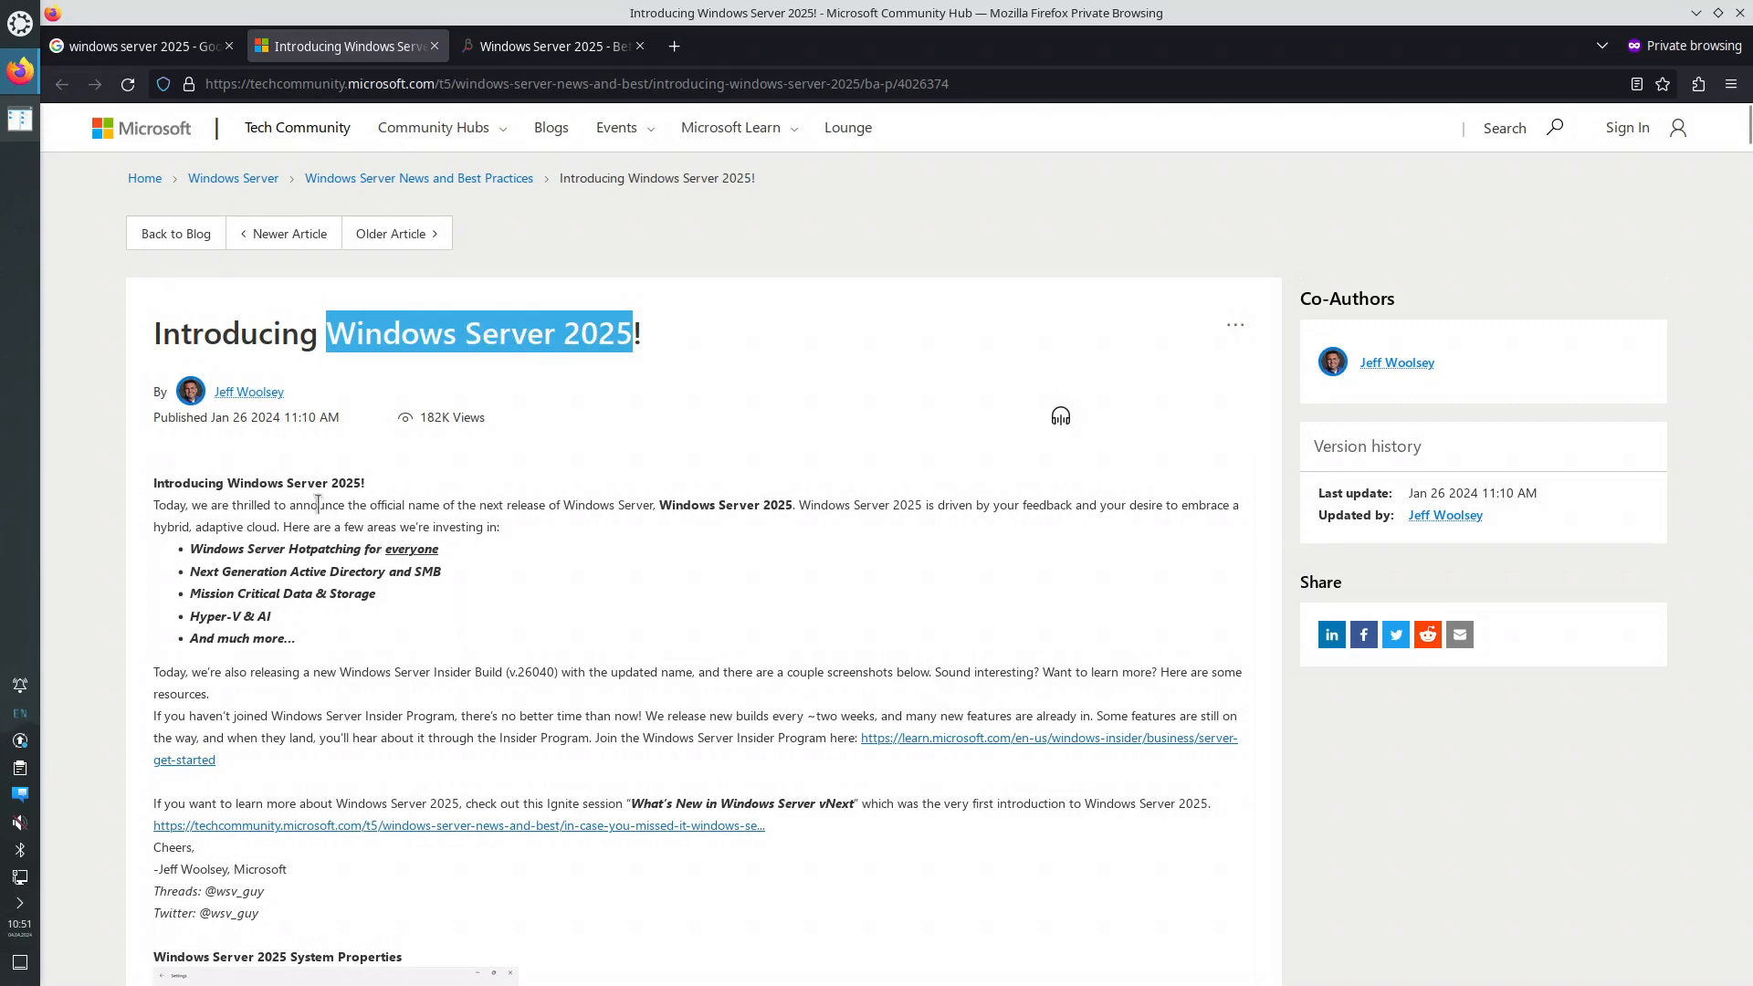
# - Skim the open article, highlighting the word vNext and '2025' in the title
pyautogui.scroll(-2, 324, 484)
pyautogui.scroll(2, 345, 401)
pyautogui.doubleClick(838, 807)
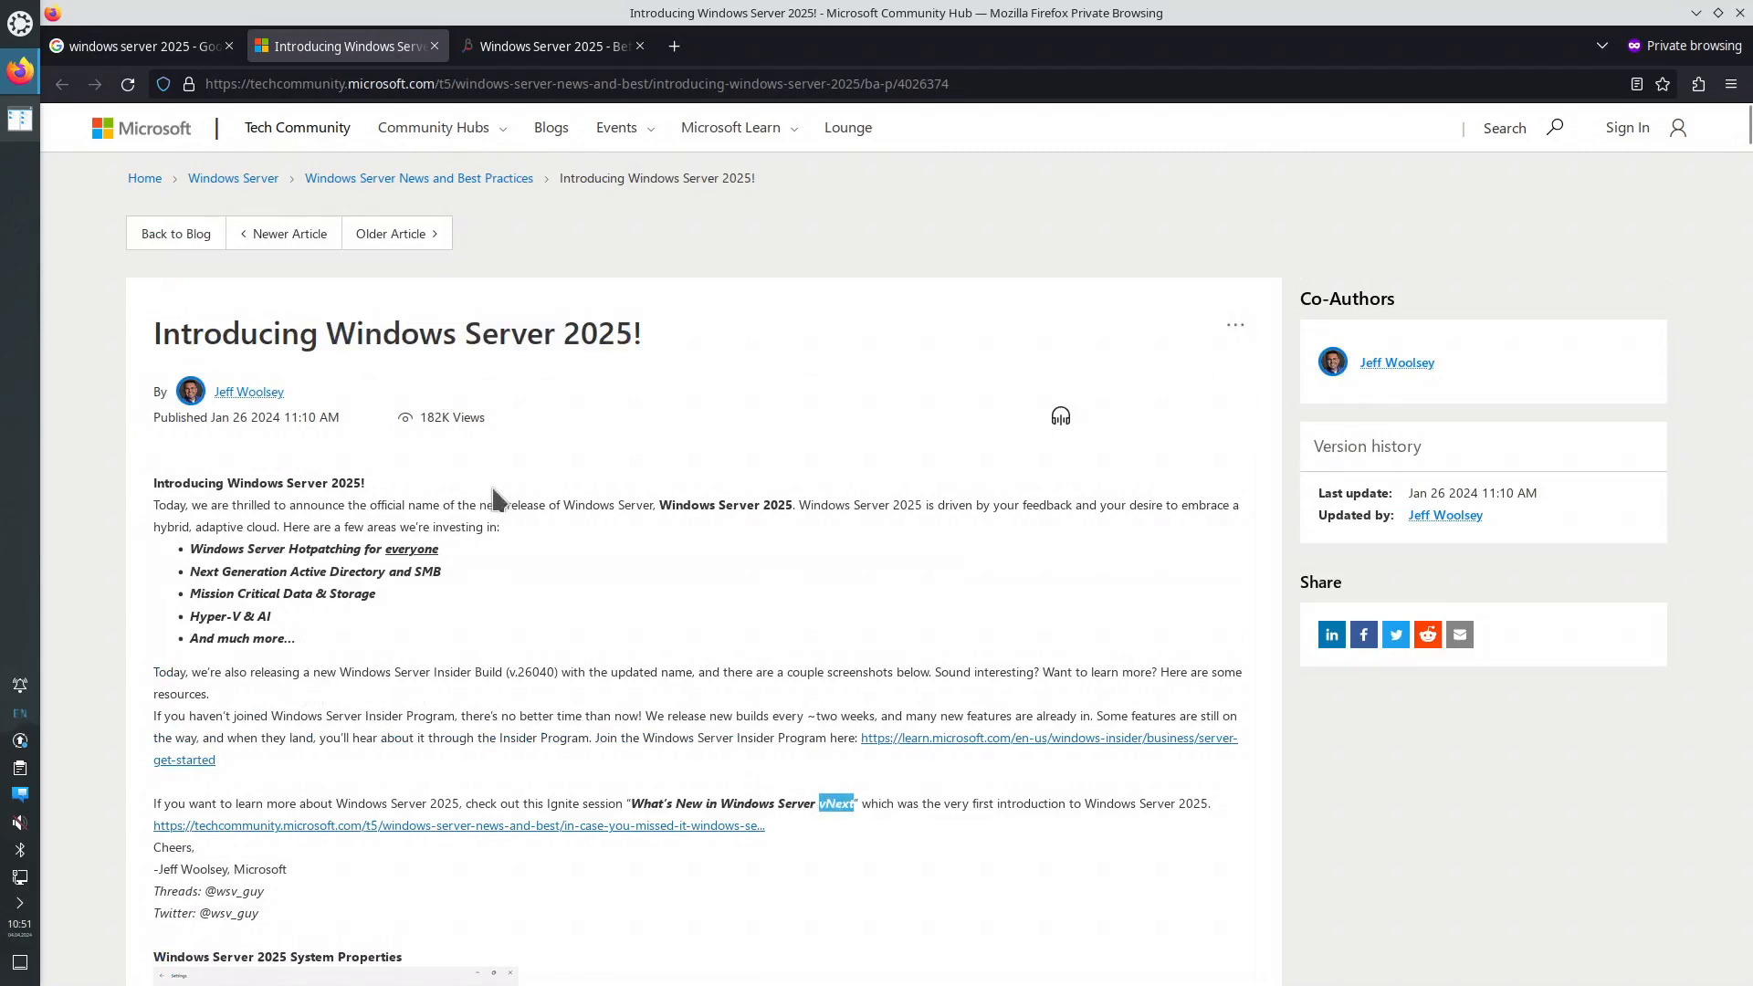
pyautogui.click(564, 326)
pyautogui.moveTo(564, 325); pyautogui.dragTo(634, 333)
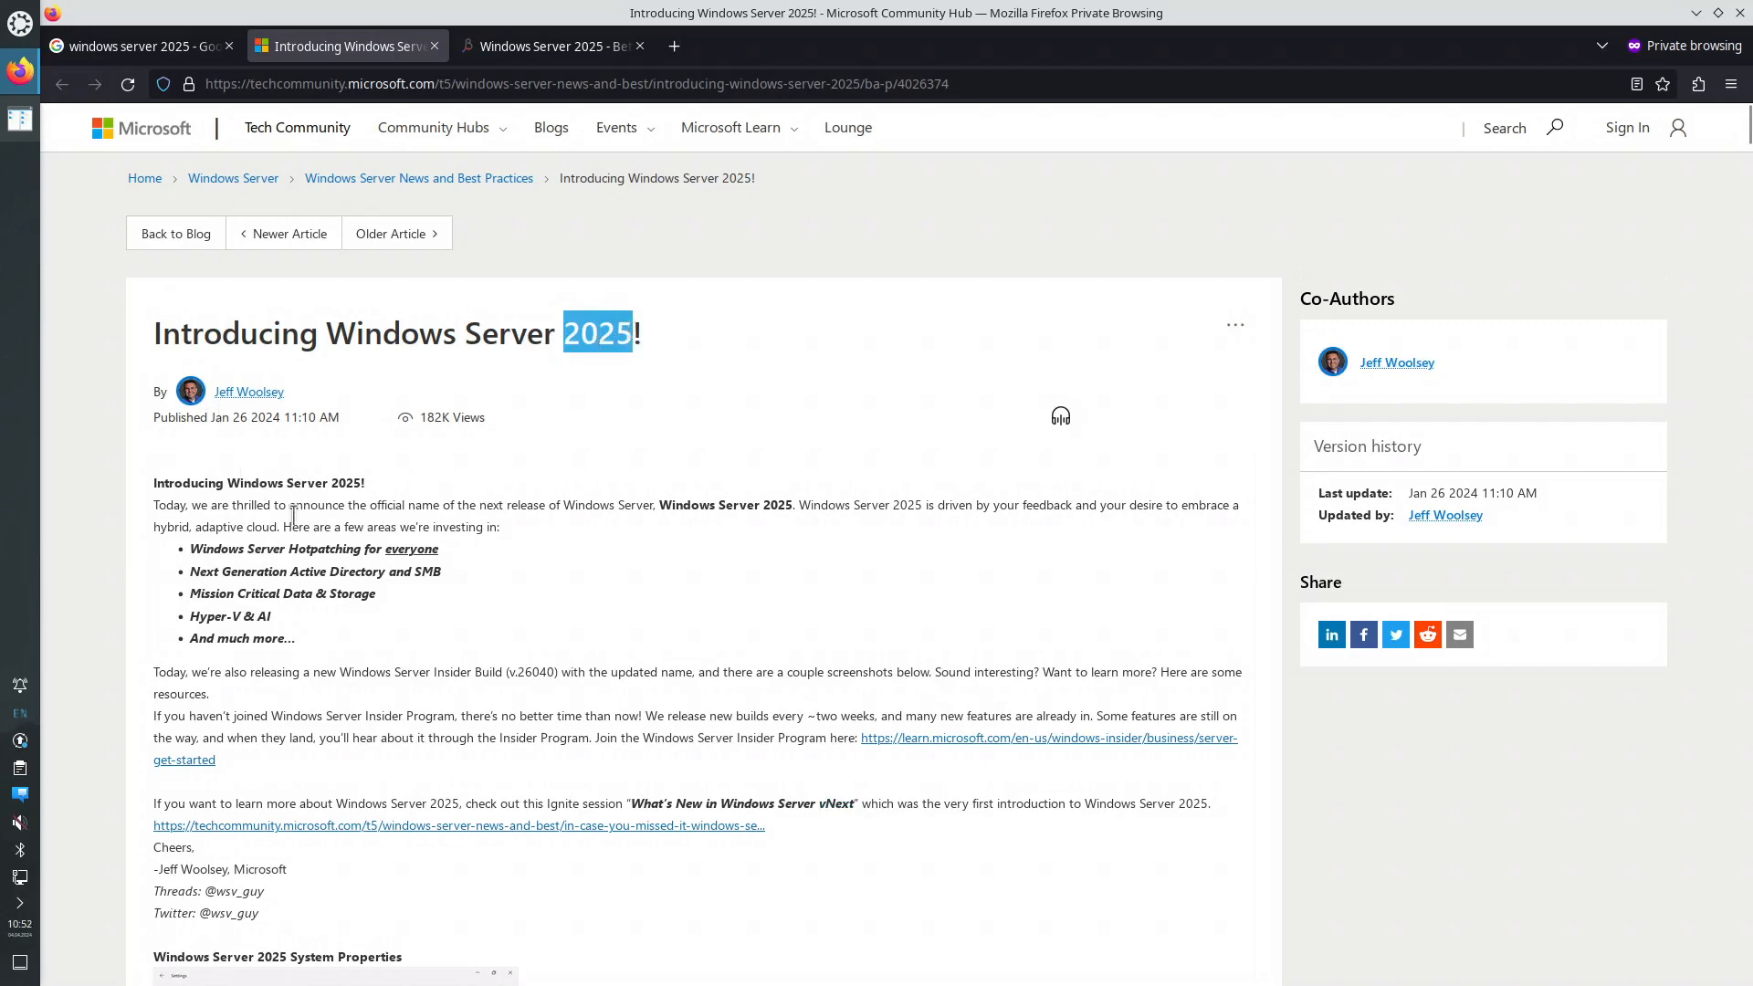
pyautogui.scroll(-5, 406, 595)
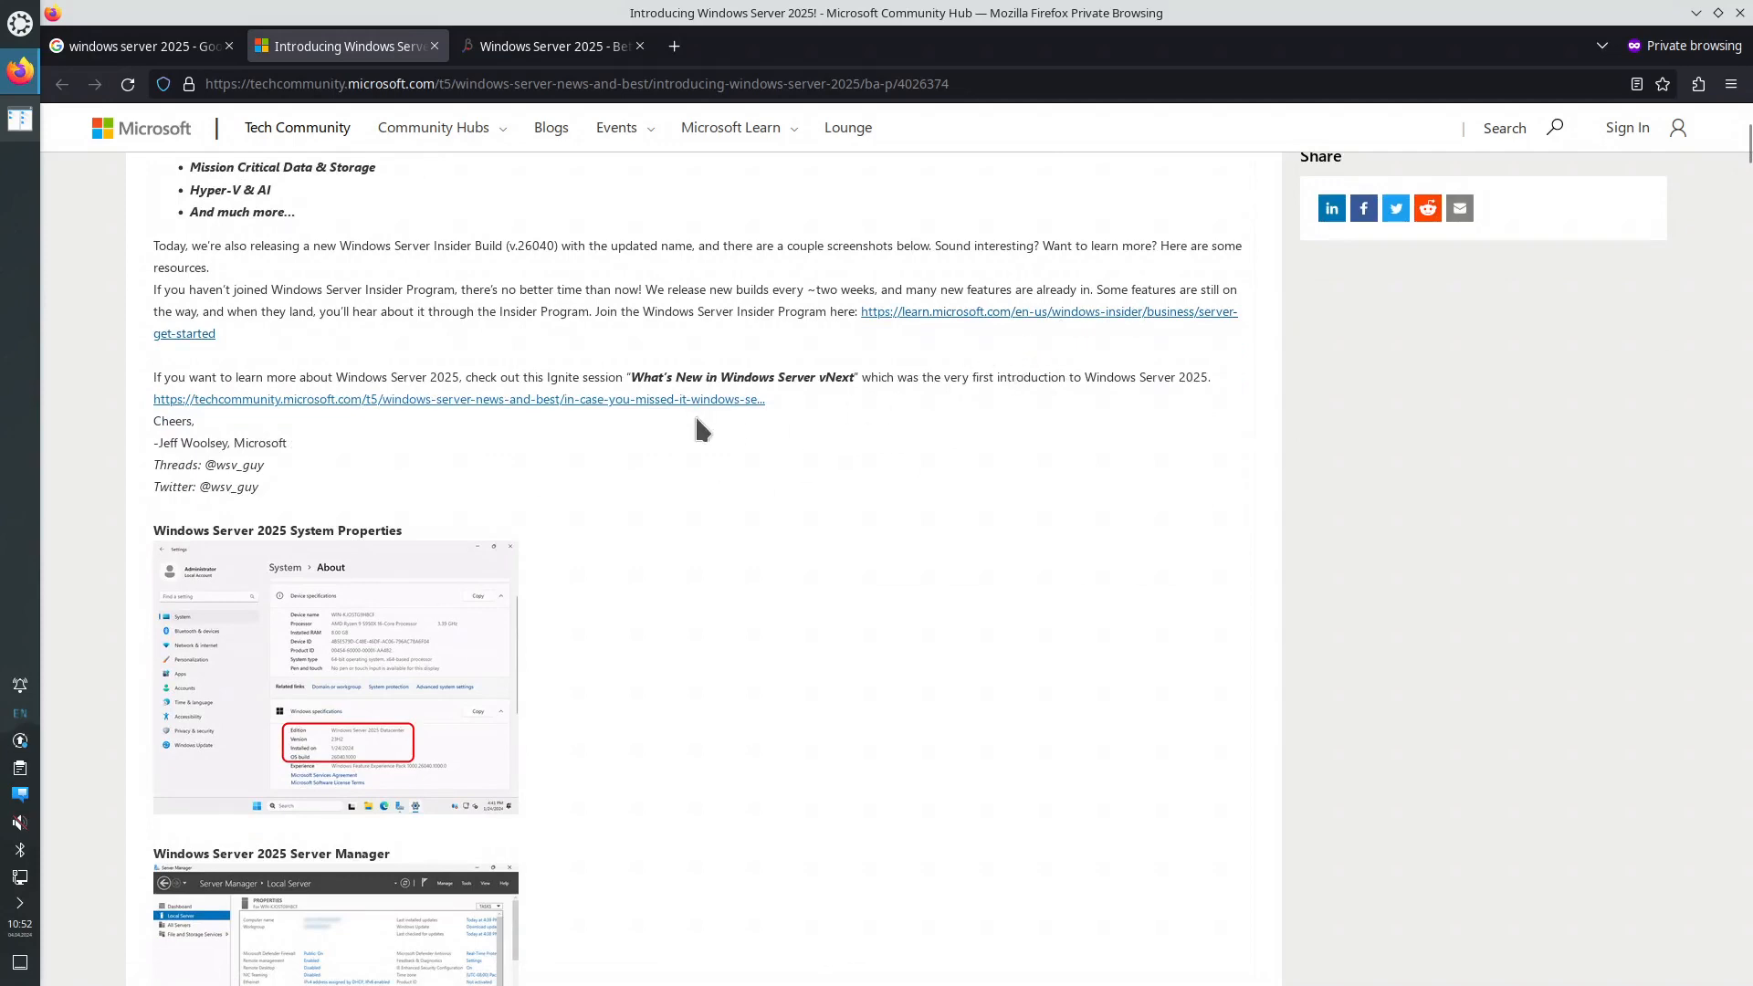
pyautogui.scroll(-3, 696, 422)
# - On the BetaWiki Windows Server 2025 page, highlight the hotpatching and Hyper-V passages
pyautogui.click(576, 48)
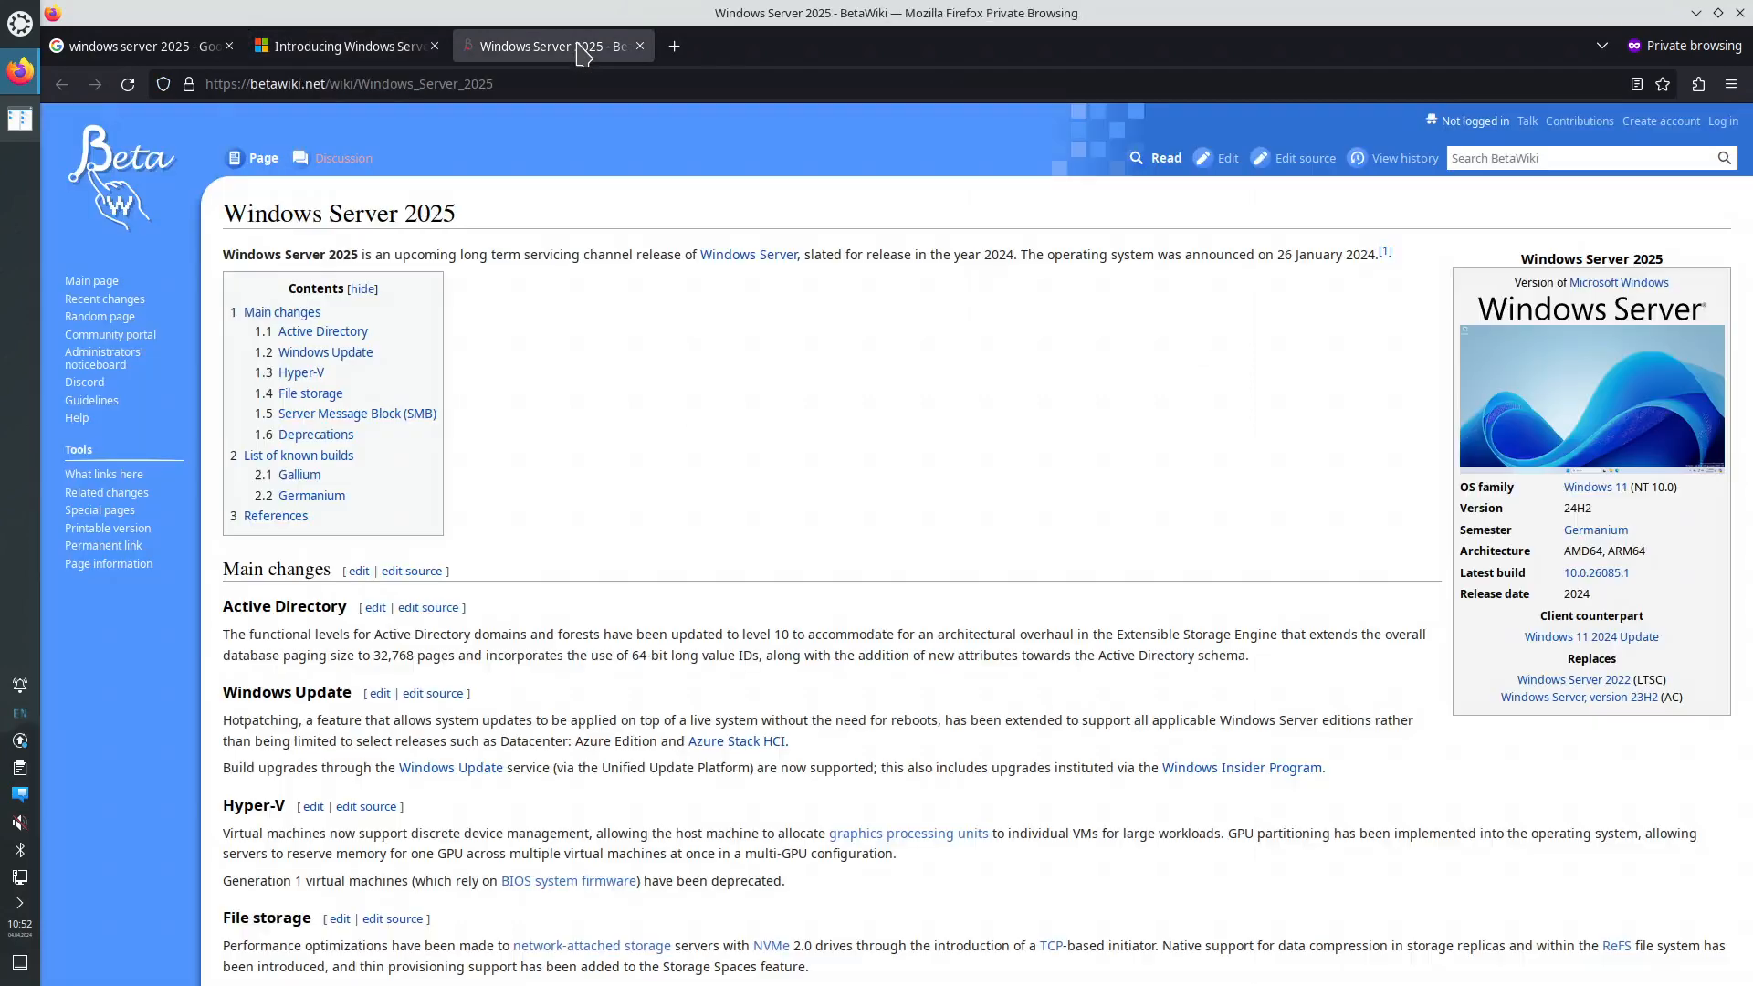
pyautogui.scroll(-4, 821, 528)
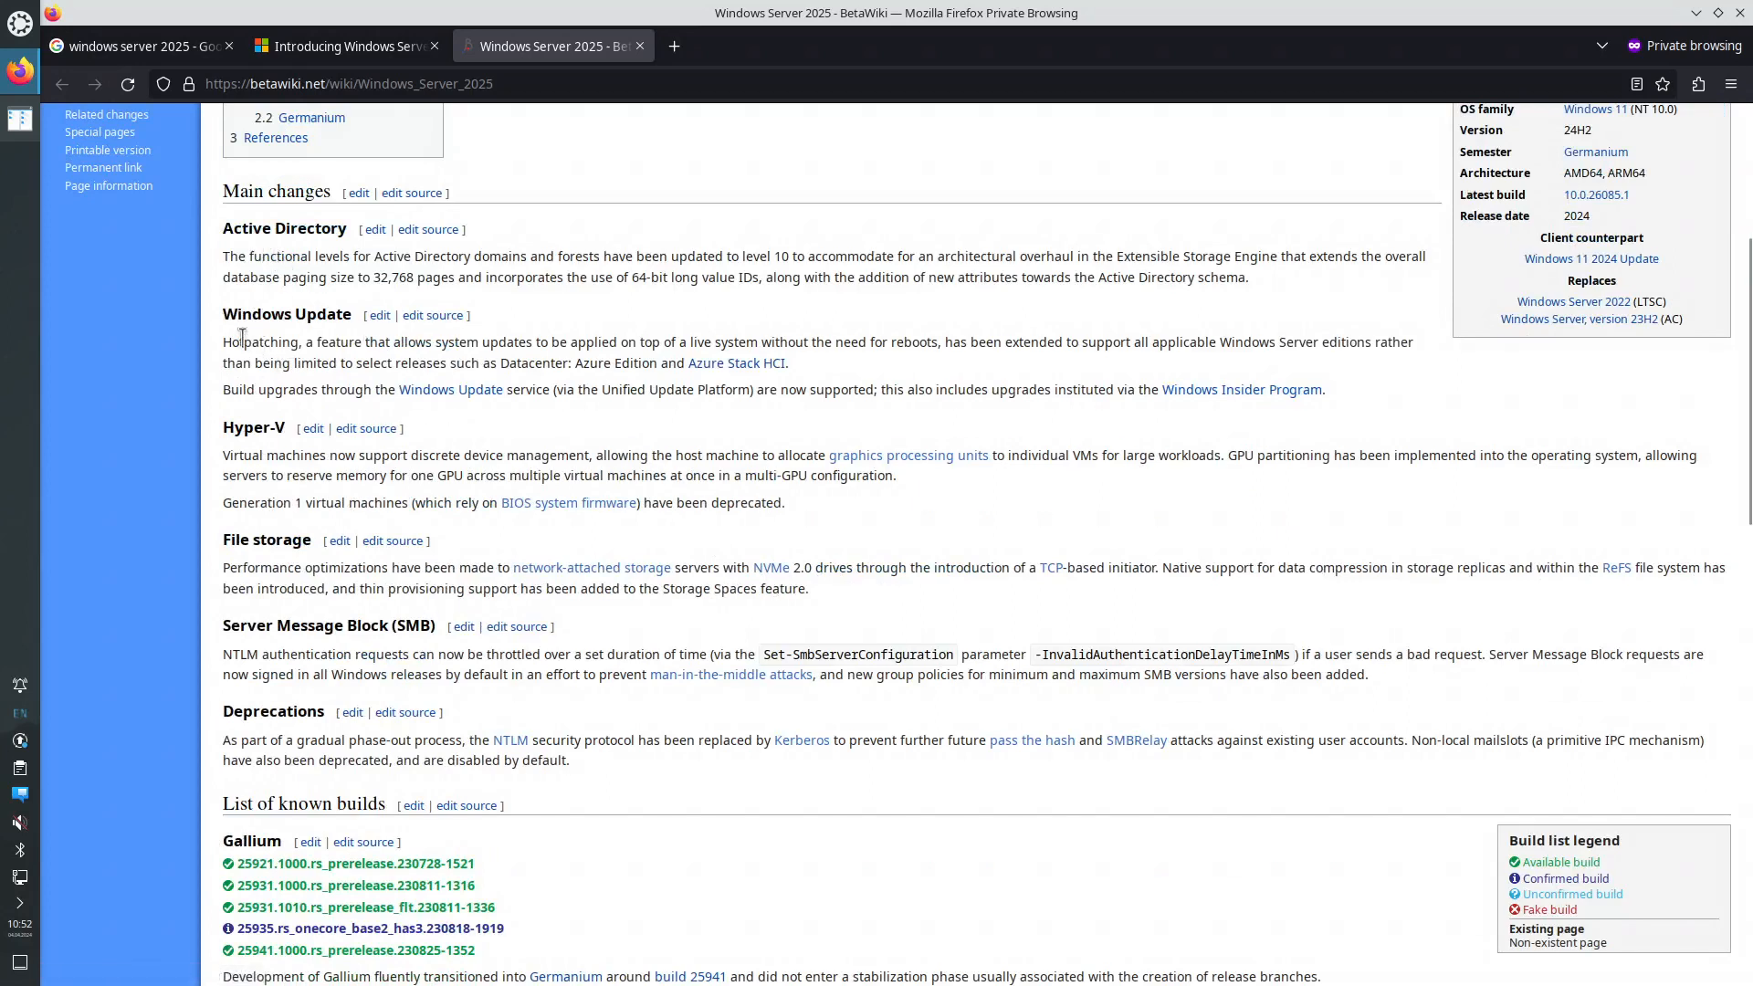
pyautogui.moveTo(231, 343); pyautogui.dragTo(347, 354)
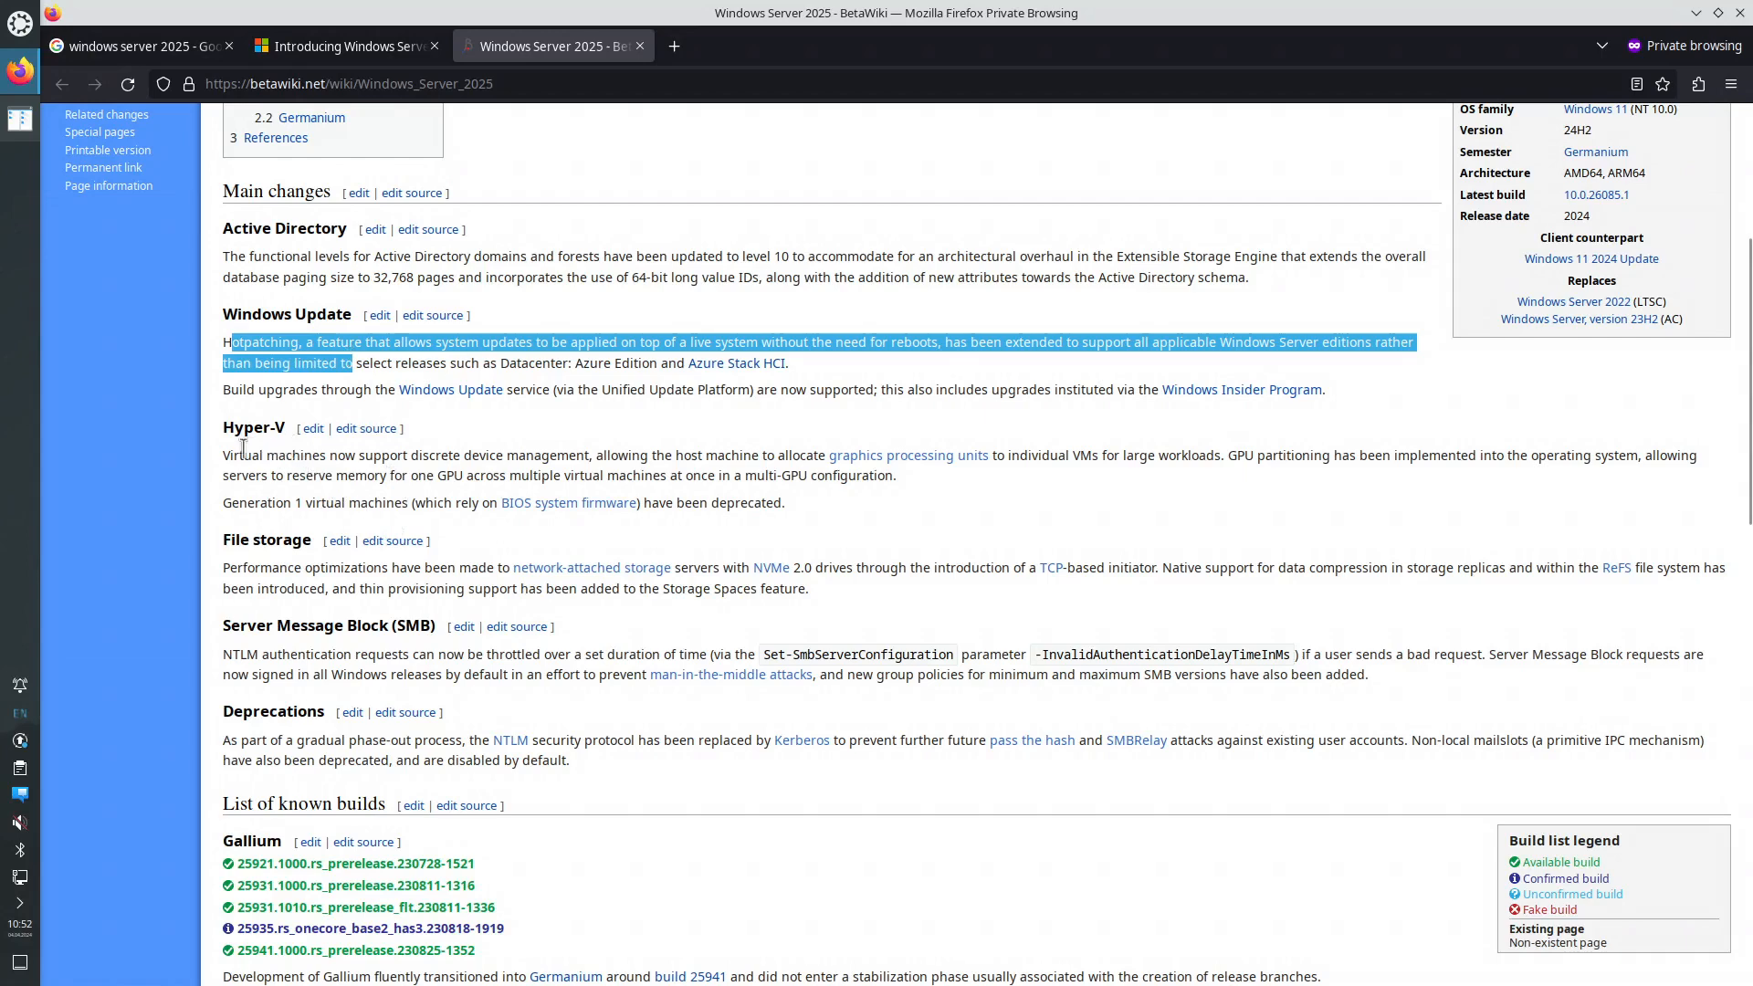
pyautogui.moveTo(233, 454); pyautogui.dragTo(775, 454)
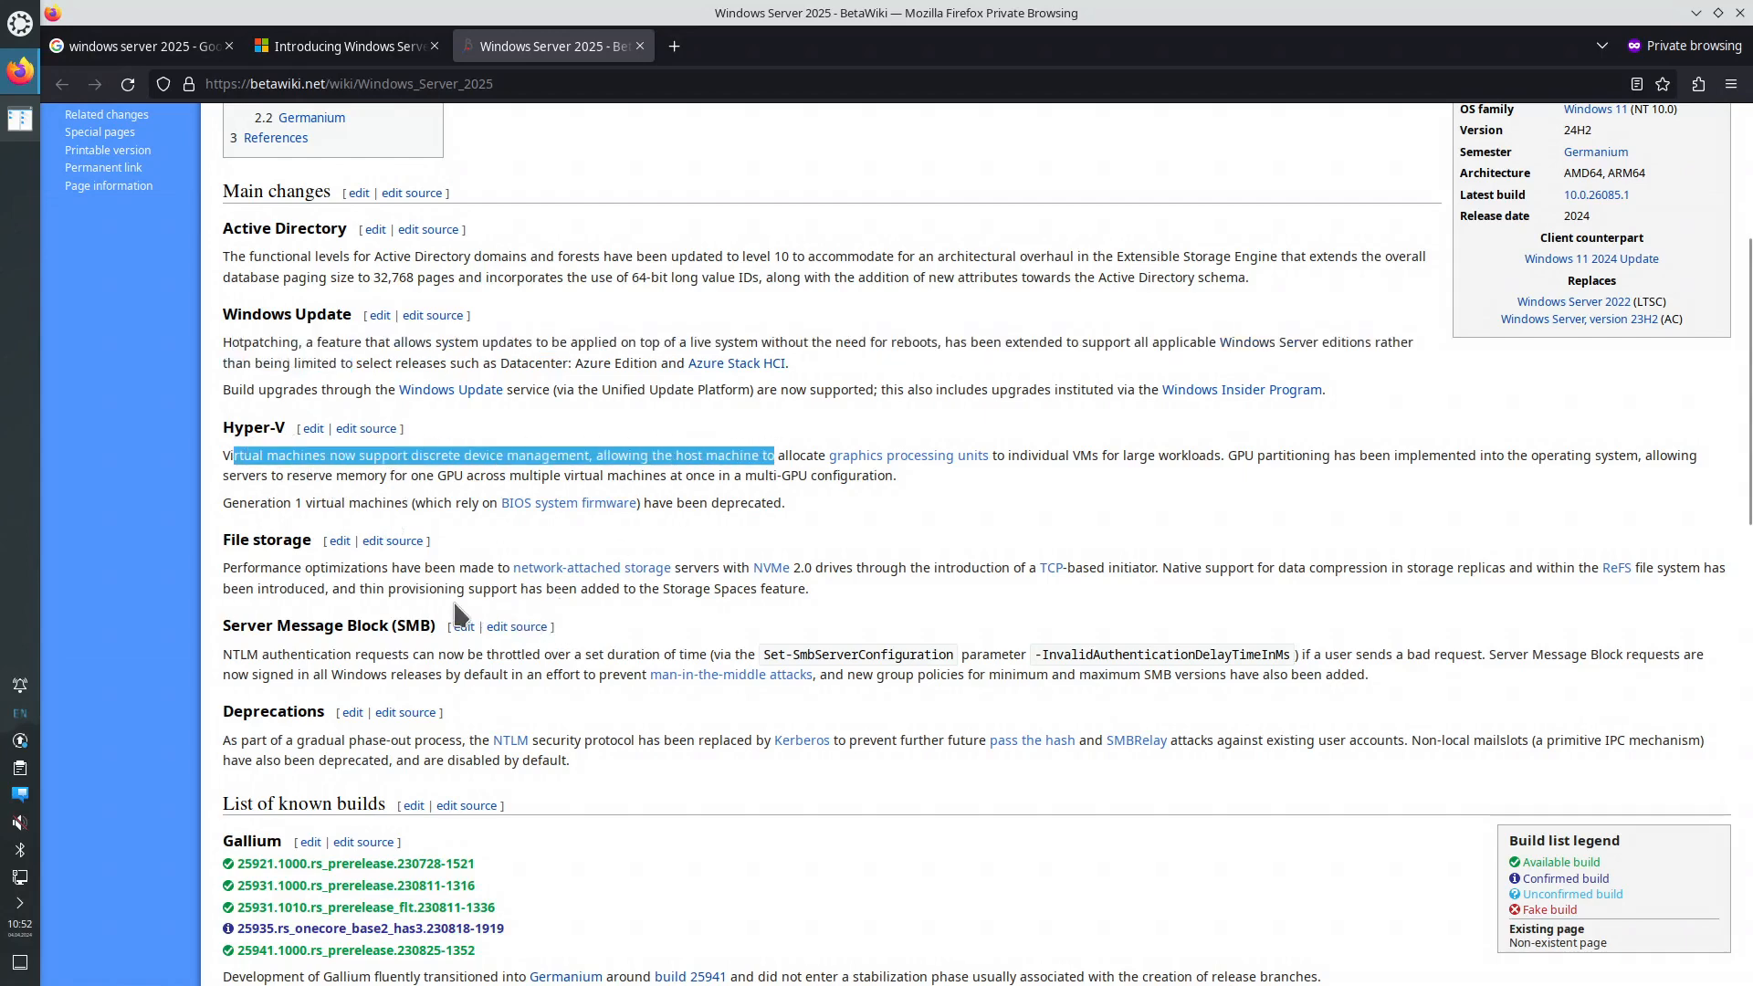
pyautogui.scroll(-2, 461, 566)
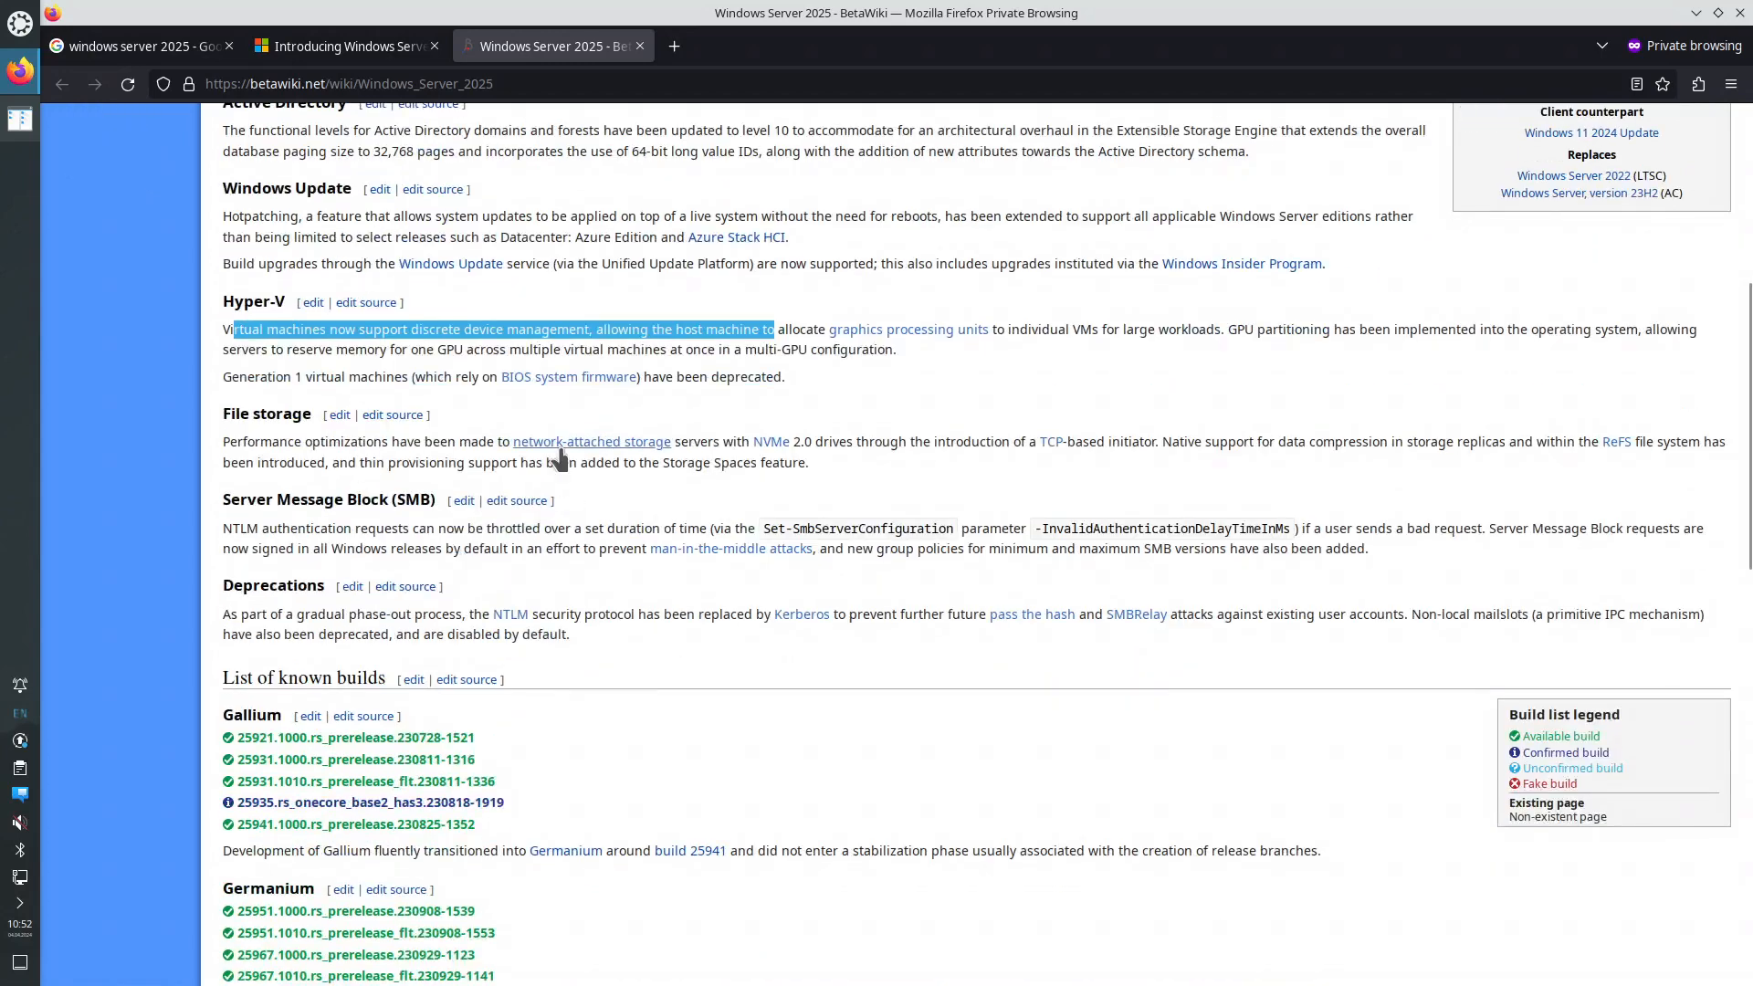
# - Highlight the SMB NTLM throttling and Deprecations passages, then scroll down to the builds list
pyautogui.moveTo(449, 442); pyautogui.dragTo(471, 442)
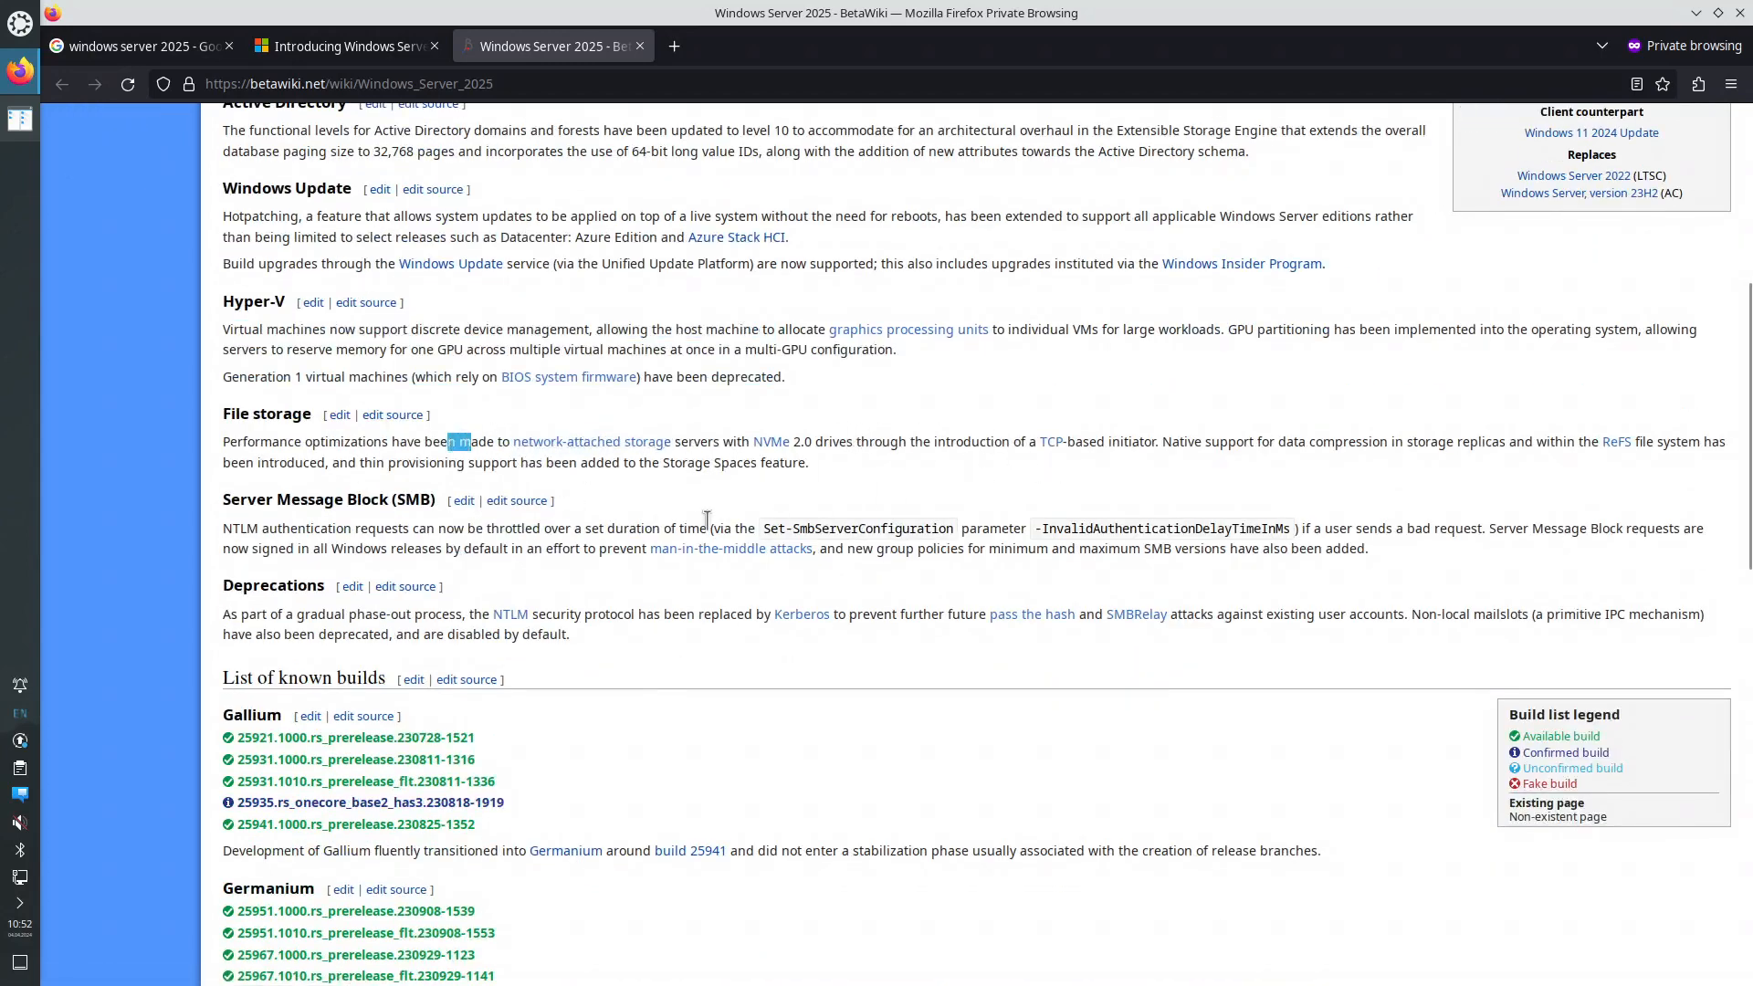
pyautogui.scroll(-4, 639, 521)
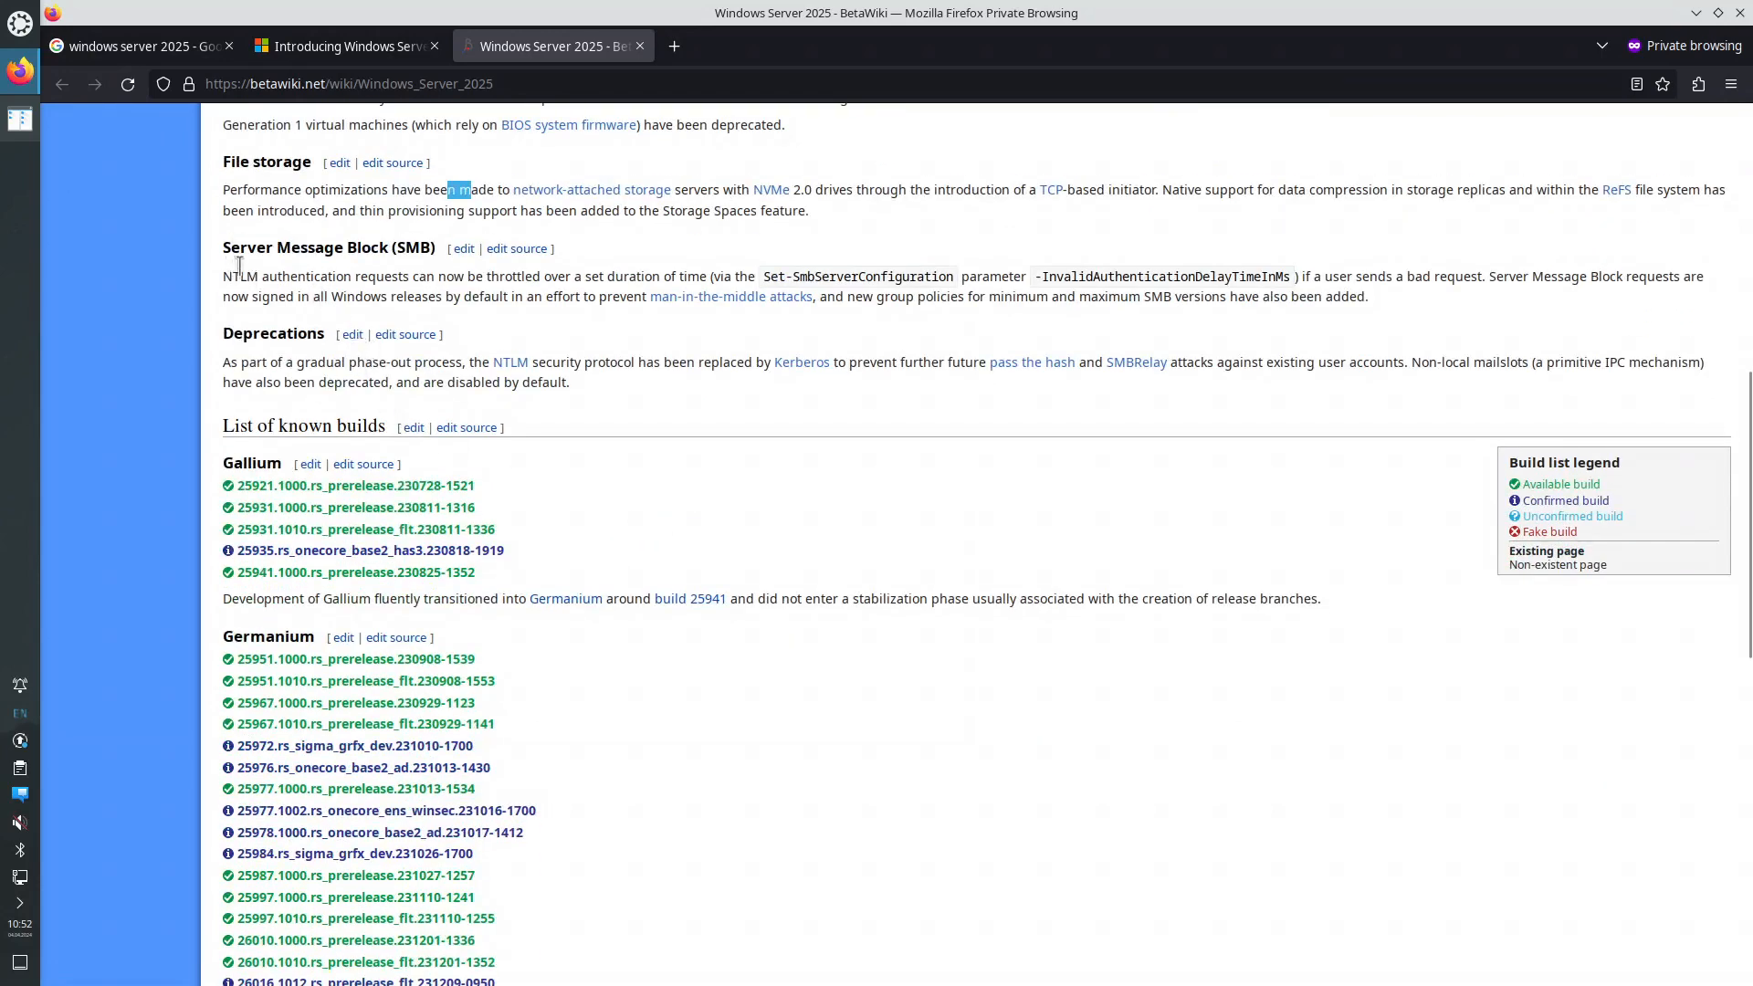
pyautogui.moveTo(239, 265); pyautogui.dragTo(454, 265)
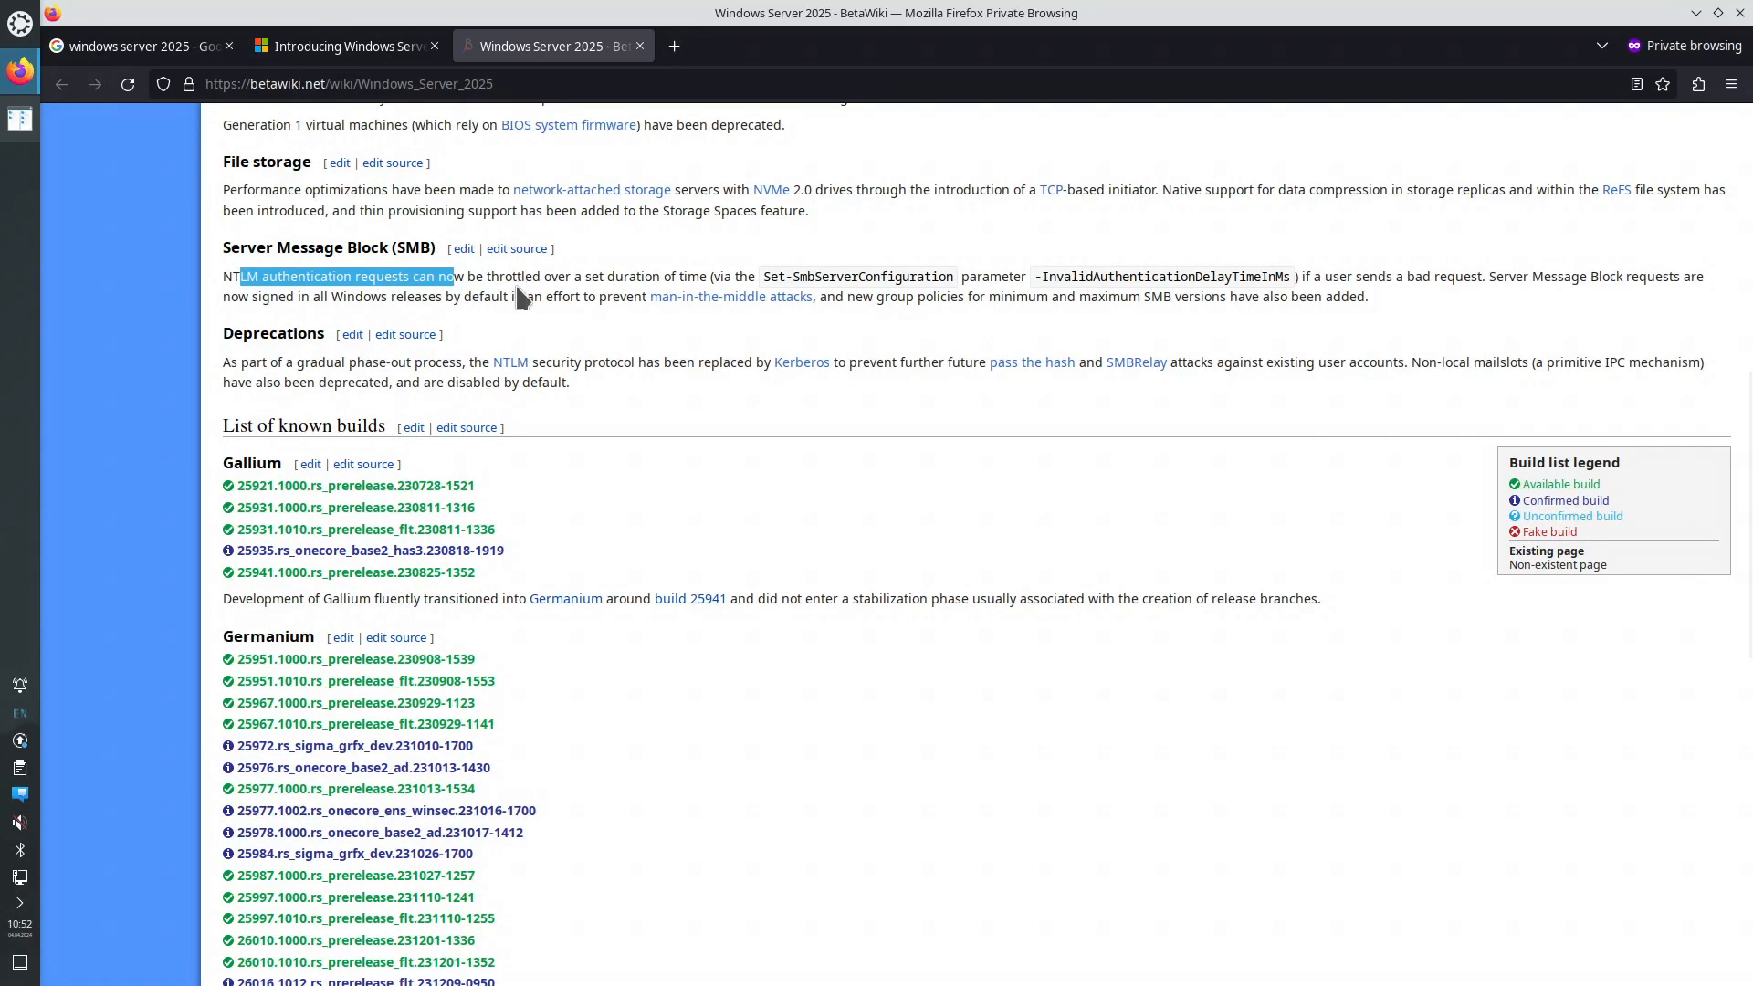
pyautogui.moveTo(412, 362); pyautogui.dragTo(524, 379)
pyautogui.click(577, 383)
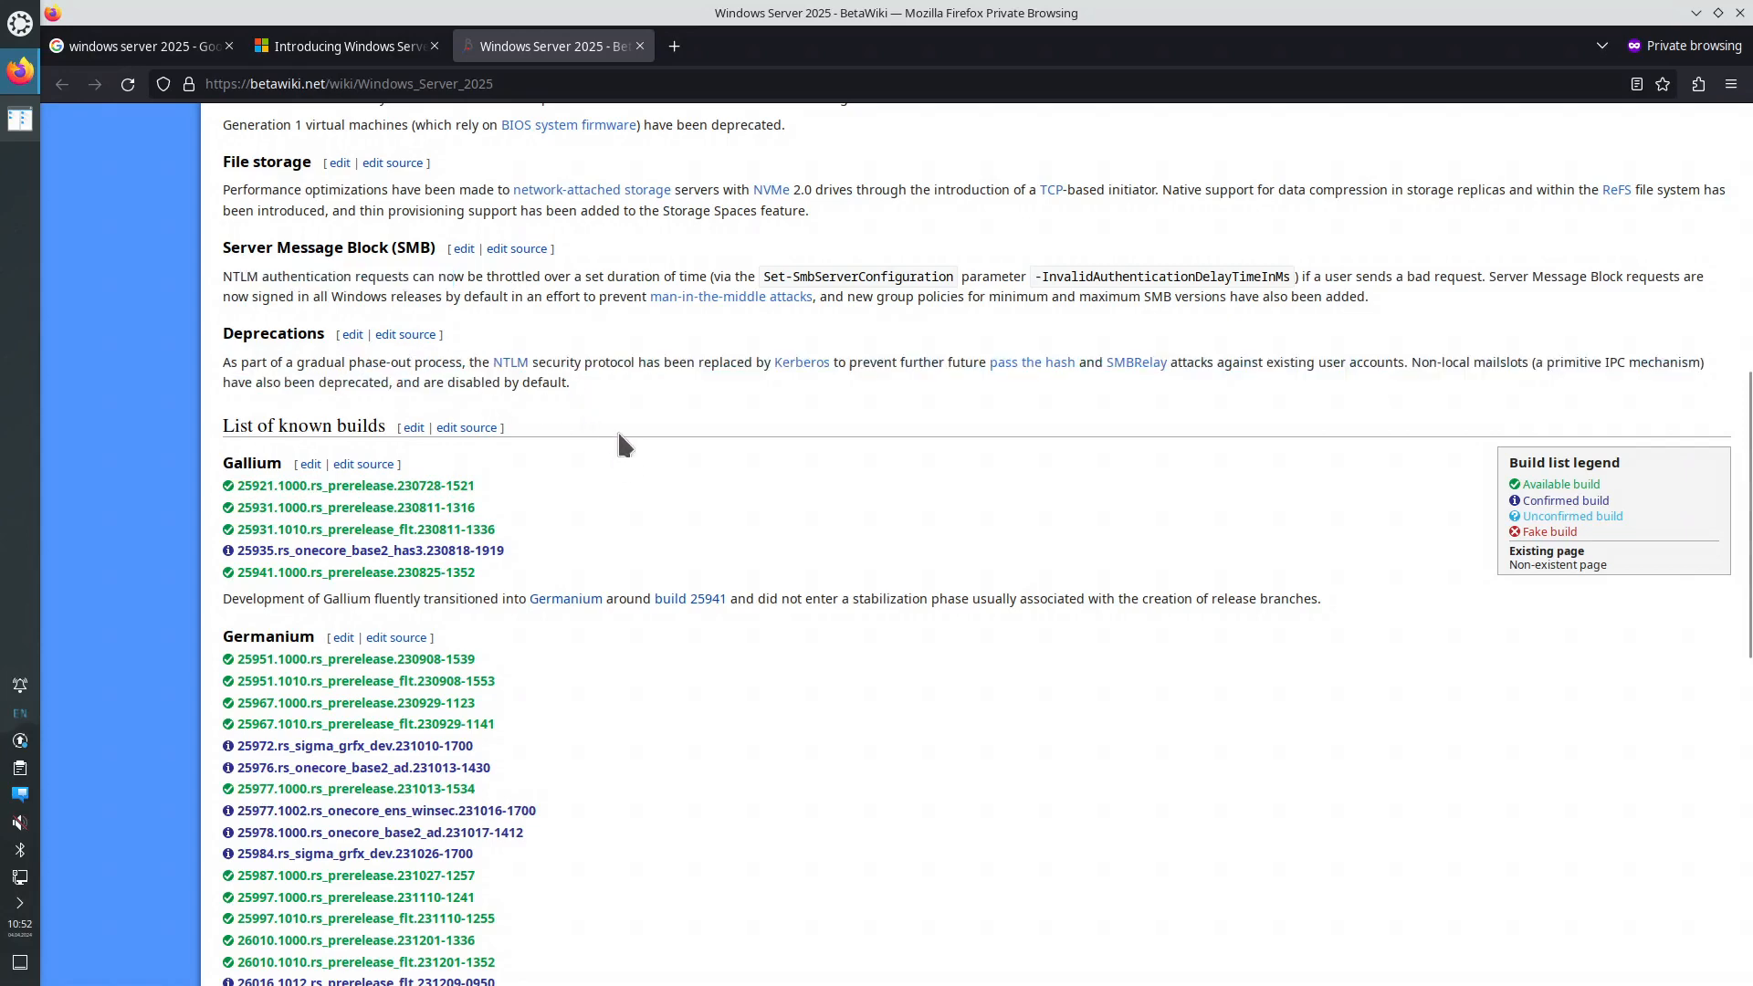
pyautogui.scroll(-10, 470, 466)
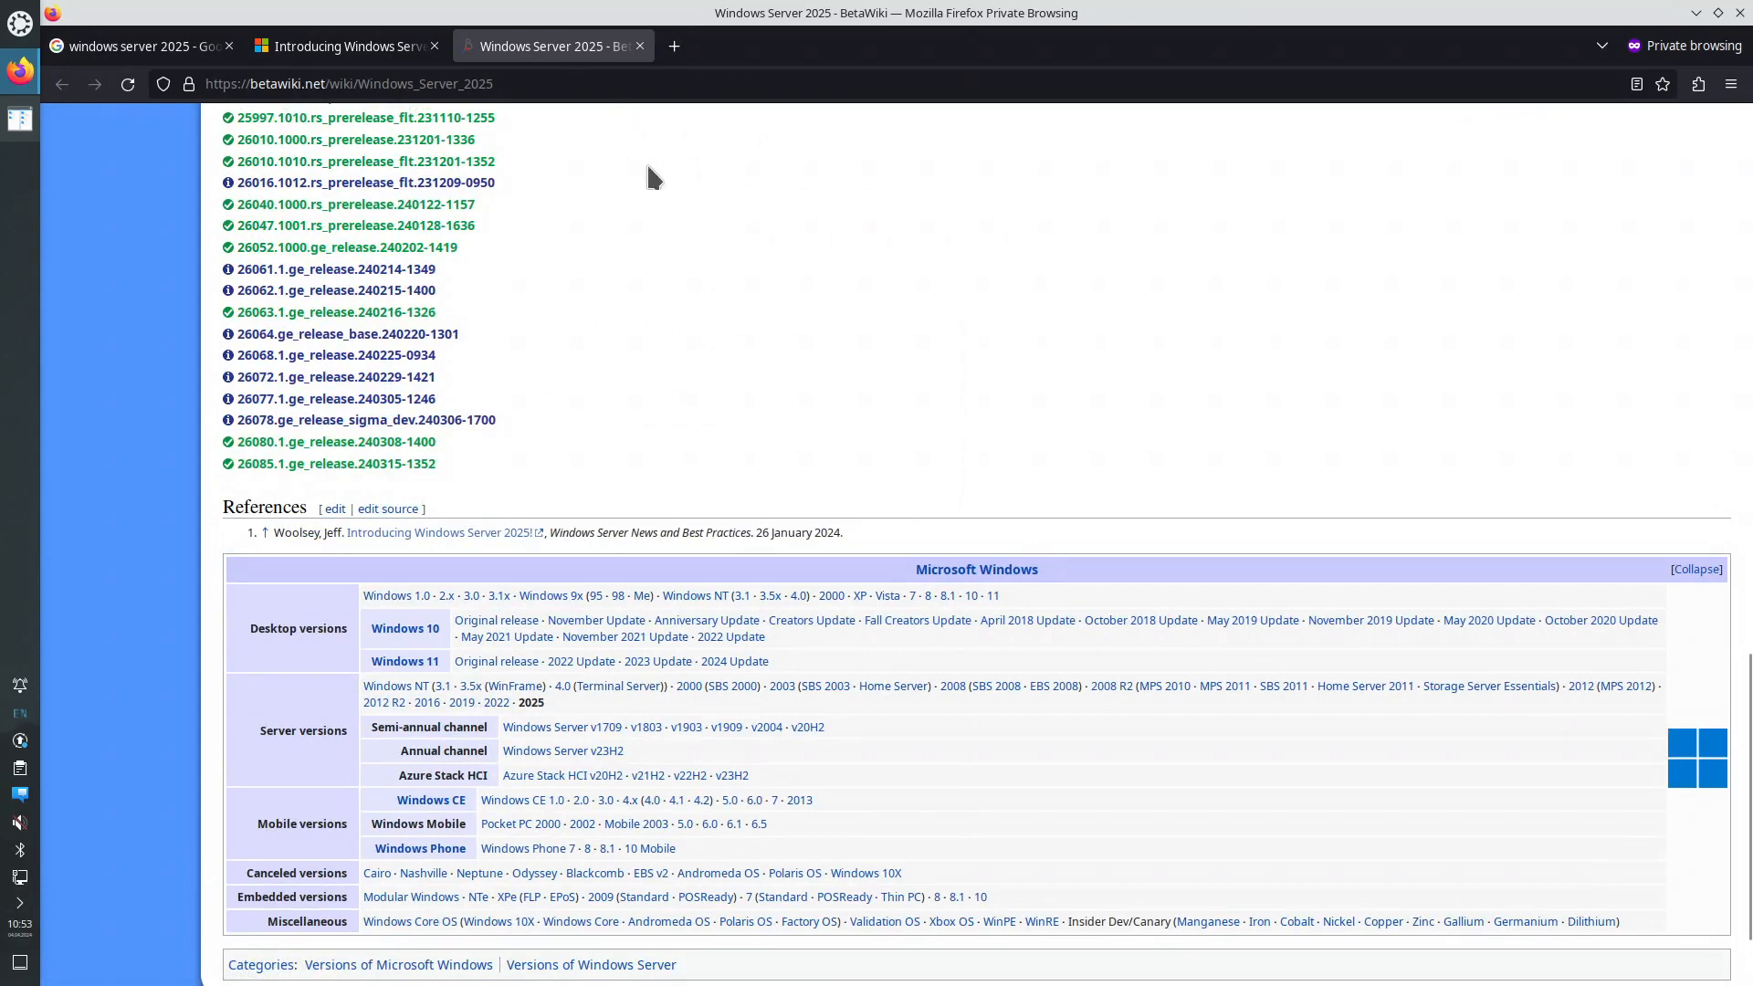
# - Search Google for 'virtio iso win' in a new tab
pyautogui.hotkey('ctrl', 't')
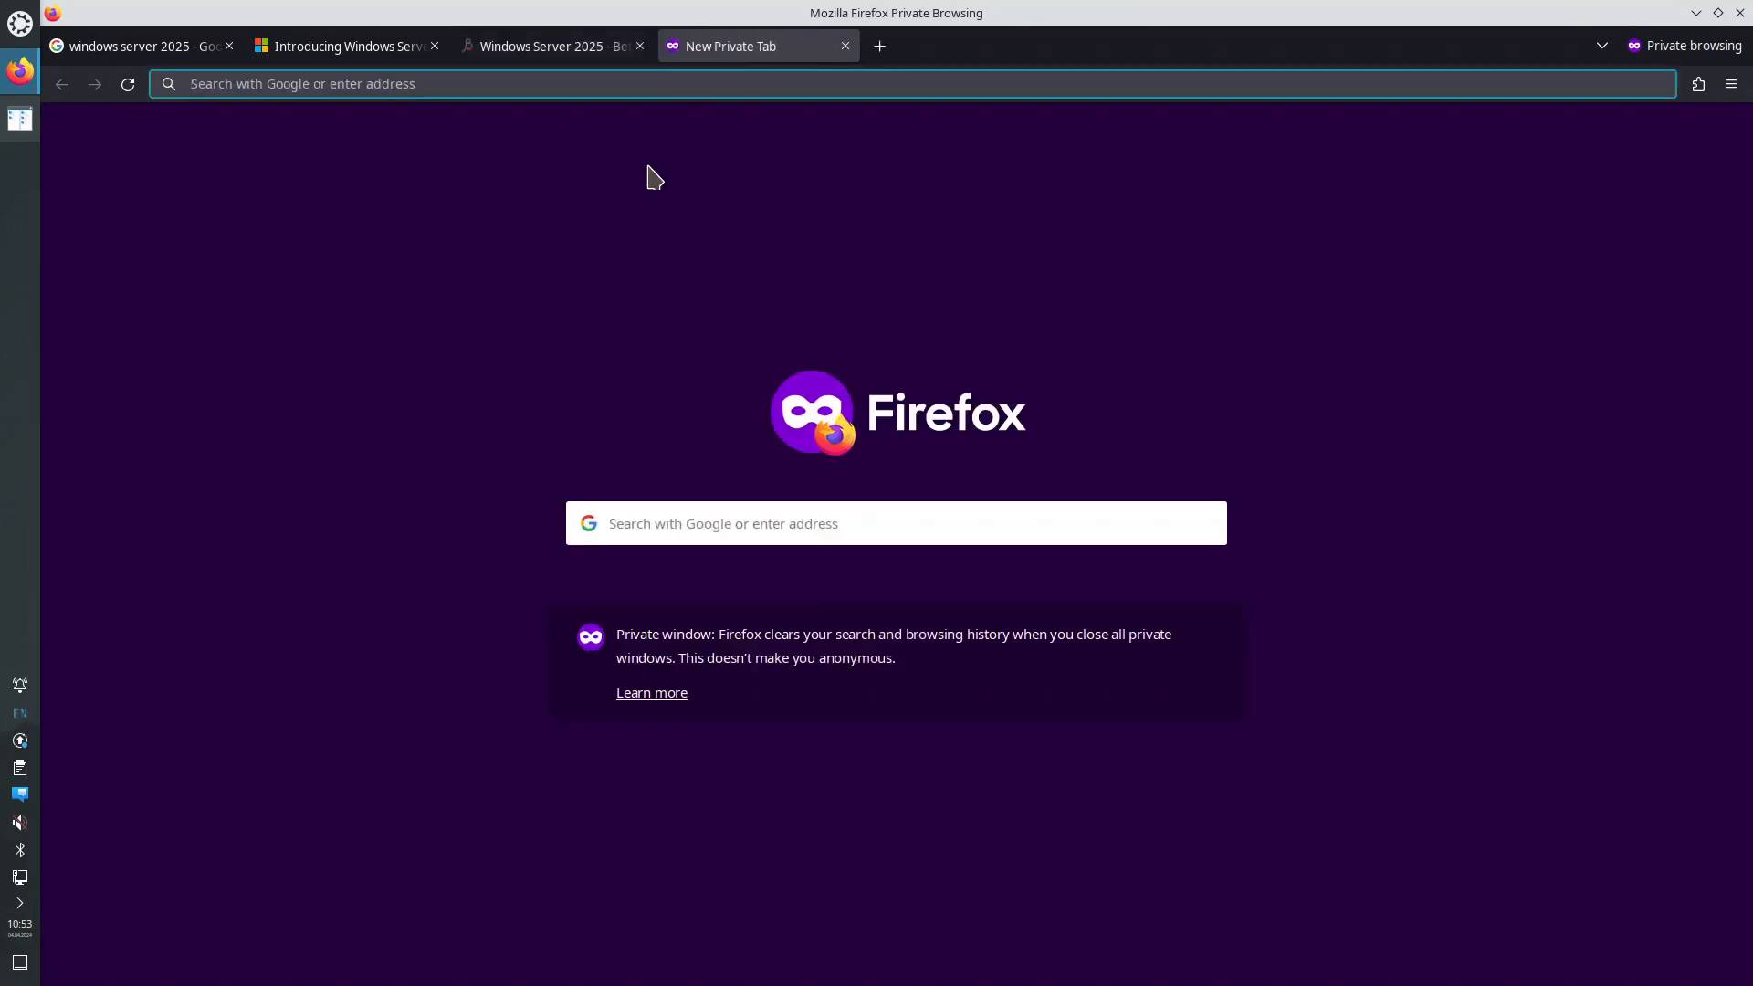
pyautogui.write('virtio')
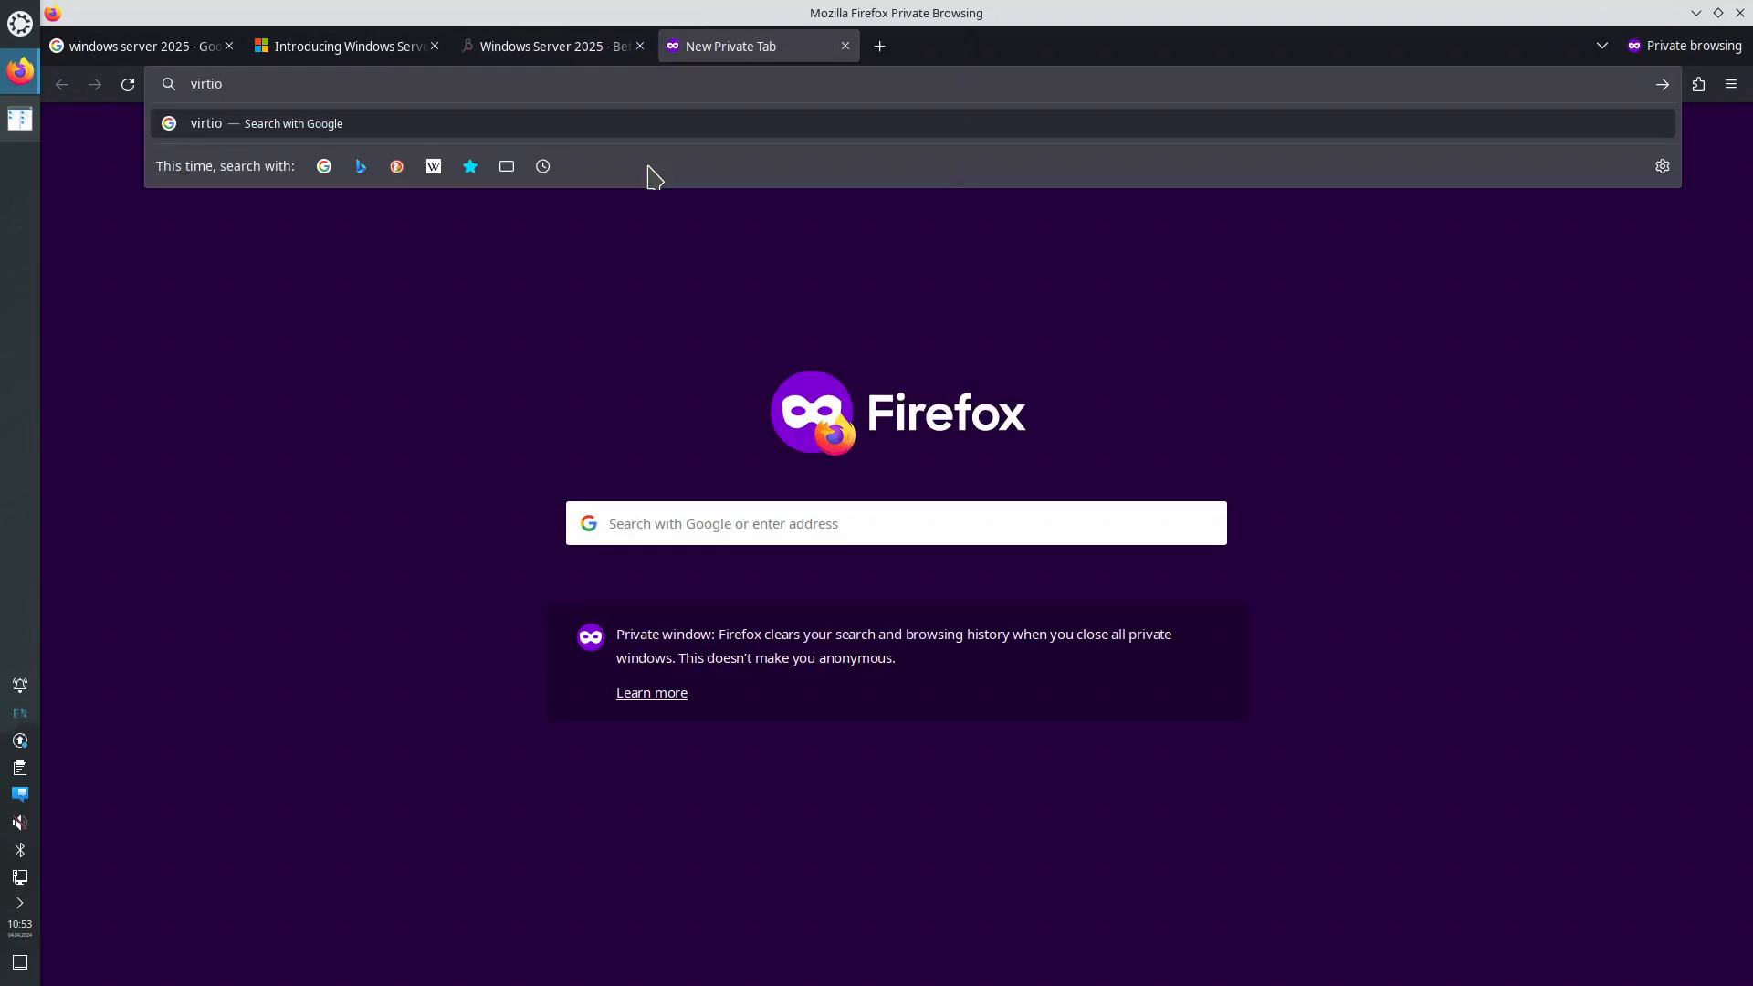
pyautogui.write(' iso win')
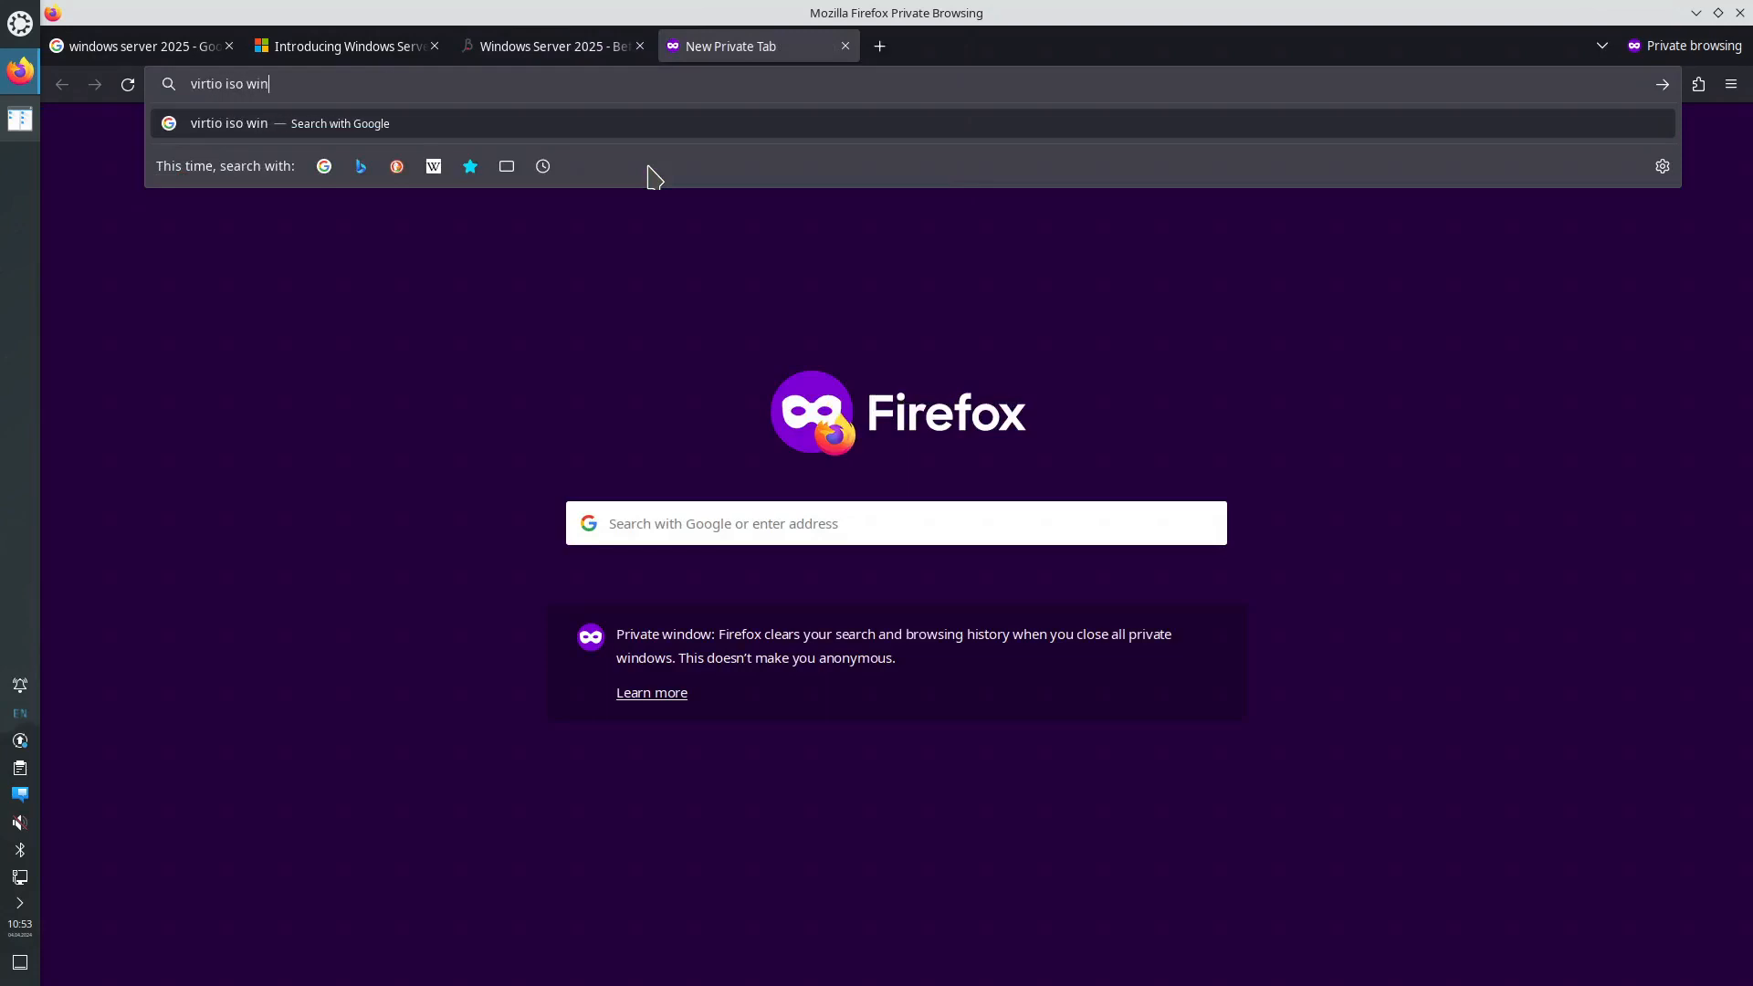
pyautogui.press('Return')
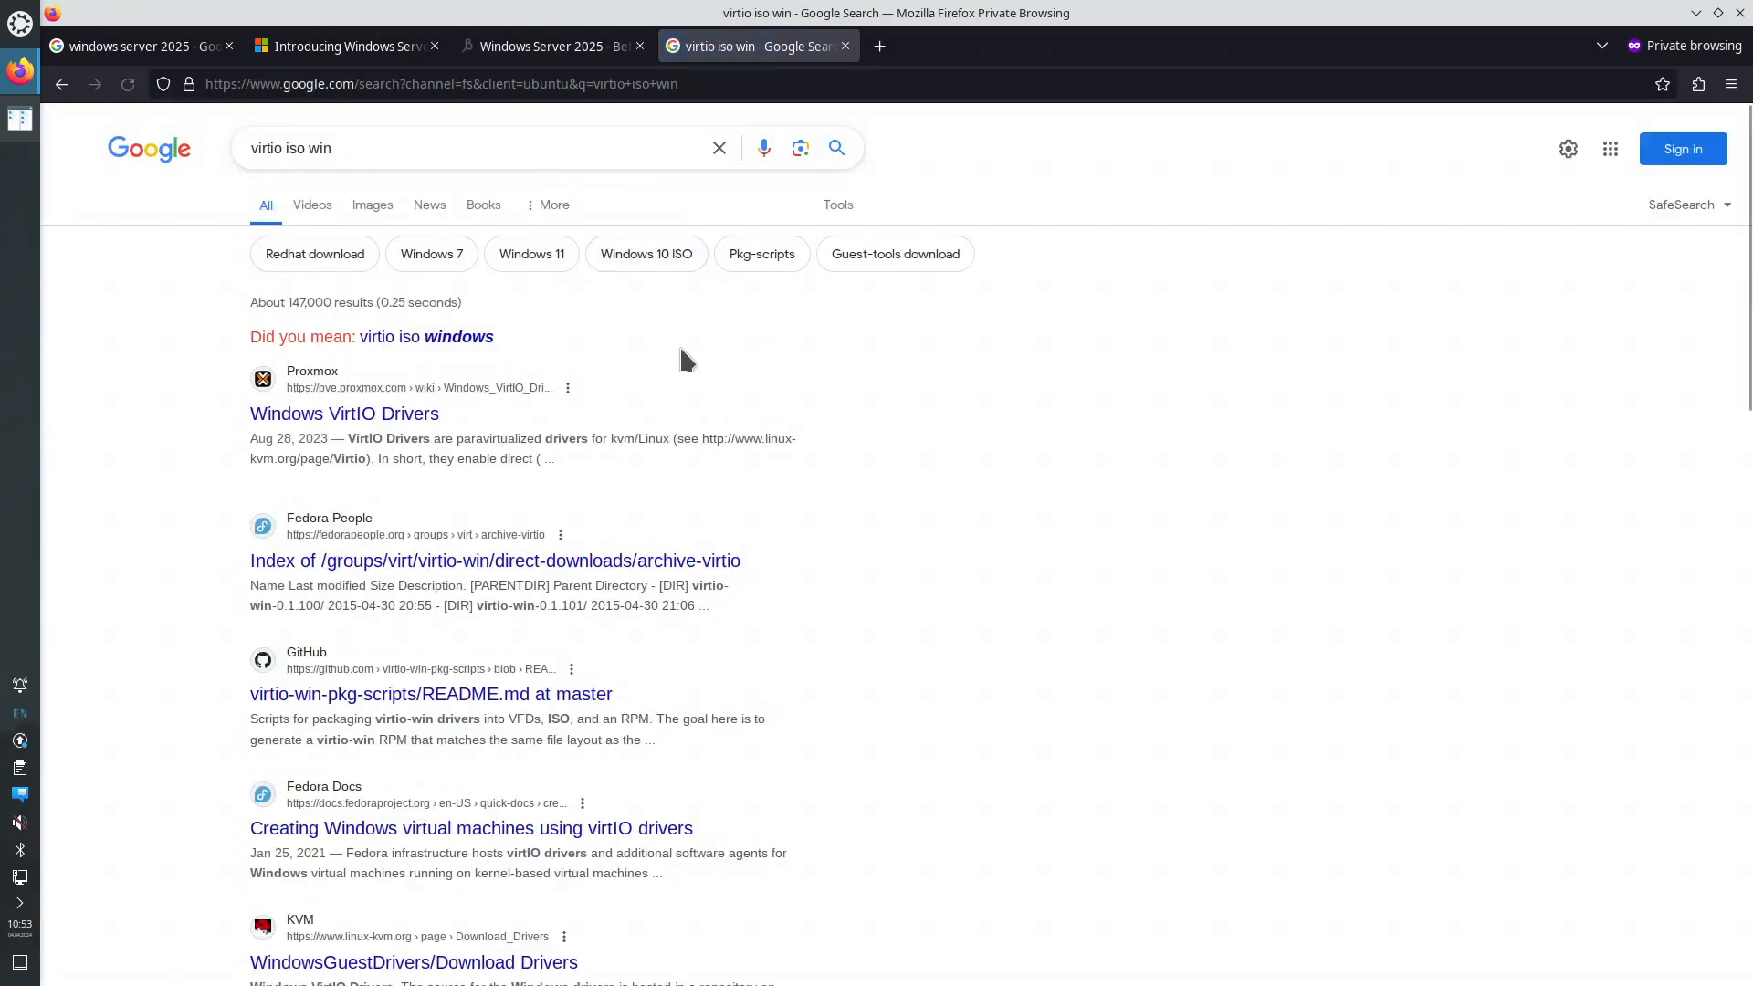
# - Open the Fedora People archive-virtio result in a new tab and switch to it
pyautogui.rightClick(579, 566)
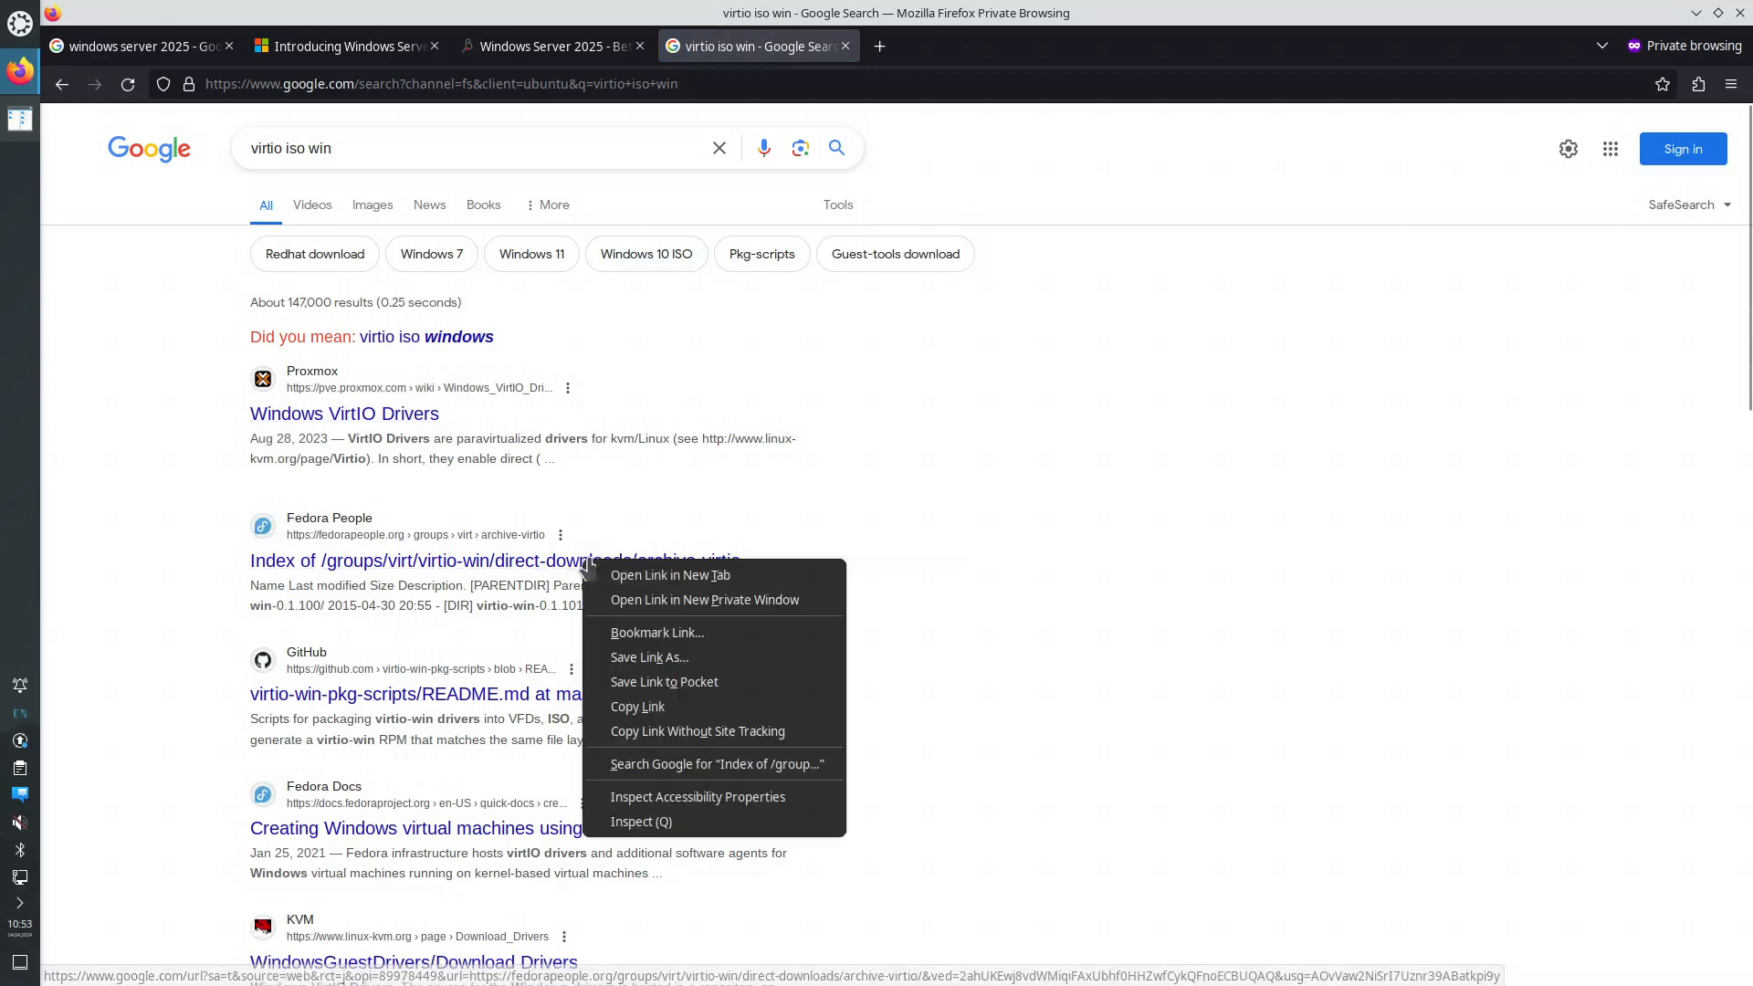
pyautogui.click(617, 578)
pyautogui.click(951, 51)
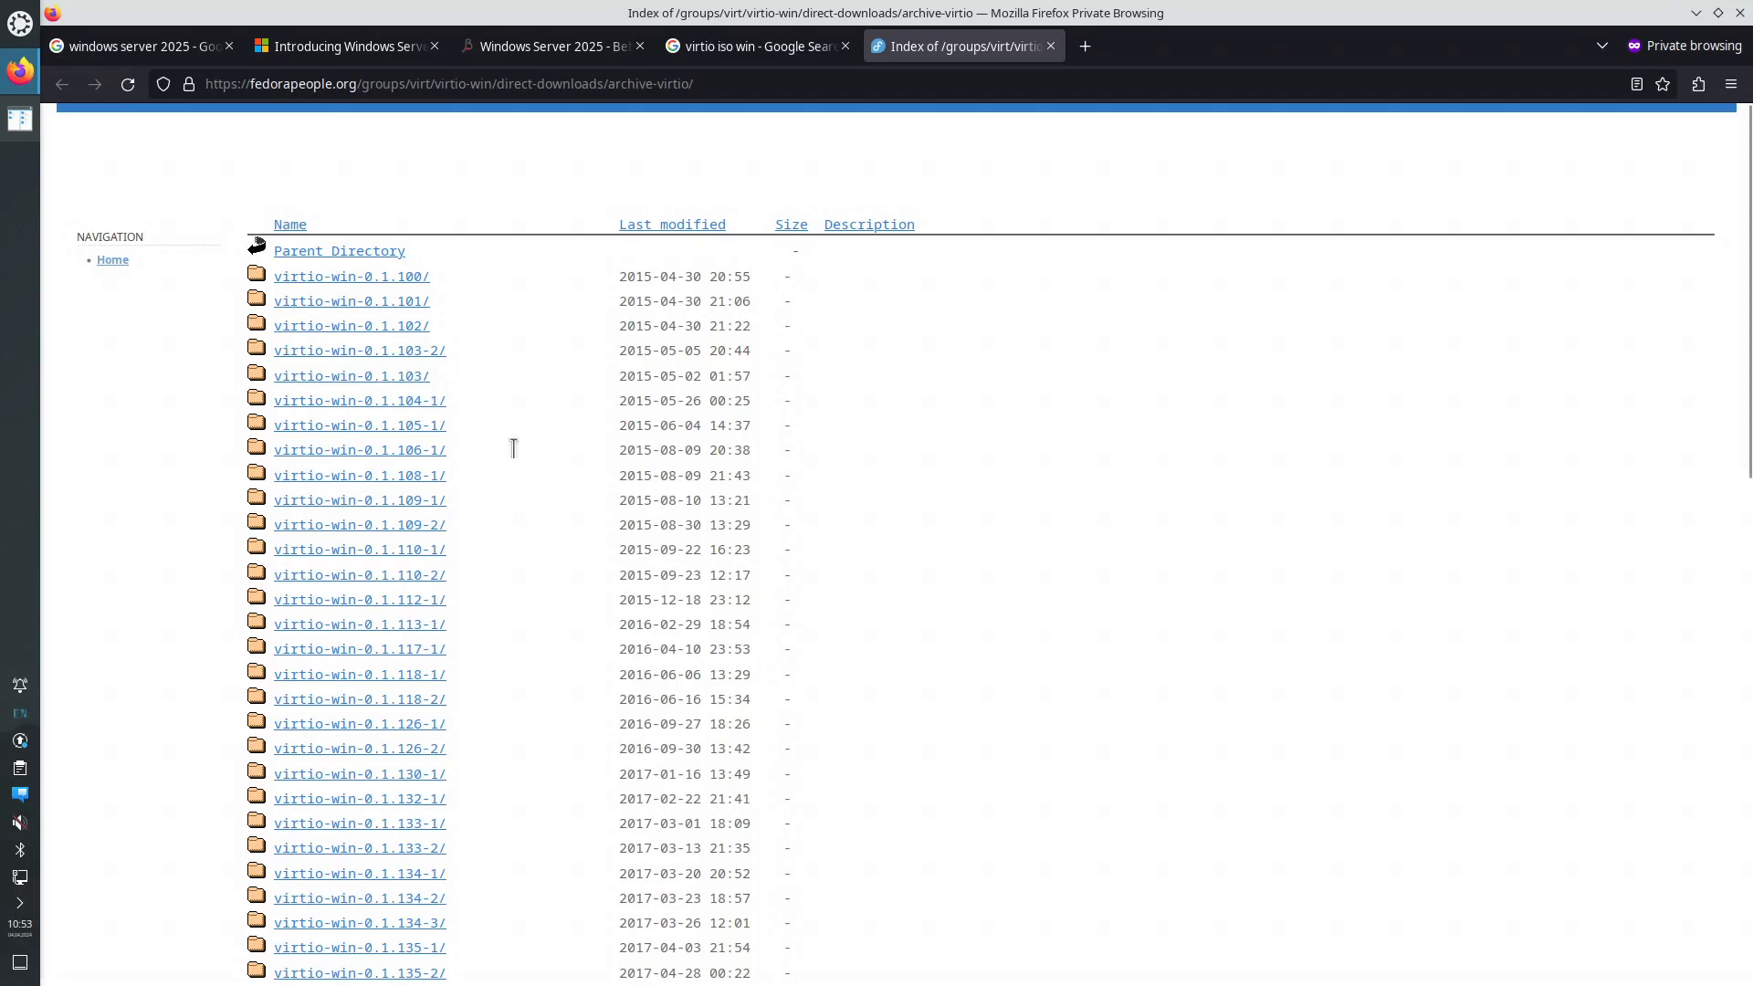
# - Go from archive-virtio up to the parent directory and into latest-virtio, reaching virtio-win-0.1.248-1
pyautogui.scroll(-10, 503, 447)
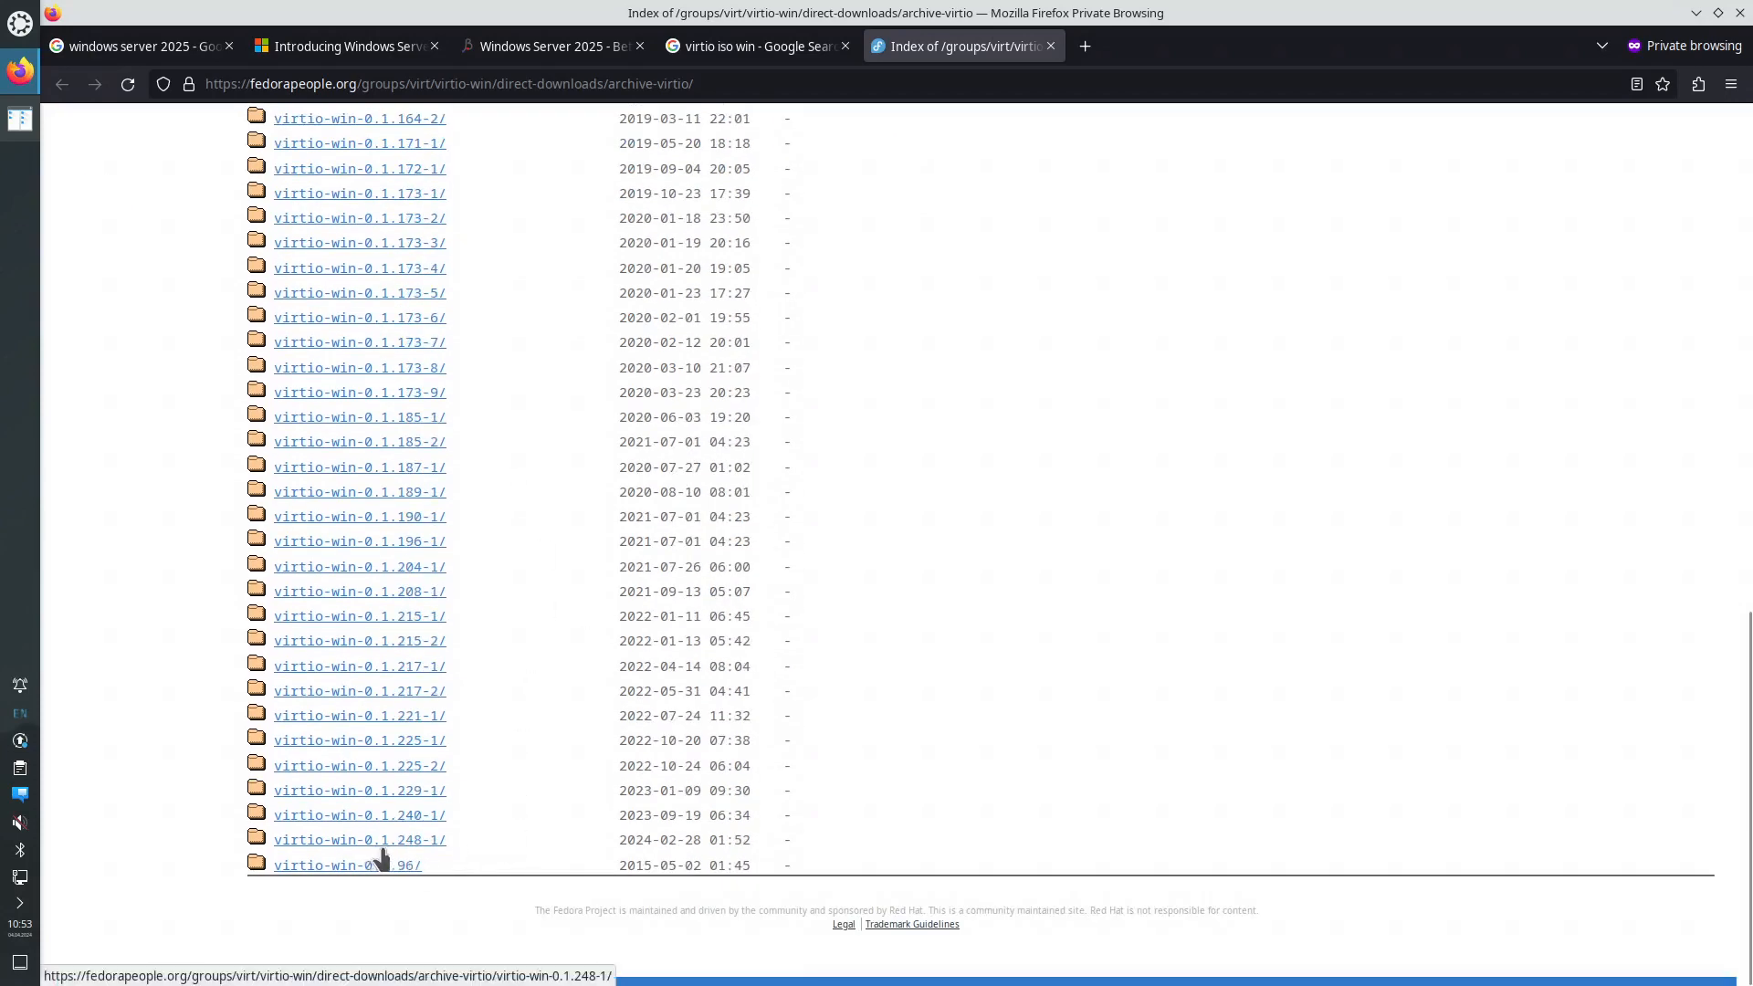
pyautogui.scroll(10, 468, 575)
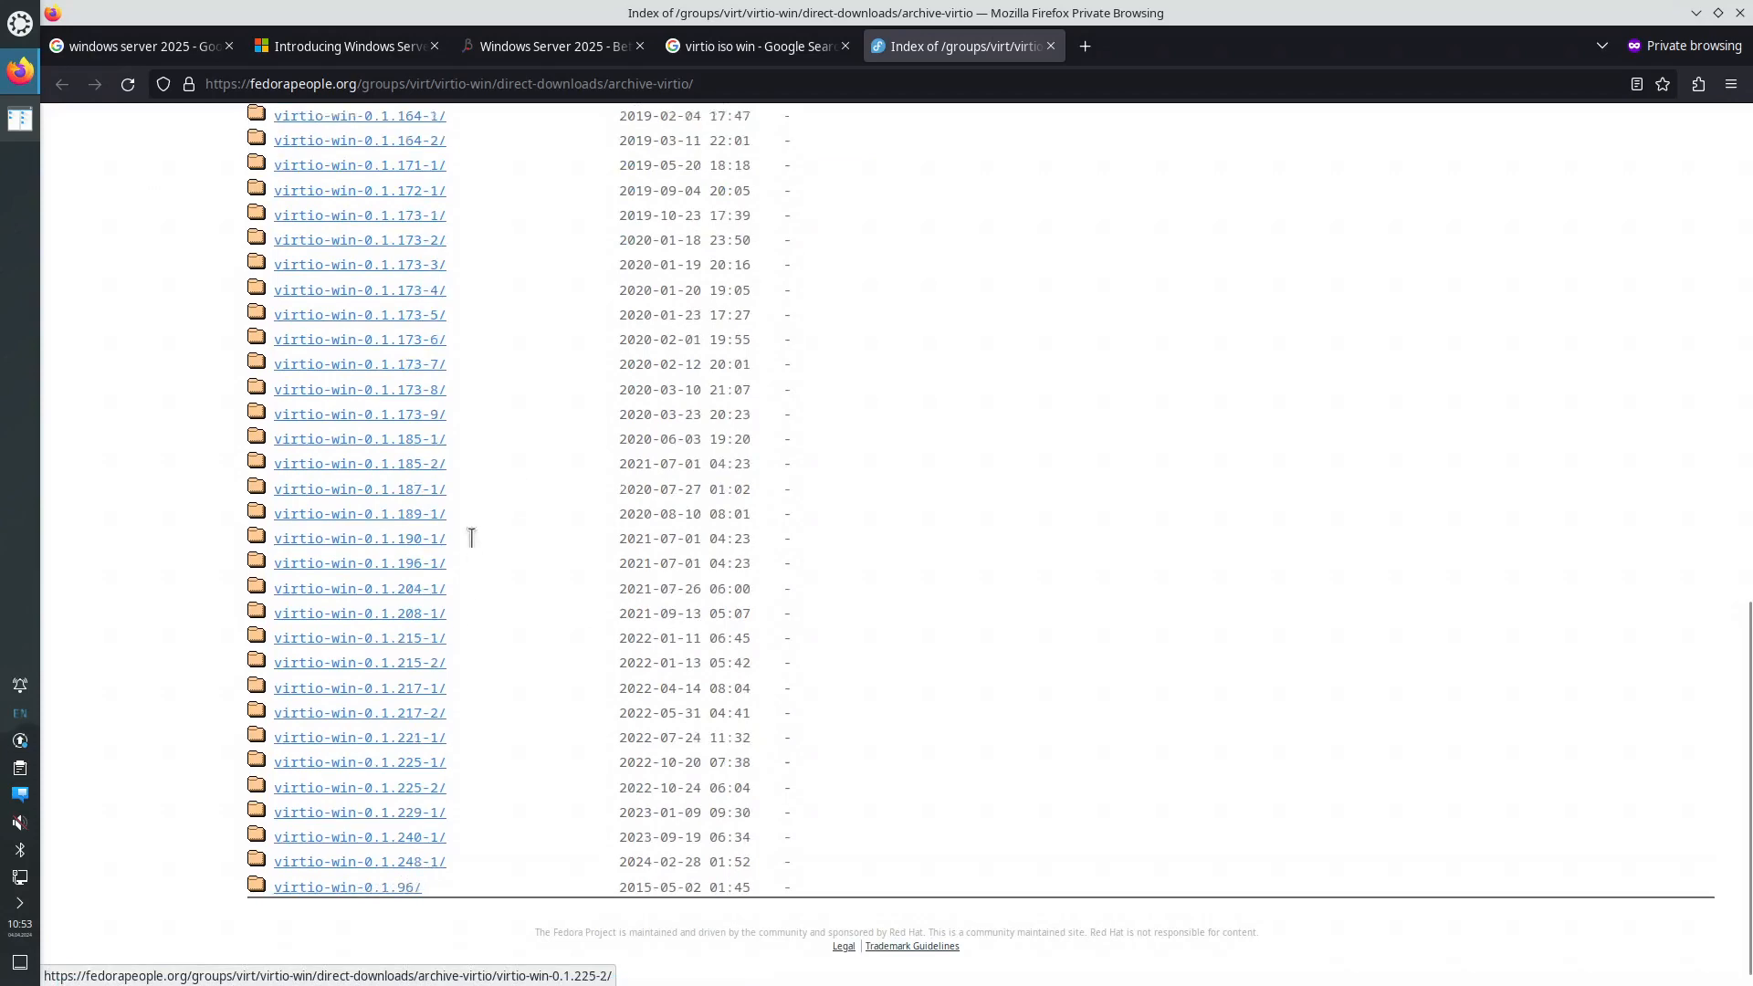
pyautogui.click(352, 255)
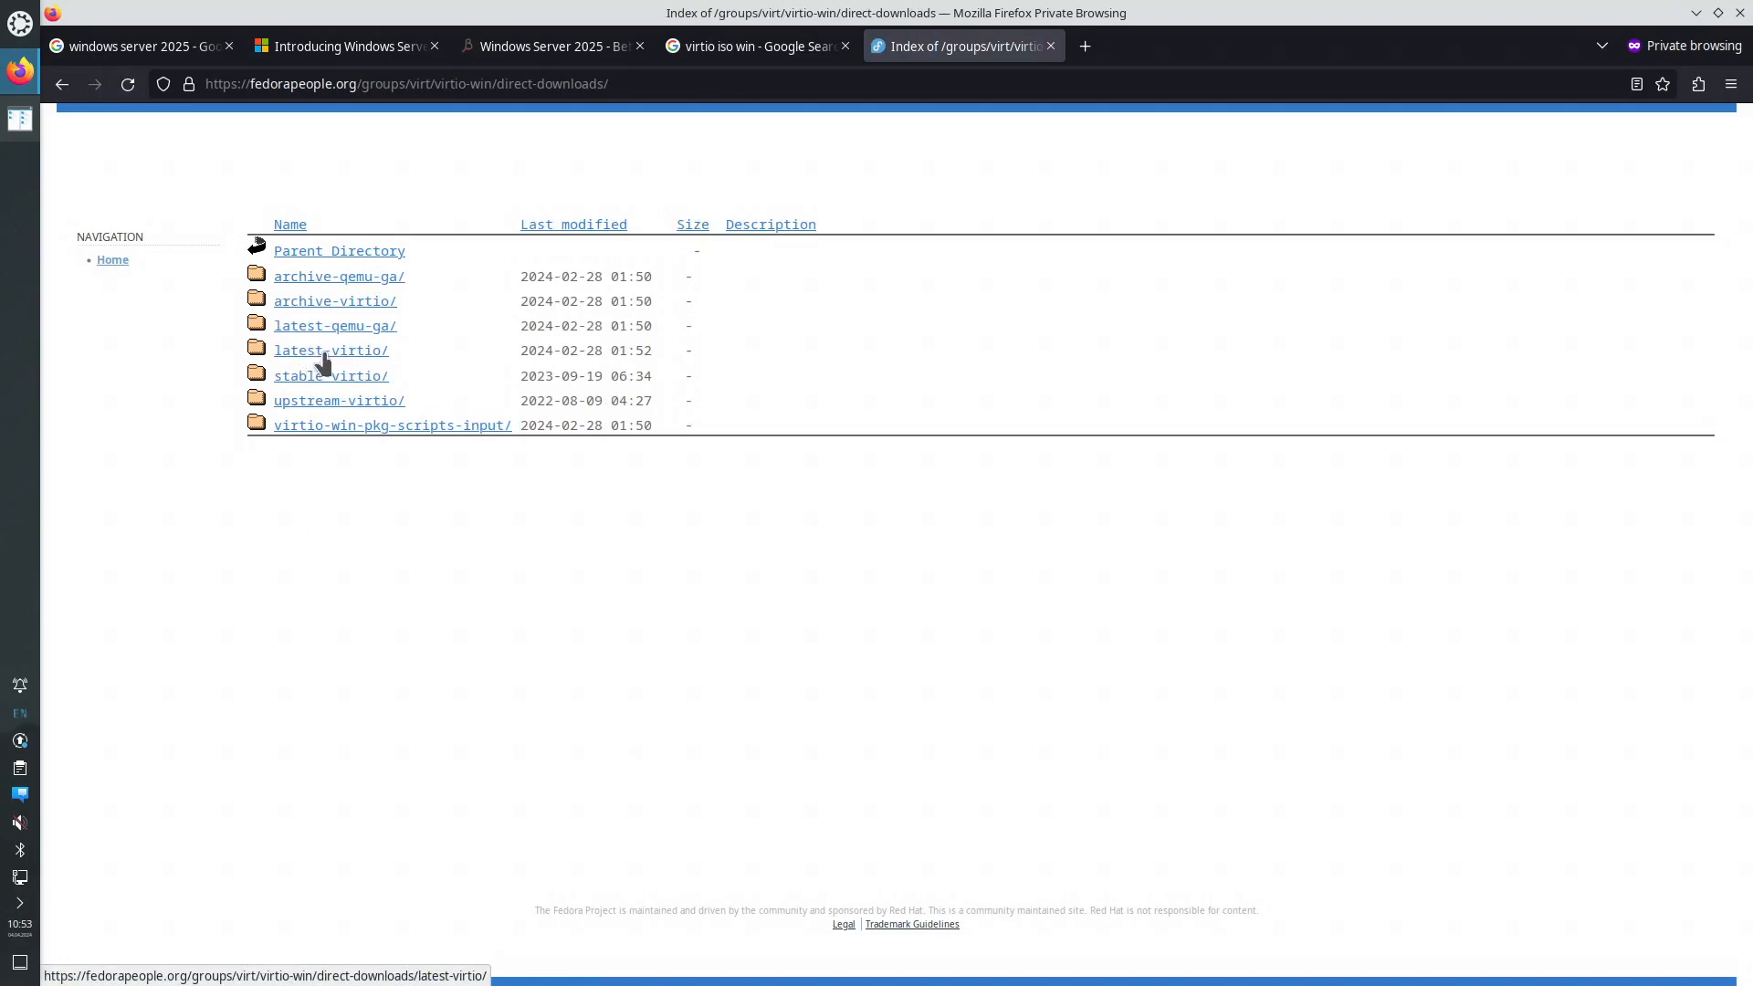
pyautogui.click(323, 356)
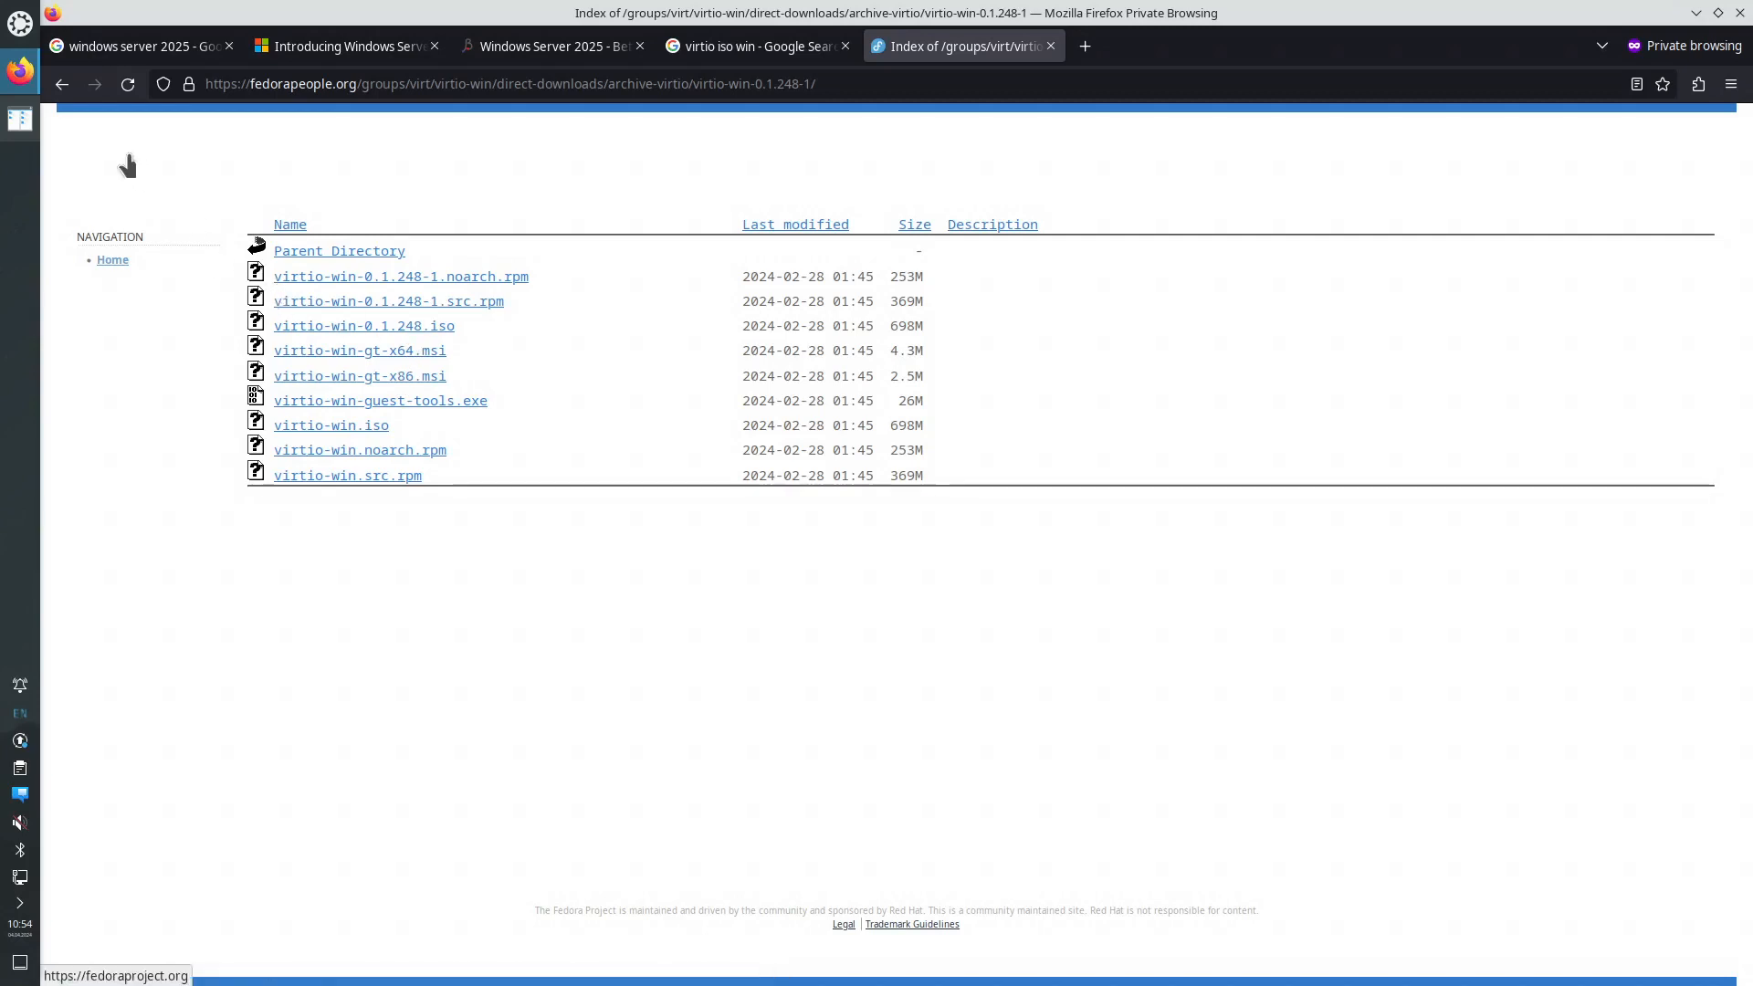
# - Launch Virtual Machine Manager via 'virt' and start creating a new virtual machine
pyautogui.click(21, 25)
pyautogui.write('virt')
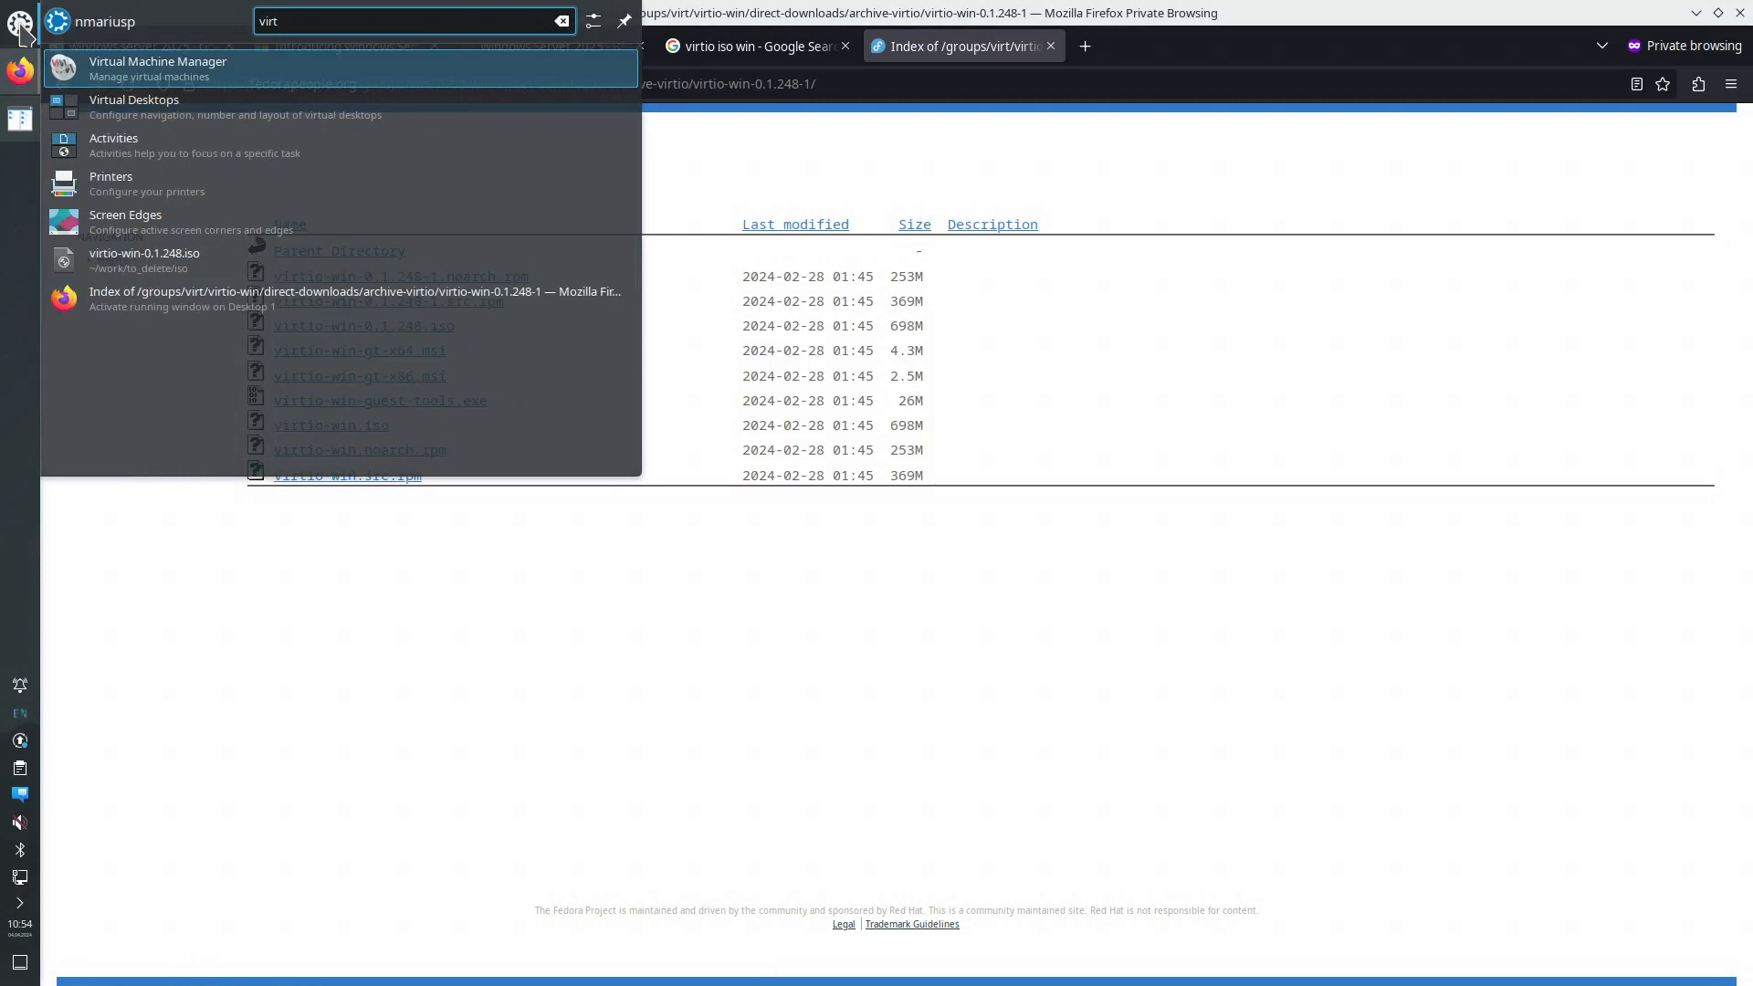
pyautogui.press('Return')
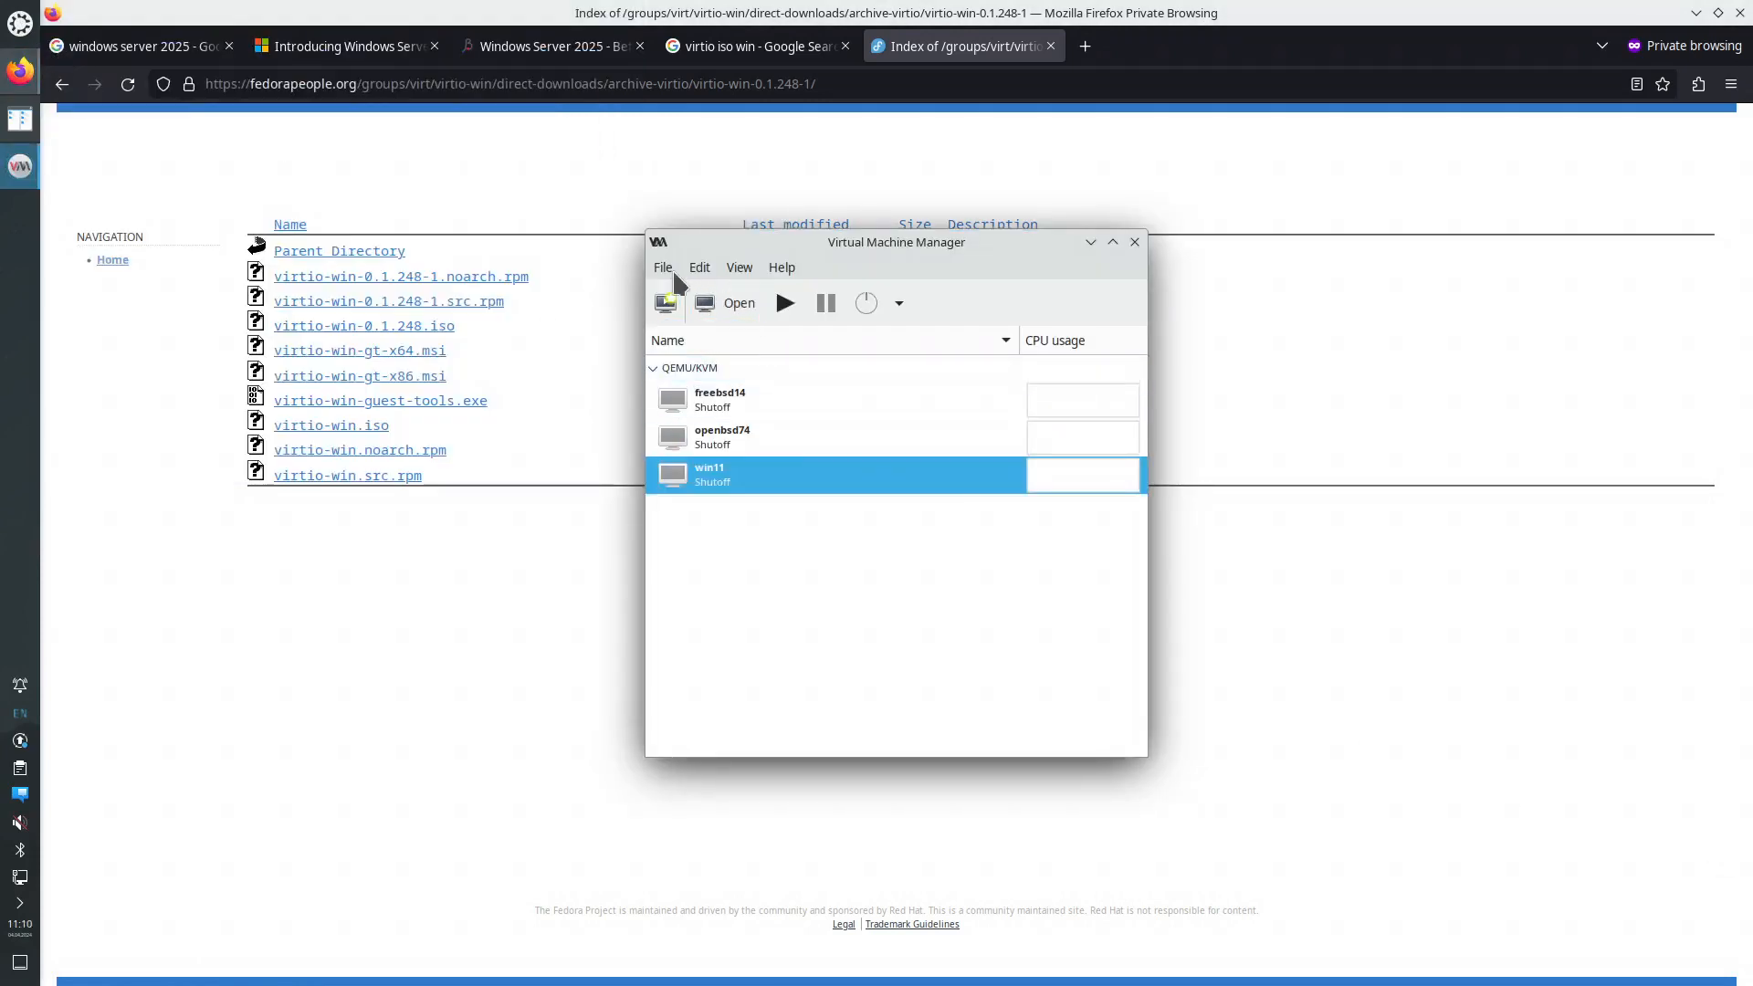
pyautogui.click(666, 272)
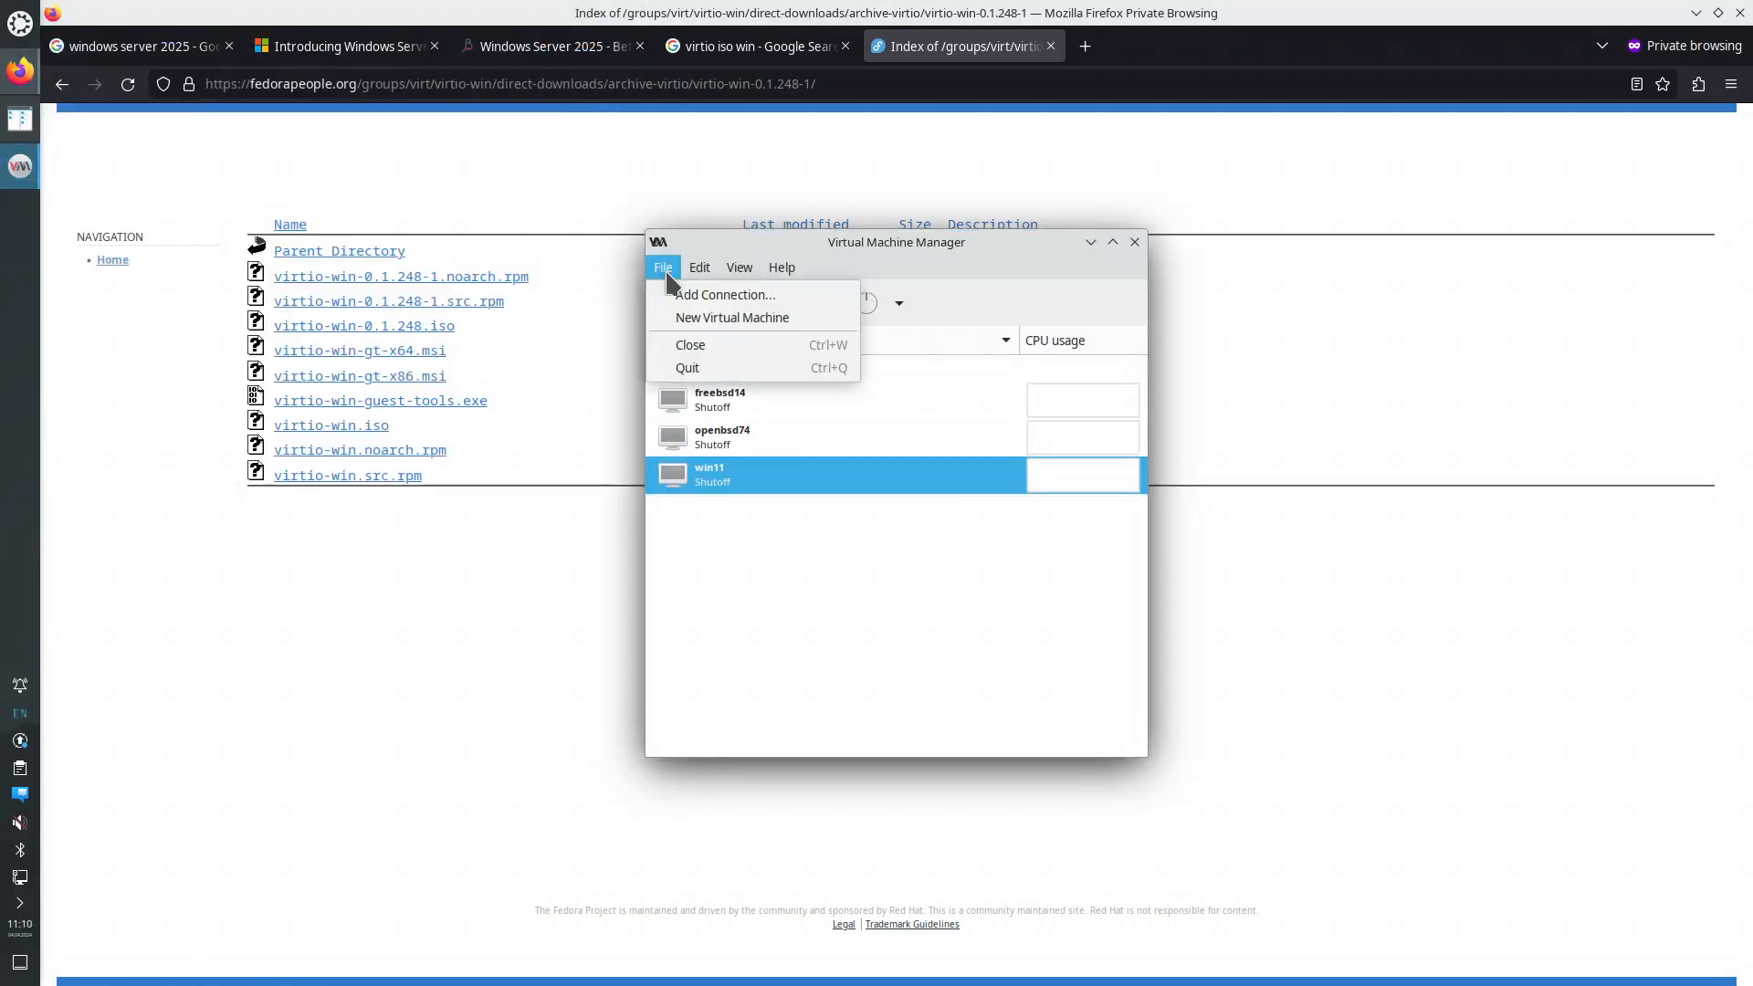
pyautogui.click(721, 317)
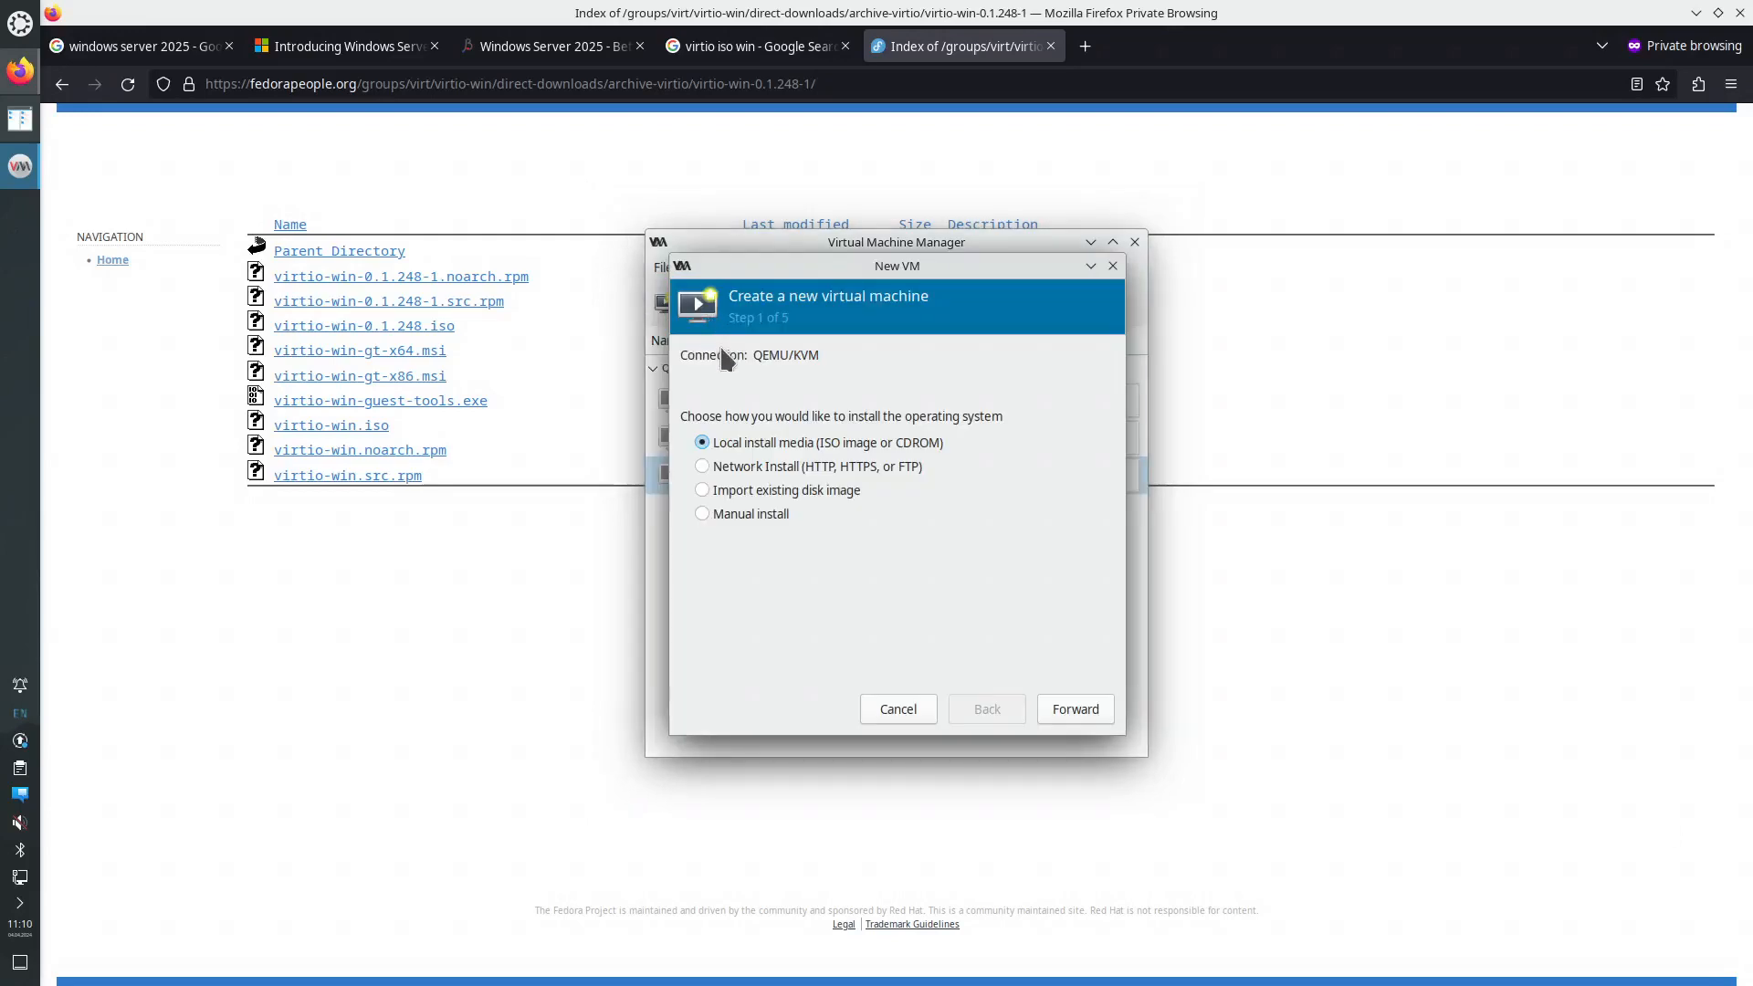
# - Choose local install media and select the Windows Server Insider Preview ISO
pyautogui.click(1068, 710)
pyautogui.click(1079, 385)
pyautogui.click(639, 347)
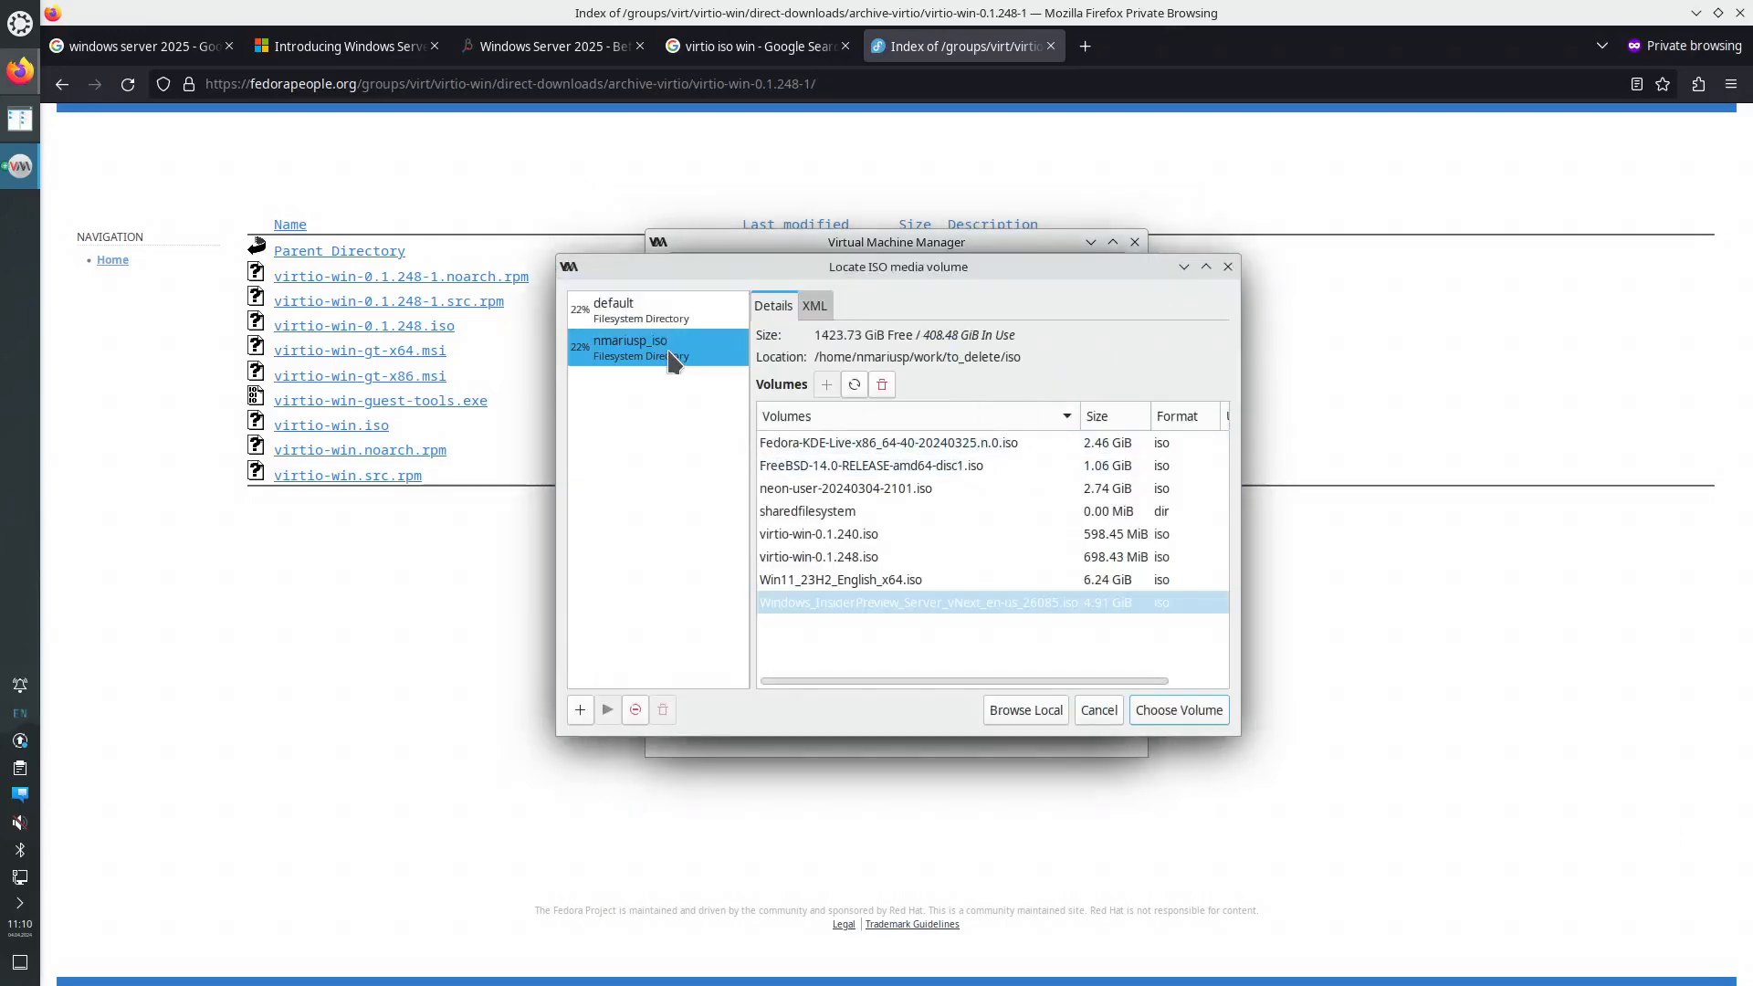
pyautogui.click(878, 559)
pyautogui.click(880, 609)
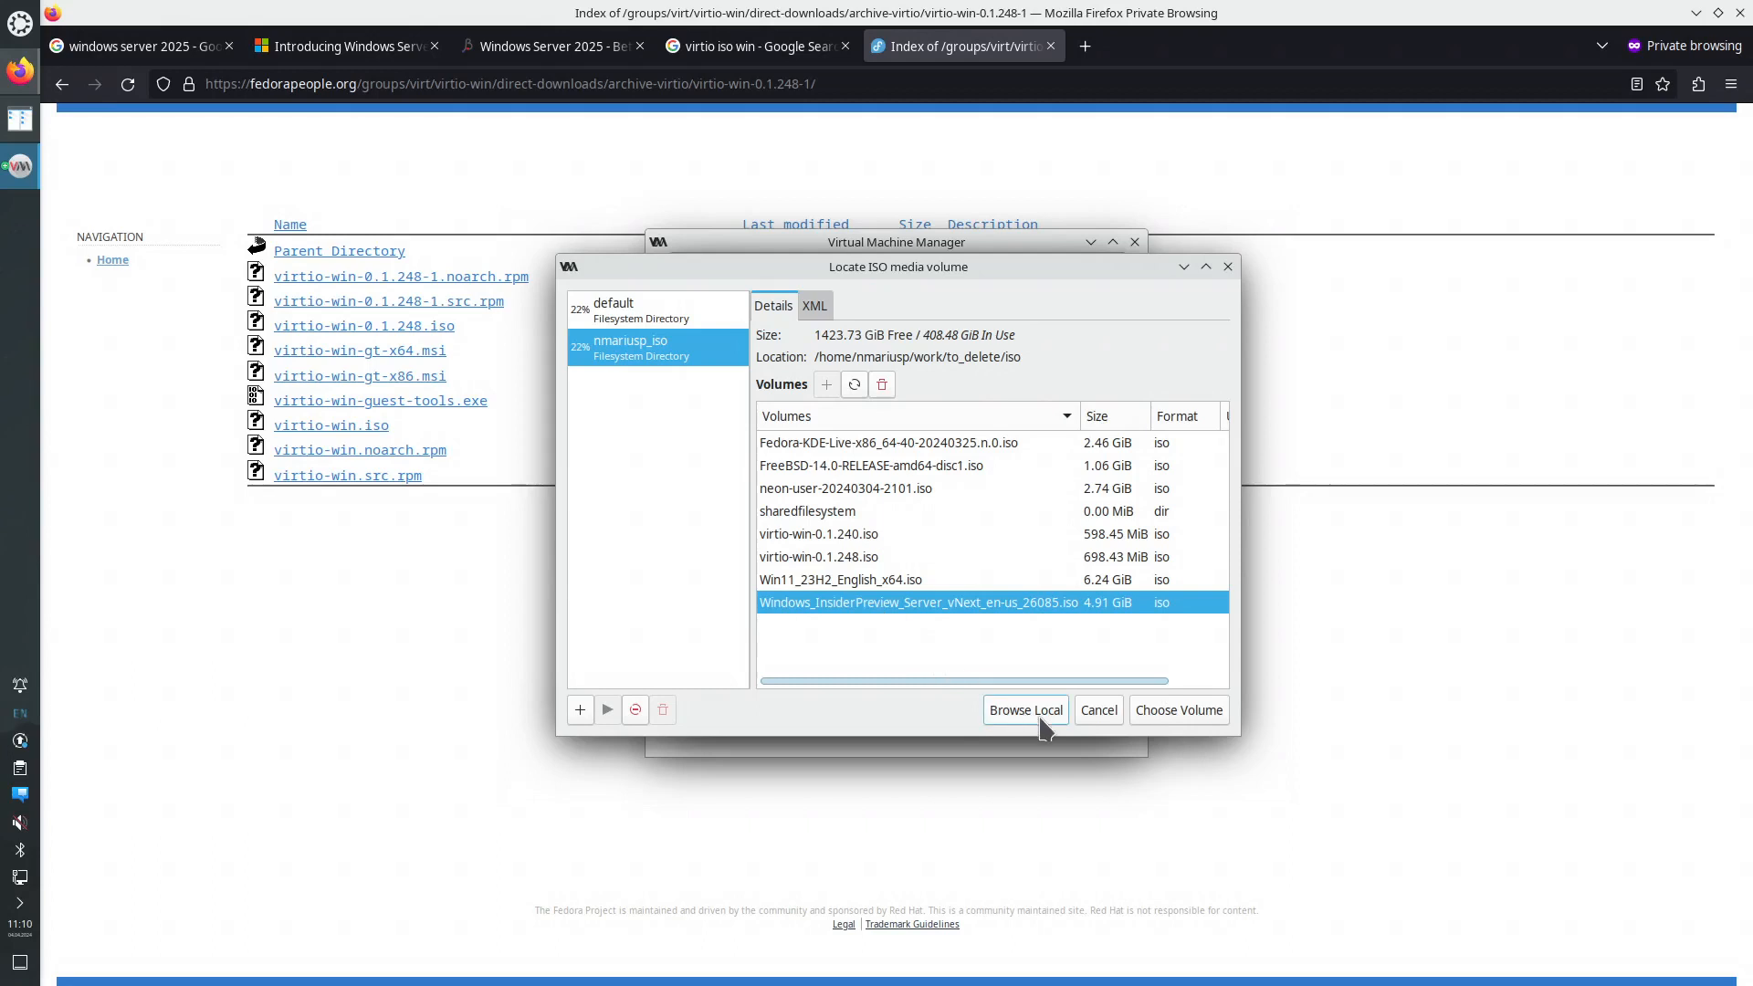
pyautogui.click(1176, 712)
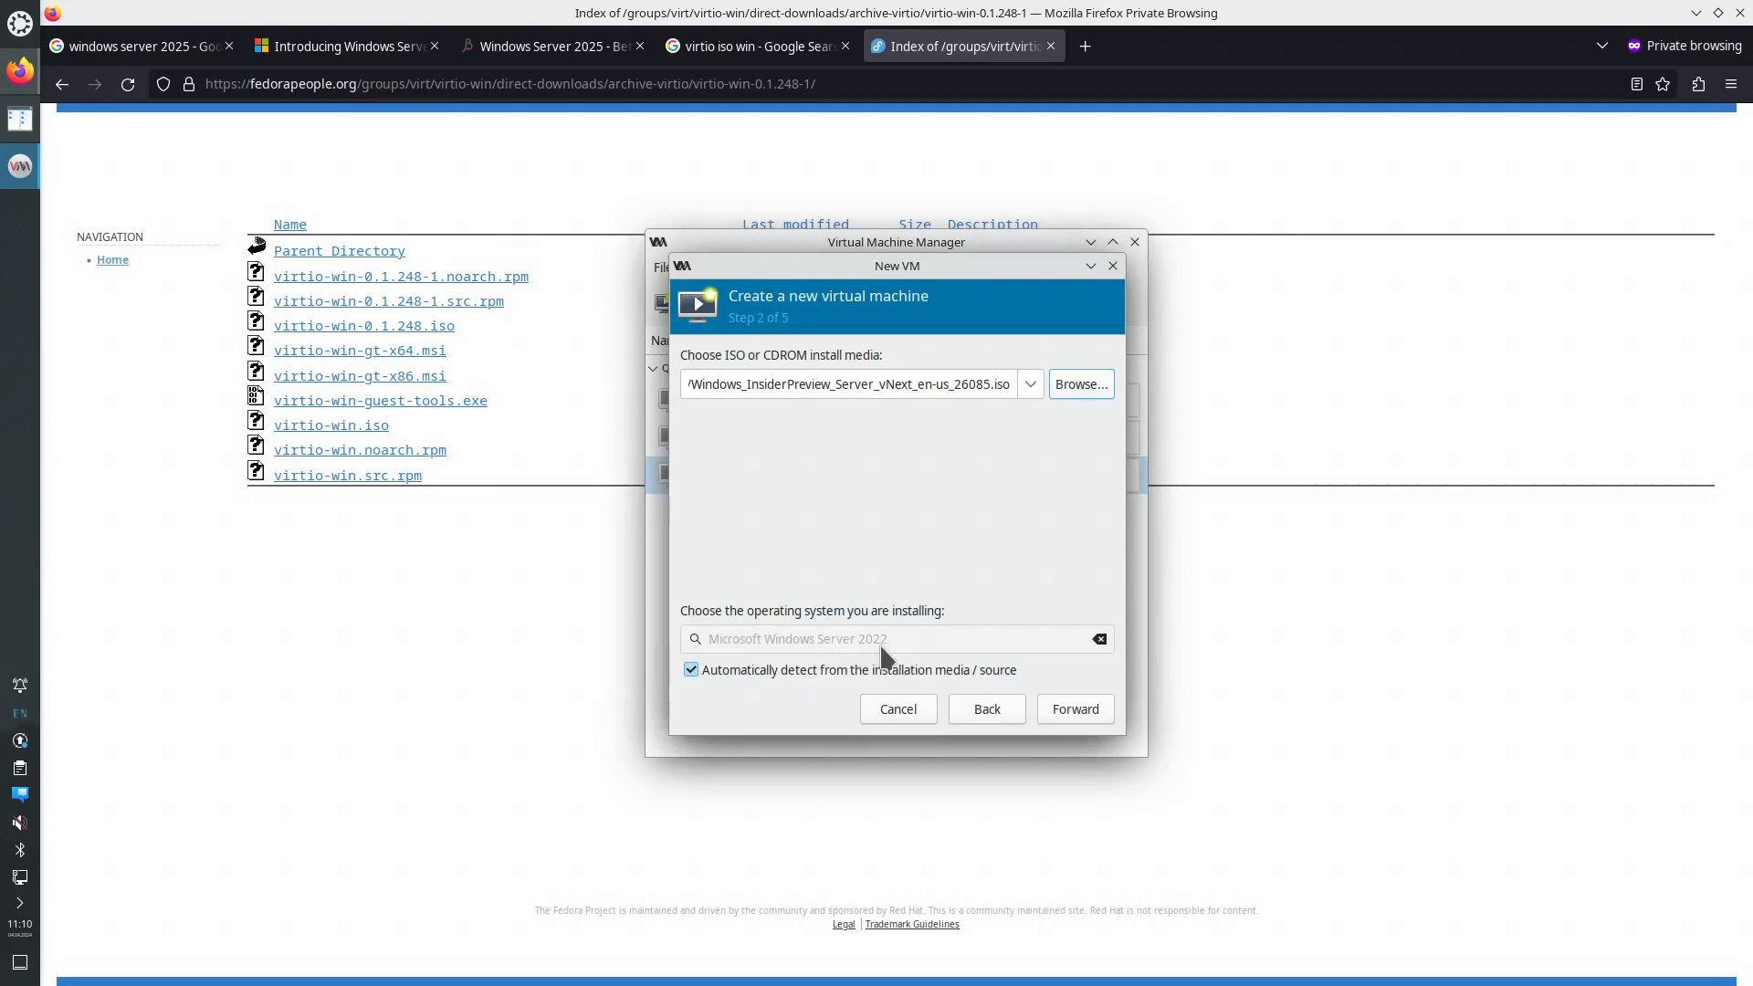
# - Give the VM 10240 MiB memory, 14 CPUs and a 150 GiB disk
pyautogui.click(1075, 716)
pyautogui.moveTo(783, 389); pyautogui.dragTo(733, 392)
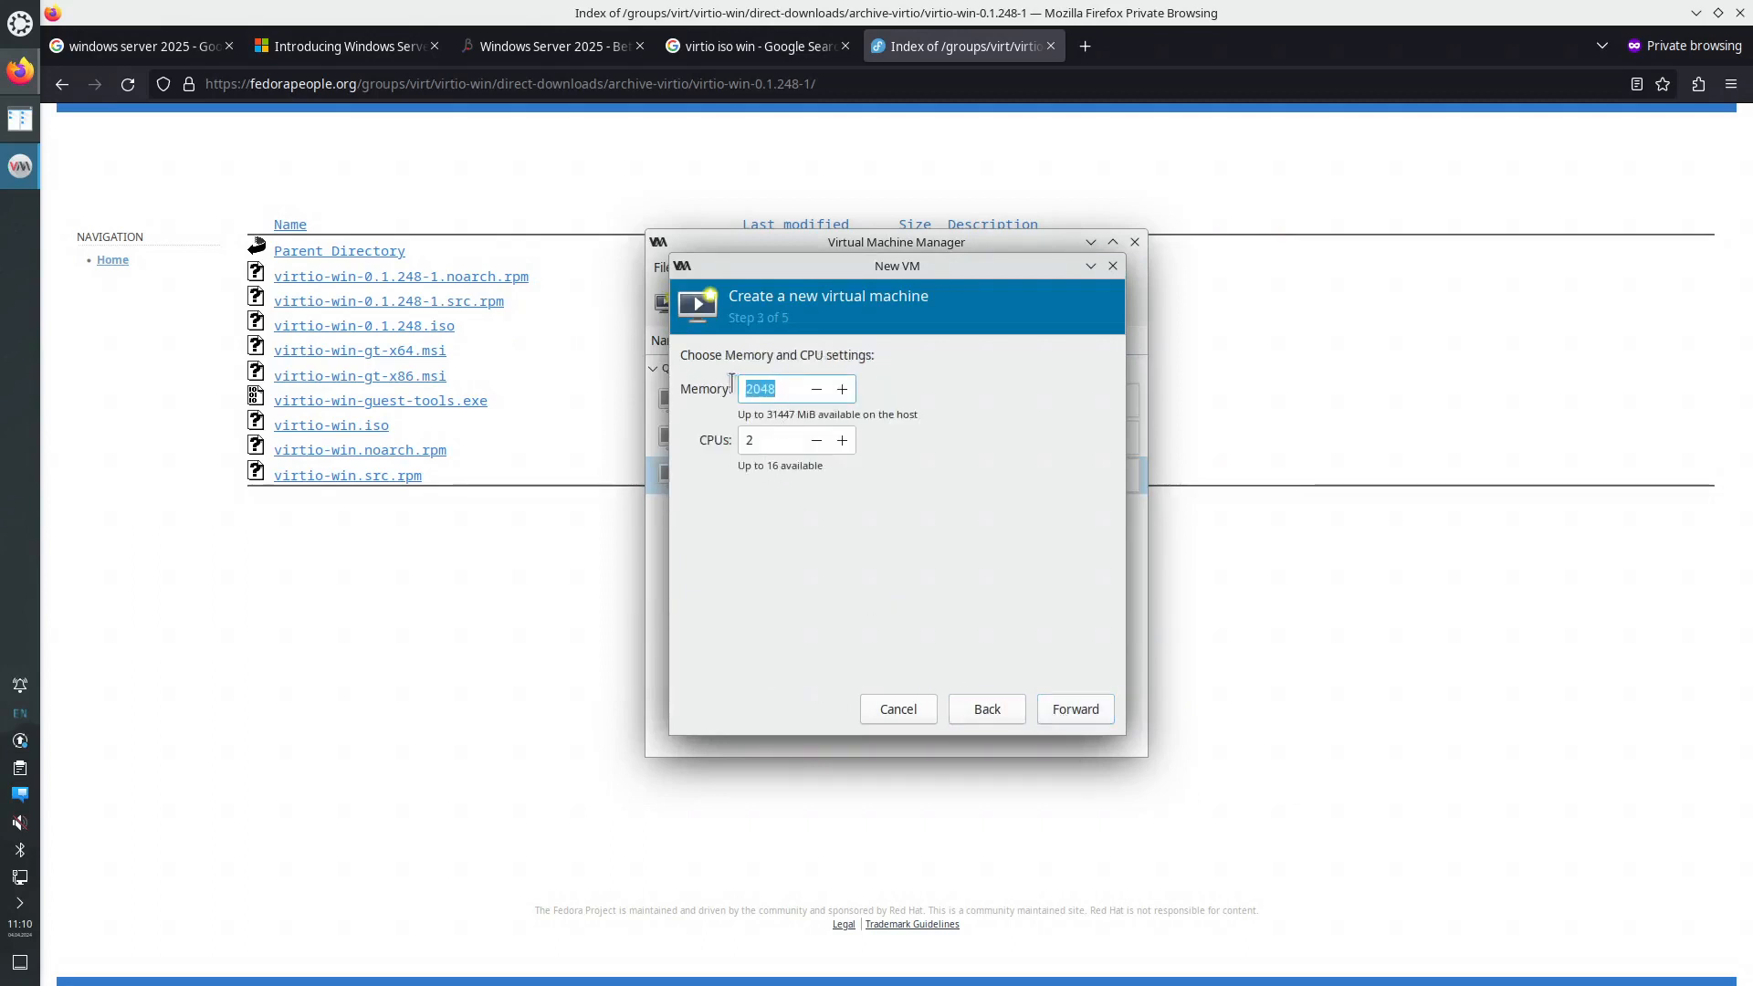
pyautogui.write('1024')
pyautogui.press('Tab')
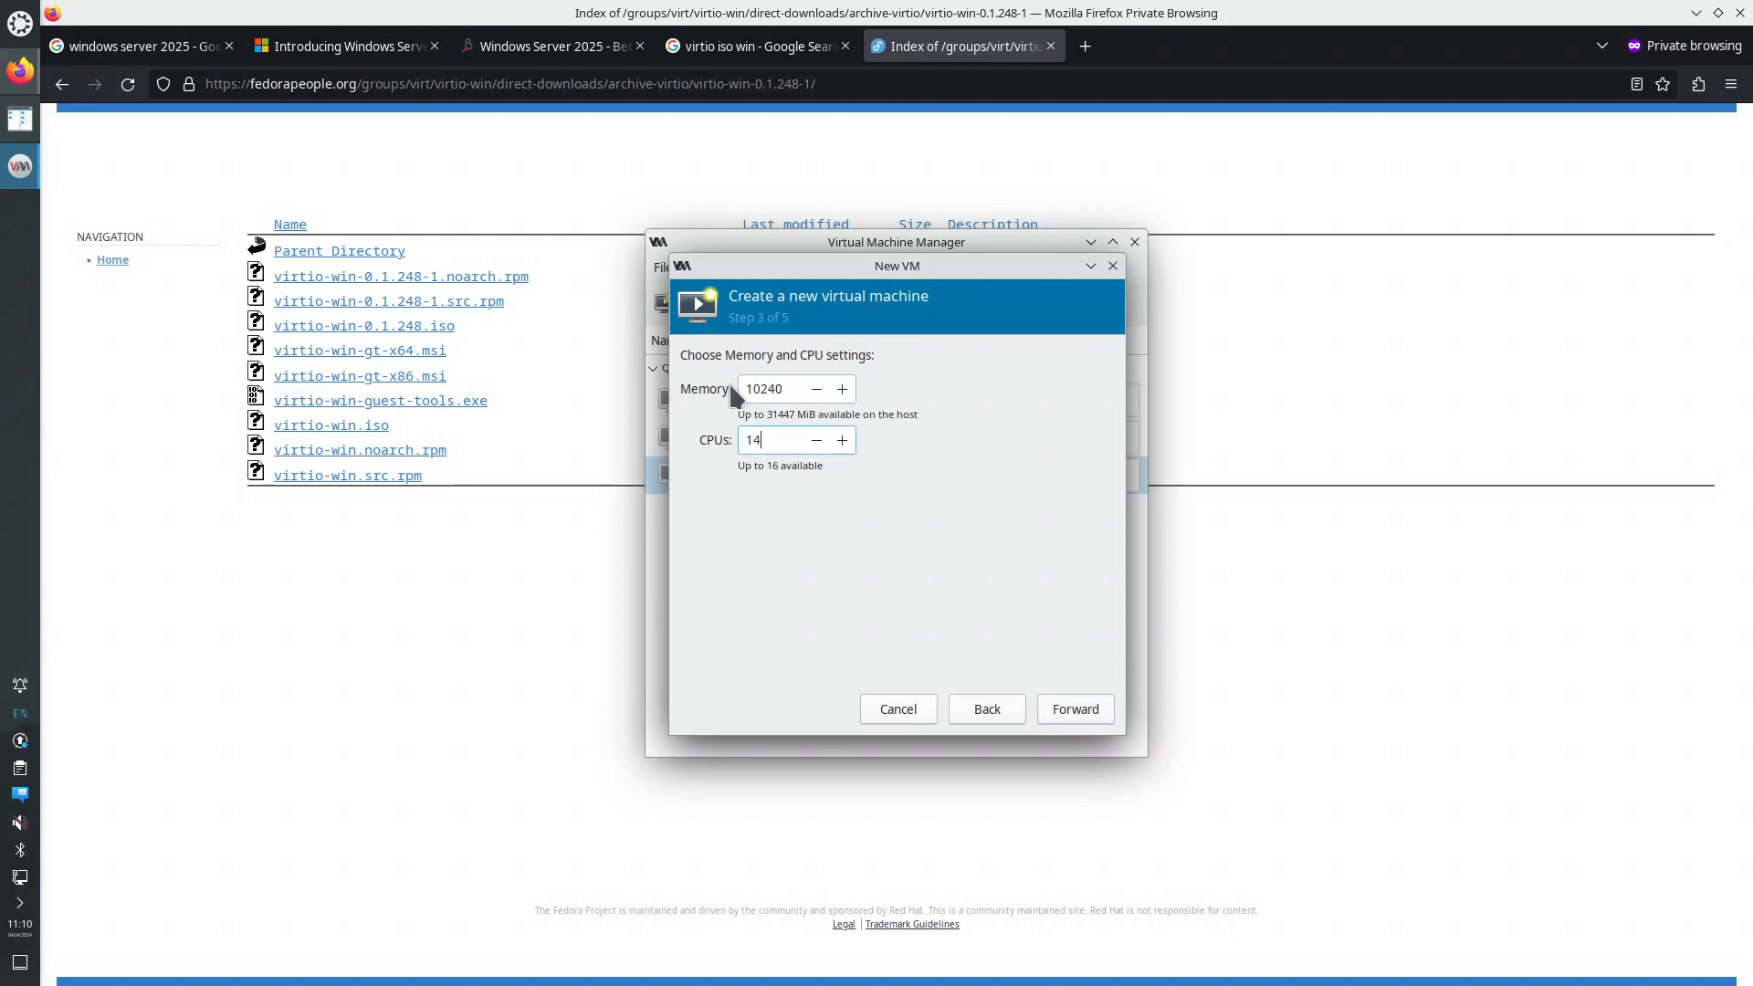
pyautogui.click(1076, 718)
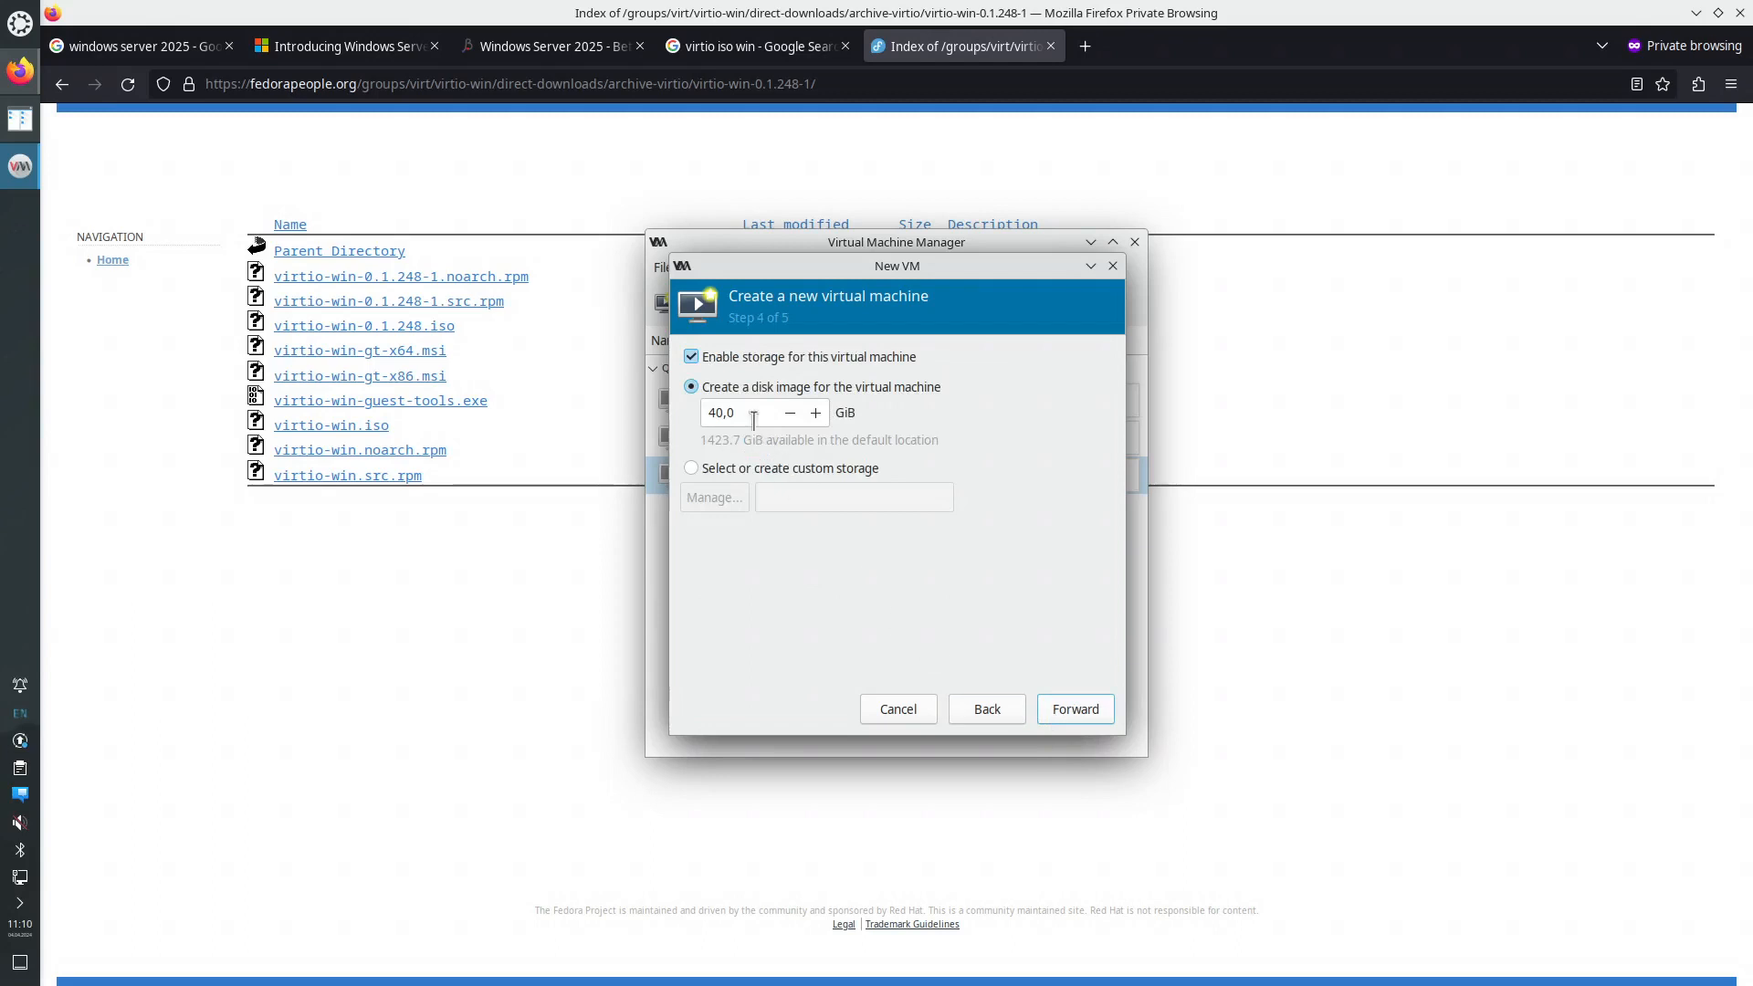
pyautogui.moveTo(753, 420); pyautogui.dragTo(680, 404)
pyautogui.write('150')
# - Name the VM winserver2025 and enable customizing the configuration before install
pyautogui.click(1064, 710)
pyautogui.moveTo(796, 389); pyautogui.dragTo(767, 388)
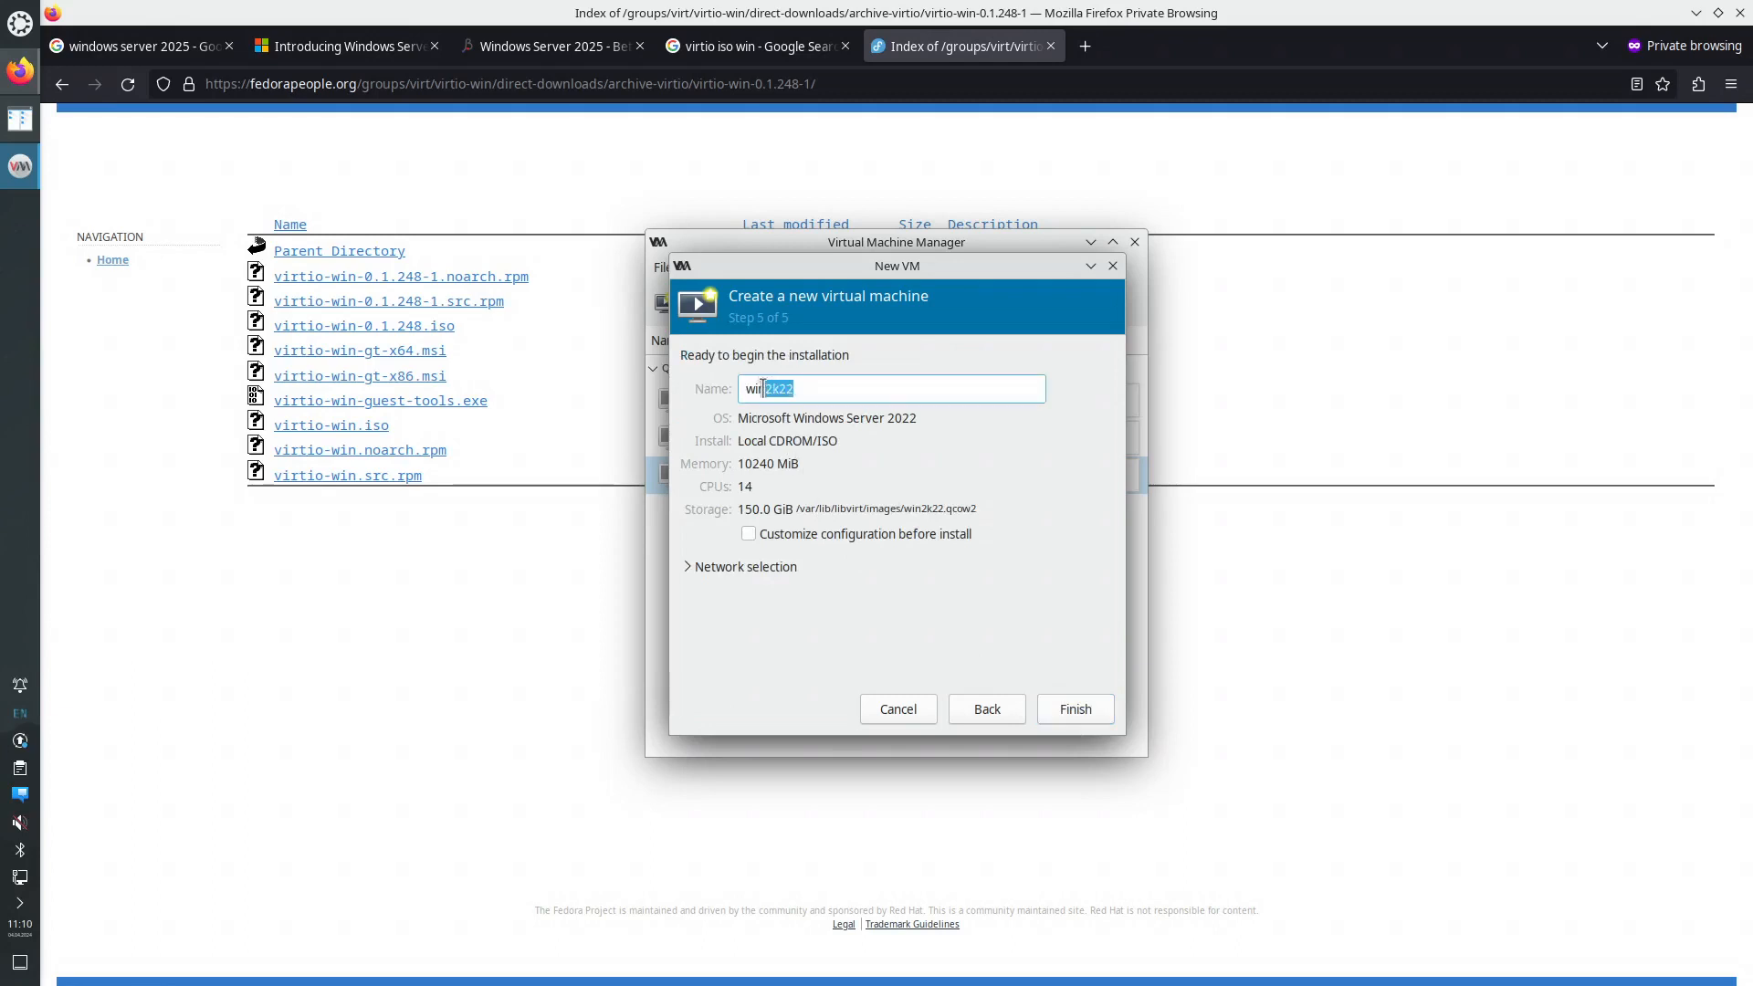
pyautogui.write('server2025')
pyautogui.click(771, 535)
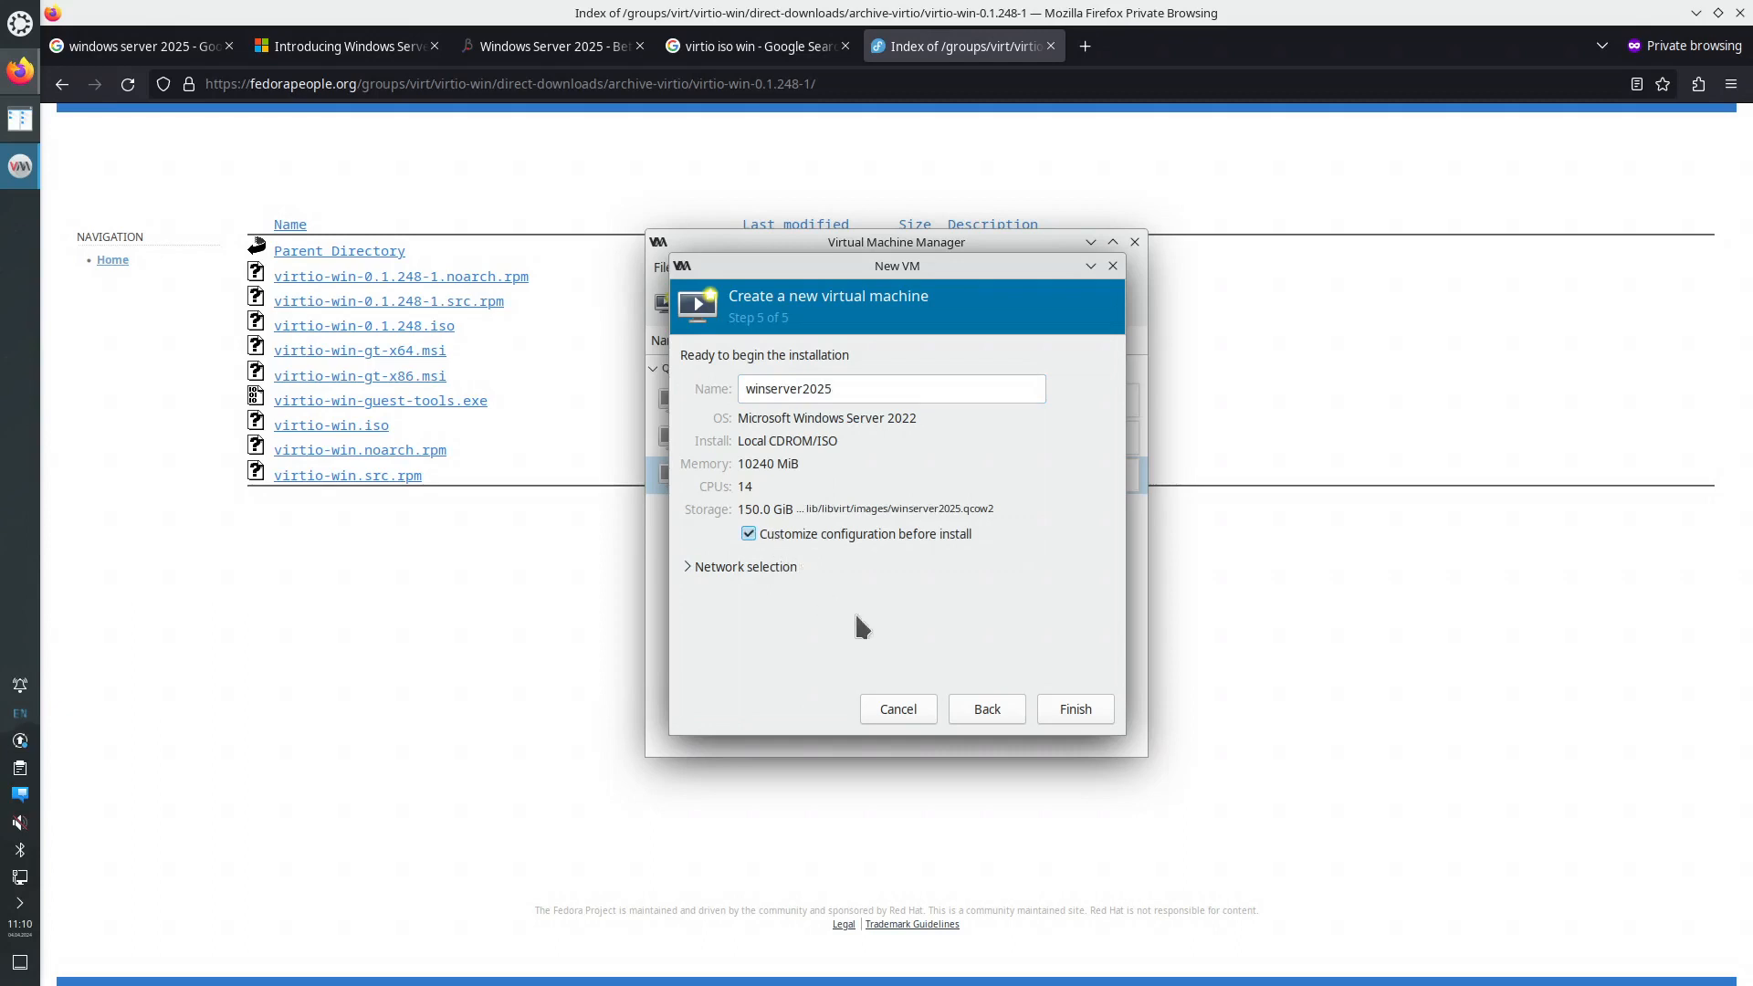
pyautogui.click(1050, 711)
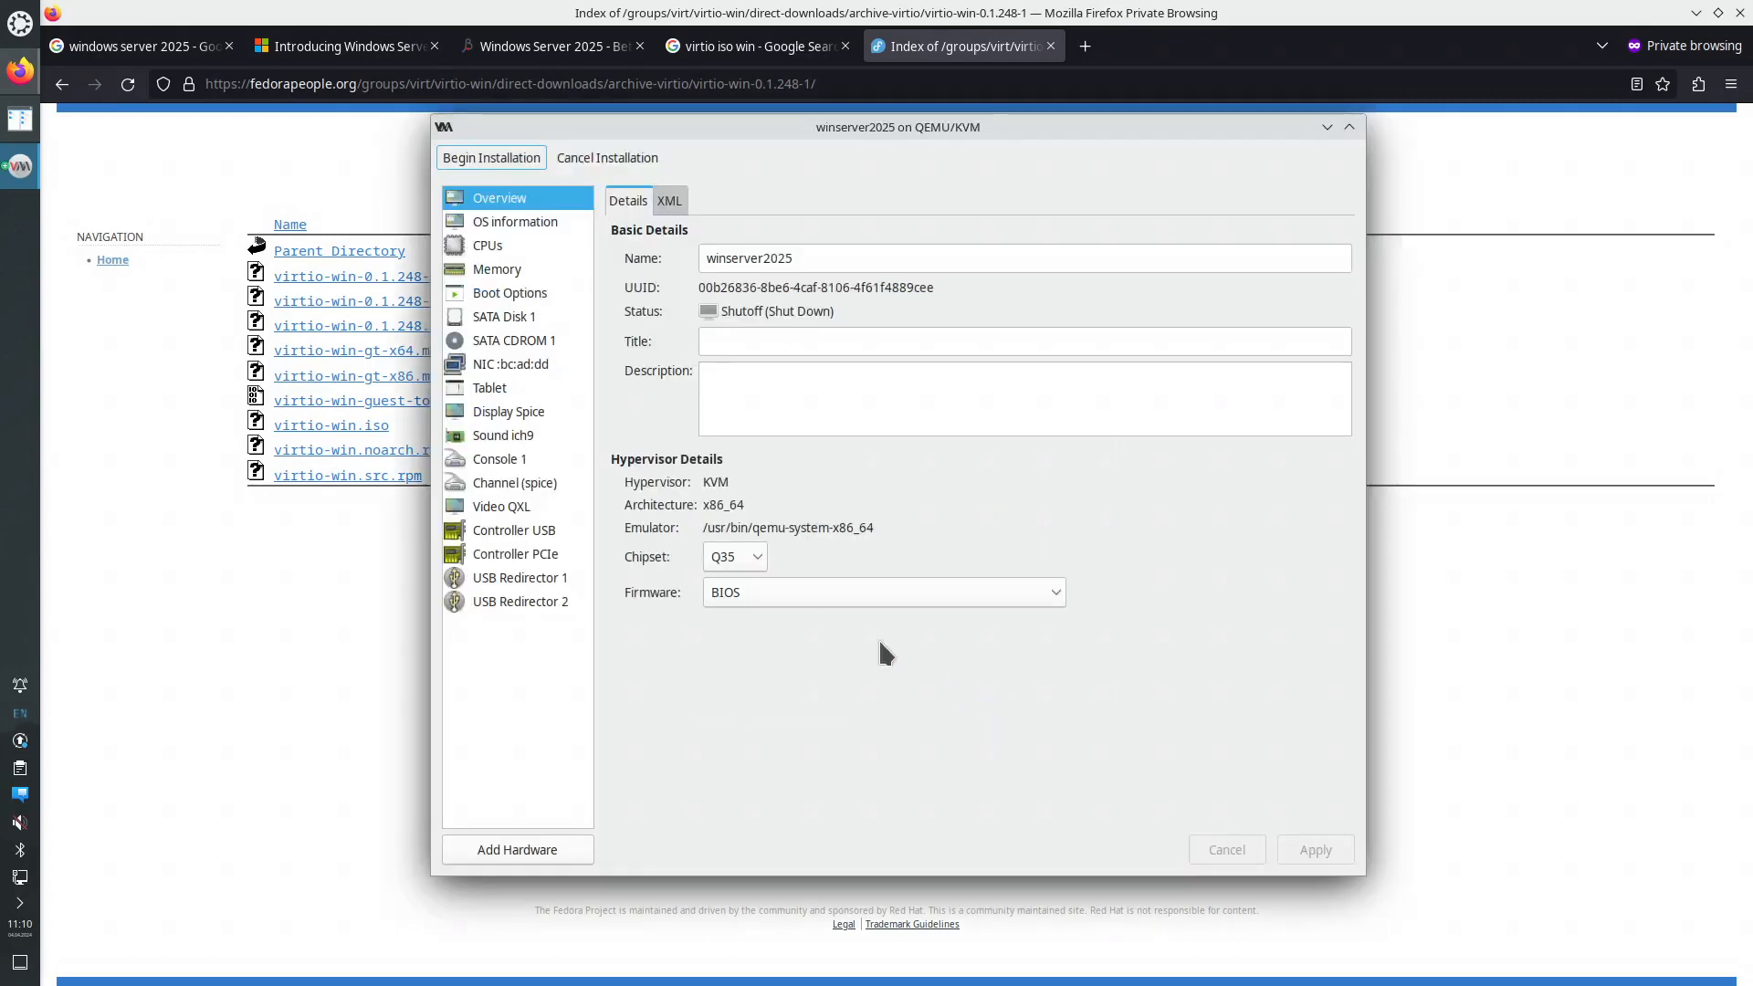
# - Set the CPU topology manually to 1 socket and 14 cores
pyautogui.click(513, 228)
pyautogui.click(504, 244)
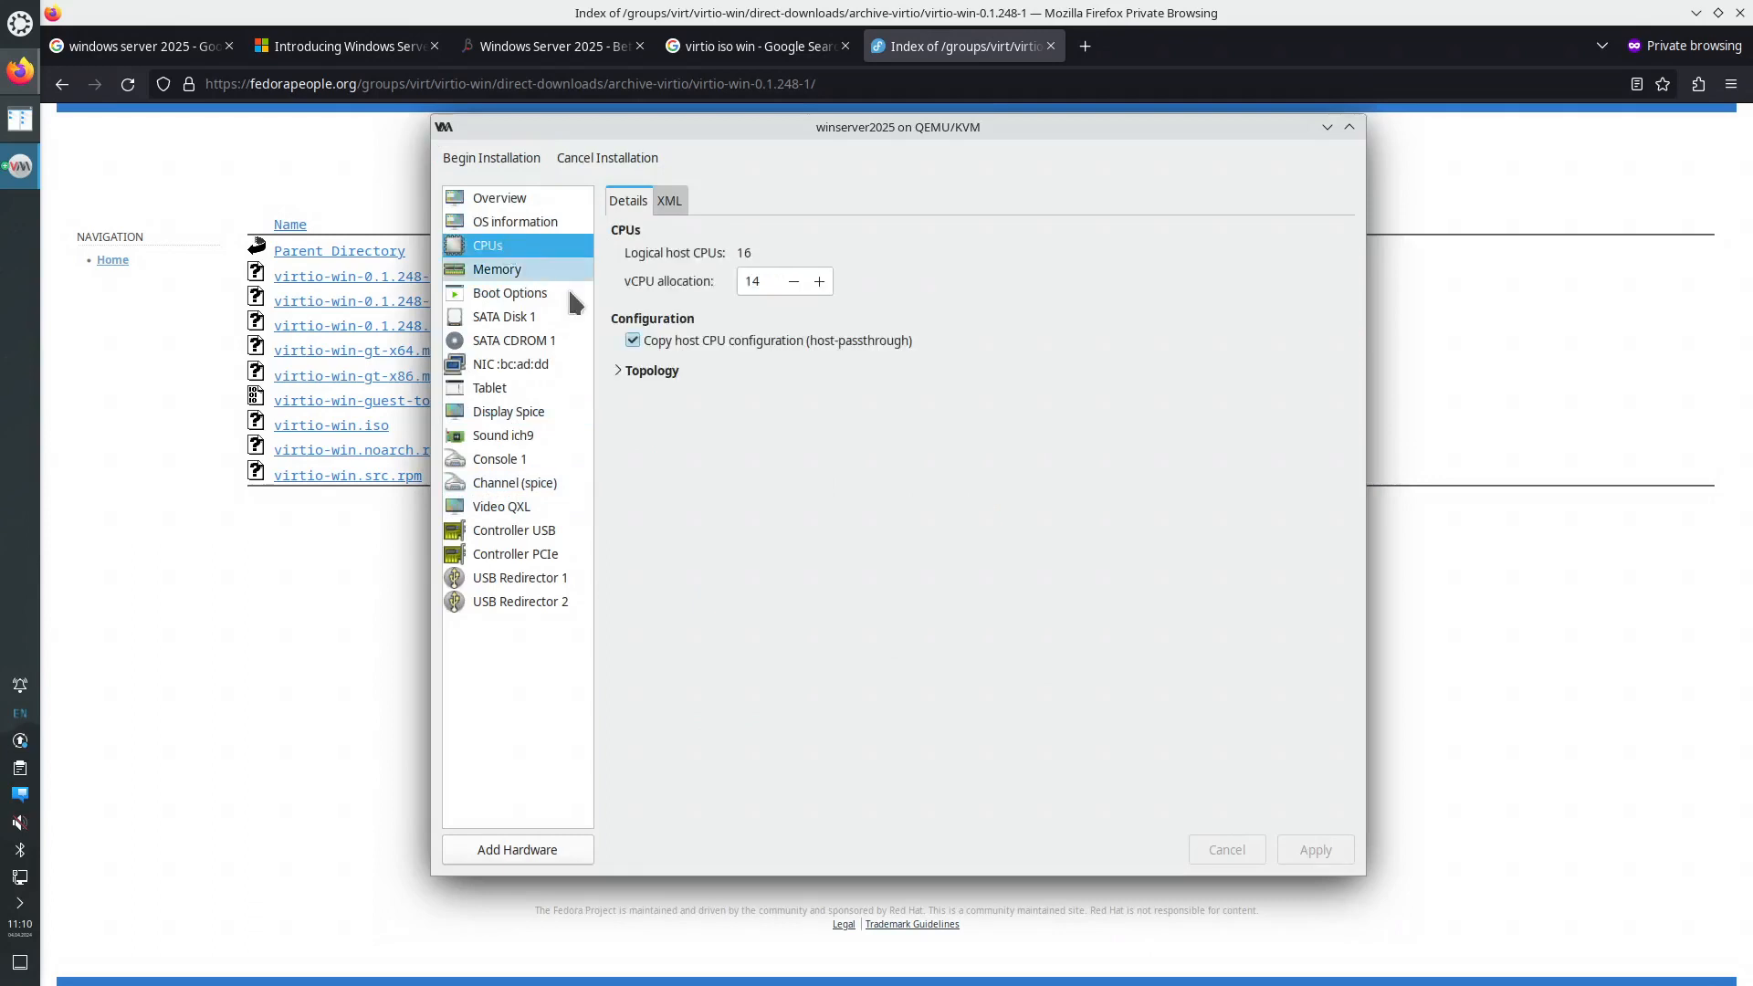
pyautogui.click(642, 391)
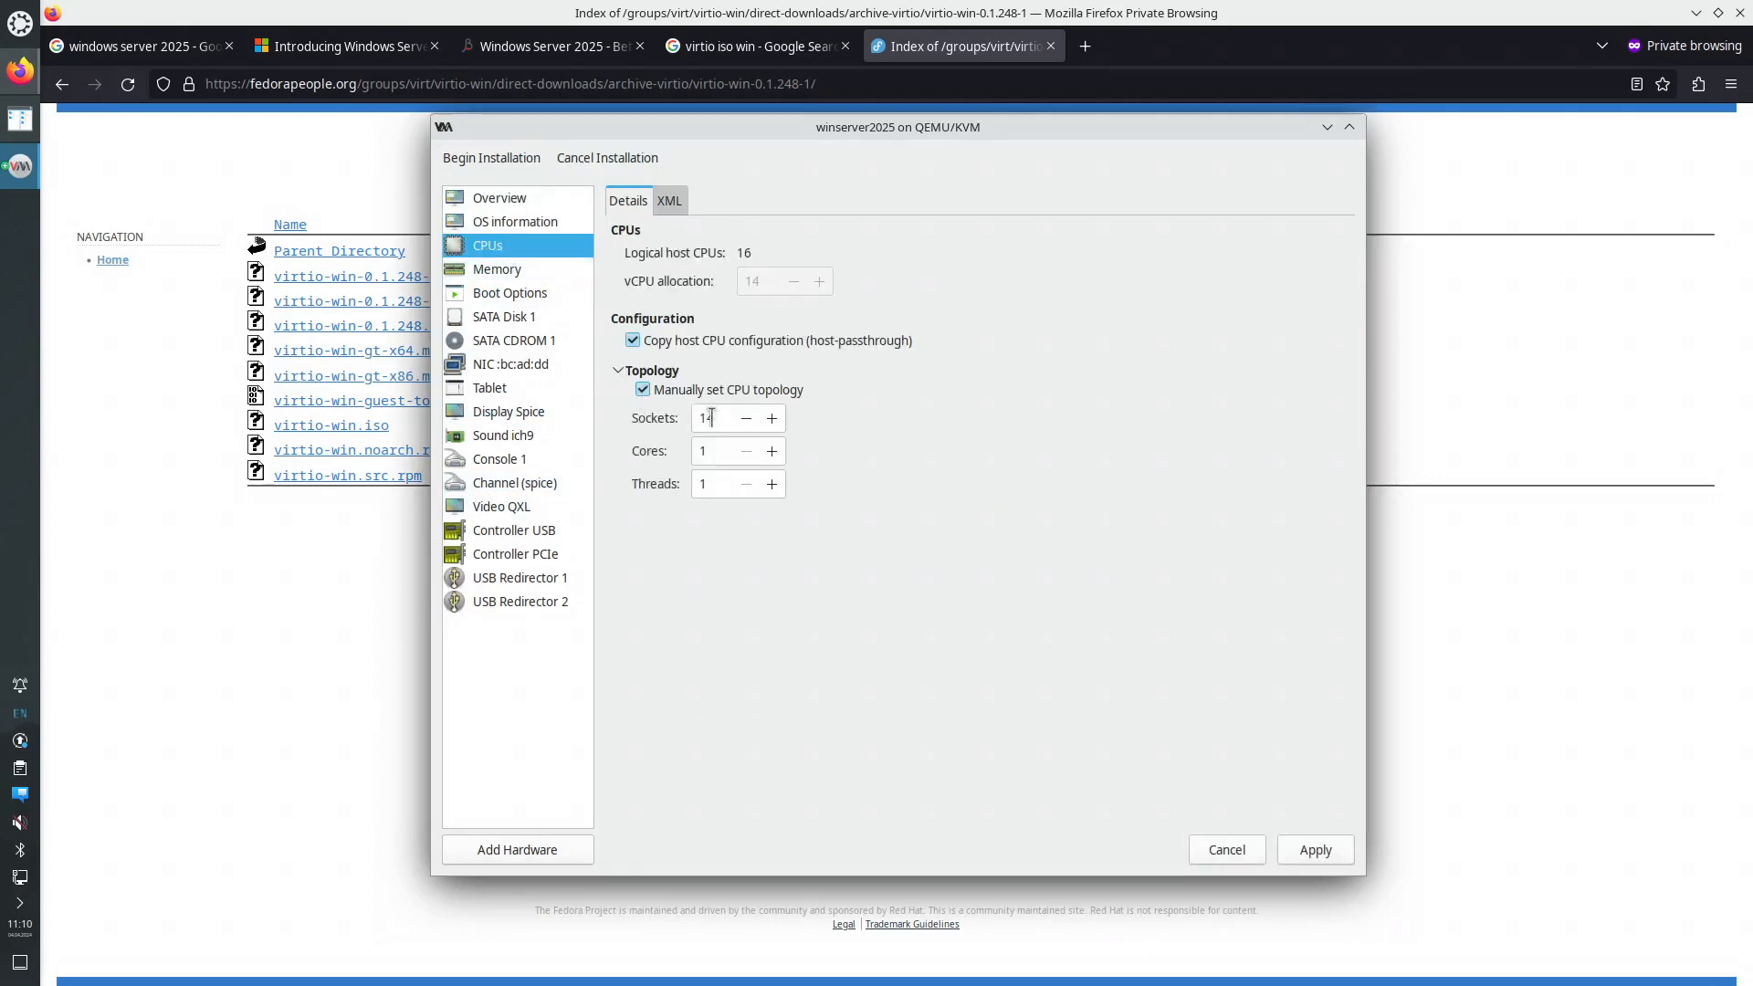
pyautogui.doubleClick(708, 418)
pyautogui.write('1')
pyautogui.click(720, 451)
pyautogui.write('4')
pyautogui.click(1315, 849)
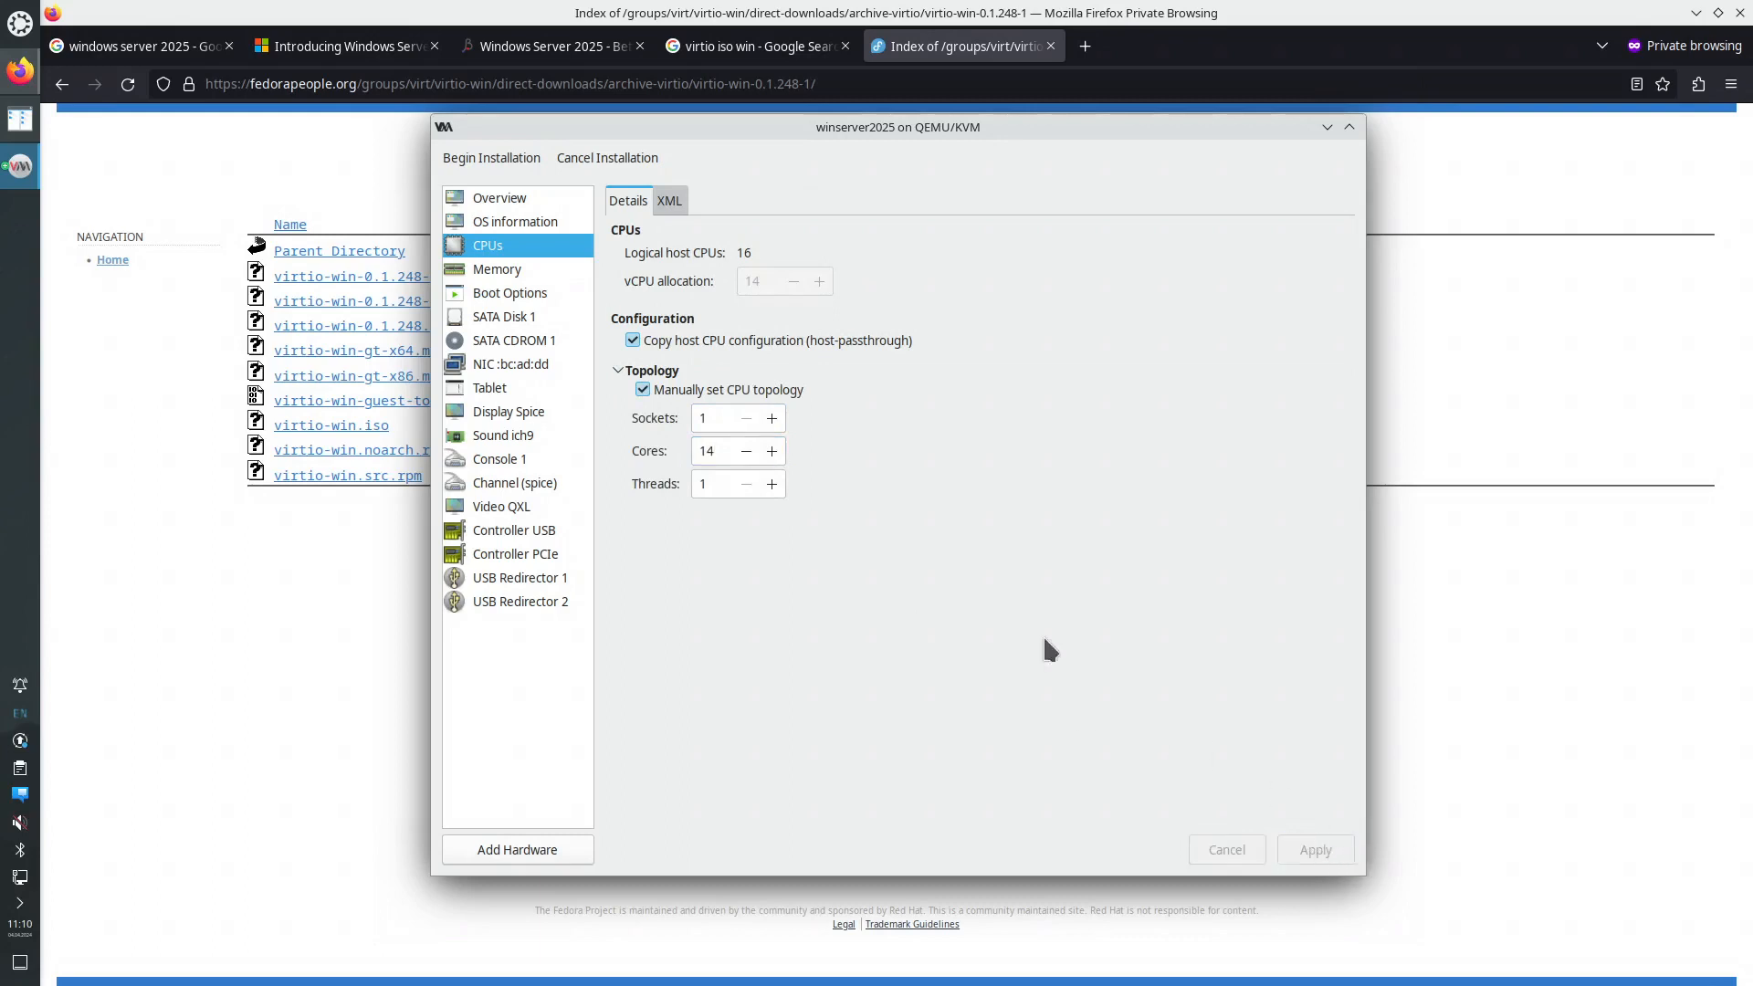
# - Switch the system disk bus to VirtIO
pyautogui.click(484, 273)
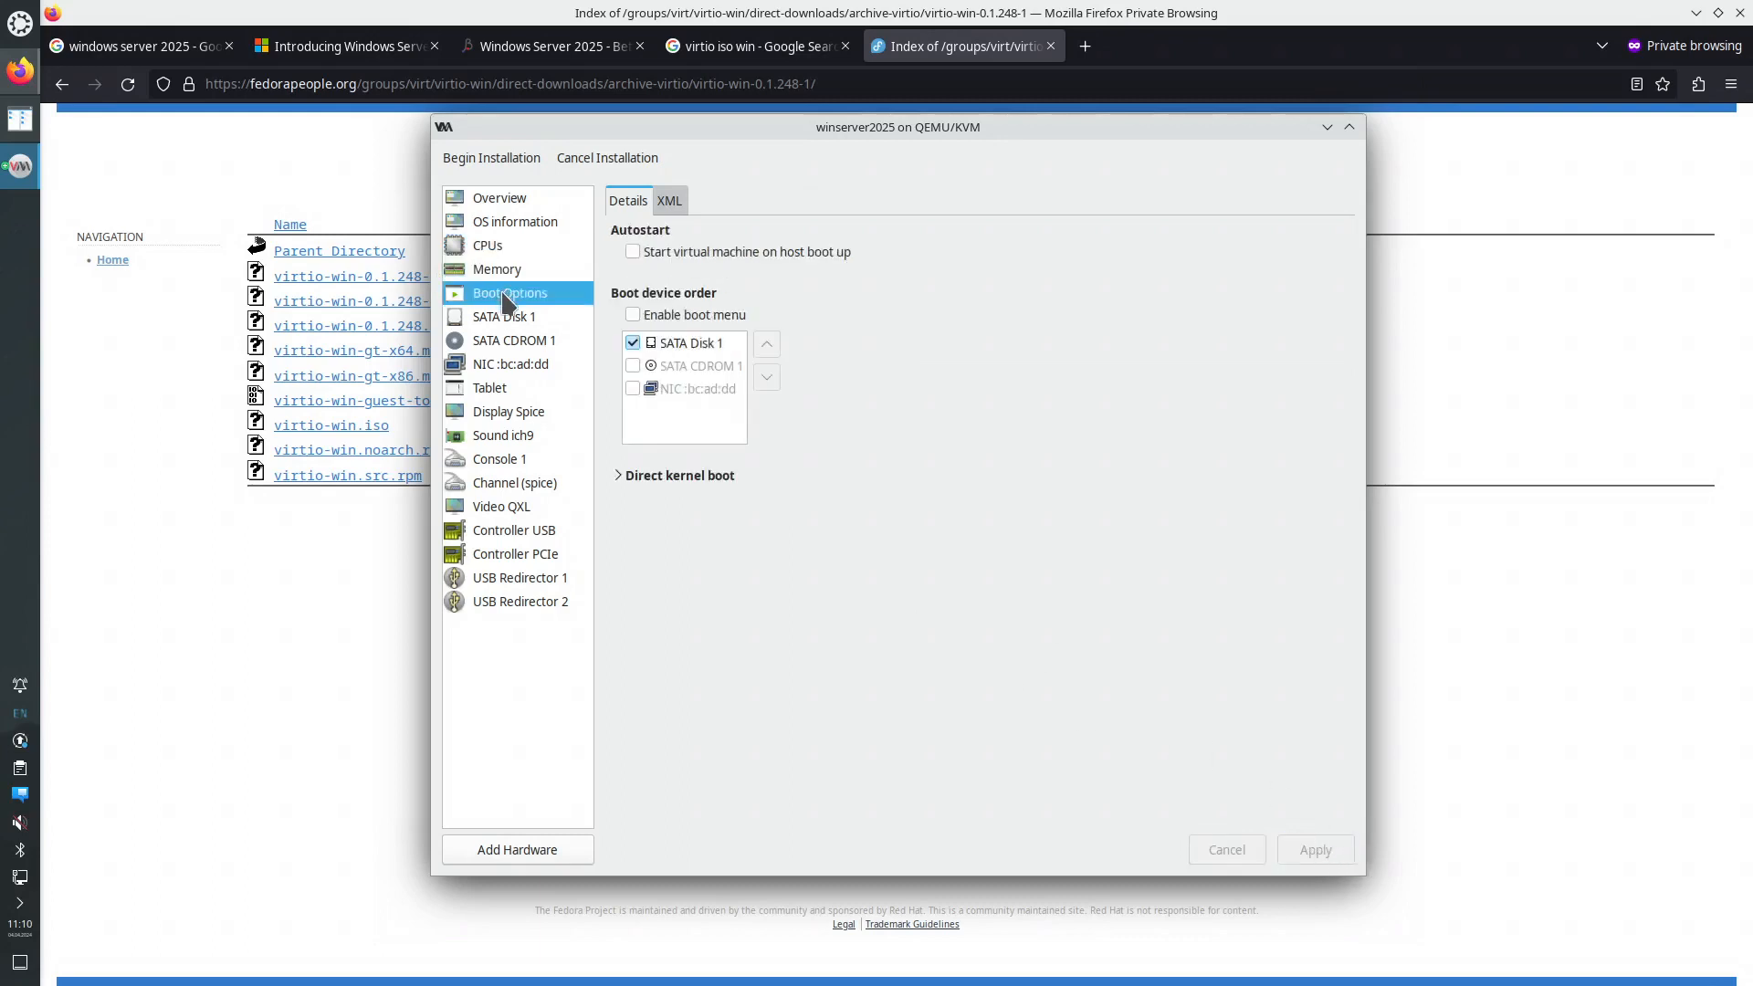
pyautogui.click(508, 319)
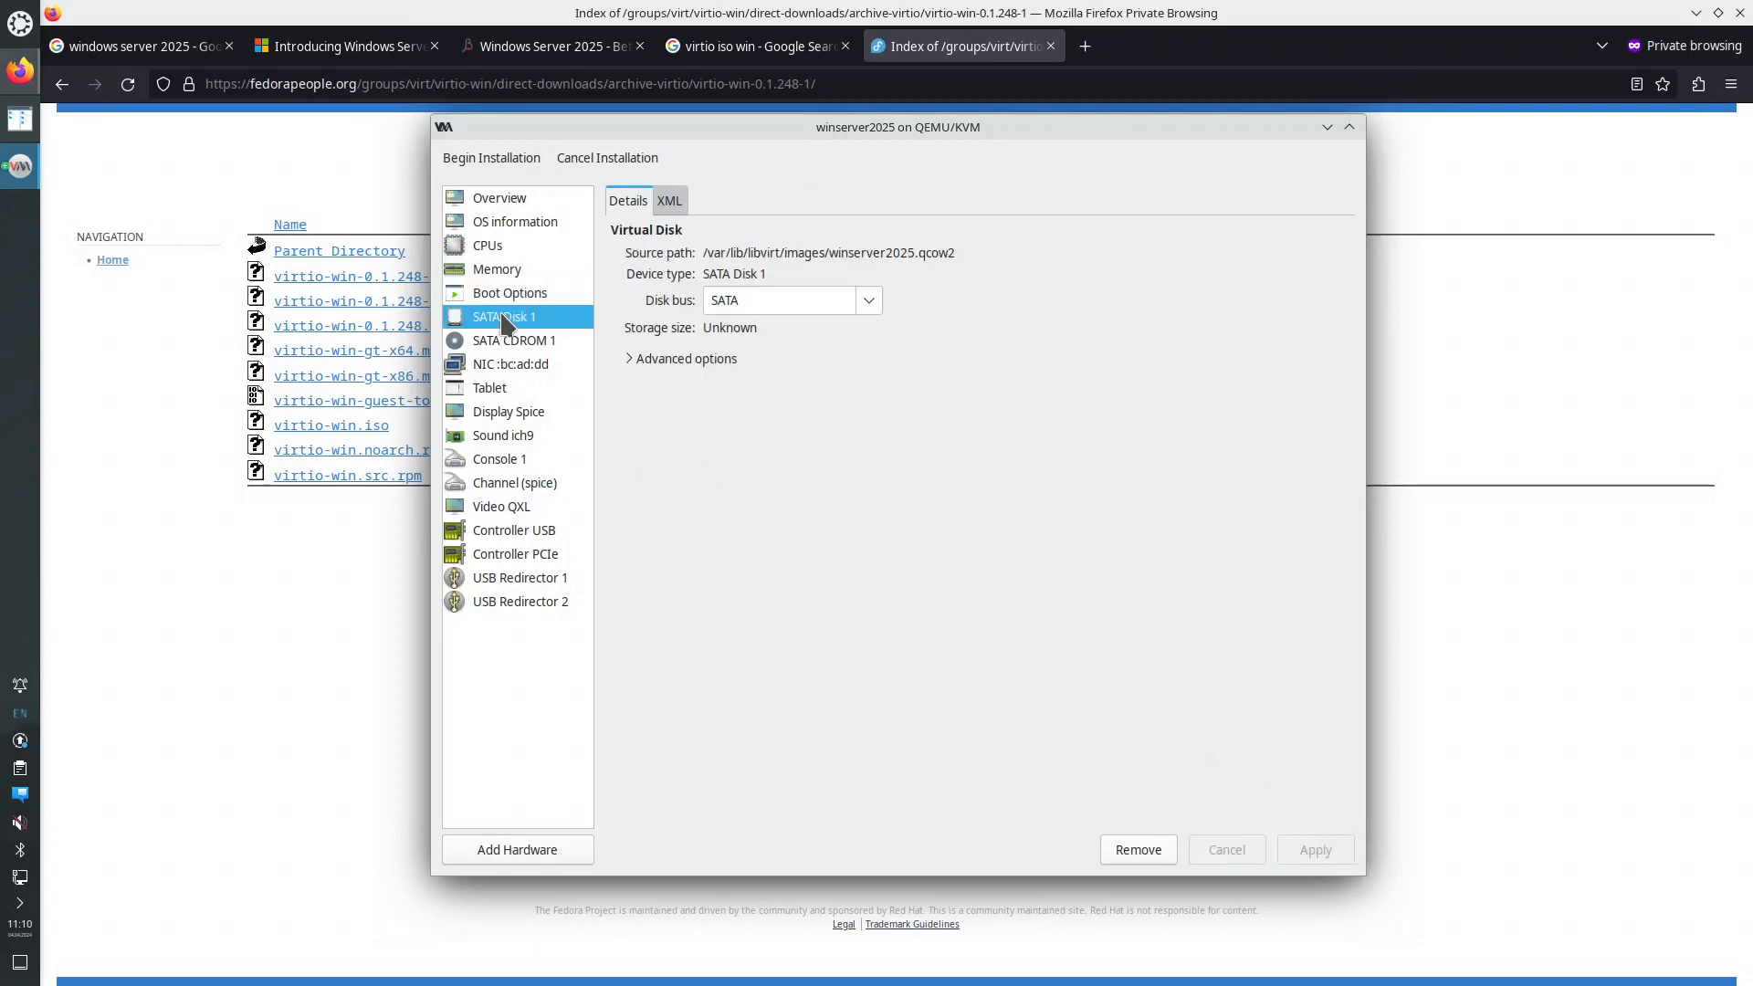
pyautogui.click(869, 300)
pyautogui.click(777, 415)
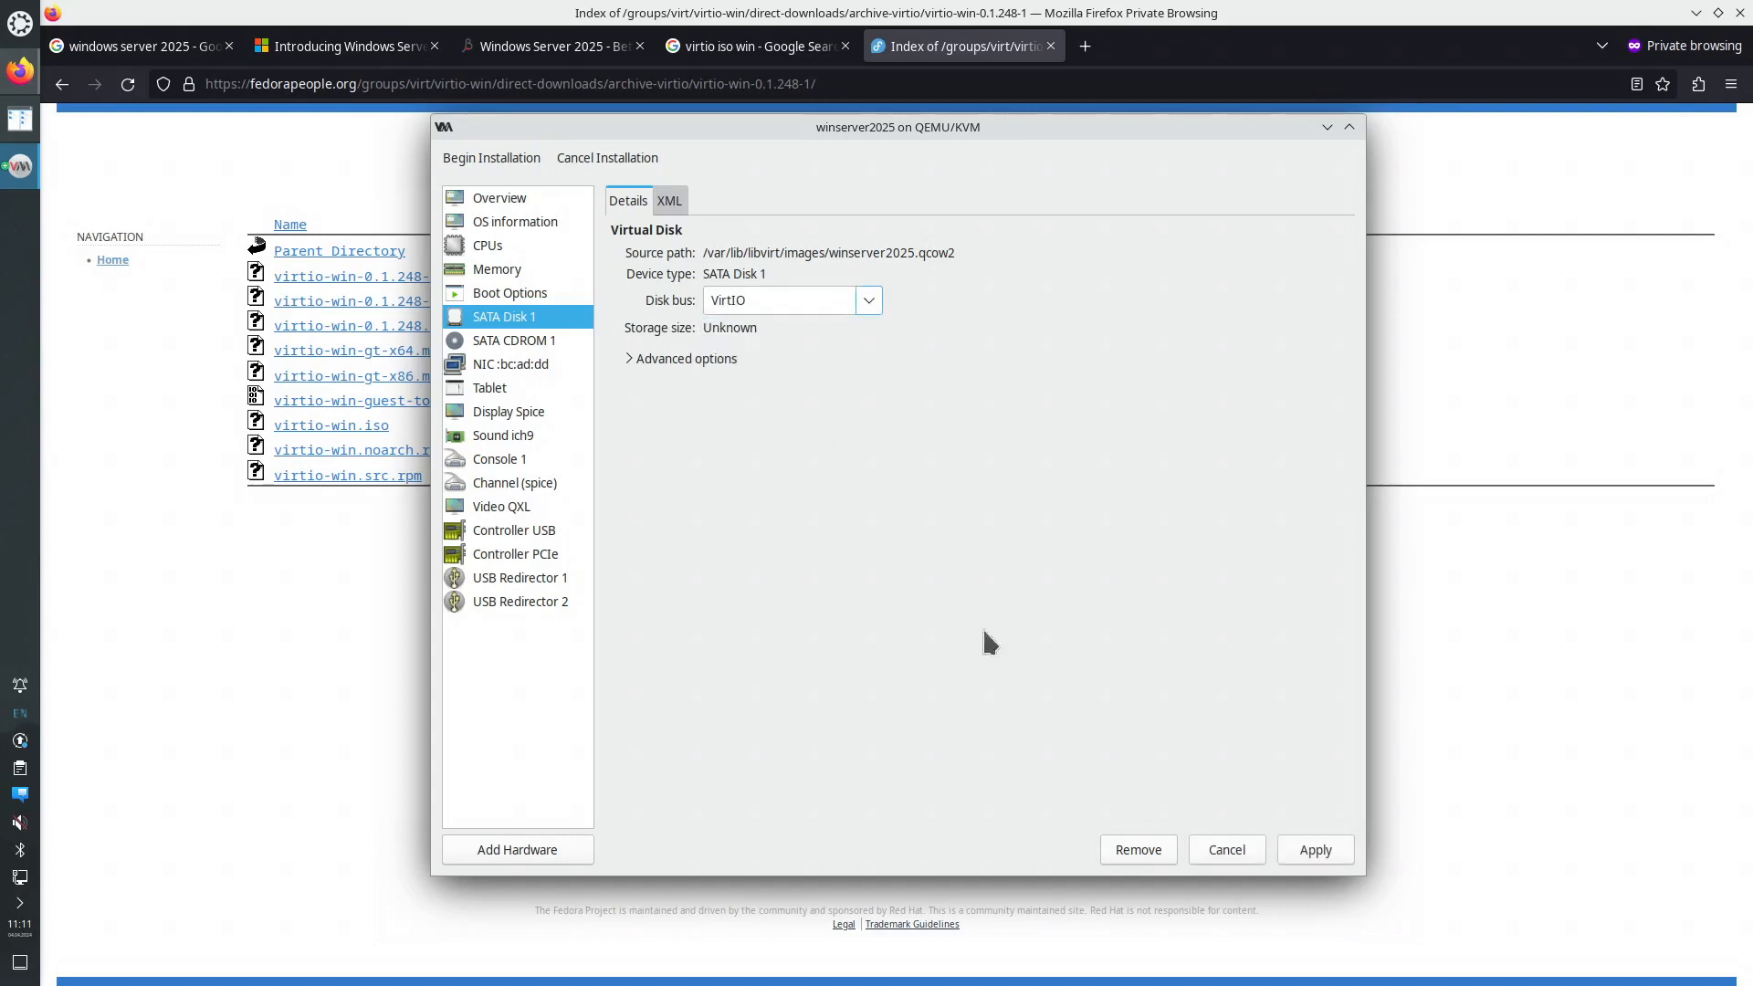
pyautogui.click(1311, 849)
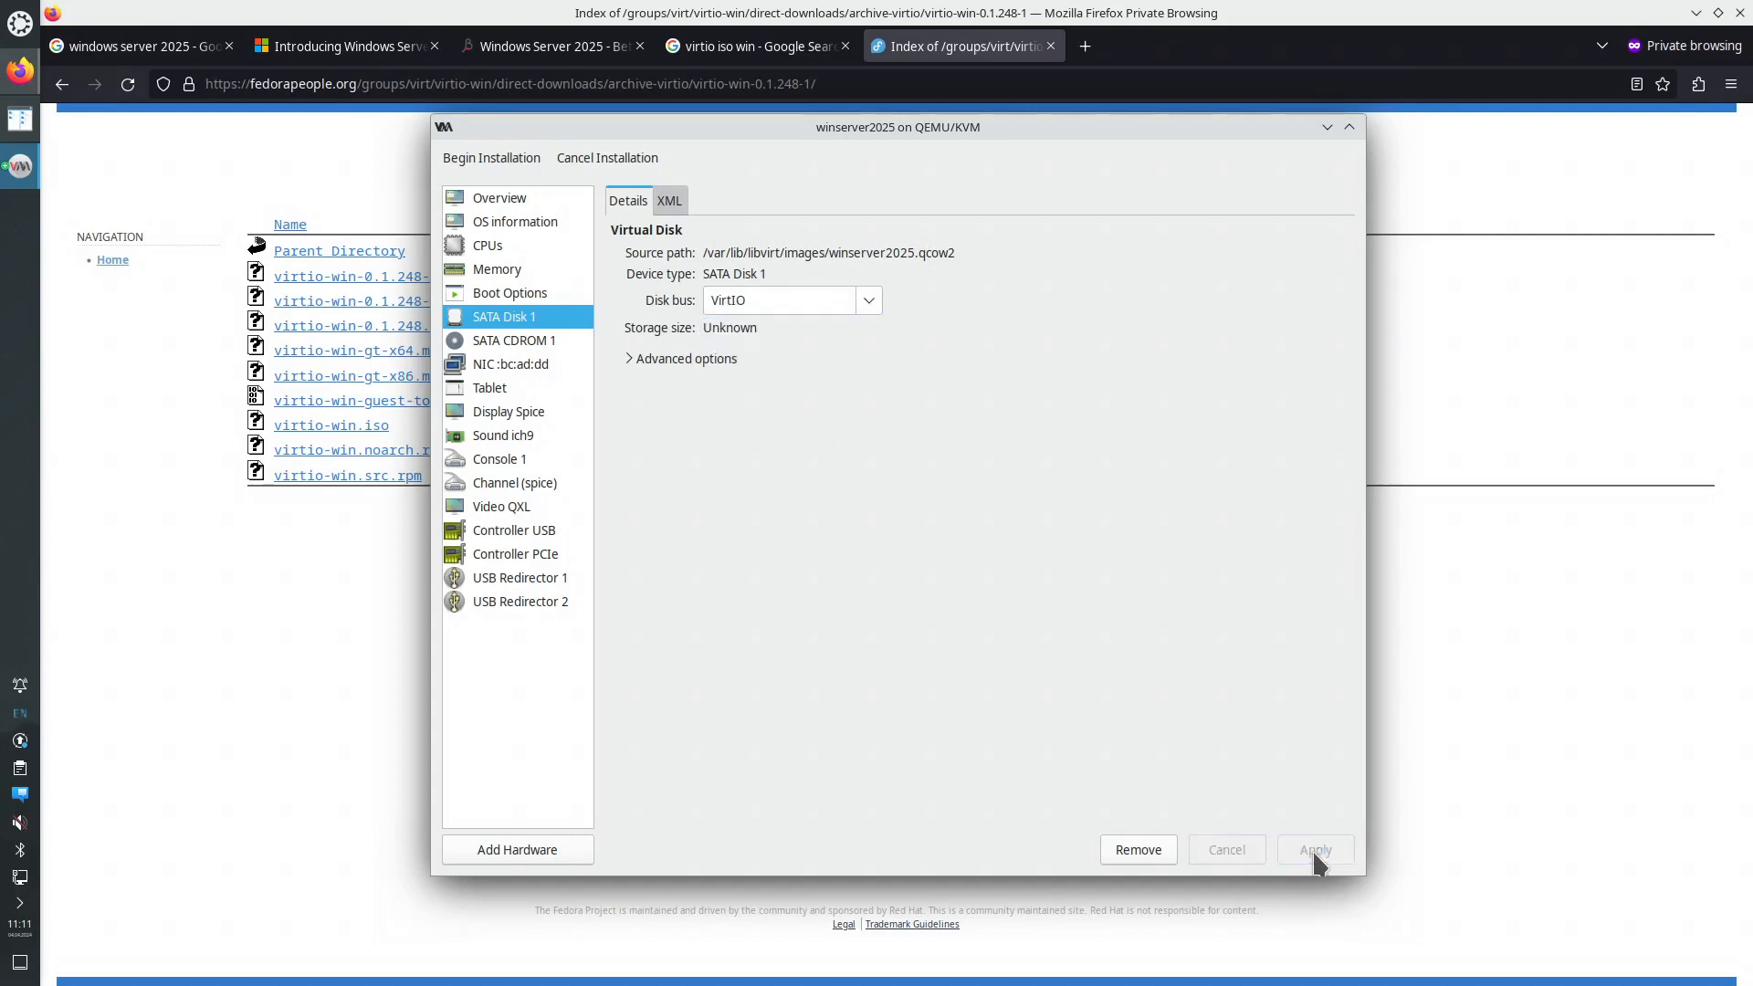
# - Set the network adapter's device model to virtio
pyautogui.click(538, 344)
pyautogui.click(537, 365)
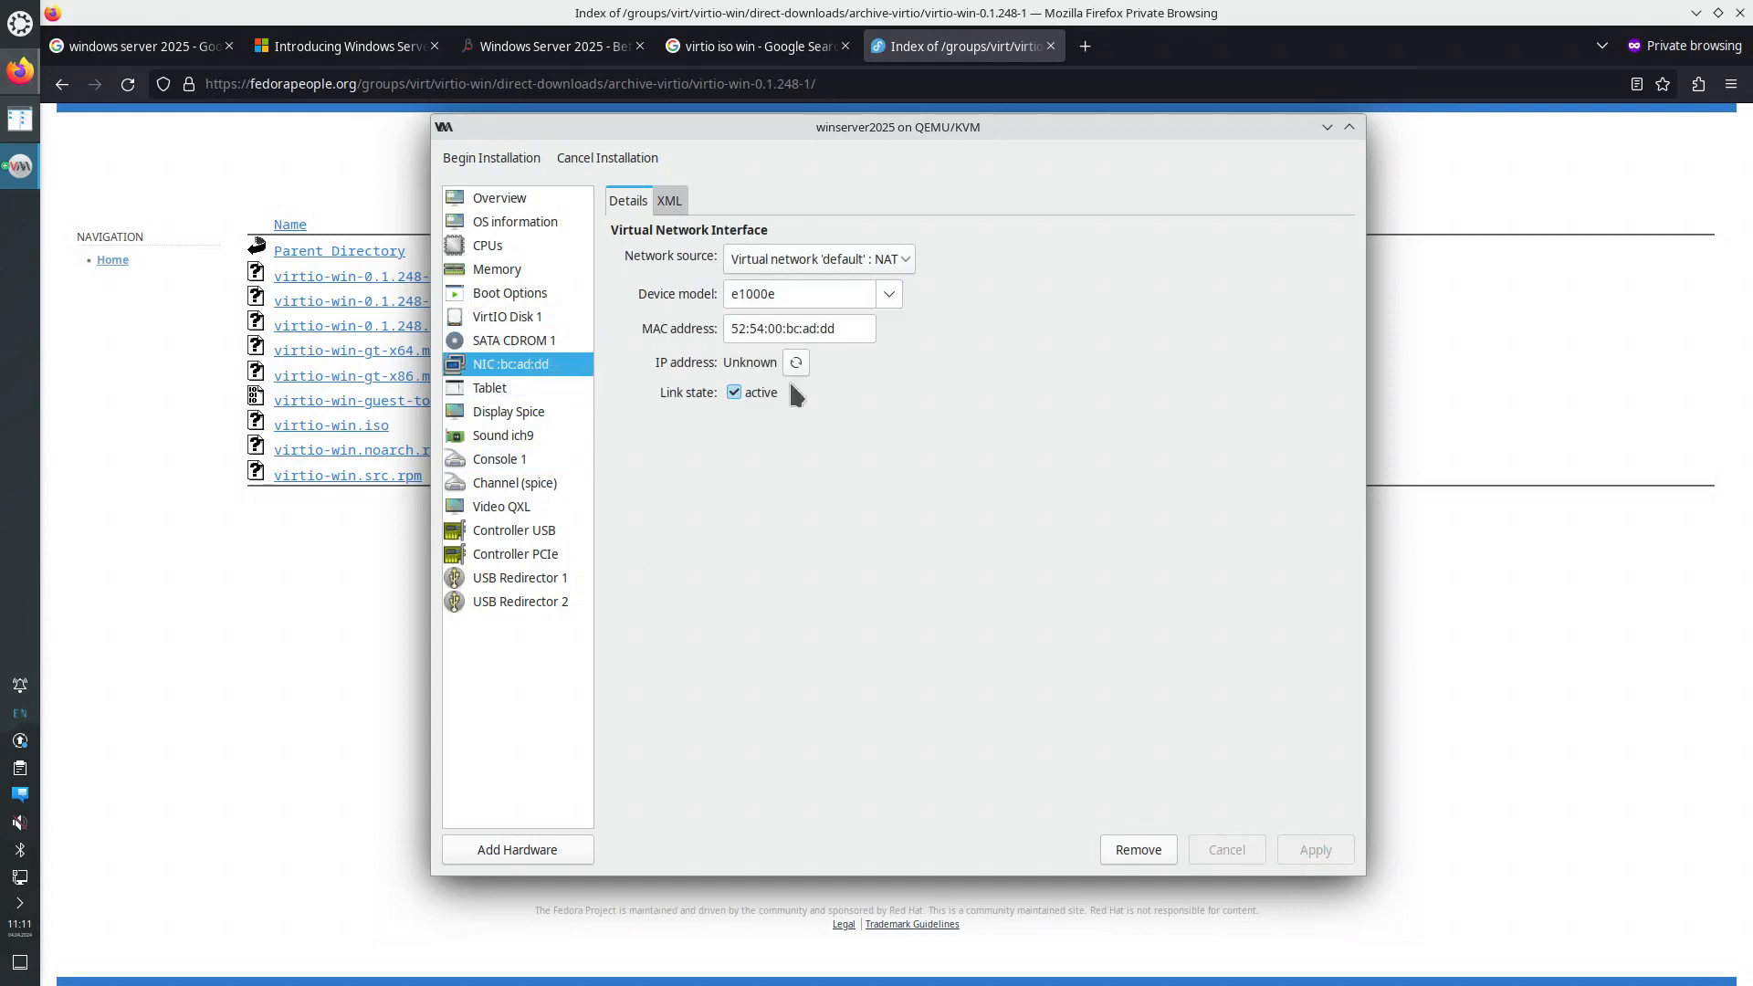
pyautogui.click(883, 292)
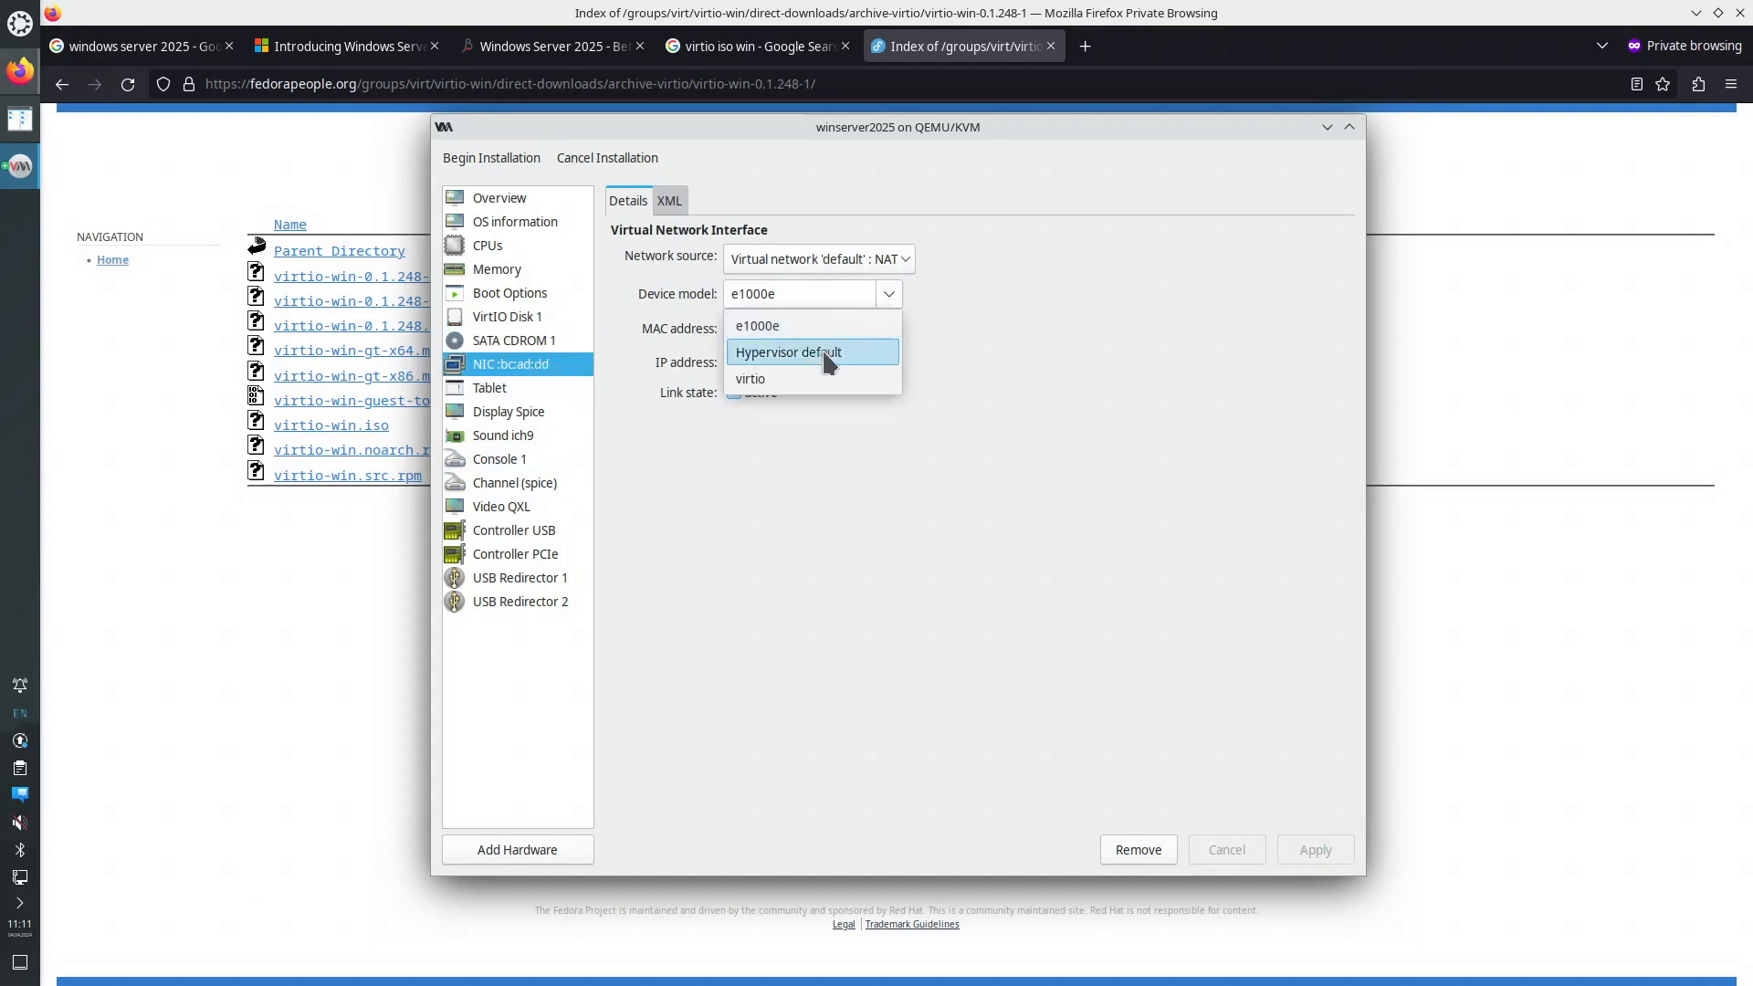
pyautogui.click(767, 375)
pyautogui.click(1311, 842)
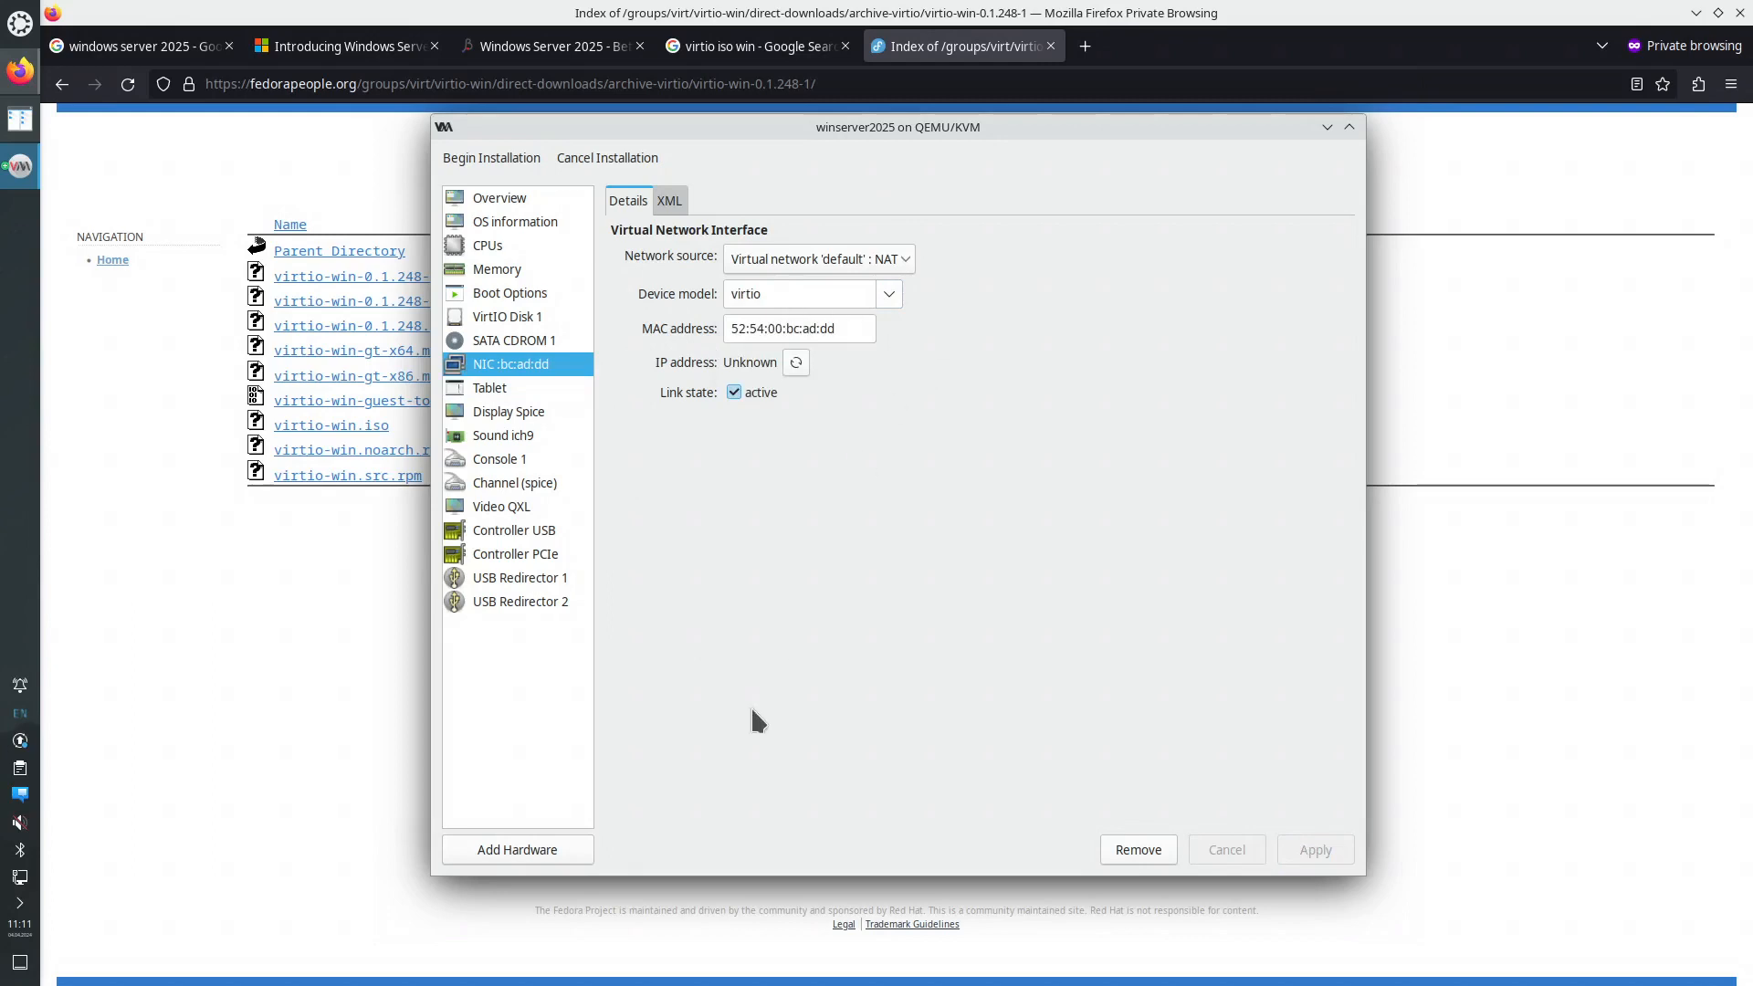
# - Add a CD-ROM storage device backed by virtio-win-0.1.248.iso, then check the first CD-ROM's source
pyautogui.click(522, 850)
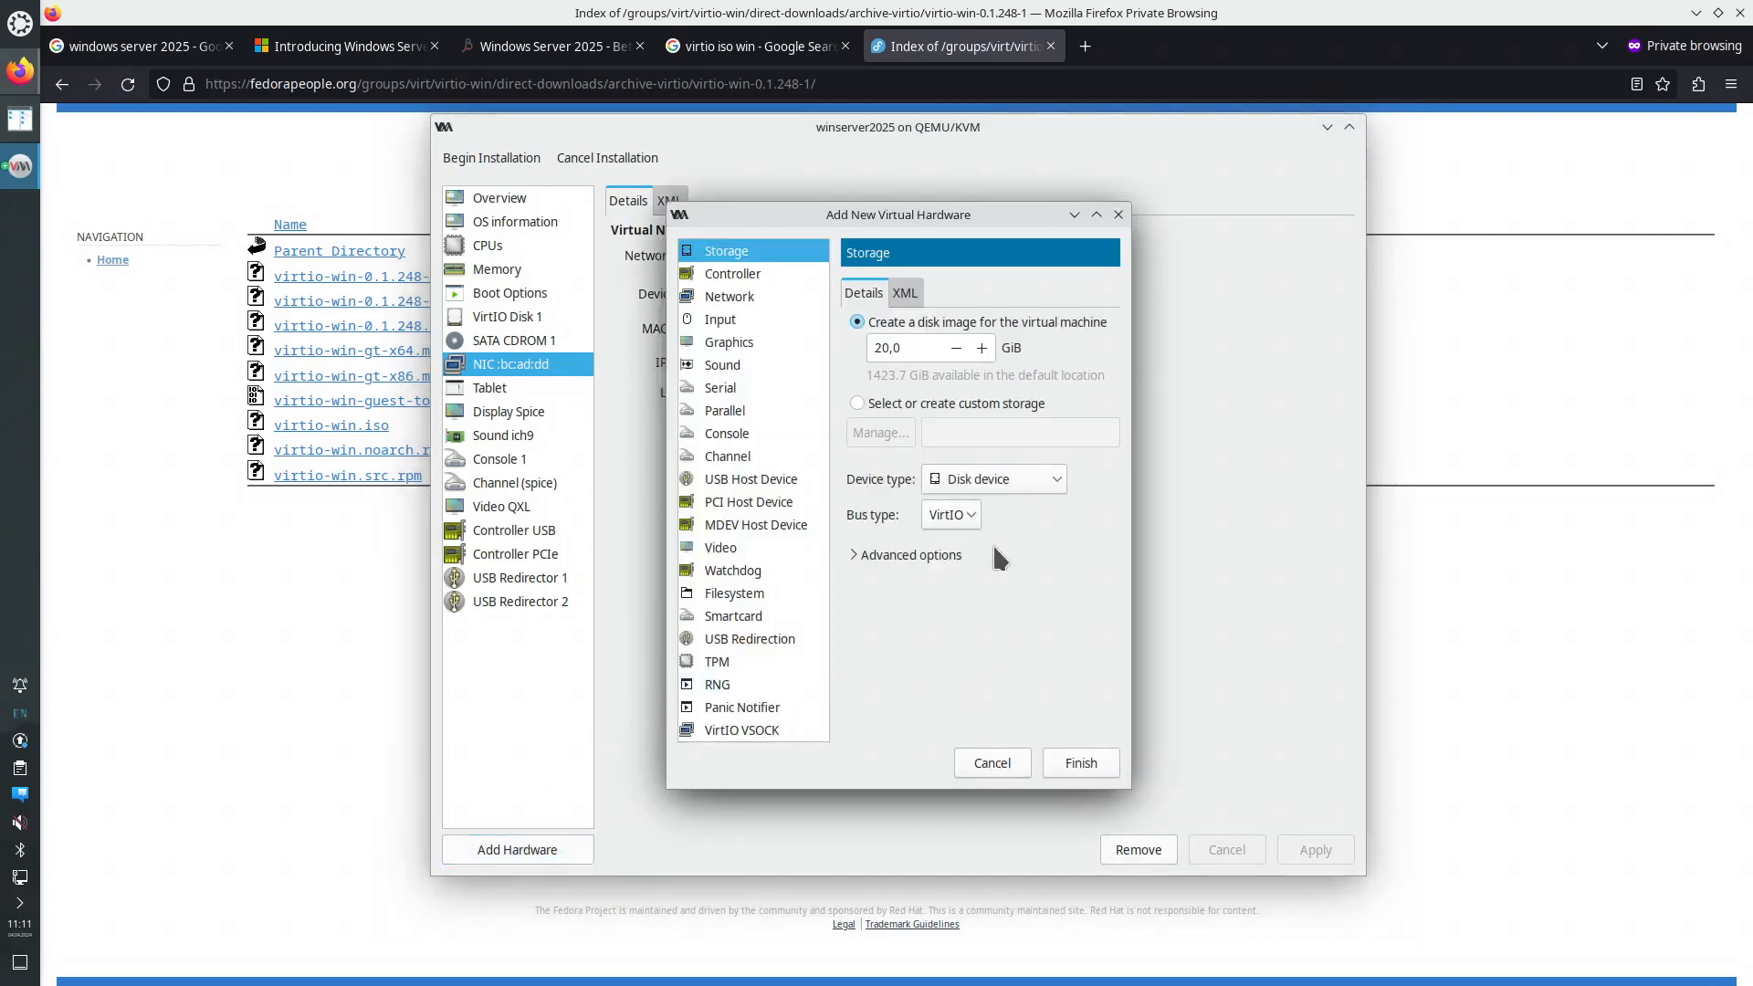
pyautogui.click(858, 403)
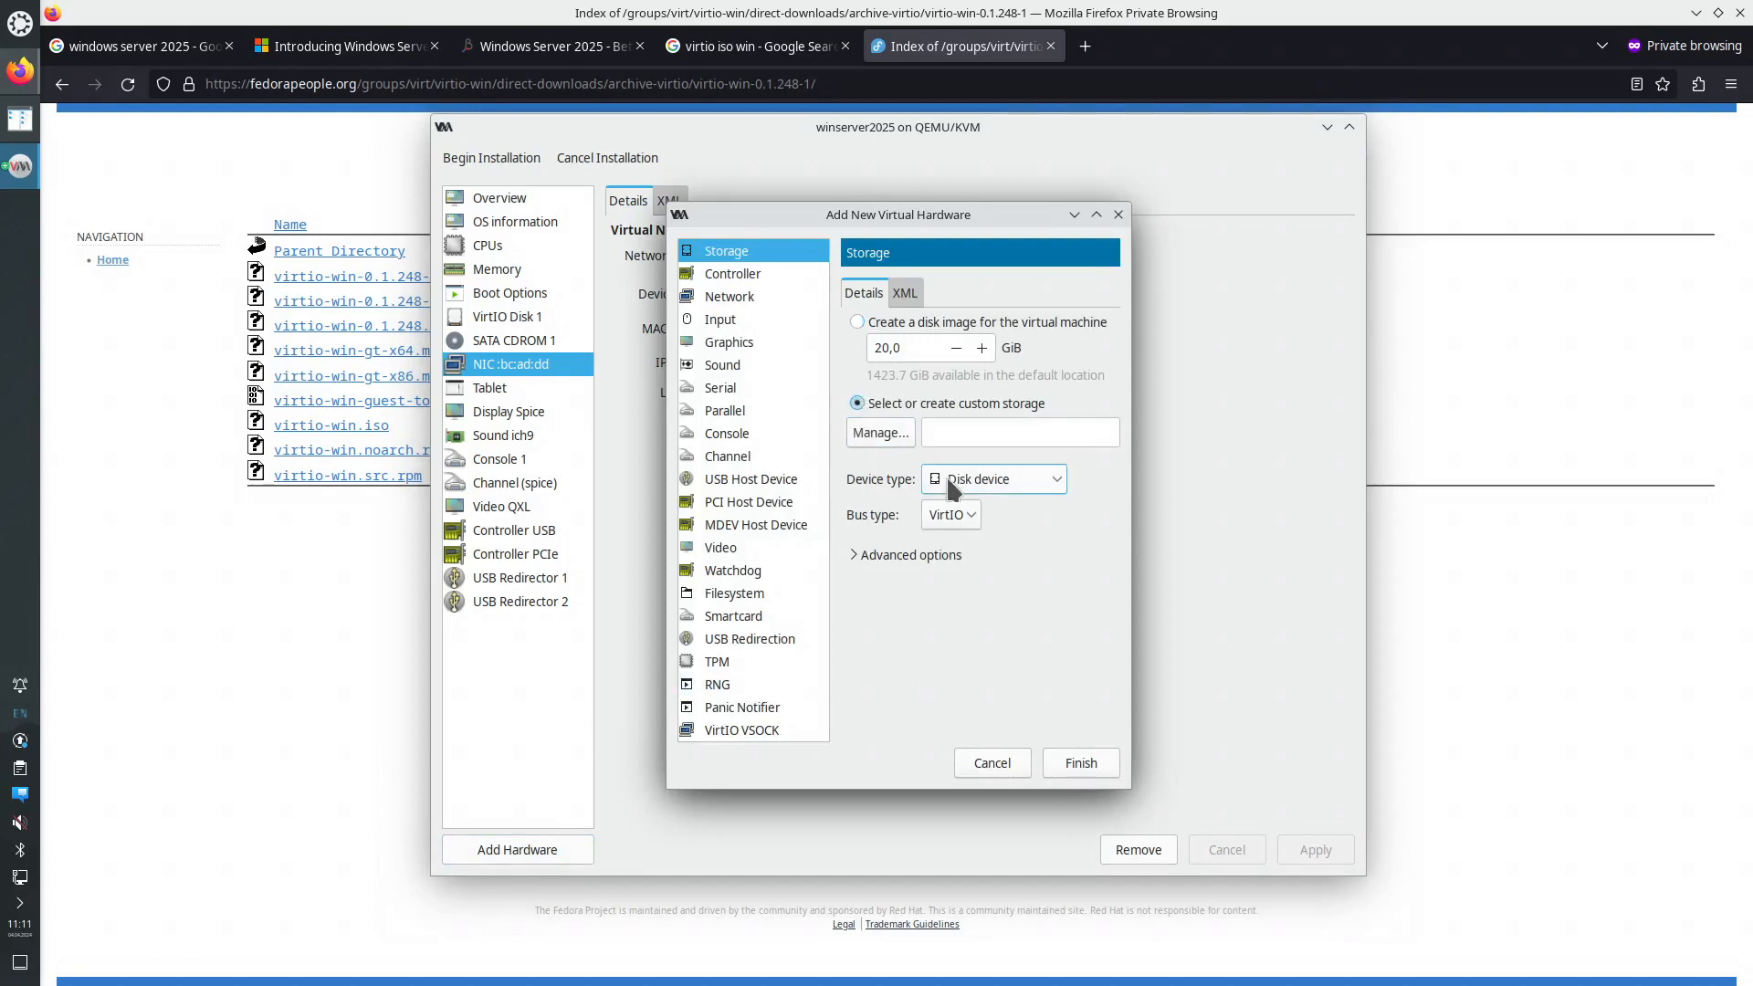
pyautogui.click(993, 479)
pyautogui.click(990, 508)
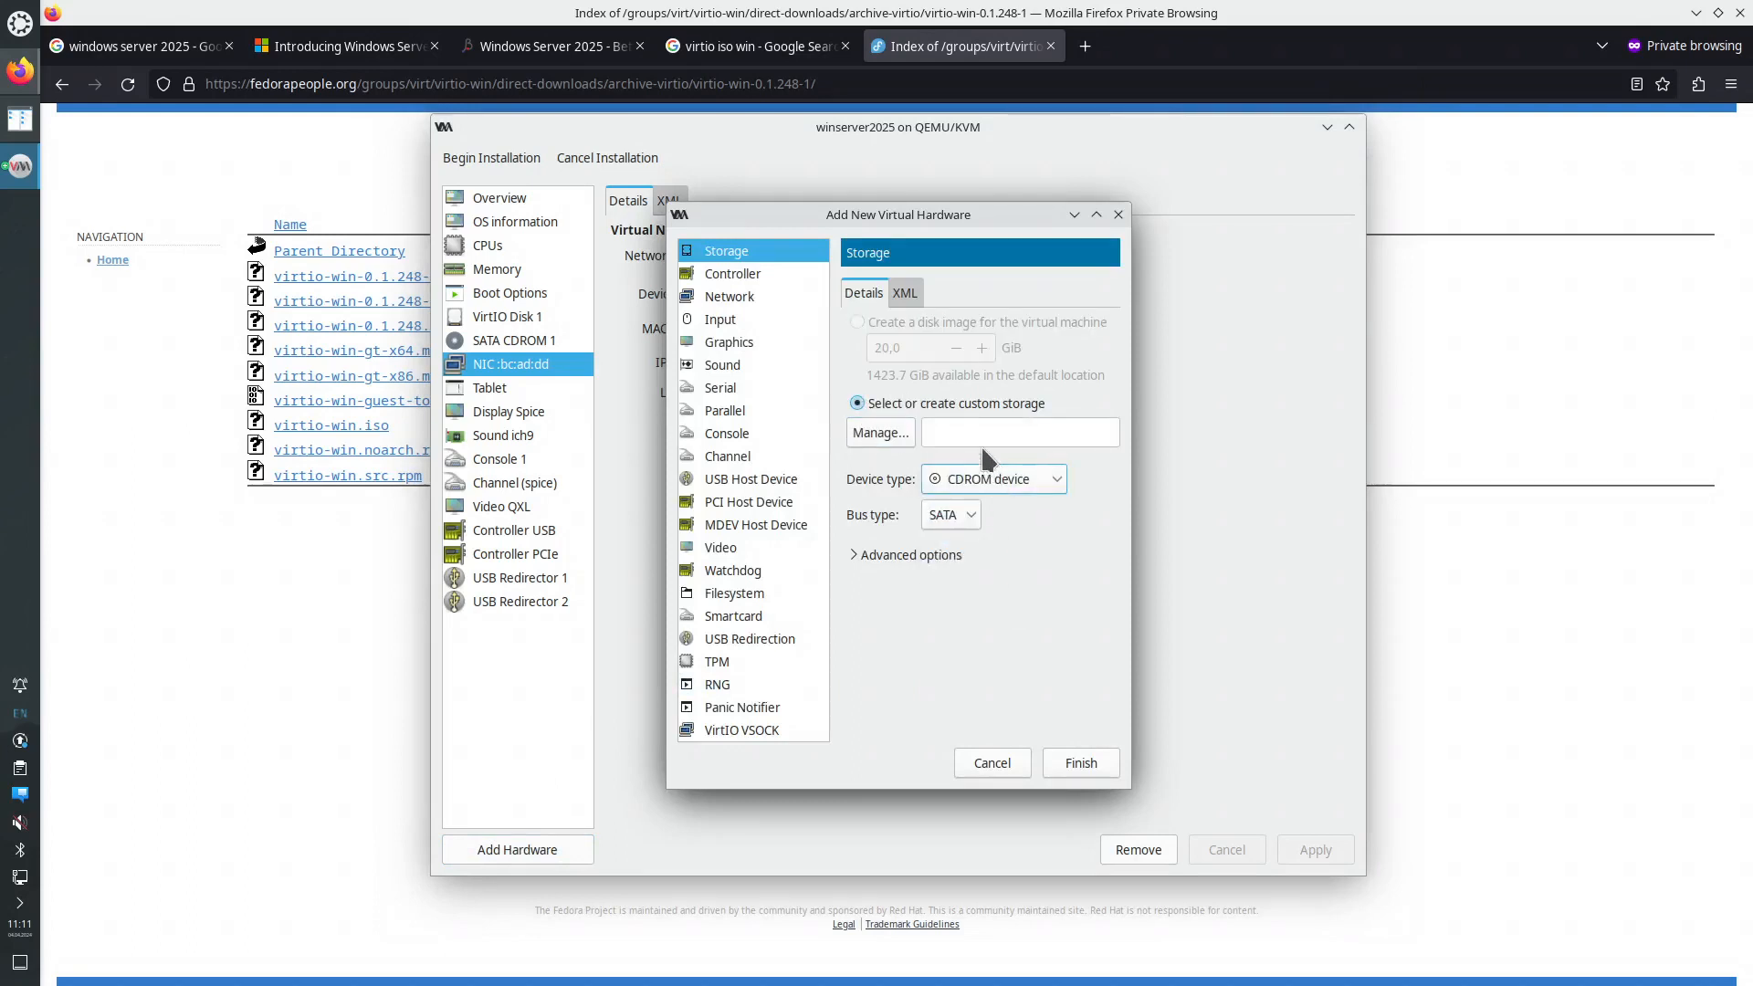
pyautogui.click(894, 432)
pyautogui.click(639, 353)
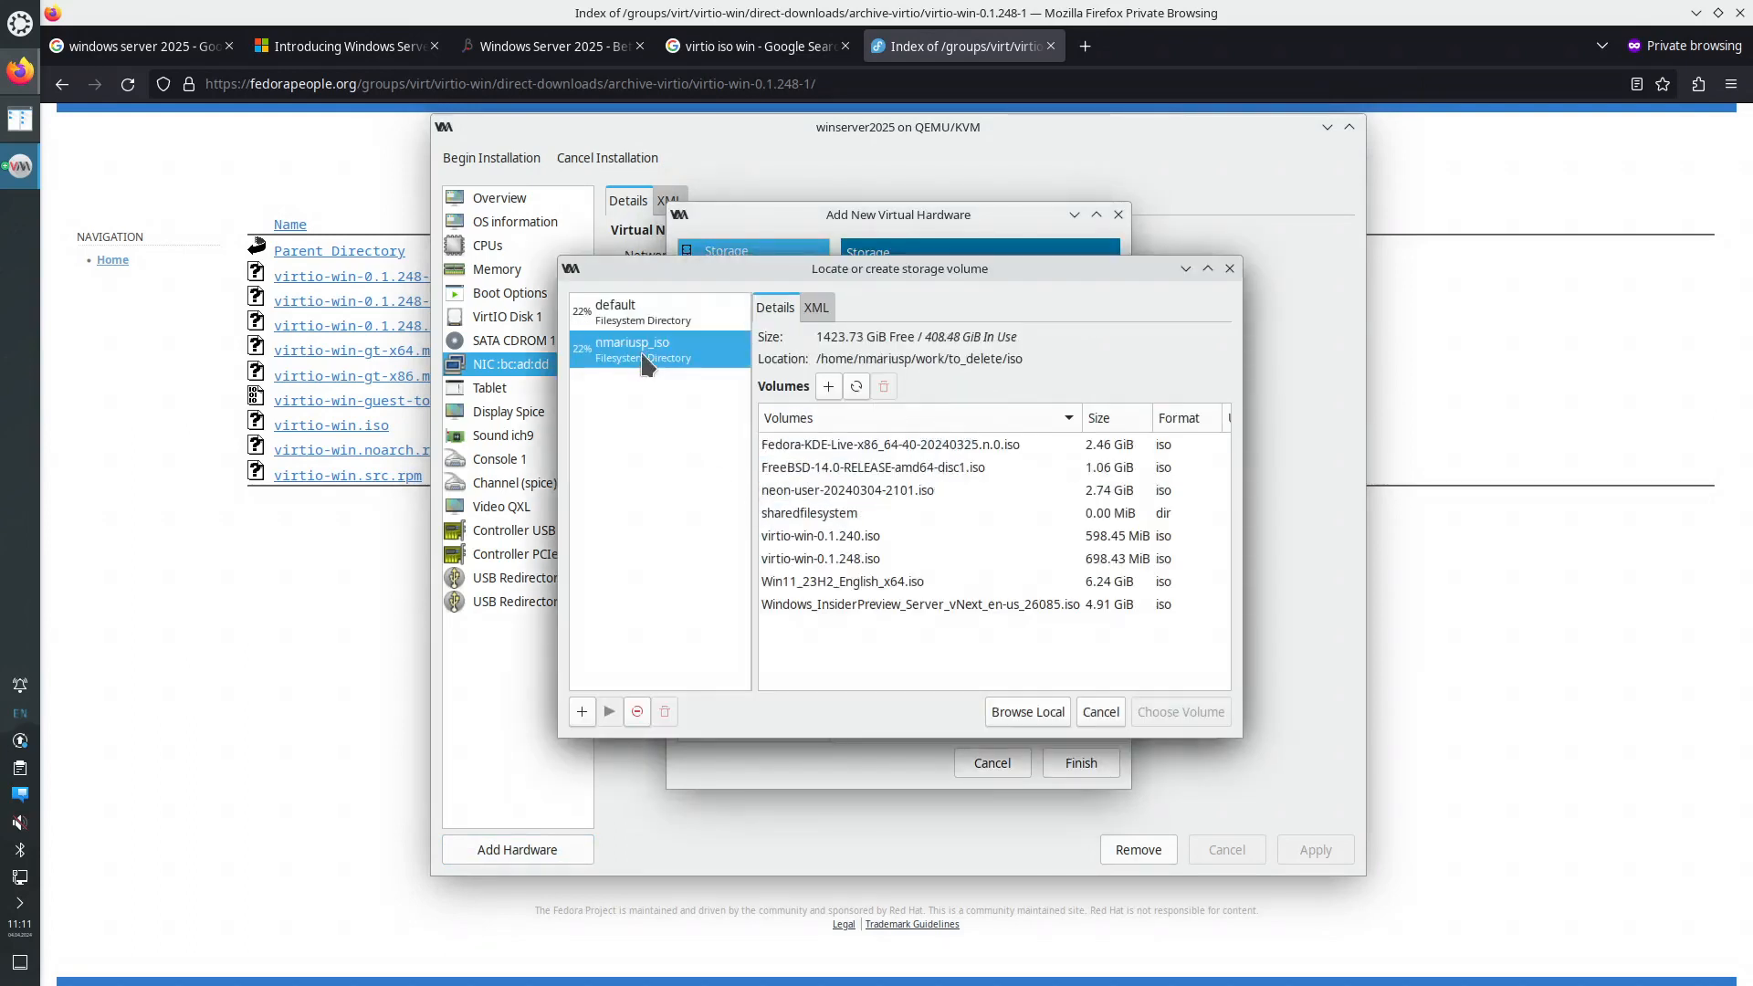
pyautogui.click(876, 581)
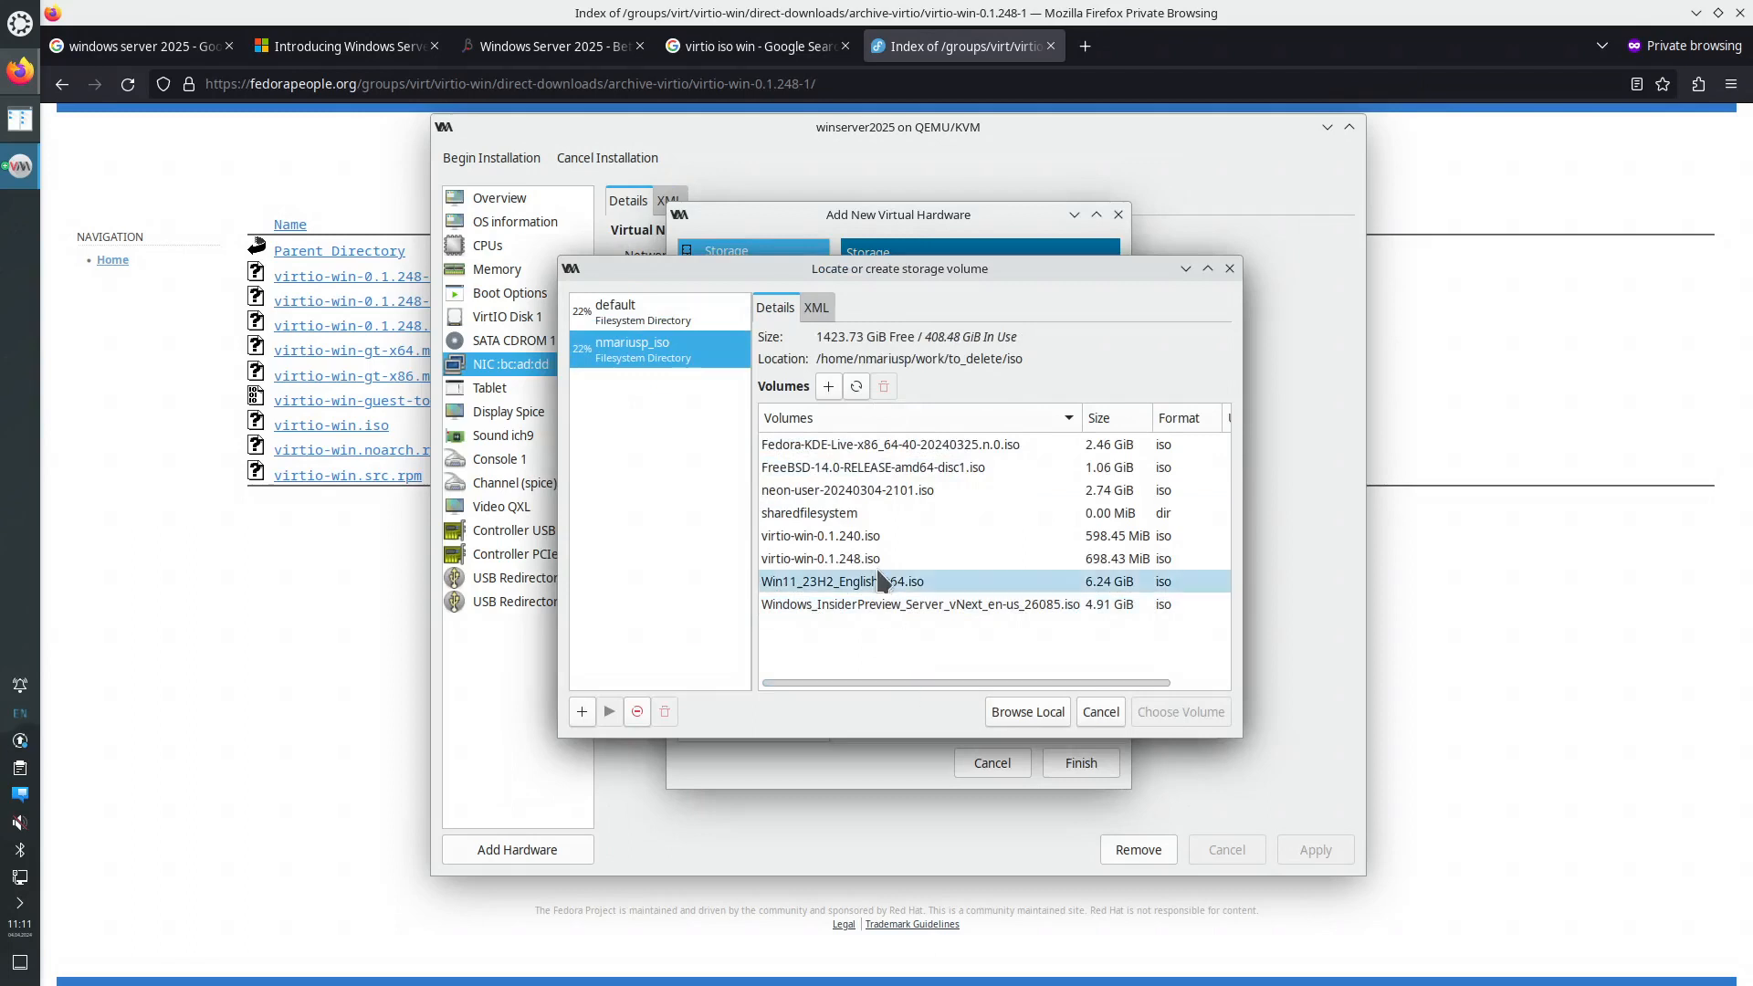
pyautogui.click(878, 559)
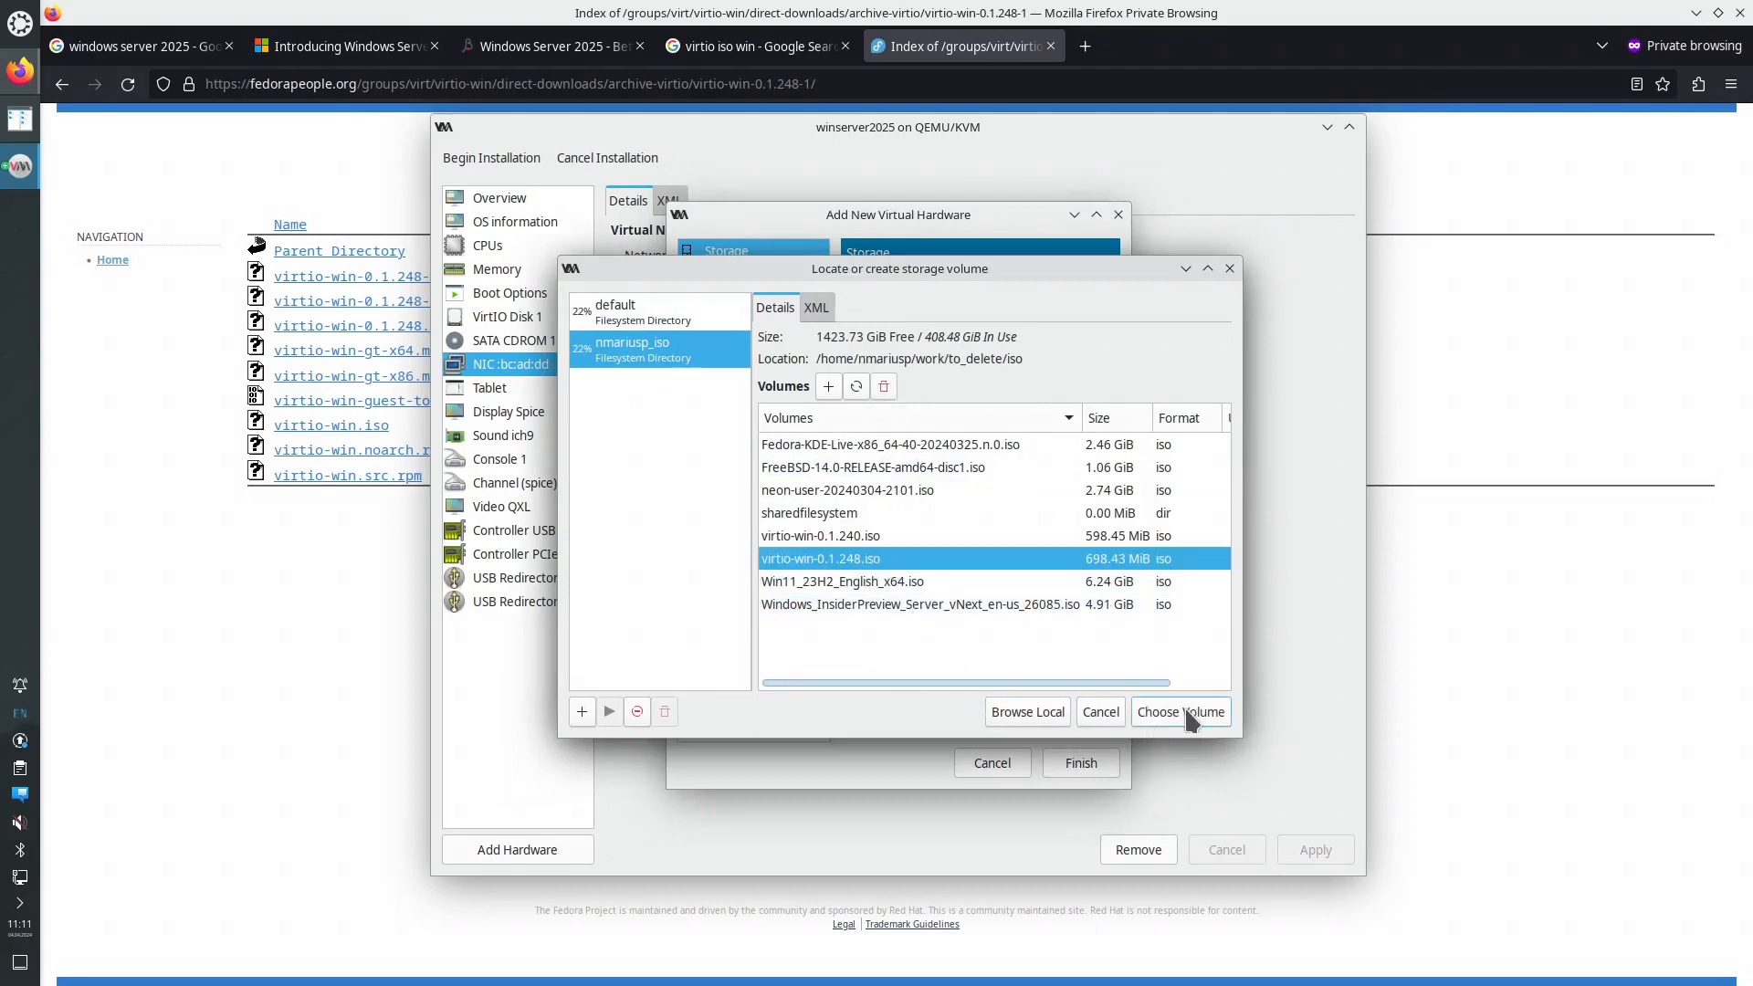
pyautogui.click(1182, 712)
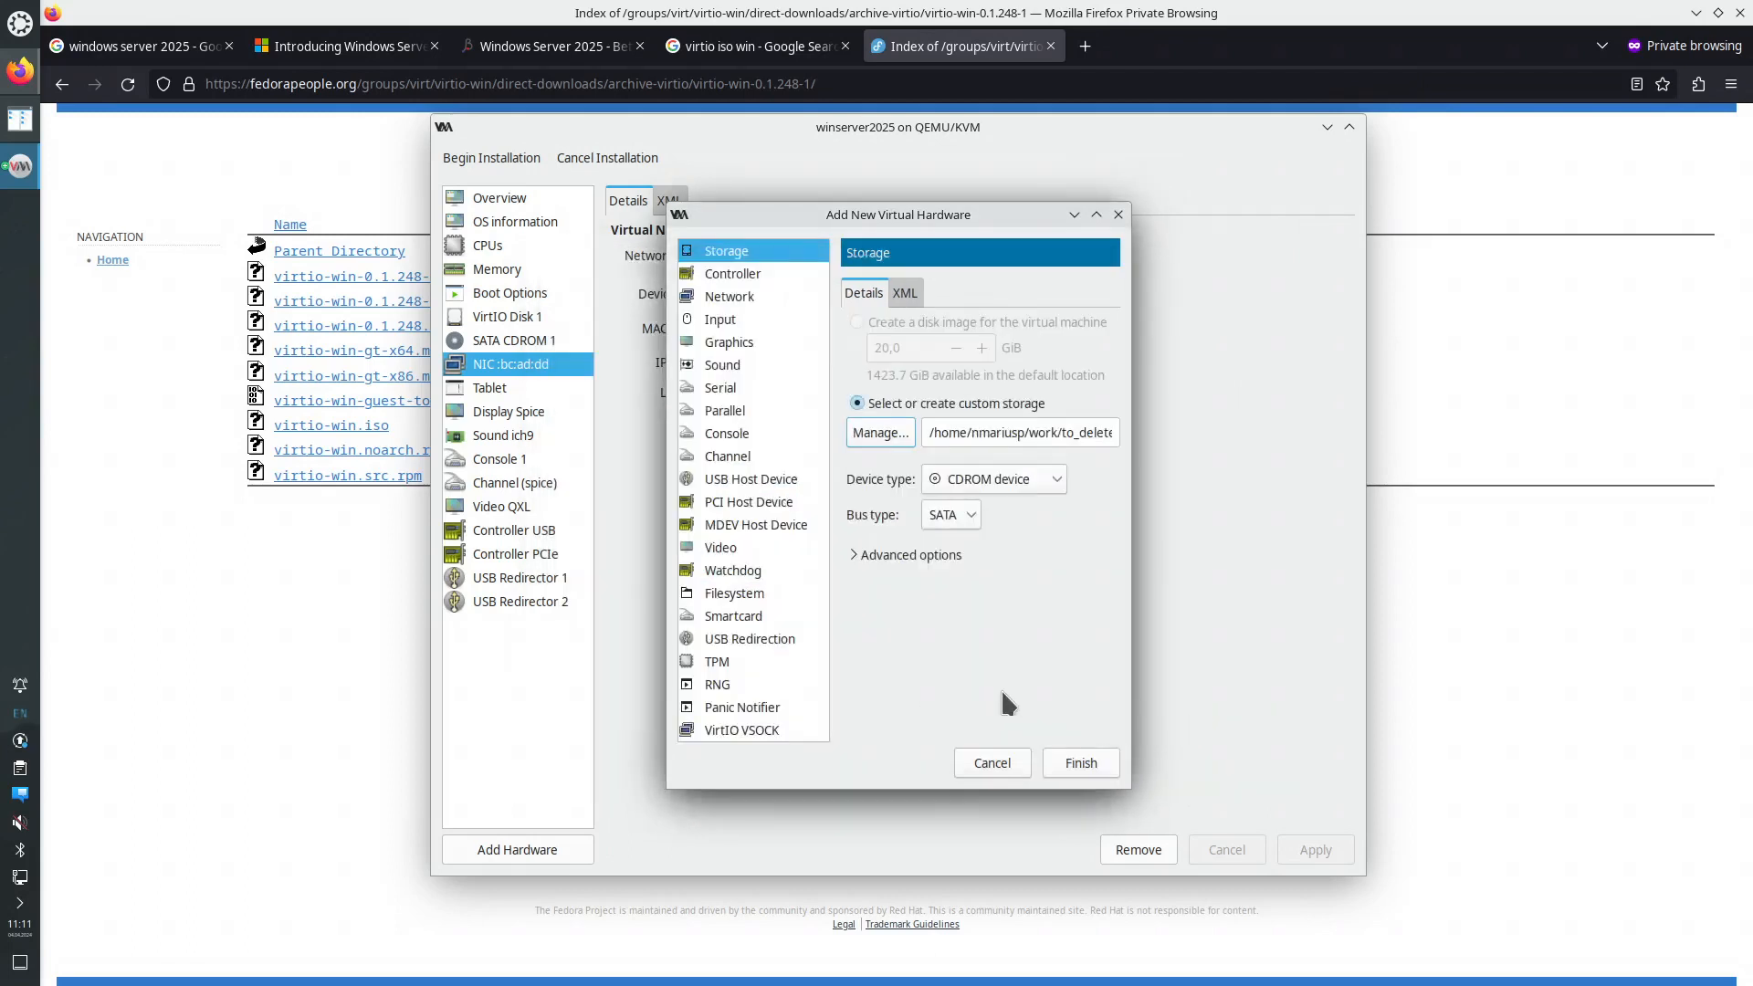
pyautogui.click(1080, 762)
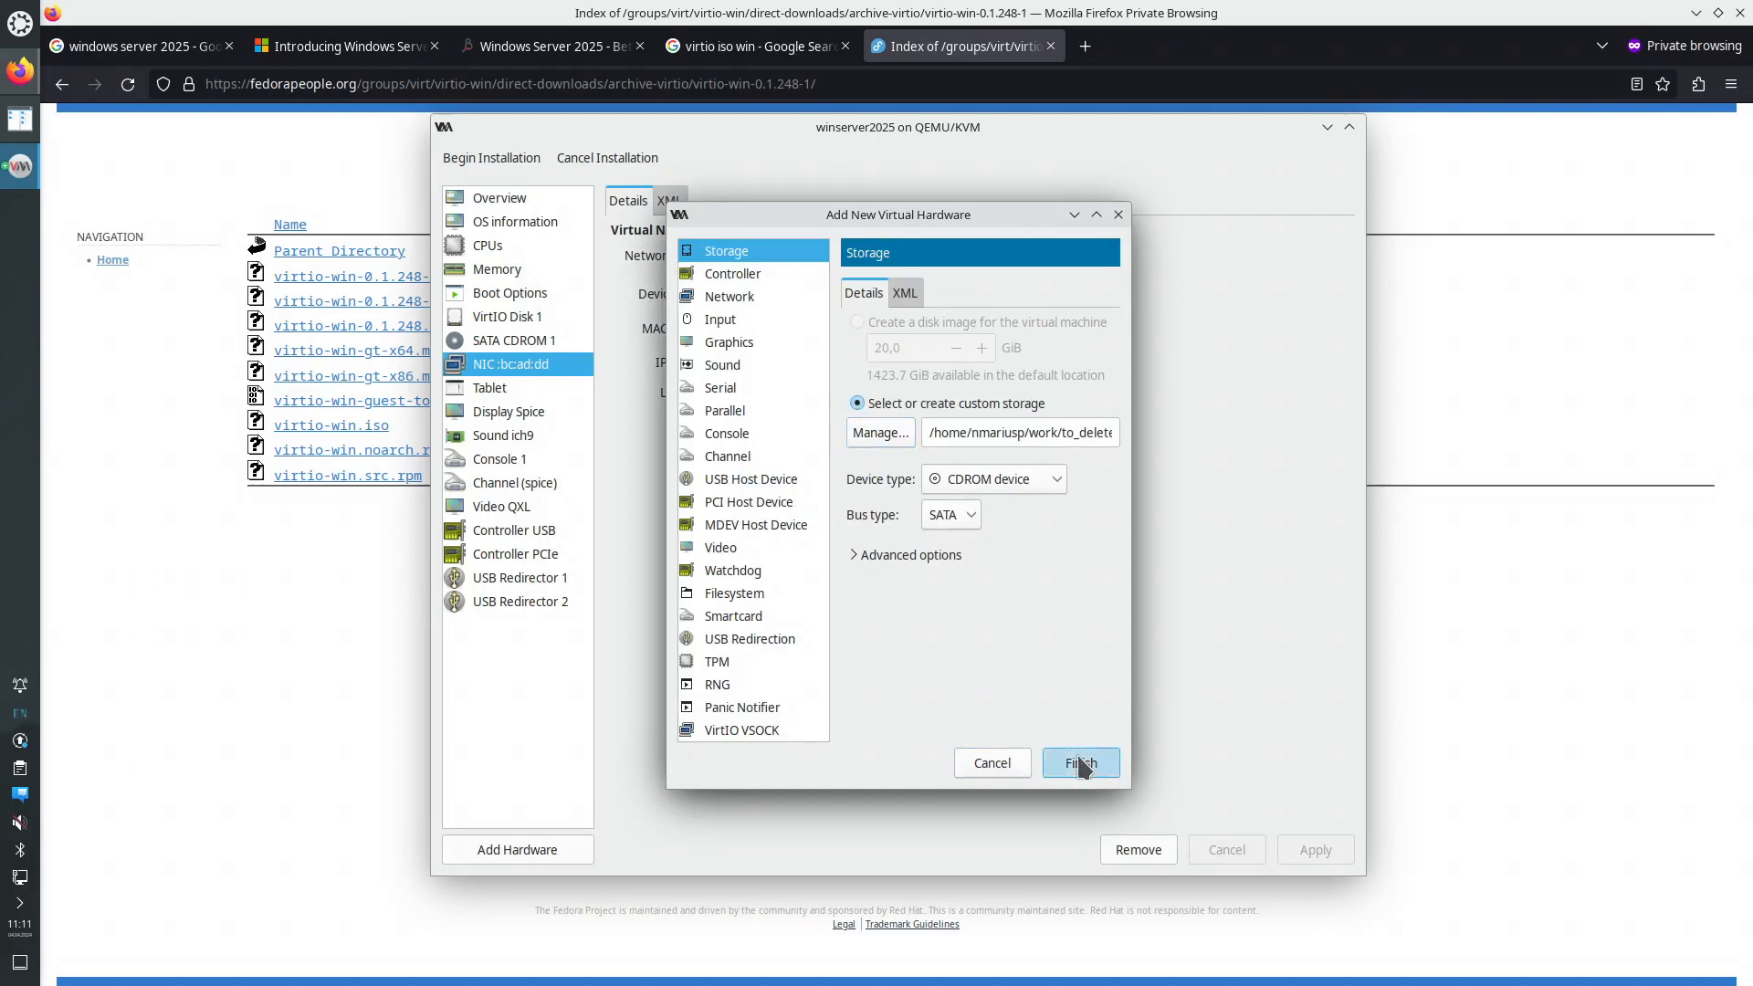
pyautogui.click(533, 342)
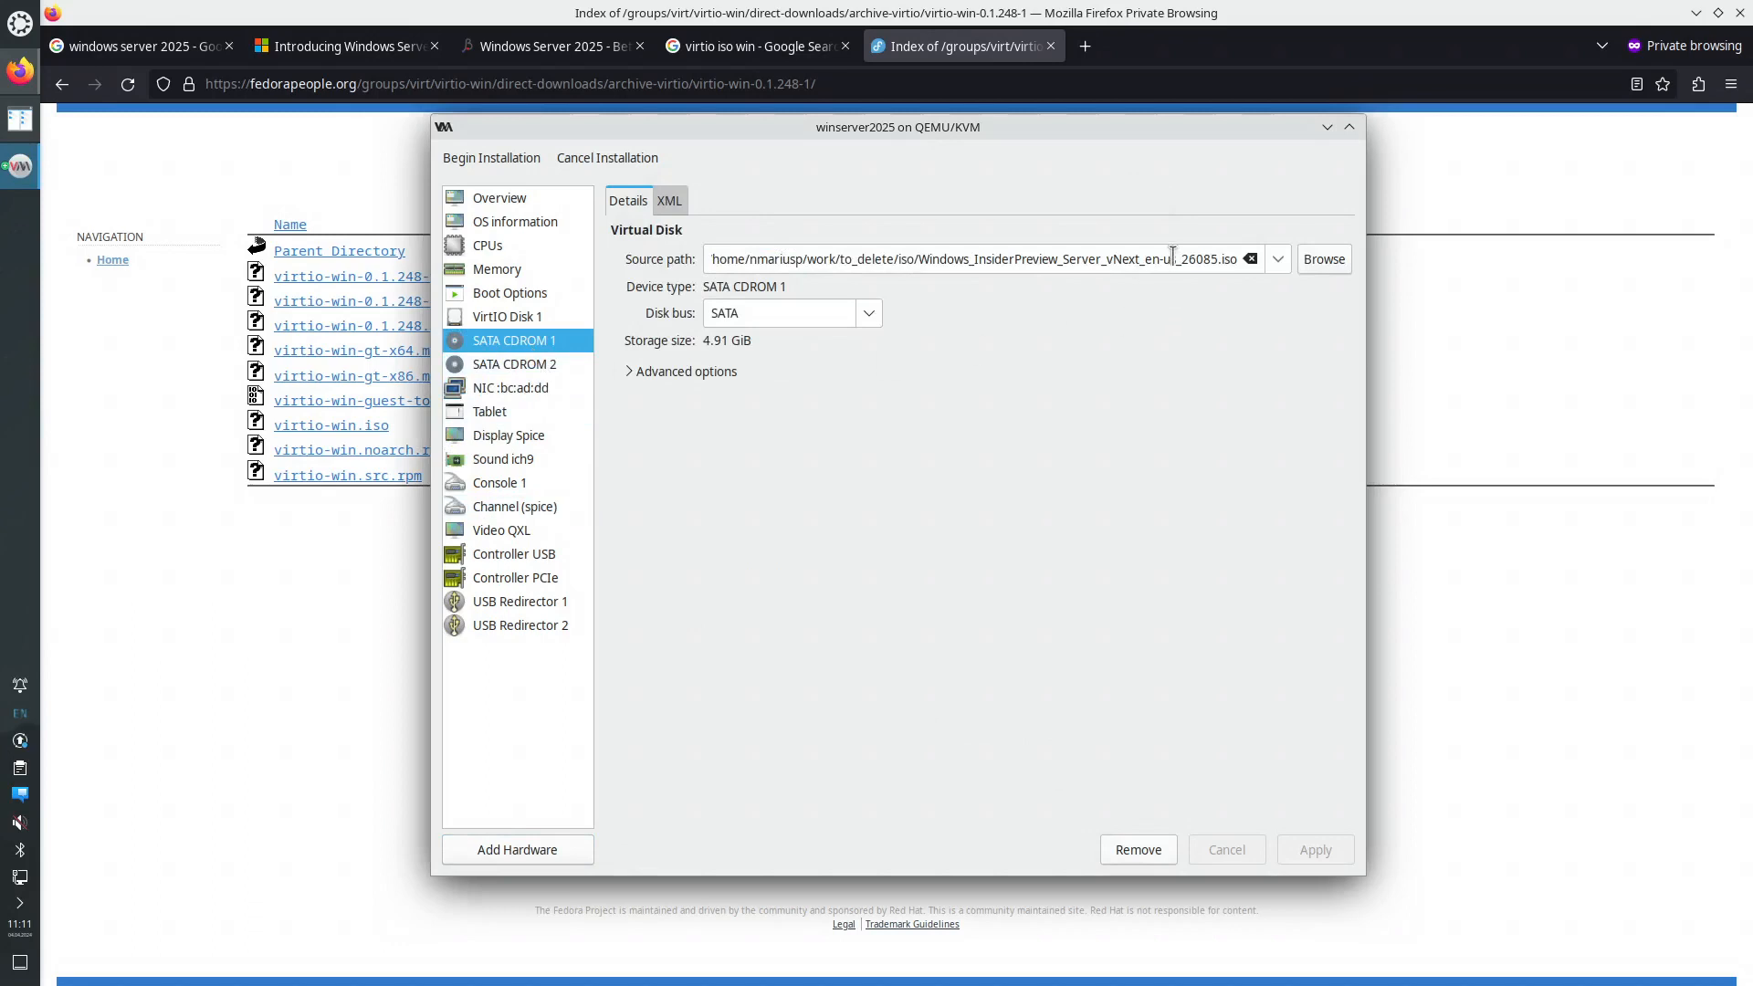
# - Confirm the second CD-ROM holds the virtio ISO and begin the installation
pyautogui.click(547, 364)
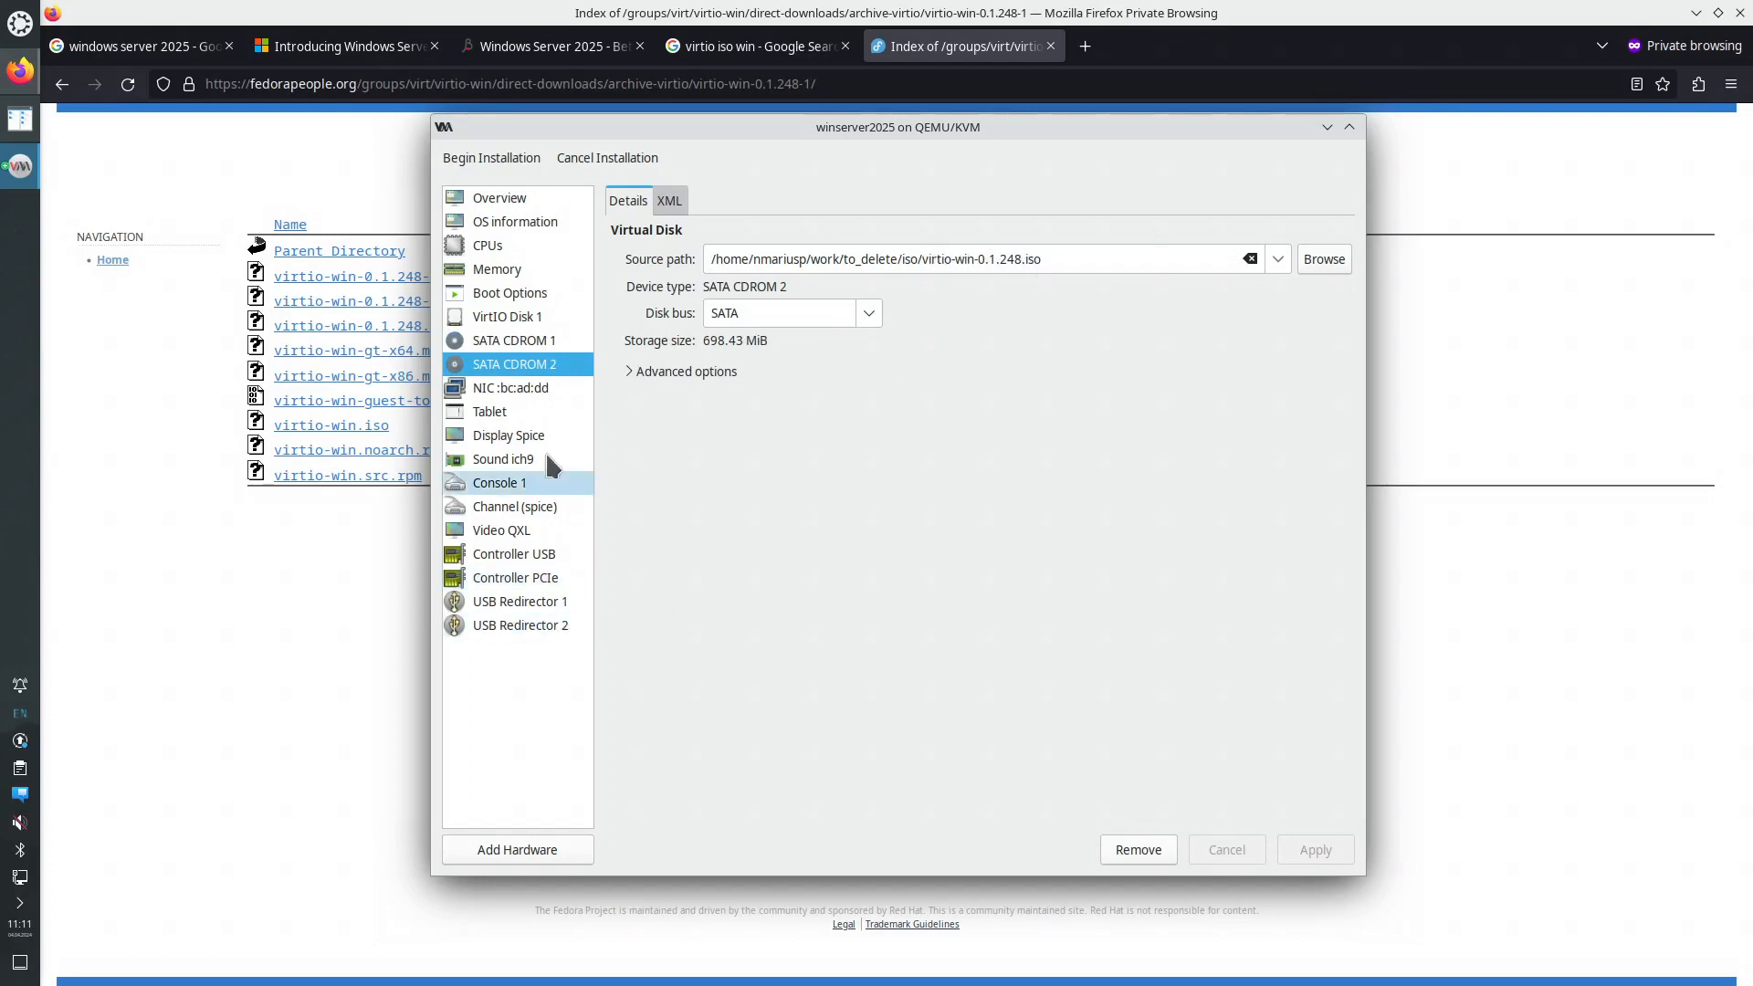
pyautogui.click(507, 162)
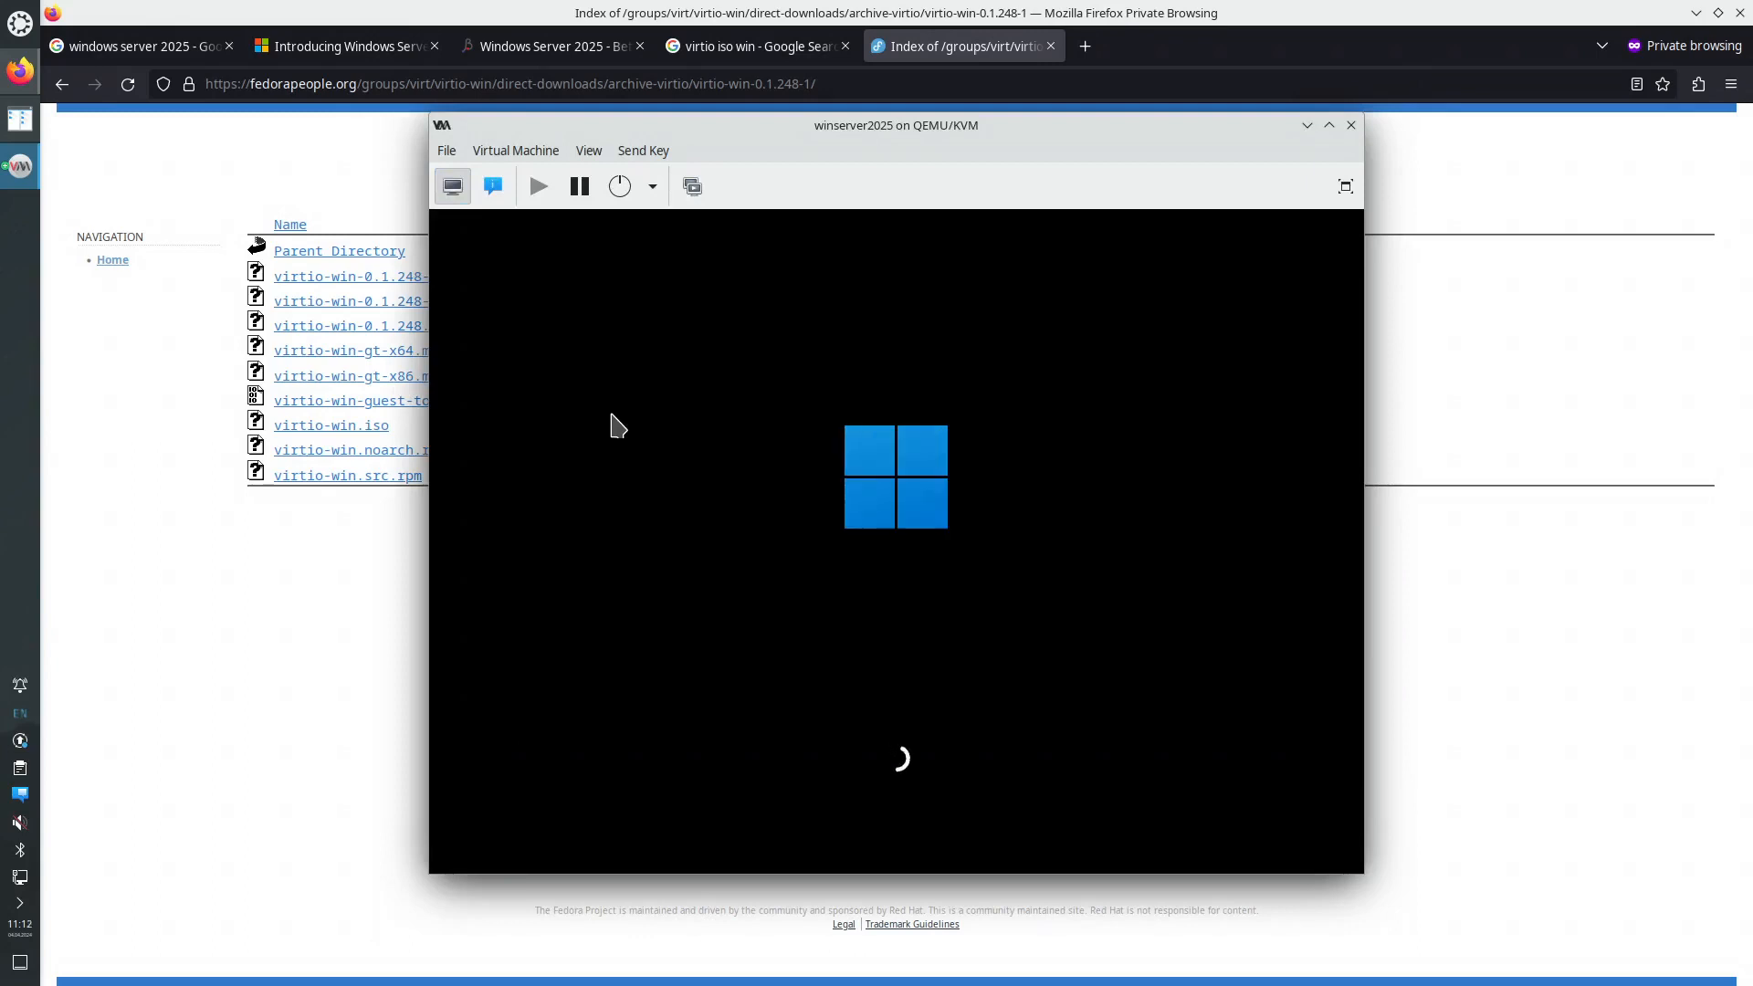
# - Enlarge the console window and proceed past the language, keyboard and data-deletion pages
pyautogui.moveTo(429, 107); pyautogui.dragTo(338, 46)
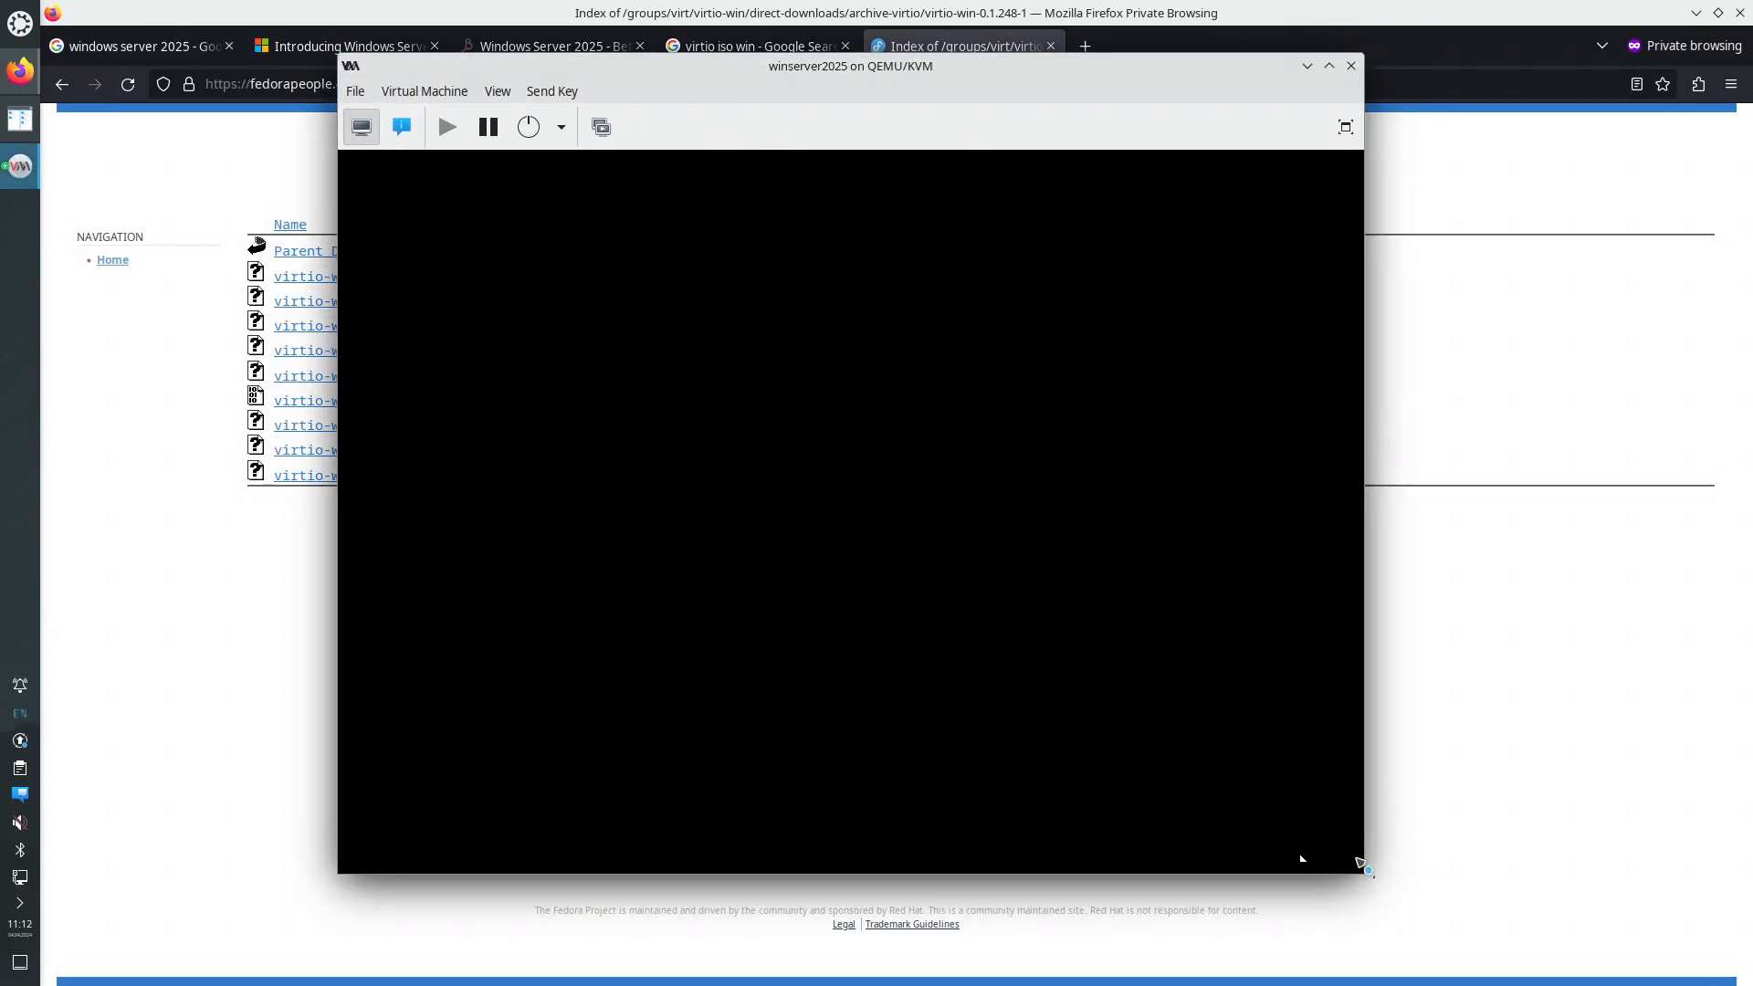
pyautogui.moveTo(1360, 869); pyautogui.dragTo(1418, 911)
pyautogui.click(1125, 750)
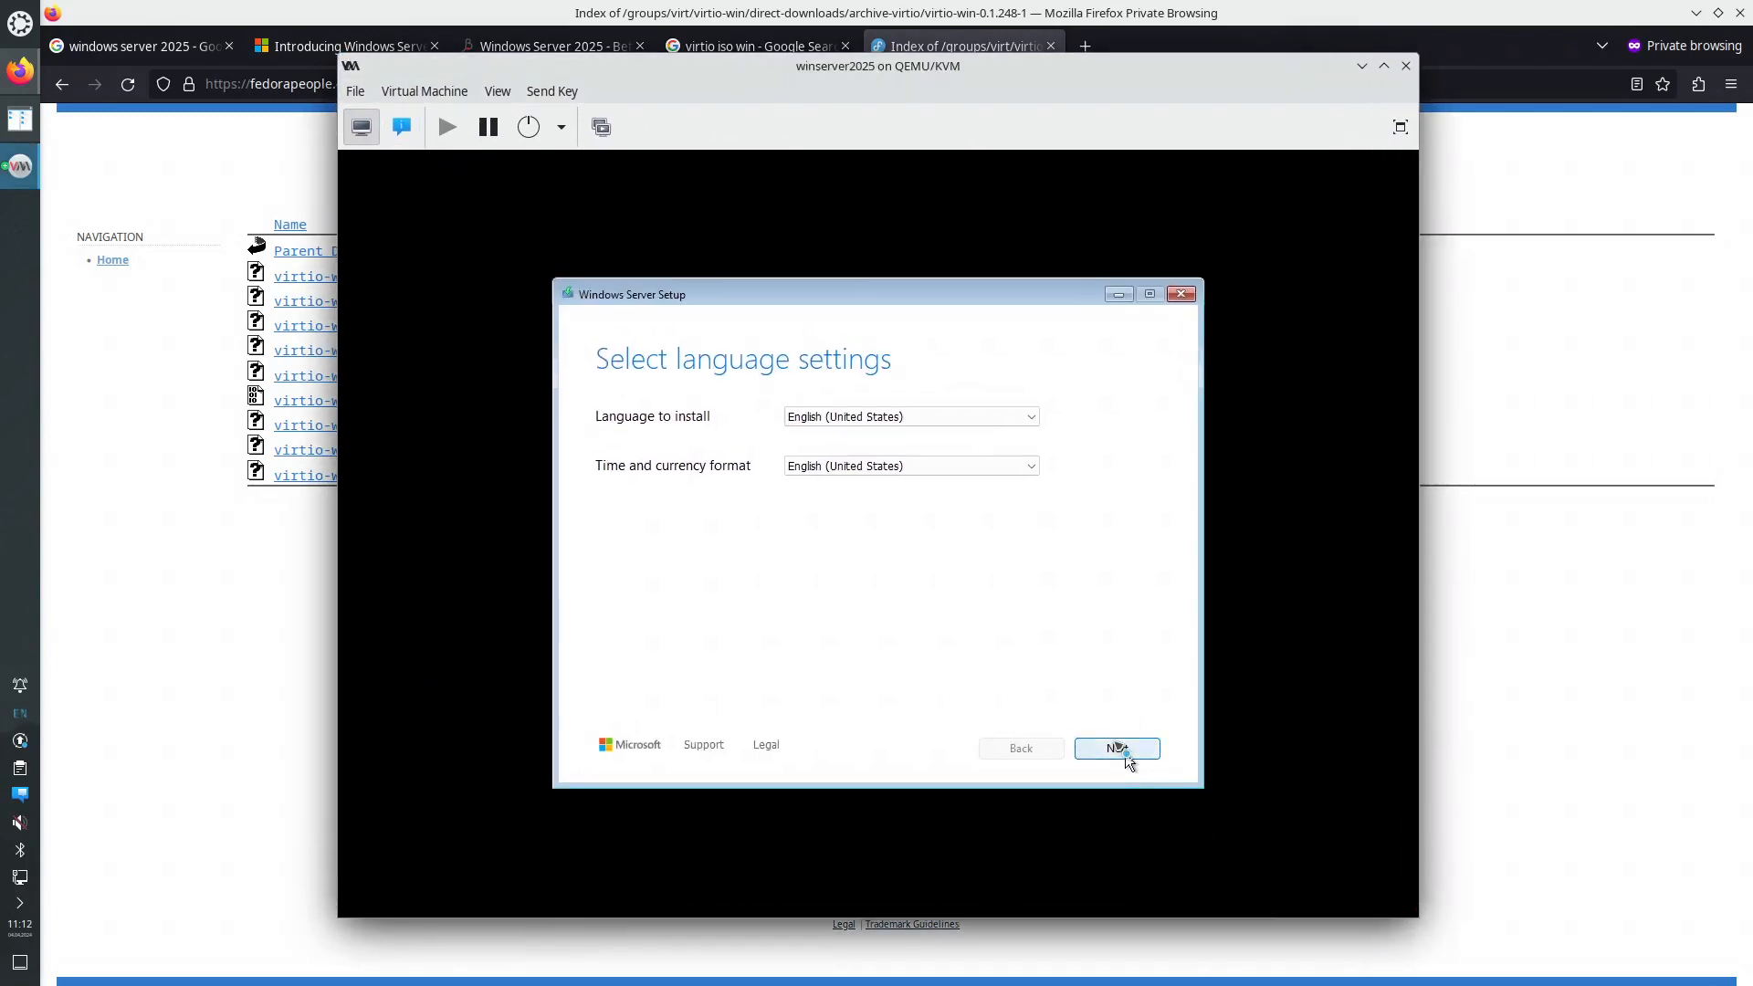
pyautogui.click(1118, 748)
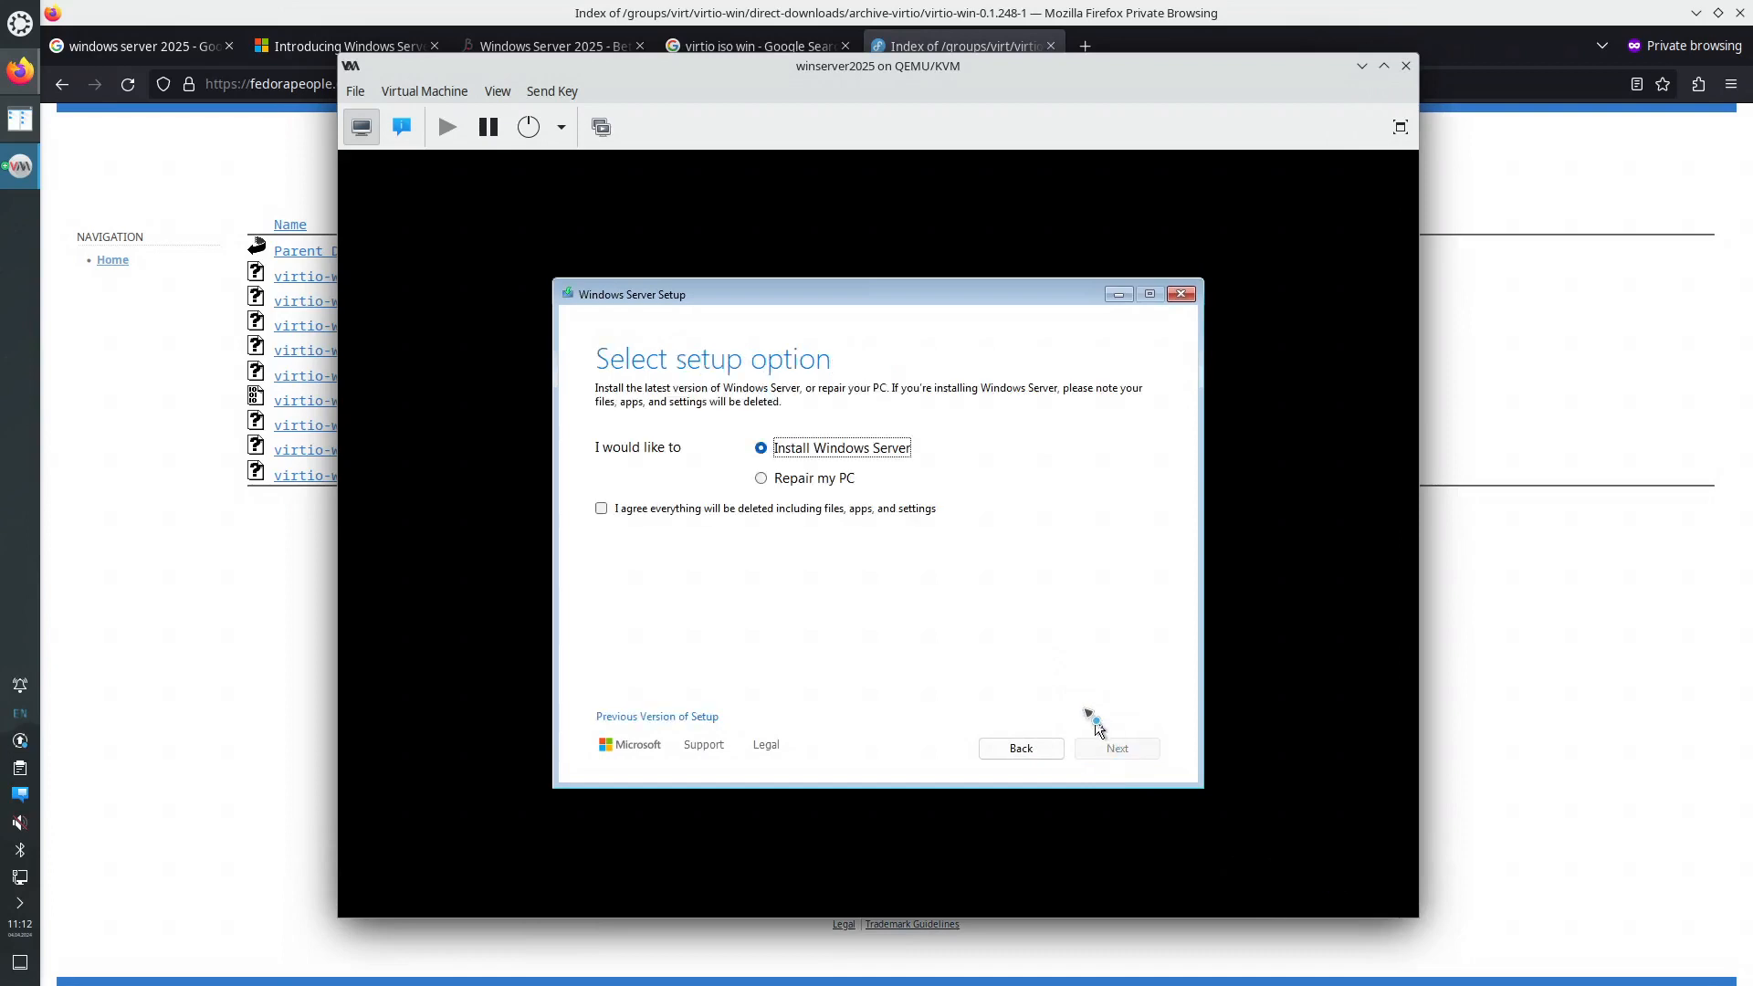
pyautogui.click(603, 508)
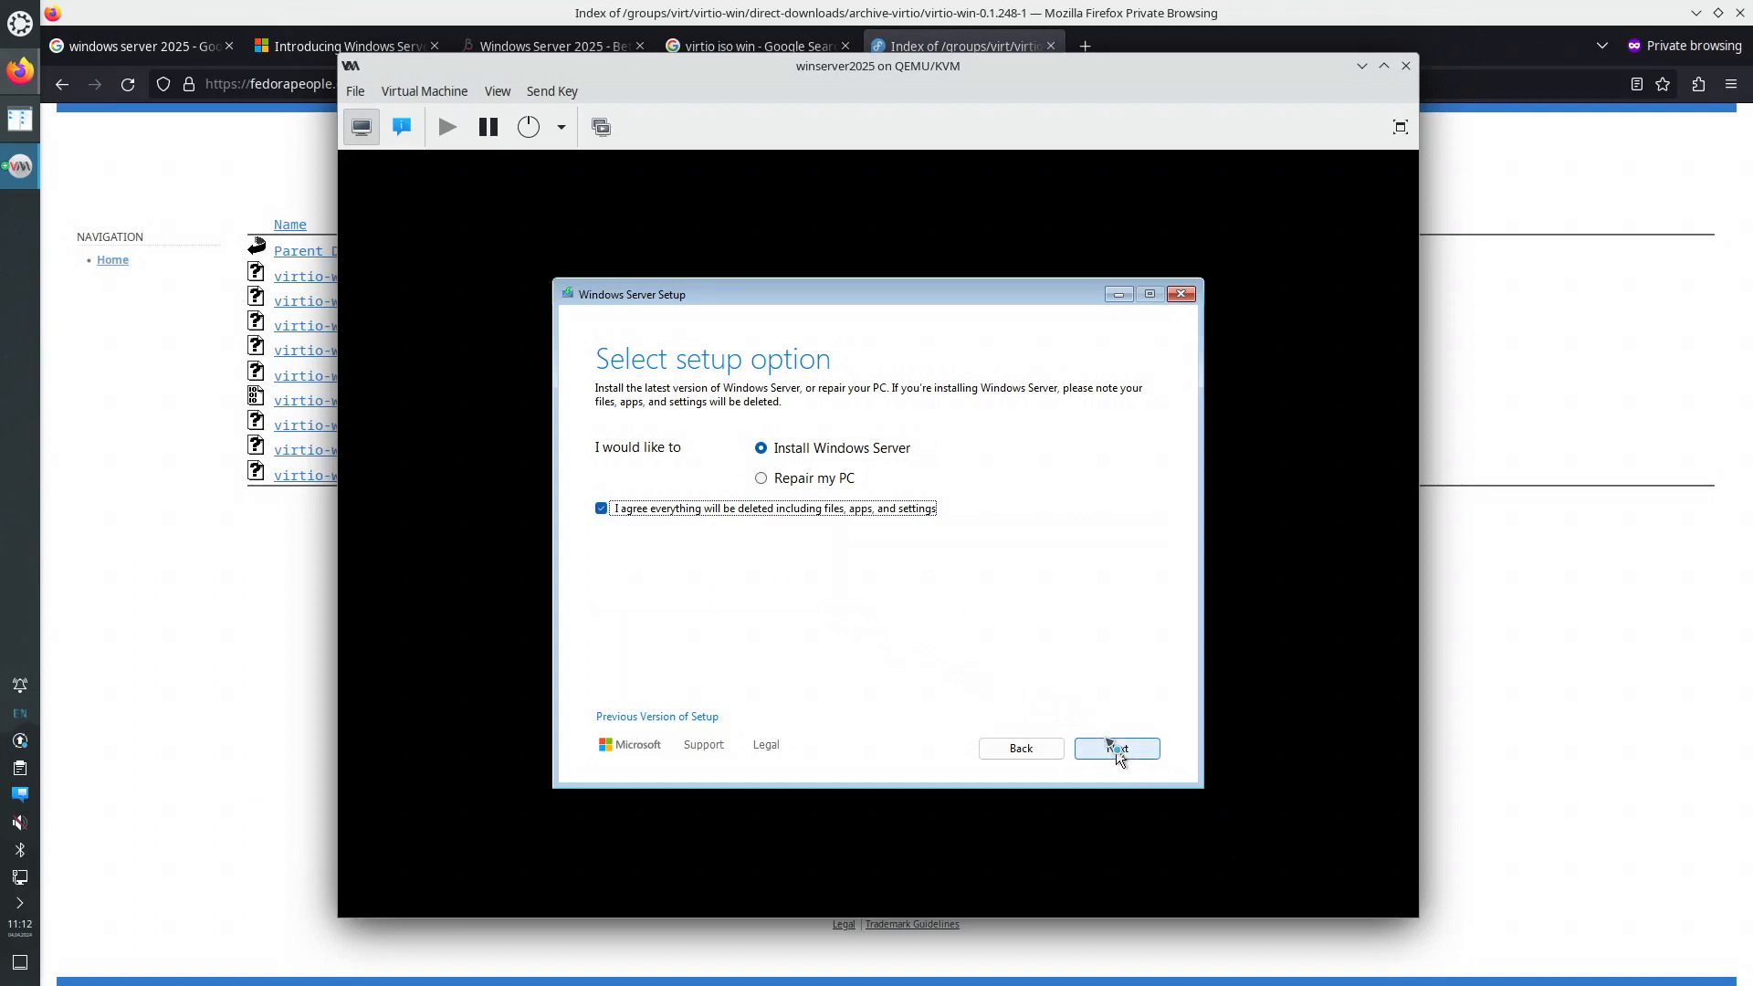
pyautogui.click(1117, 748)
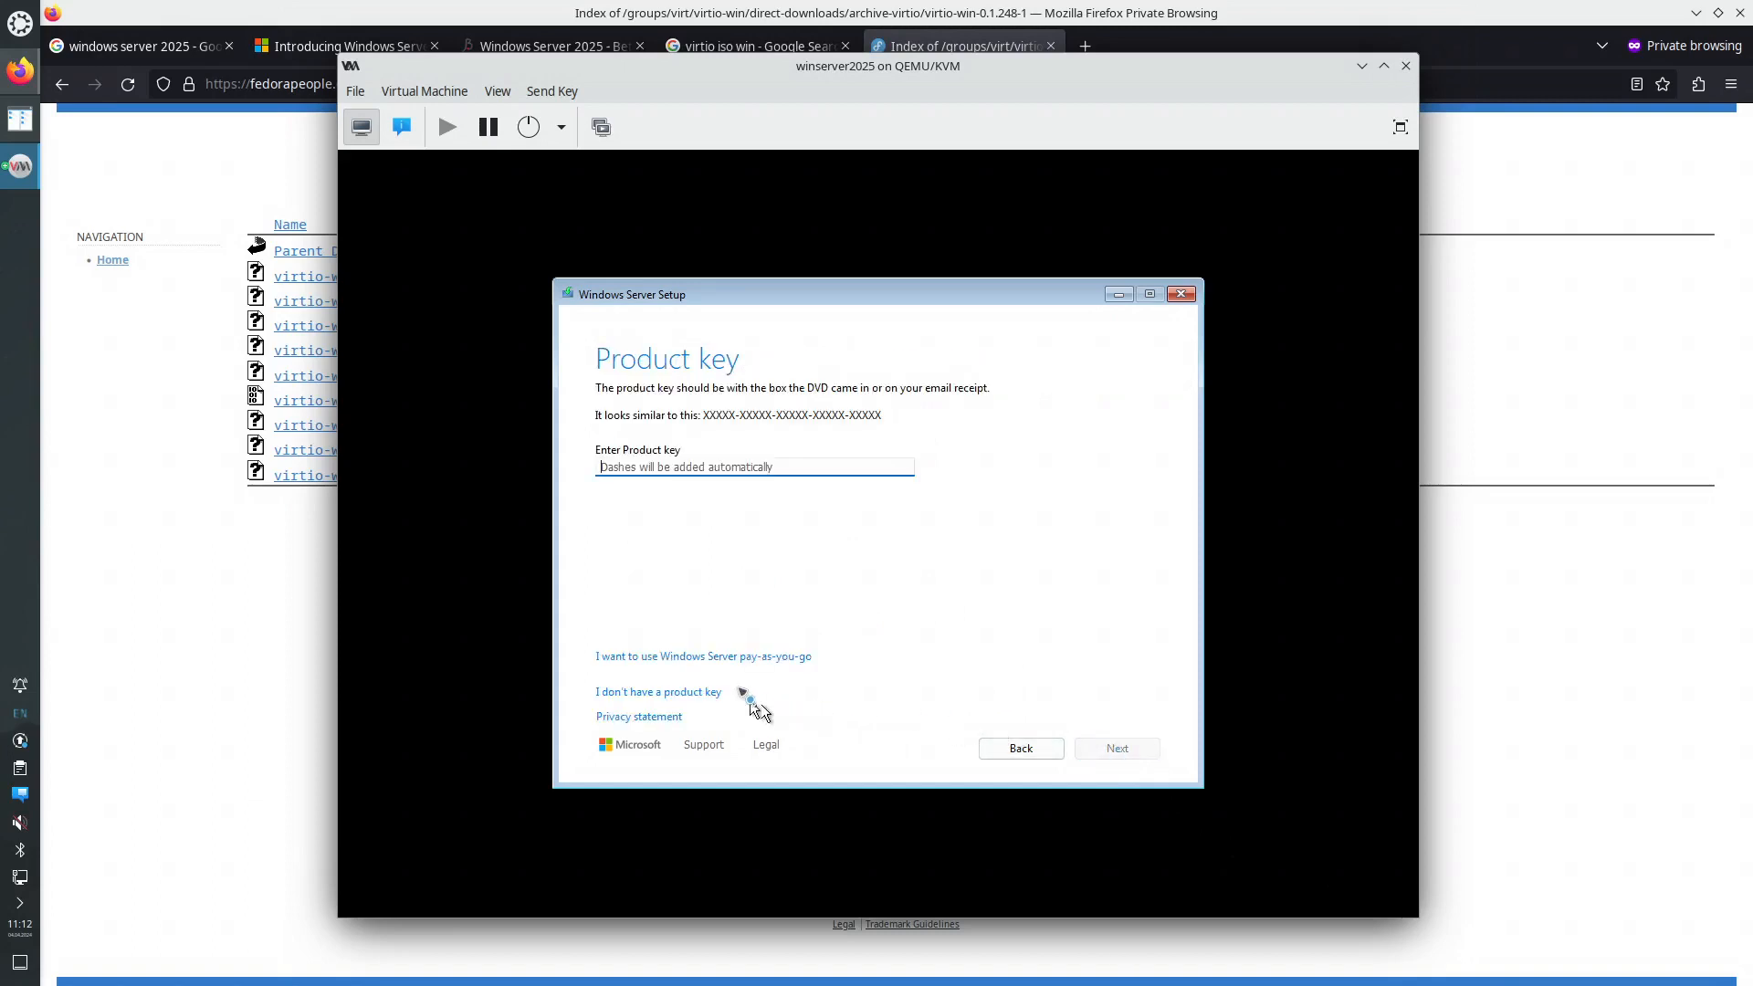
# - Skip the product key, pick Standard (Desktop Experience) and accept the license terms
pyautogui.click(696, 691)
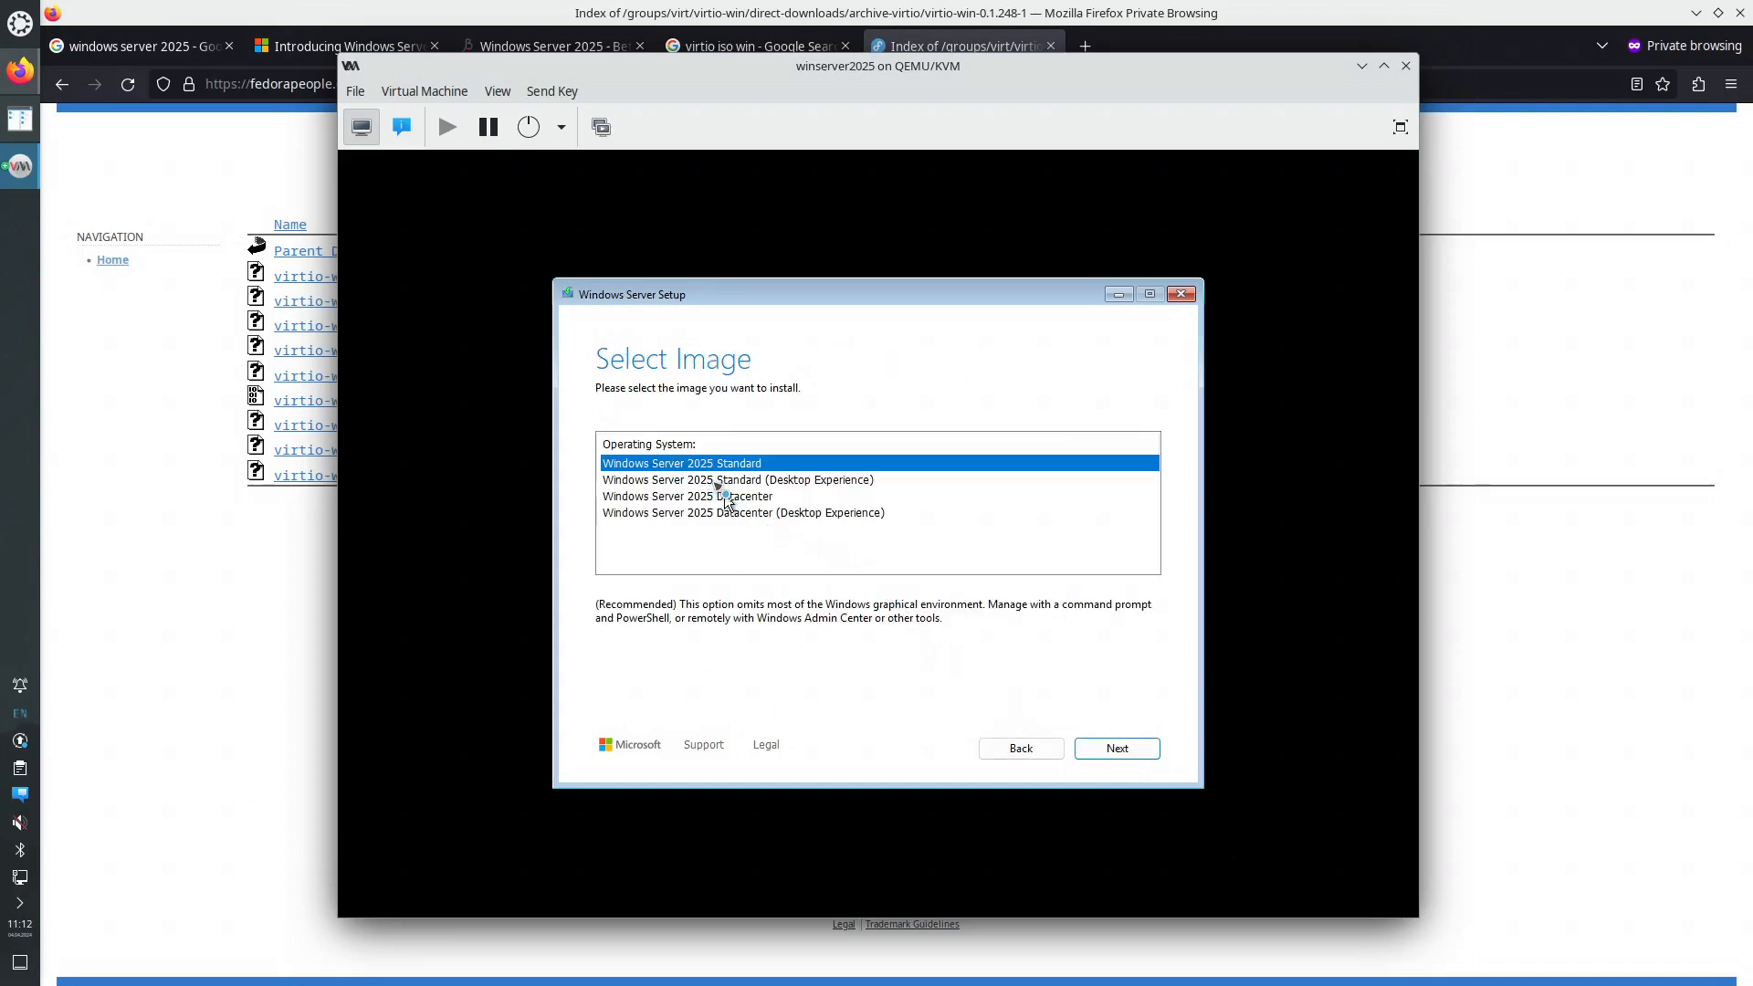
pyautogui.click(772, 481)
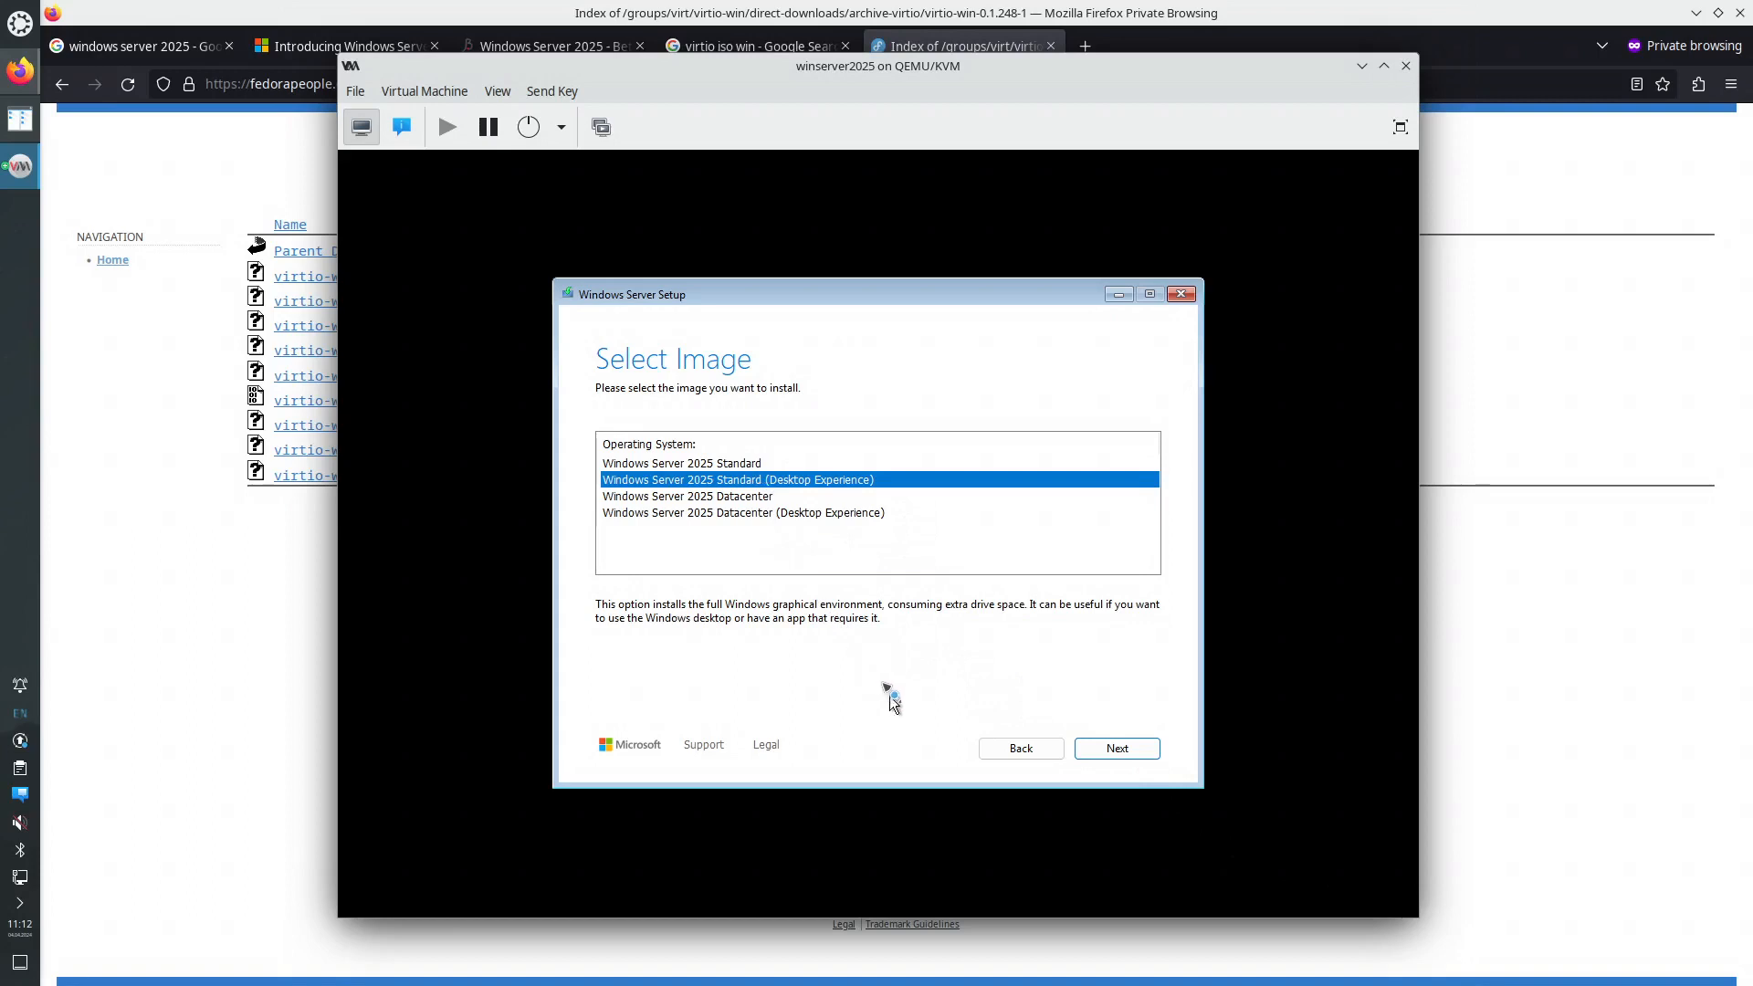
pyautogui.click(1117, 750)
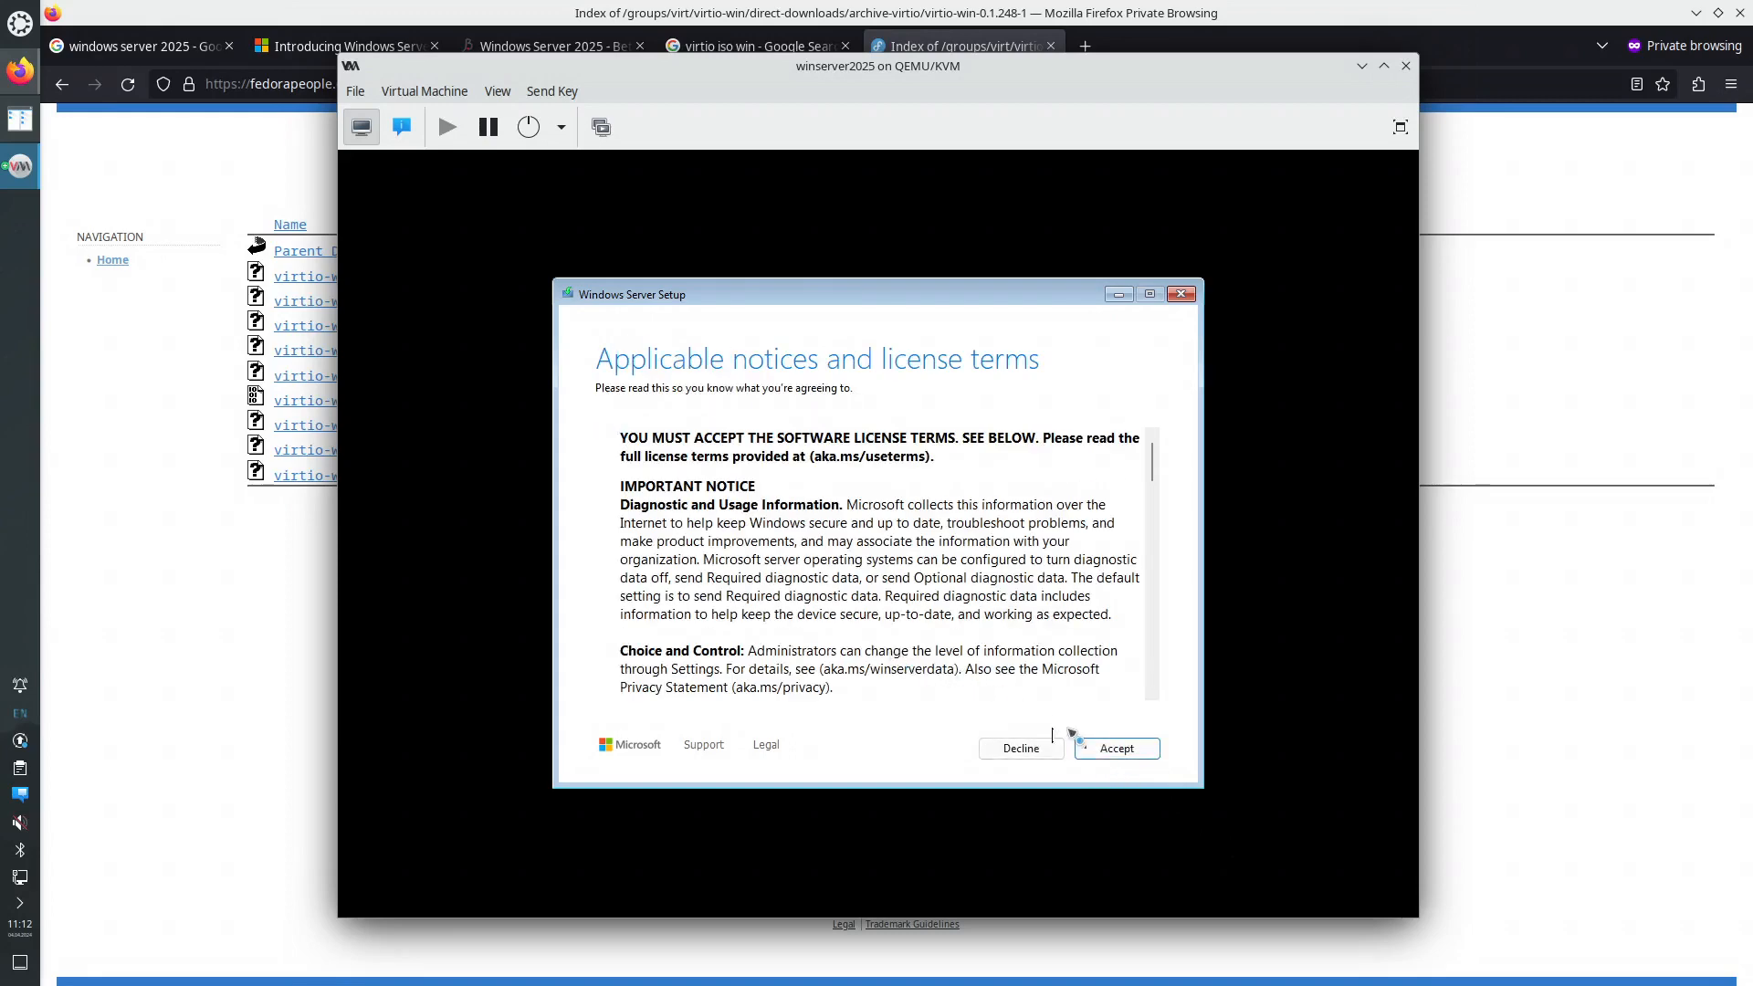
pyautogui.click(1114, 747)
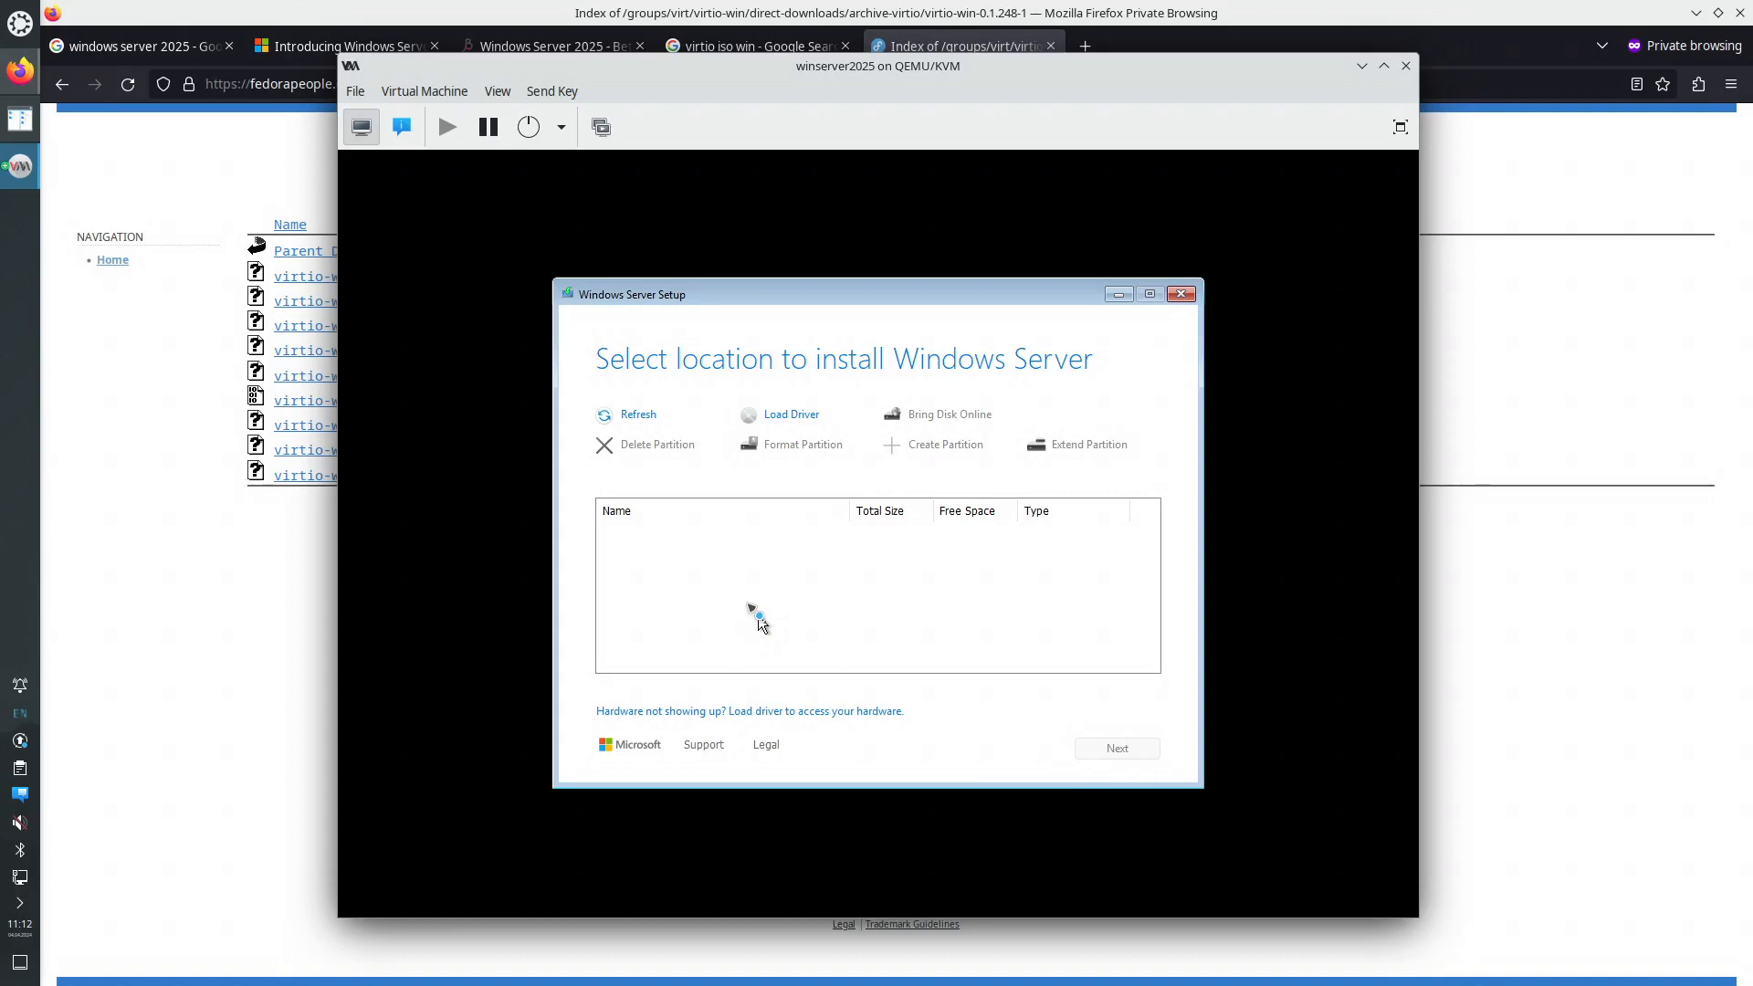
# - Load the Red Hat VirtIO SCSI controller driver from E:\amd64\2k22 and install it
pyautogui.click(790, 415)
pyautogui.click(1119, 438)
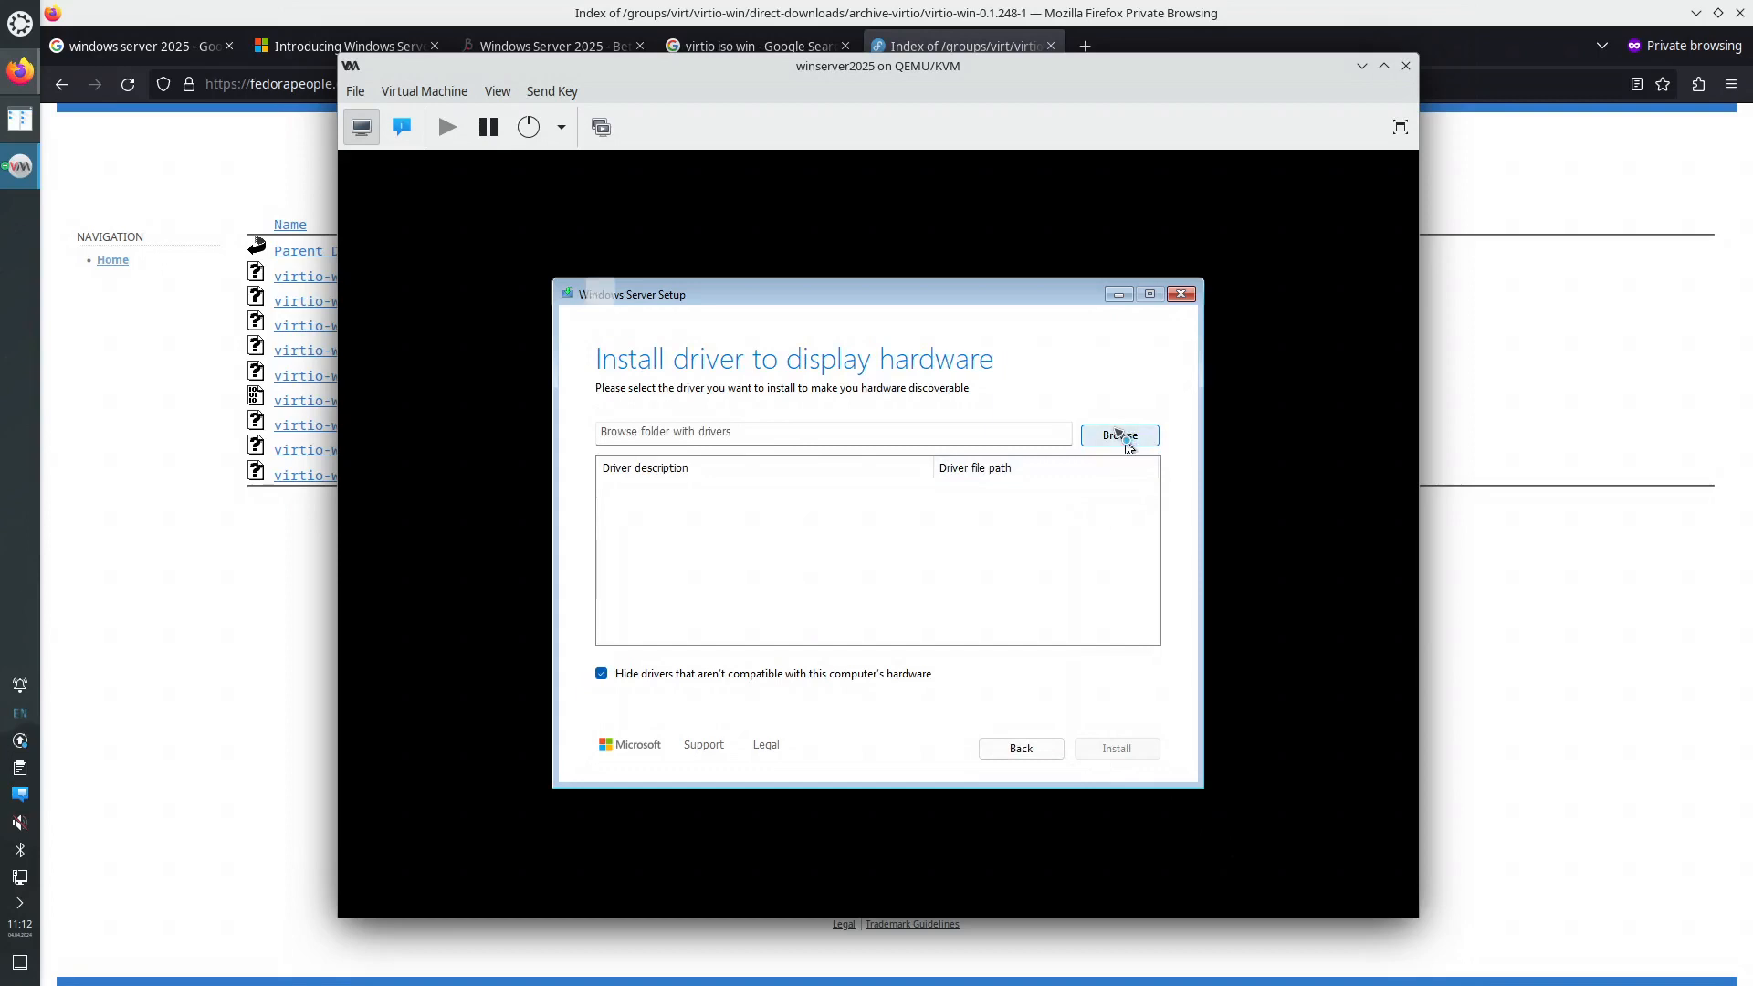
pyautogui.click(757, 486)
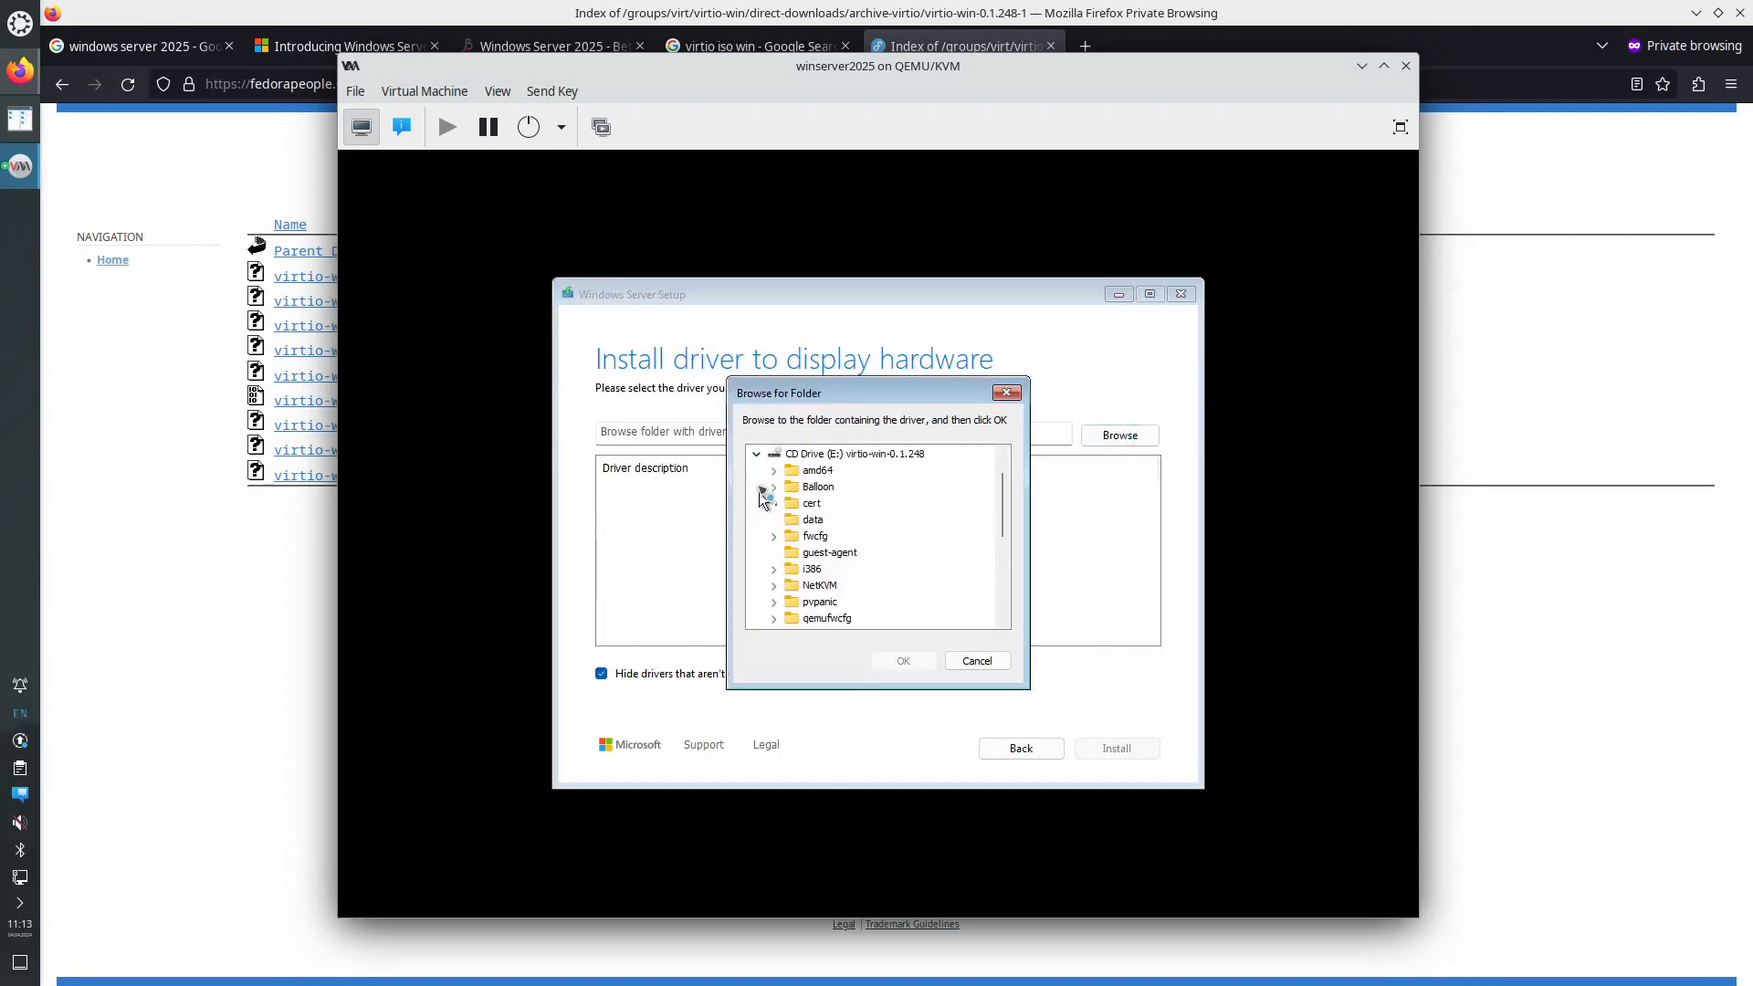
pyautogui.click(774, 470)
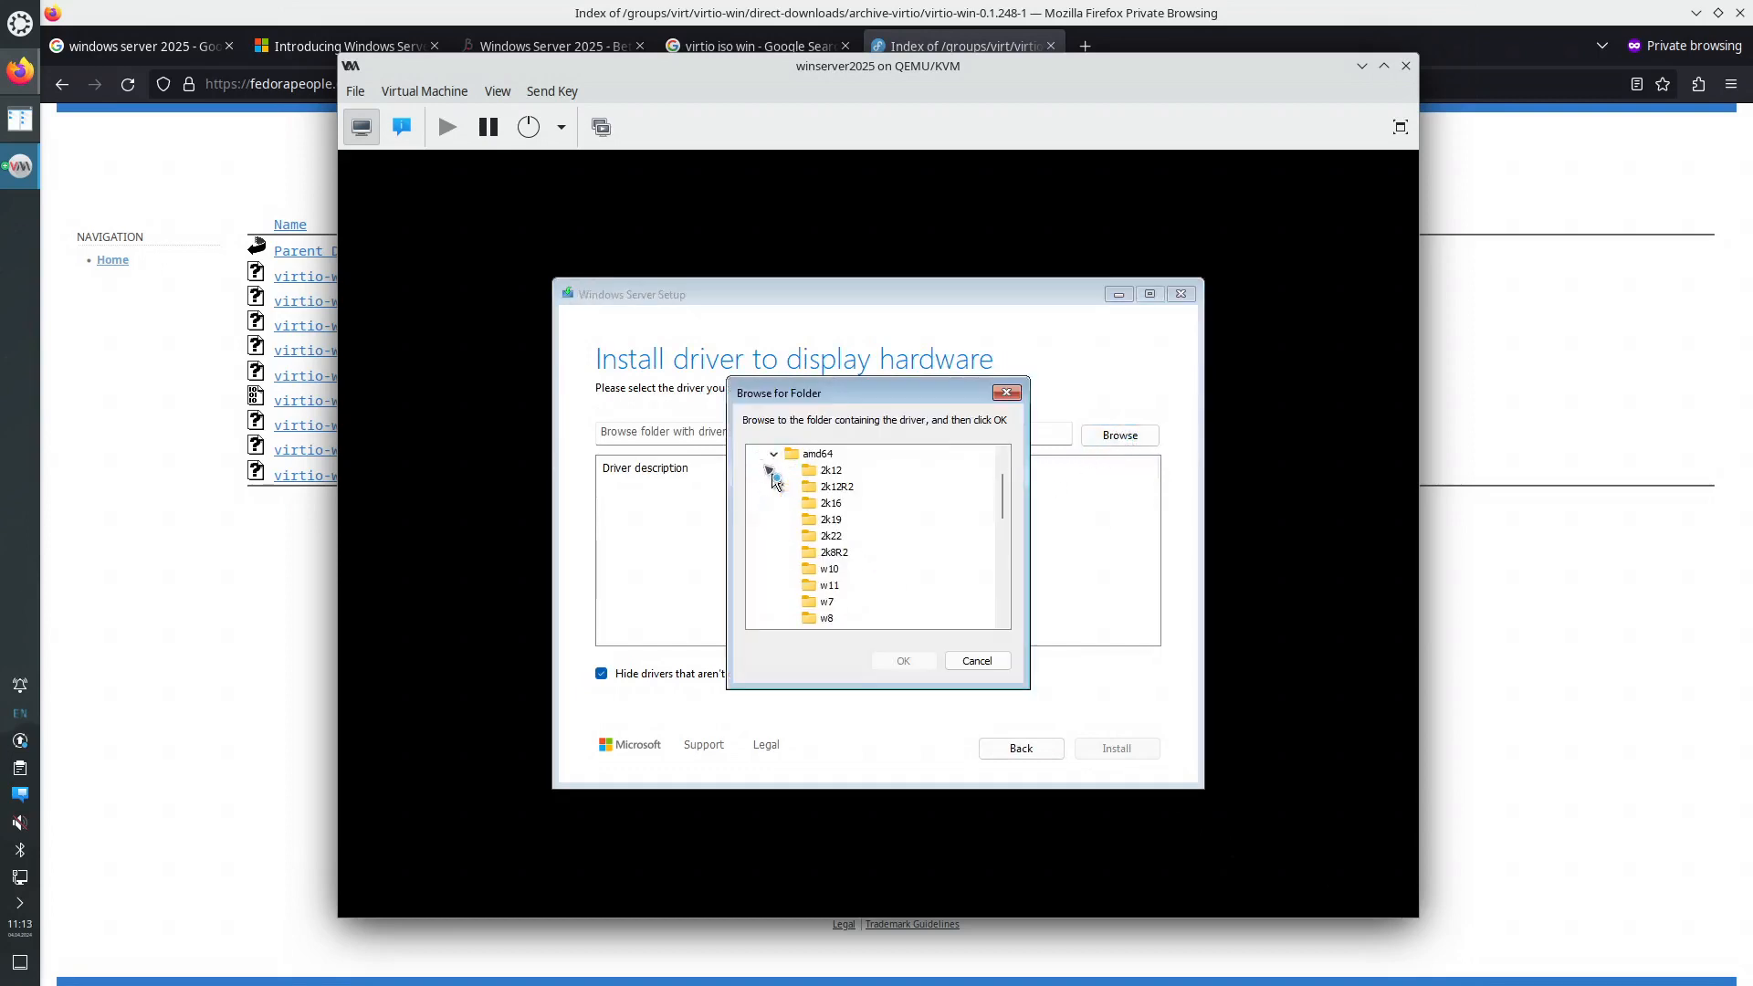
pyautogui.scroll(-1, 921, 566)
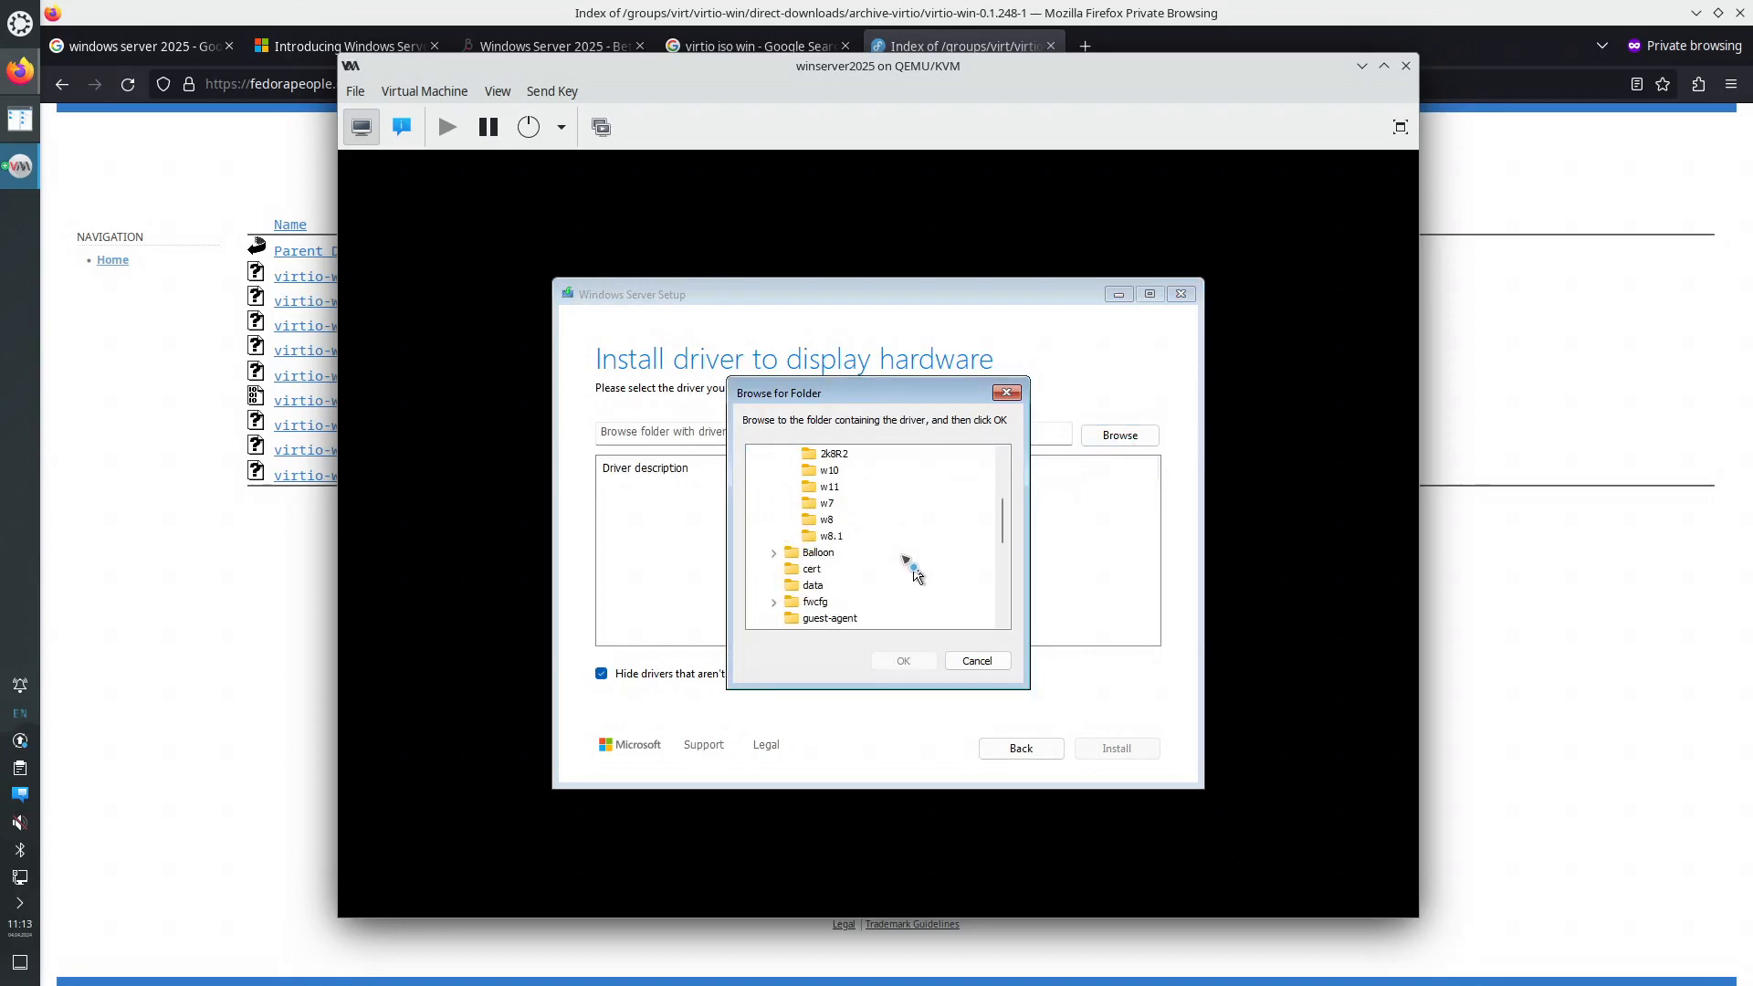
pyautogui.scroll(1, 895, 569)
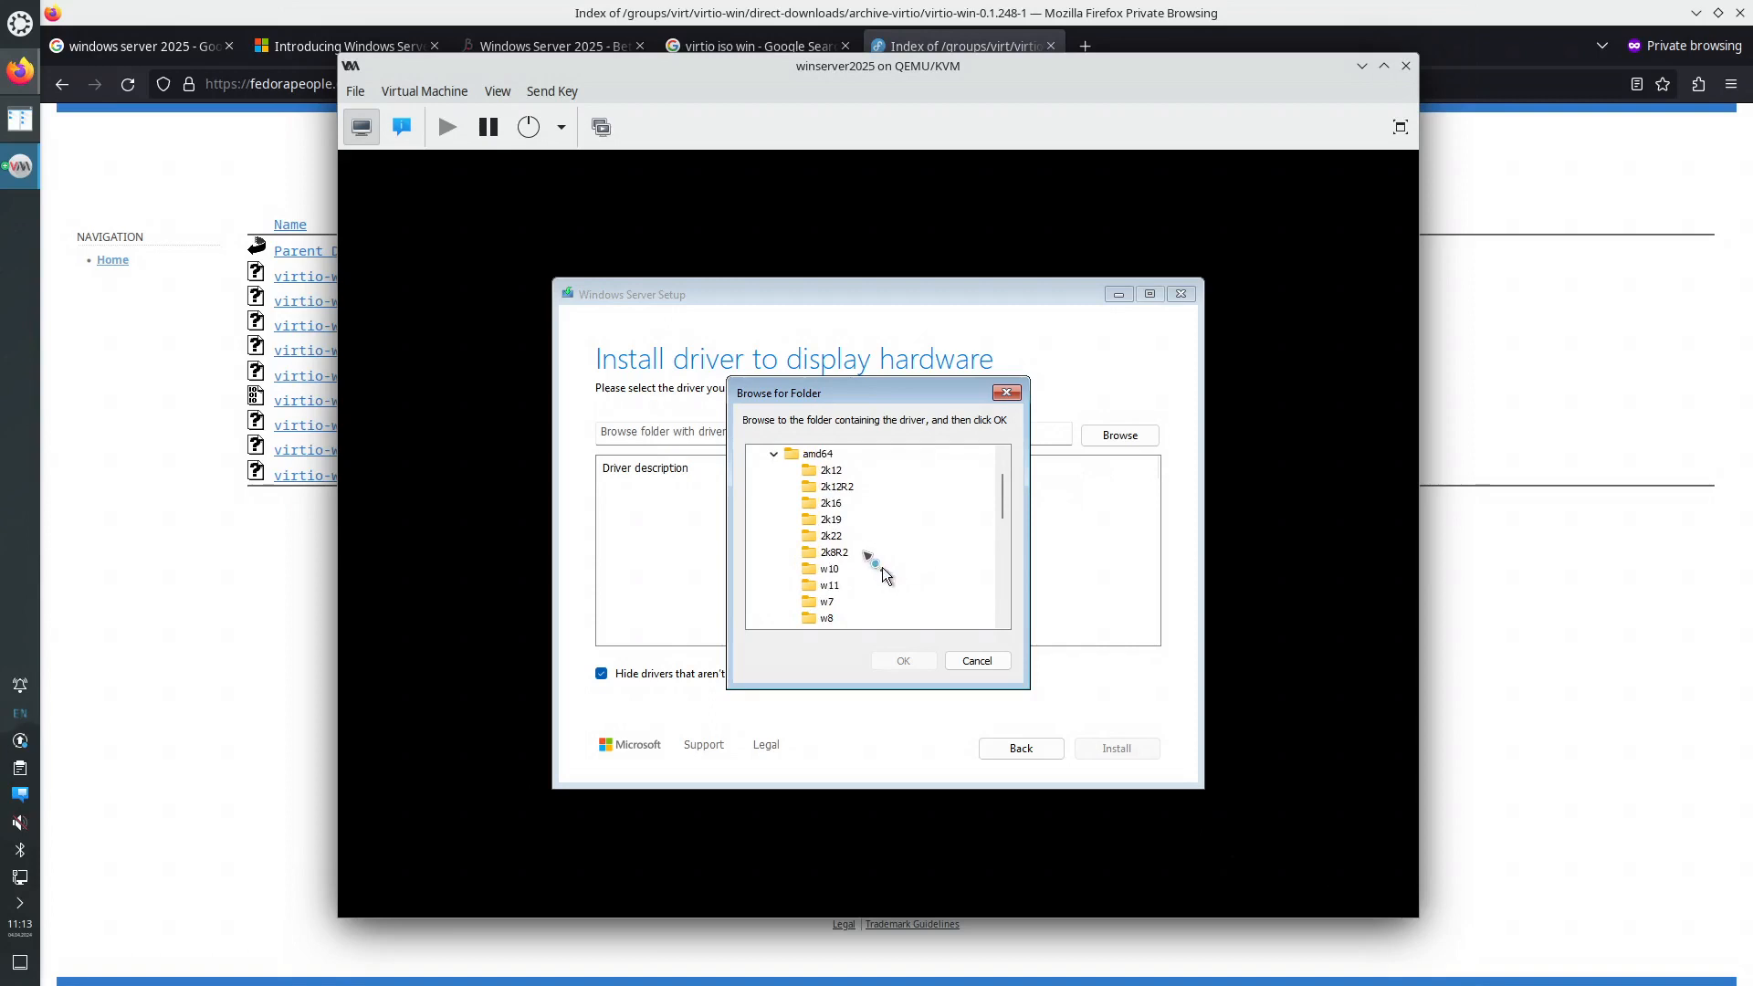
pyautogui.click(835, 535)
pyautogui.click(904, 659)
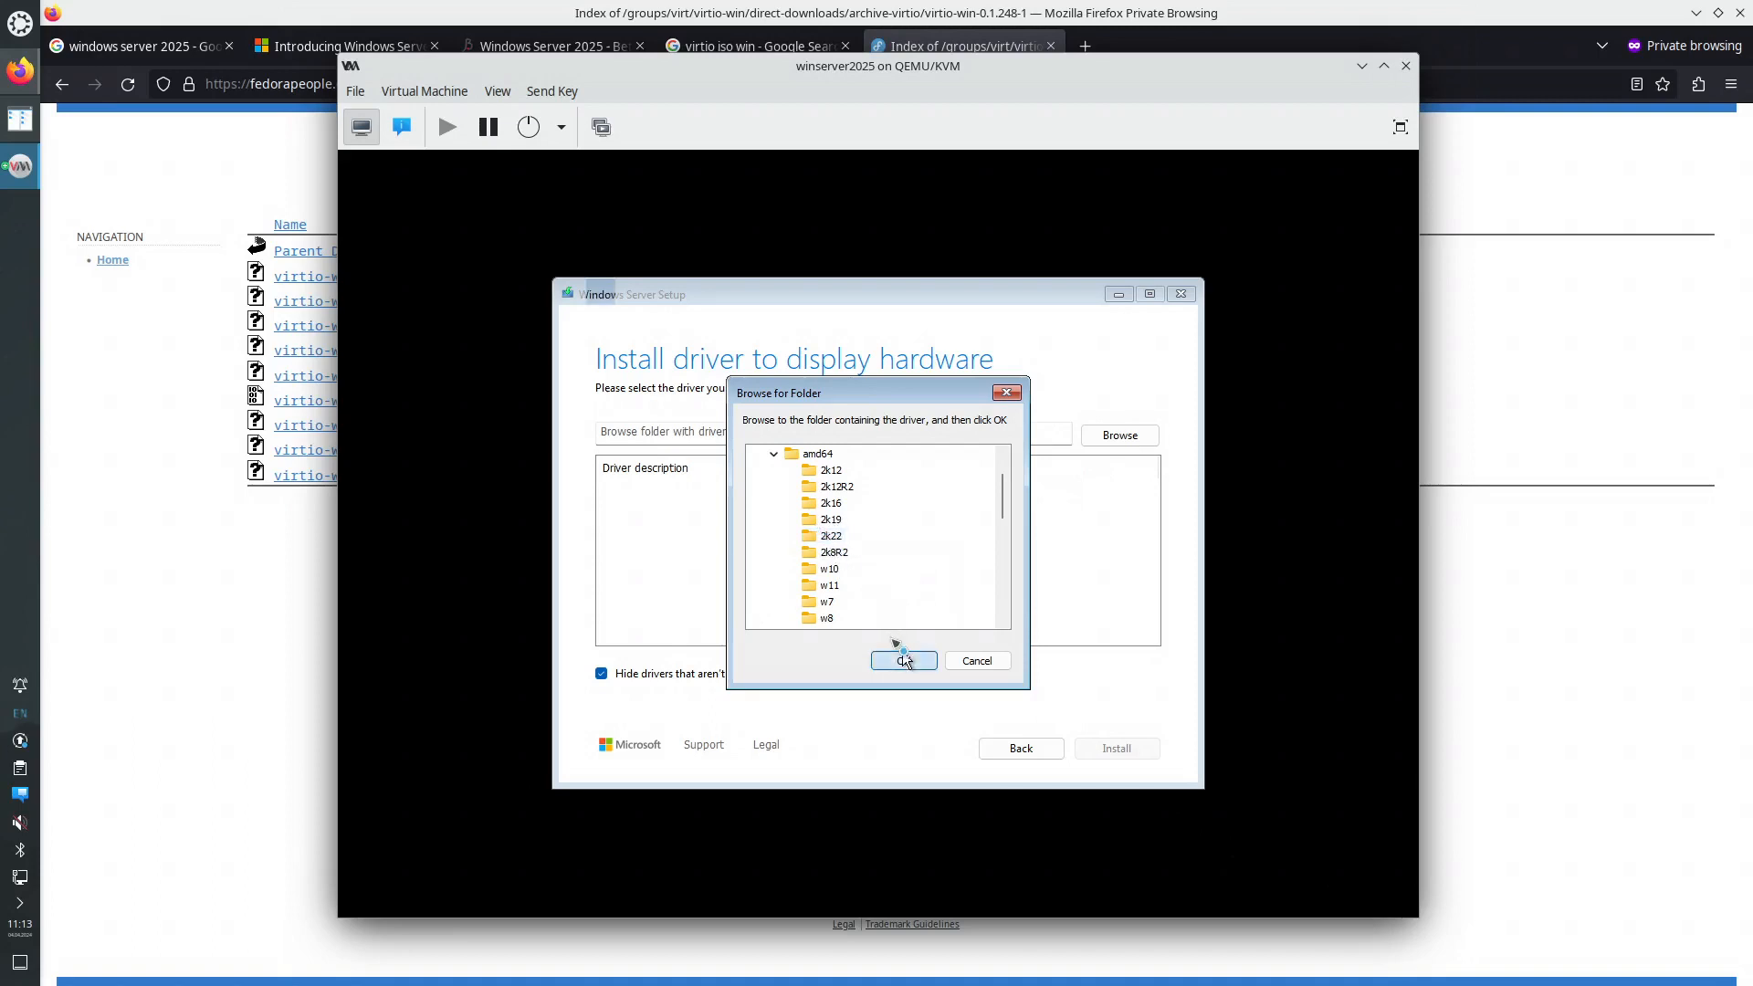
pyautogui.click(733, 488)
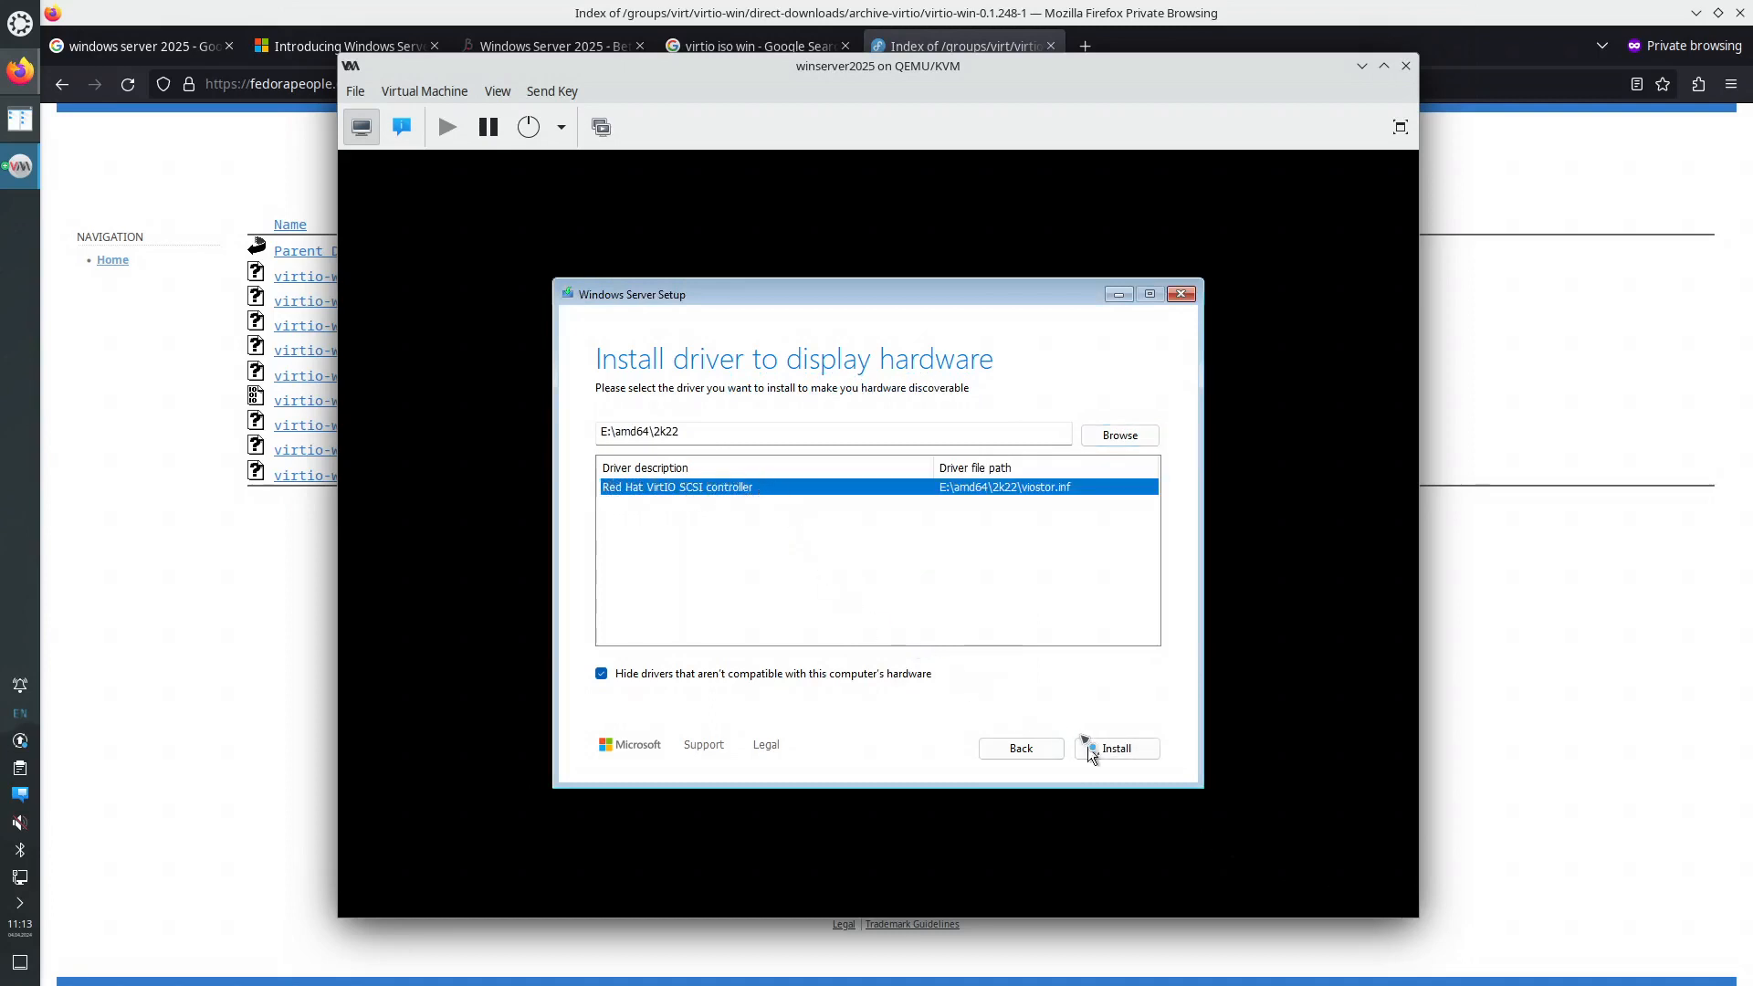
pyautogui.click(1113, 747)
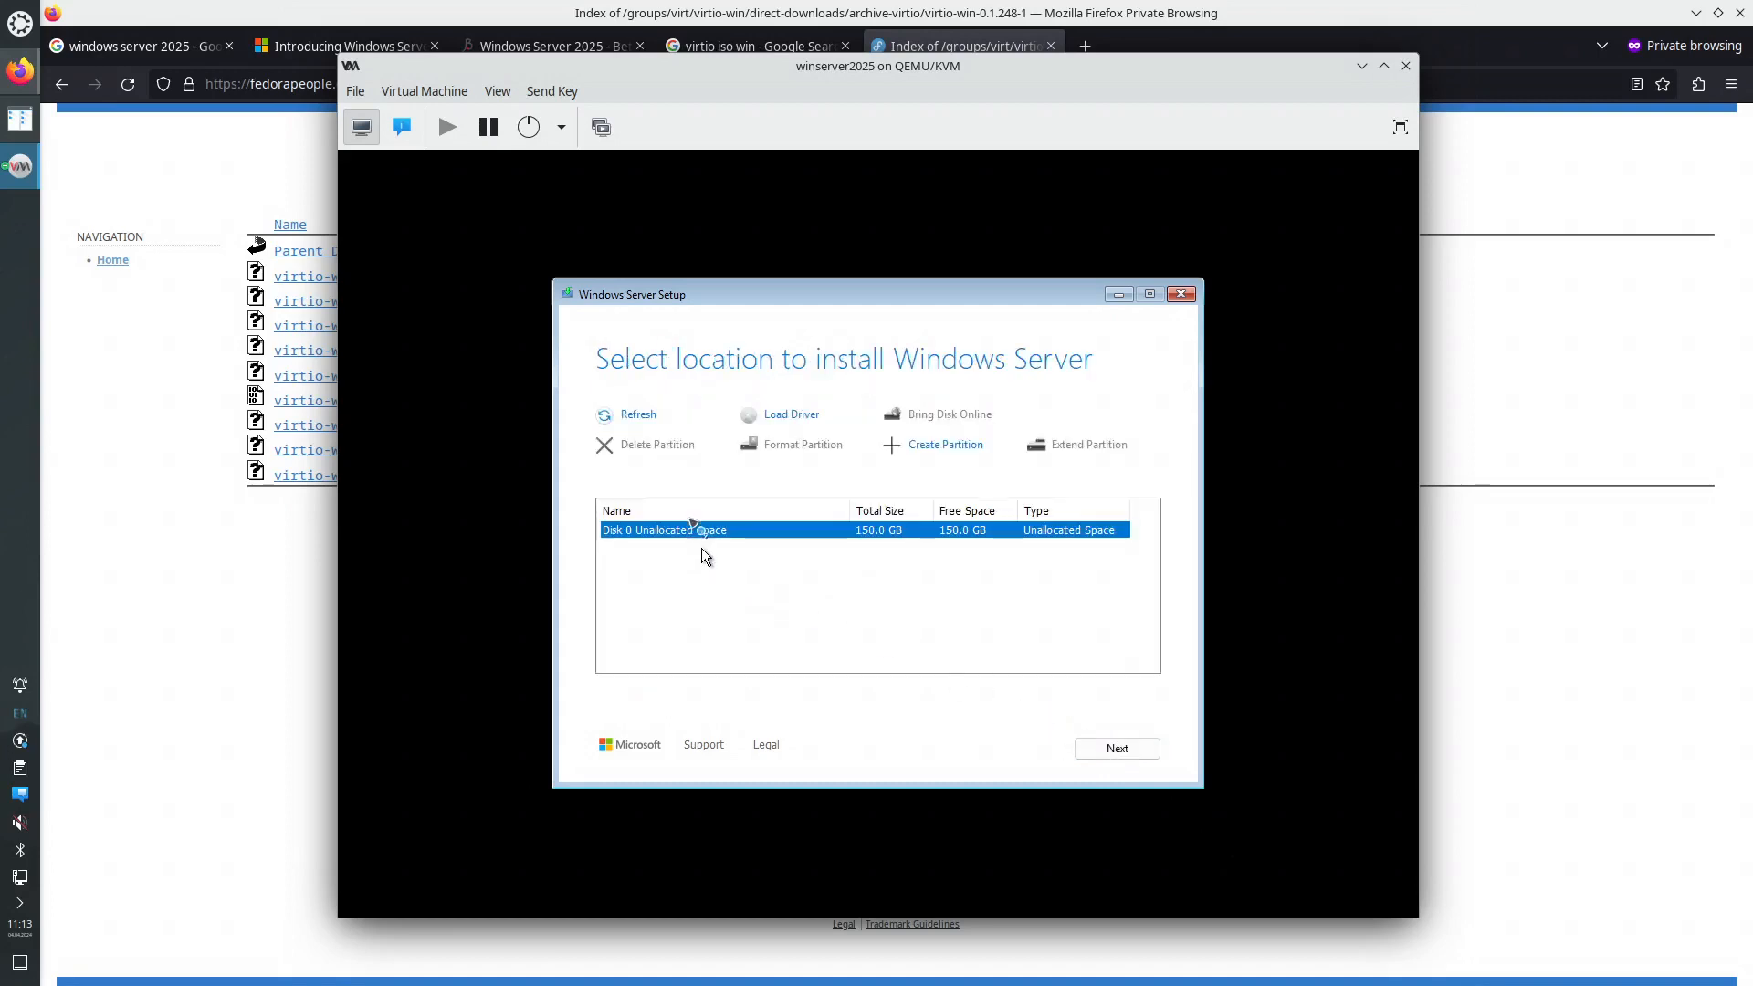
# - Install Windows Server onto Disk 0's 150.0 GB unallocated space
pyautogui.click(1113, 750)
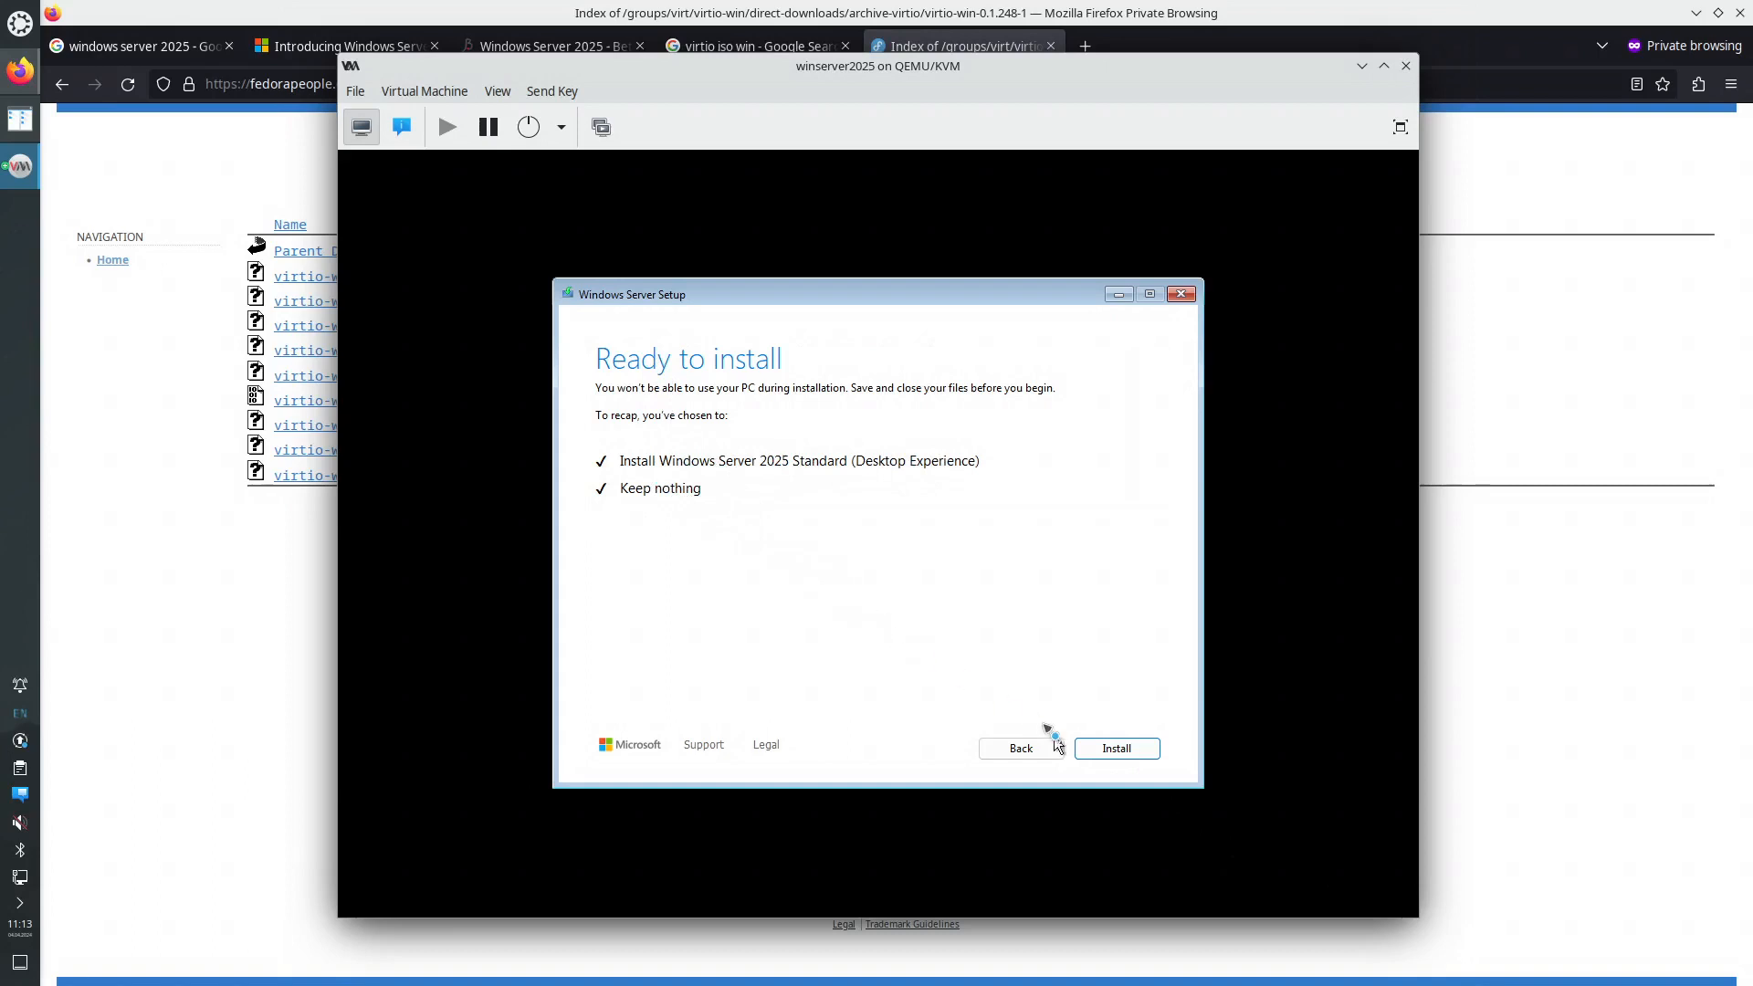
pyautogui.click(1118, 750)
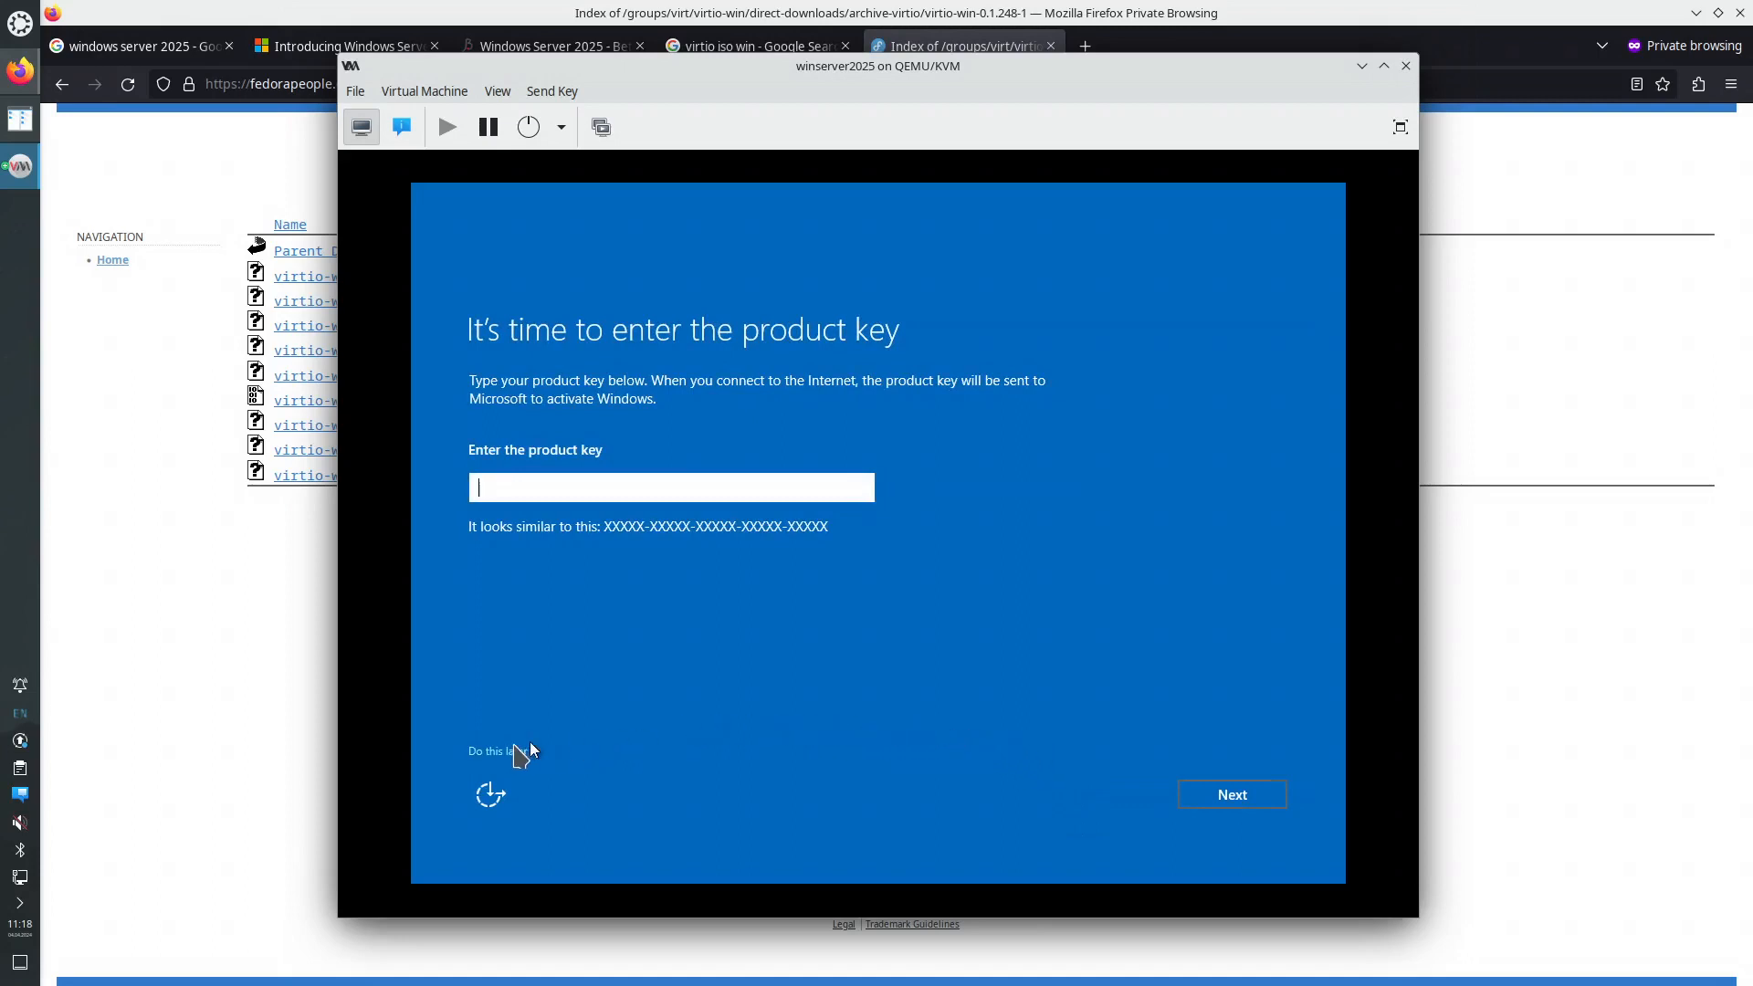
# - Skip the product key and set and confirm the Administrator password to finish setup
pyautogui.click(498, 751)
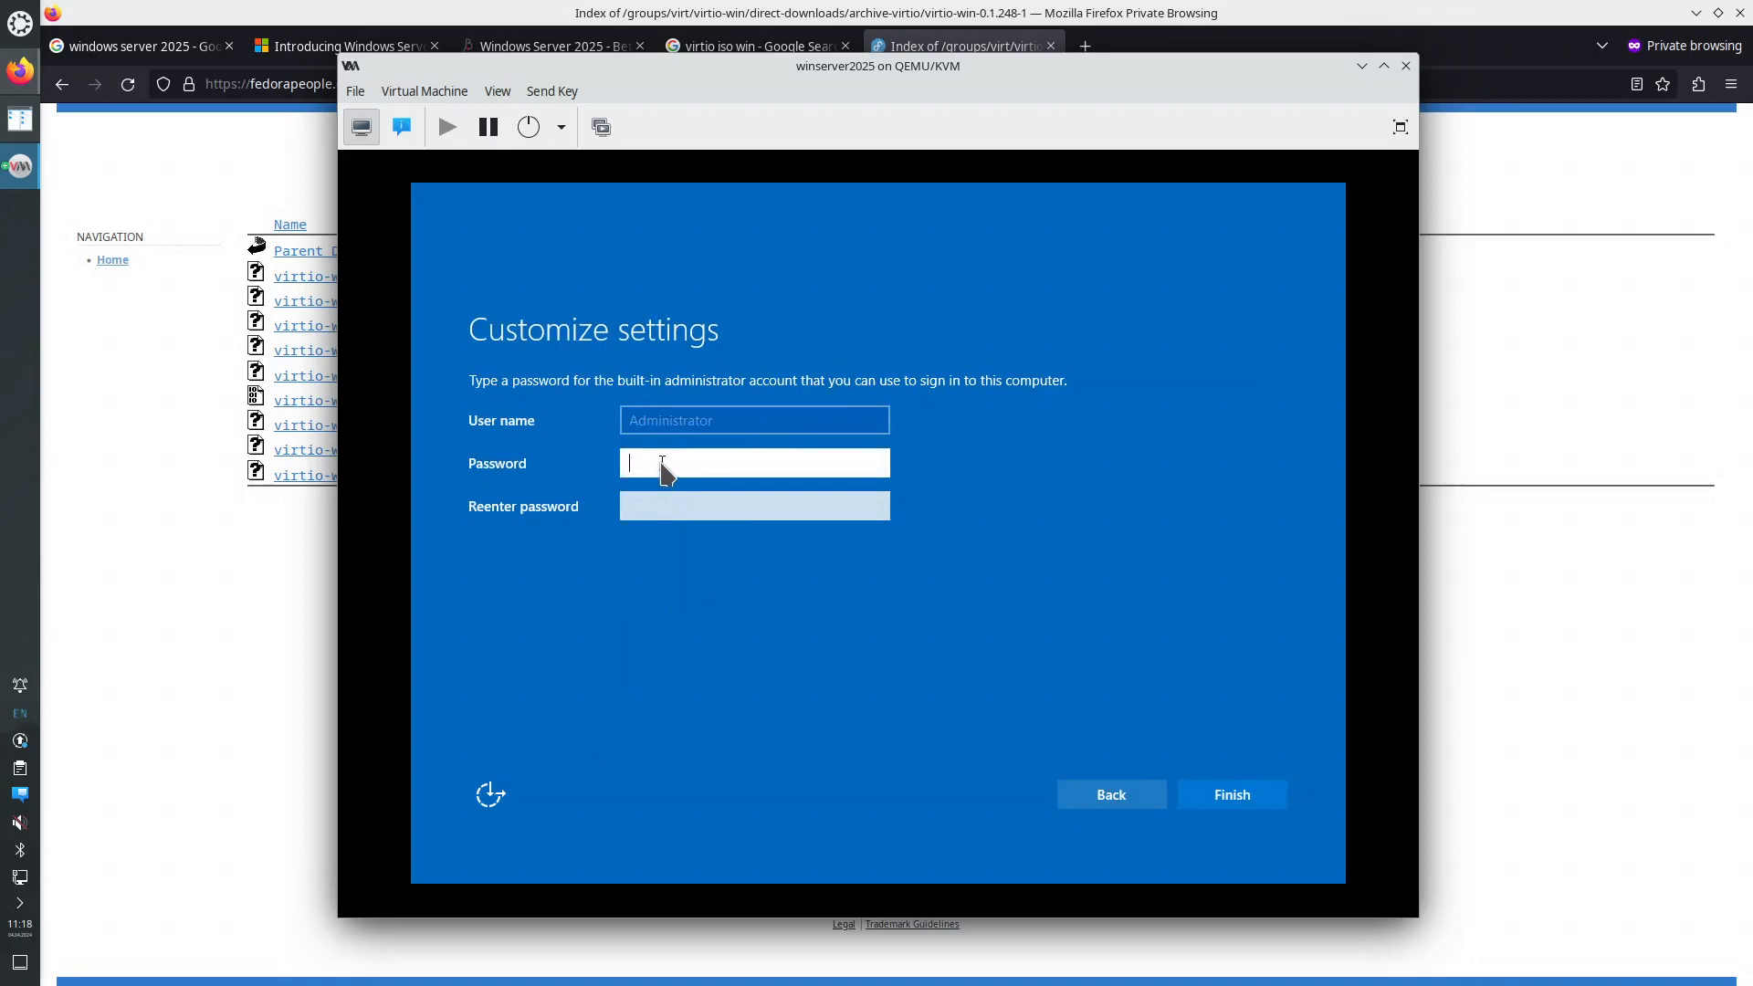
pyautogui.write('••••••••')
pyautogui.press('Tab')
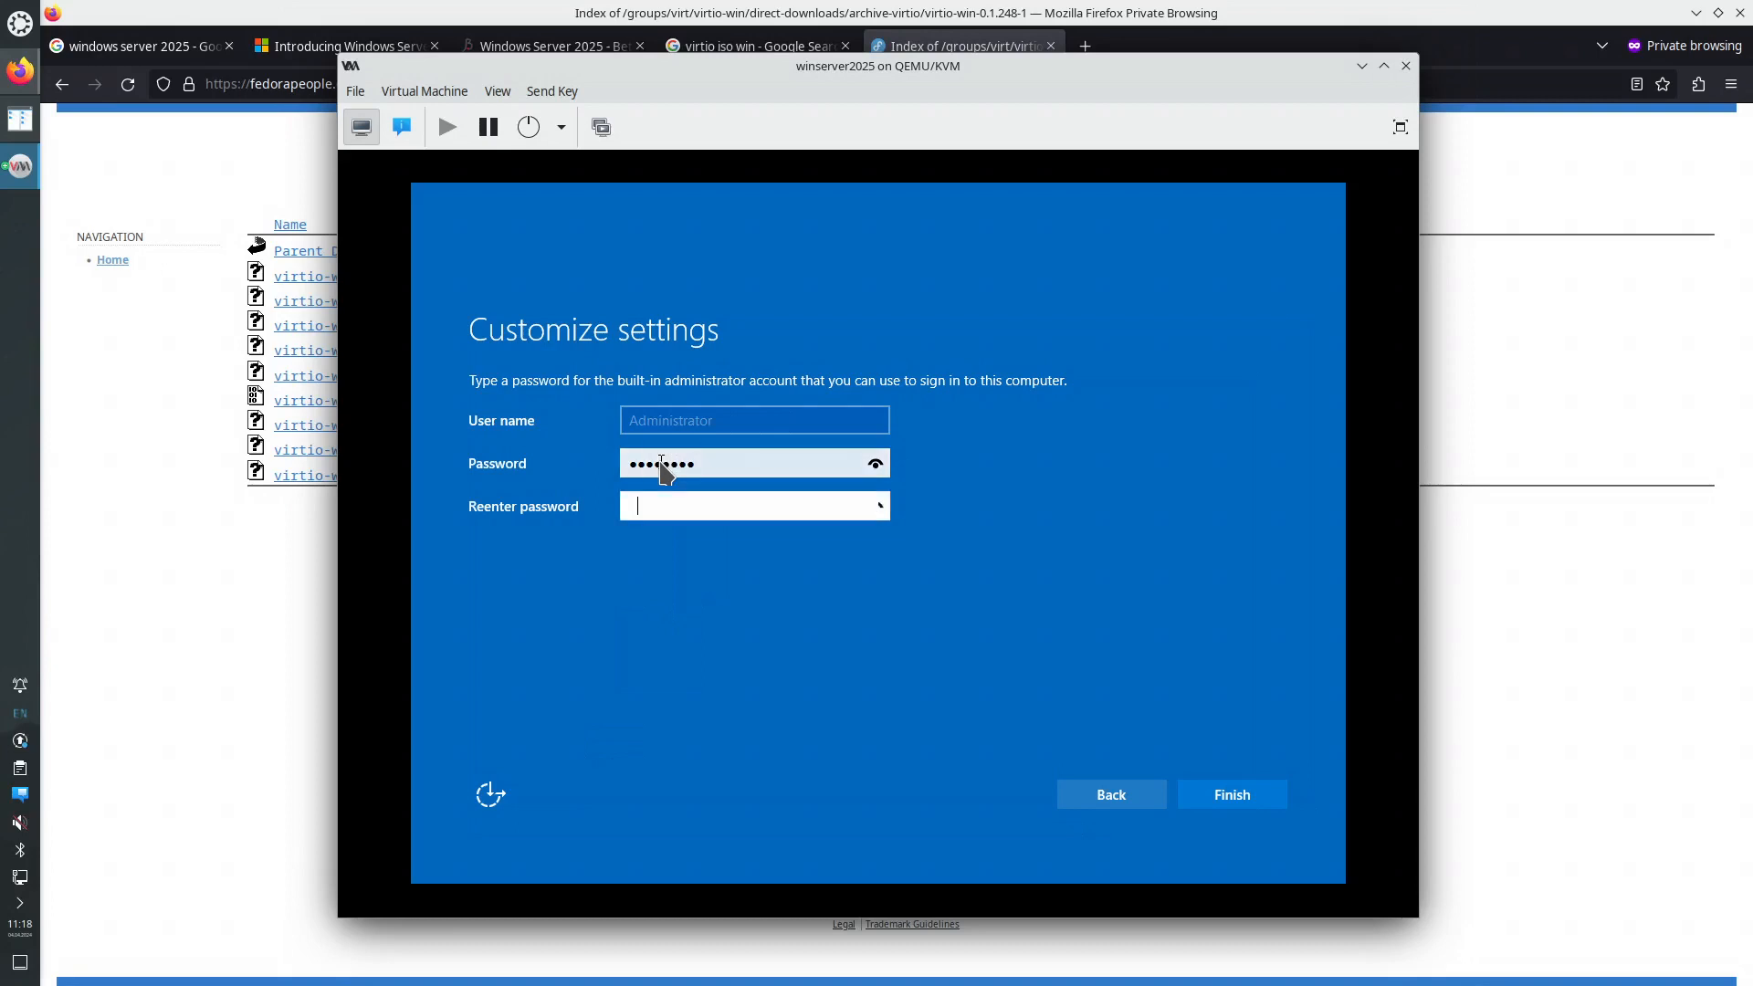
pyautogui.write('••••••••')
pyautogui.click(1234, 796)
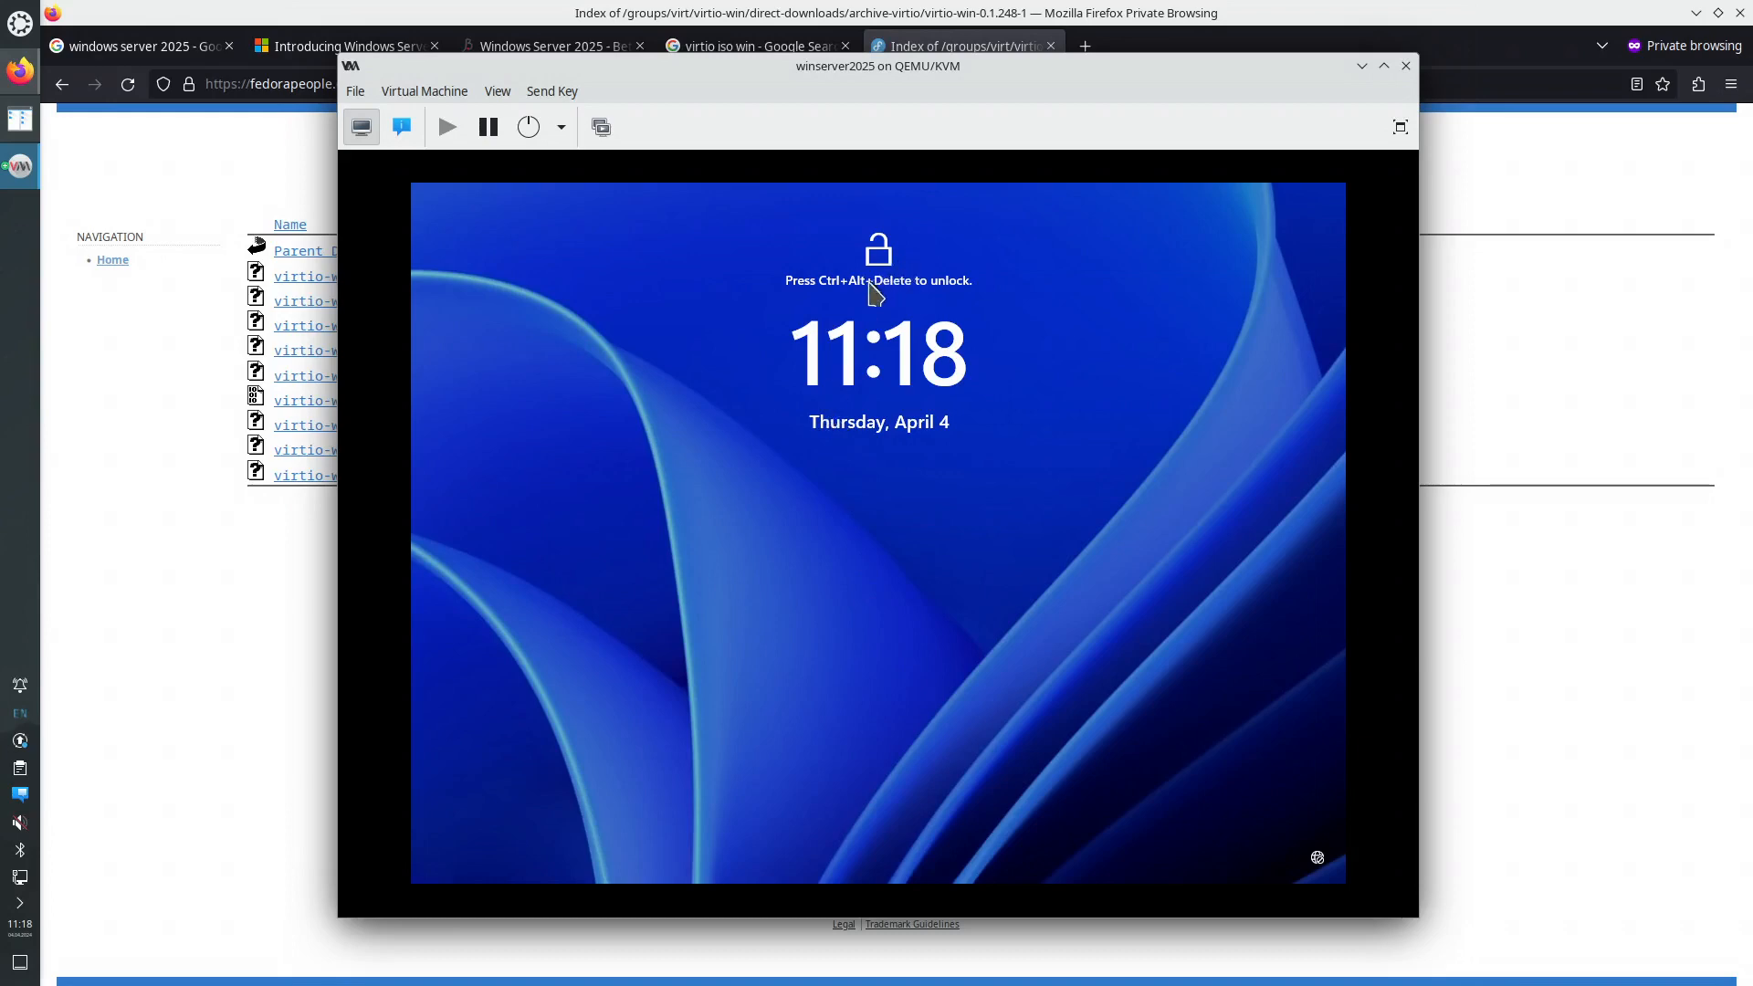
pyautogui.click(556, 93)
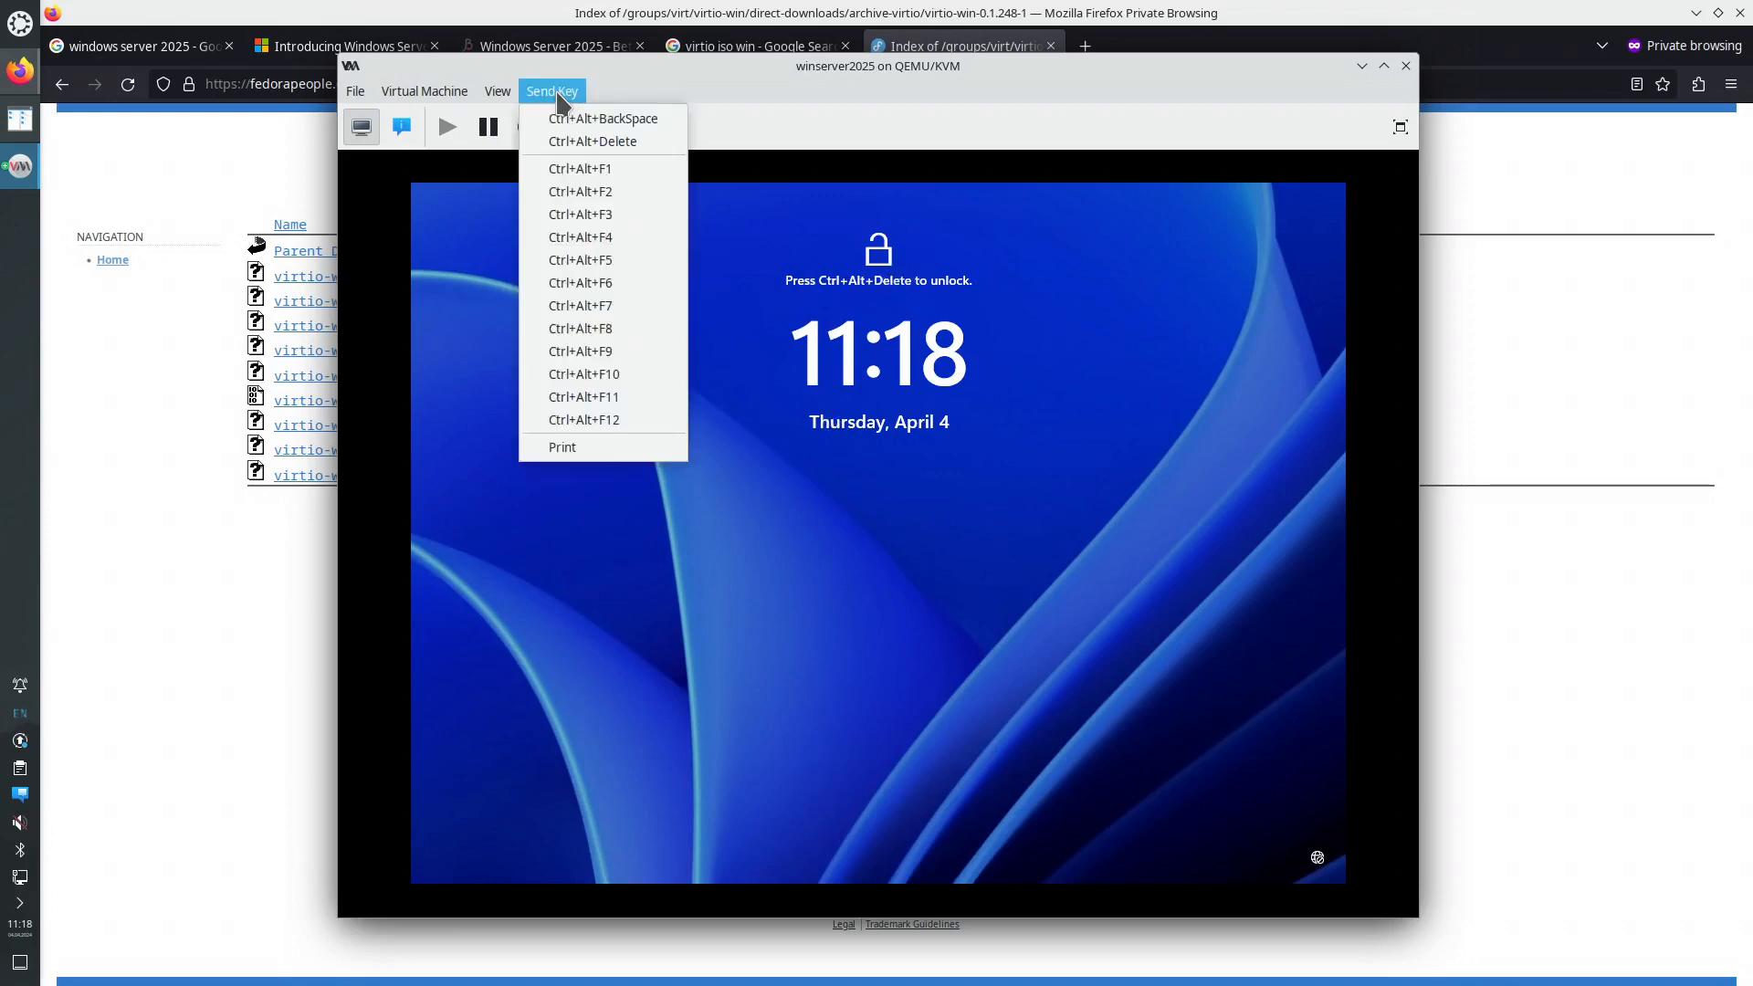
# - Send Ctrl+Alt+Delete and sign in as Administrator with the password
pyautogui.click(595, 142)
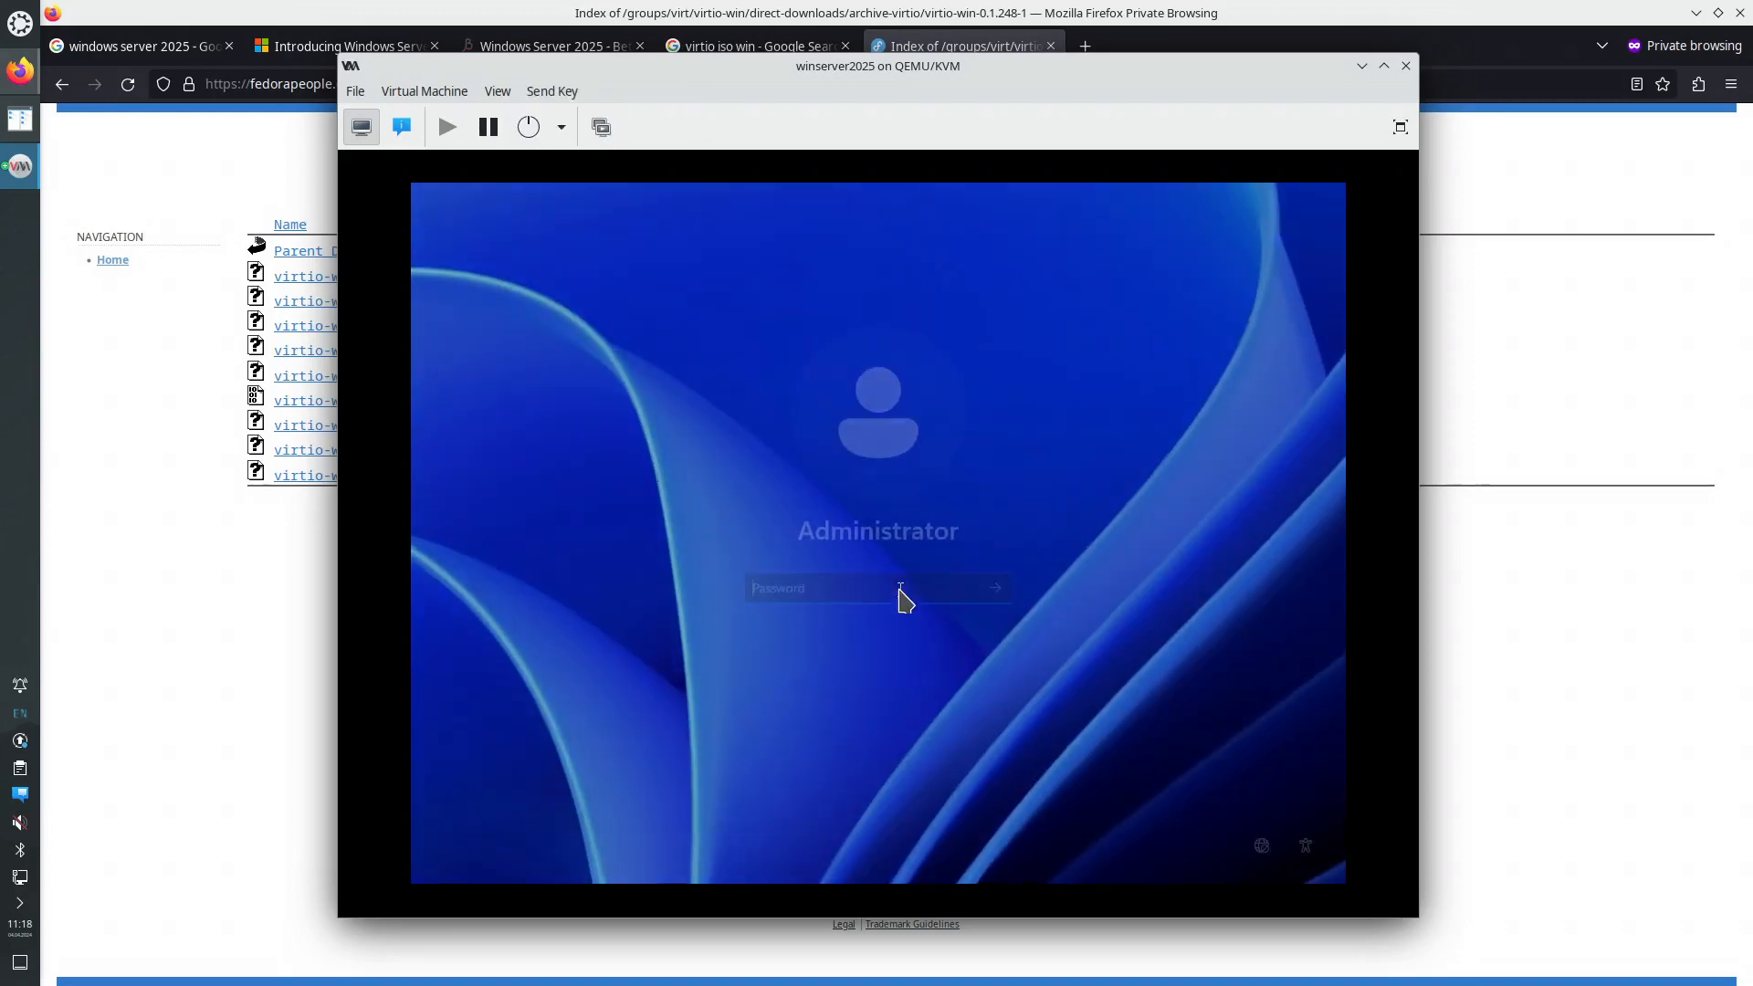
pyautogui.write('***')
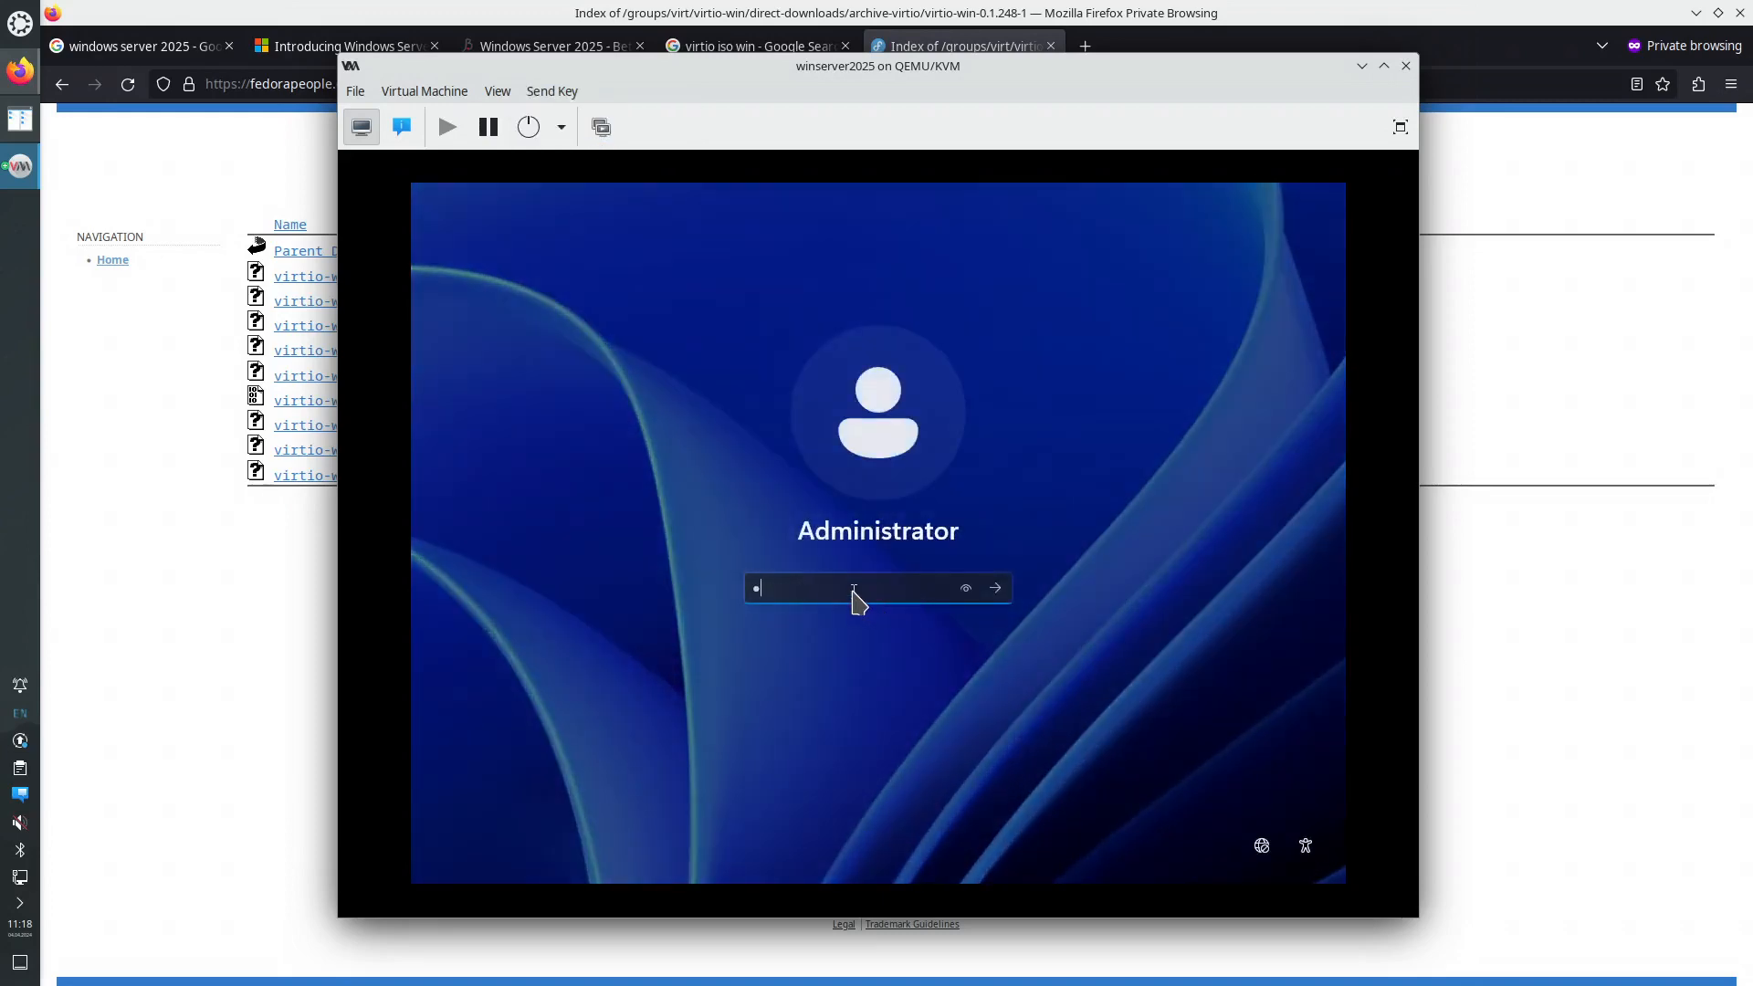
pyautogui.write('*****')
pyautogui.press('Return')
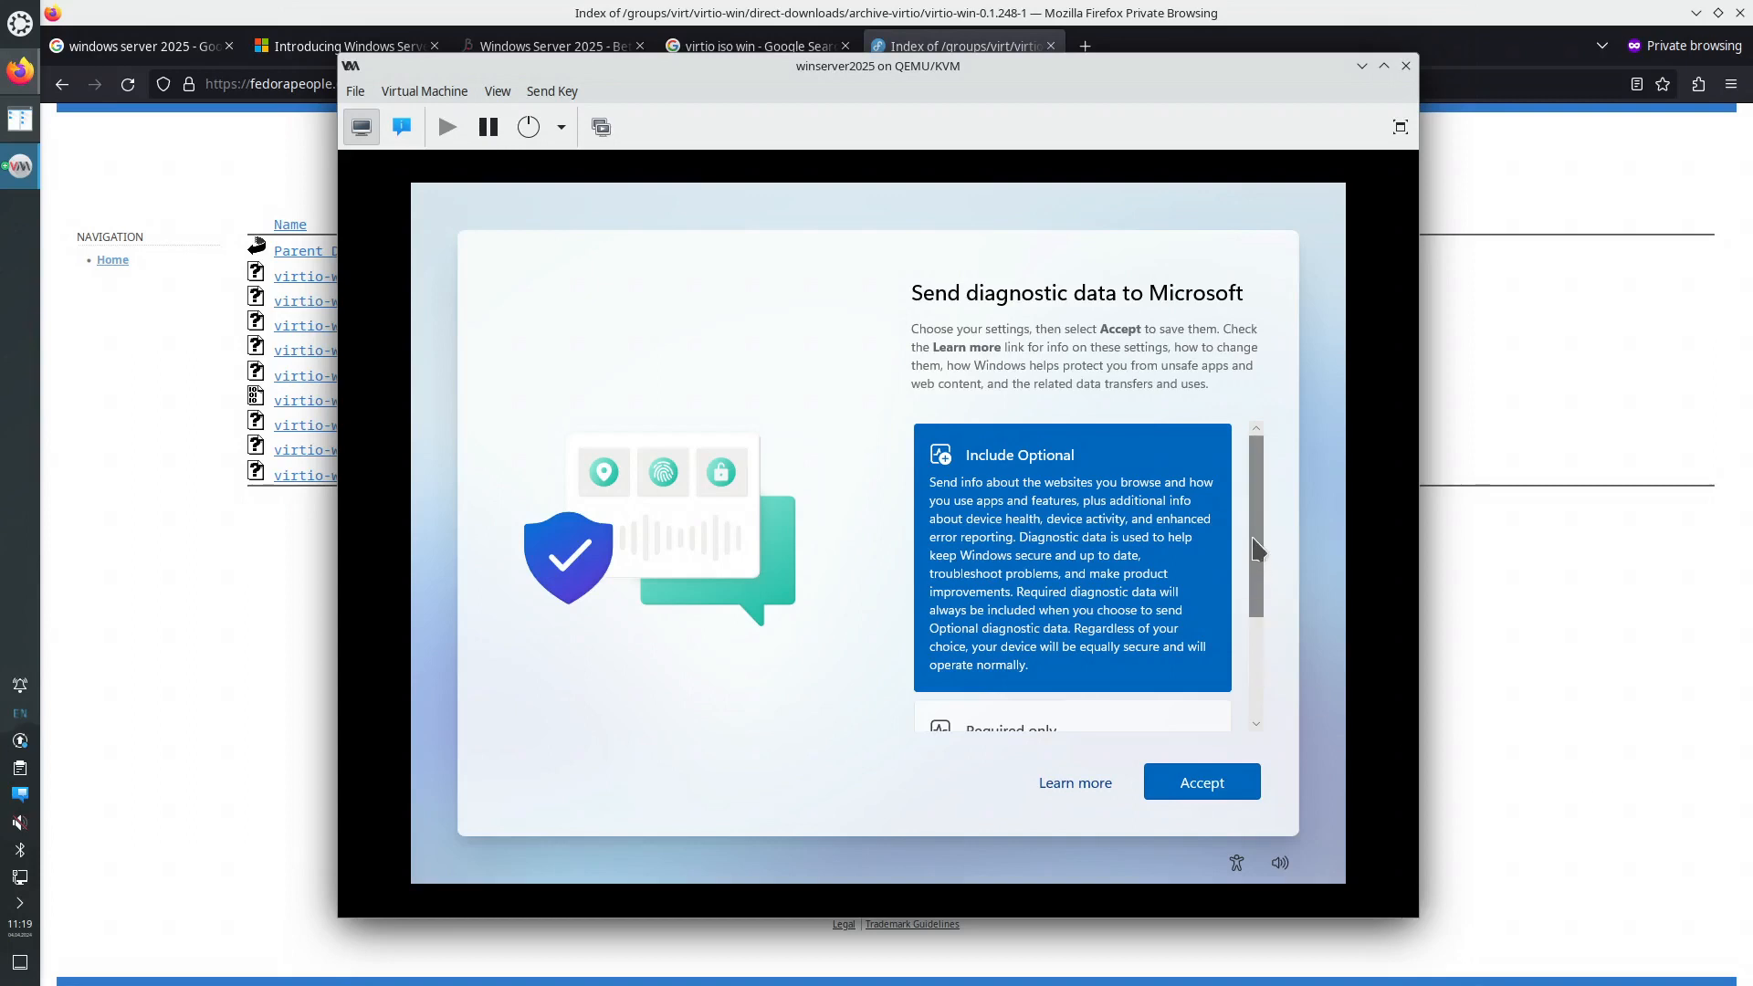
# - Choose 'Required only' diagnostic data and accept it
pyautogui.moveTo(1256, 547); pyautogui.dragTo(1246, 698)
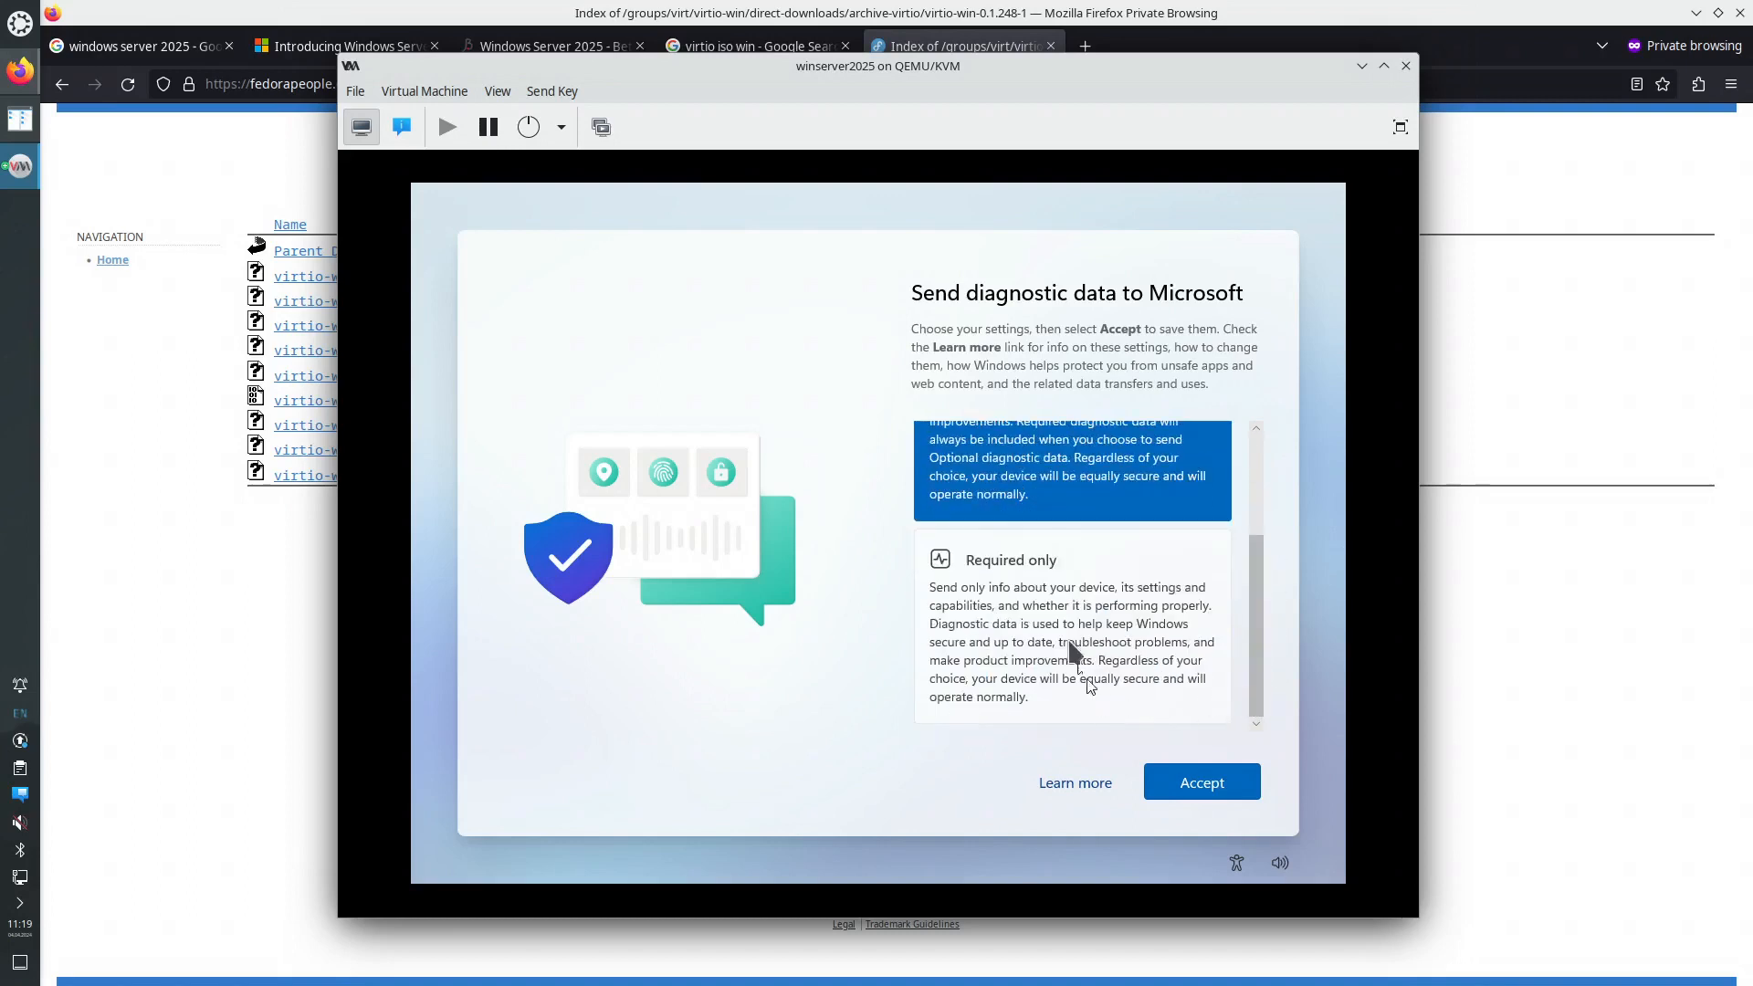
pyautogui.click(1040, 613)
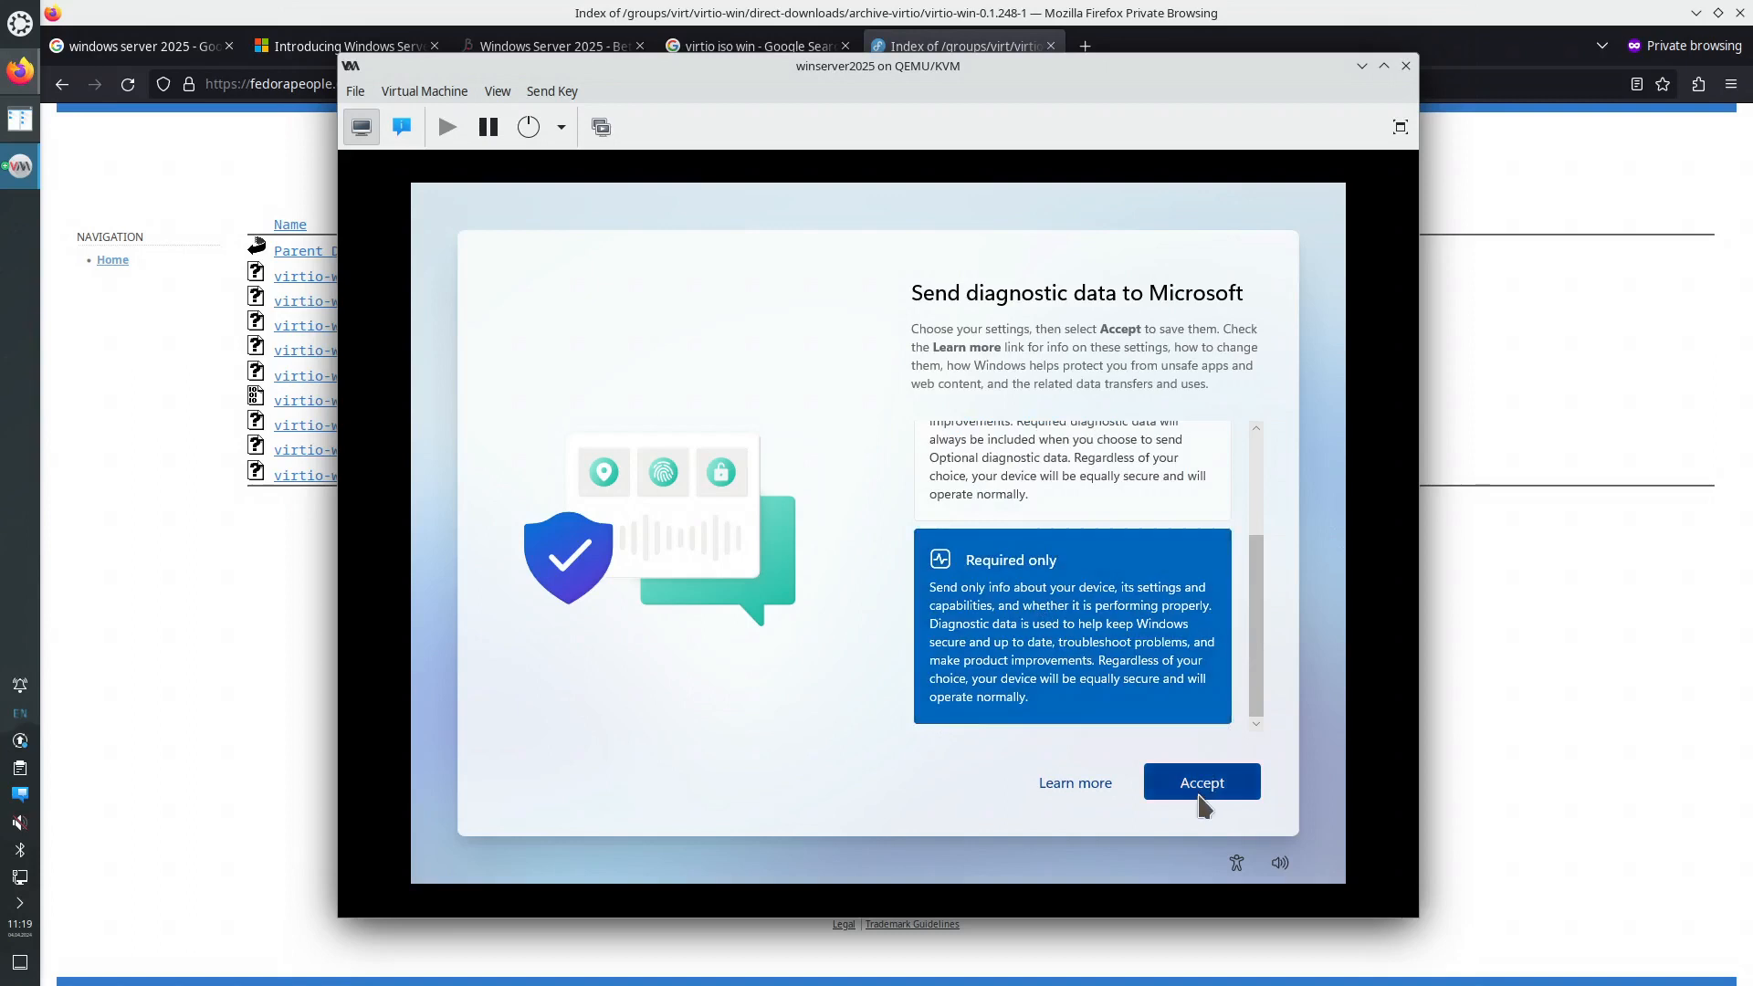
pyautogui.click(1201, 784)
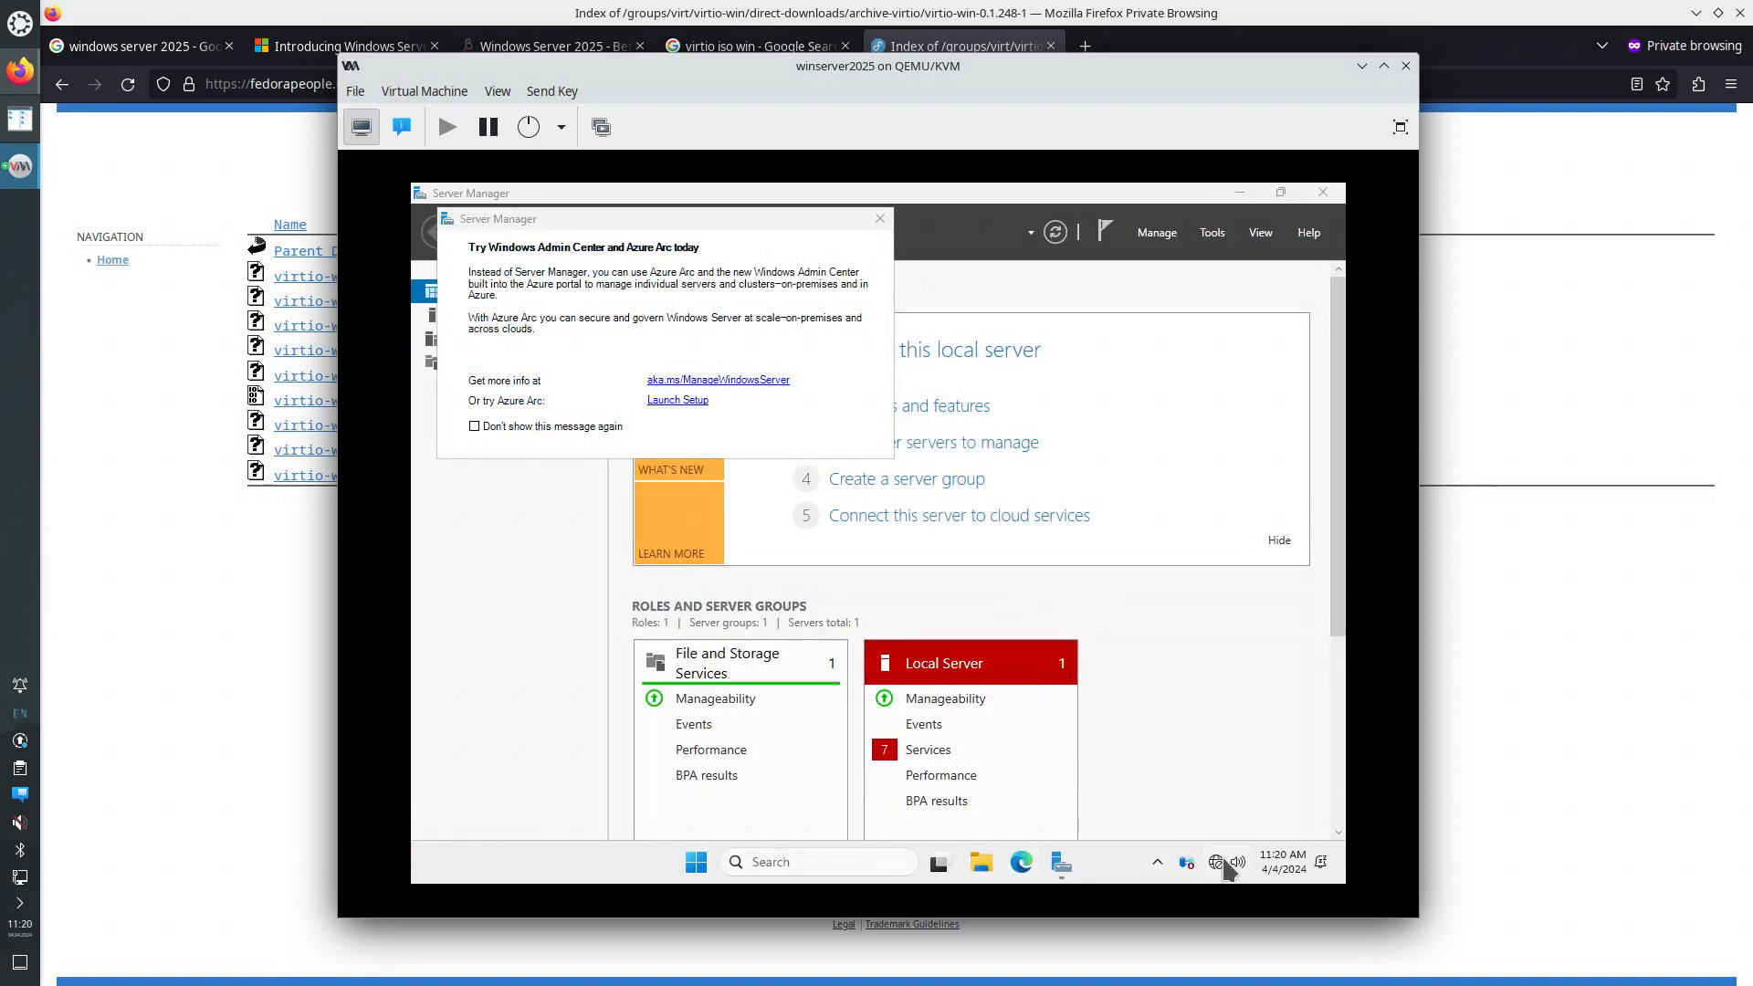
# - Tick 'Don't show this message again' on the Azure Arc pop-up and close it
pyautogui.moveTo(1223, 861)
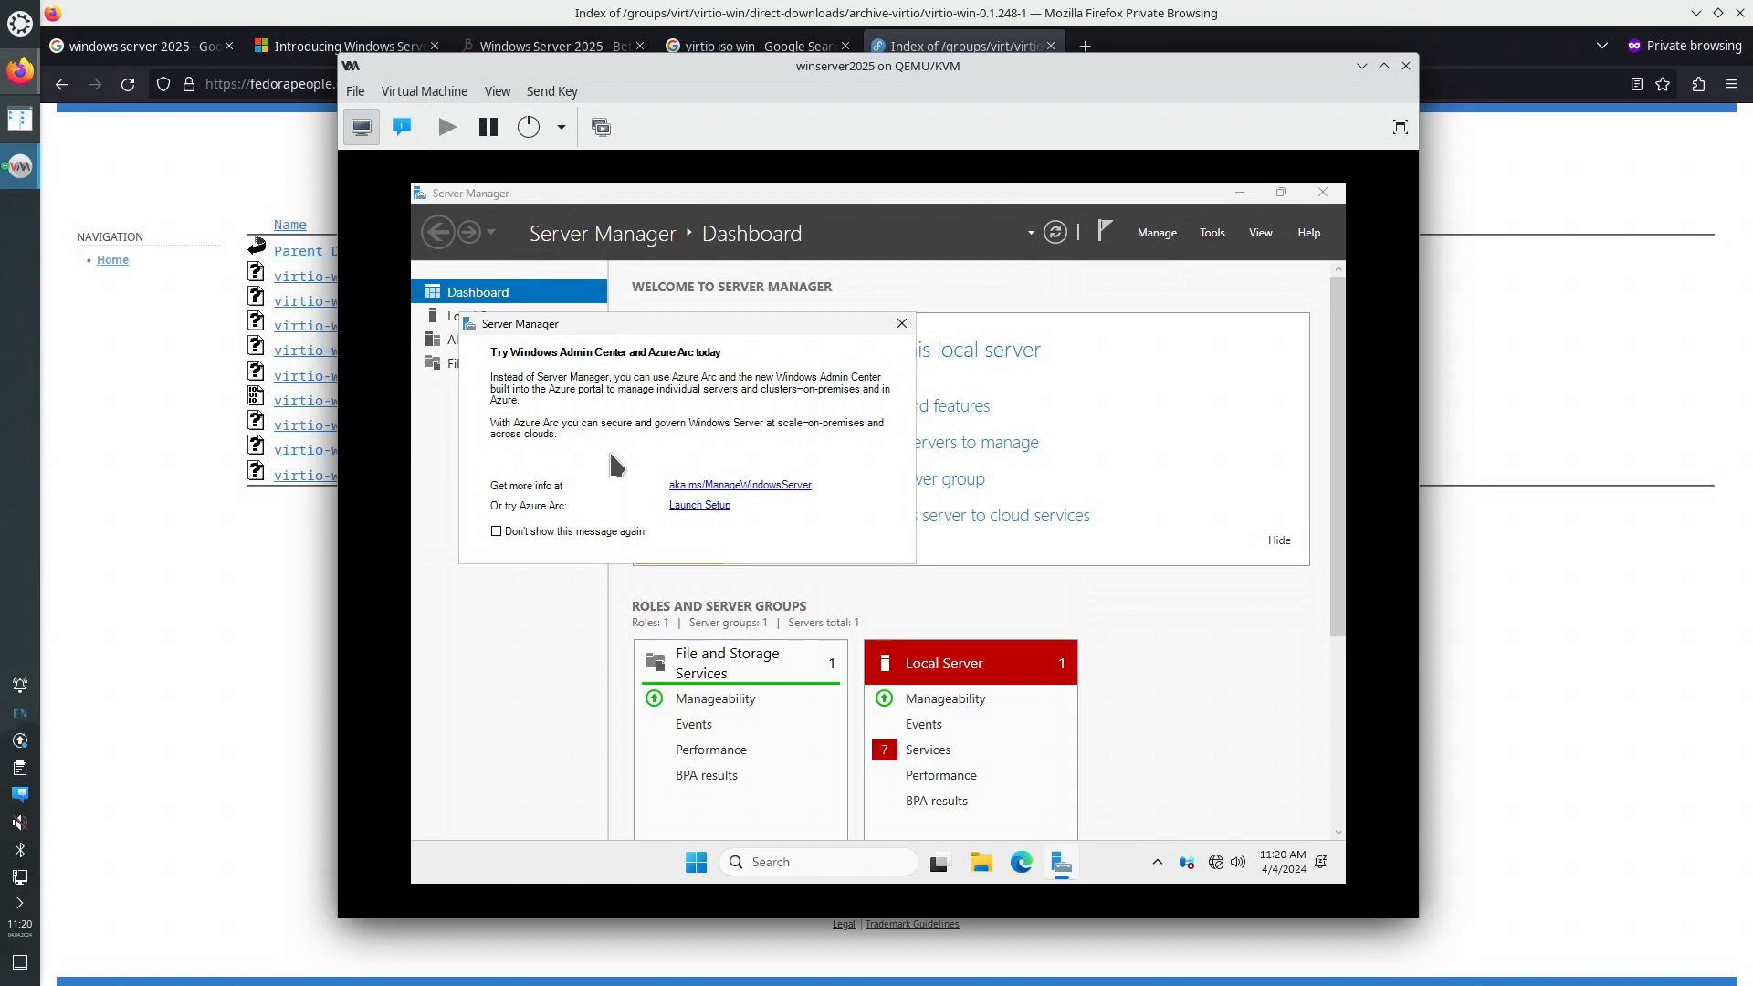
pyautogui.click(612, 534)
pyautogui.click(902, 324)
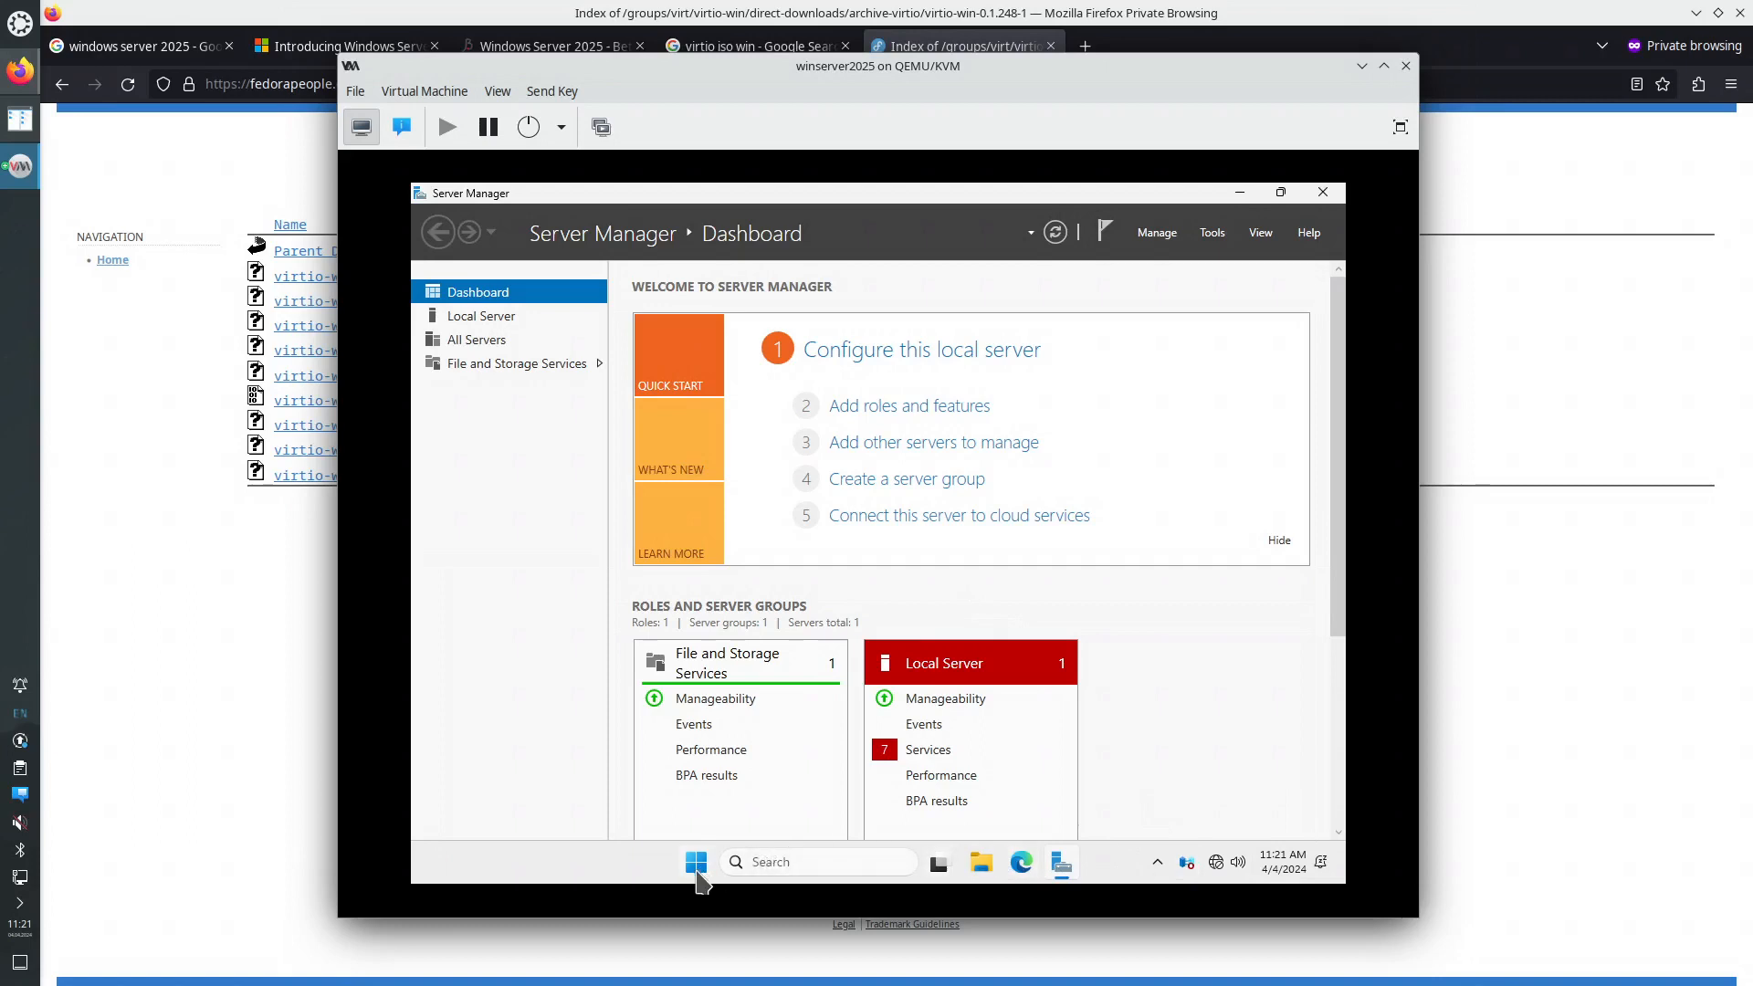
# - In File Explorer, browse CD Drive (D:) and the virtio-win-0.1.248 CD Drive (E:)
pyautogui.click(983, 865)
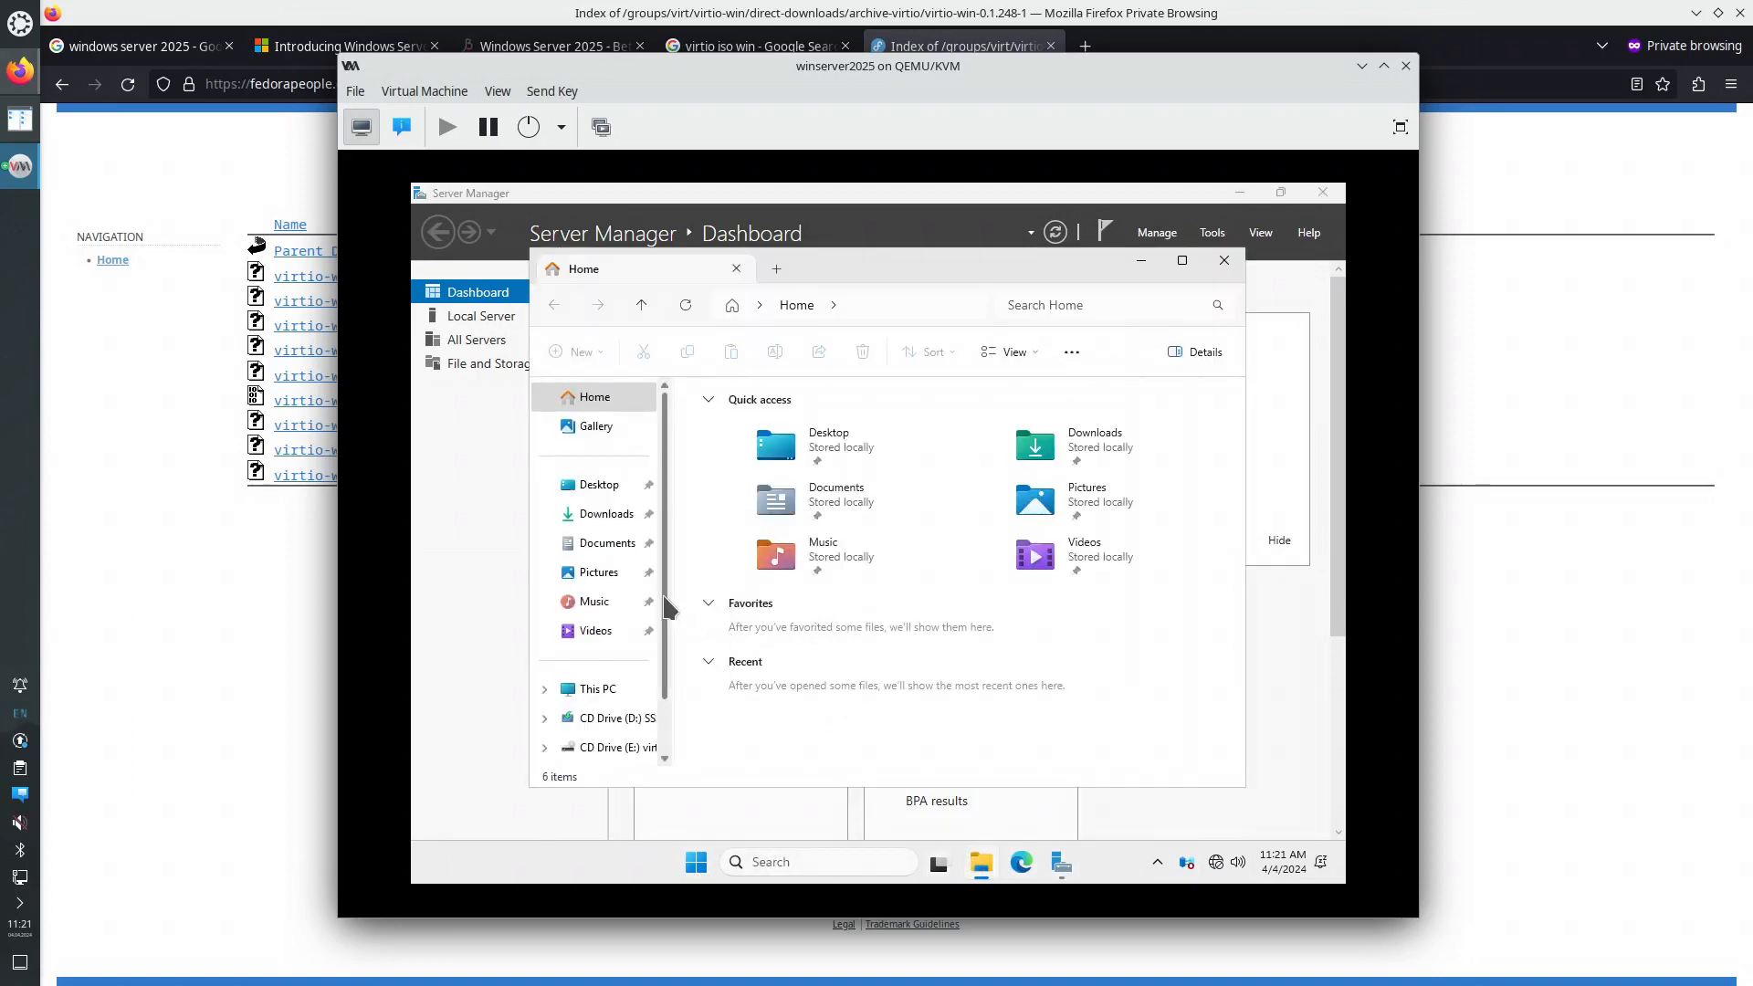
pyautogui.scroll(-1, 665, 621)
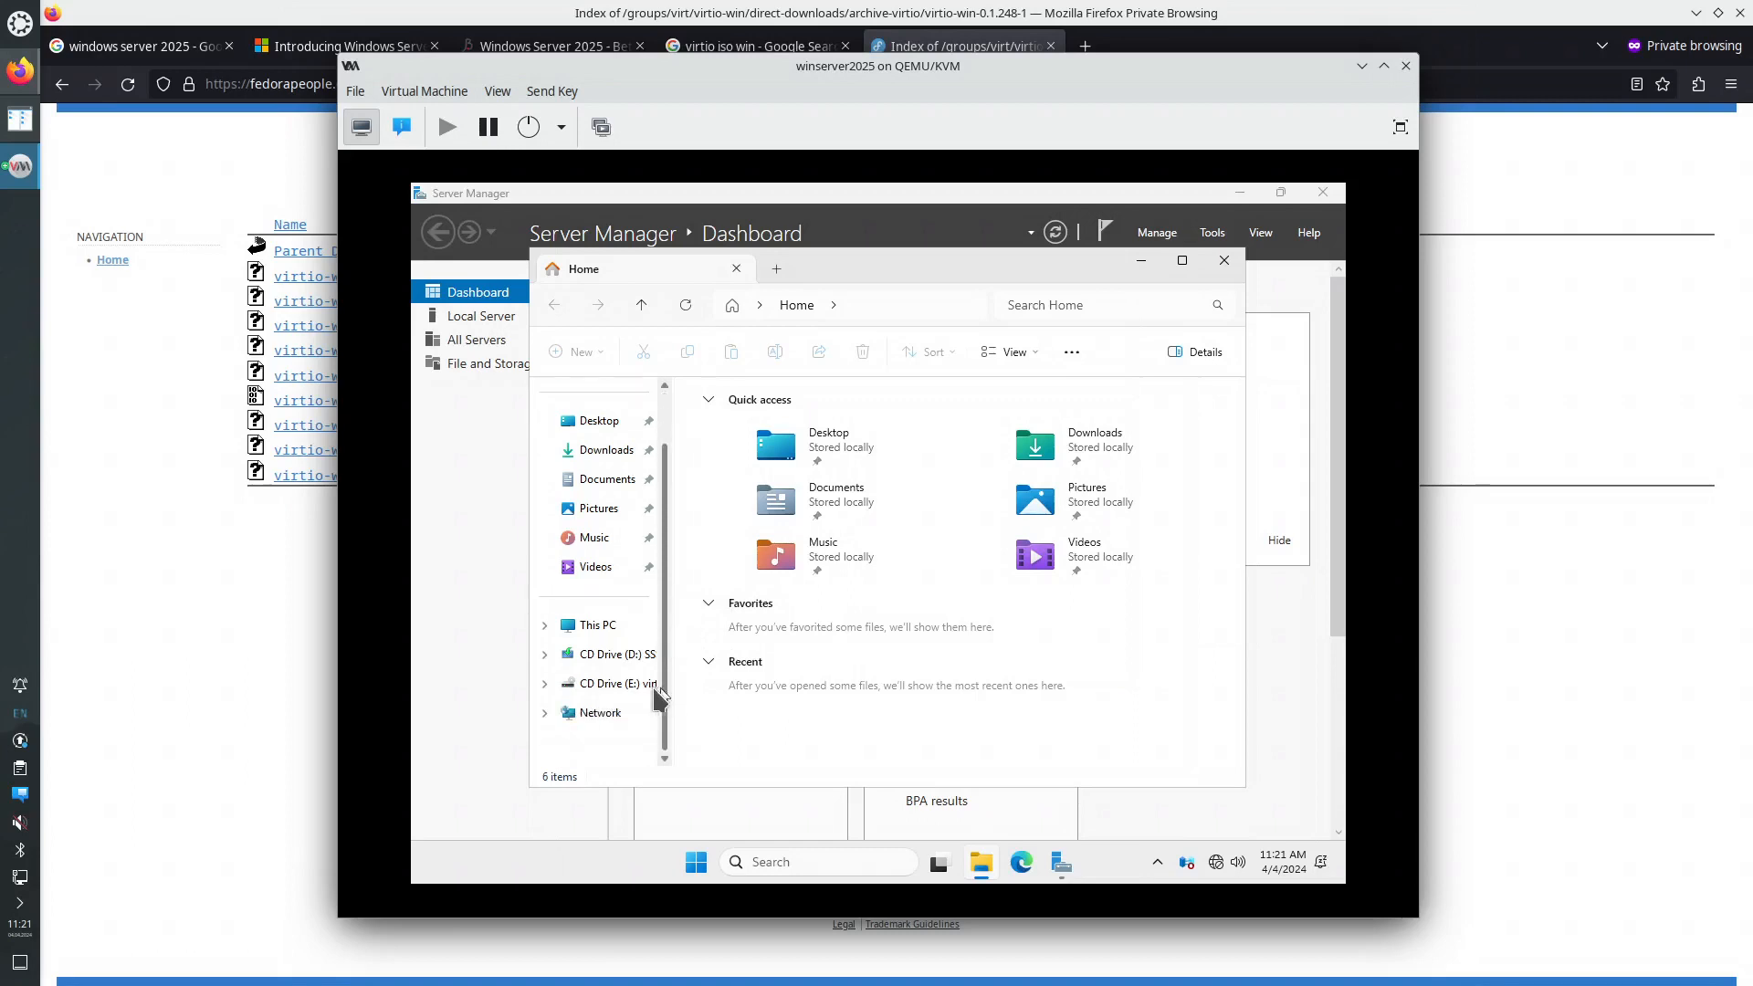
pyautogui.click(611, 654)
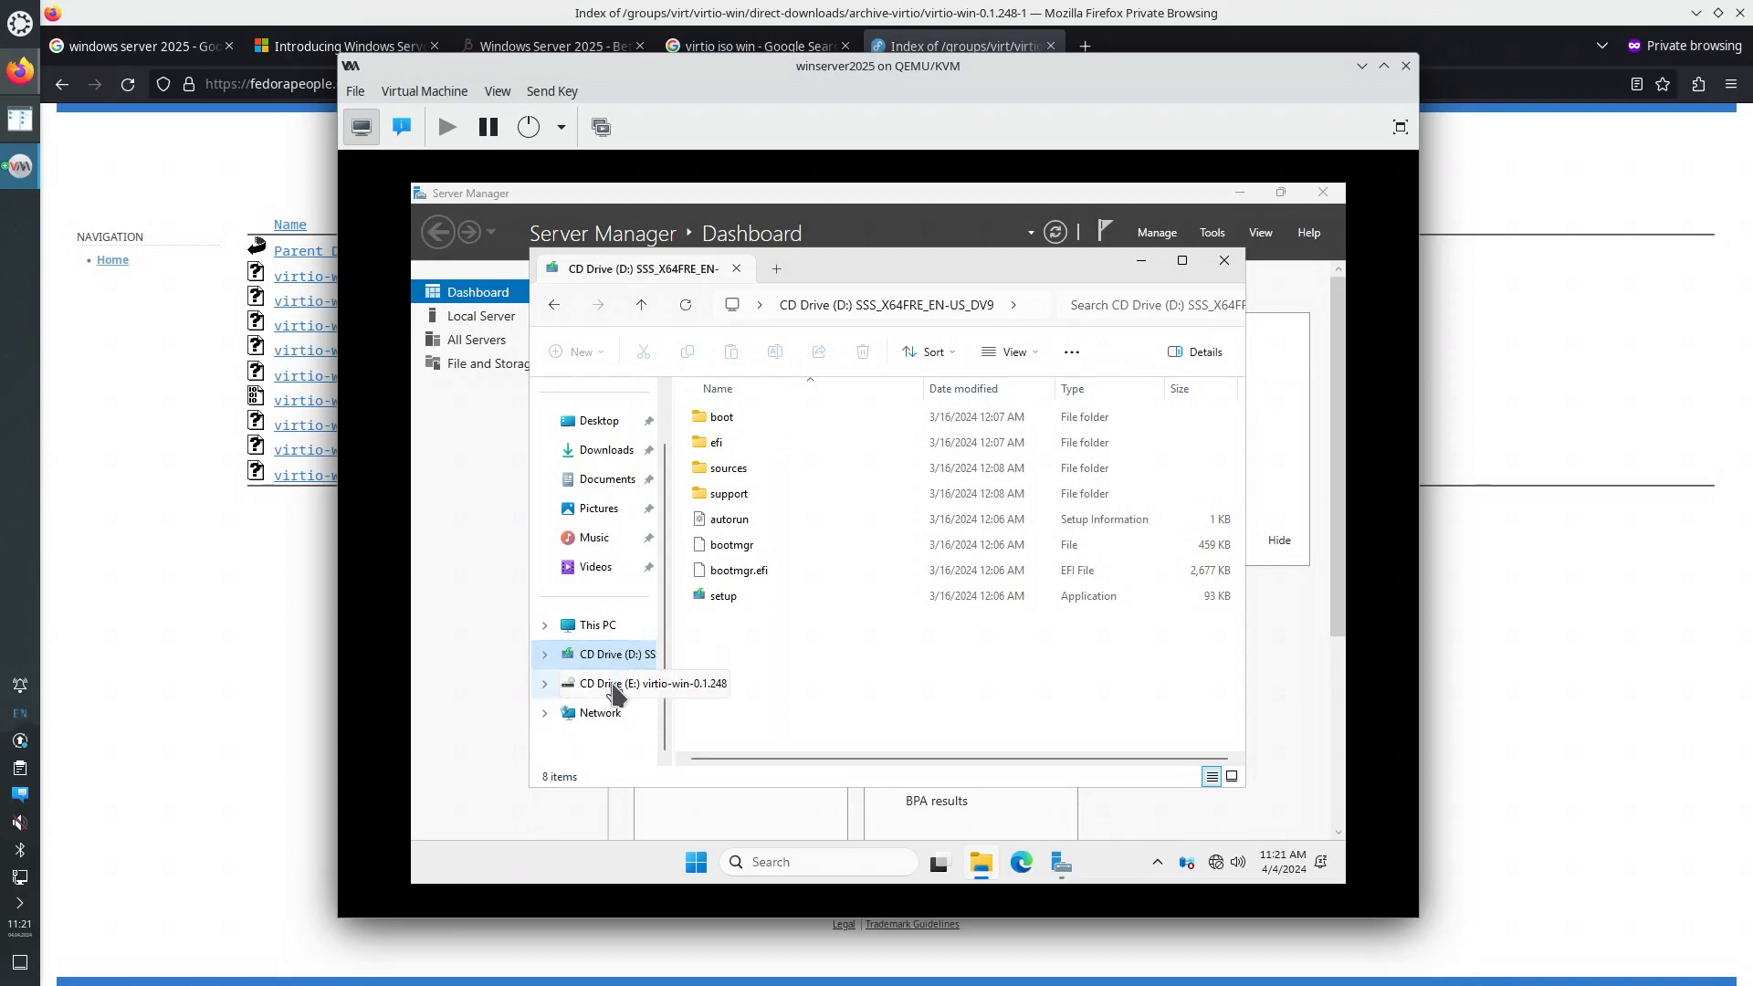
pyautogui.click(614, 684)
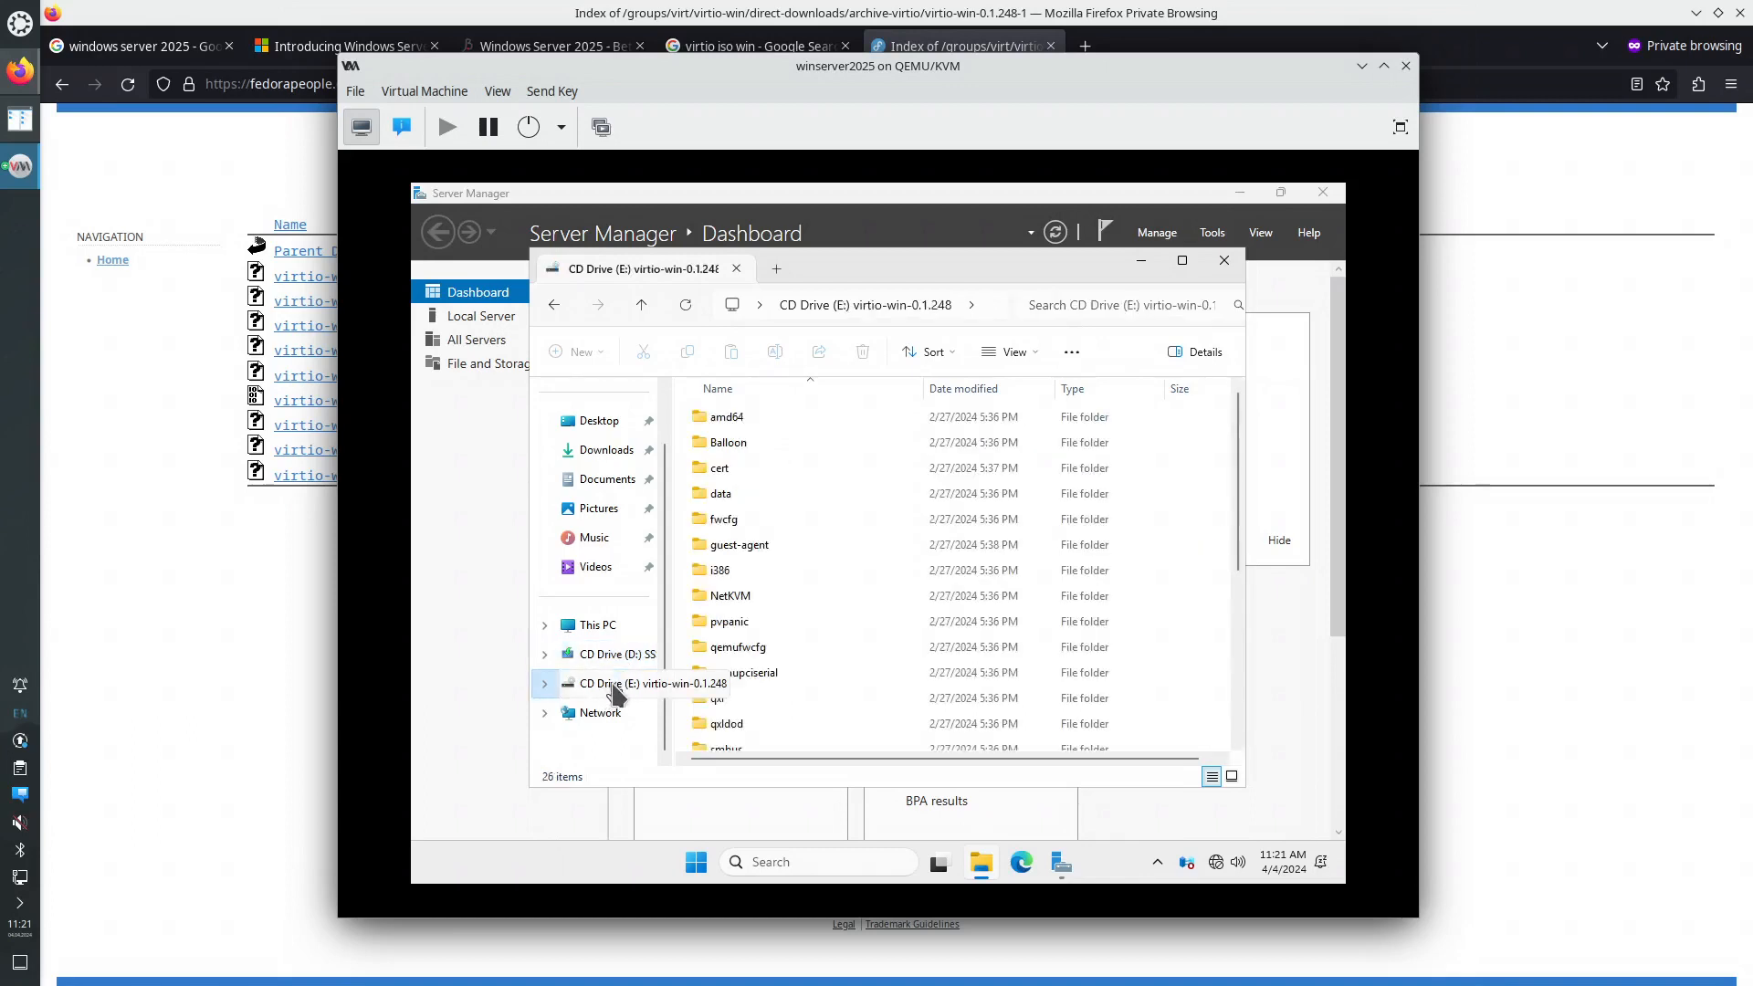
# - In Device Manager, update the Ethernet Controller driver from CD Drive (E:) to the Red Hat VirtIO Ethernet Adapter
pyautogui.rightClick(693, 867)
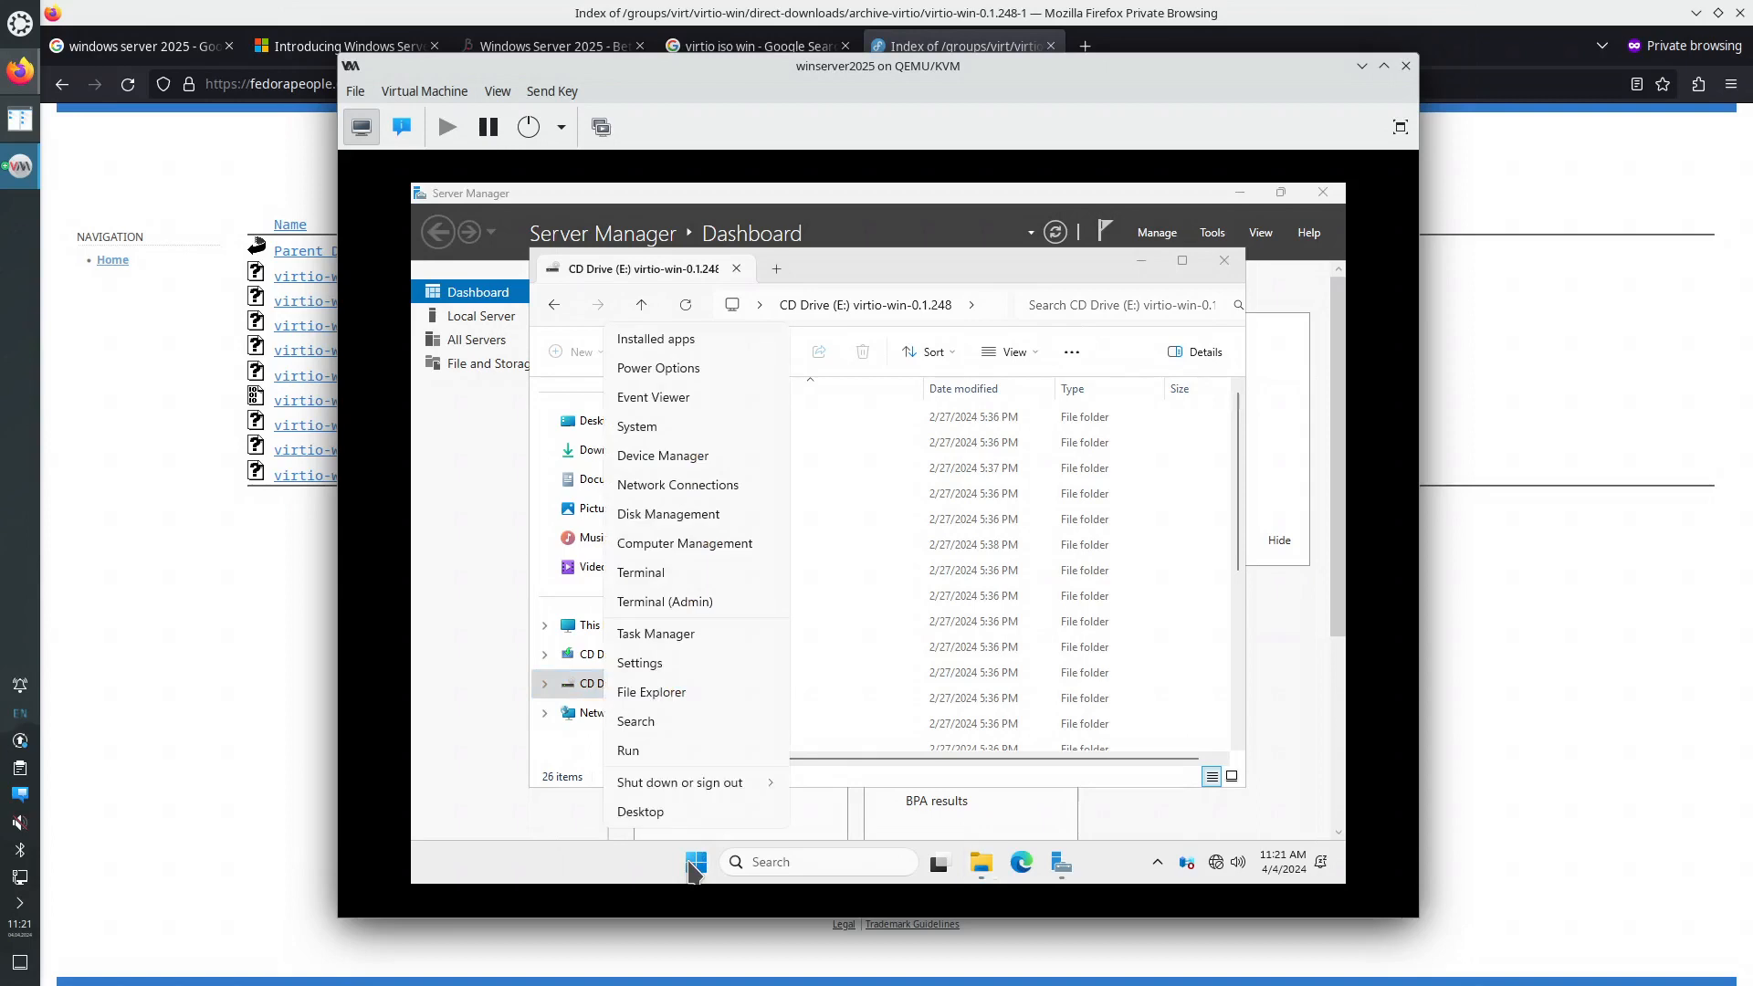
pyautogui.click(682, 456)
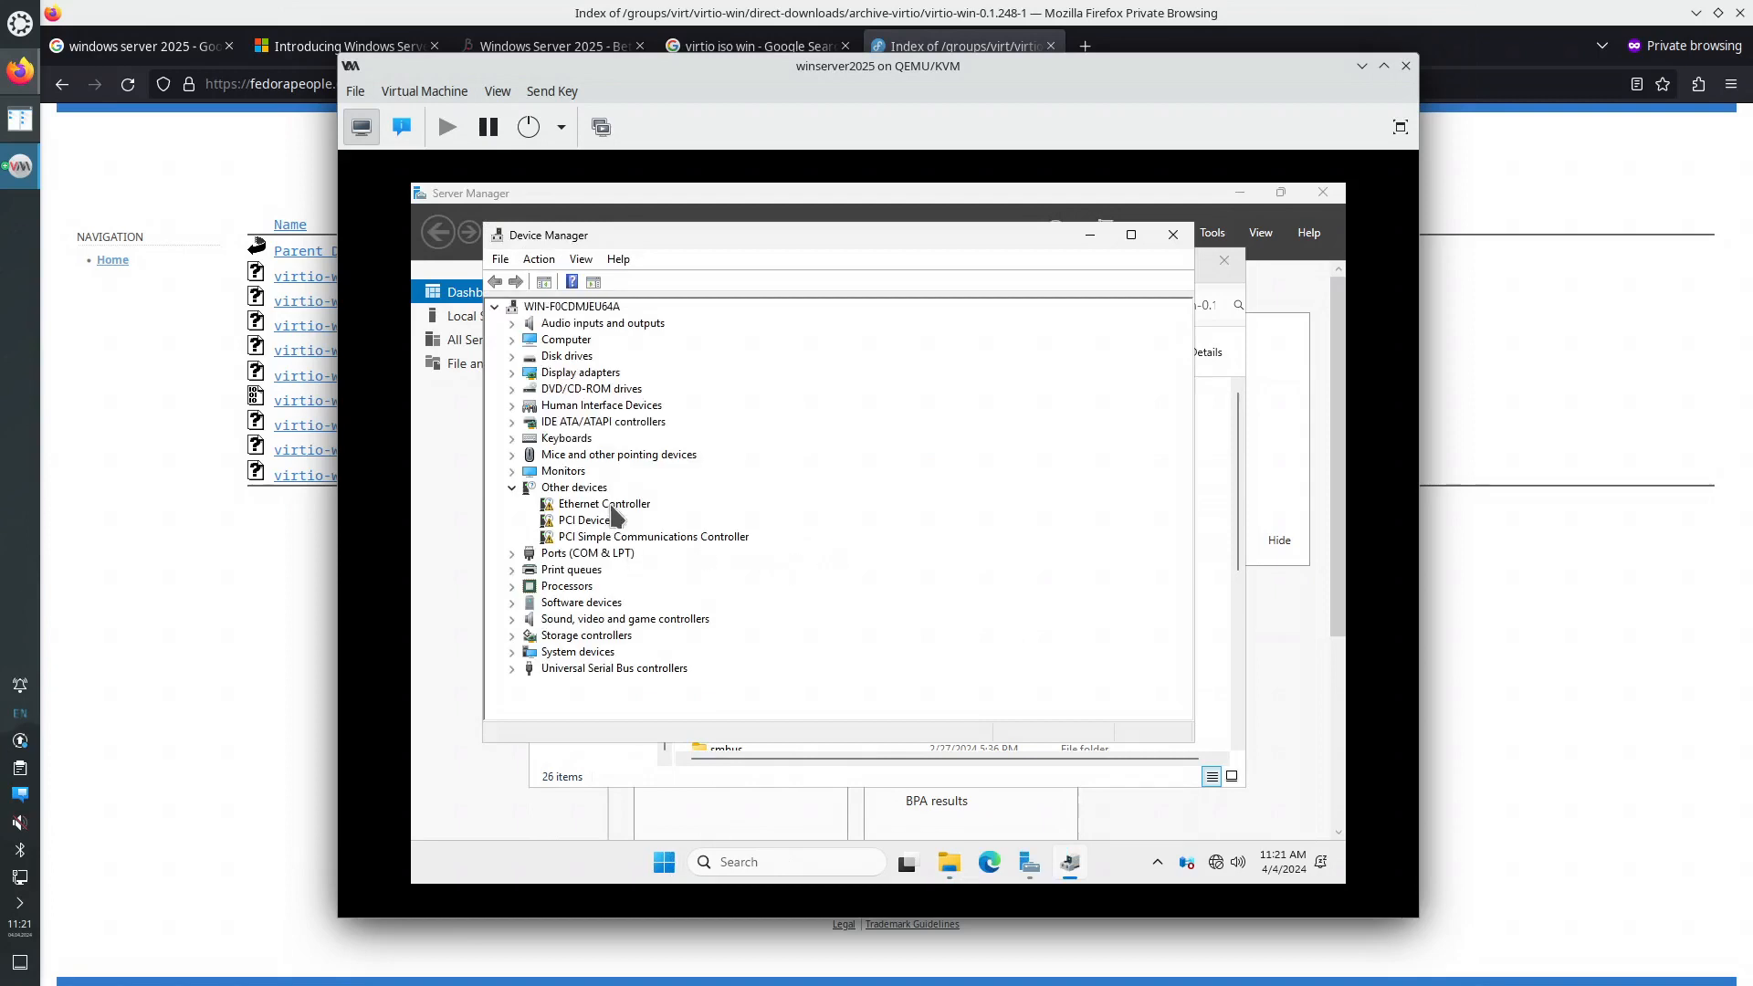
pyautogui.rightClick(613, 517)
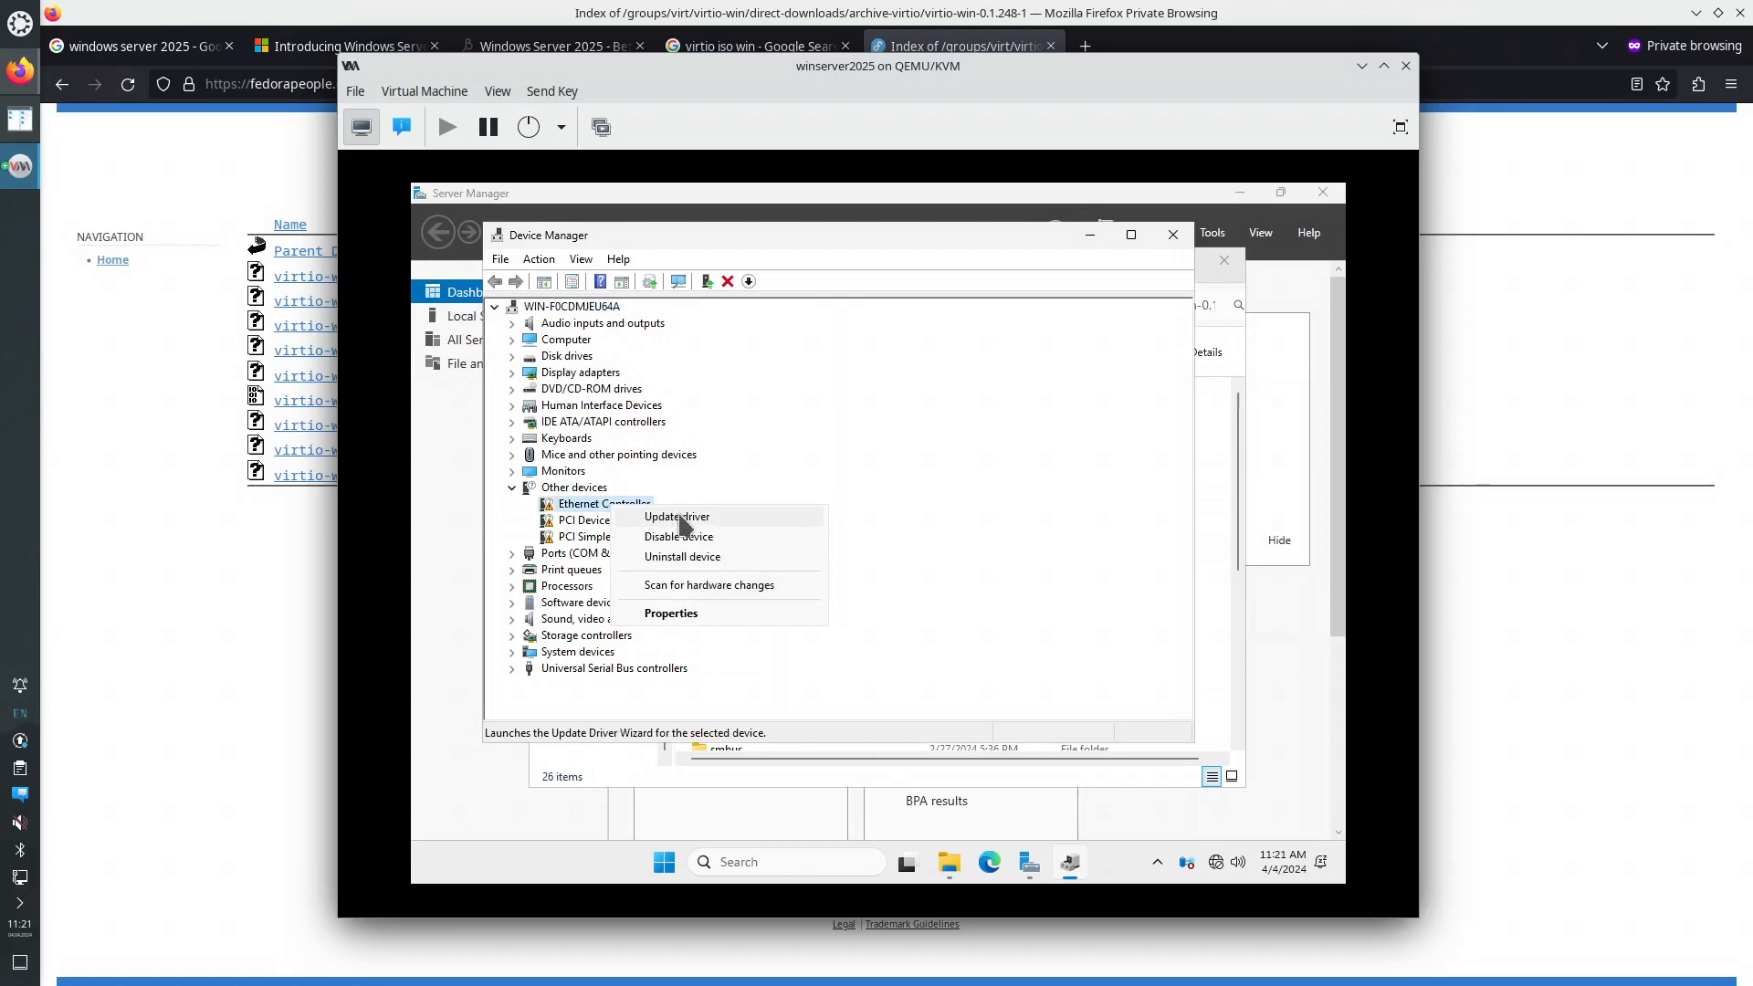
pyautogui.click(701, 517)
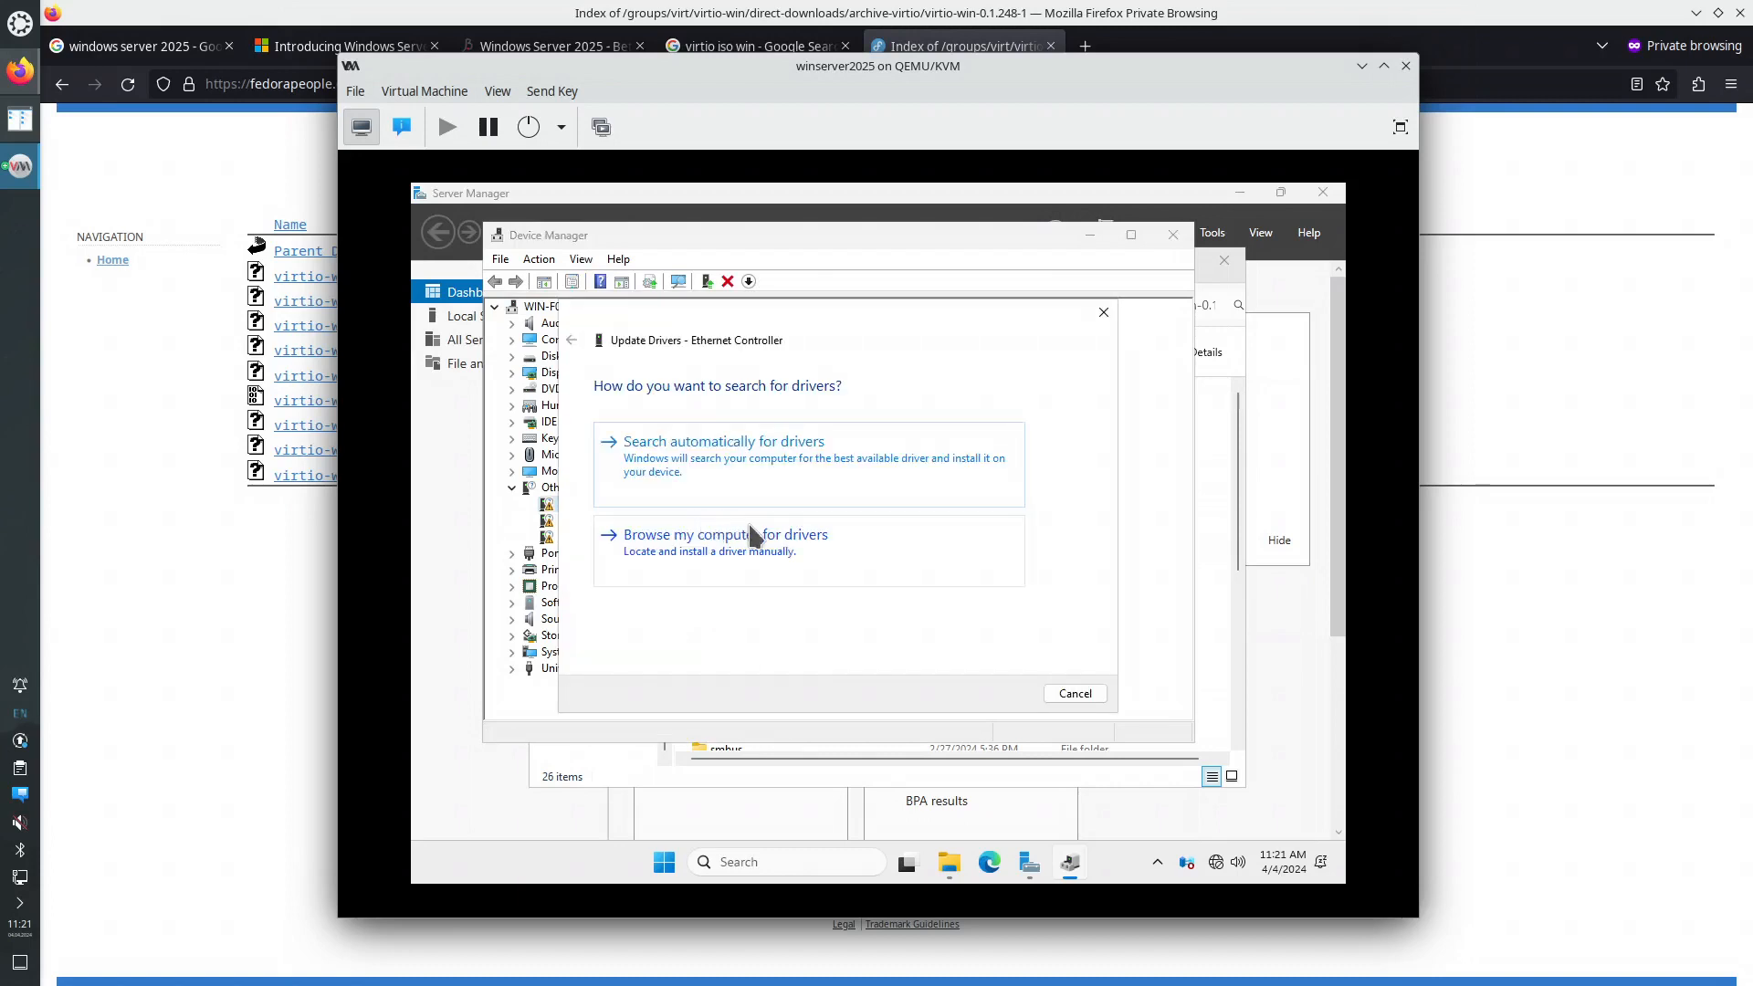
pyautogui.click(751, 553)
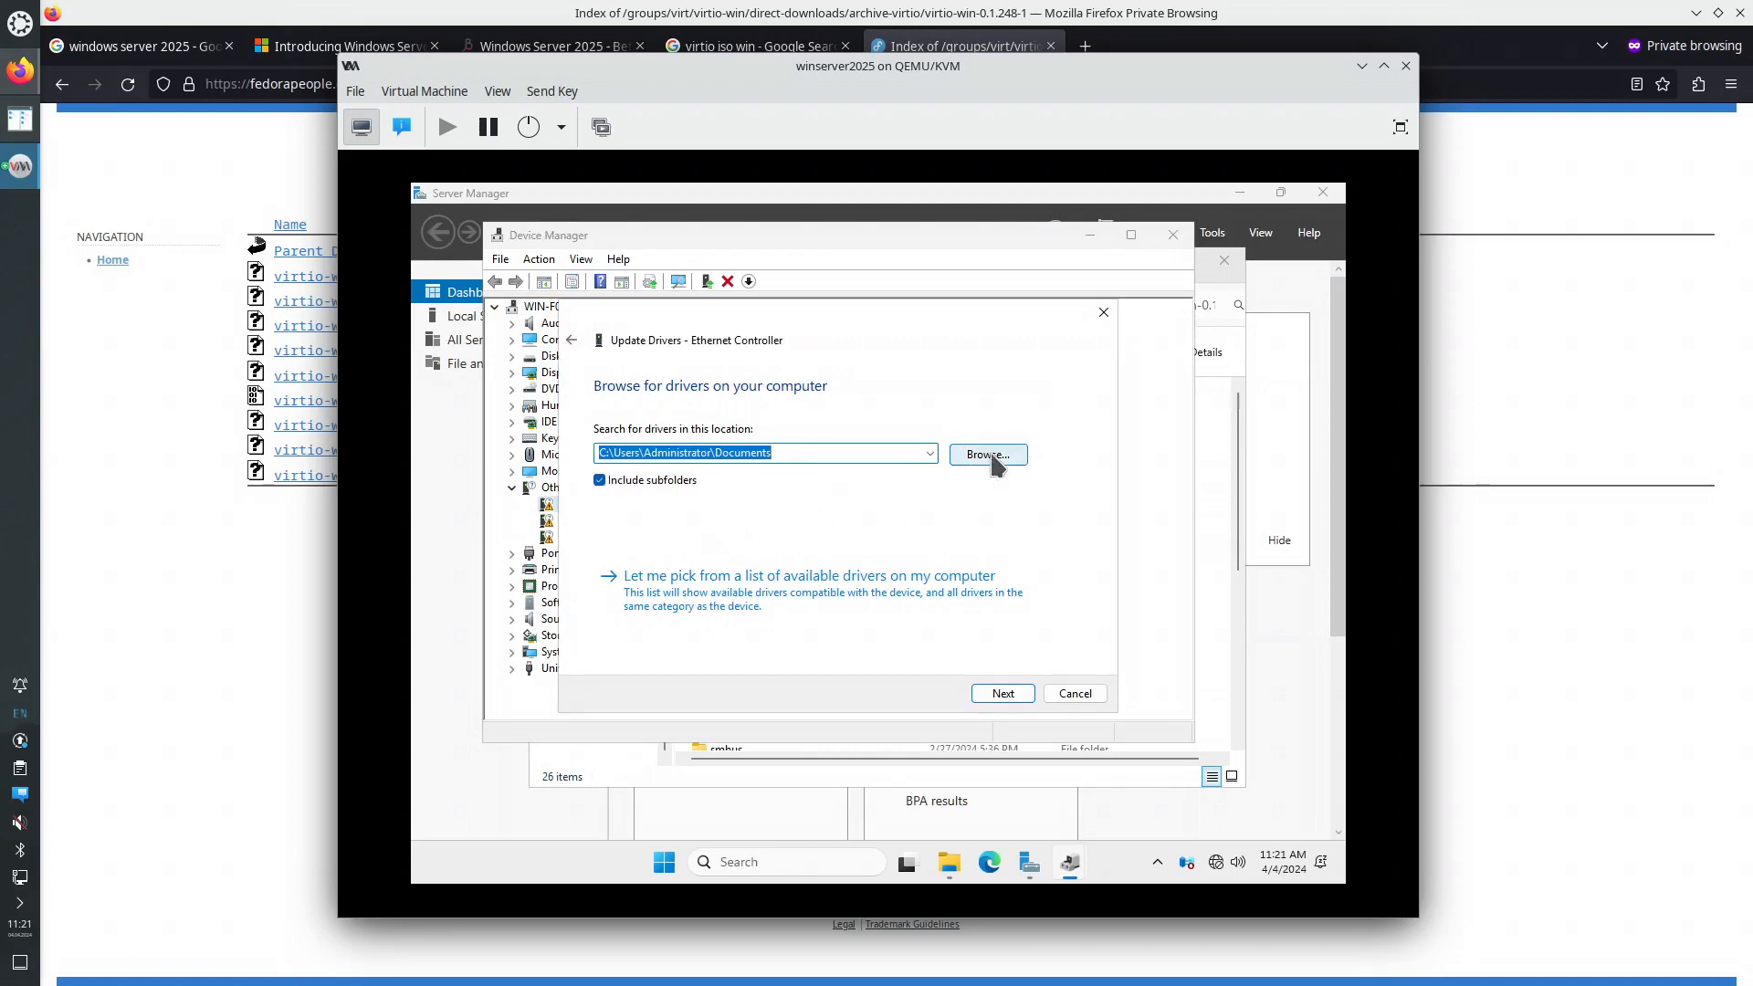
pyautogui.click(994, 463)
pyautogui.scroll(-2, 996, 518)
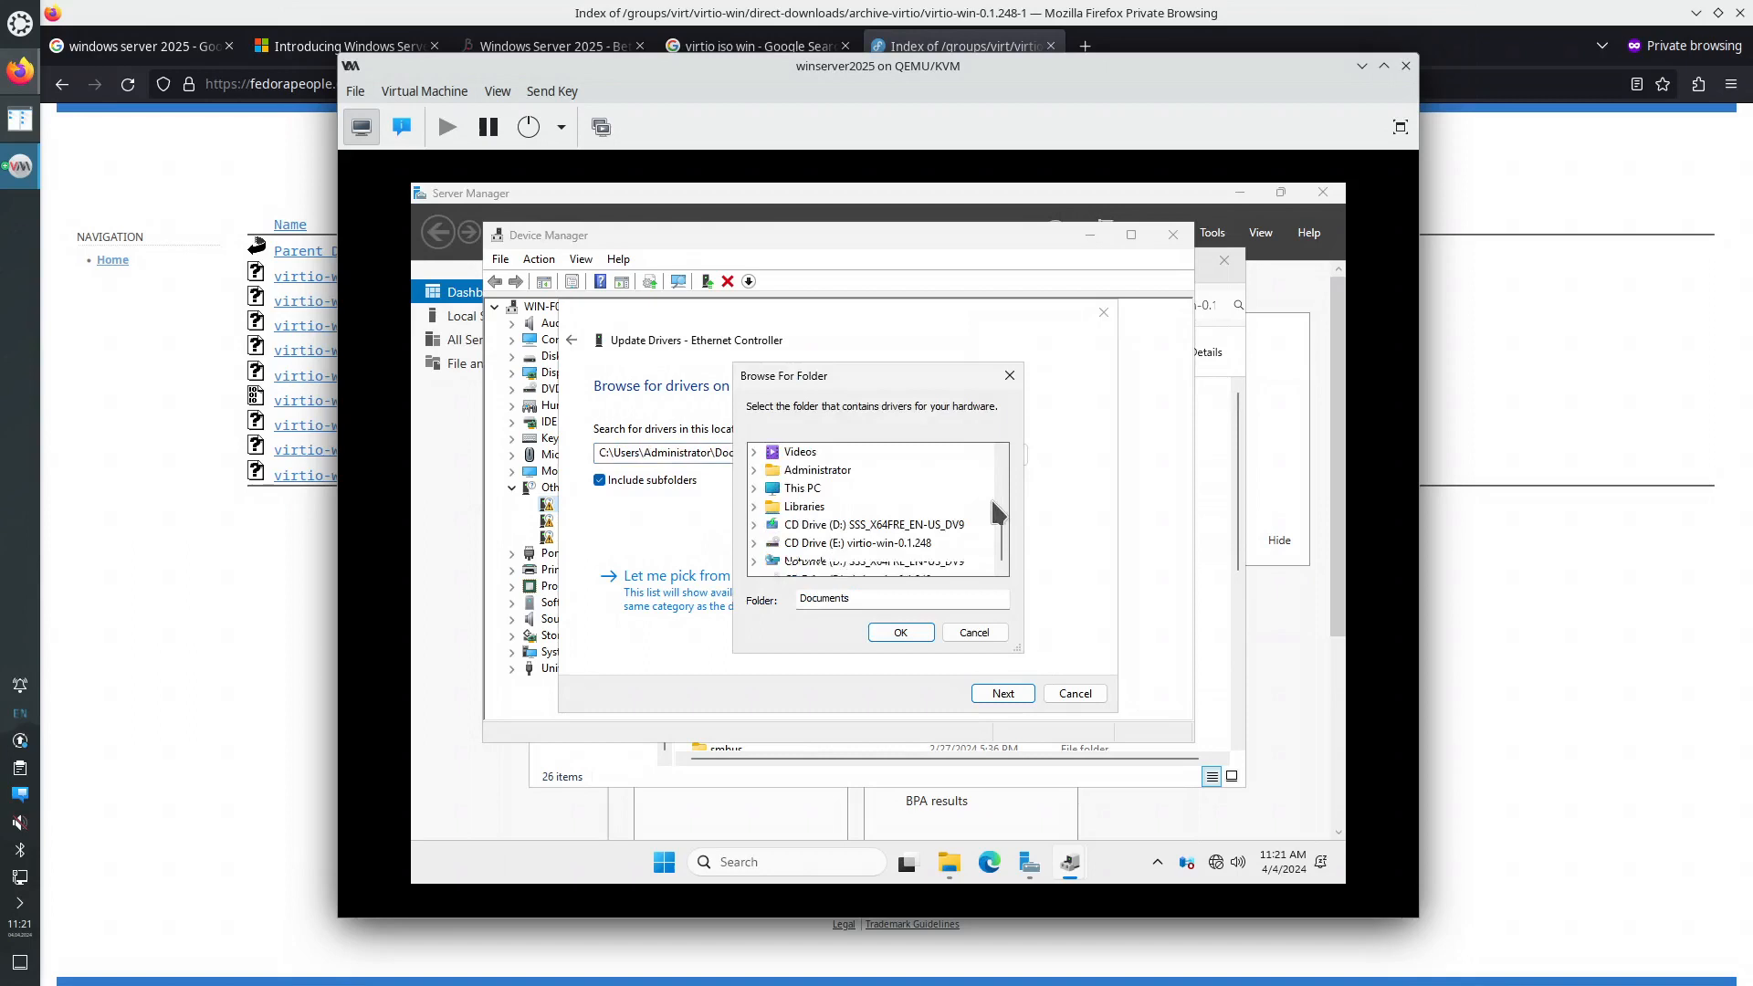
pyautogui.doubleClick(826, 543)
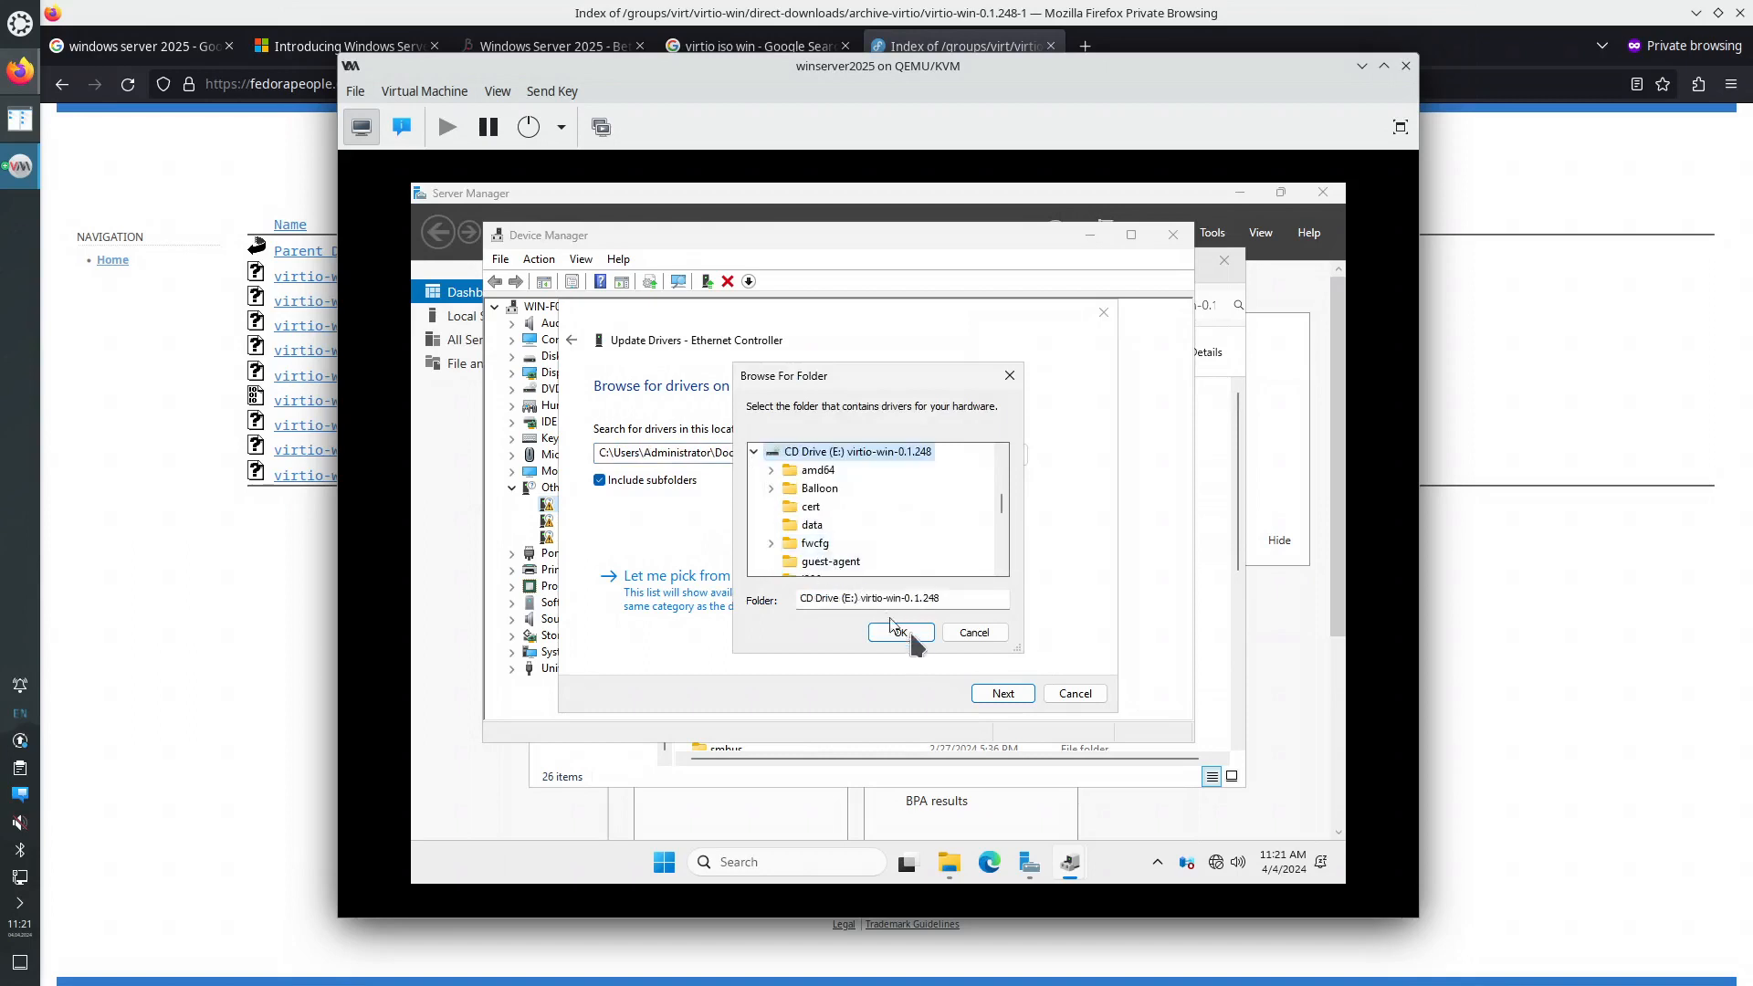
pyautogui.click(908, 634)
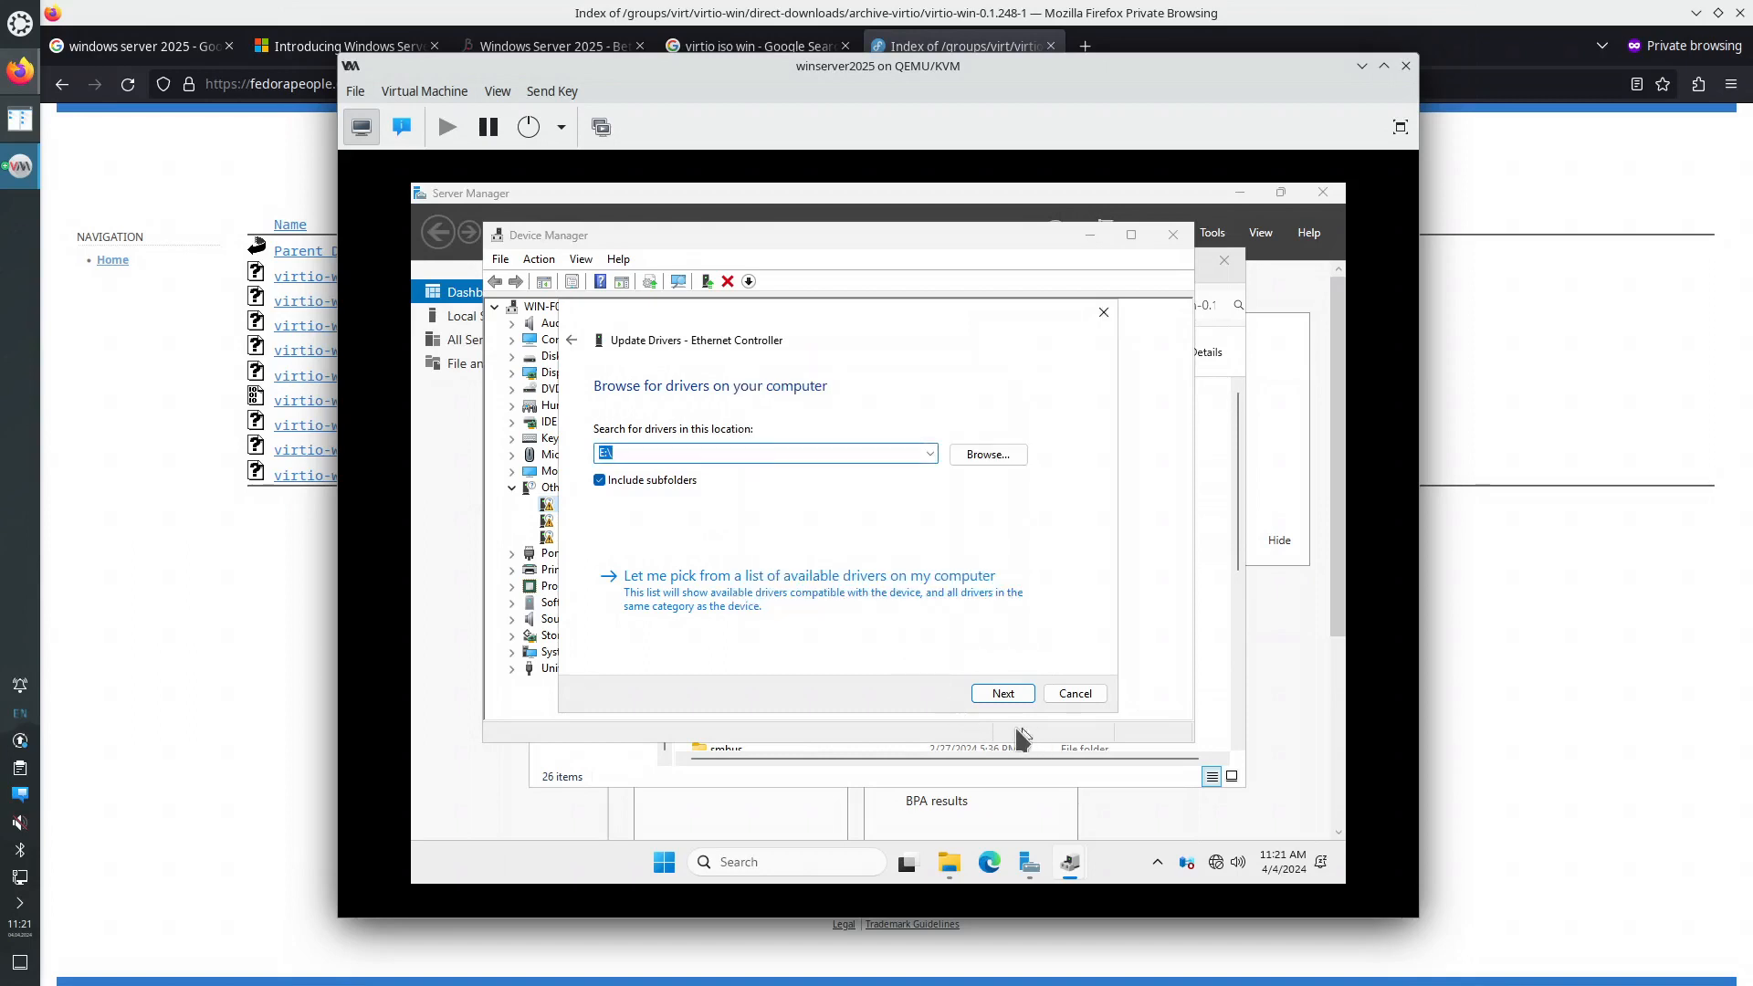
pyautogui.click(1003, 696)
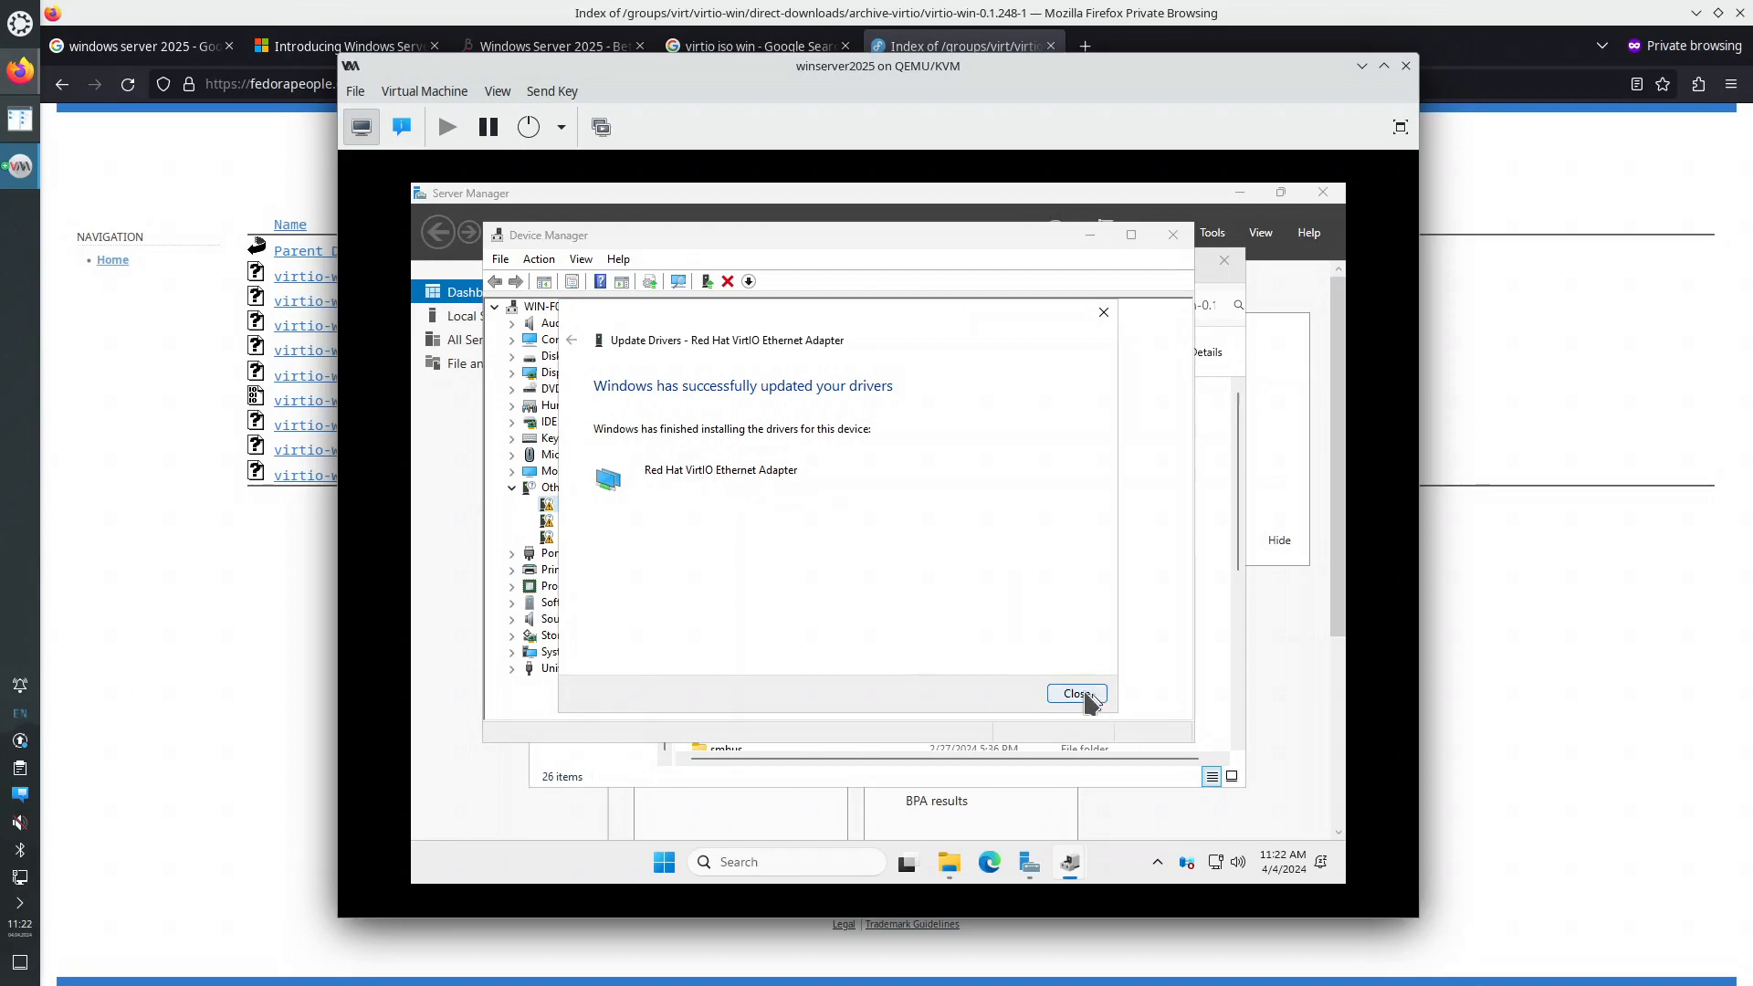
pyautogui.click(1086, 696)
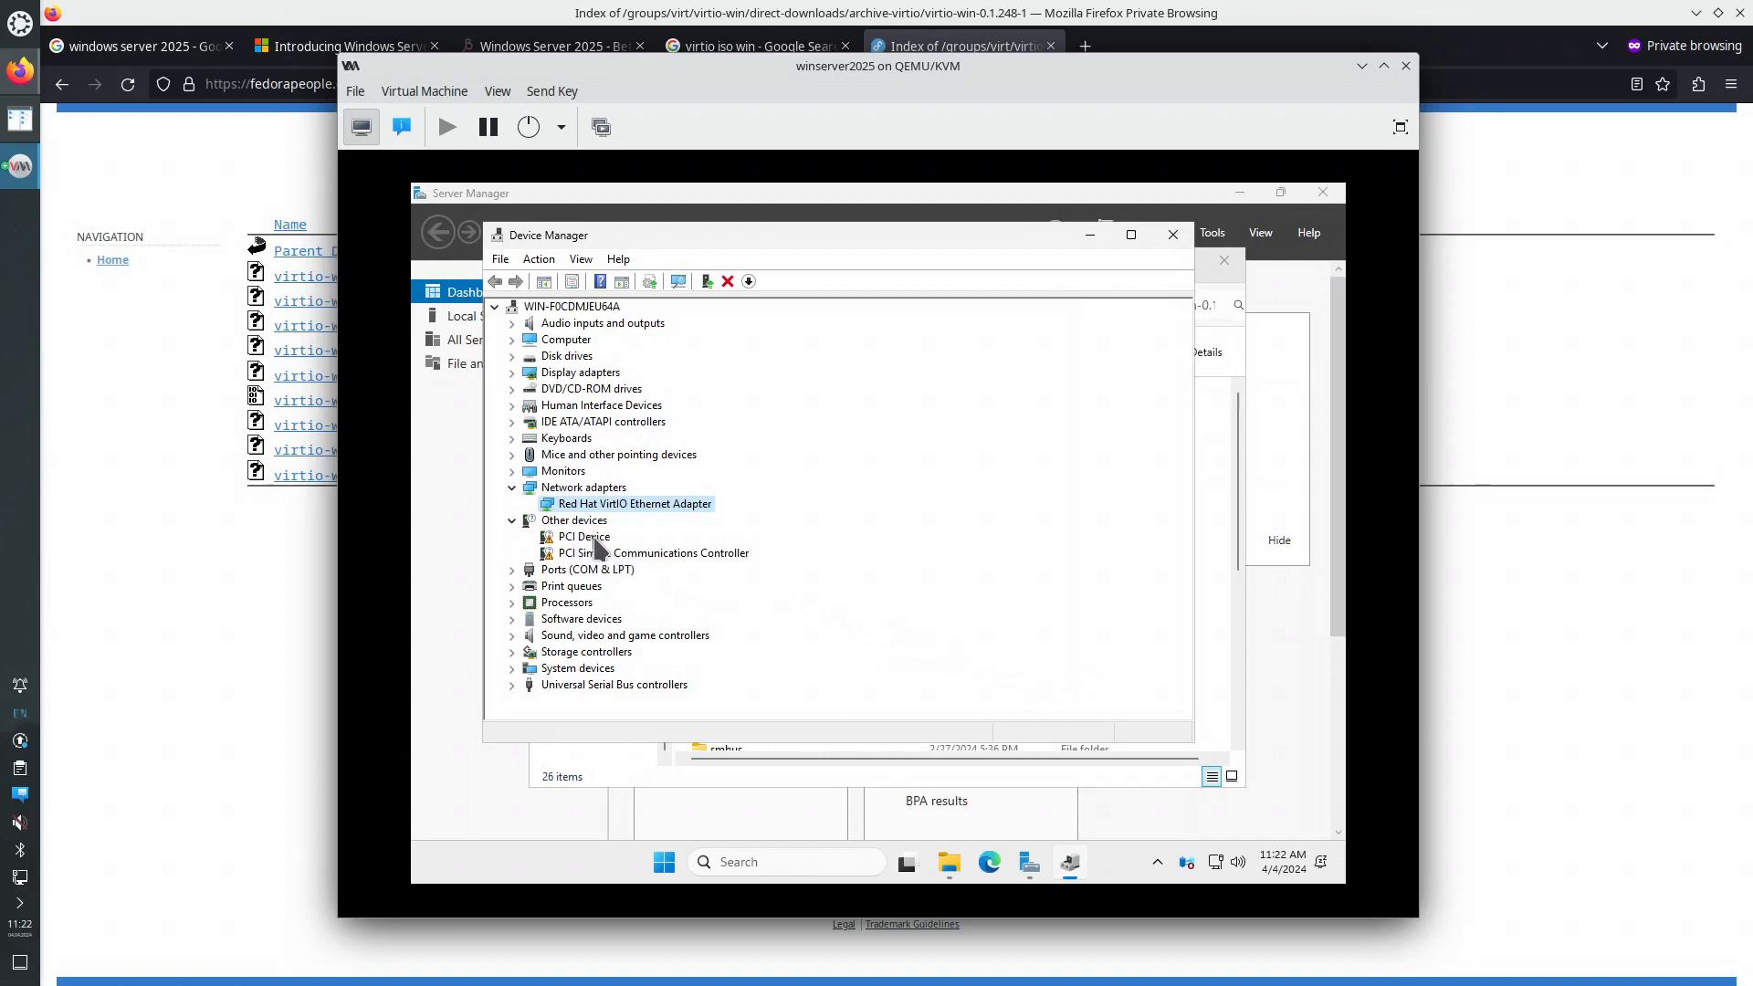
# - Install the VirtIO Balloon driver for the PCI Device from E:\
pyautogui.rightClick(592, 539)
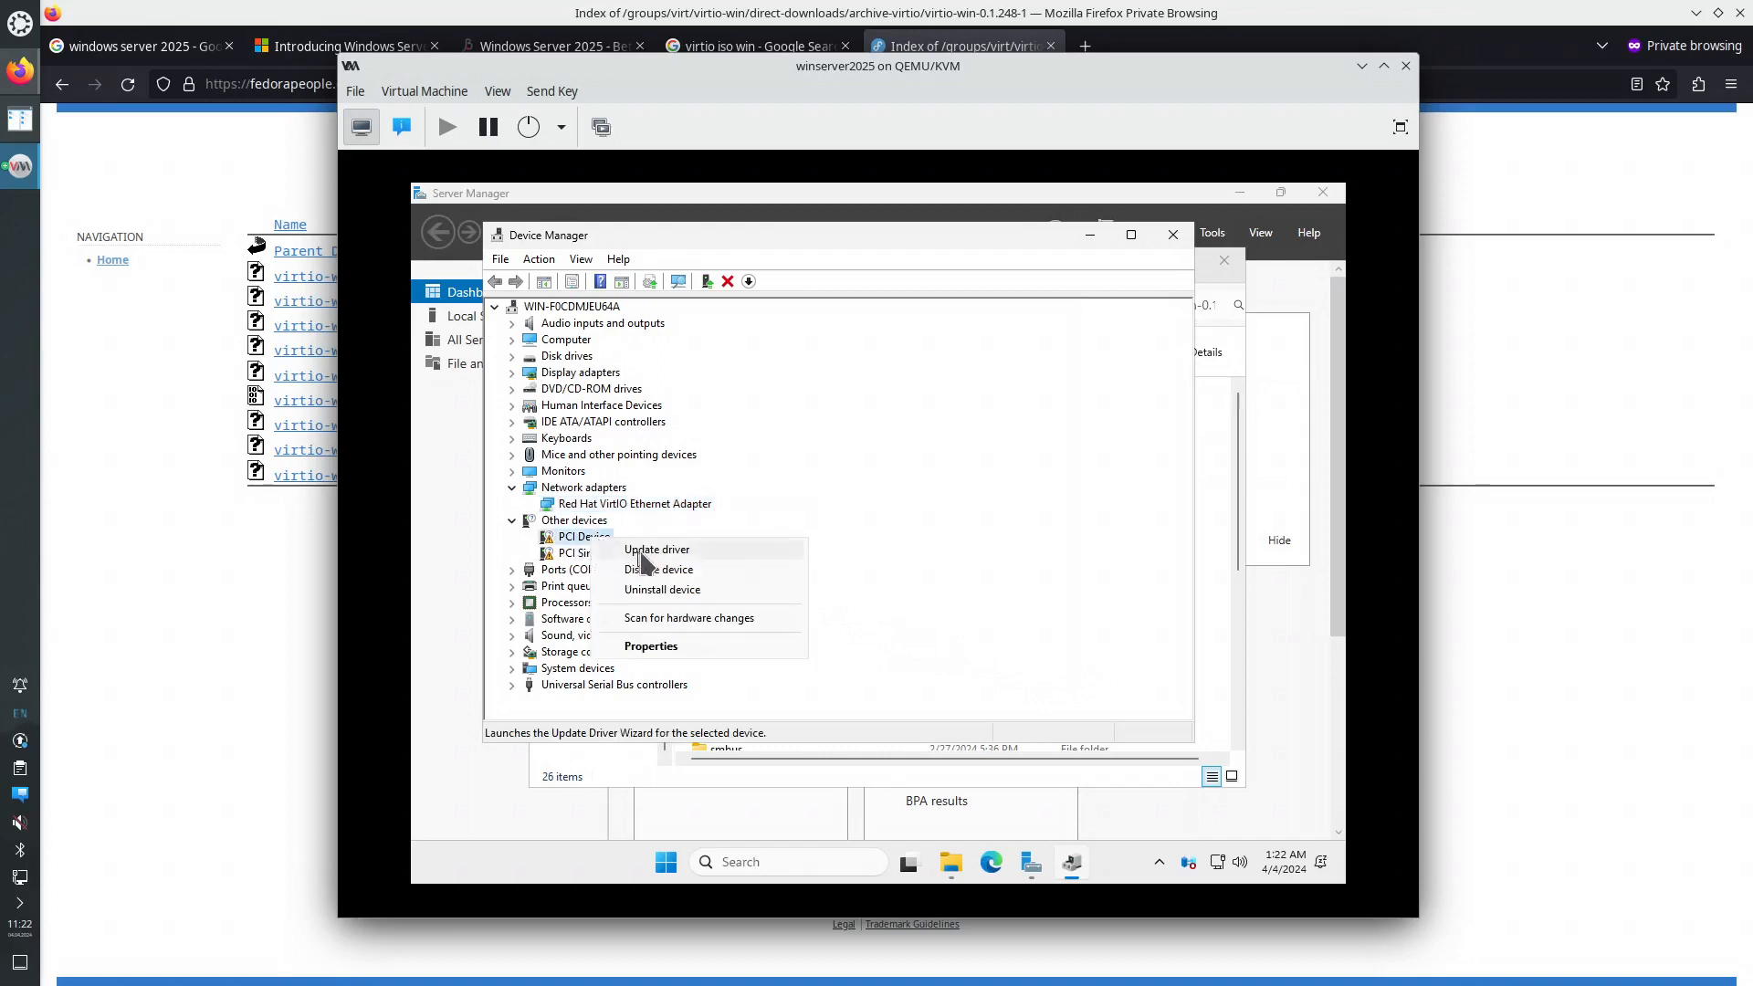
pyautogui.click(646, 550)
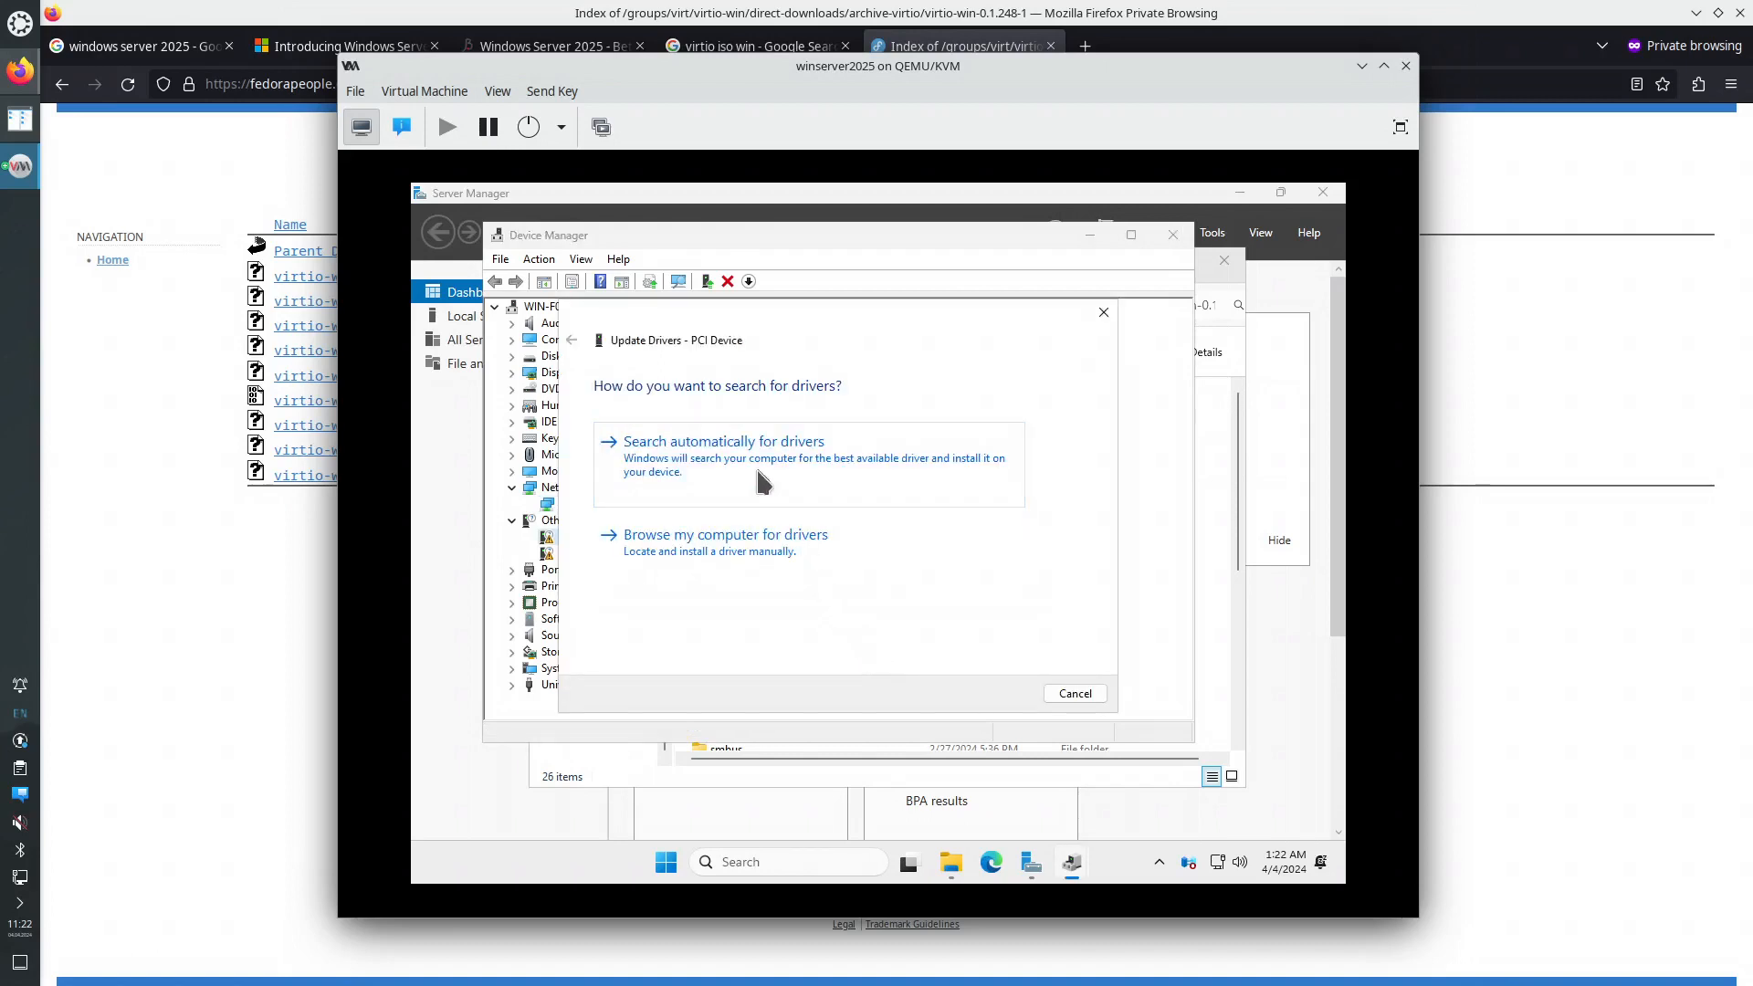
pyautogui.click(774, 544)
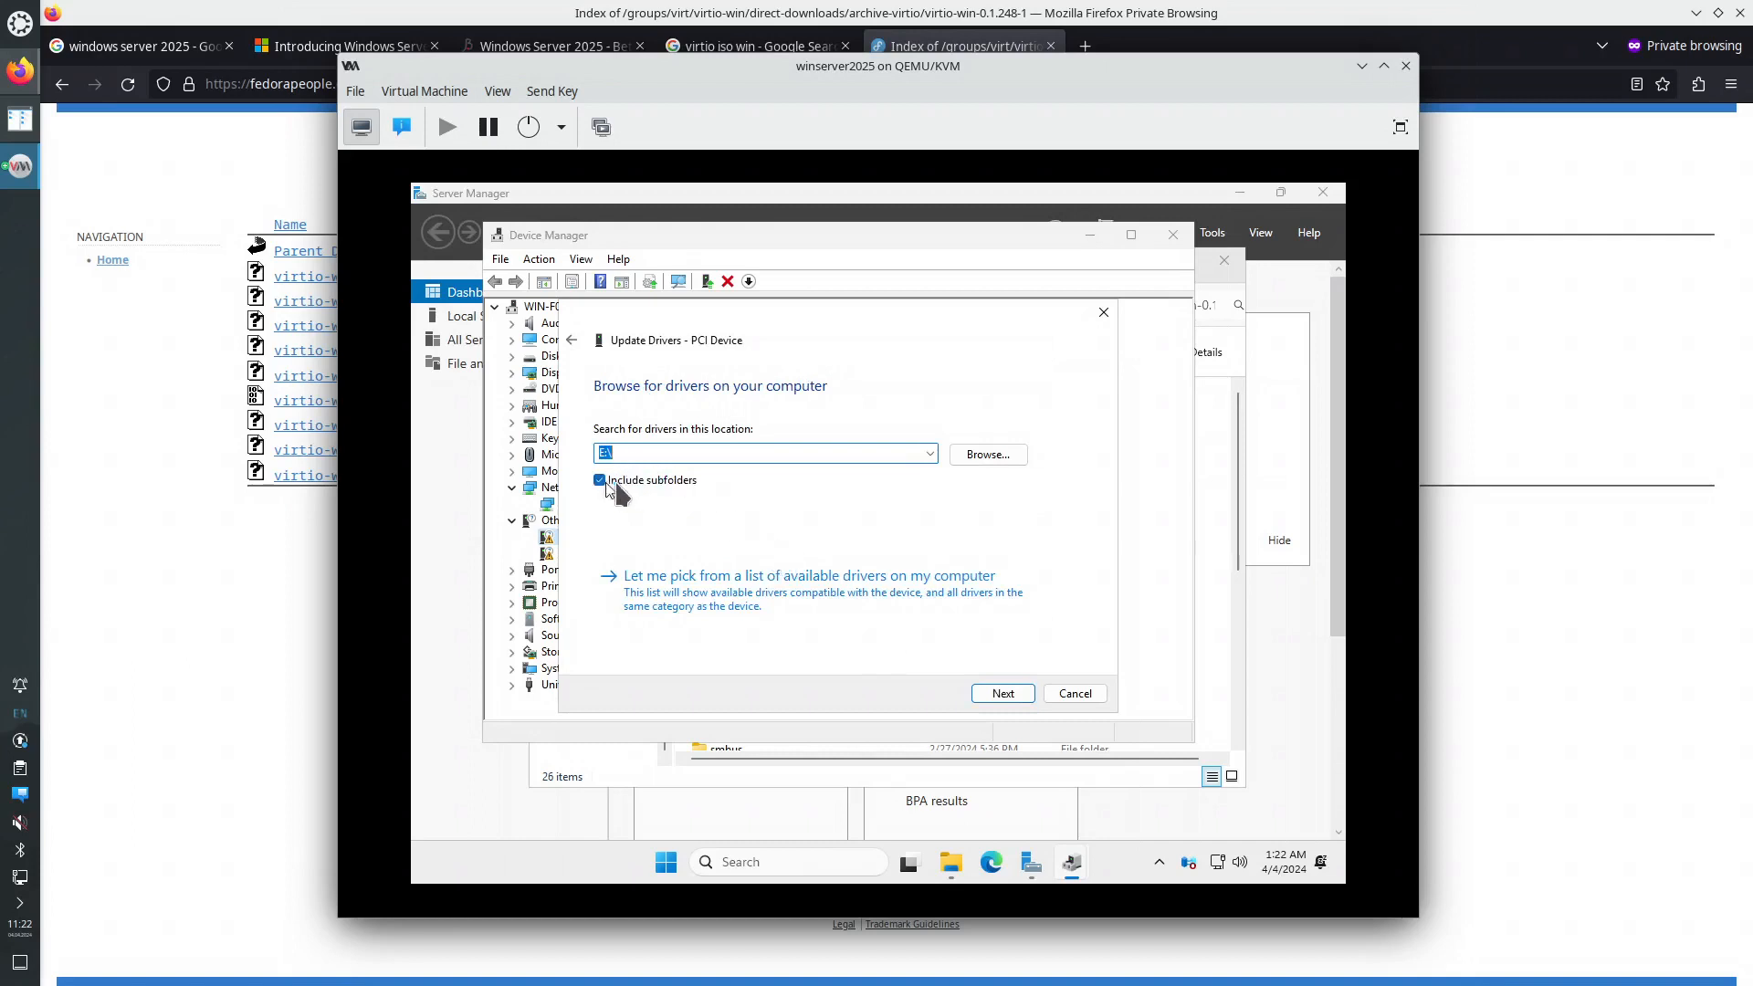
pyautogui.click(1014, 696)
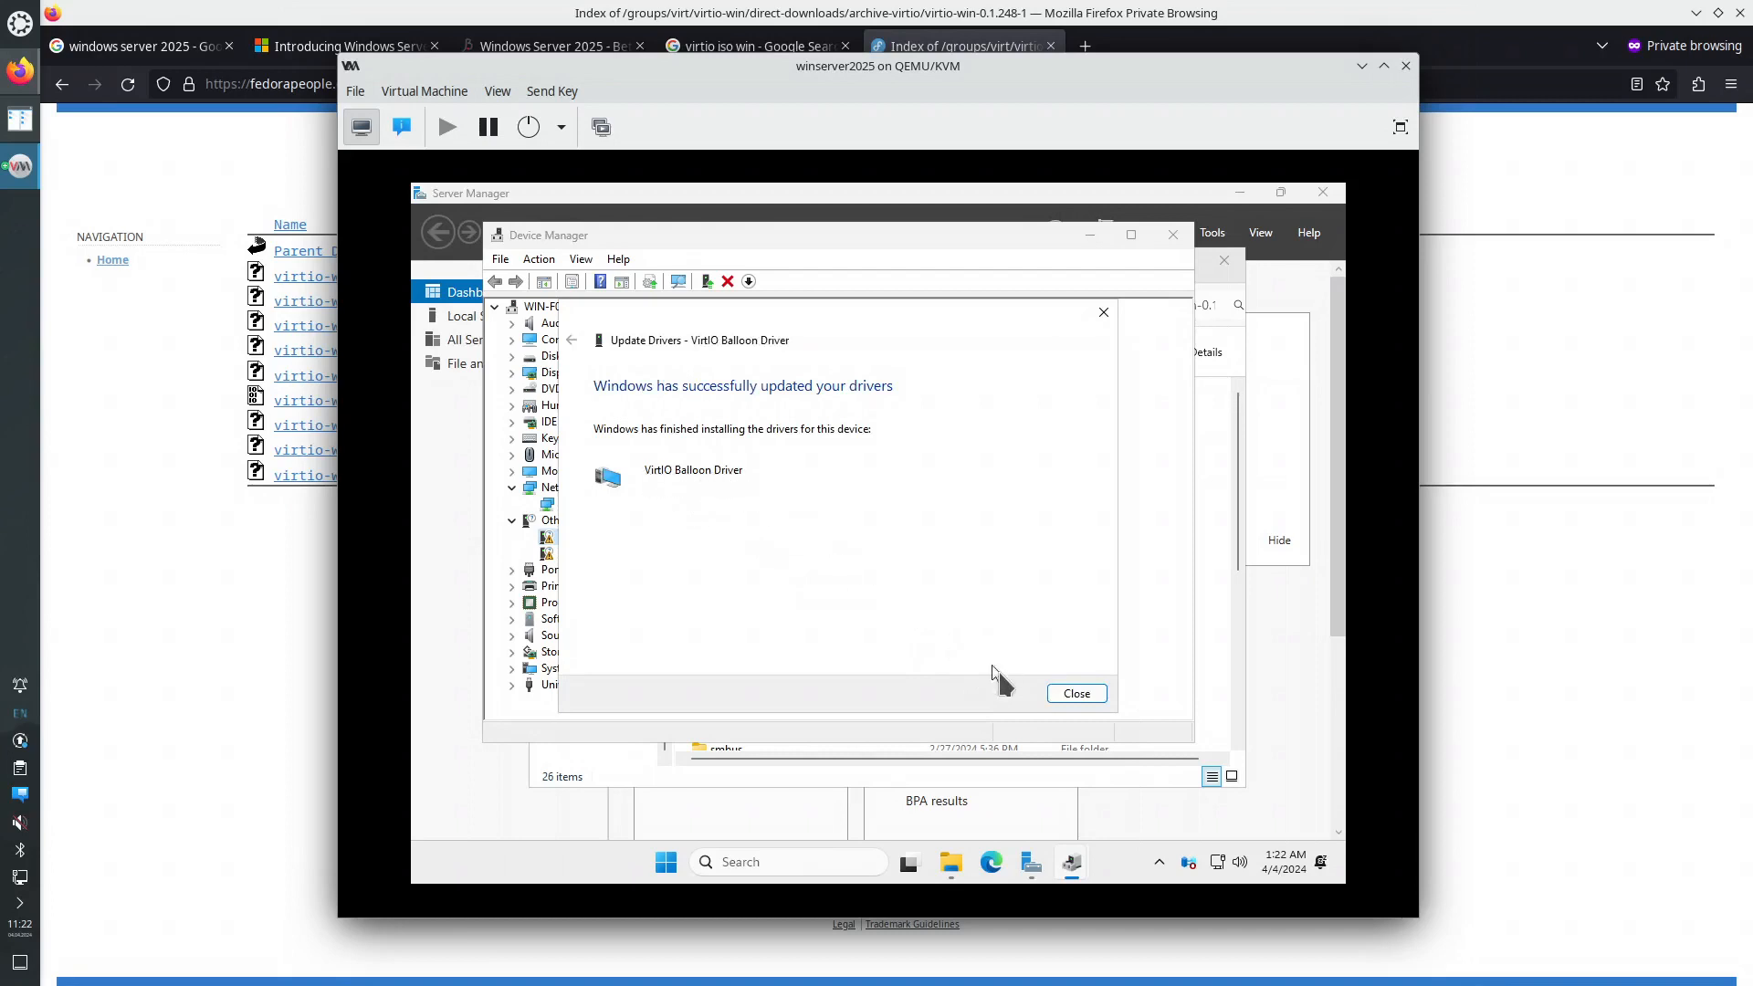
pyautogui.click(1074, 697)
pyautogui.scroll(12, 748, 534)
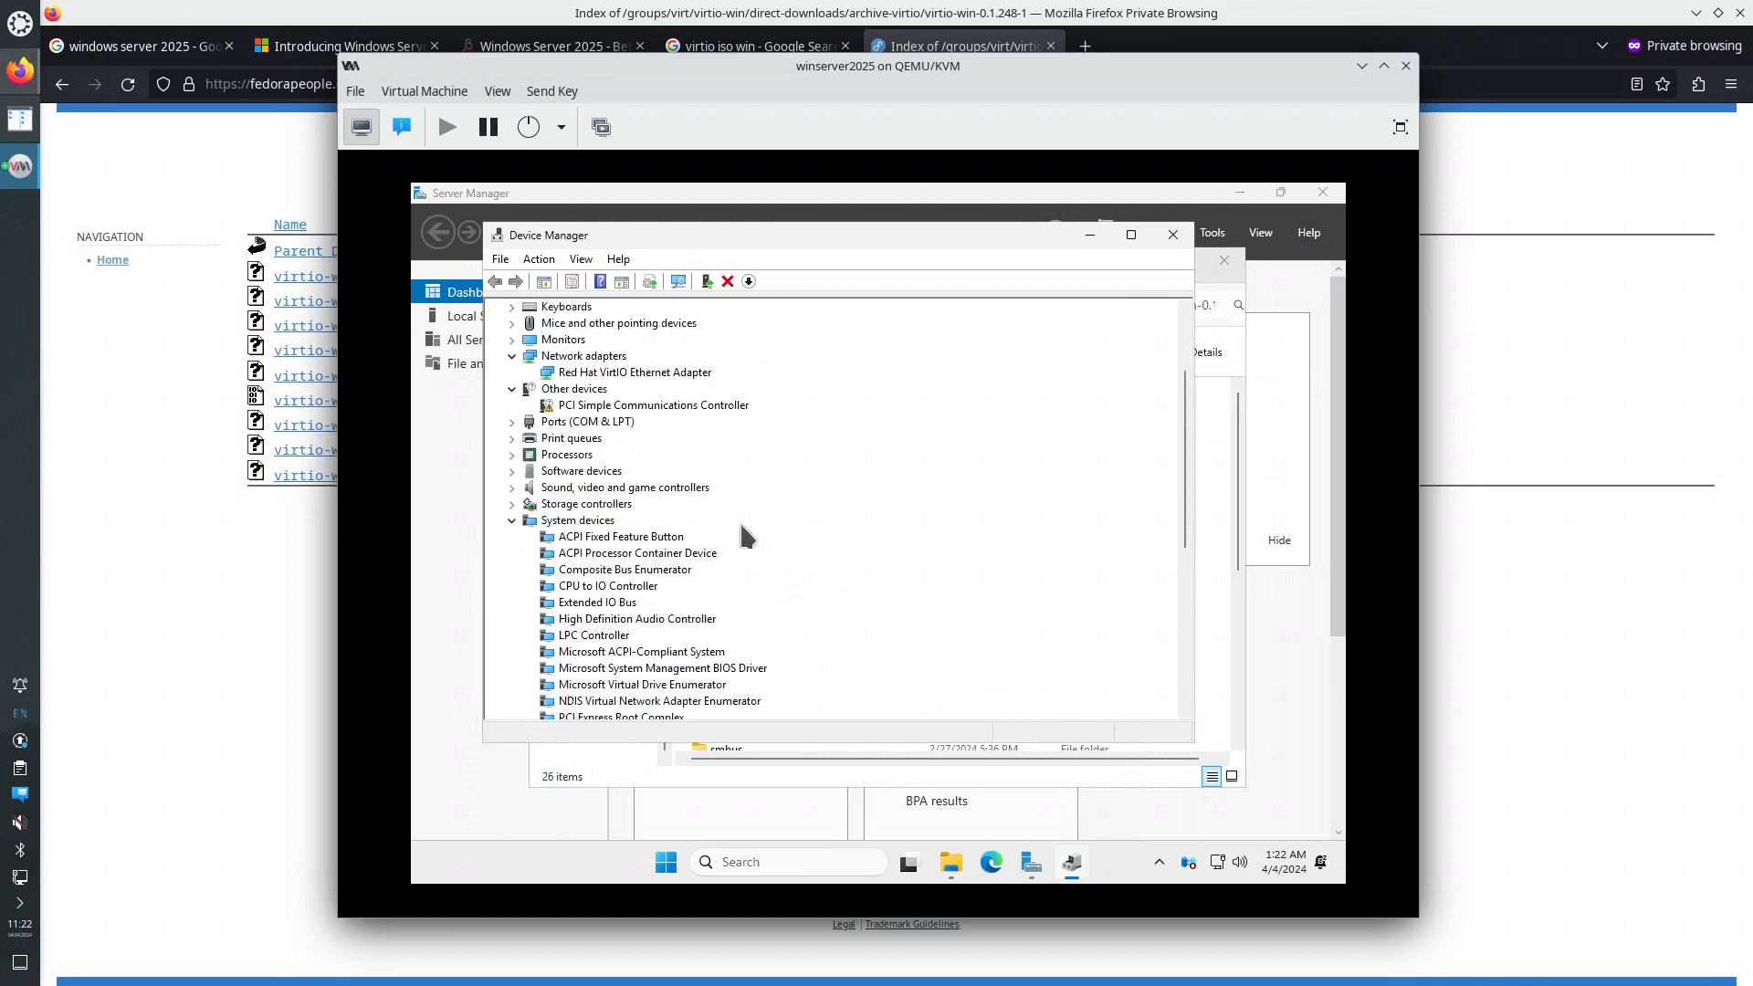
pyautogui.click(512, 652)
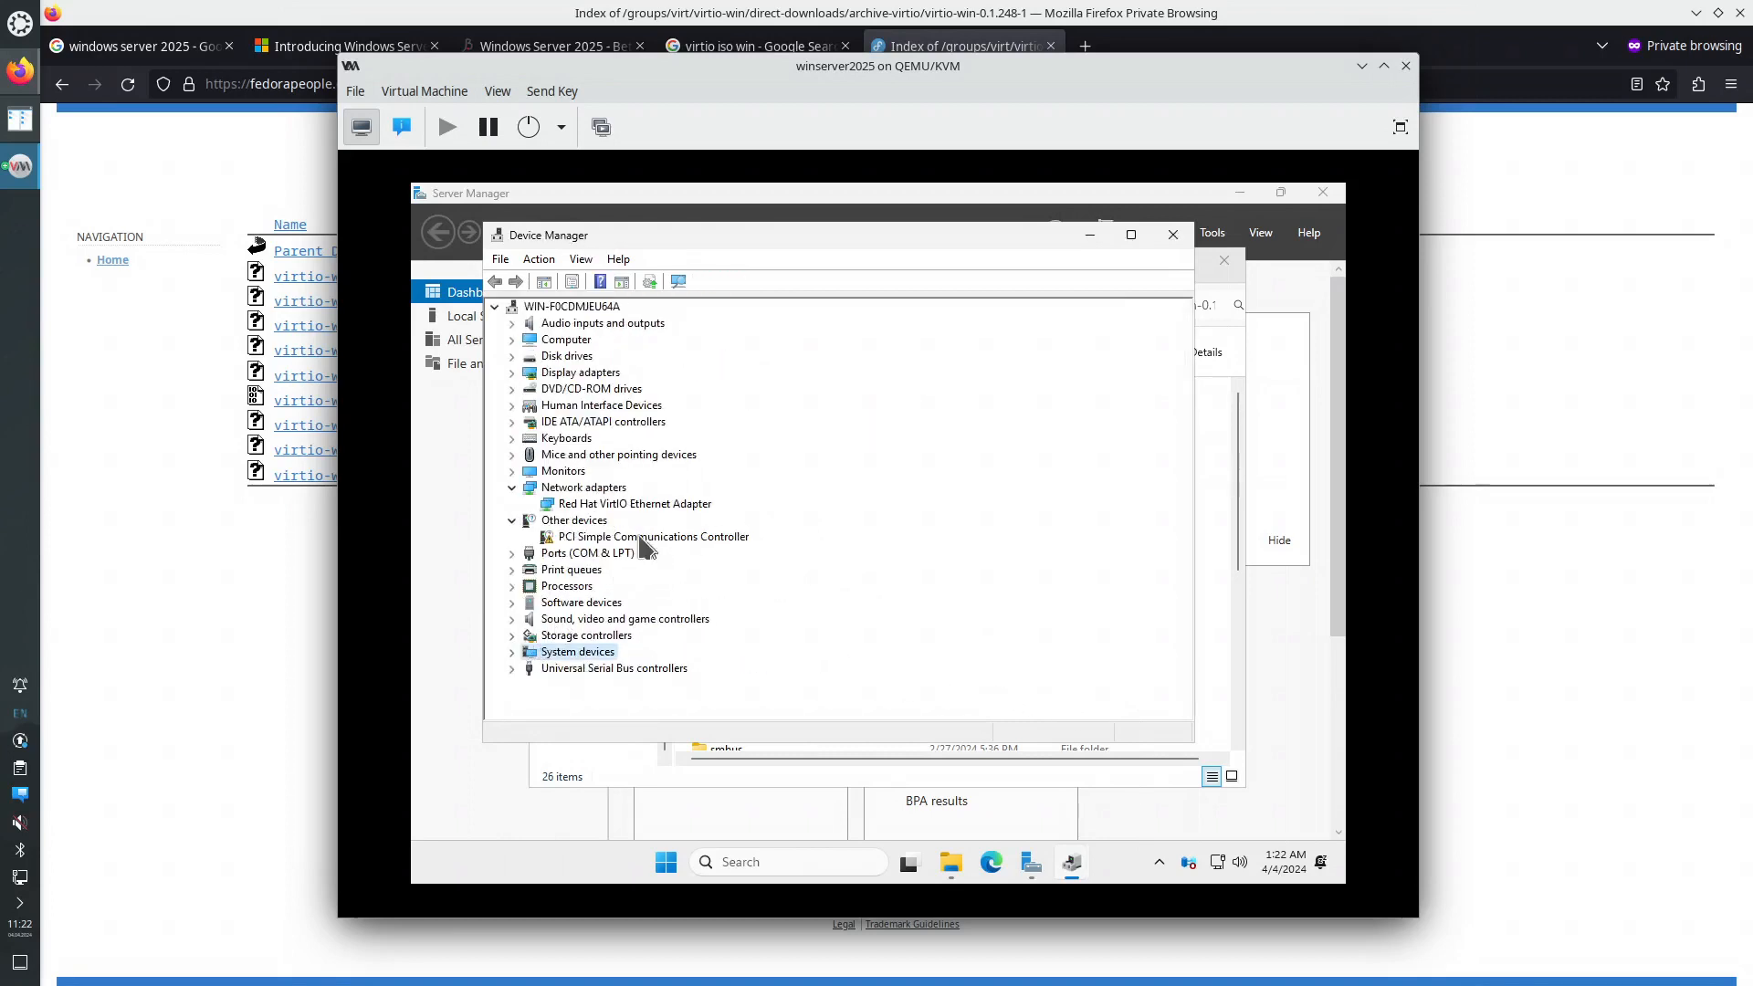
# - Install the VirtIO Serial driver for the PCI Simple Communications Controller from E:\
pyautogui.click(654, 547)
pyautogui.rightClick(653, 545)
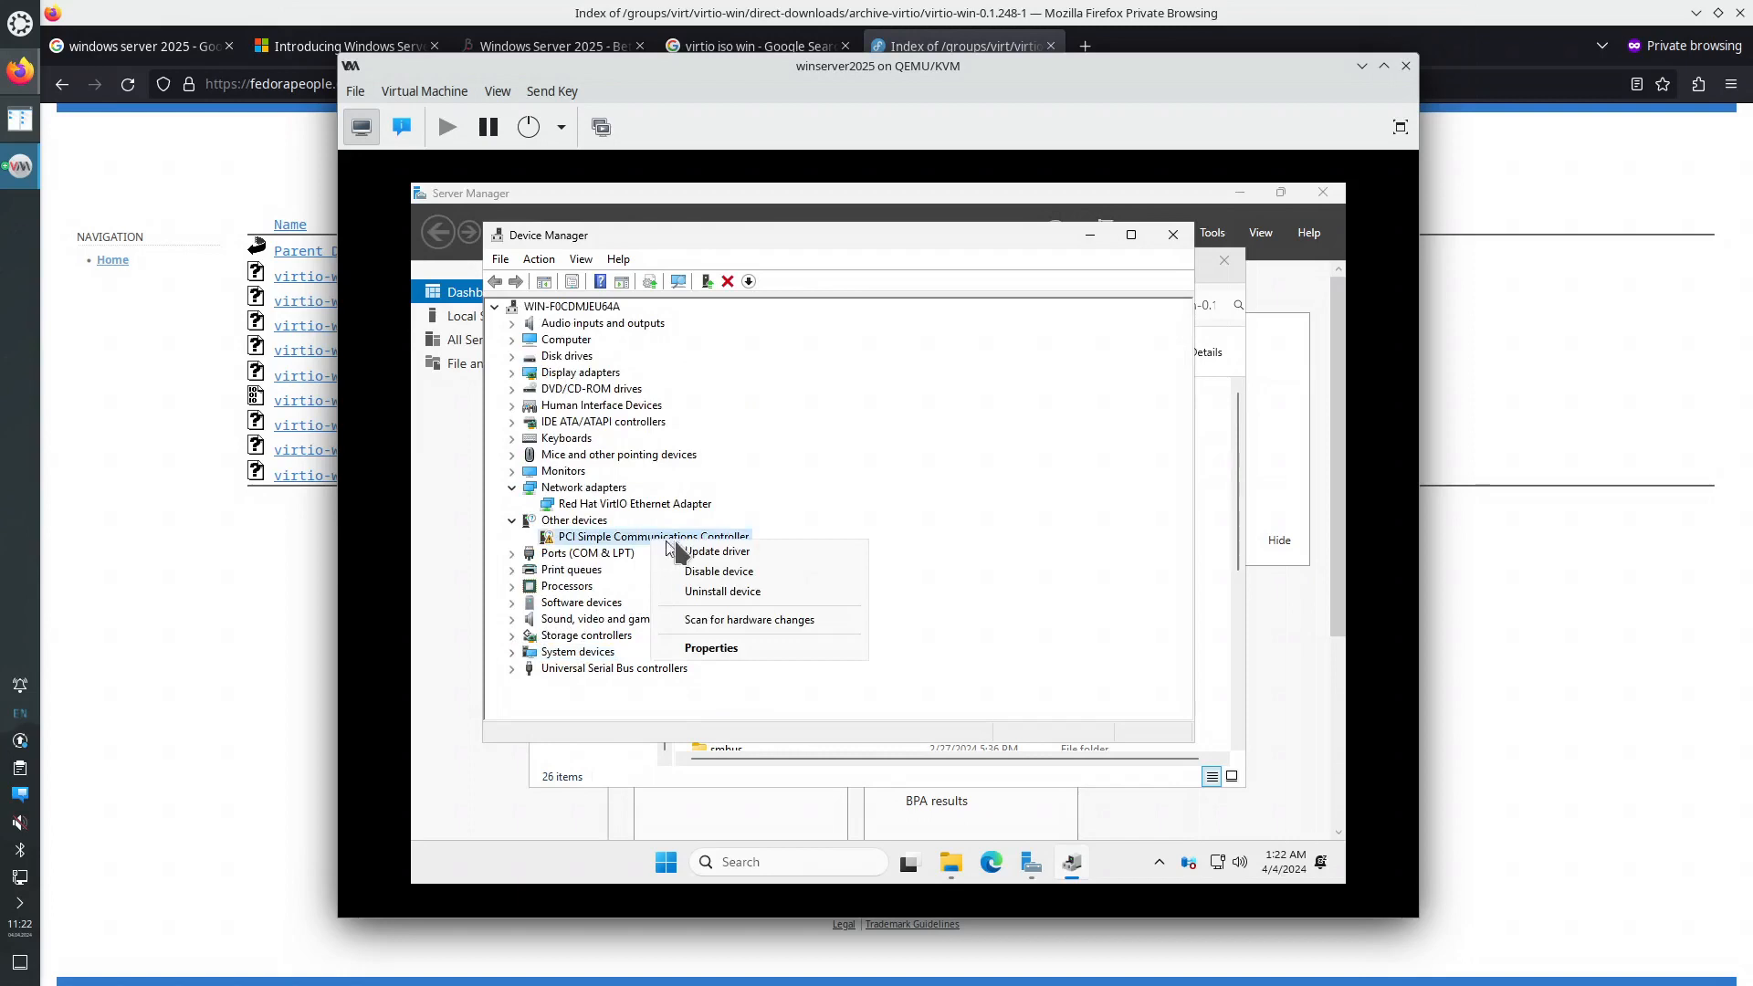
pyautogui.click(696, 552)
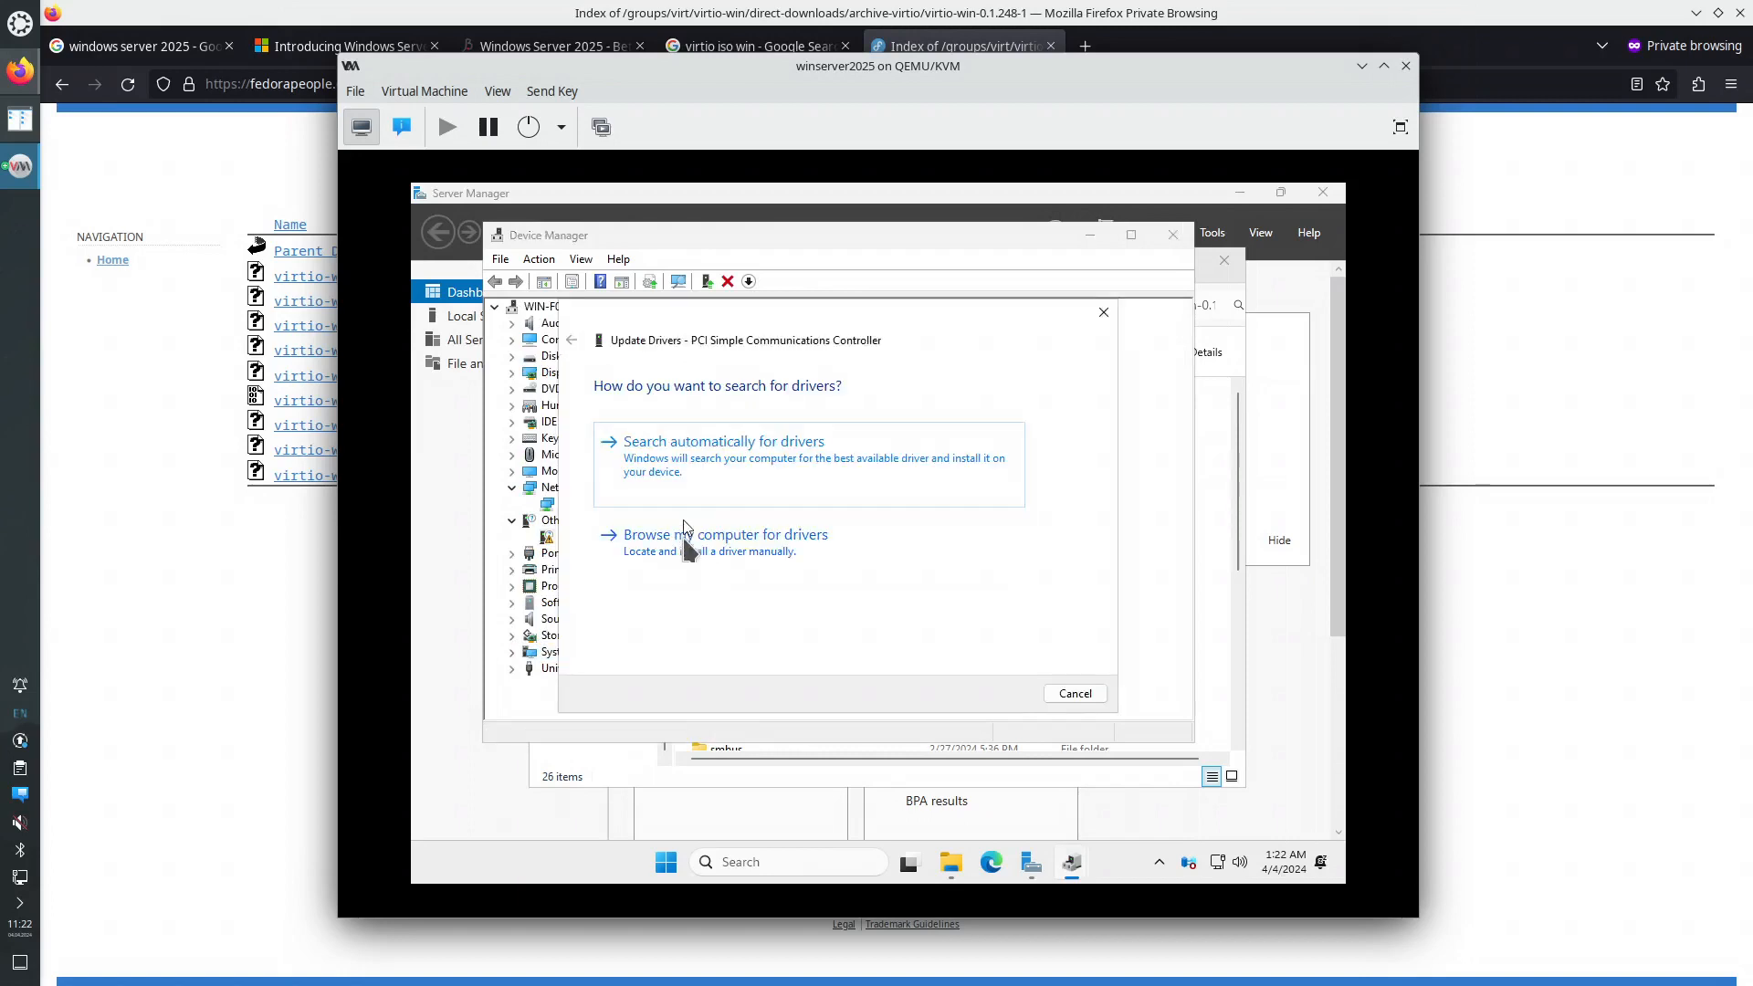
pyautogui.click(730, 545)
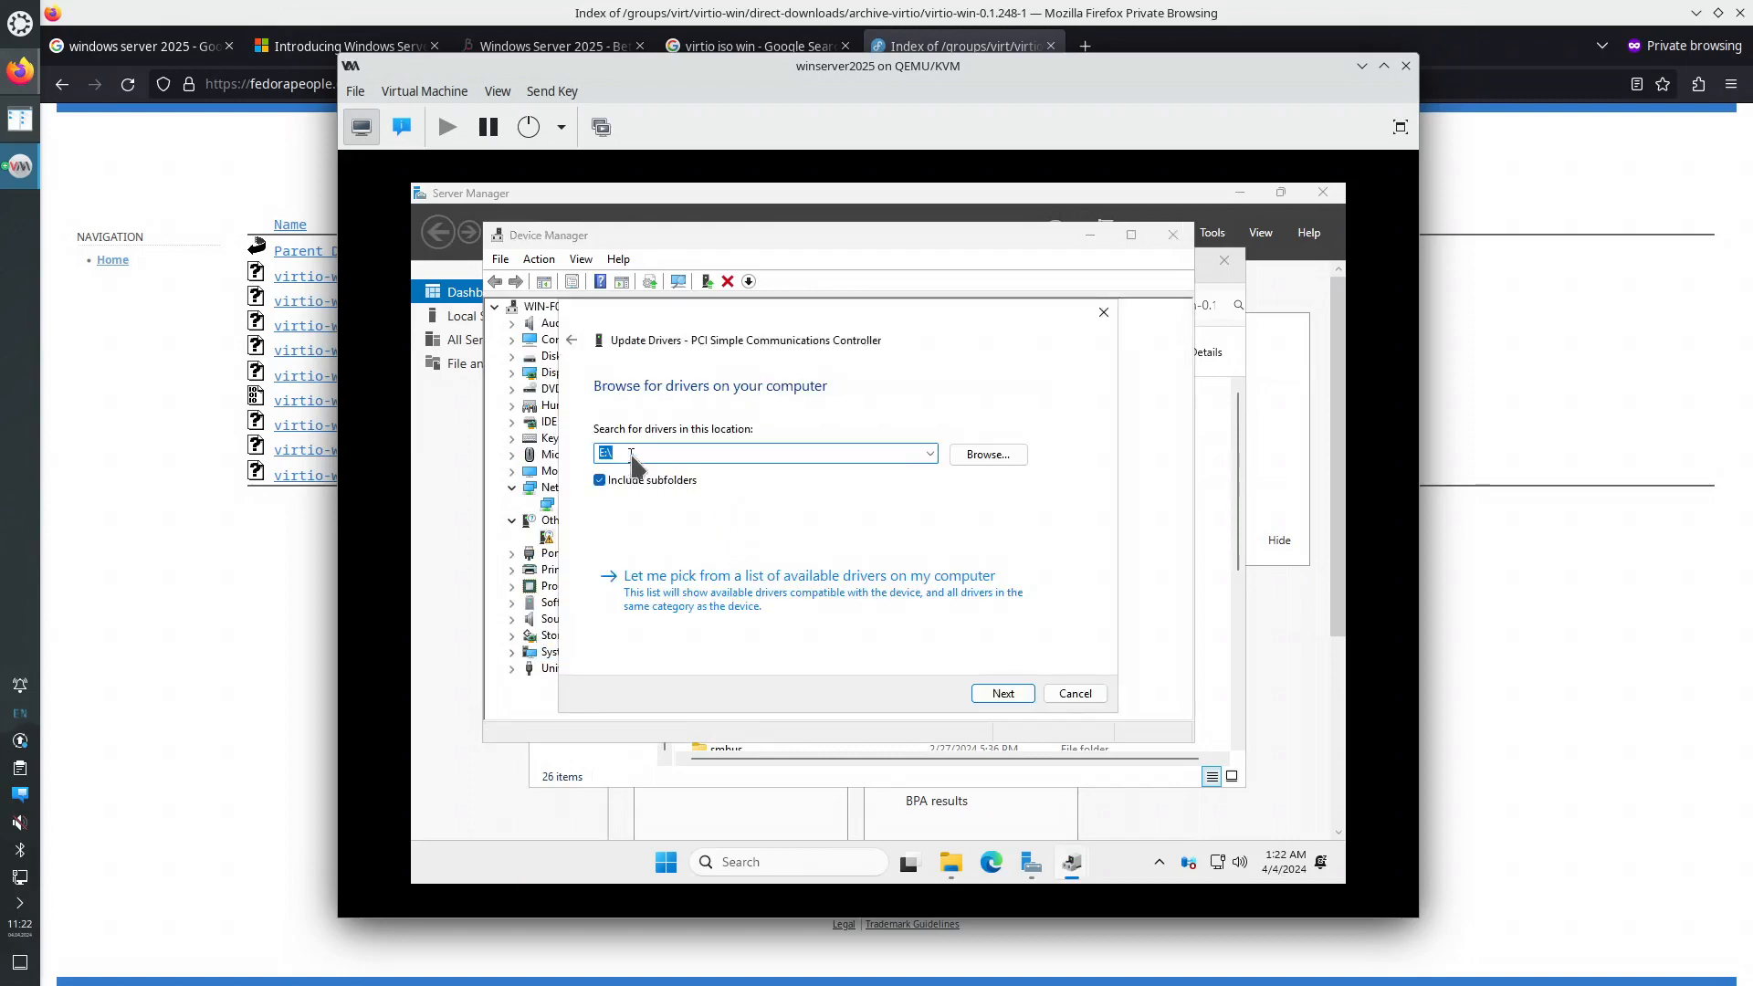
pyautogui.click(1001, 693)
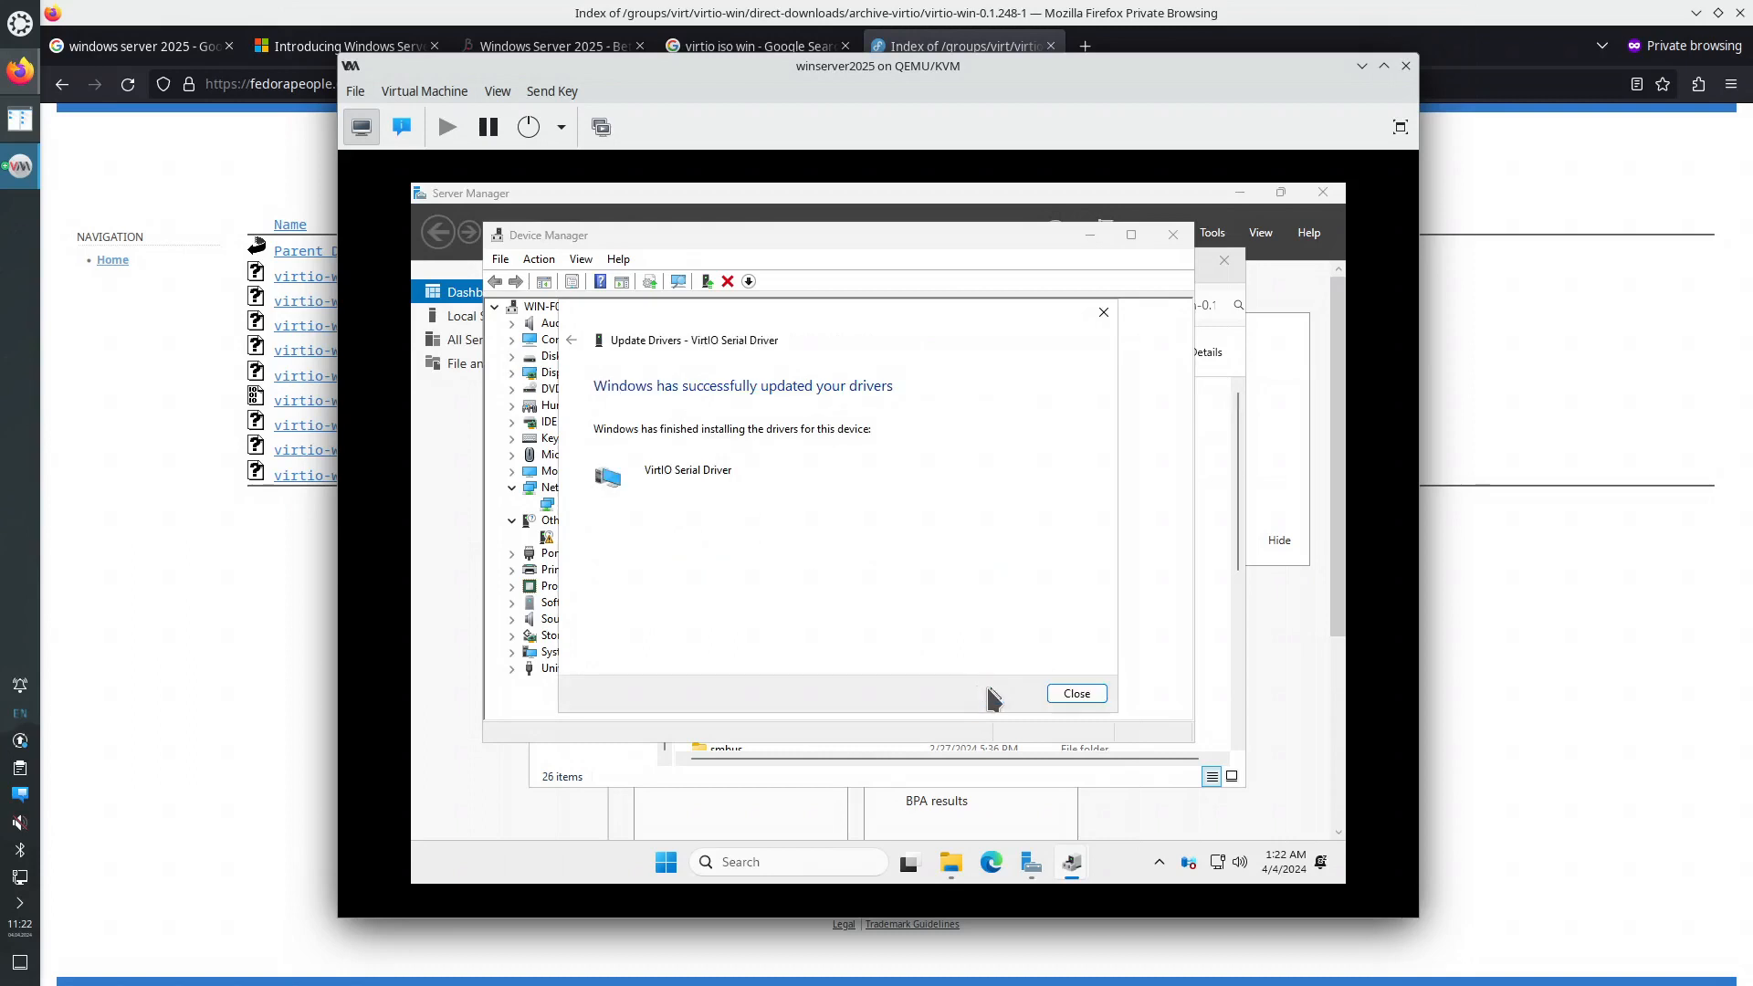
pyautogui.click(1076, 693)
pyautogui.scroll(8, 883, 500)
pyautogui.scroll(2, 884, 511)
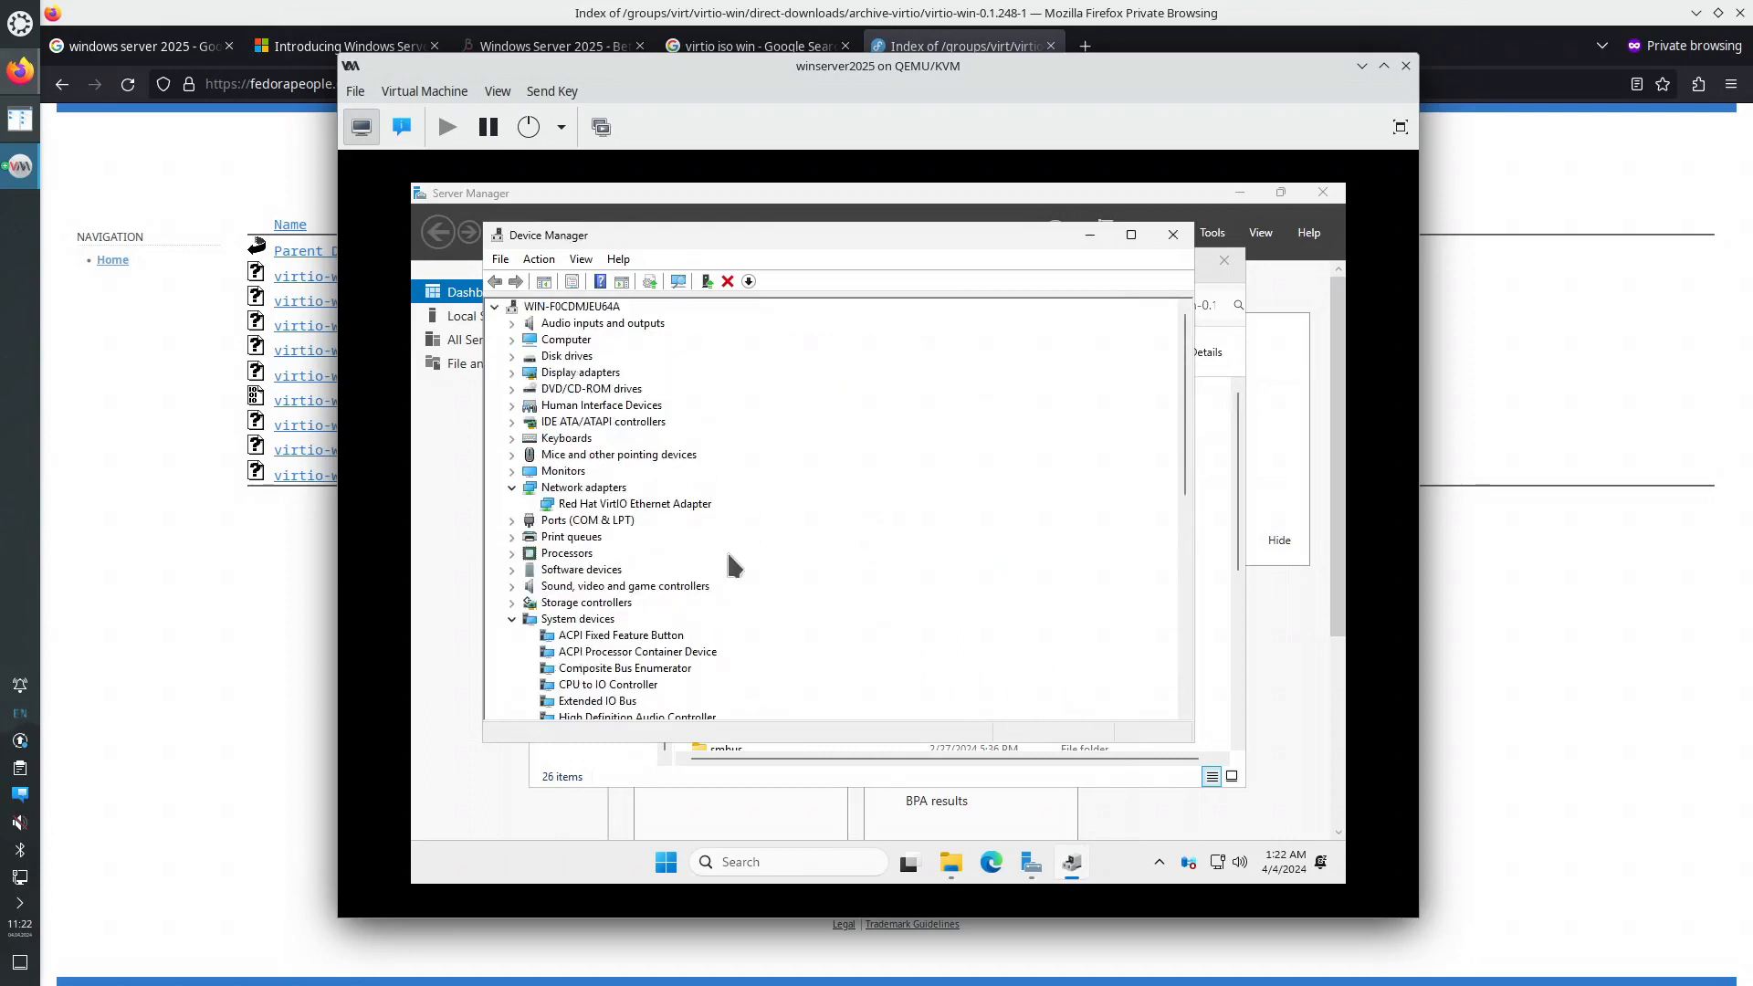
pyautogui.click(512, 619)
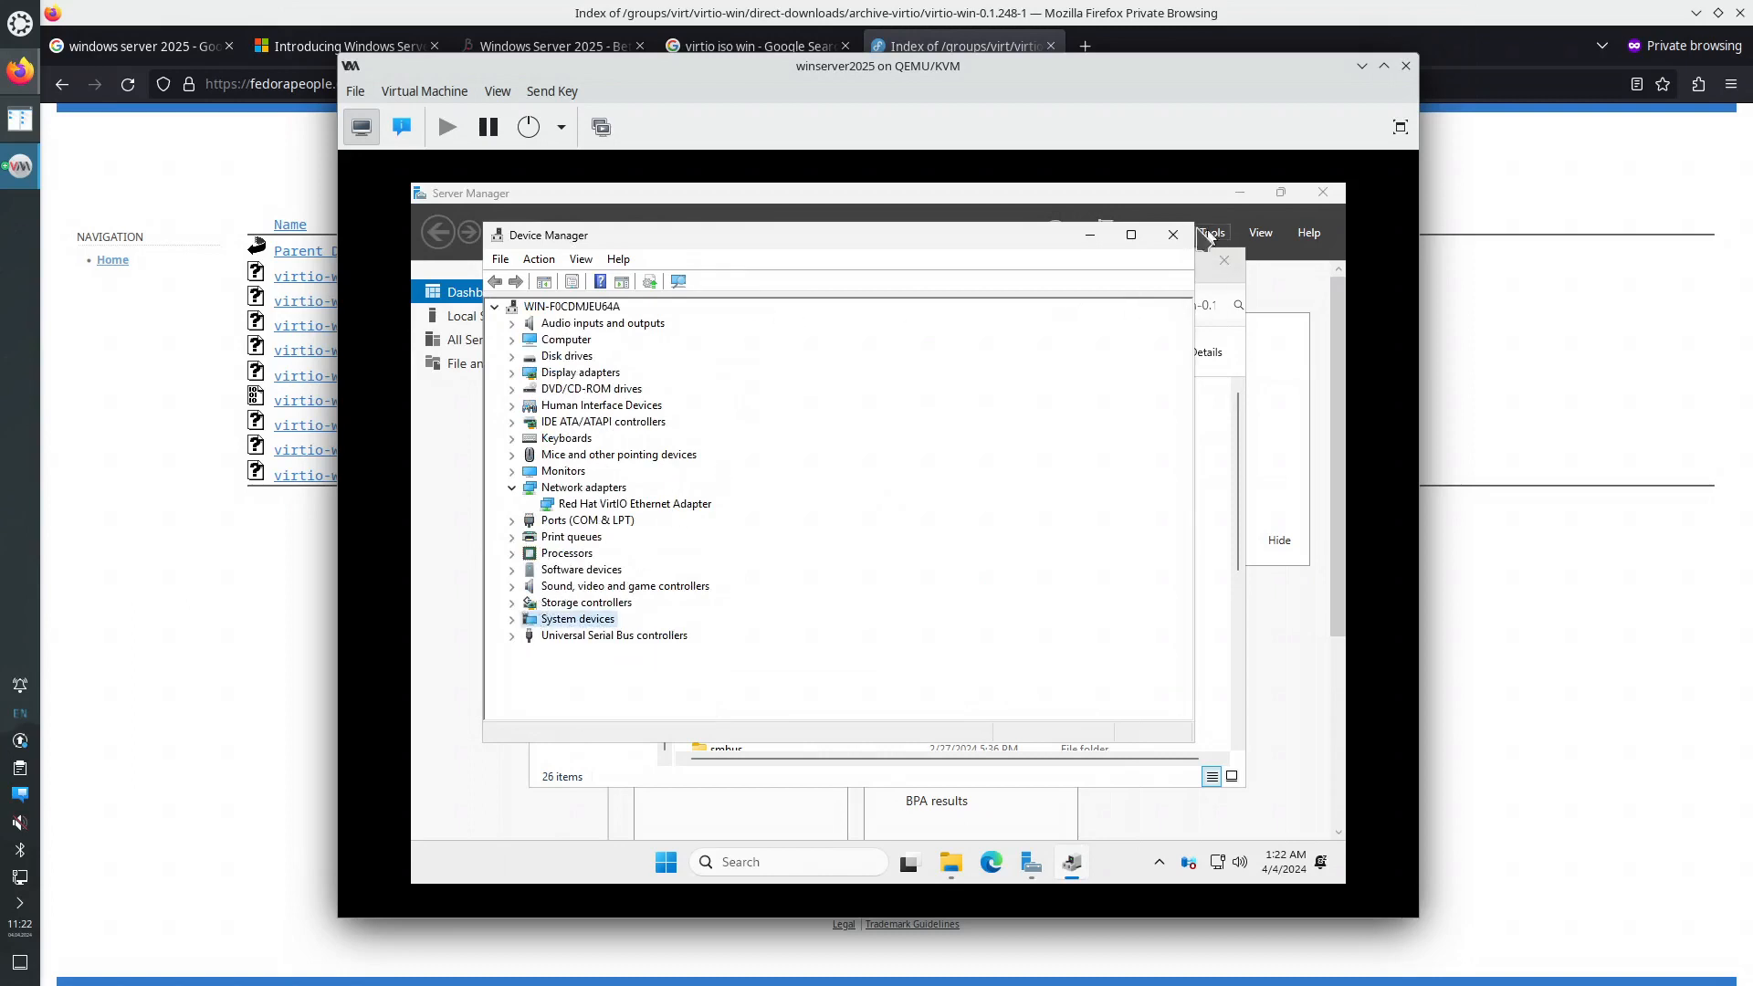
# - Reopen Device Manager, inspect USB controllers and System devices for unknown devices, then close it
pyautogui.click(1172, 235)
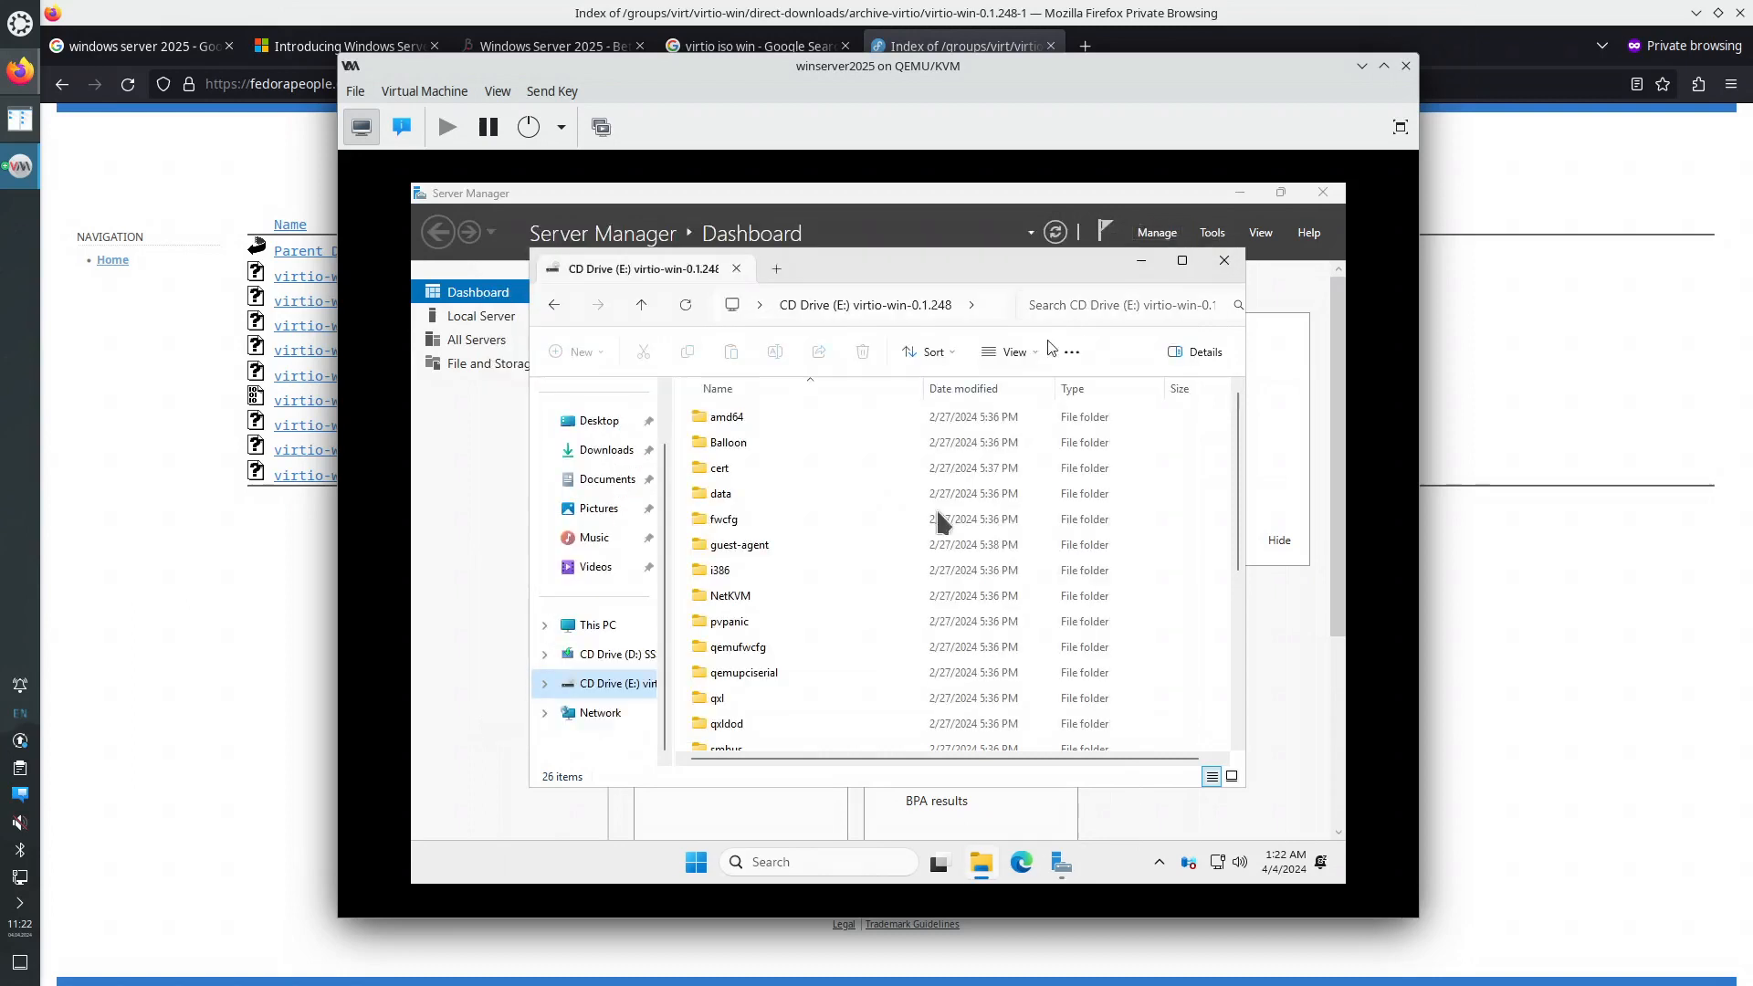
pyautogui.rightClick(695, 868)
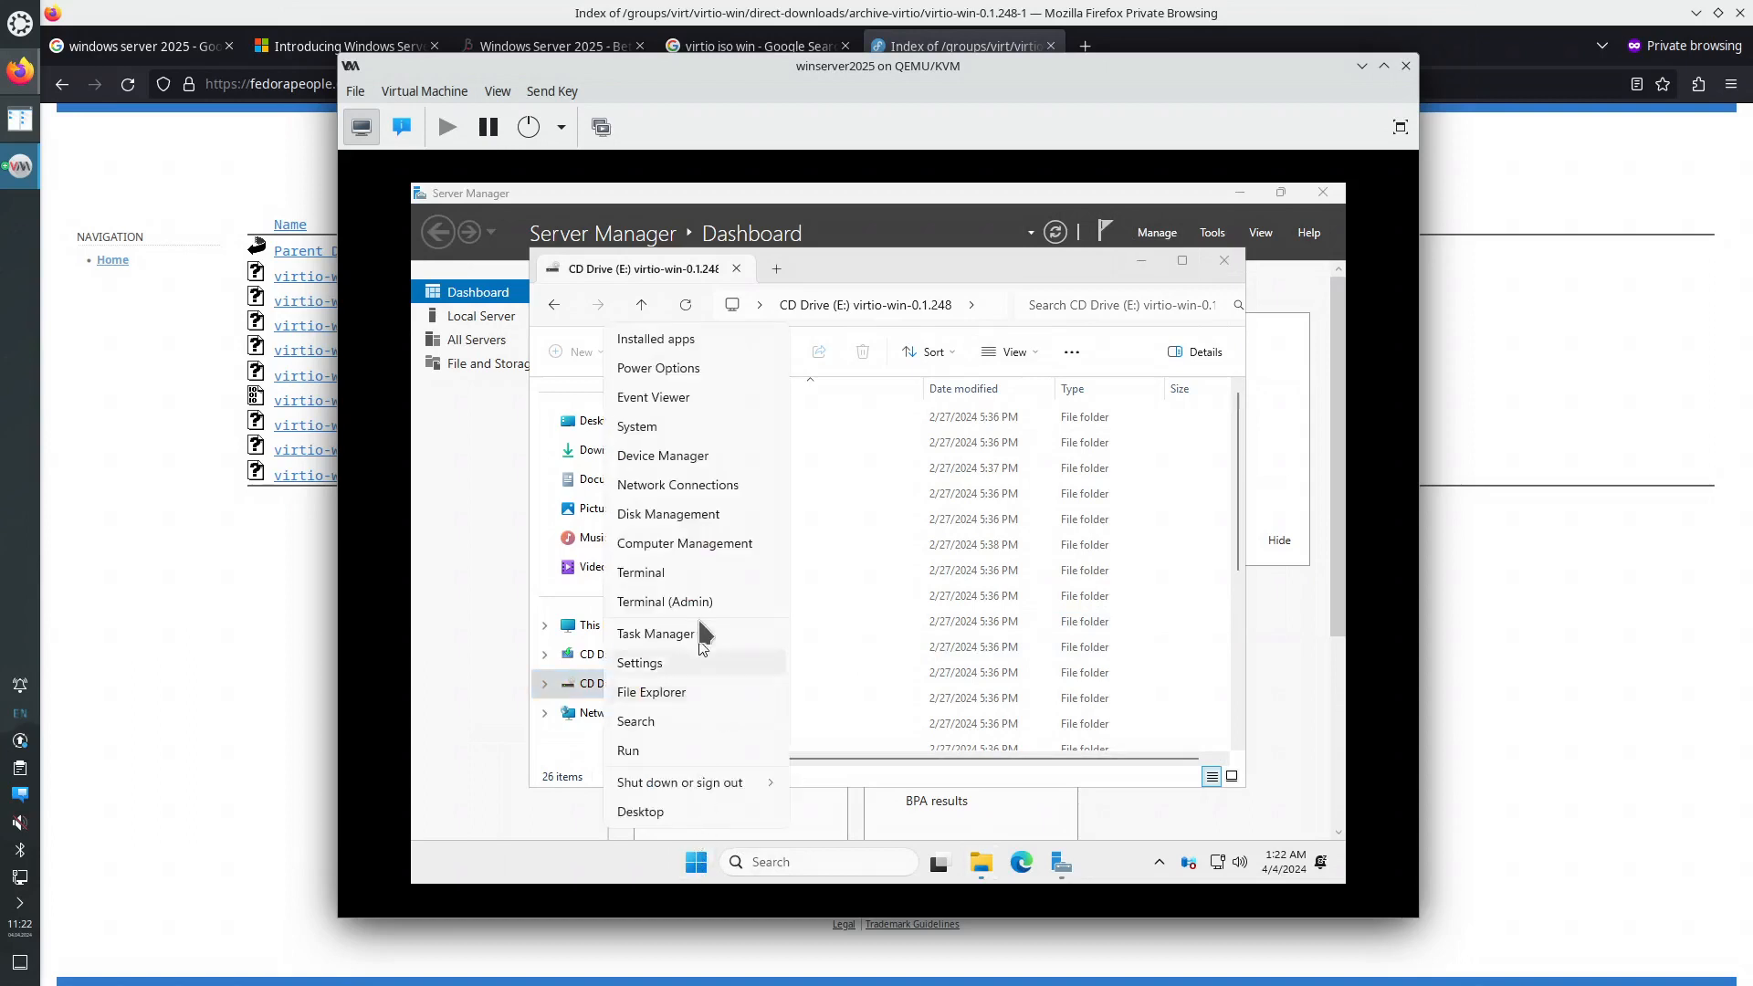
pyautogui.click(690, 460)
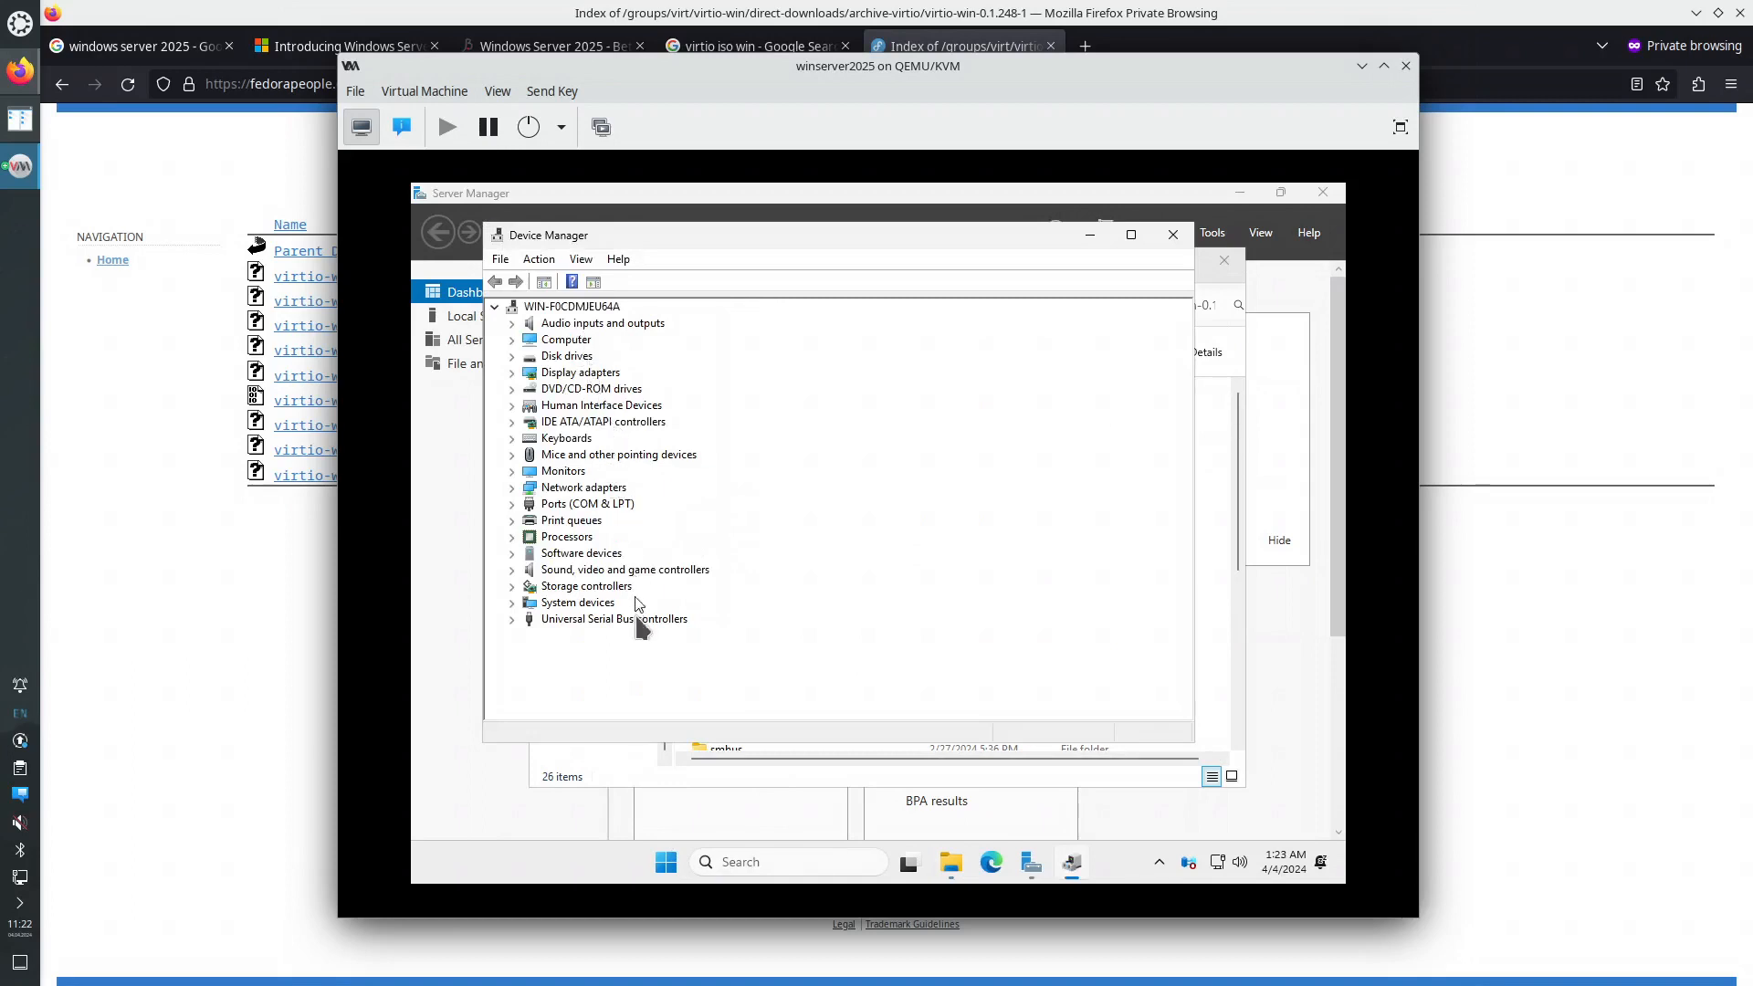
pyautogui.click(512, 620)
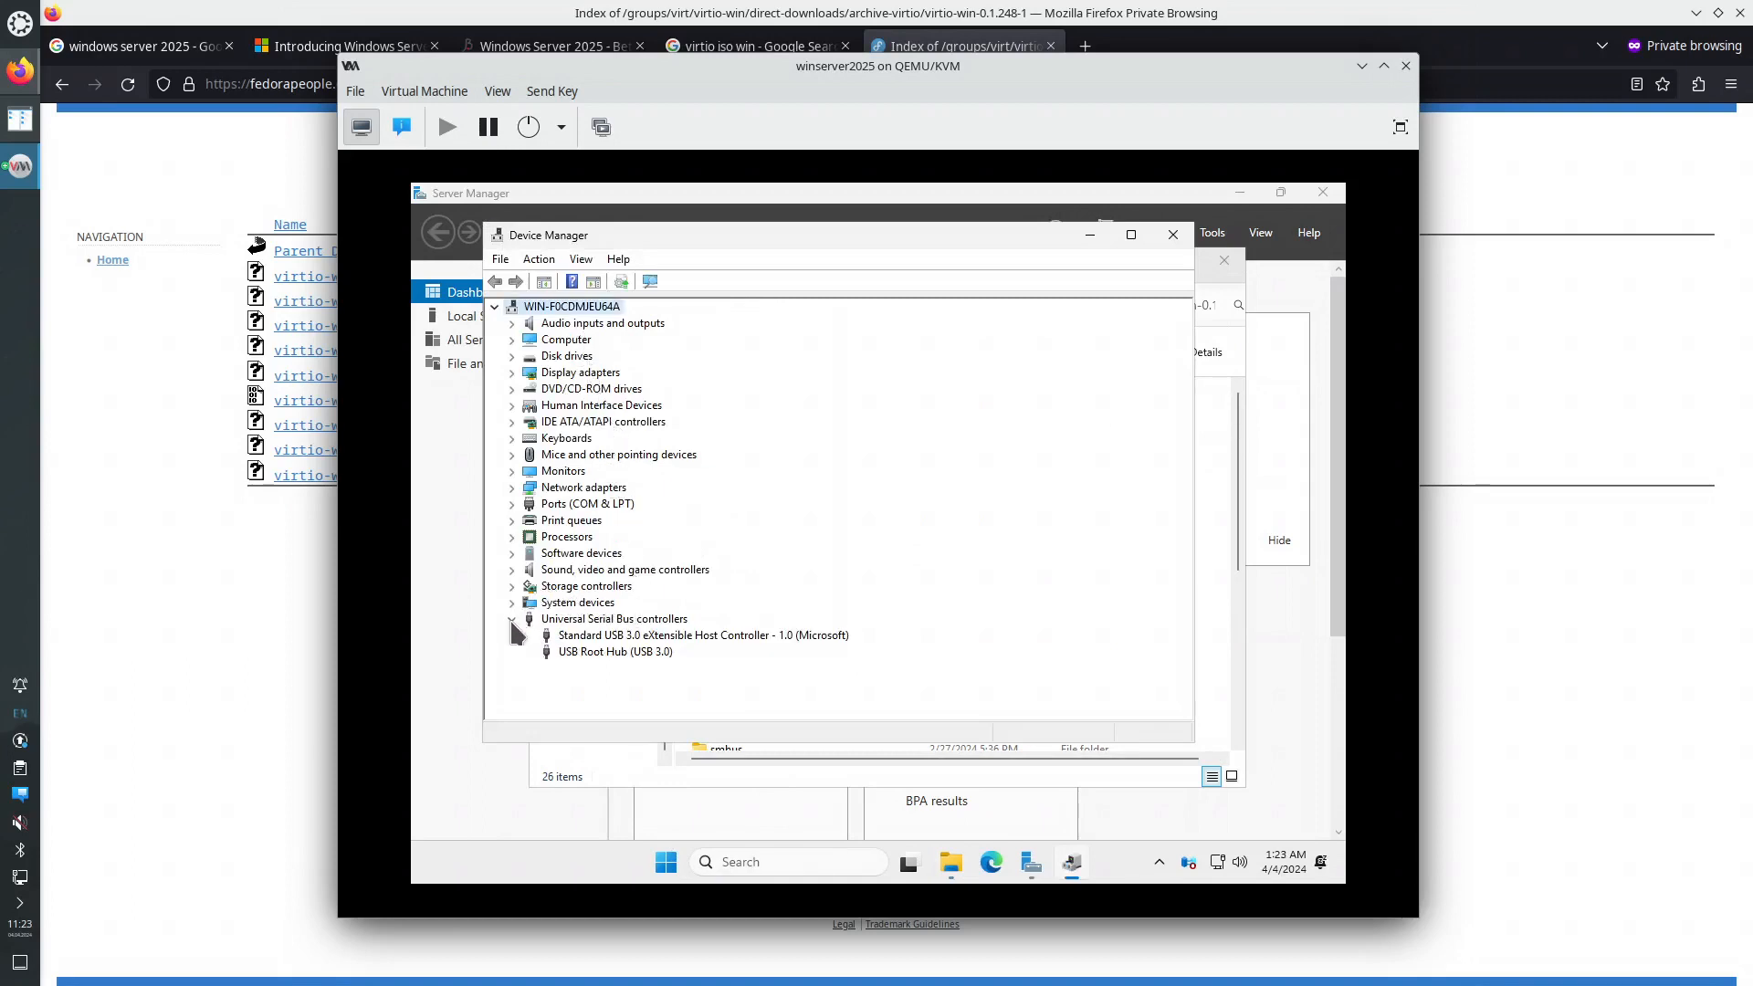
pyautogui.click(512, 621)
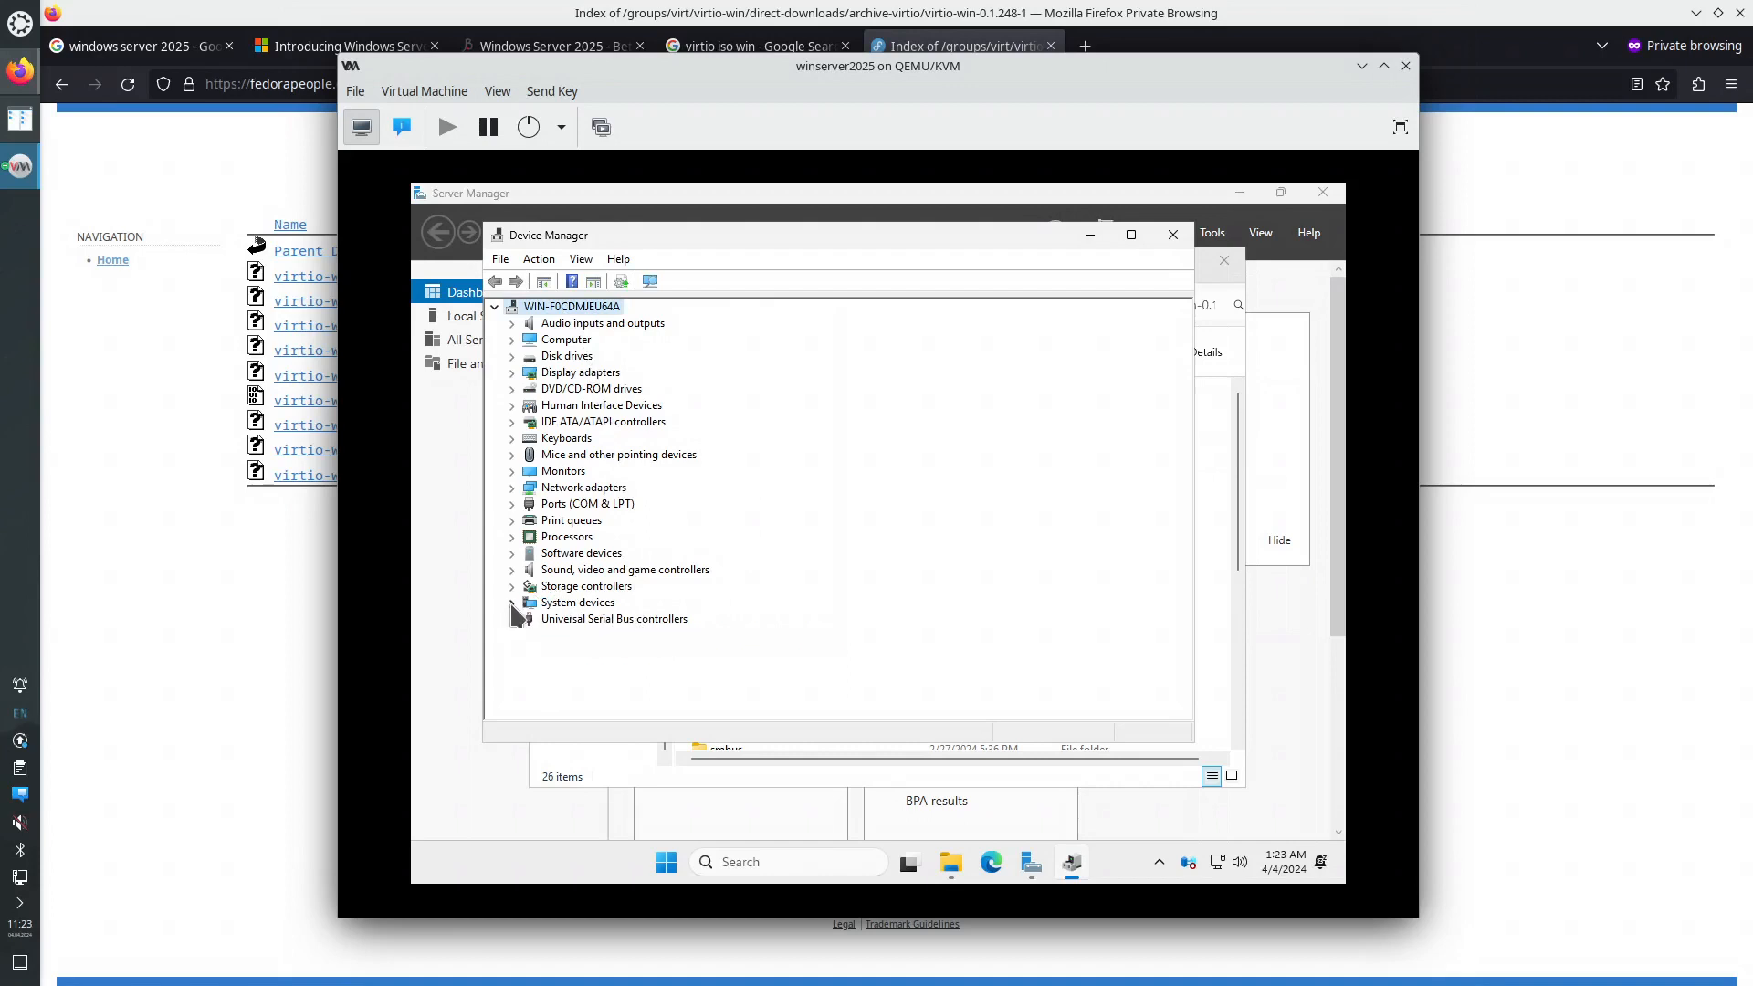
pyautogui.click(512, 603)
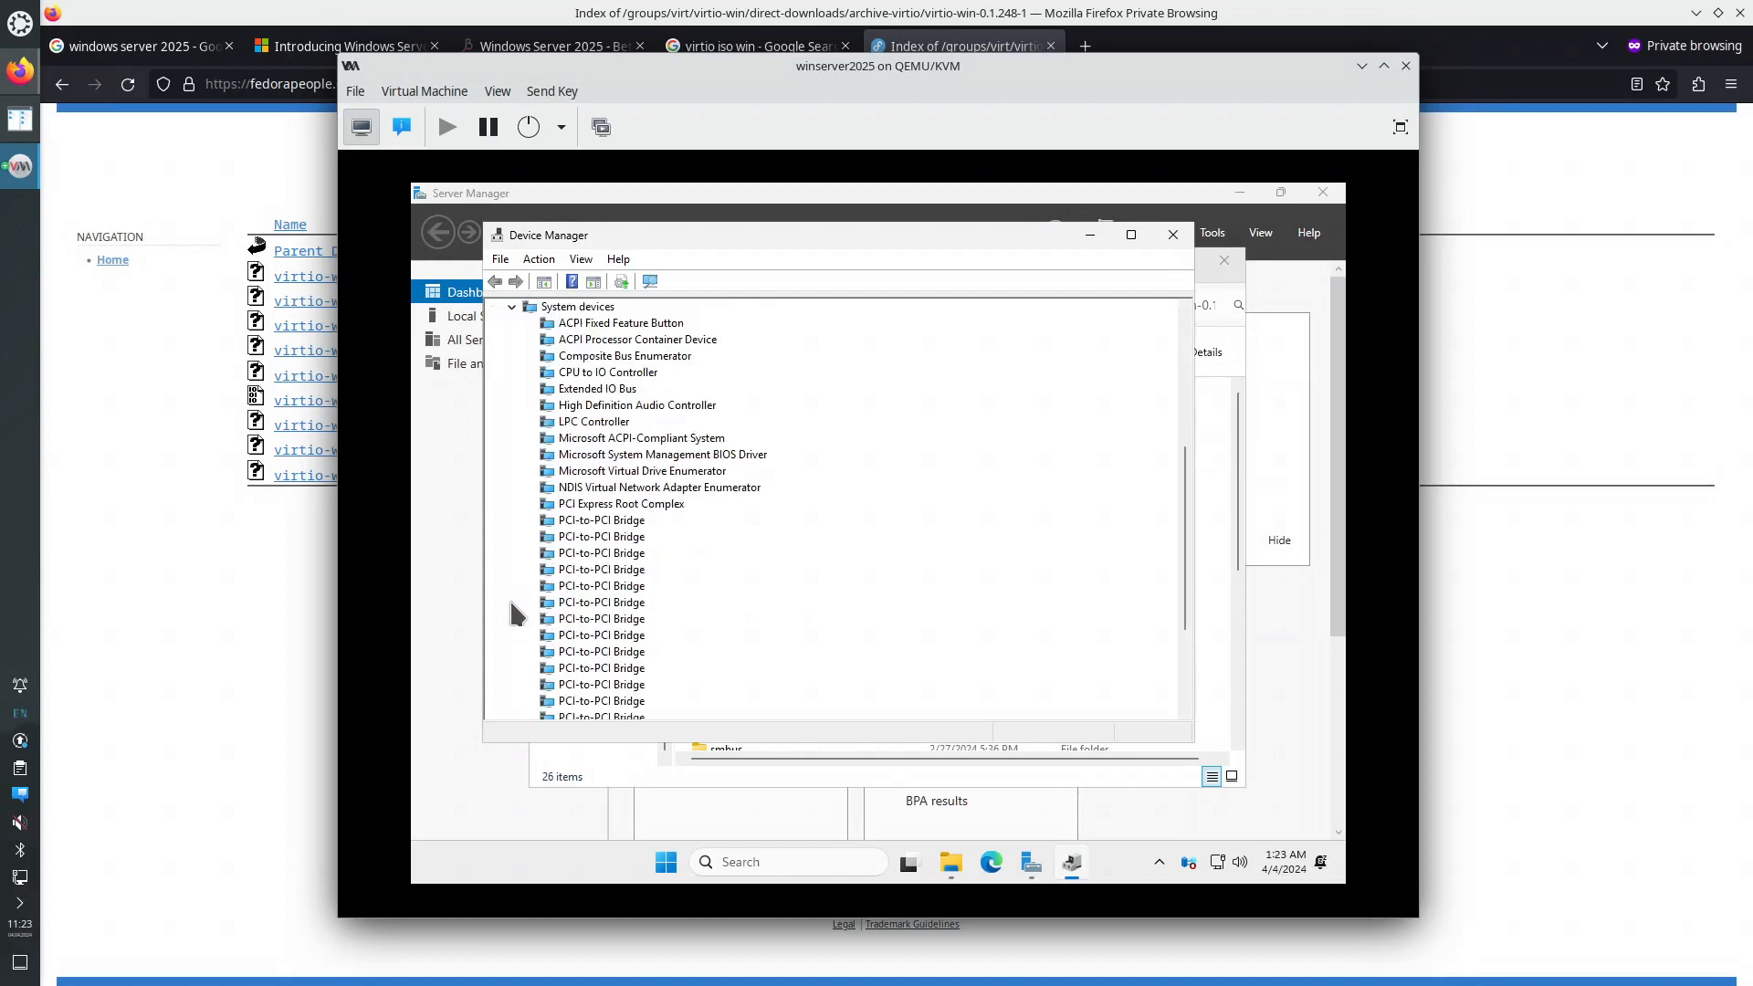
pyautogui.click(513, 307)
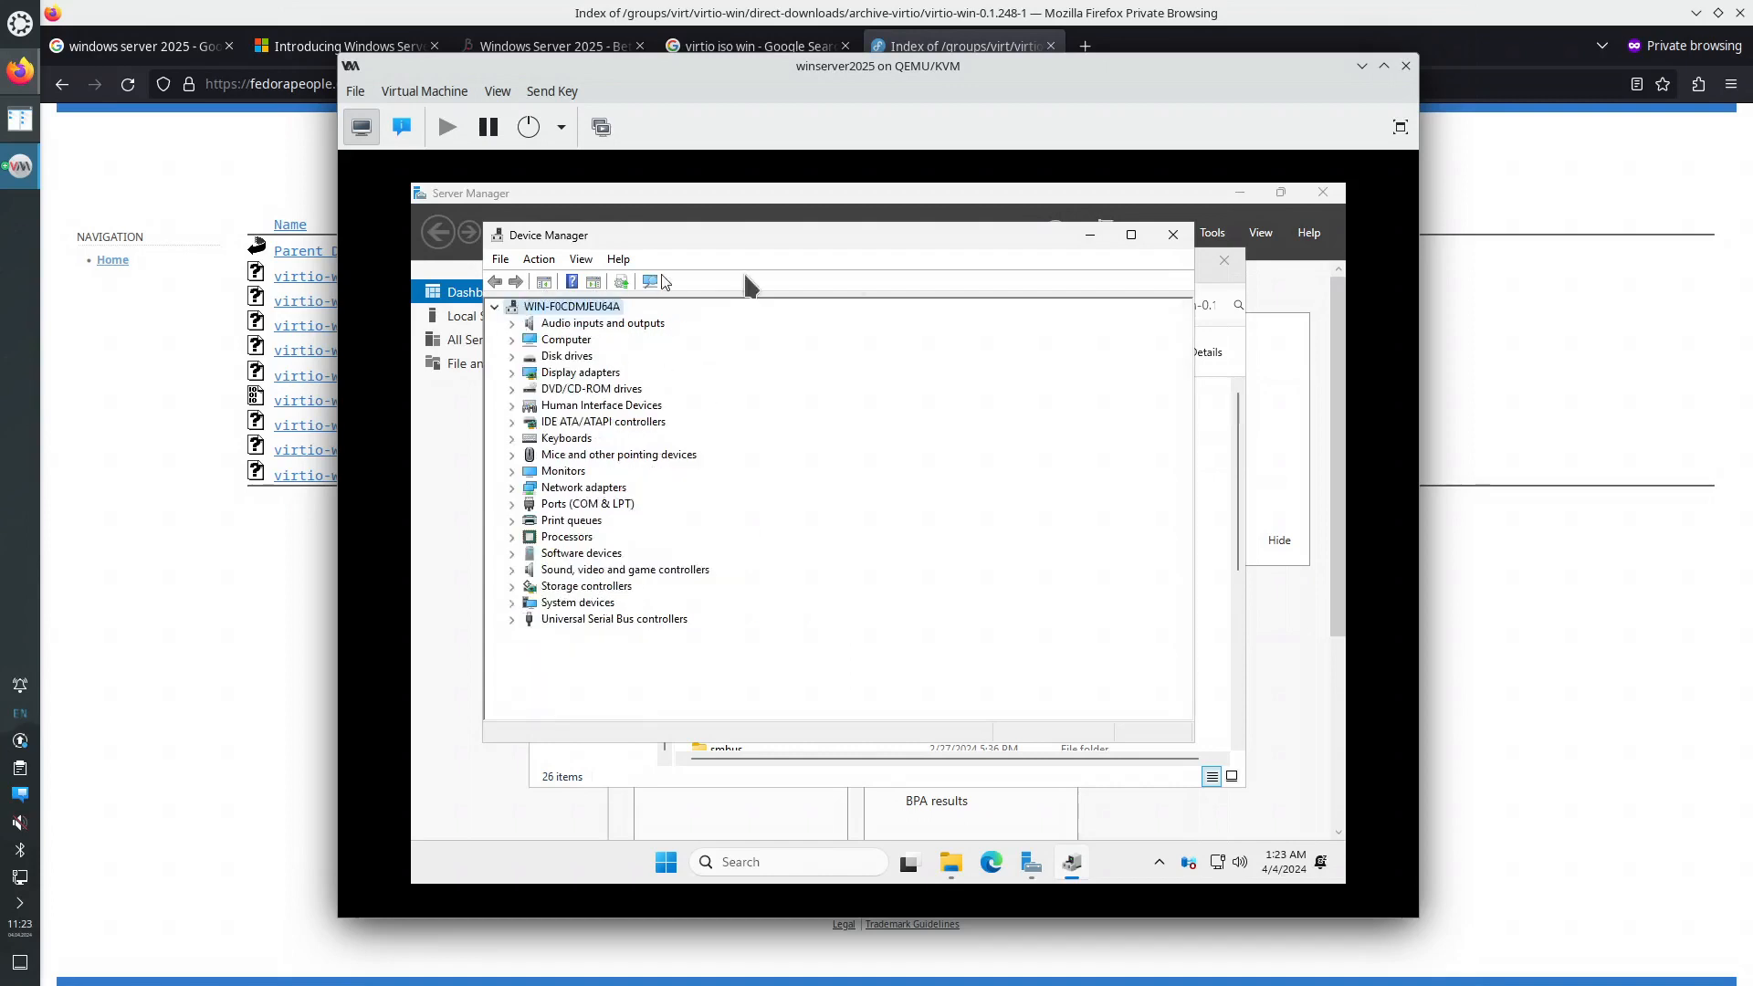
pyautogui.click(1173, 234)
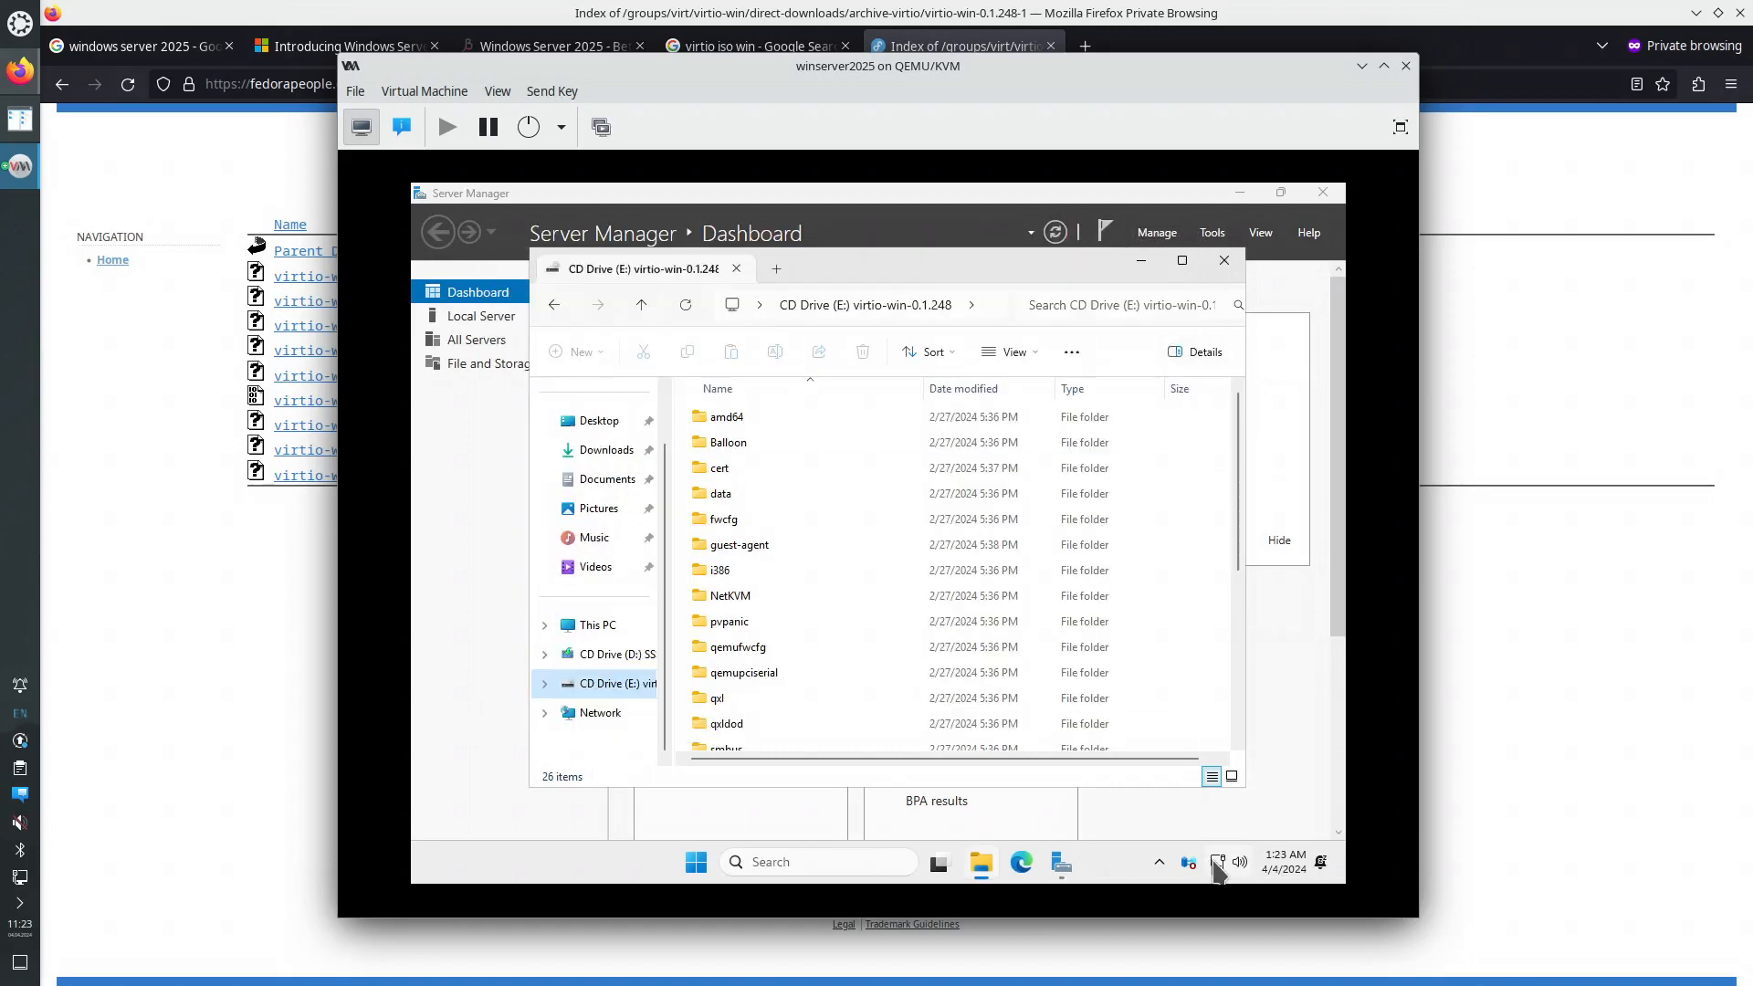
# - Launch Edge and complete first-run setup without signing in, importing data or personalisation
pyautogui.moveTo(1219, 870)
pyautogui.click(1023, 867)
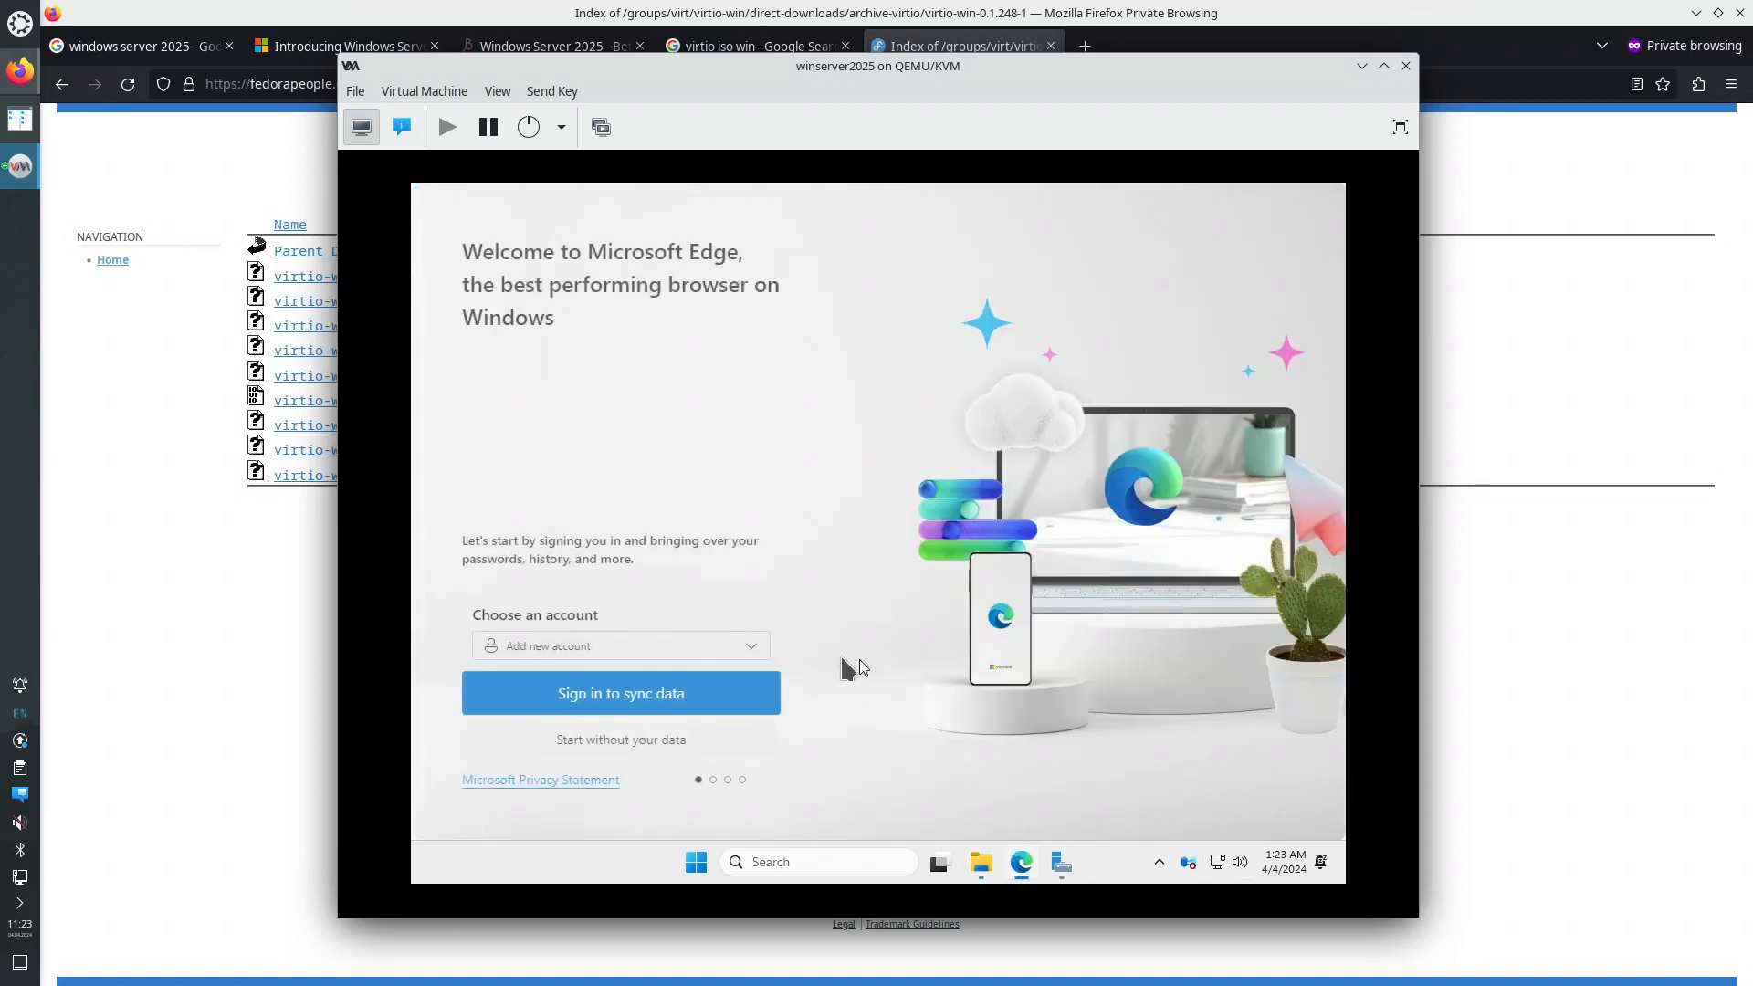
pyautogui.click(649, 737)
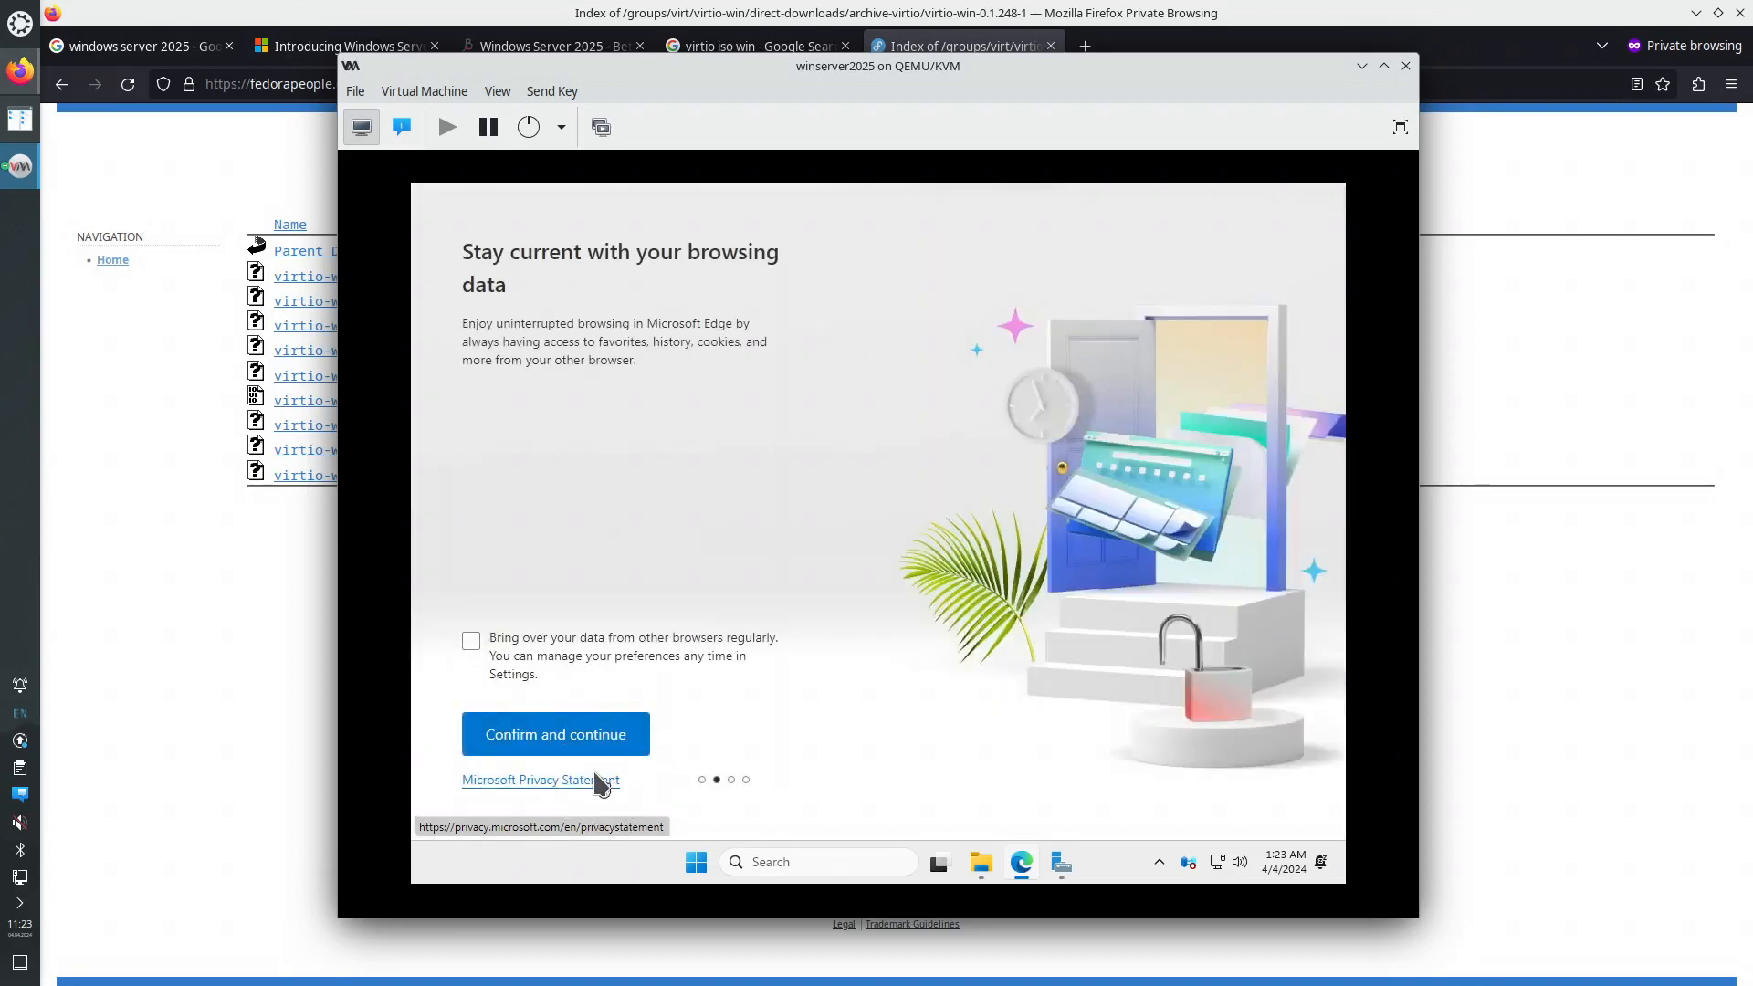
pyautogui.click(607, 738)
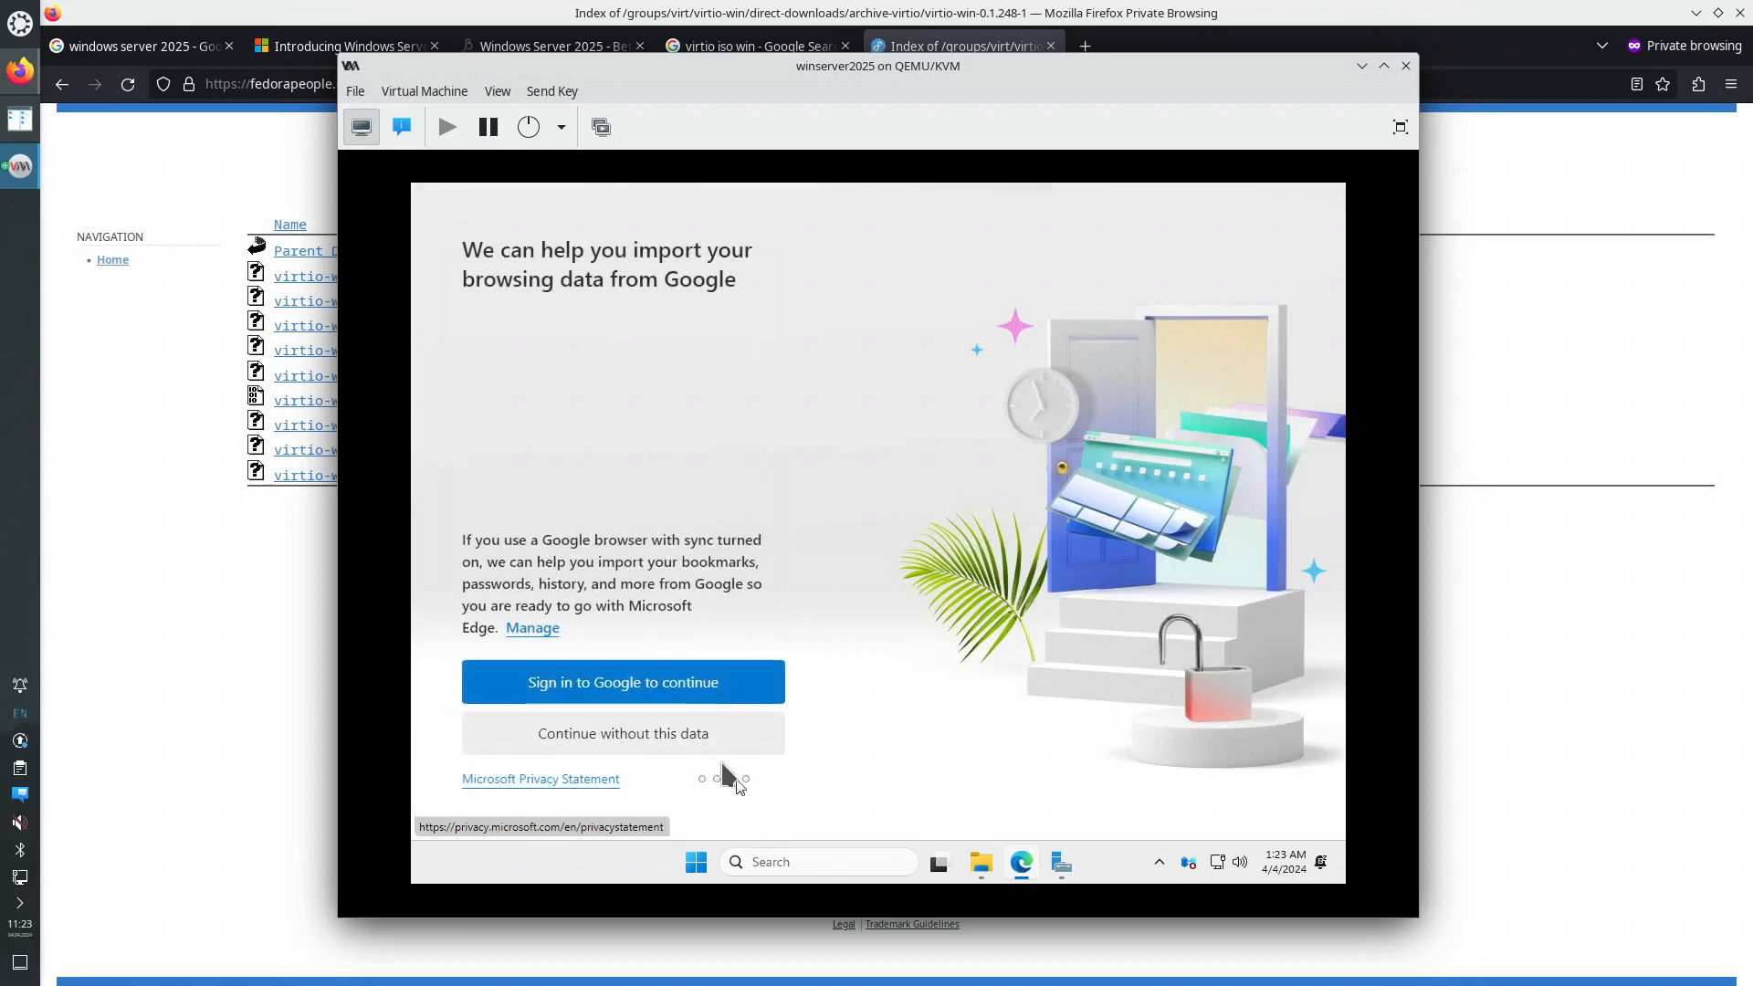
pyautogui.click(657, 733)
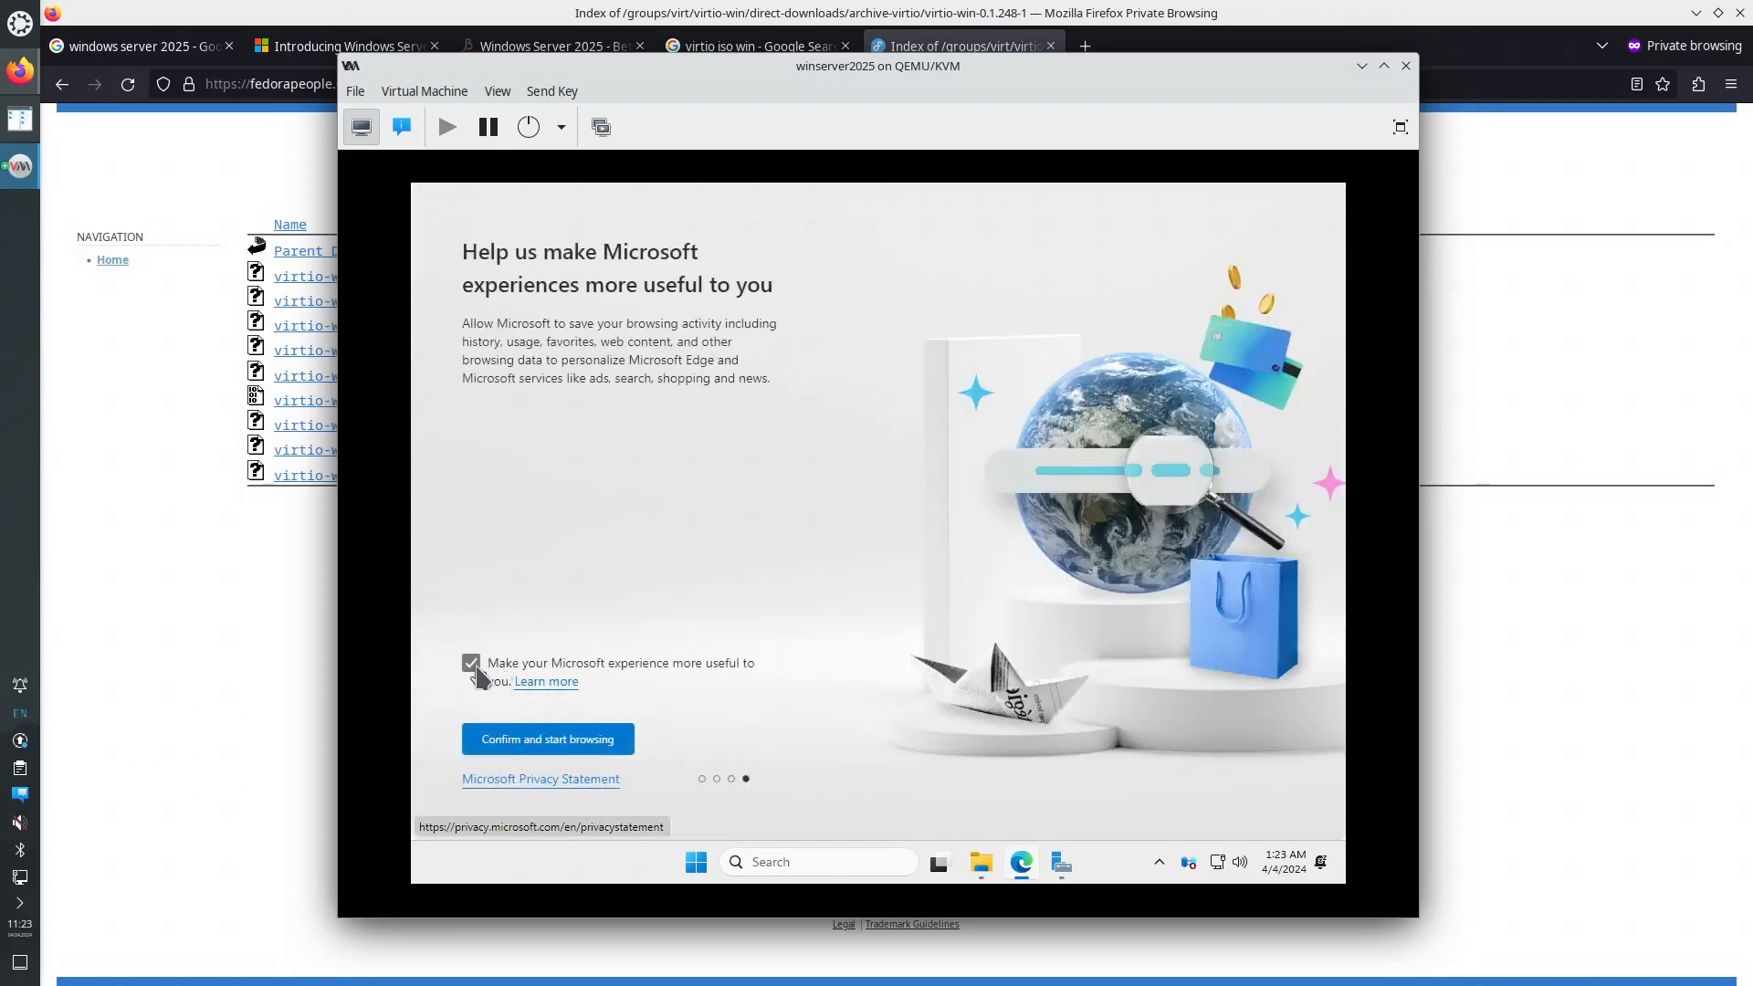
pyautogui.click(471, 665)
pyautogui.click(589, 742)
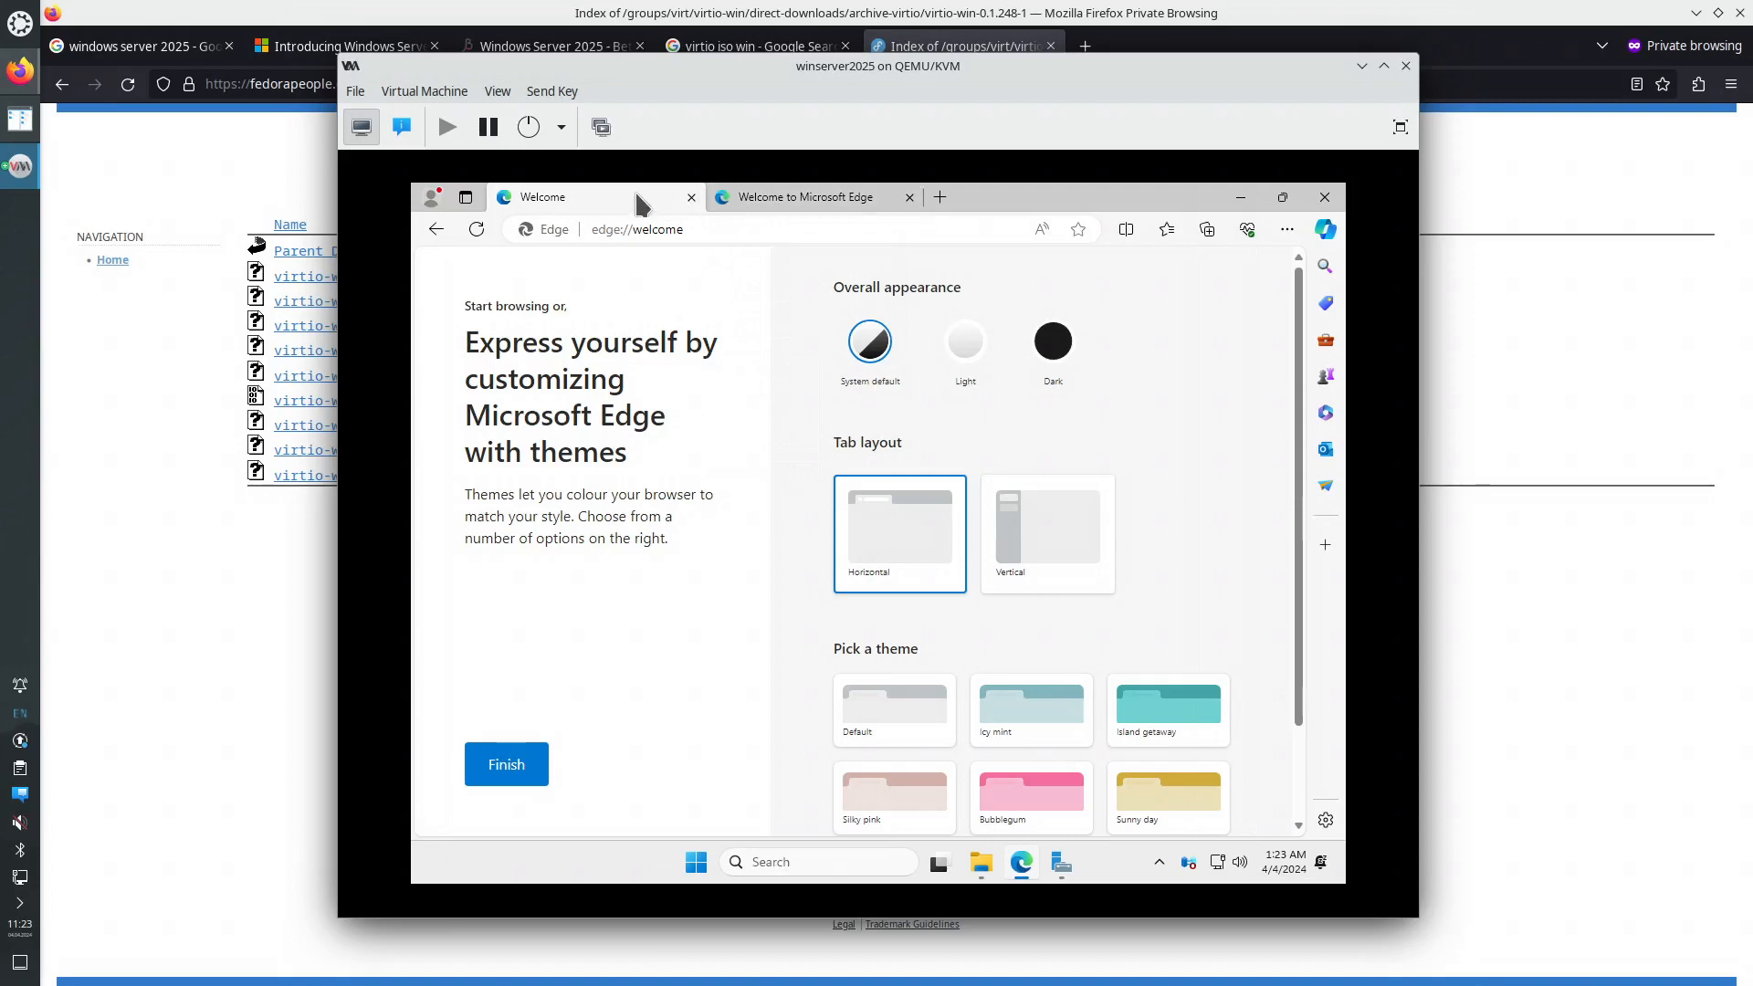
# - Close the welcome themes tab, accept the site's cookies and minimise Edge
pyautogui.click(691, 197)
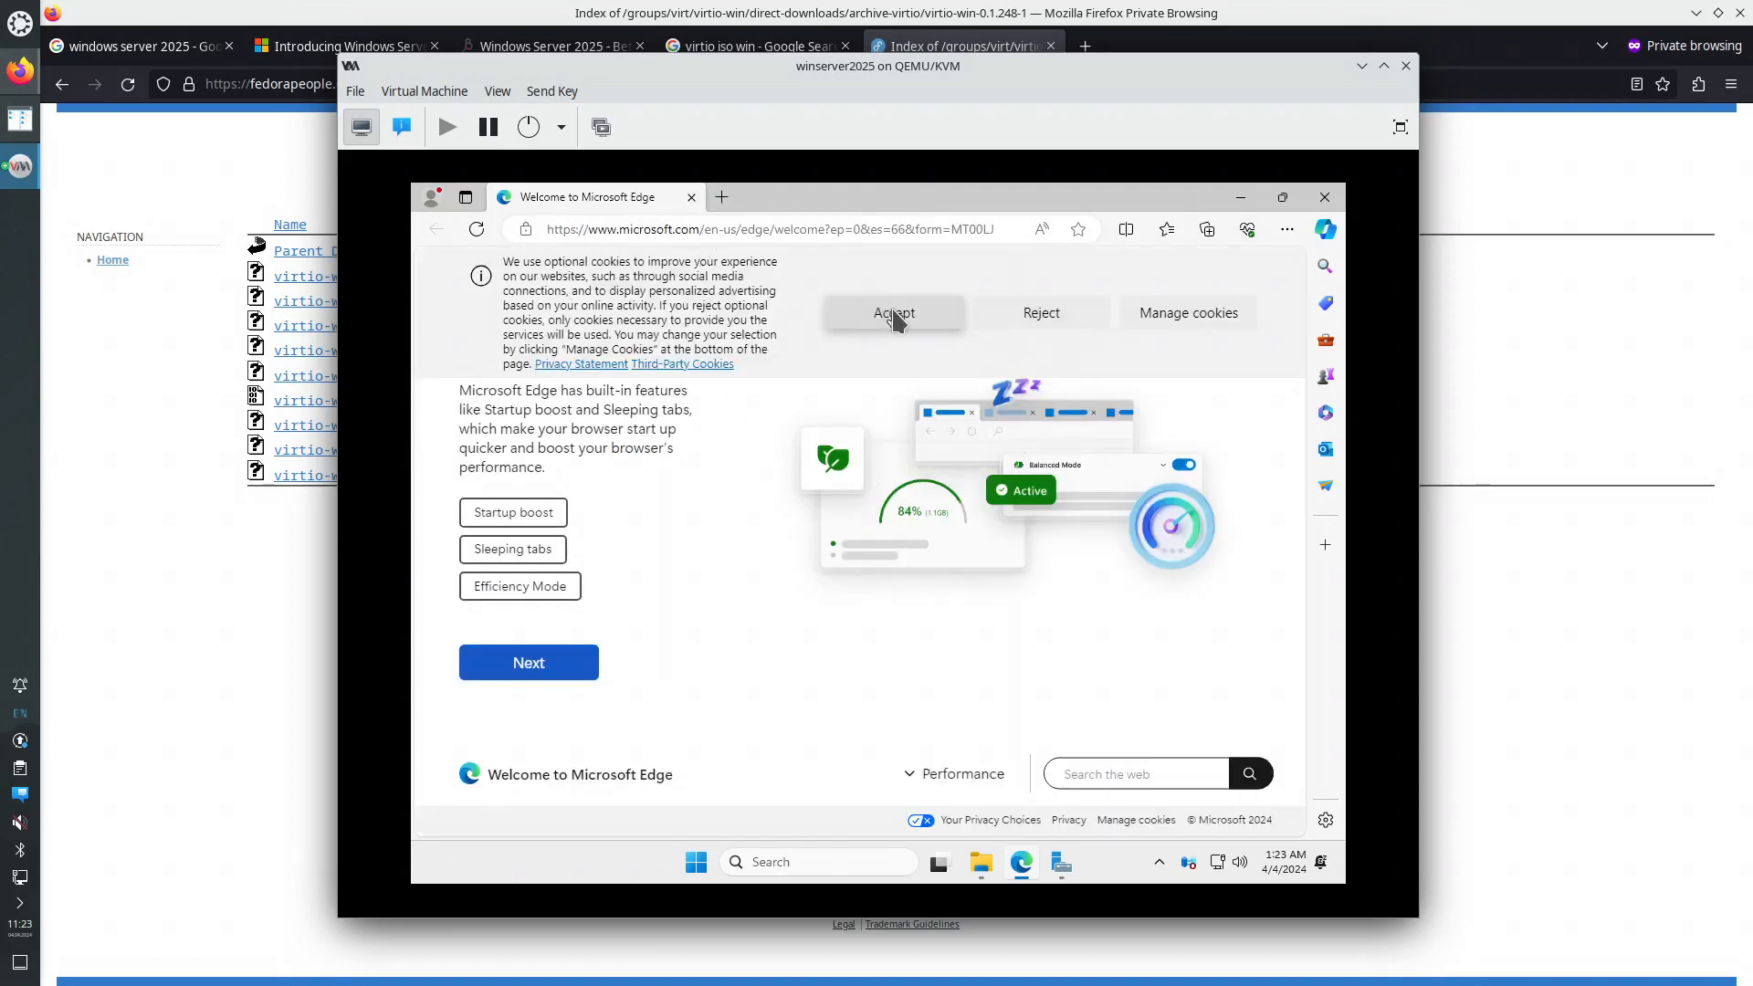
pyautogui.click(895, 318)
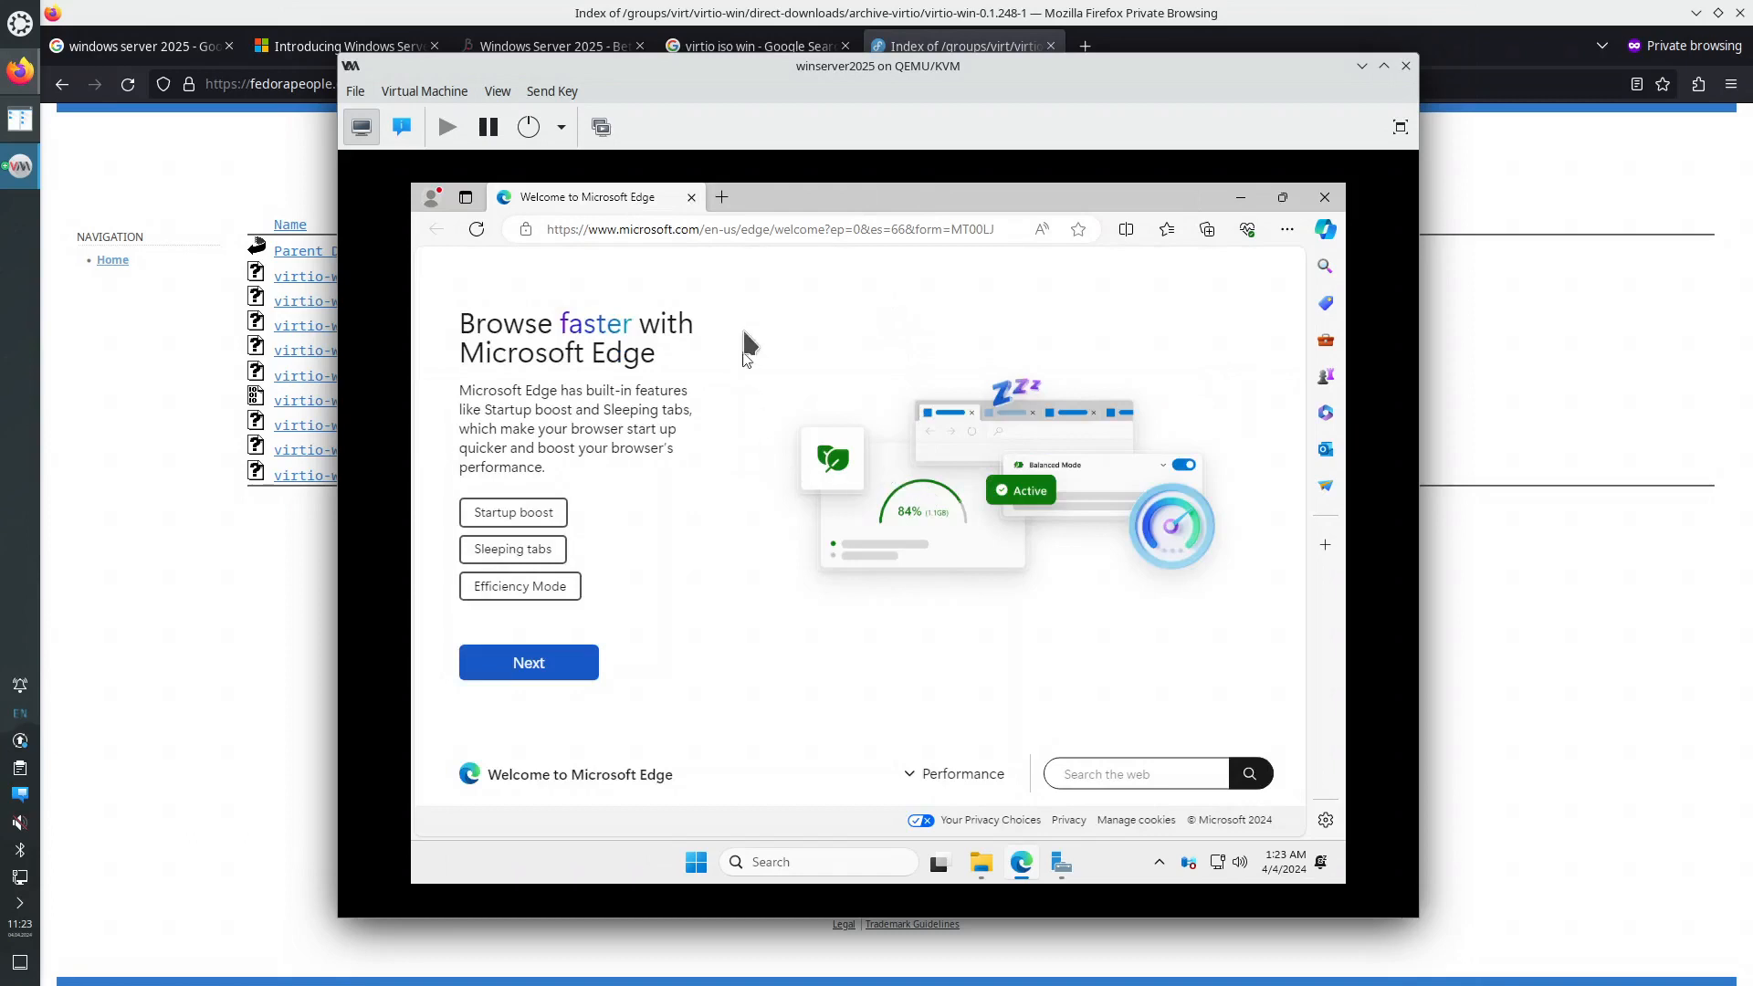
pyautogui.click(1241, 197)
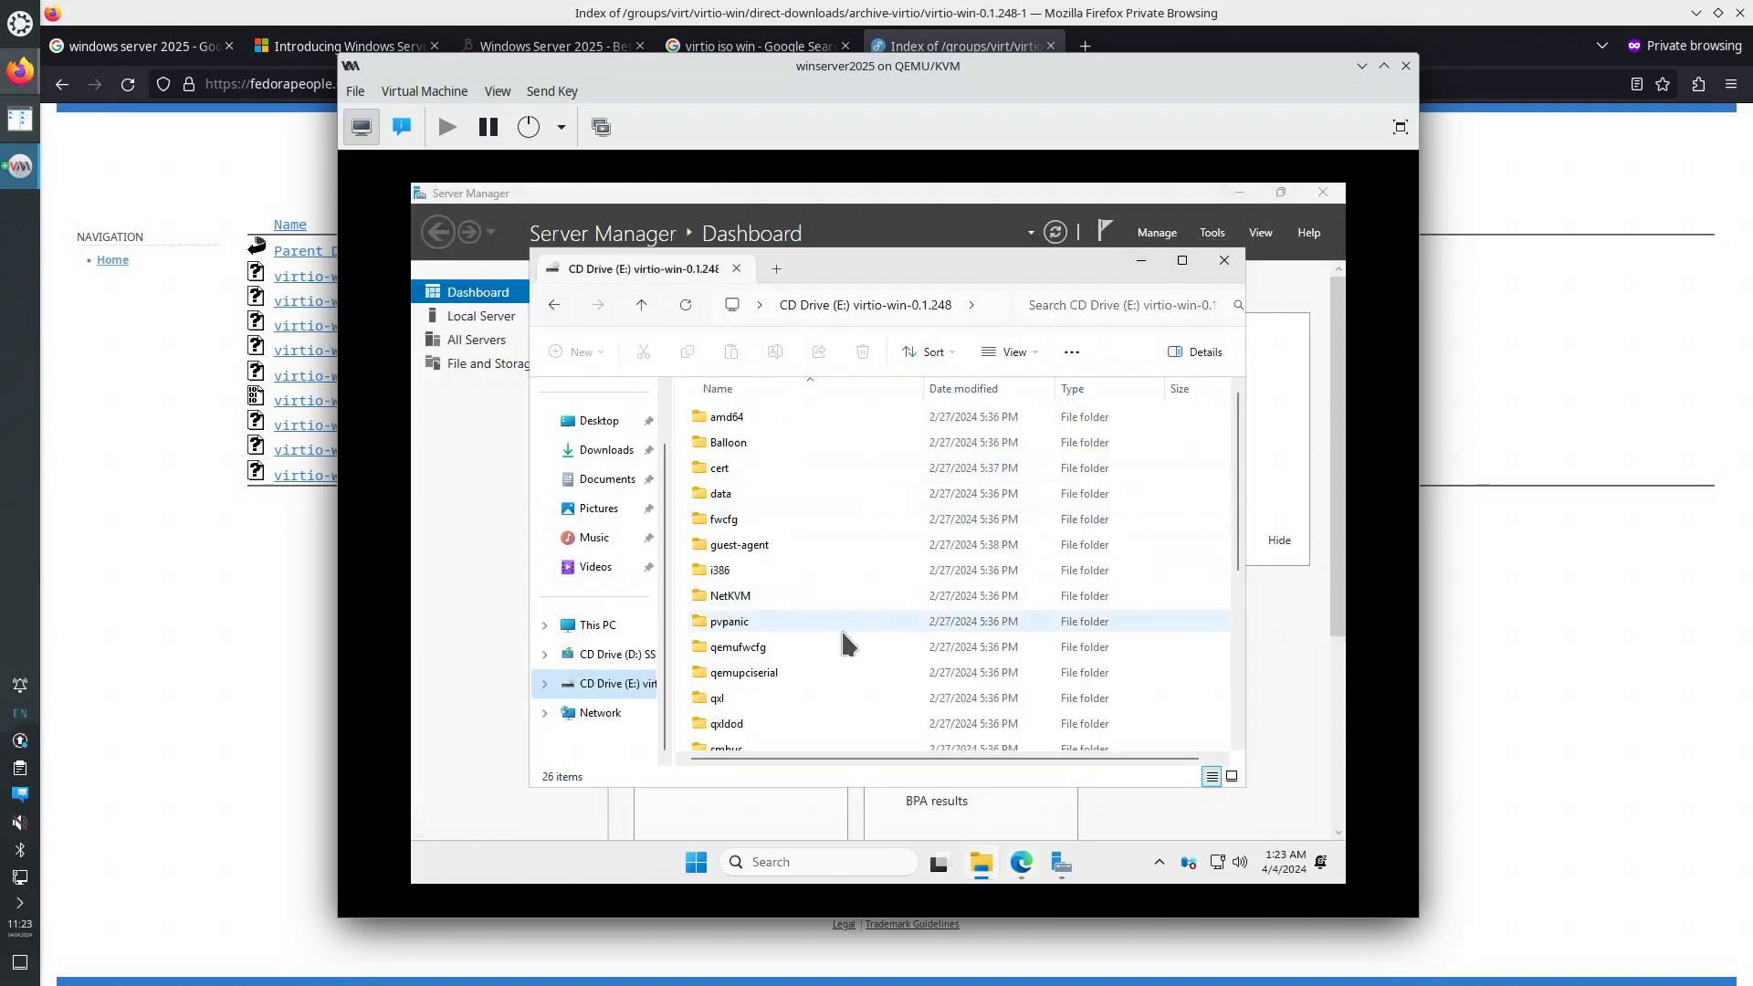
# - In System Properties' Remote tab, allow remote connections with Network Level Authentication and apply
pyautogui.rightClick(696, 876)
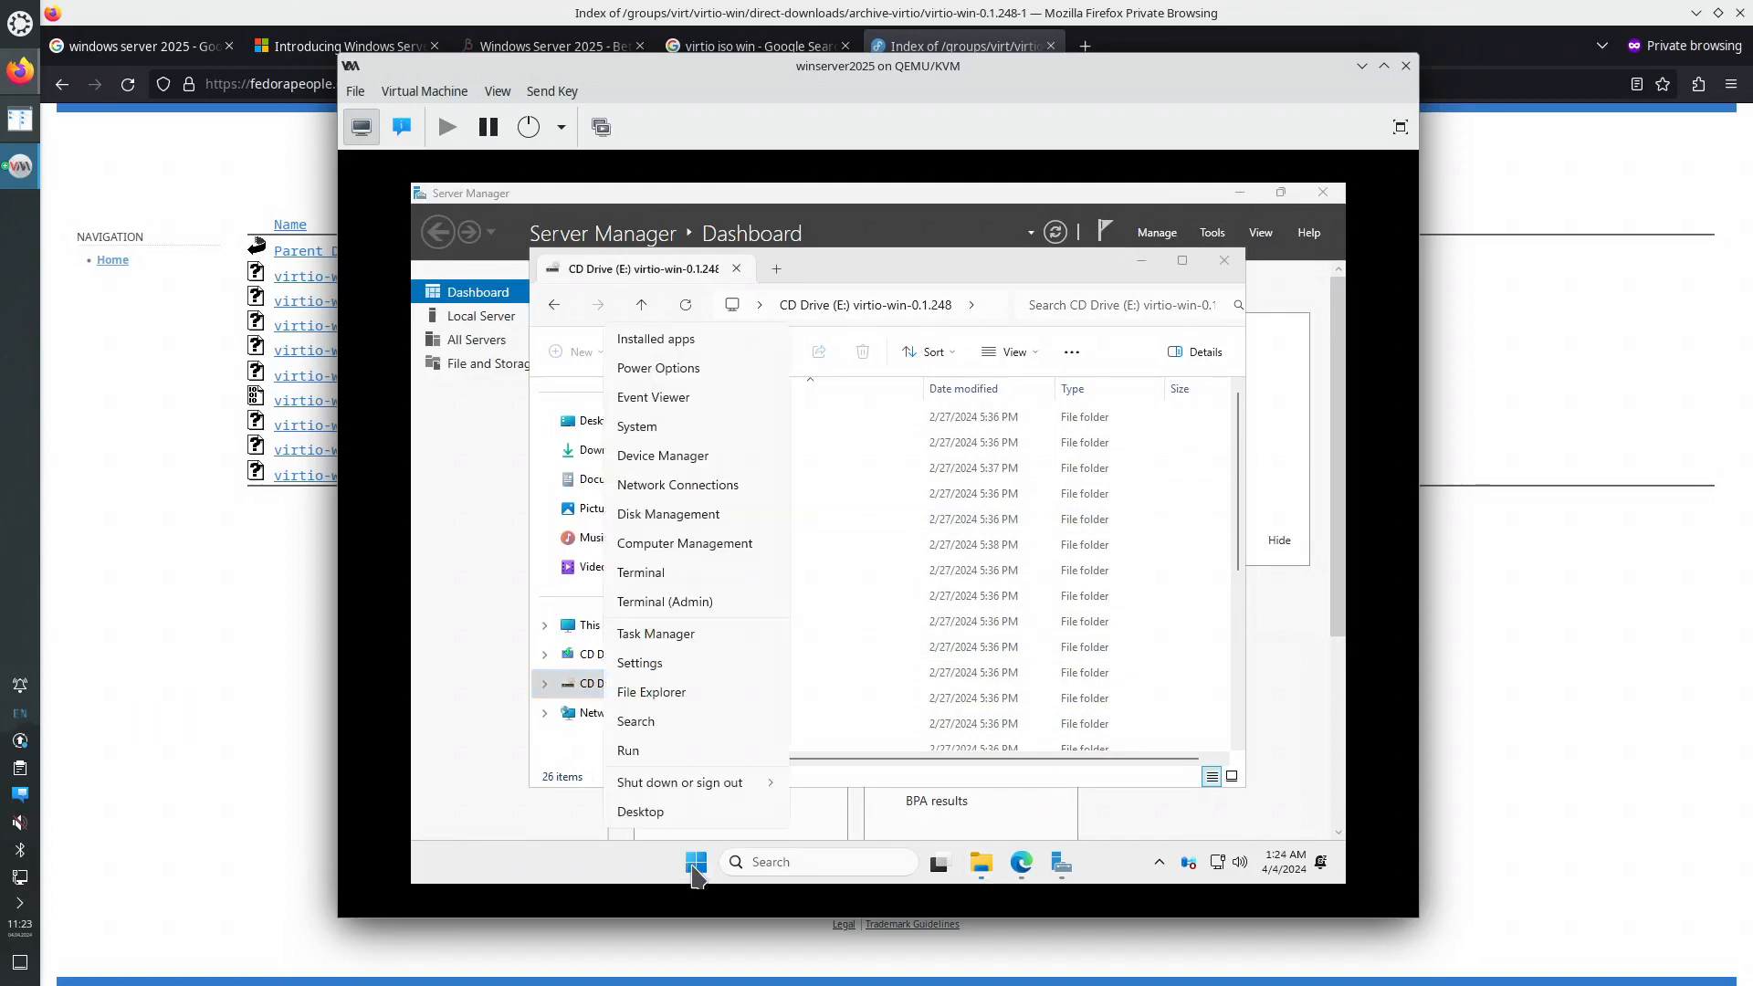
pyautogui.click(673, 428)
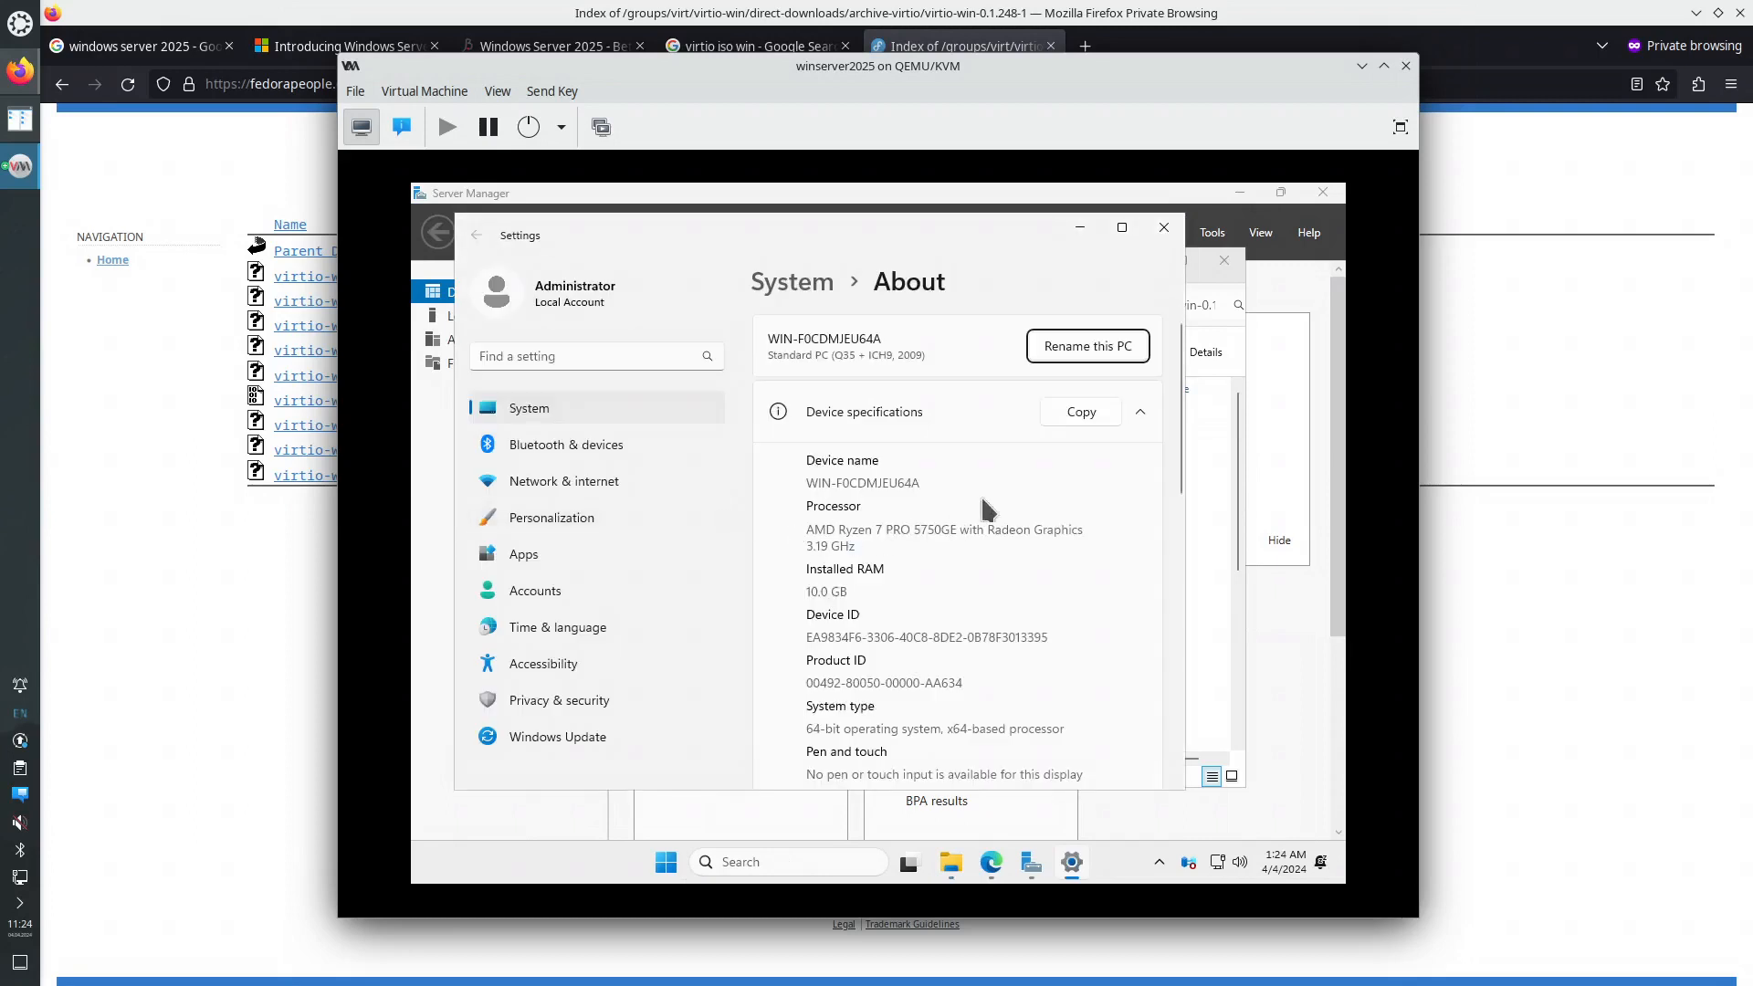
pyautogui.scroll(-6, 986, 497)
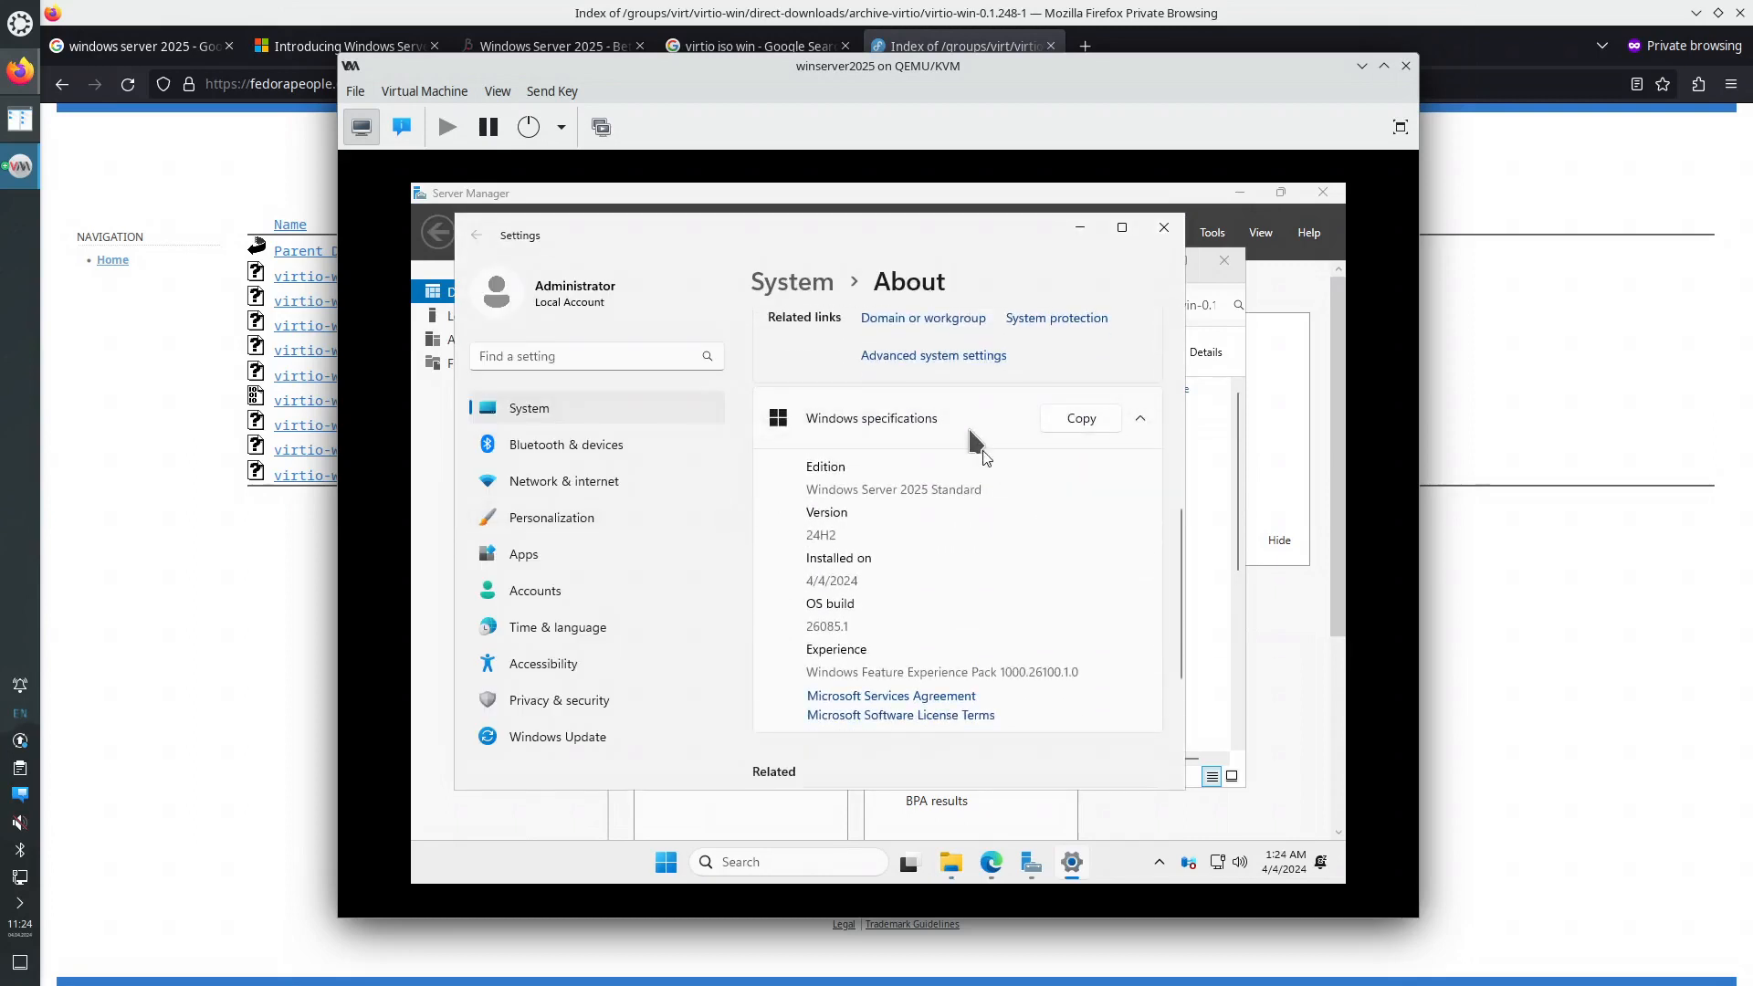
pyautogui.click(950, 359)
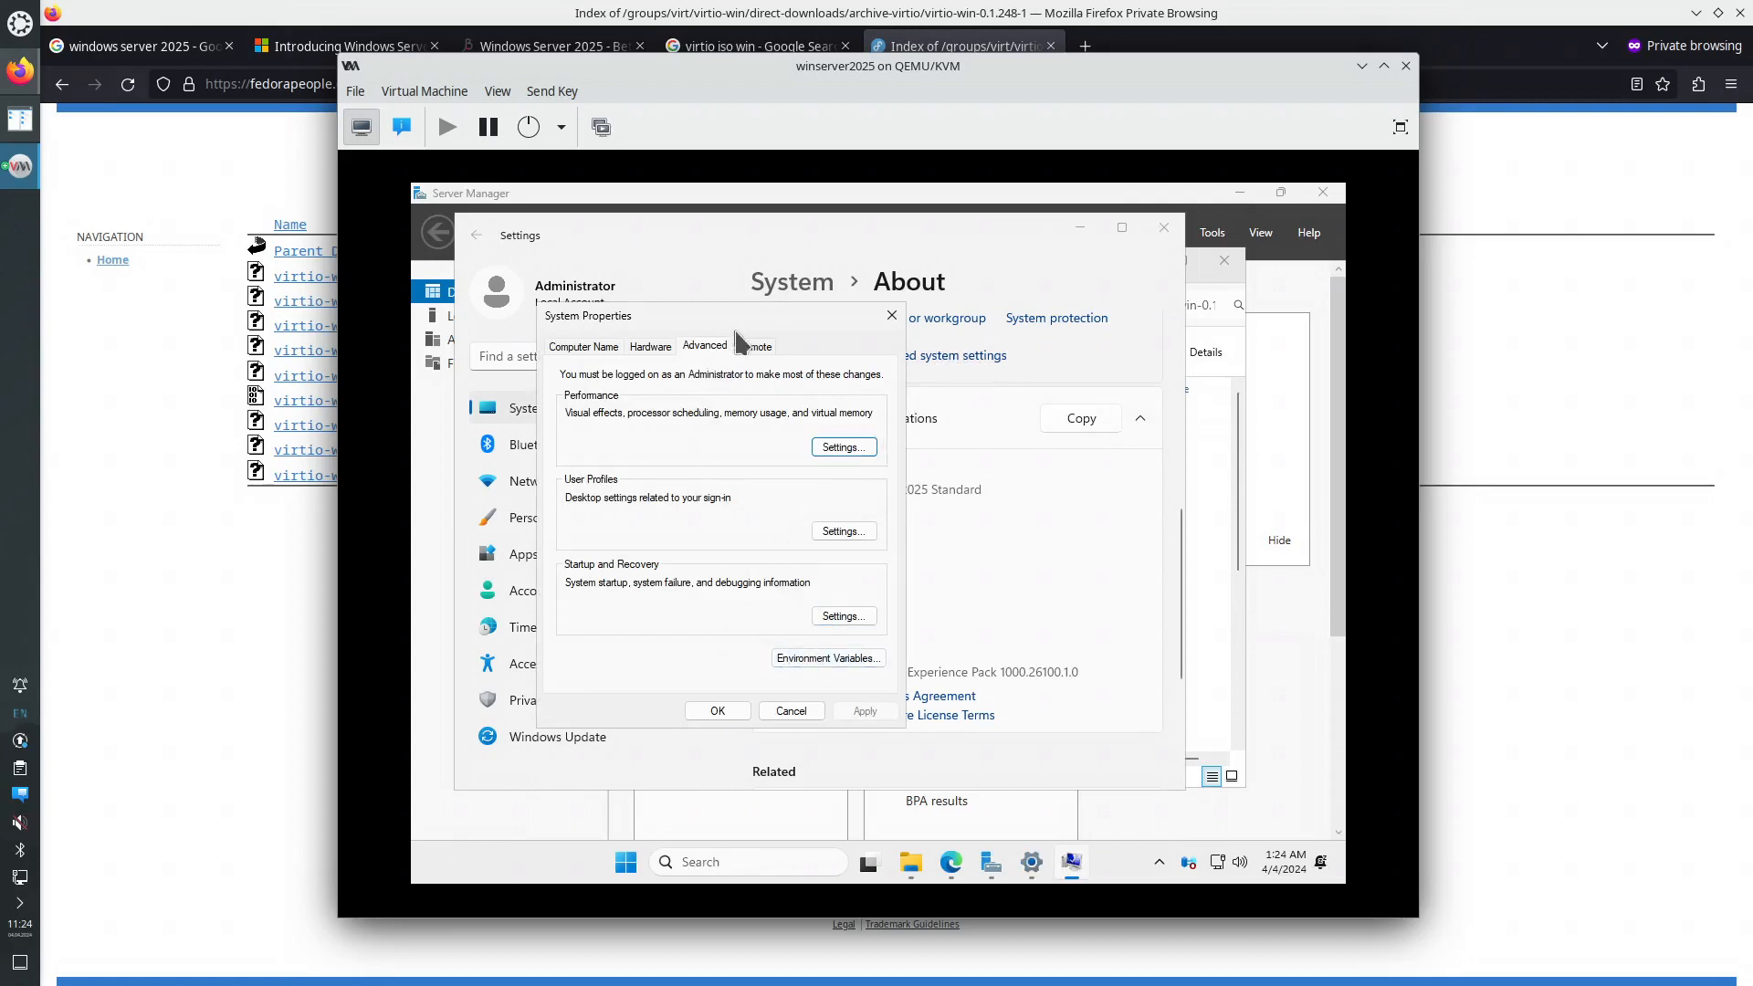
pyautogui.click(754, 345)
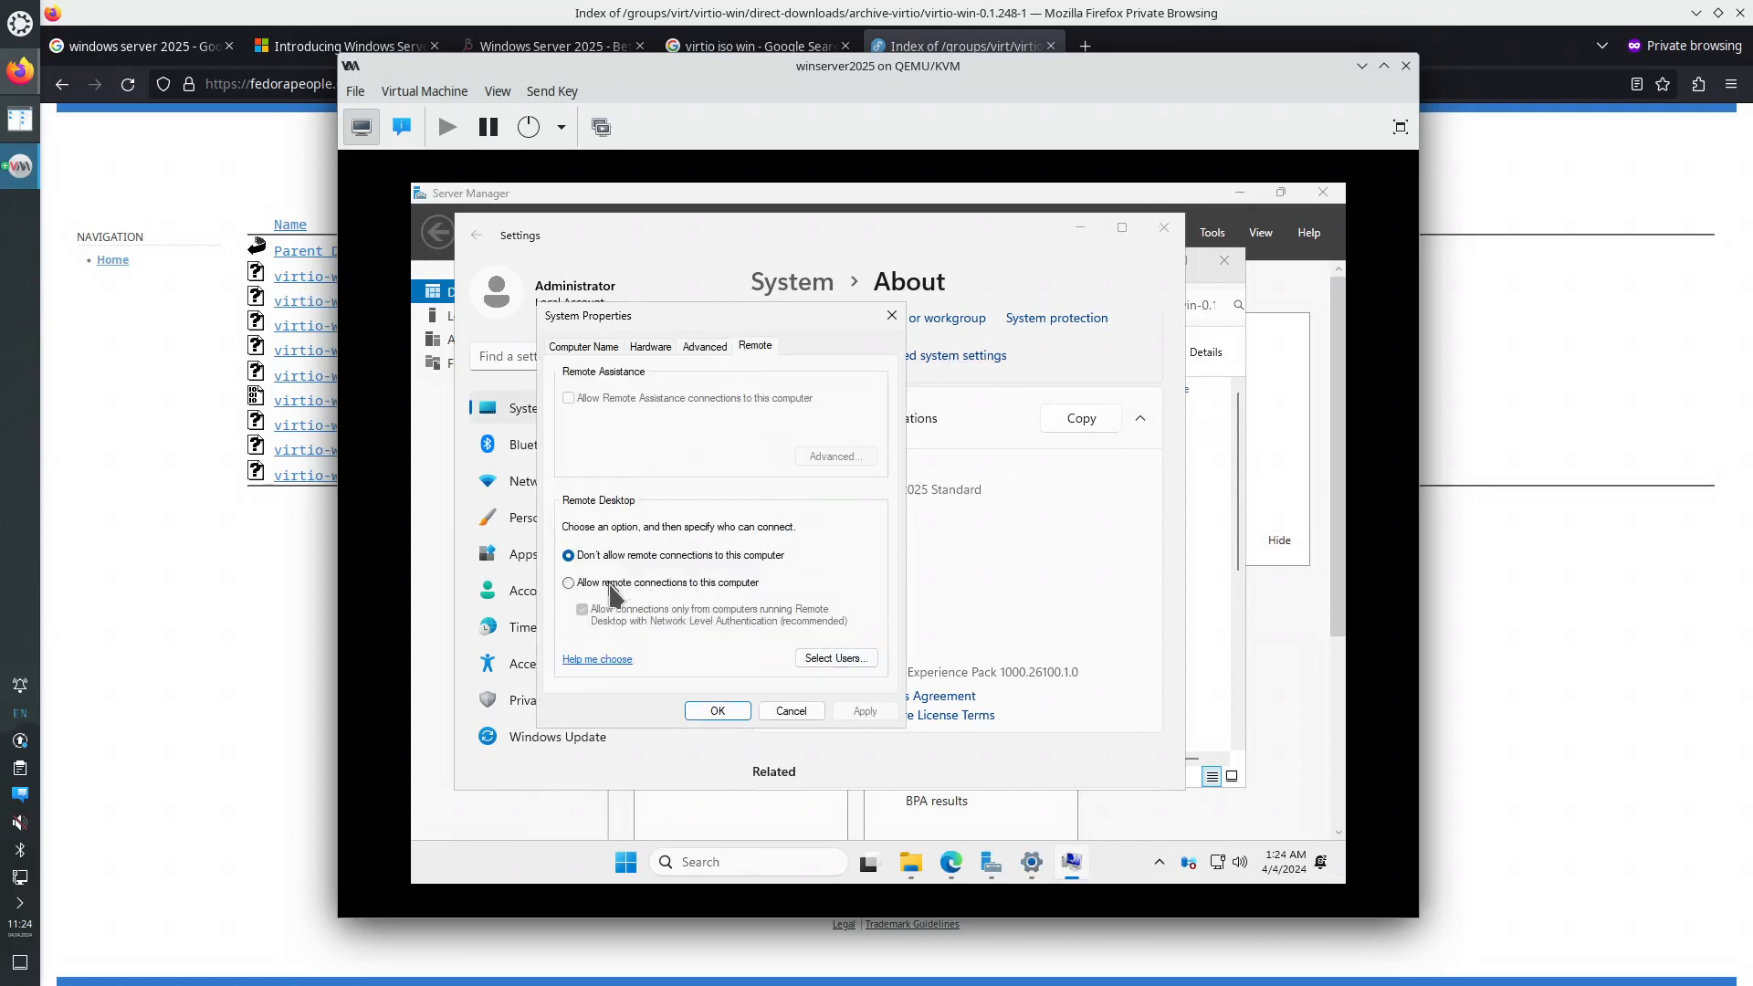
pyautogui.click(610, 586)
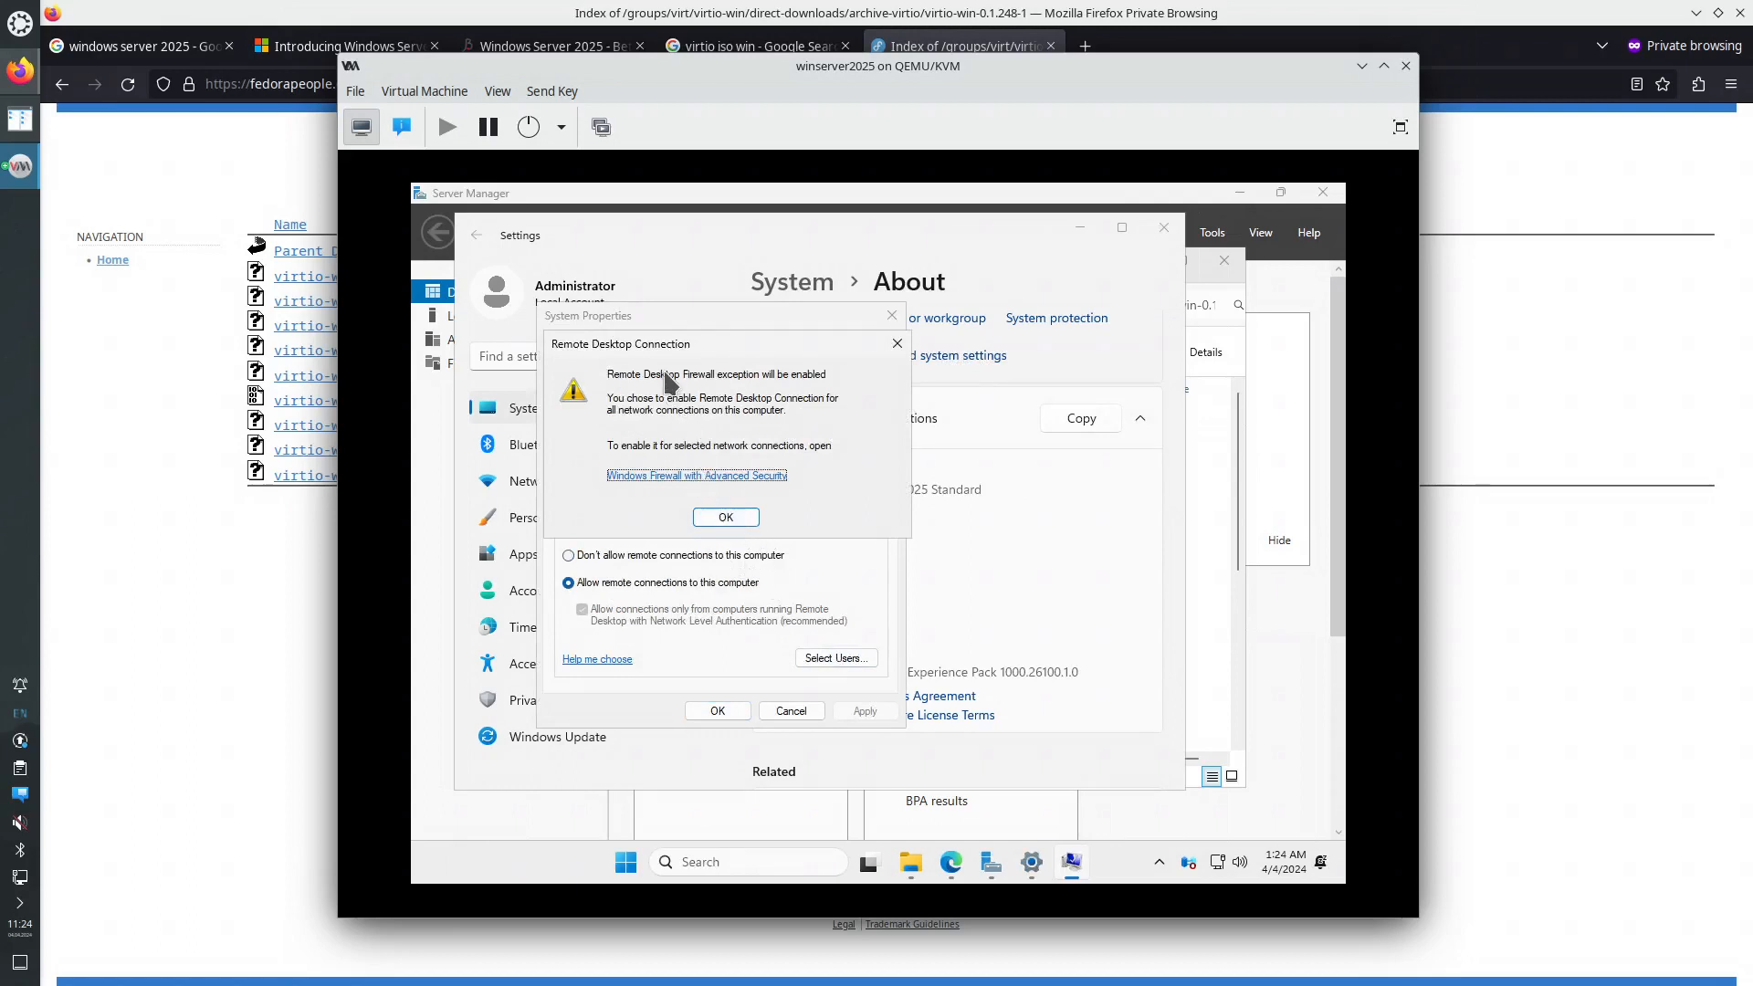
pyautogui.click(725, 518)
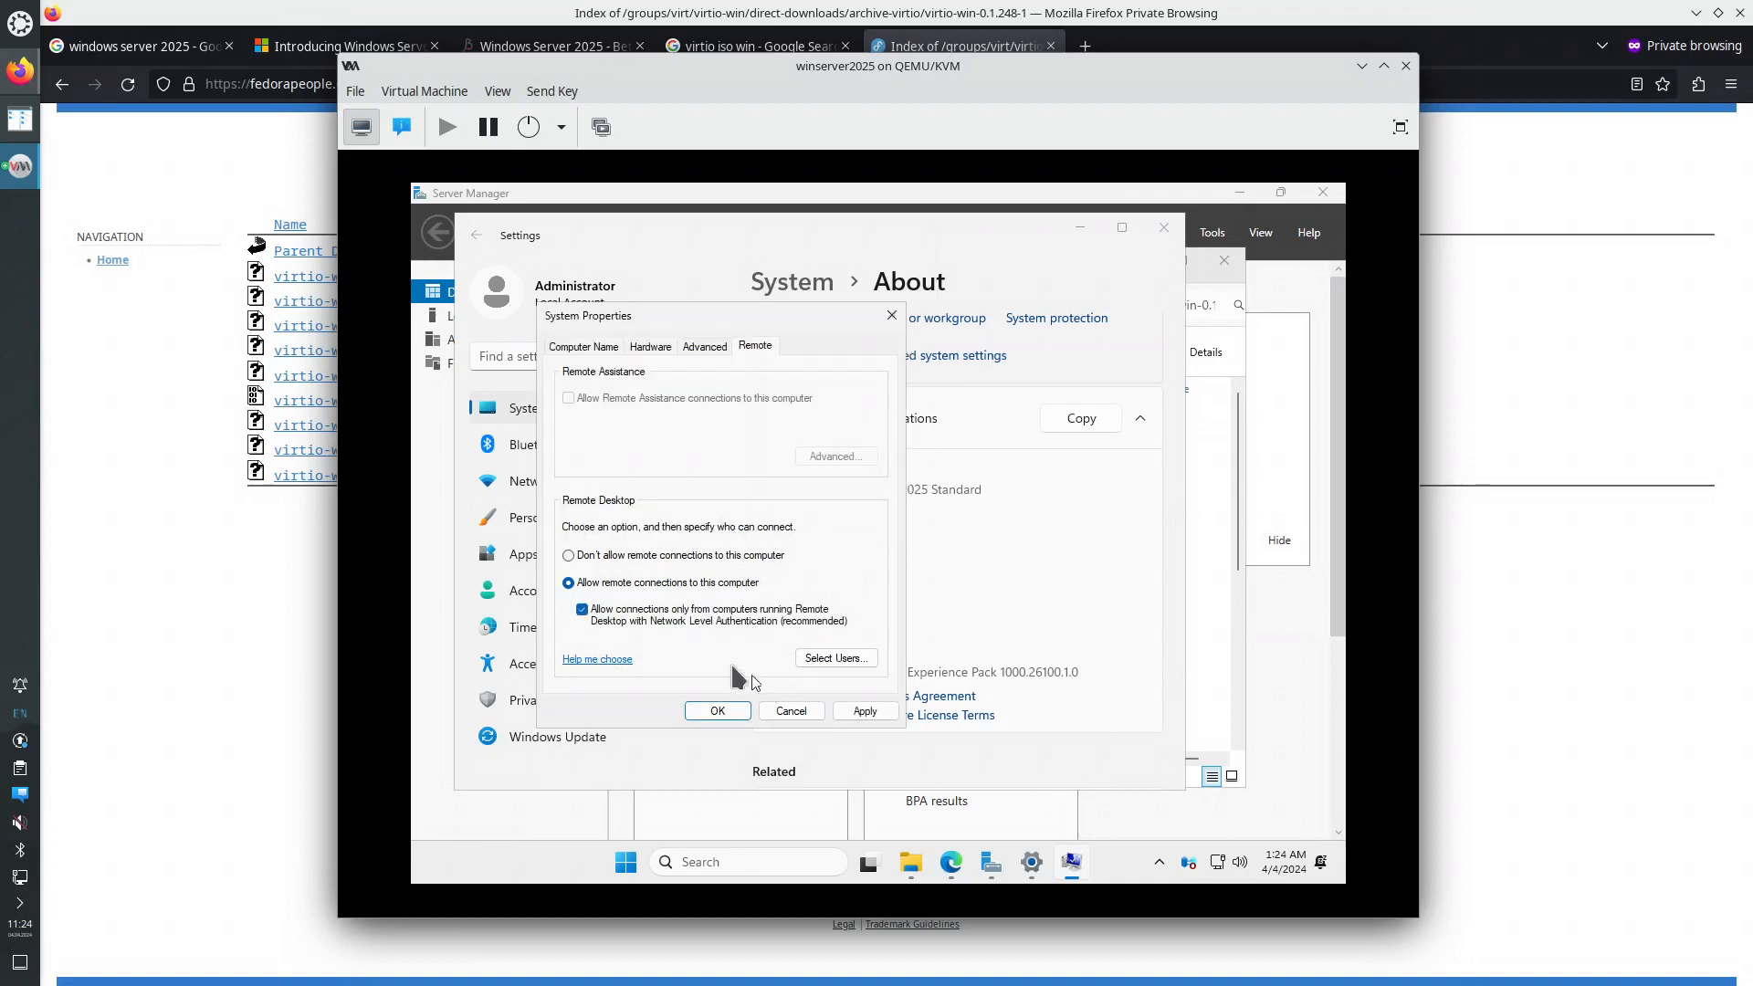
pyautogui.click(845, 658)
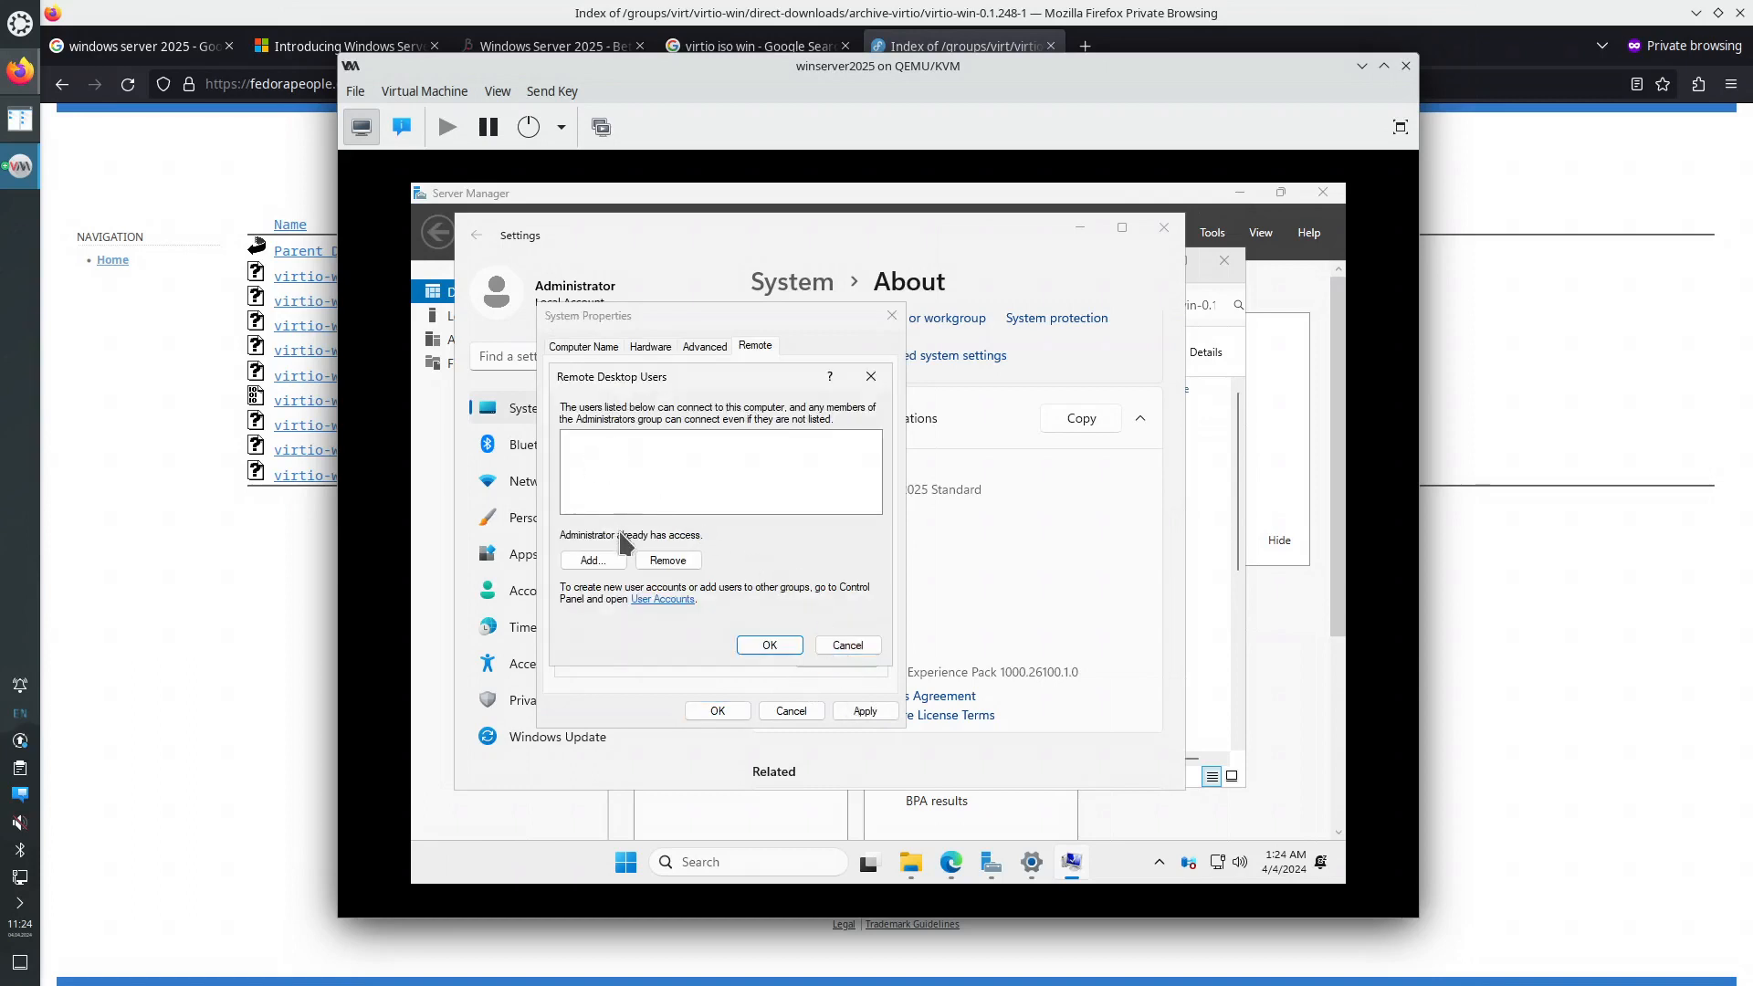
pyautogui.click(879, 378)
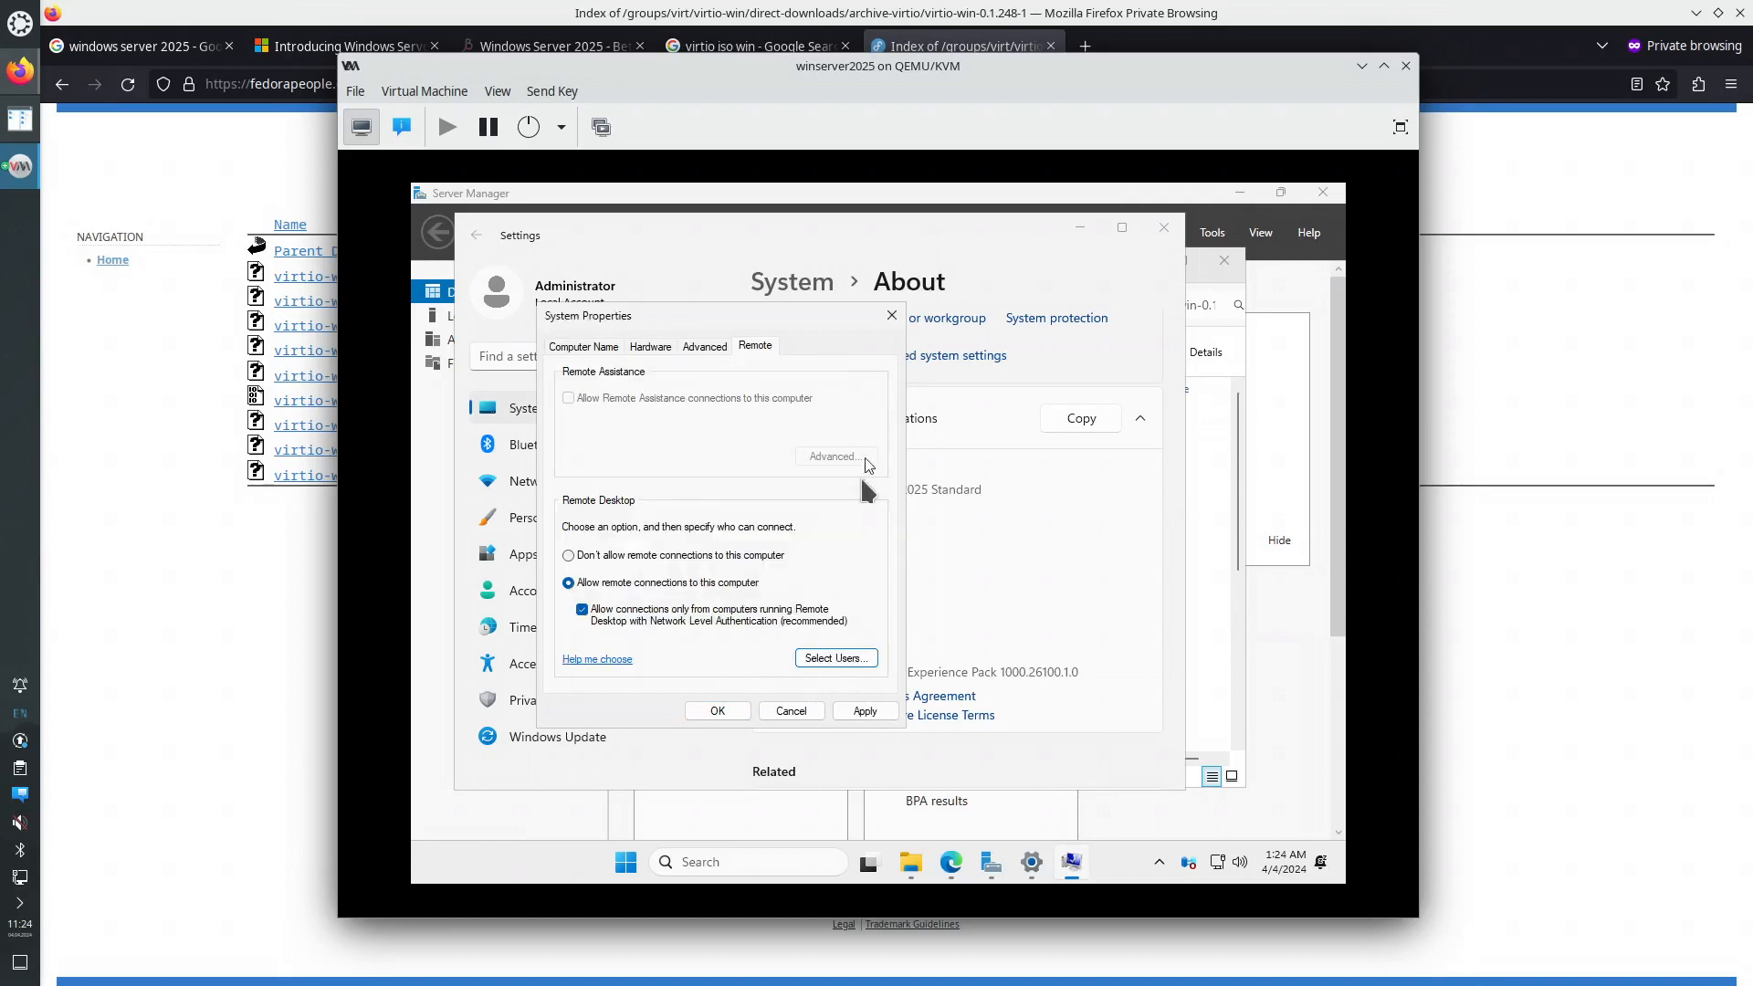
pyautogui.click(866, 712)
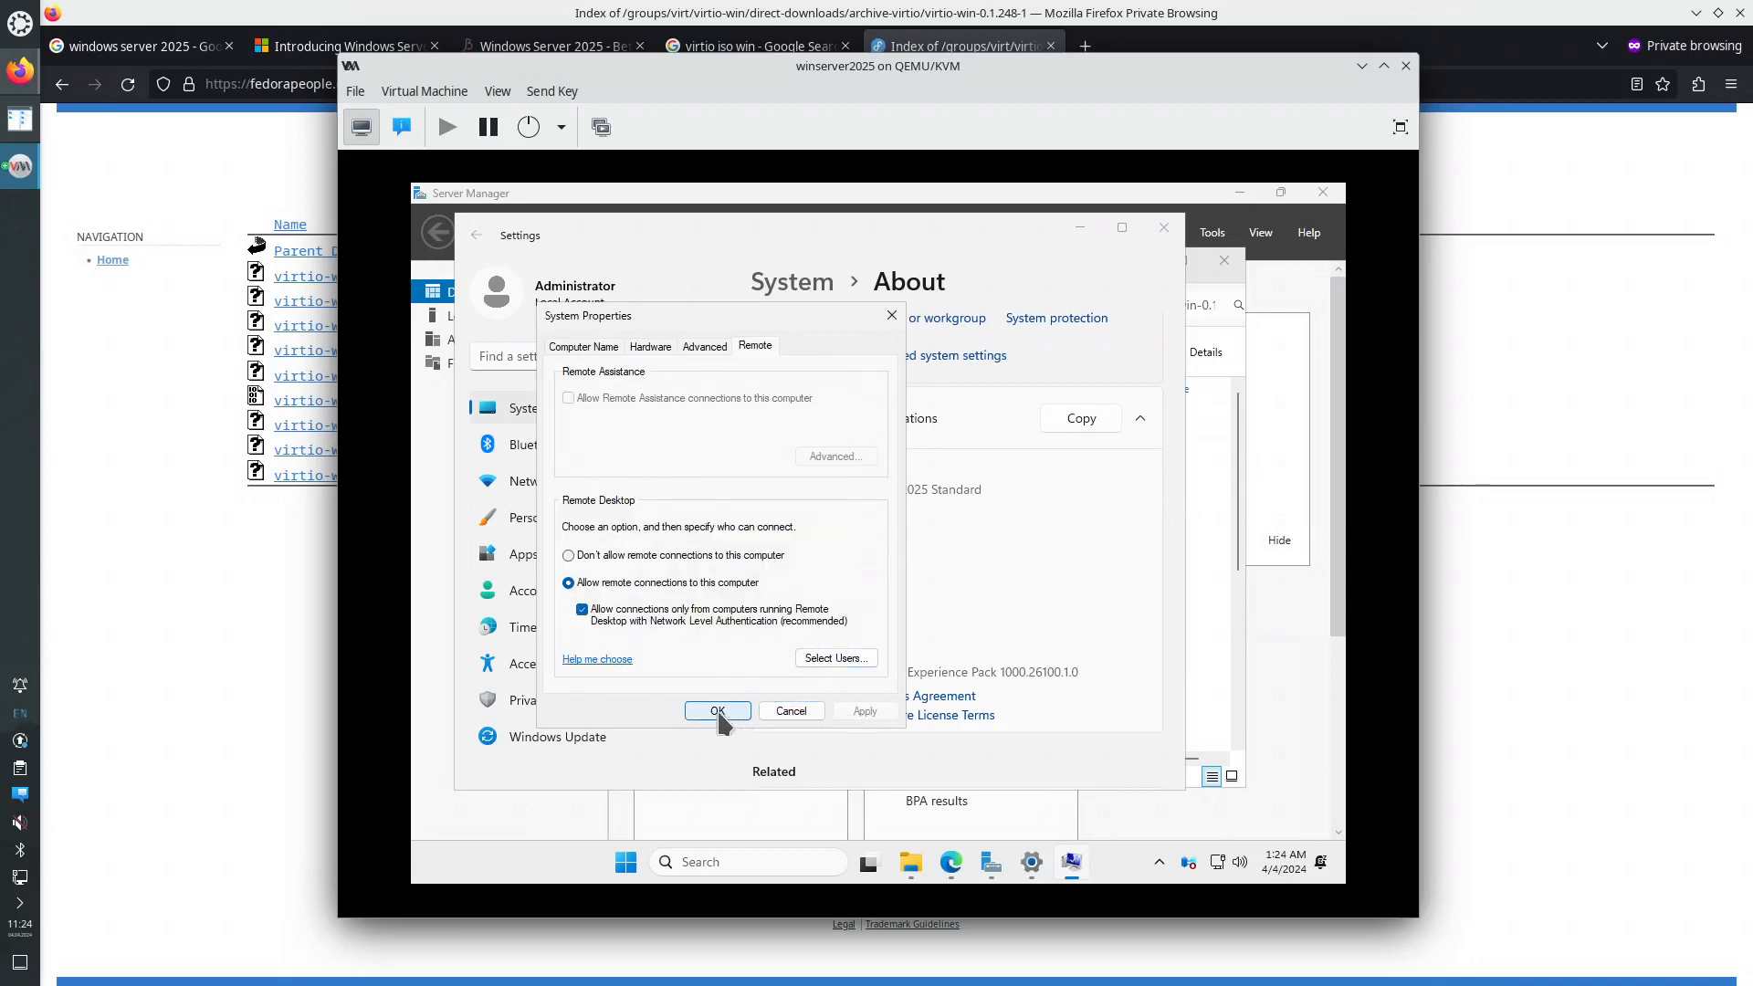
pyautogui.click(718, 713)
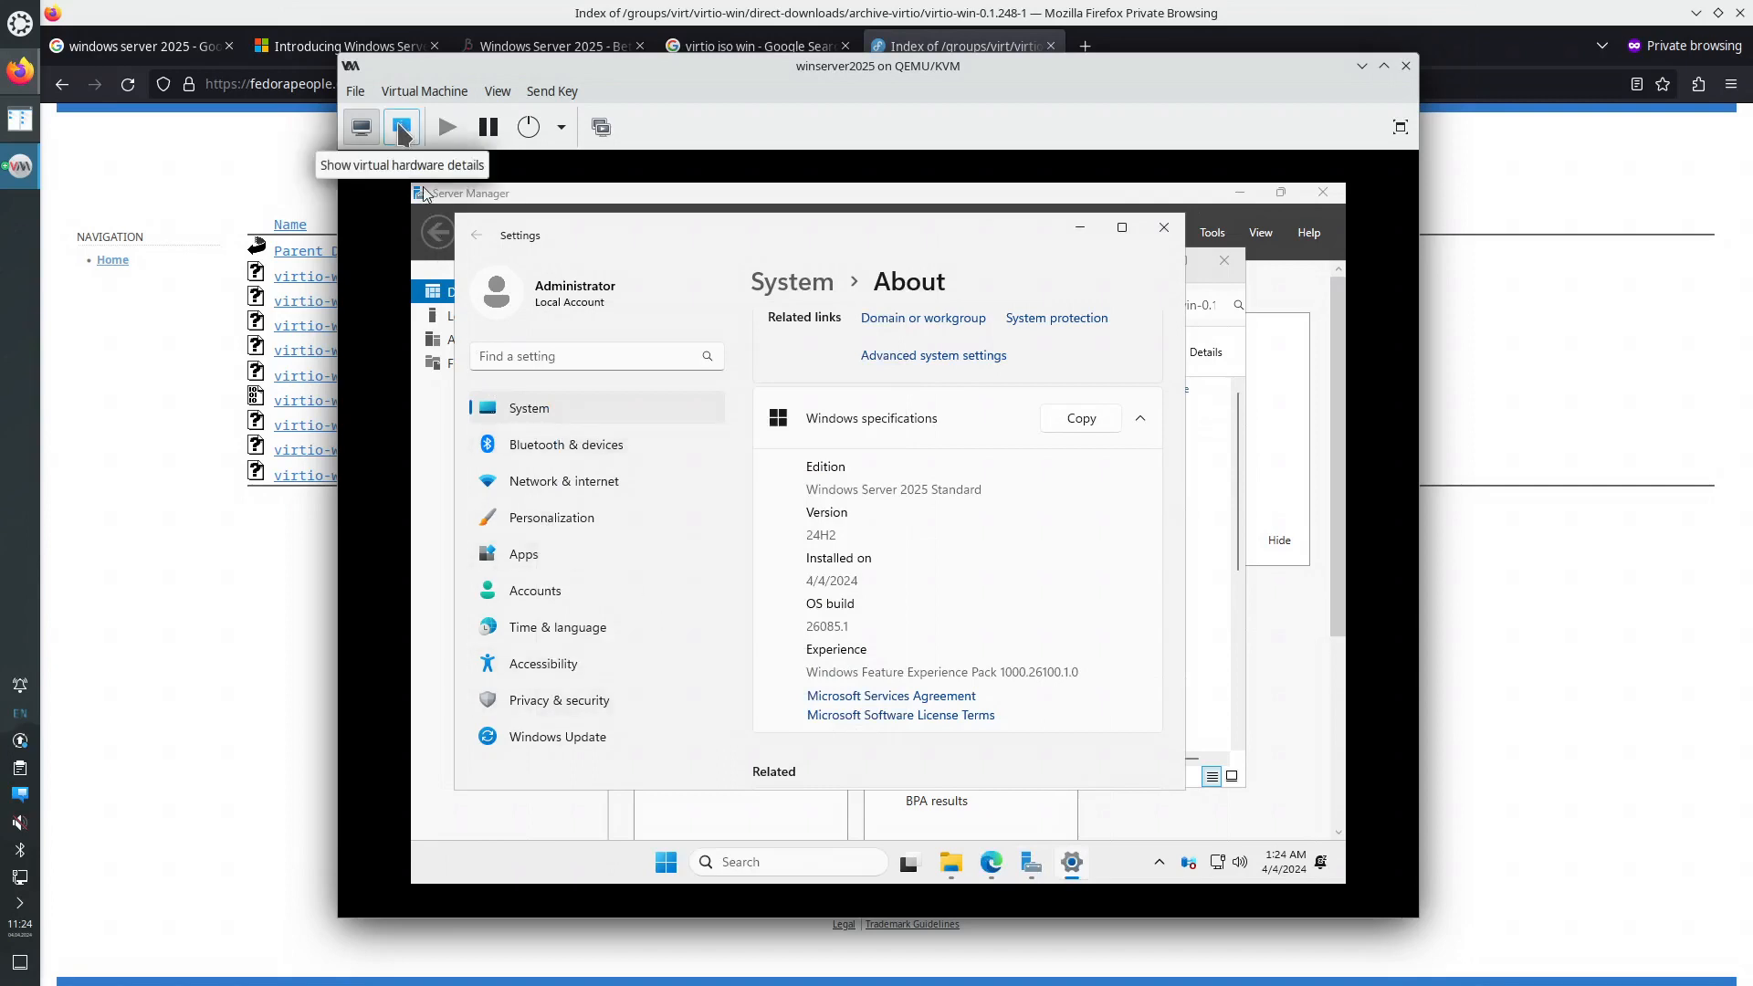
# - Read the guest's IP address 192.168.122.41 from the NIC hardware details
pyautogui.click(402, 133)
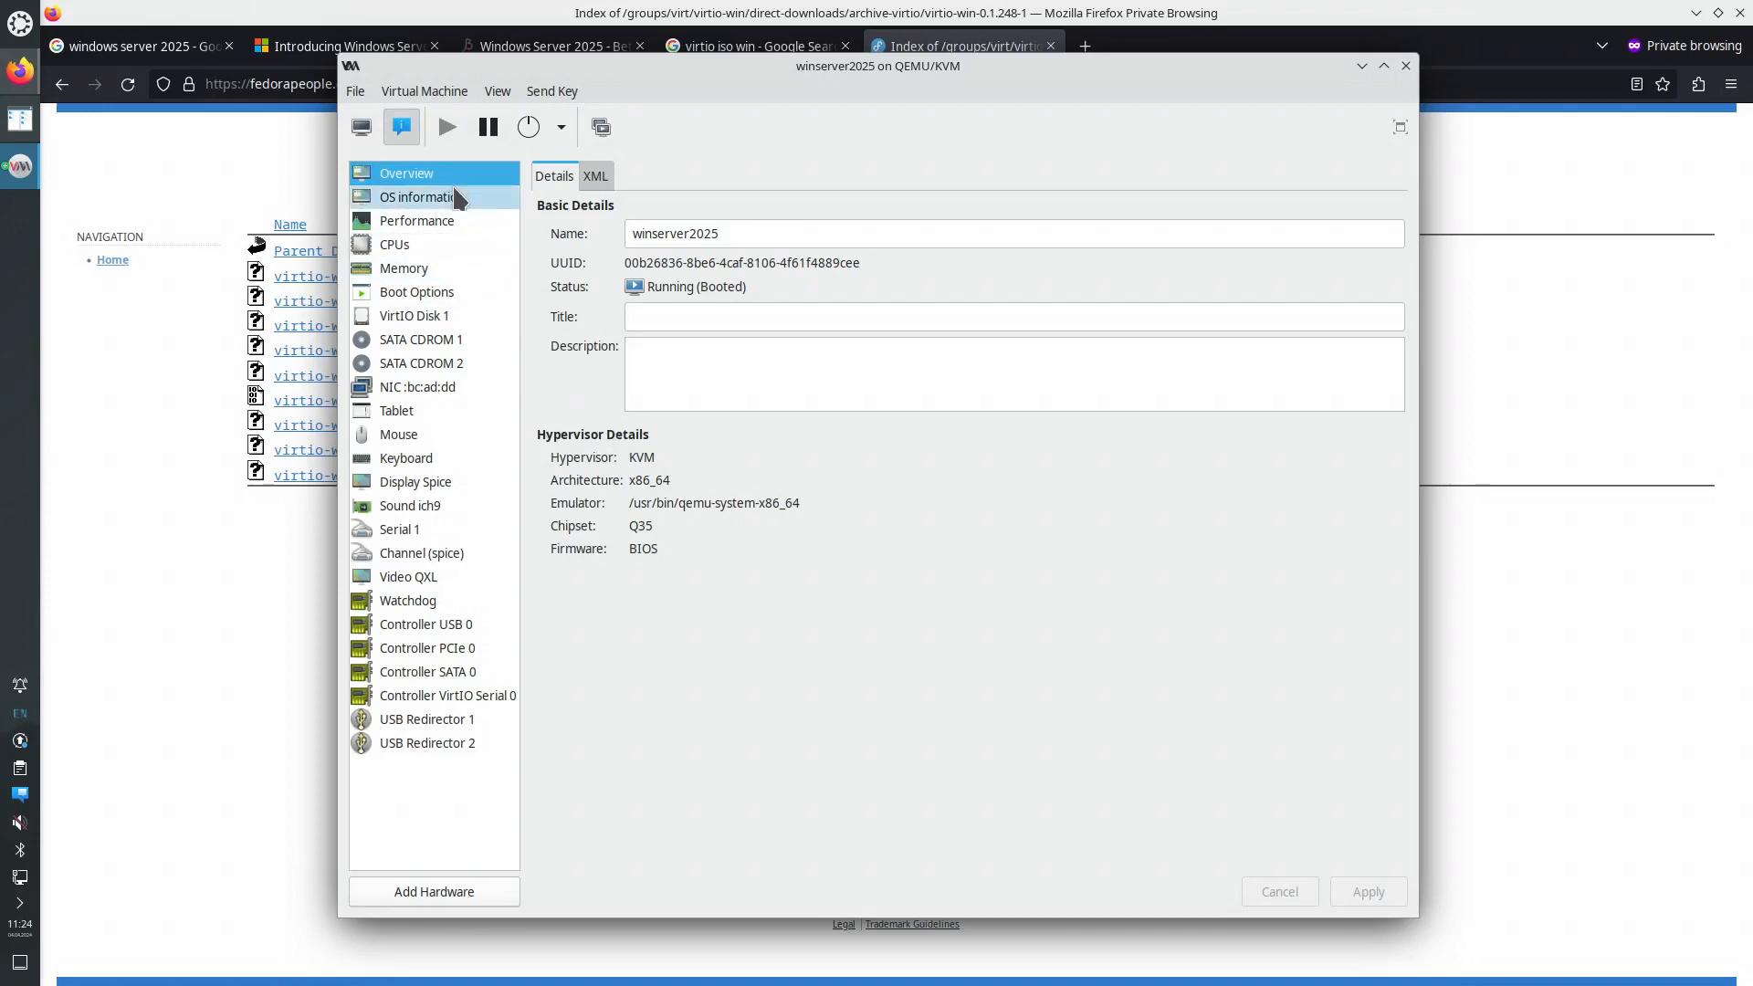
pyautogui.click(451, 393)
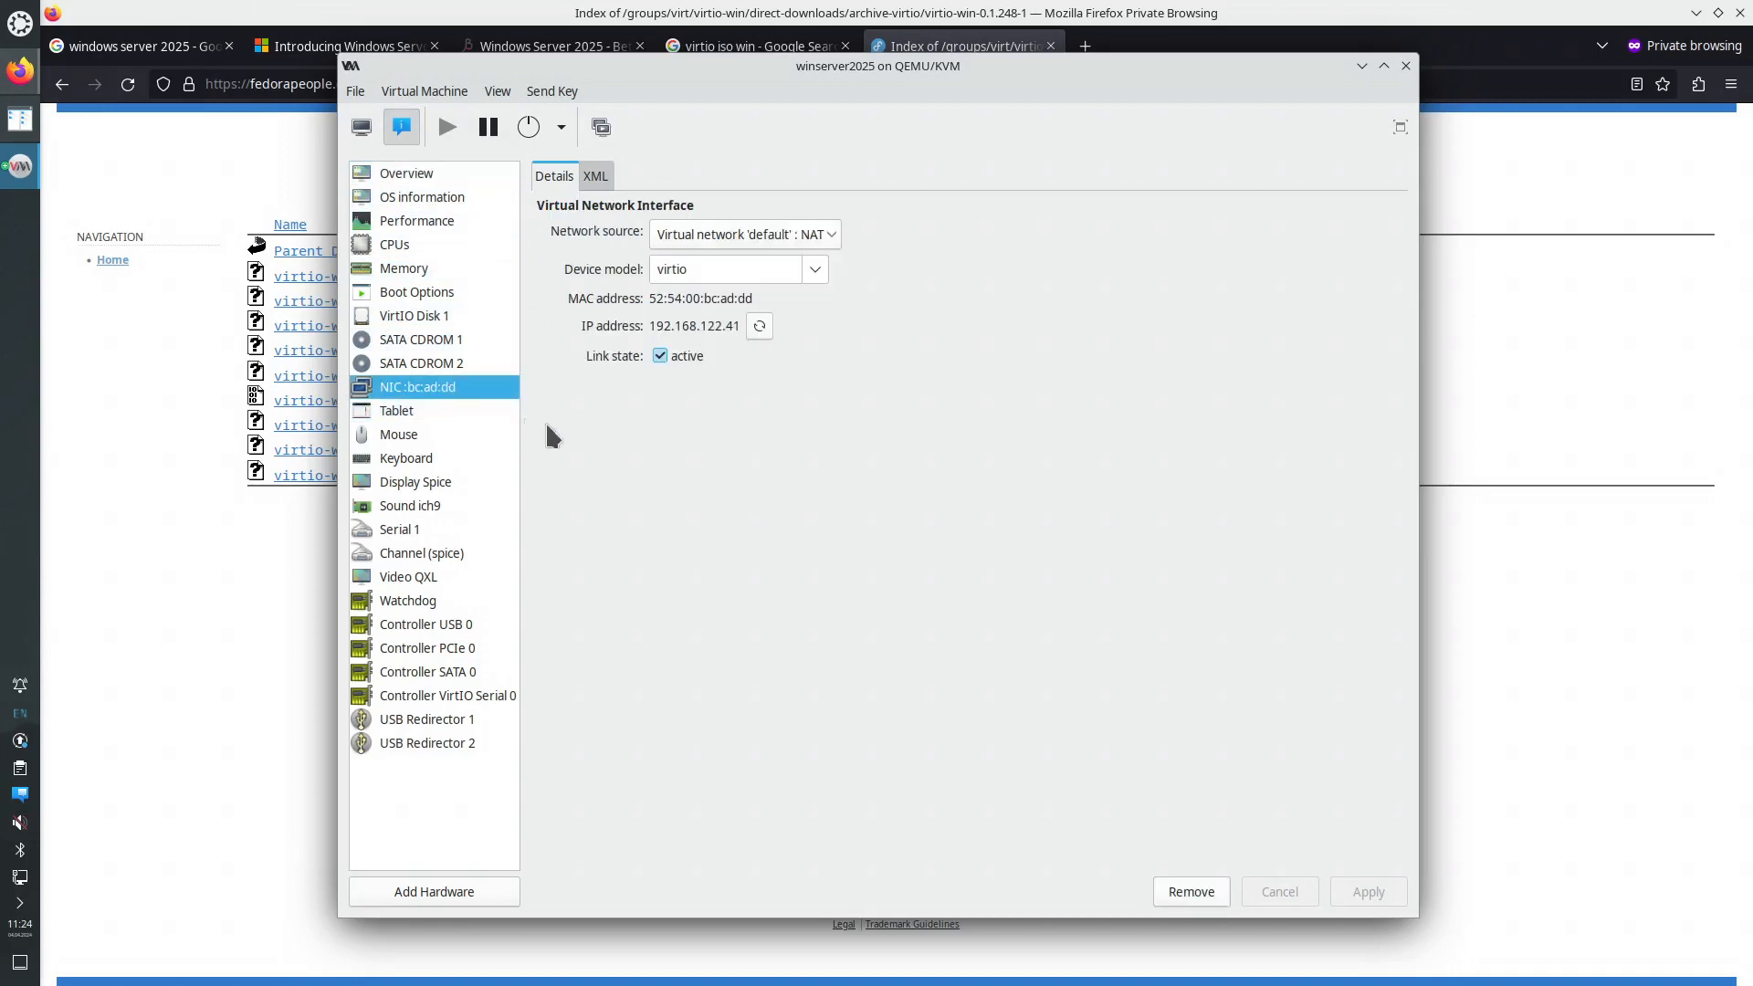
pyautogui.click(361, 130)
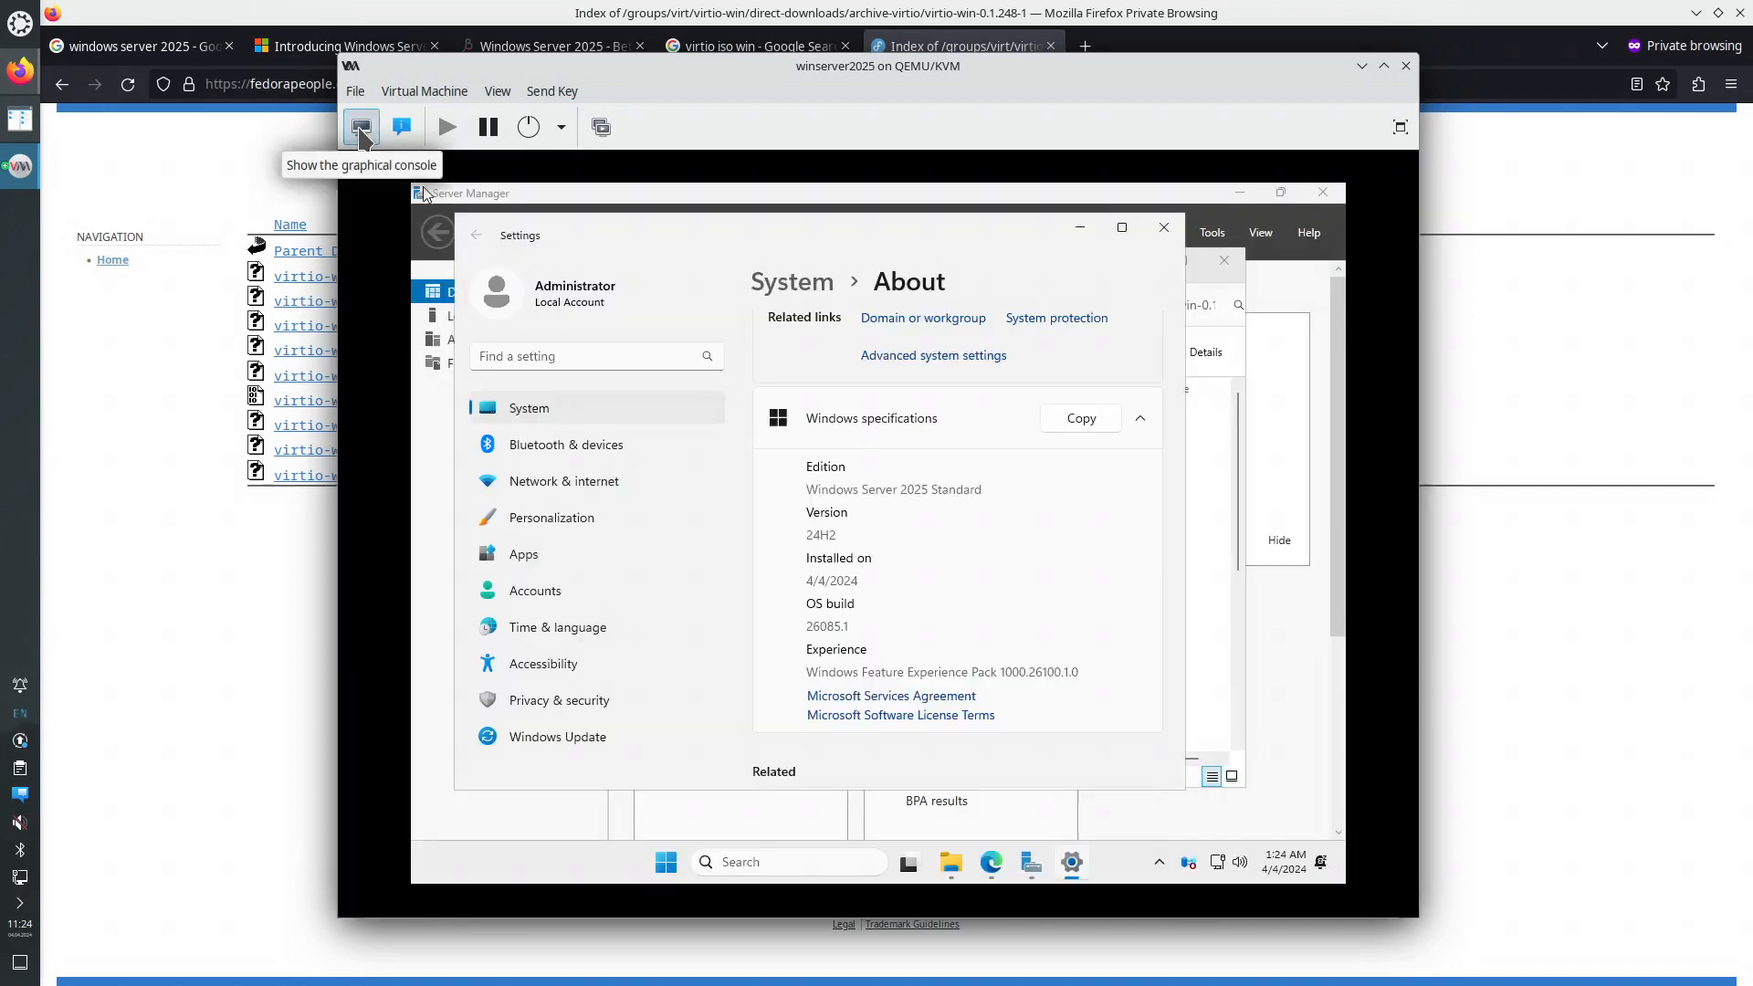
# - Close the Settings, CD drive Explorer and Server Manager windows on the guest
pyautogui.click(1164, 229)
pyautogui.click(1224, 260)
pyautogui.click(1323, 192)
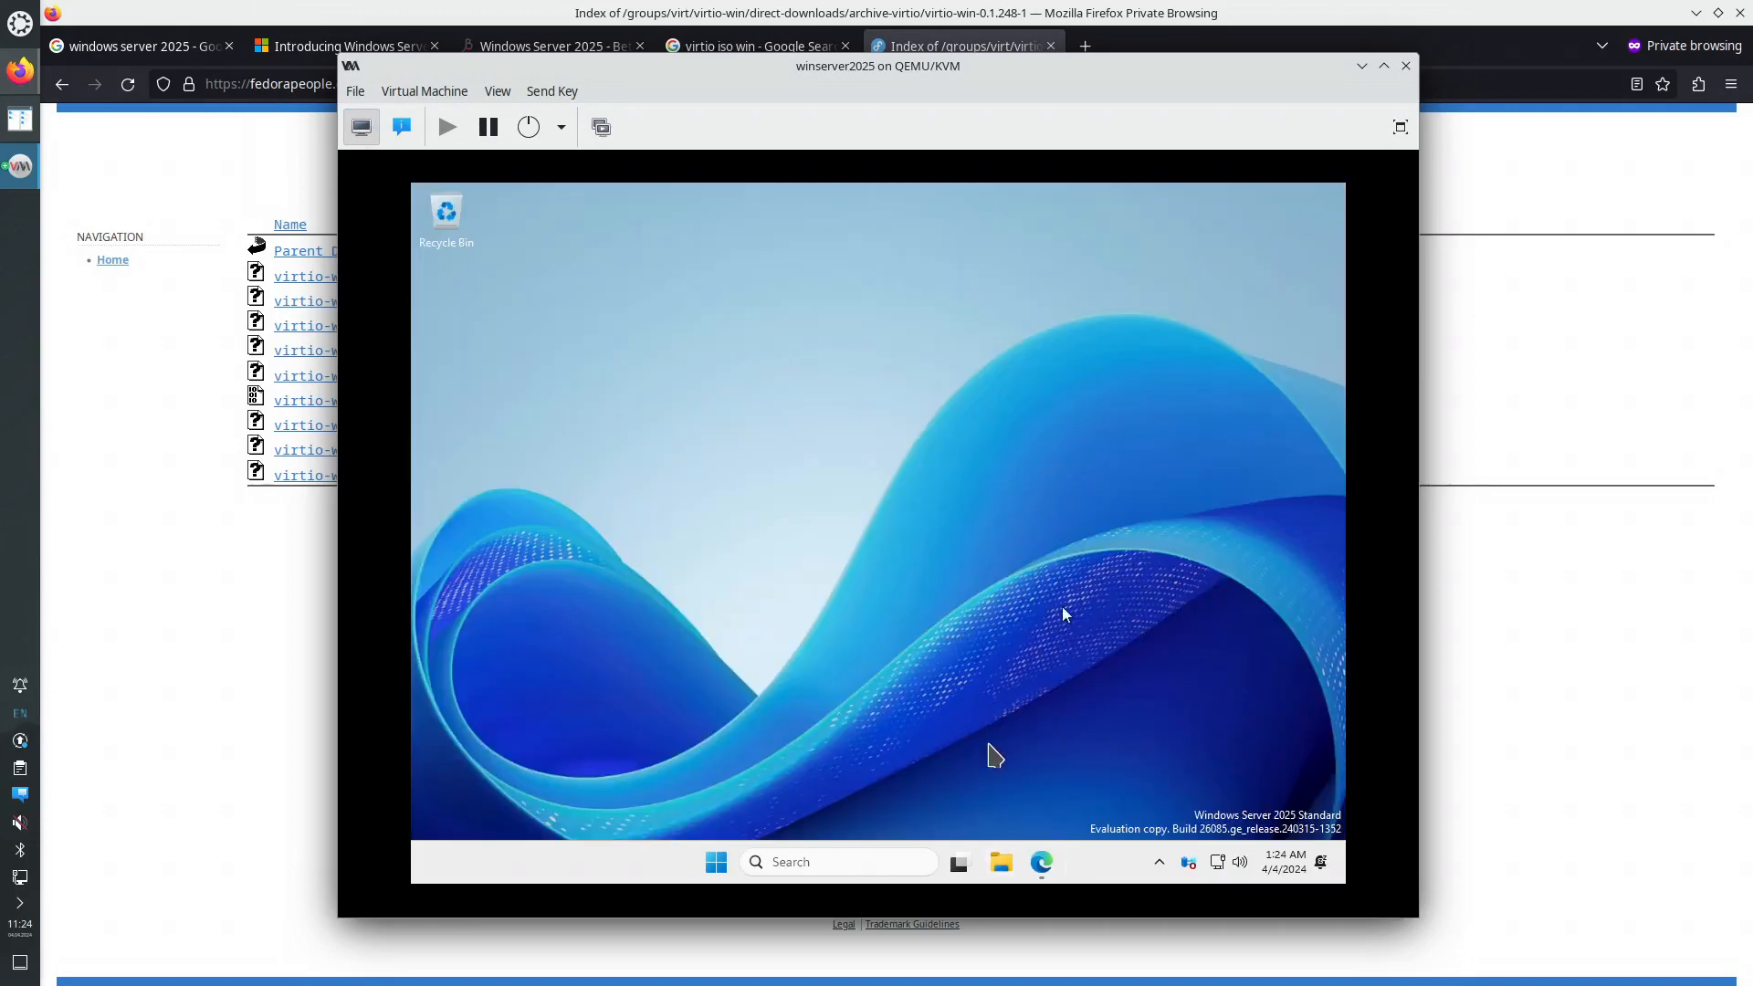
# - Sign the Administrator out of the Windows guest, then open a new private Firefox tab
pyautogui.click(717, 861)
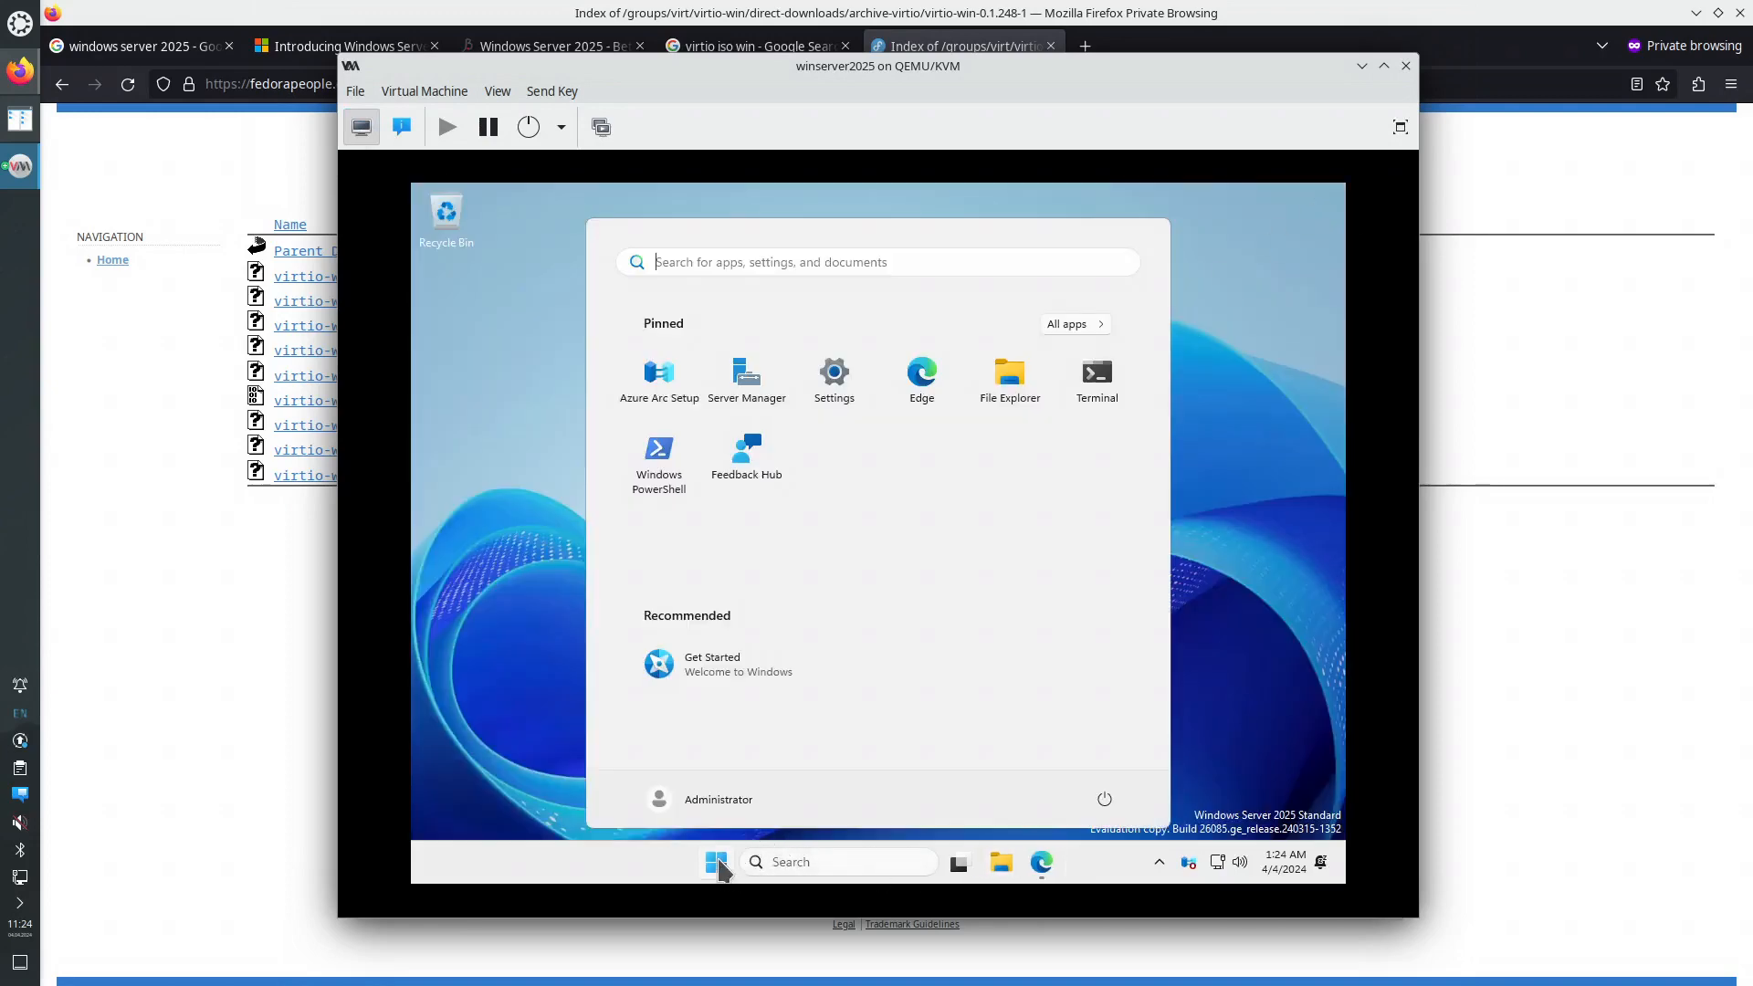
pyautogui.click(689, 807)
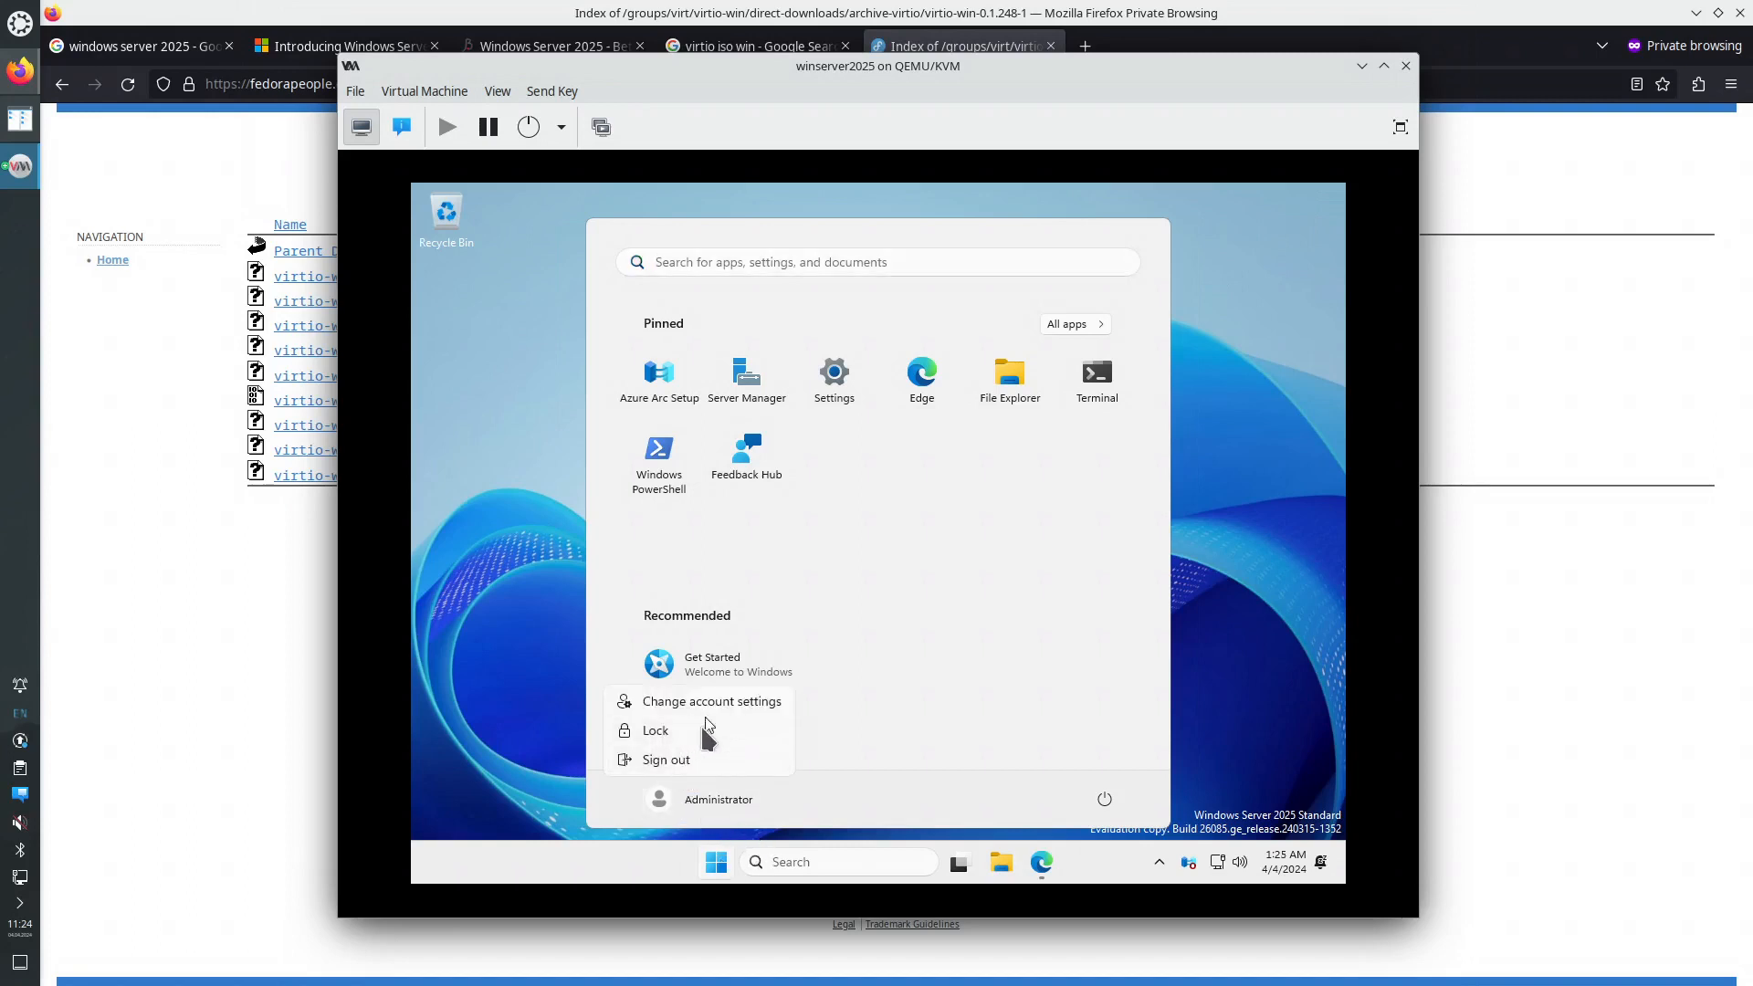
pyautogui.click(691, 760)
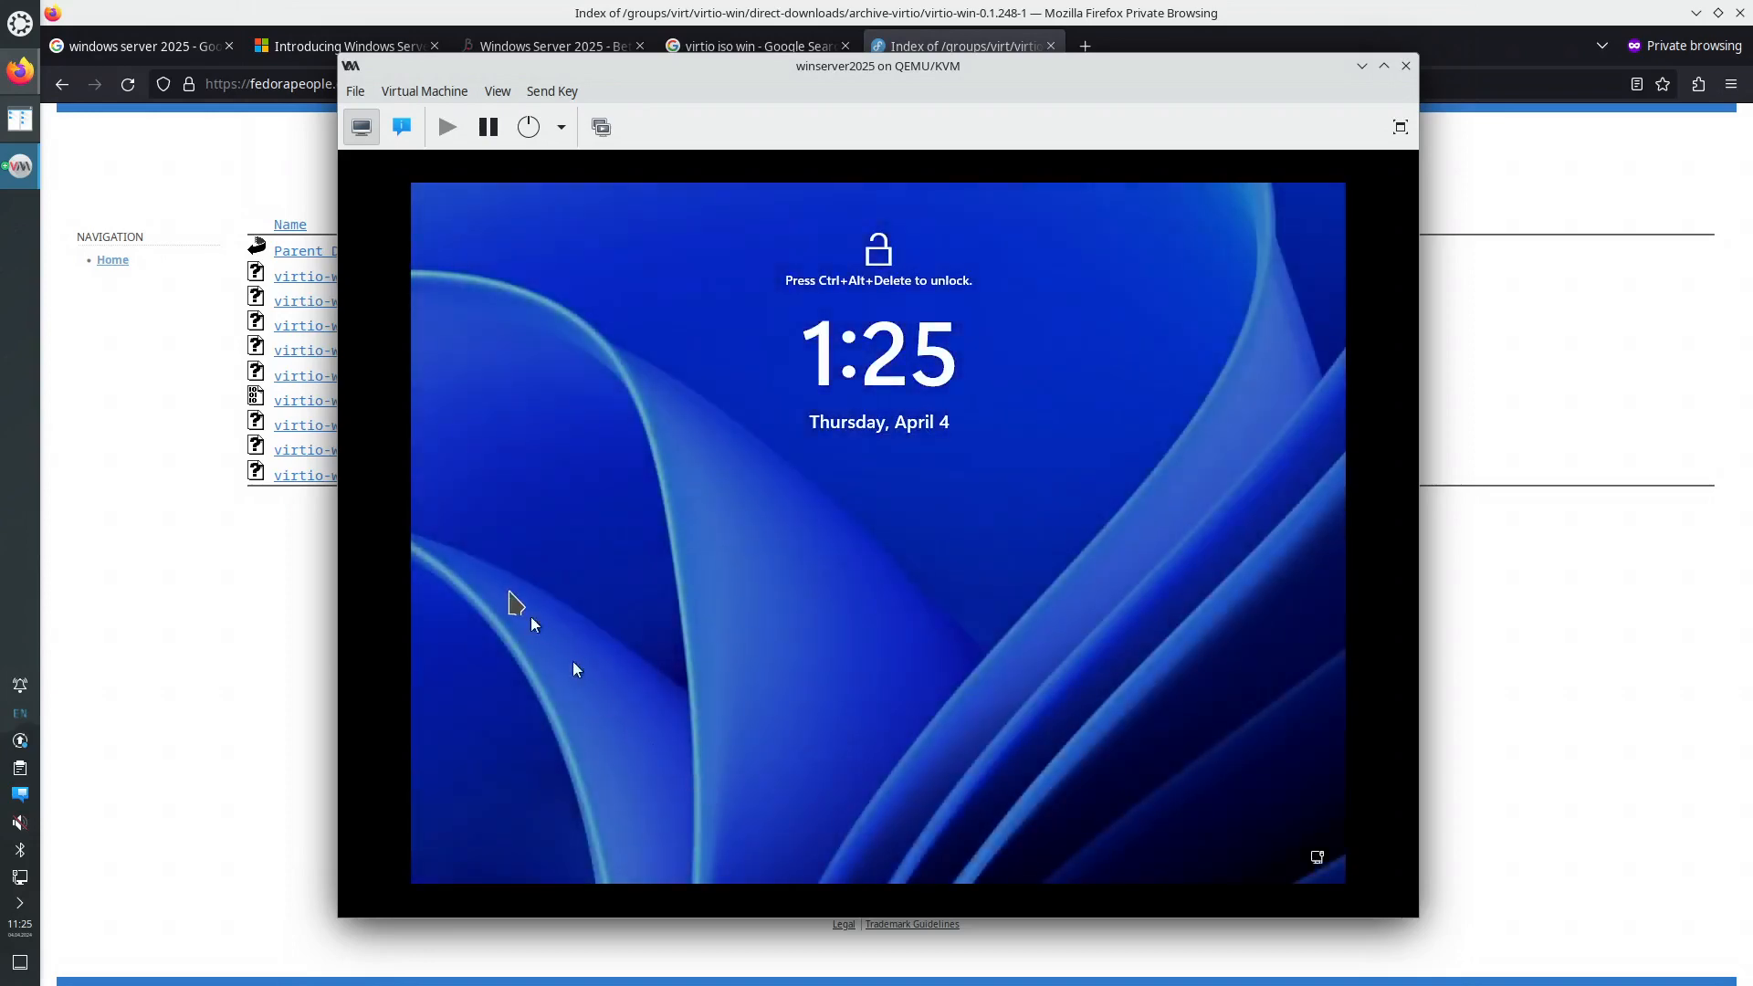
pyautogui.click(196, 629)
pyautogui.hotkey('ctrl', 't')
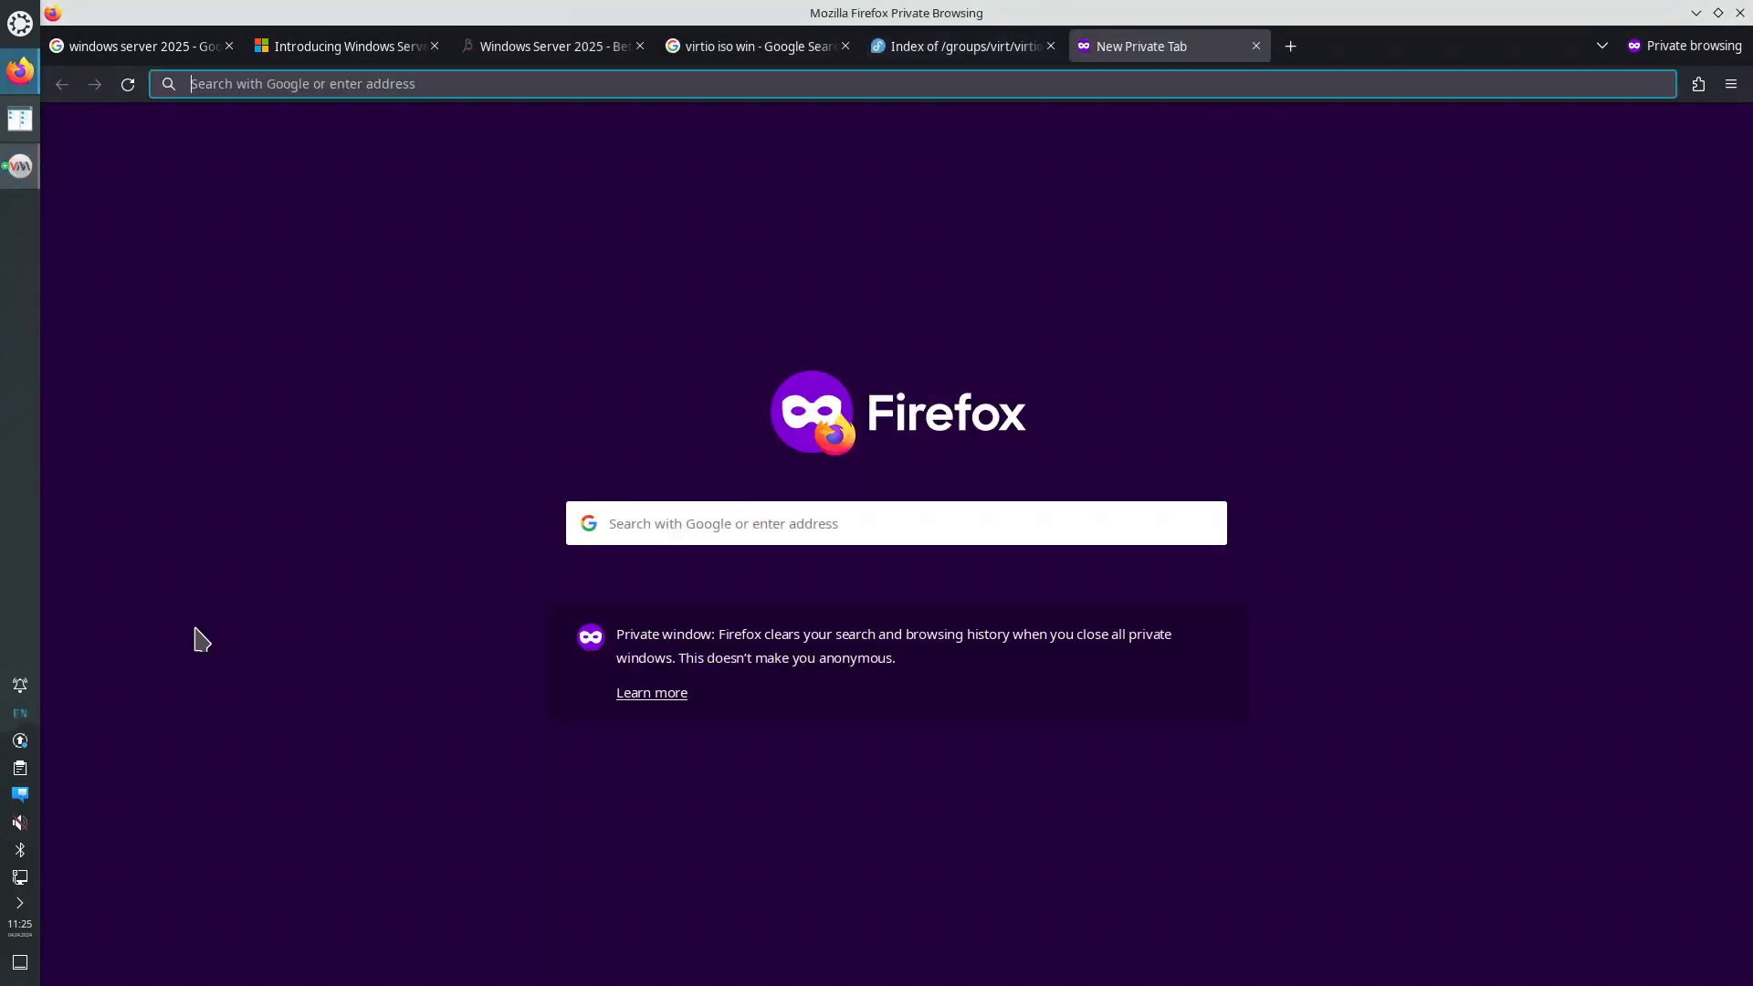
# - Load the nmariusp wiki and open its xrdp guide in a new tab
pyautogui.write('nmariusp.github.io/')
pyautogui.press('Return')
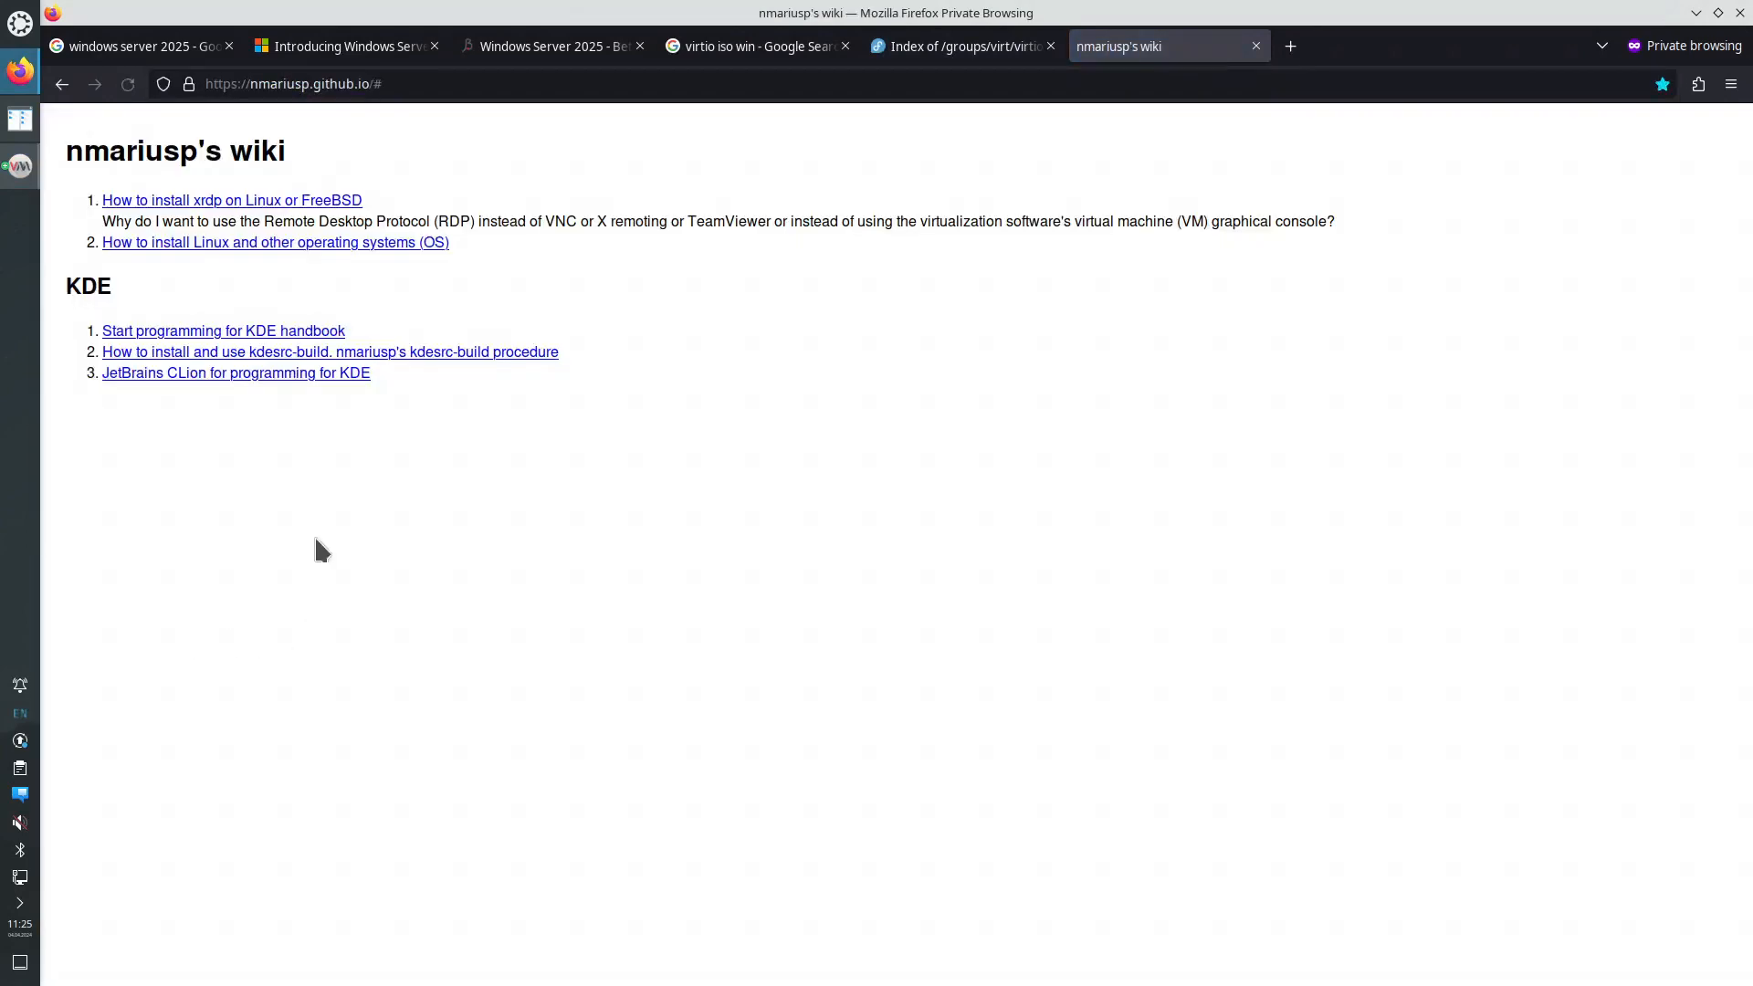
pyautogui.rightClick(285, 209)
pyautogui.click(310, 215)
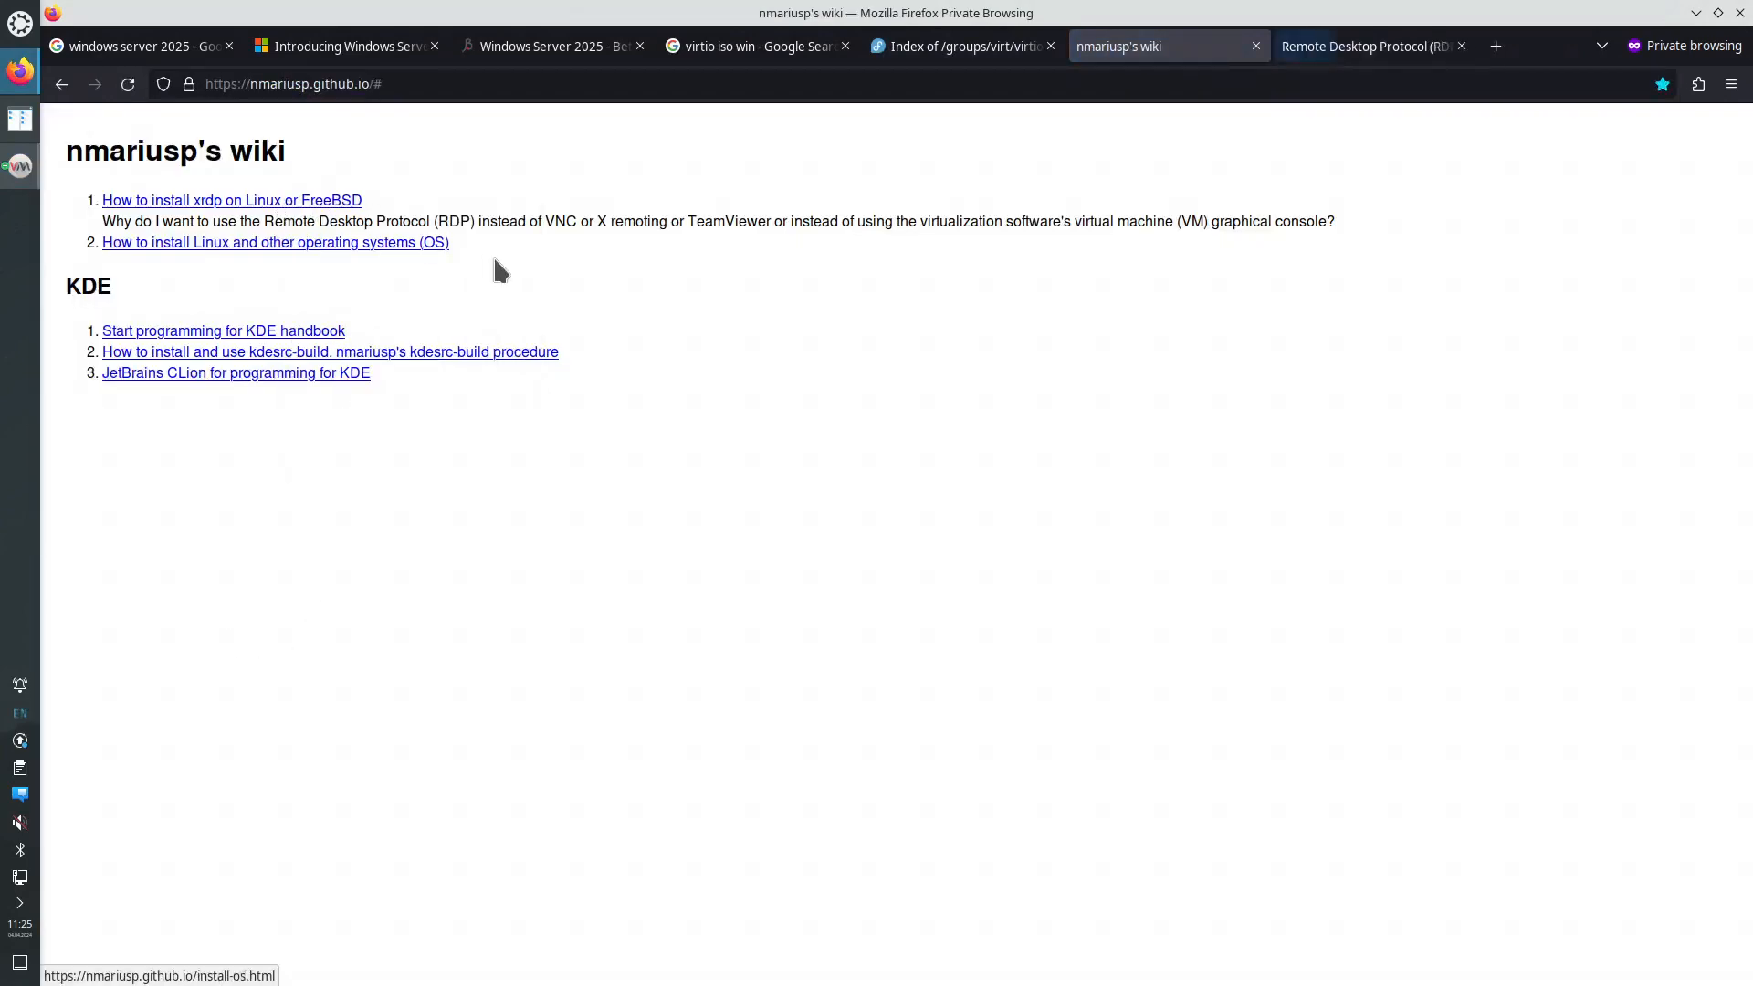
pyautogui.click(1334, 50)
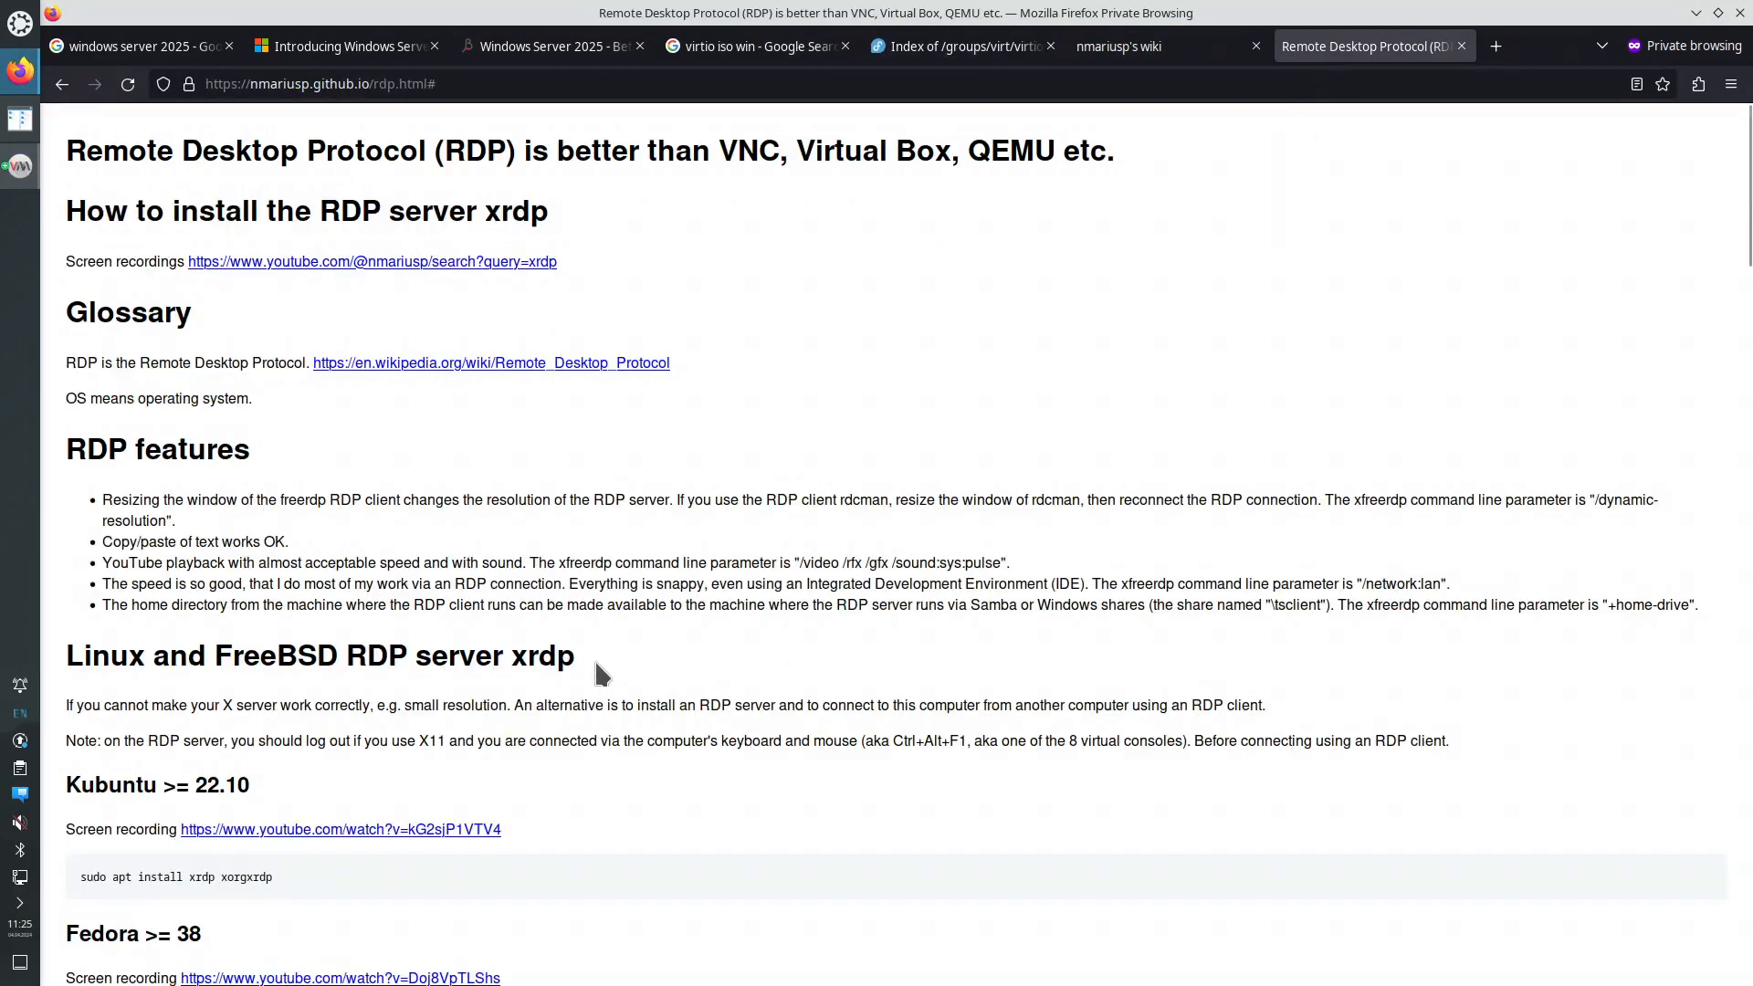
pyautogui.scroll(-3, 577, 648)
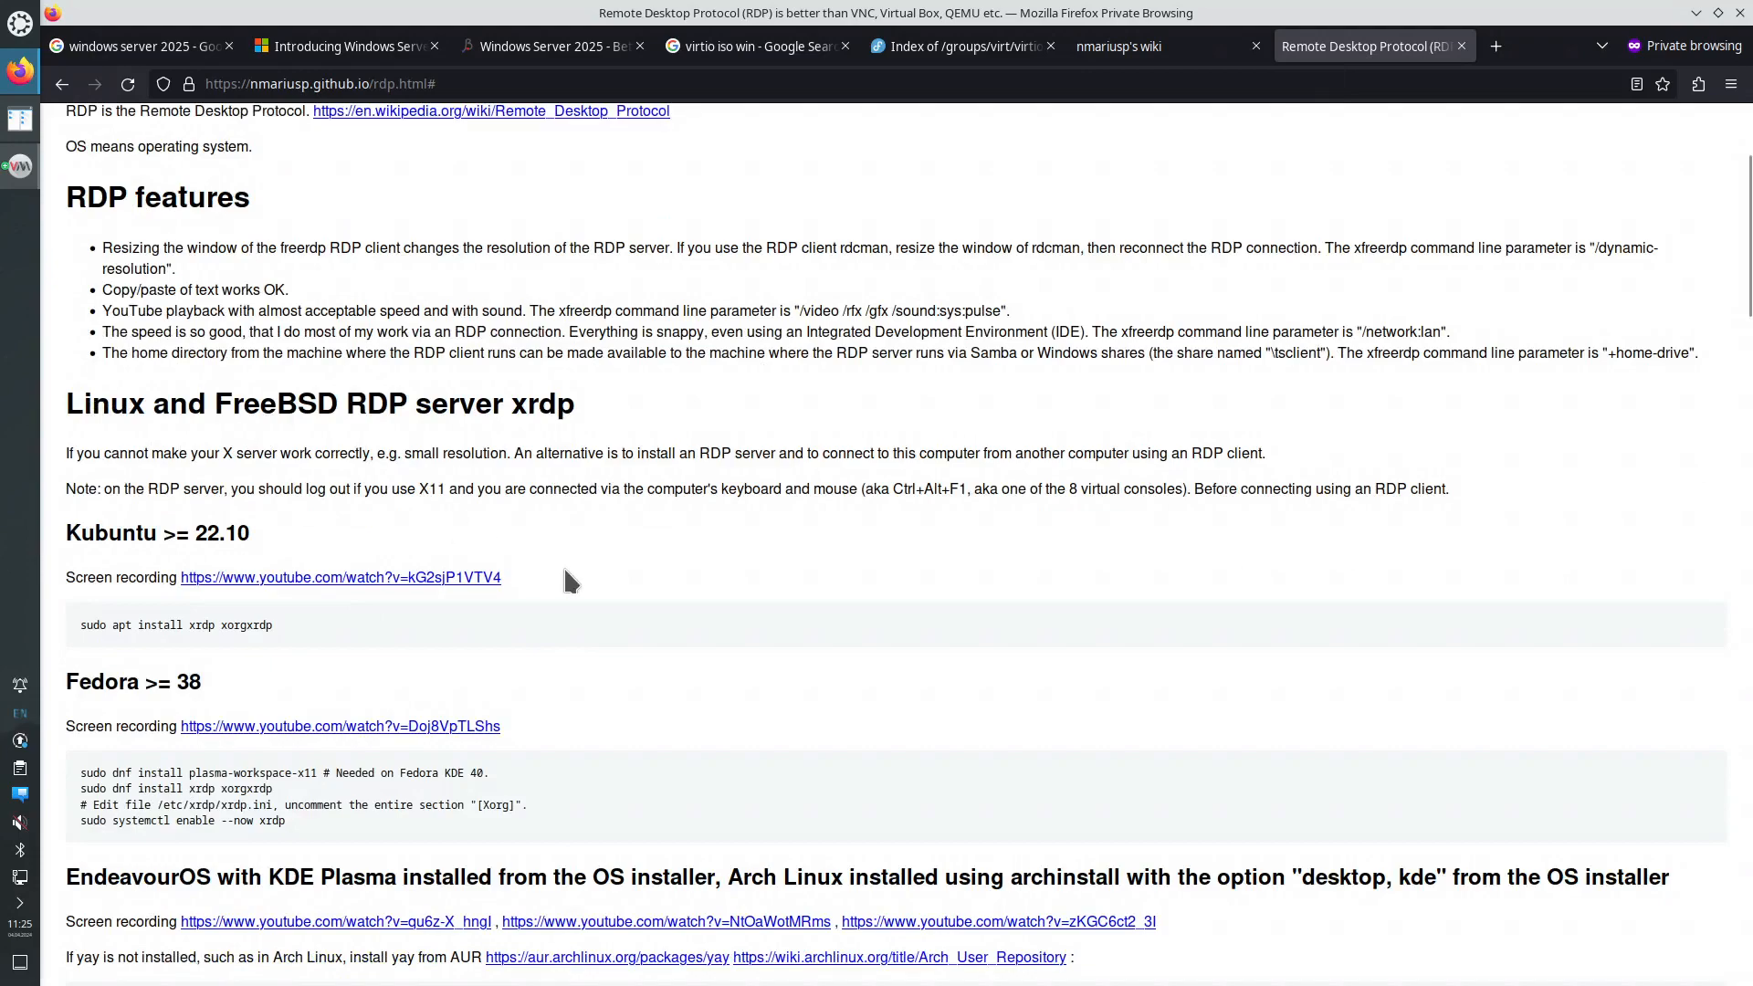
pyautogui.scroll(-20, 563, 568)
pyautogui.scroll(-15, 566, 607)
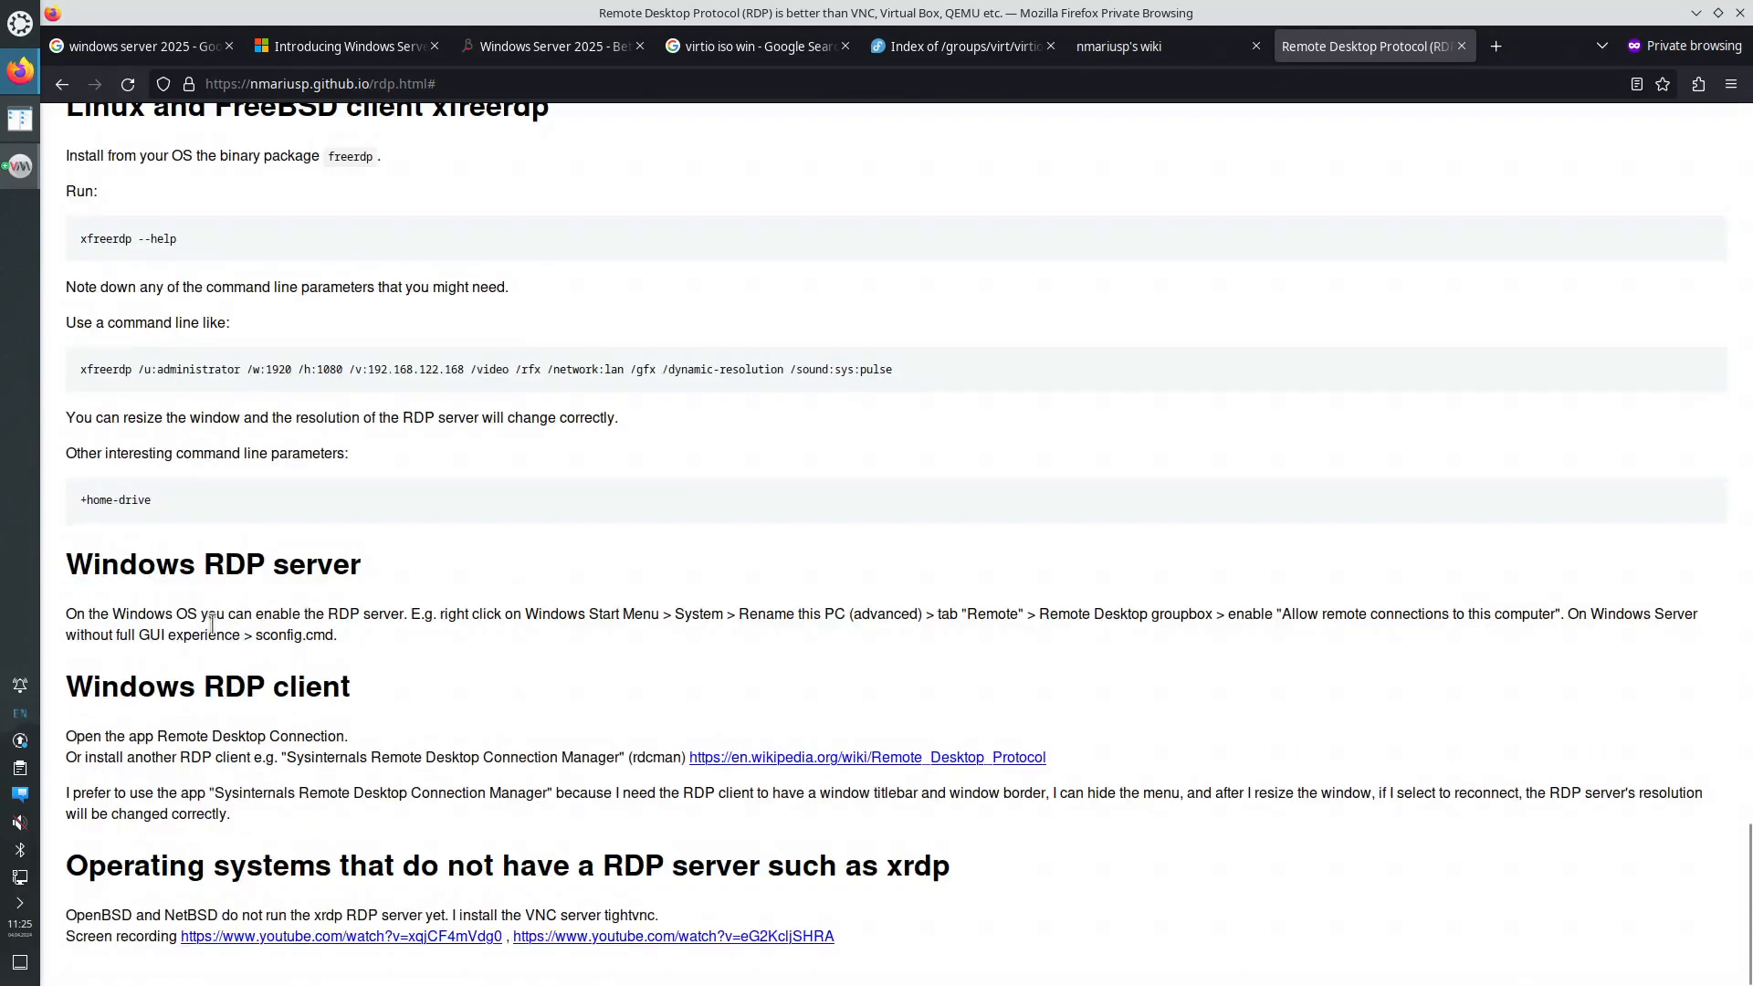
# - Select the example xfreerdp command on the RDP page and copy it
pyautogui.moveTo(200, 570); pyautogui.dragTo(263, 637)
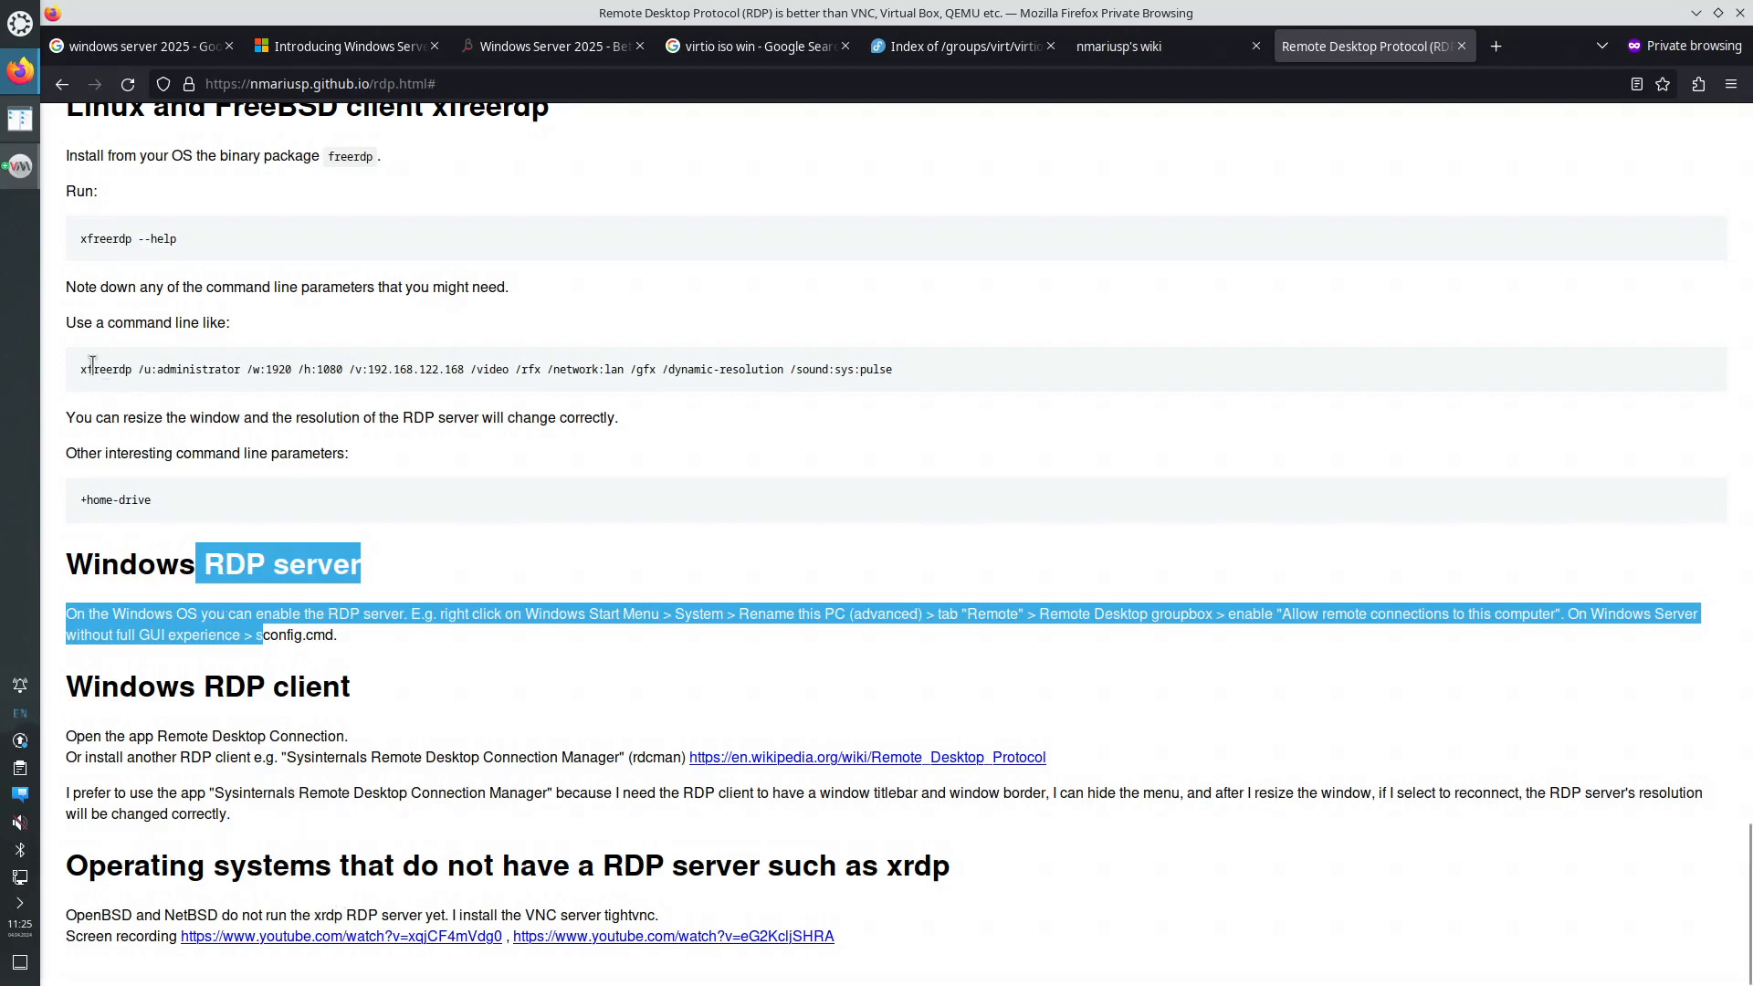
pyautogui.moveTo(82, 364); pyautogui.dragTo(896, 376)
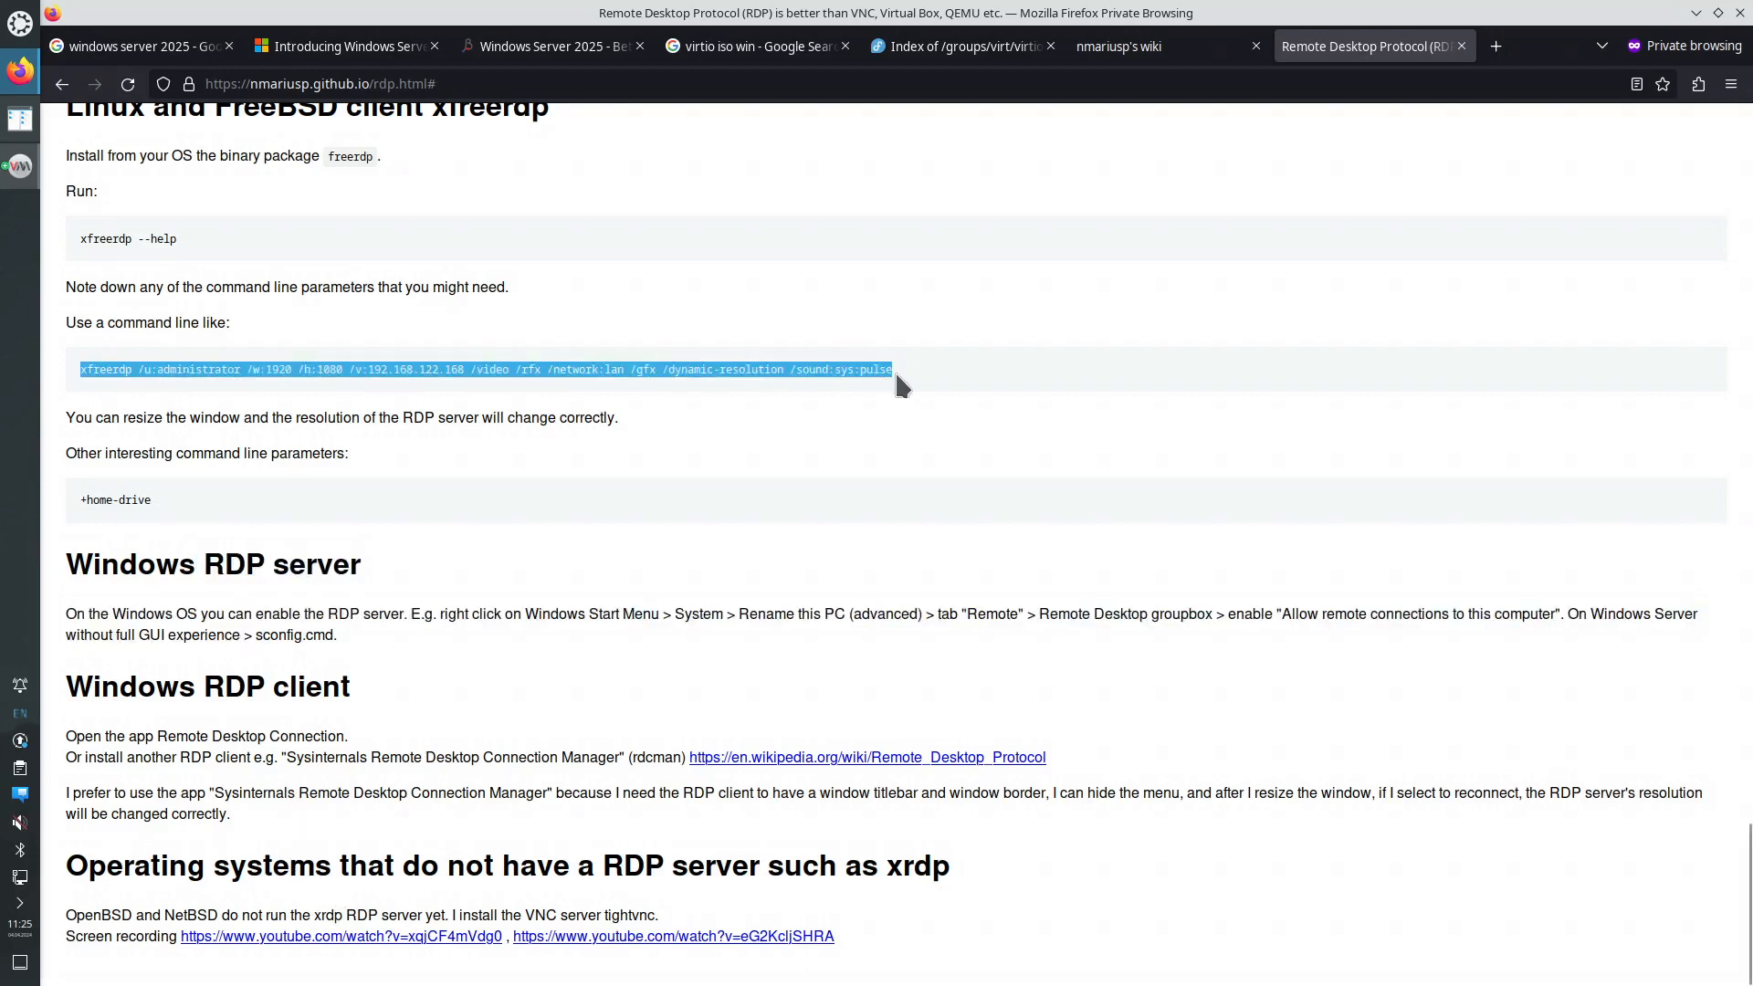
pyautogui.rightClick(872, 367)
pyautogui.click(904, 384)
pyautogui.click(26, 34)
# - Paste the copied xfreerdp command into a new Kate document
pyautogui.moveTo(144, 67)
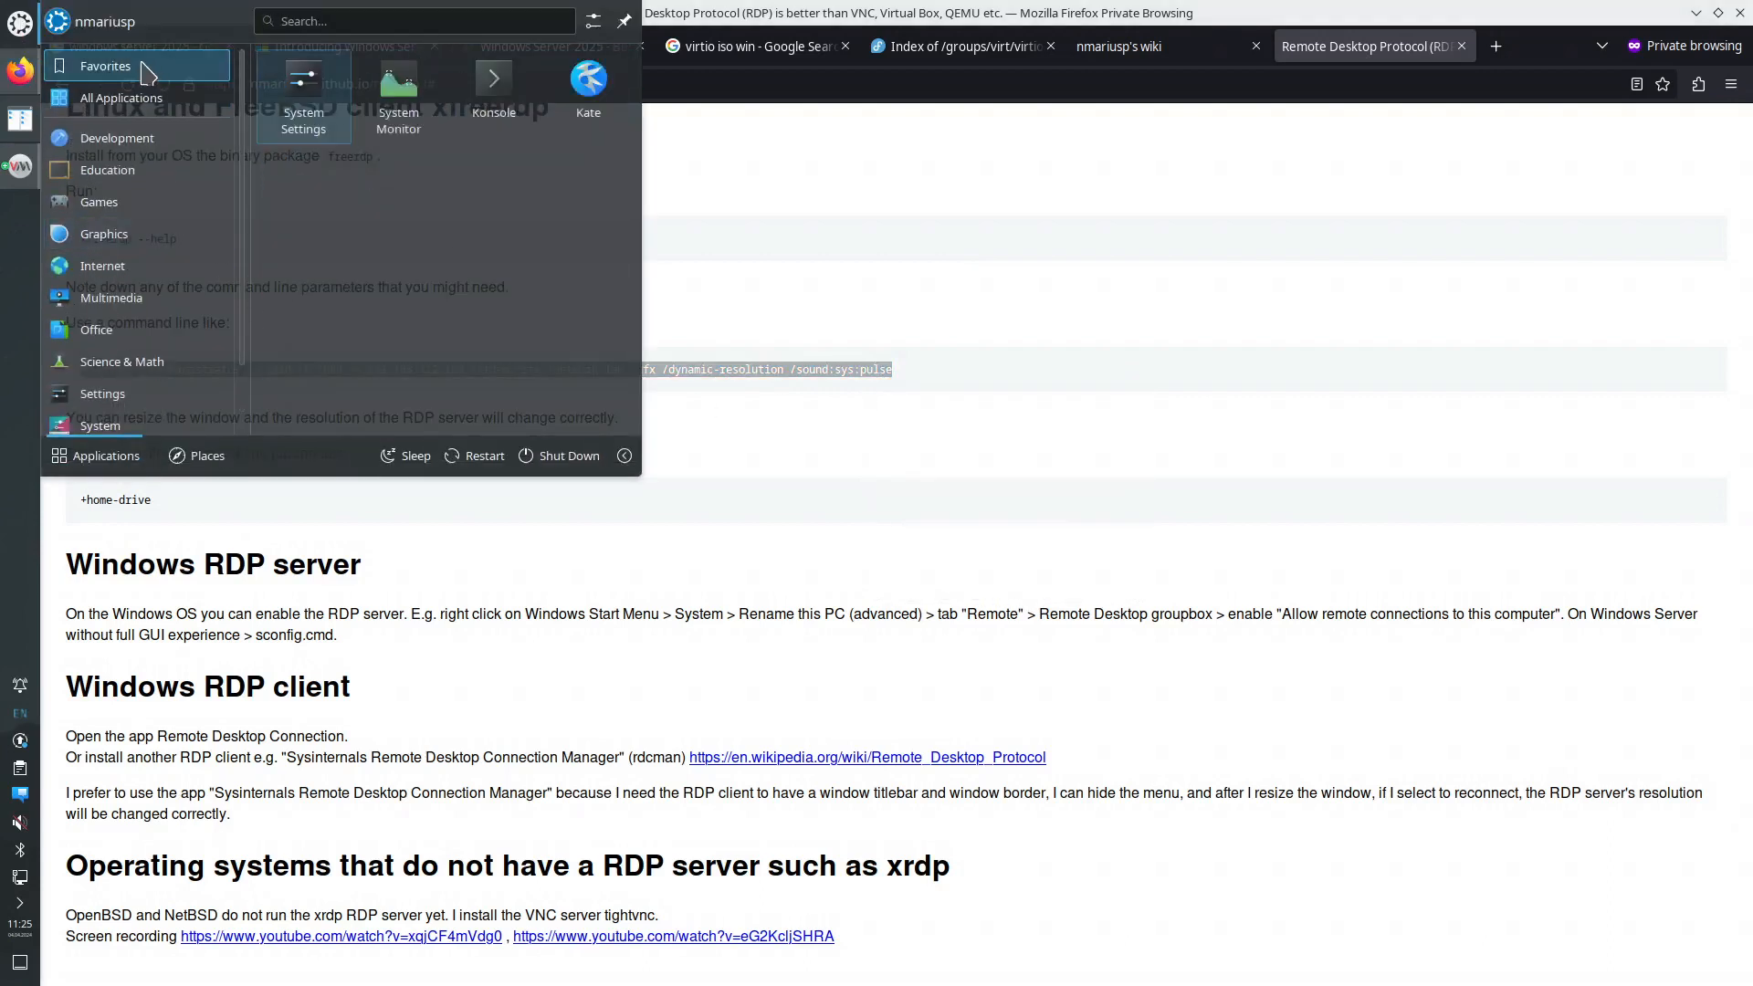
pyautogui.click(588, 92)
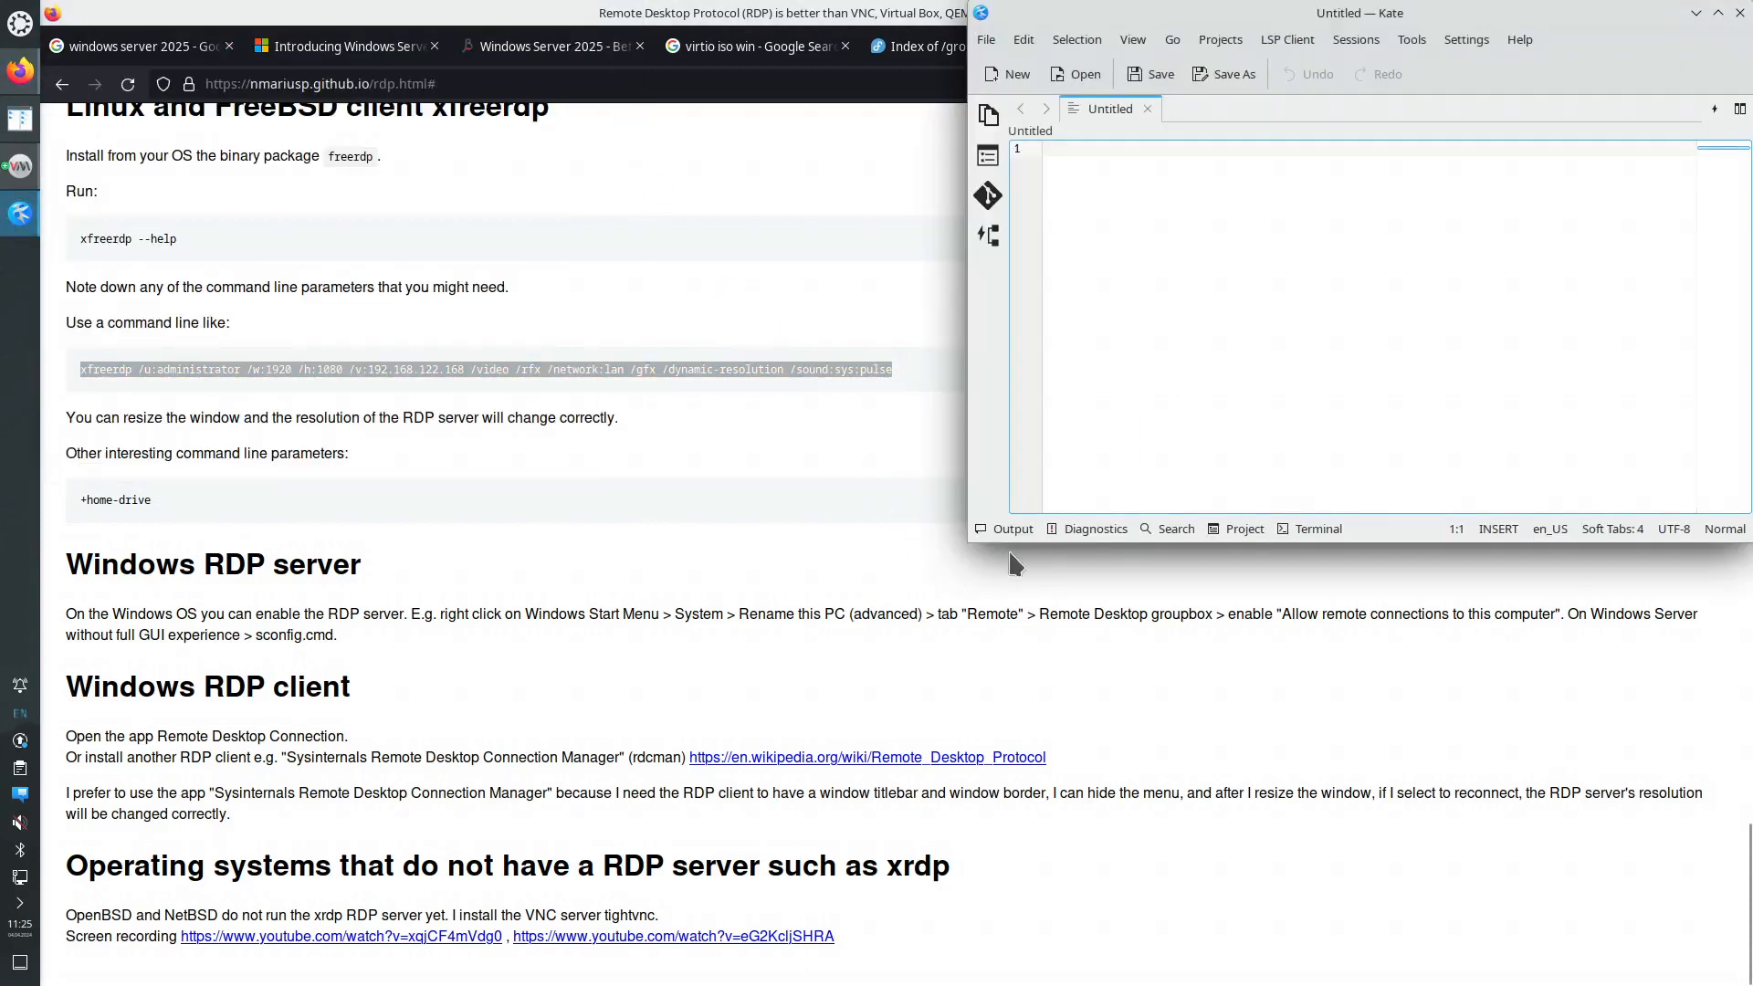
pyautogui.hotkey('ctrl', 'v')
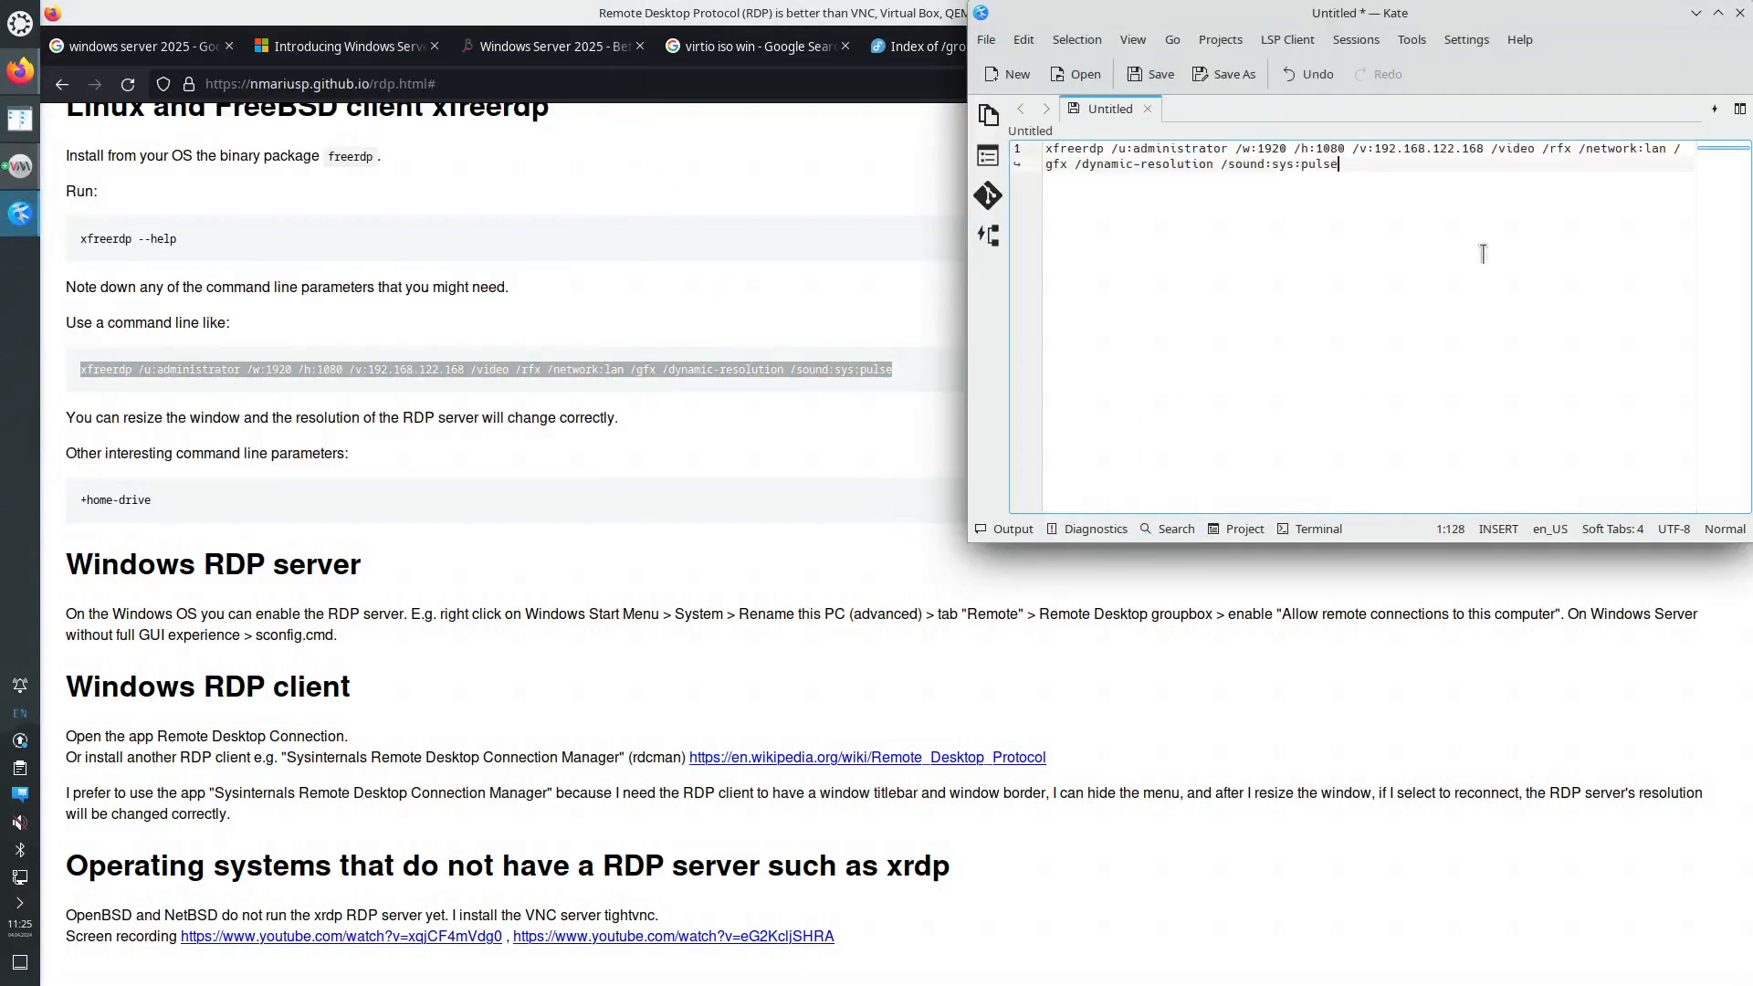
# - Check the VM's NIC IP and change the command's address to end in 41
pyautogui.click(20, 165)
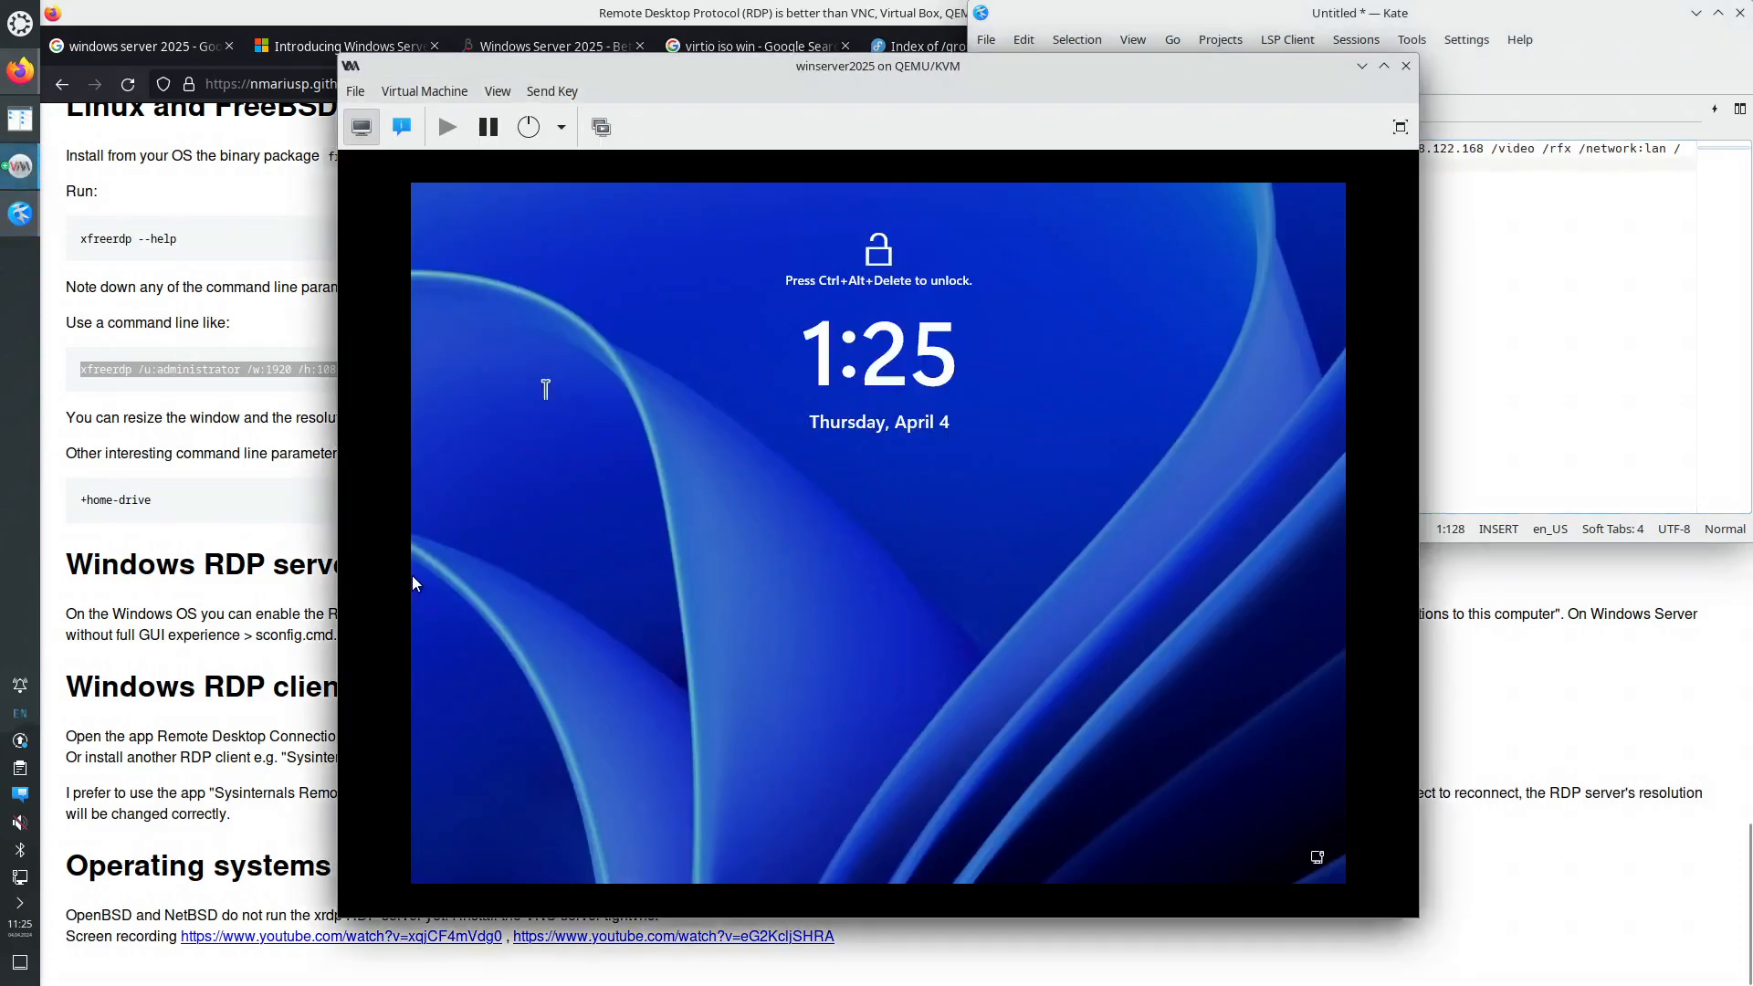
pyautogui.click(401, 127)
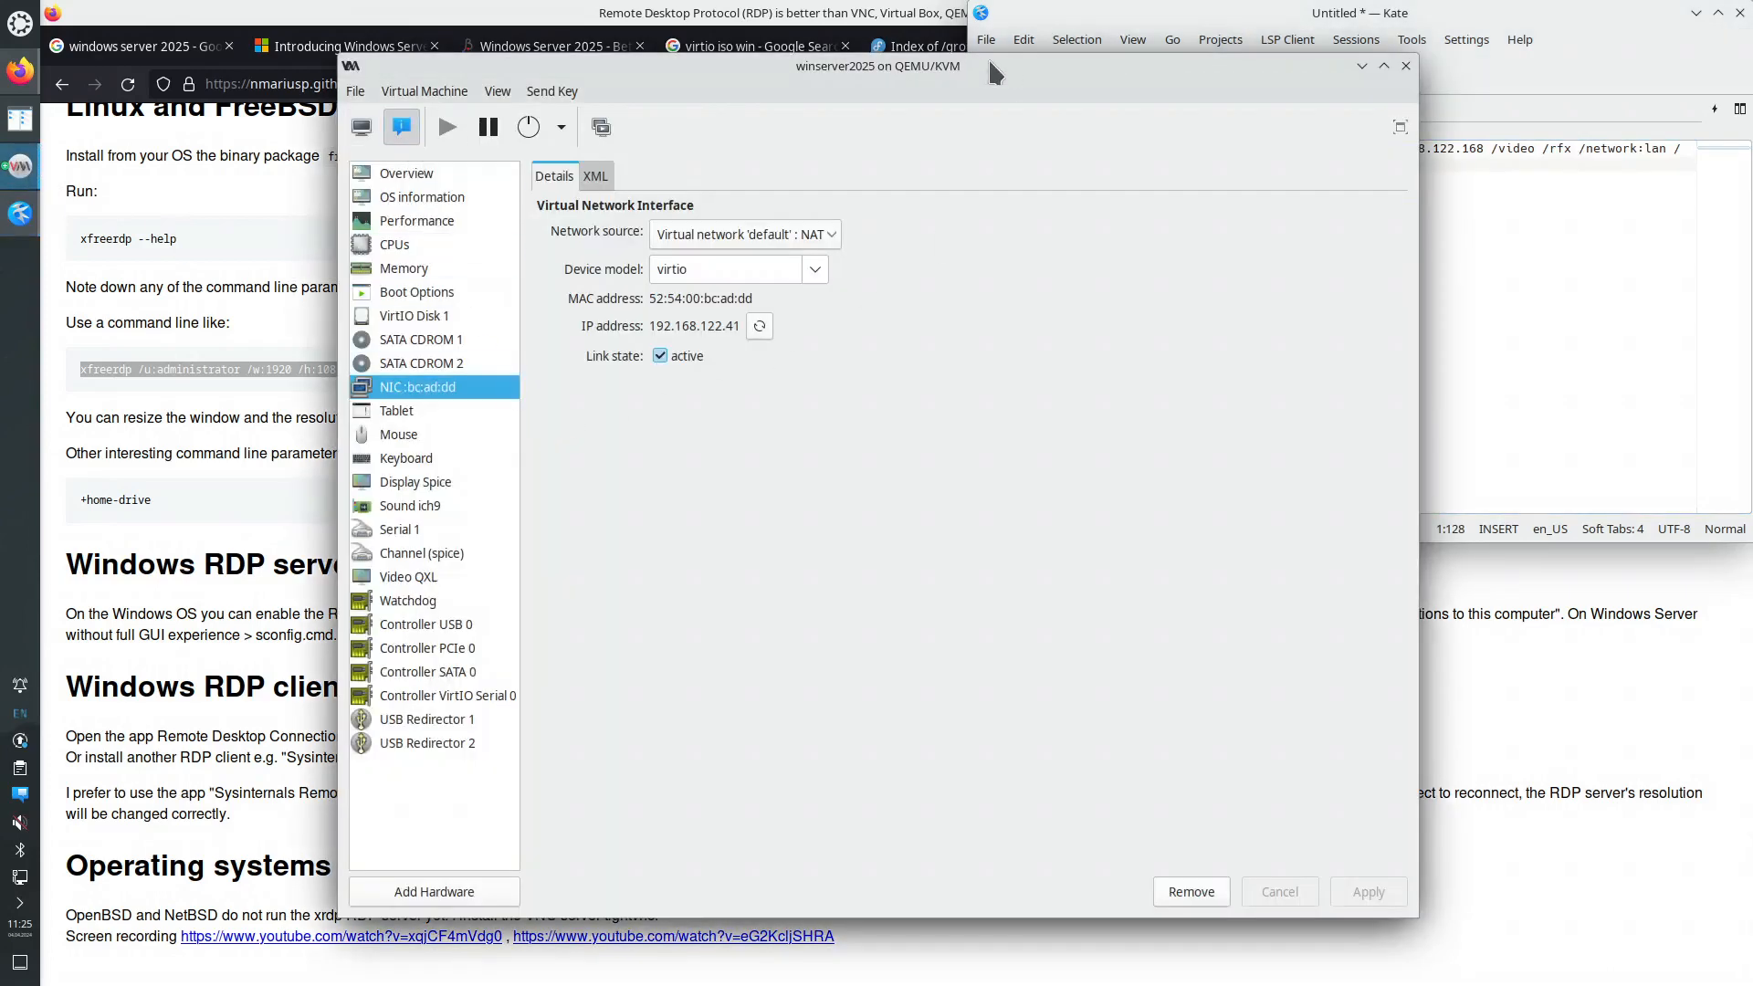
pyautogui.moveTo(993, 73); pyautogui.dragTo(906, 229)
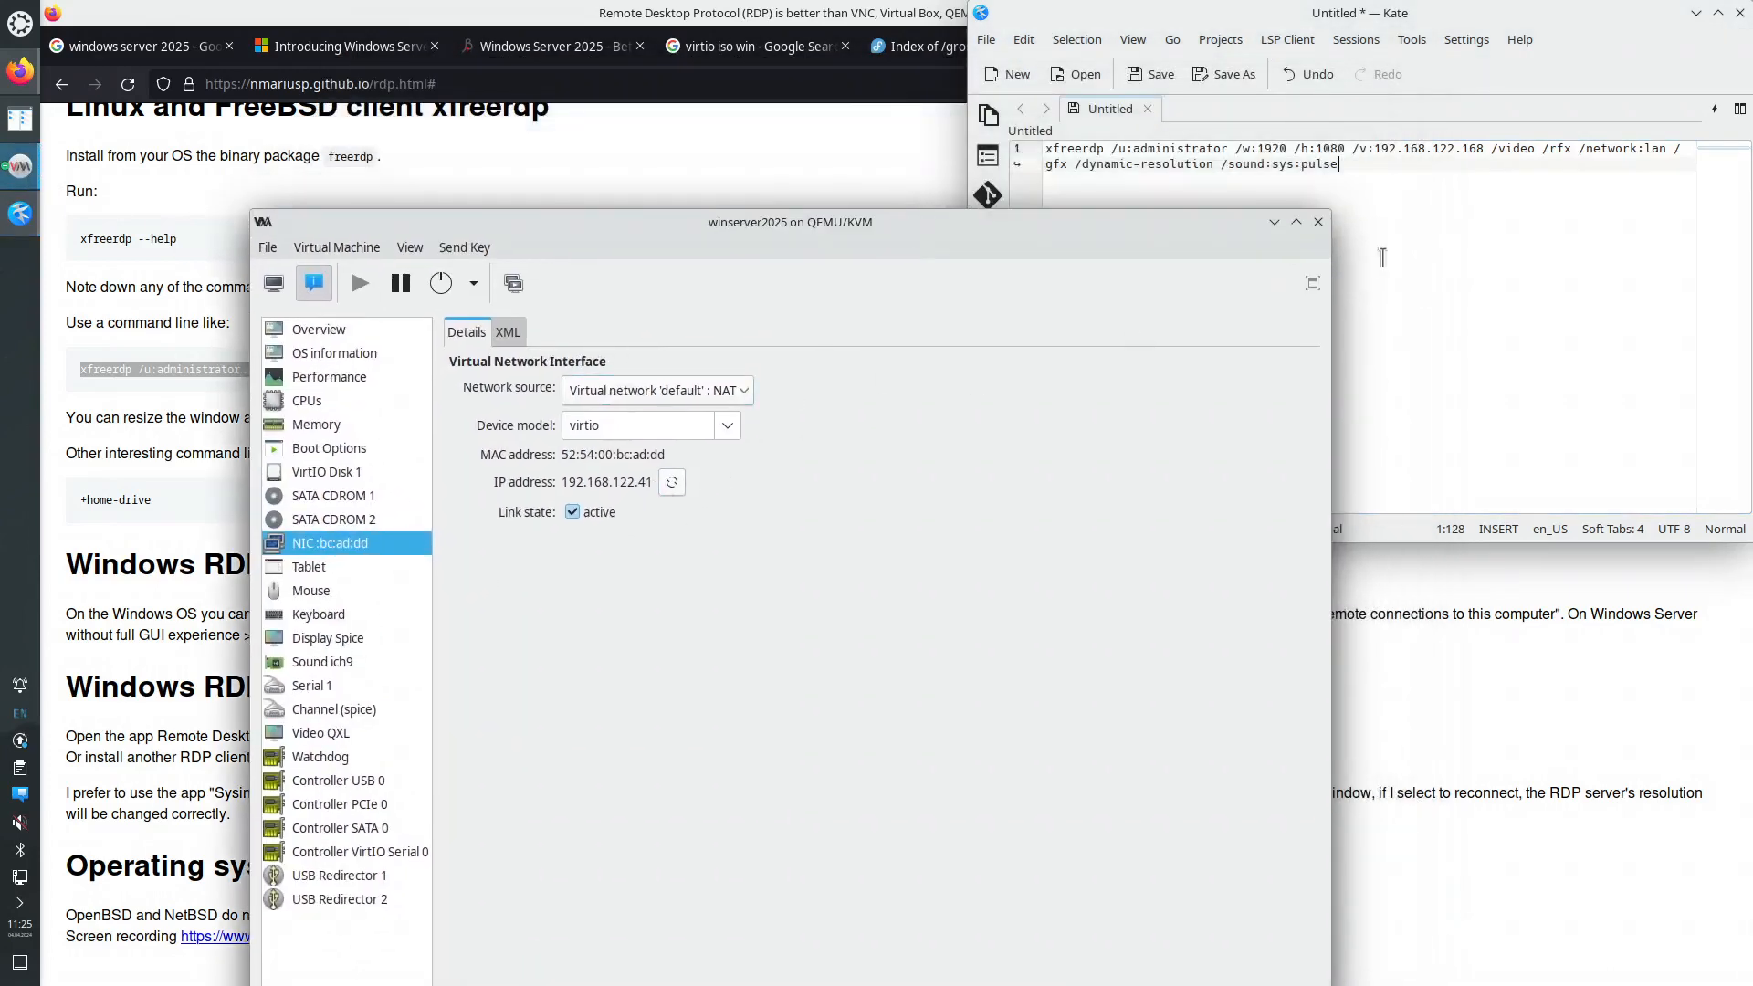
pyautogui.doubleClick(1472, 149)
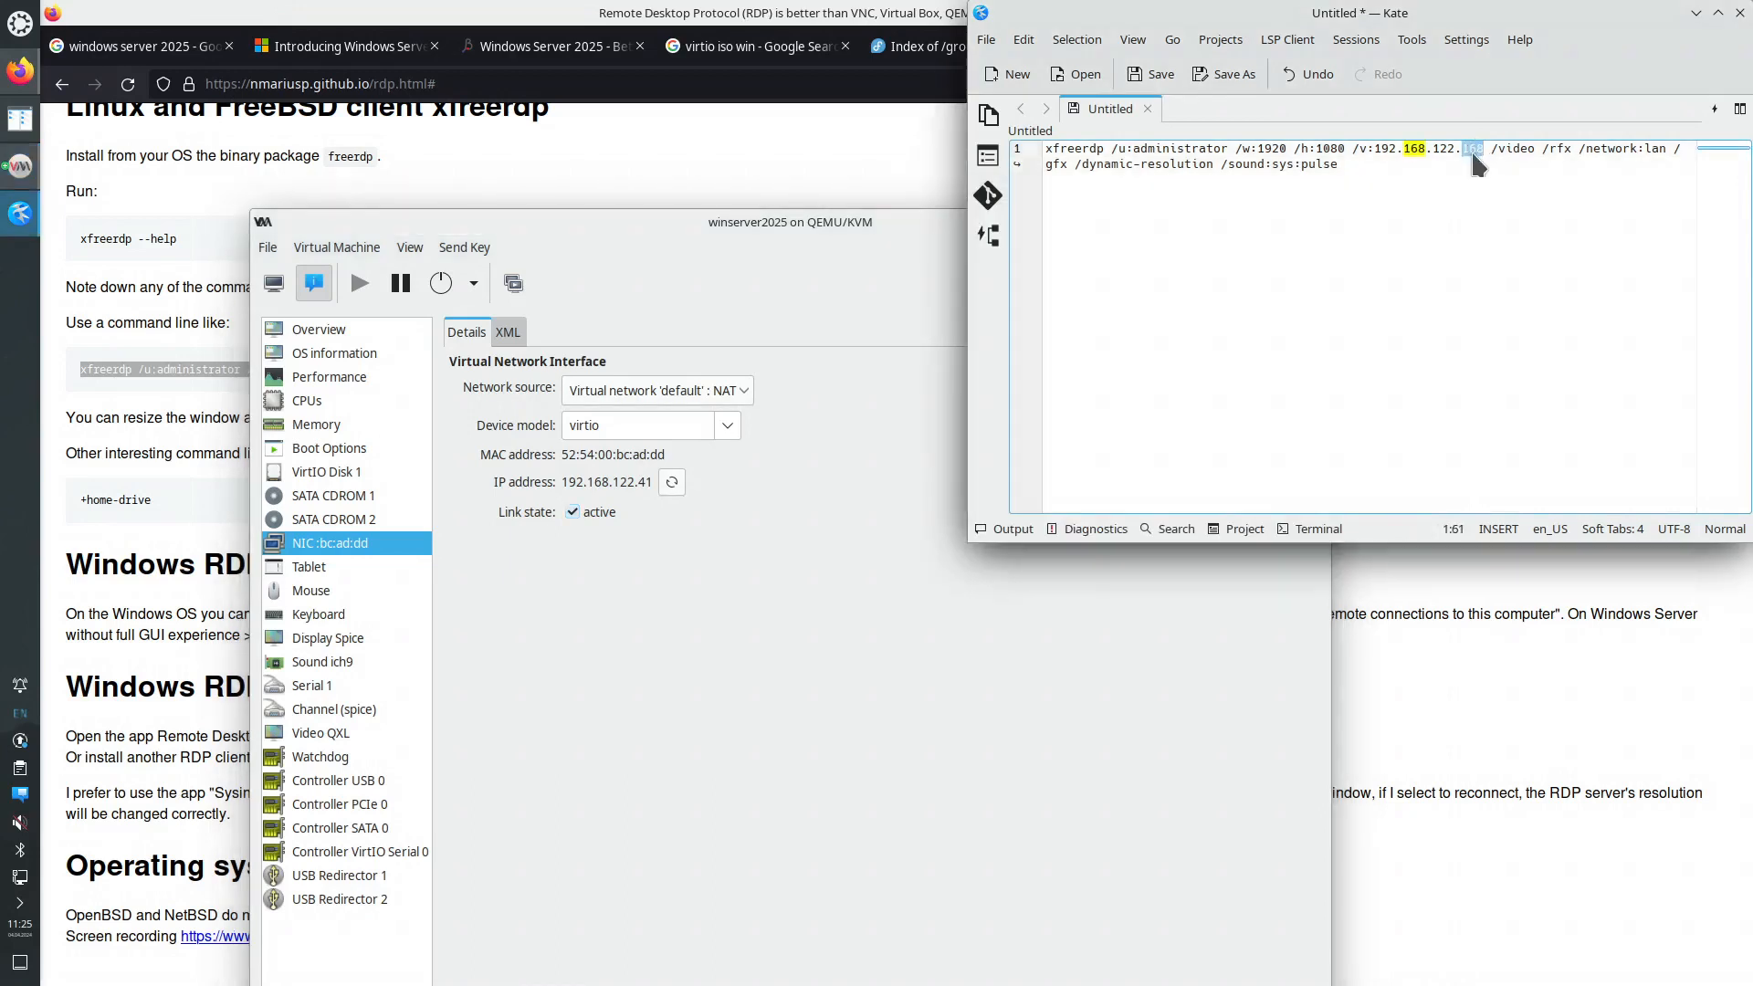
pyautogui.write('41')
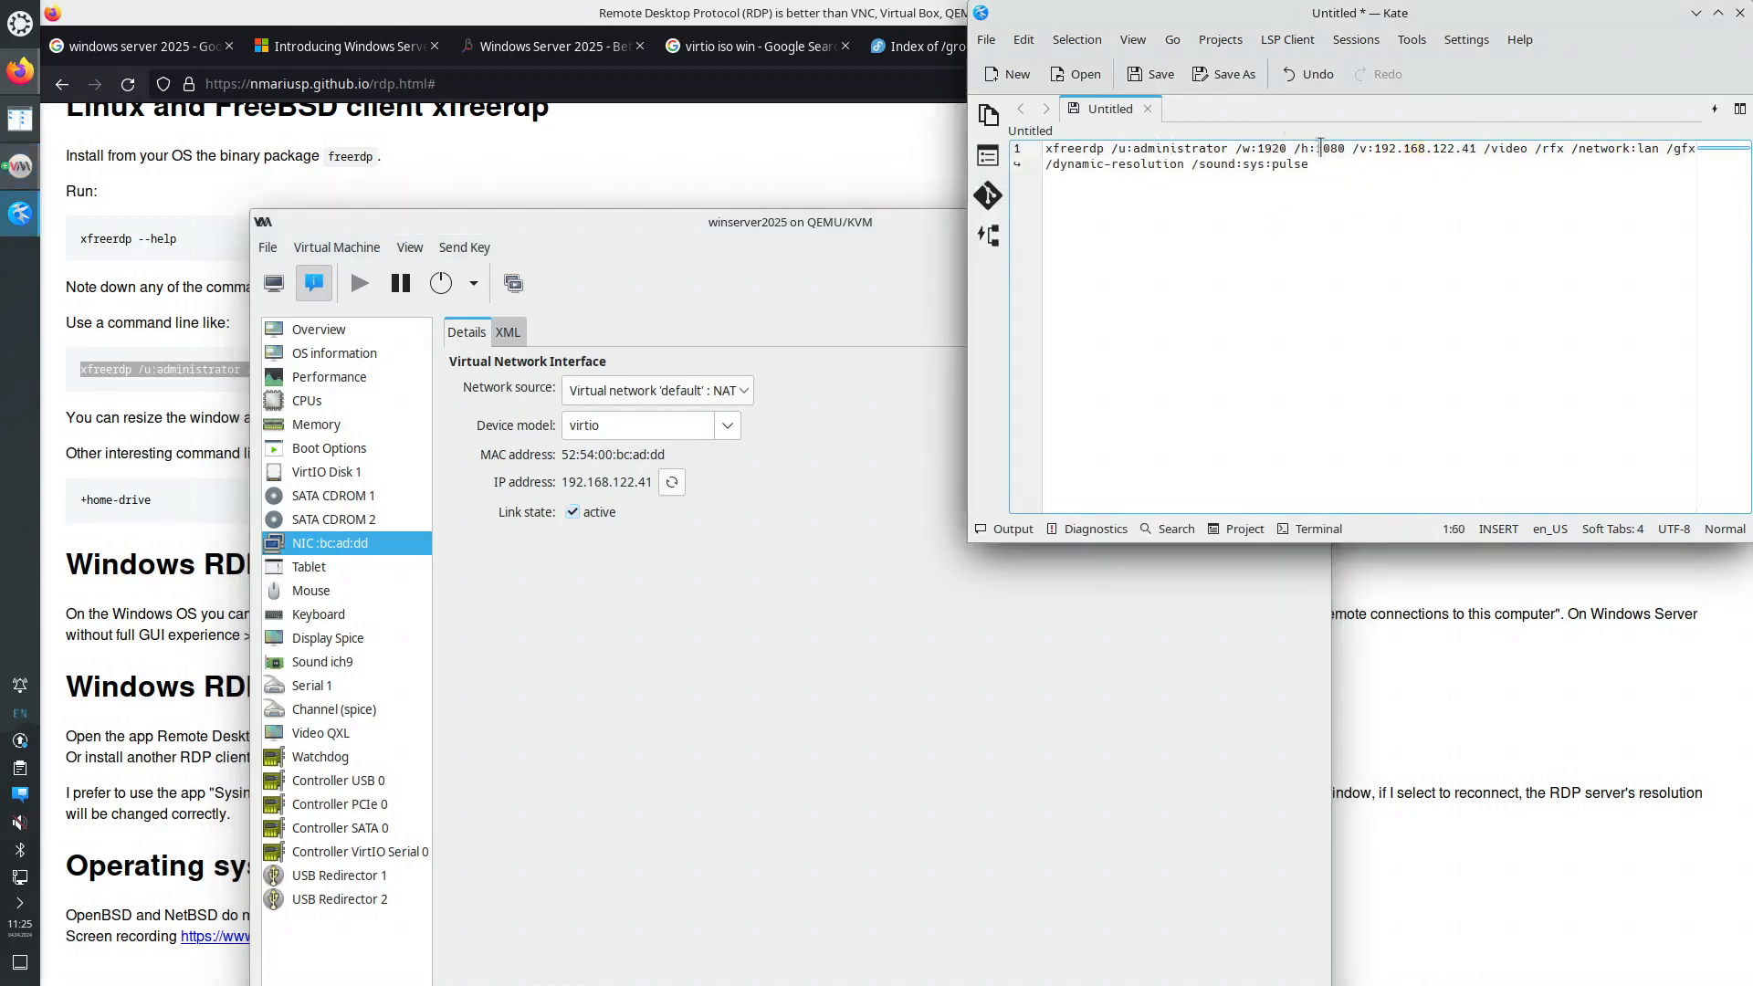
# - Mark the width/height, /video /rfx /network:lan, /dynamic-resolution and /sound options in the command
pyautogui.moveTo(1250, 149); pyautogui.dragTo(1322, 148)
pyautogui.moveTo(1485, 148); pyautogui.dragTo(1684, 142)
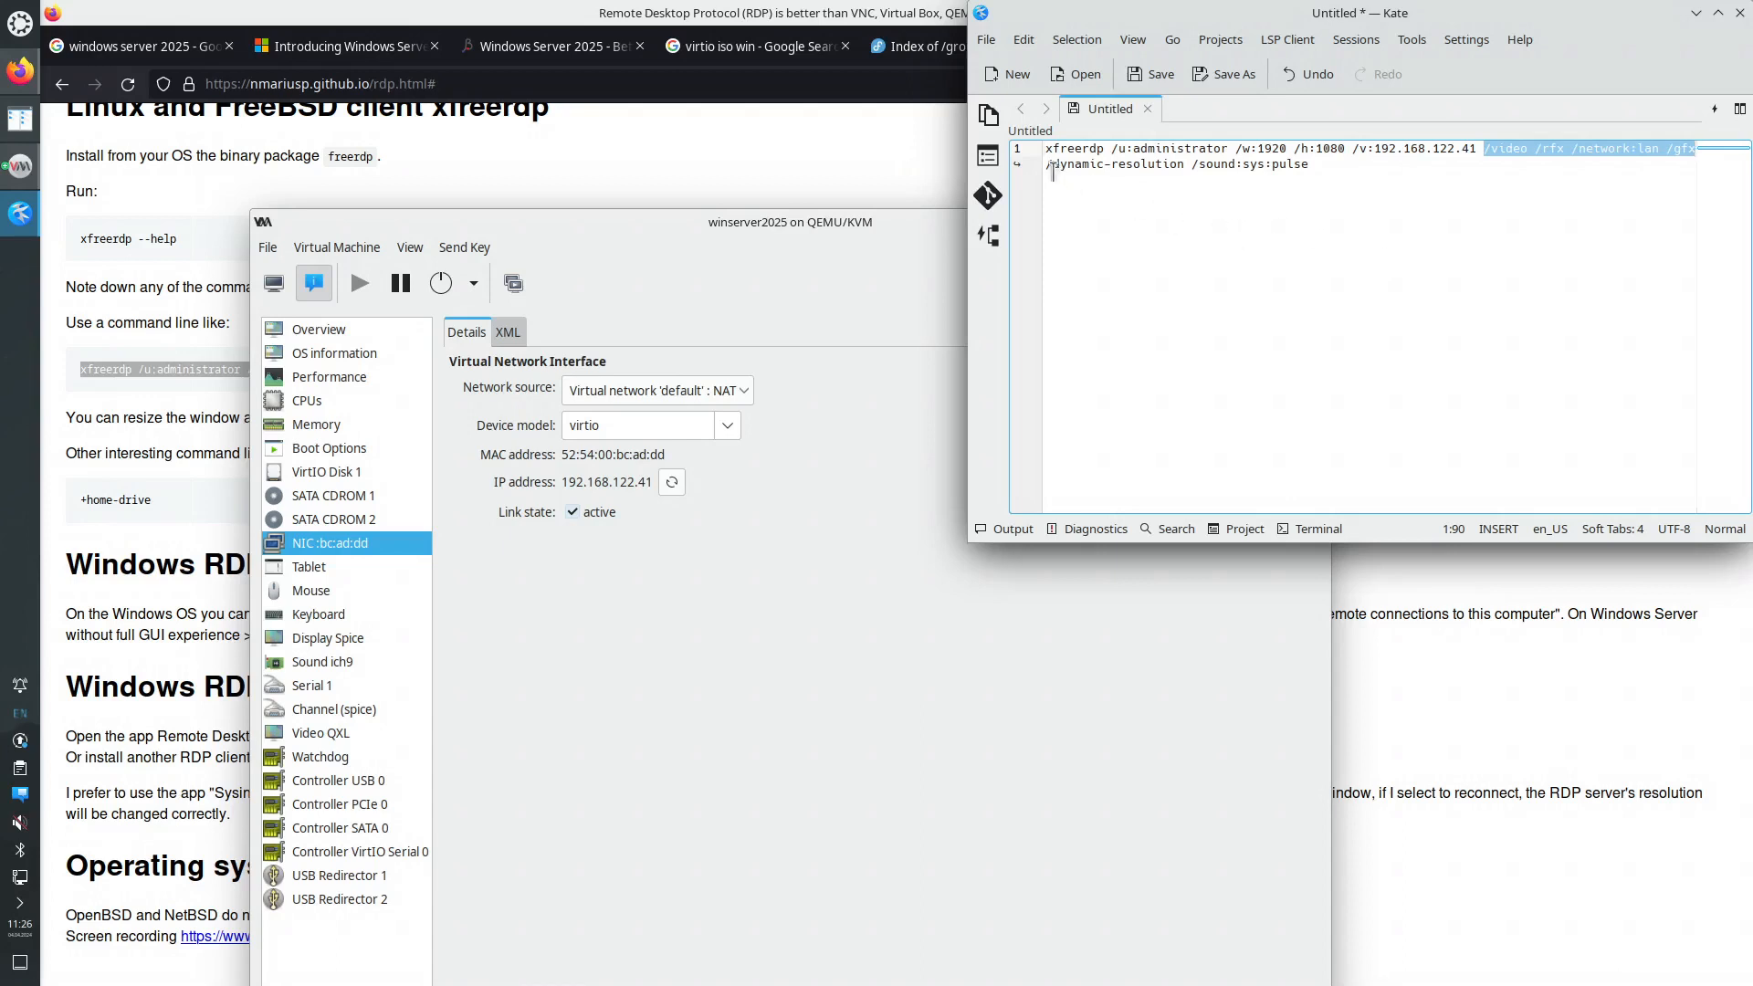
pyautogui.moveTo(1048, 164); pyautogui.dragTo(1191, 164)
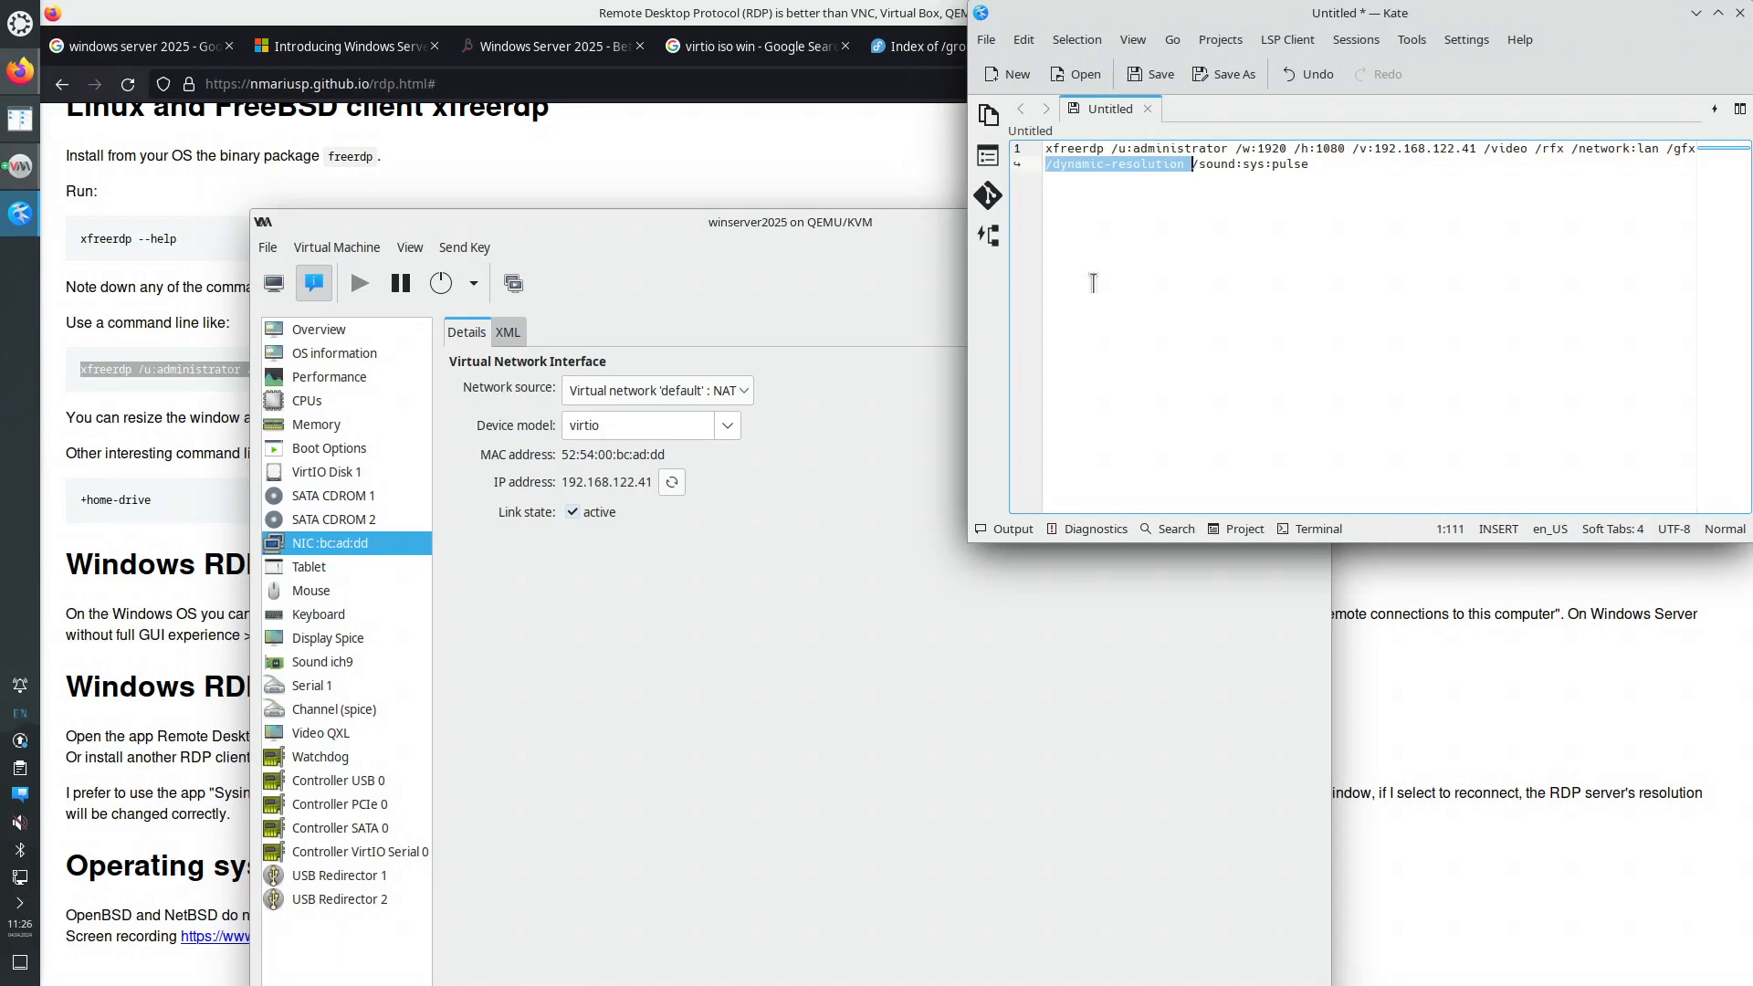
pyautogui.moveTo(1191, 164); pyautogui.dragTo(1046, 148)
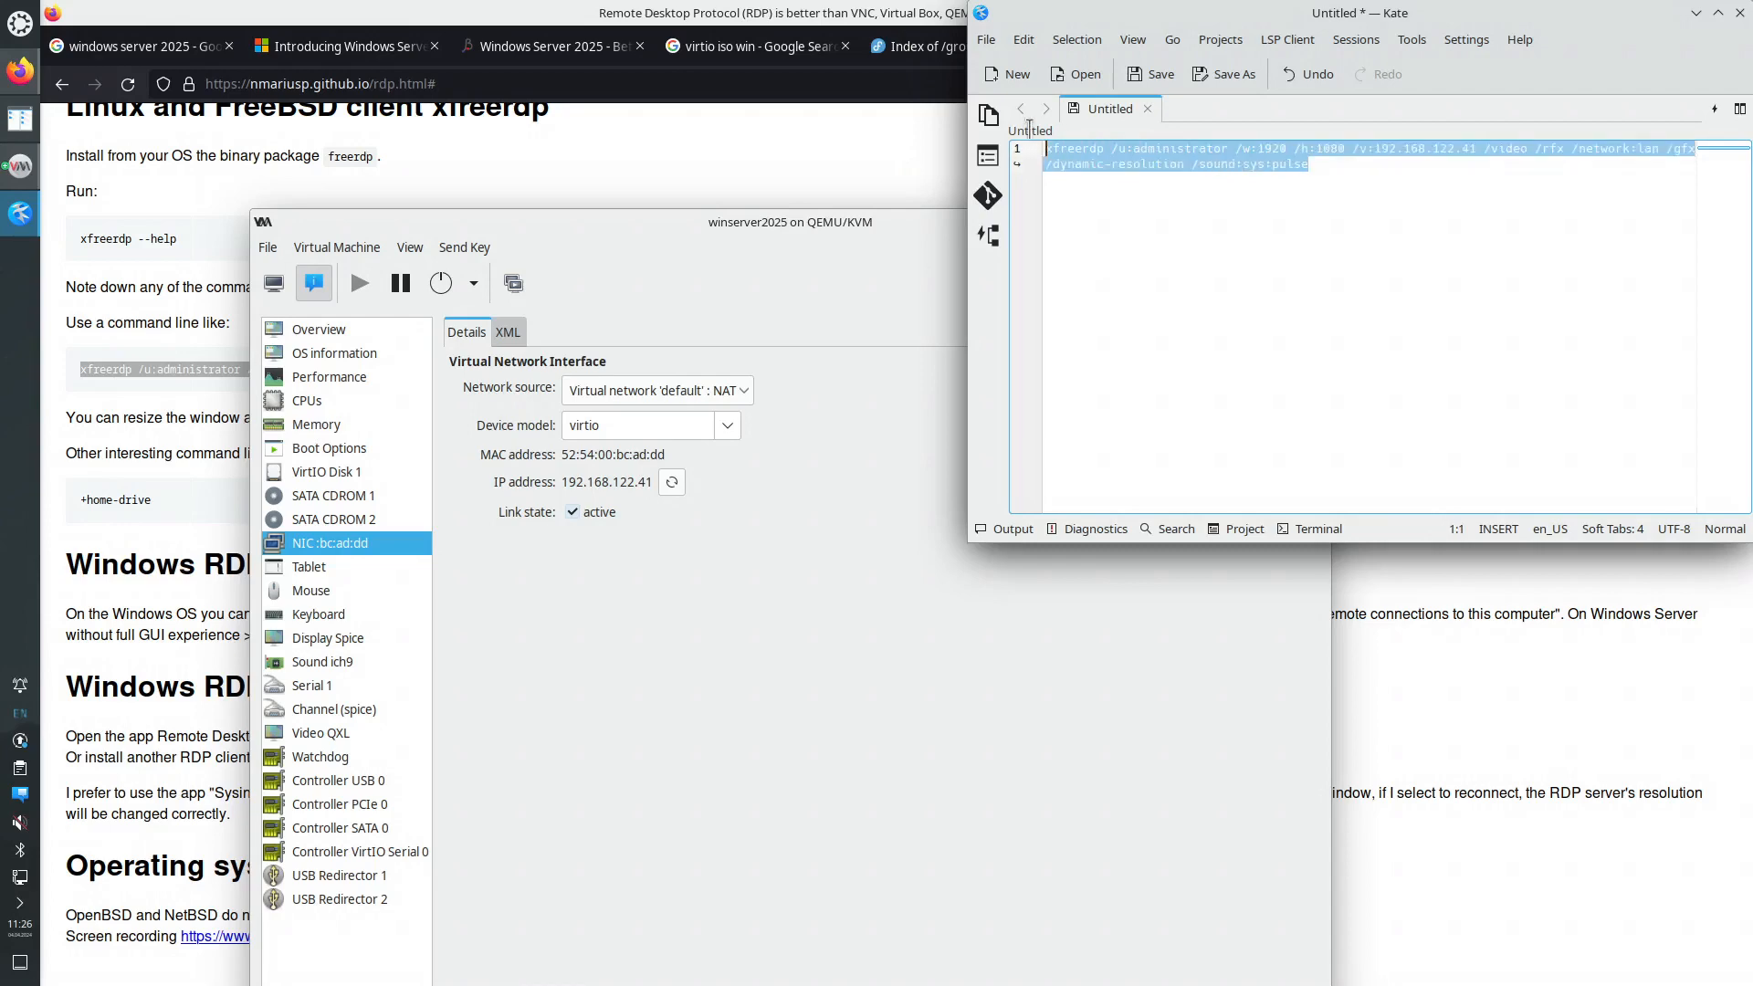
# - Copy the edited xfreerdp command from Kate and run it in a new Konsole terminal
pyautogui.rightClick(1123, 159)
pyautogui.click(1152, 183)
pyautogui.click(21, 24)
pyautogui.click(493, 105)
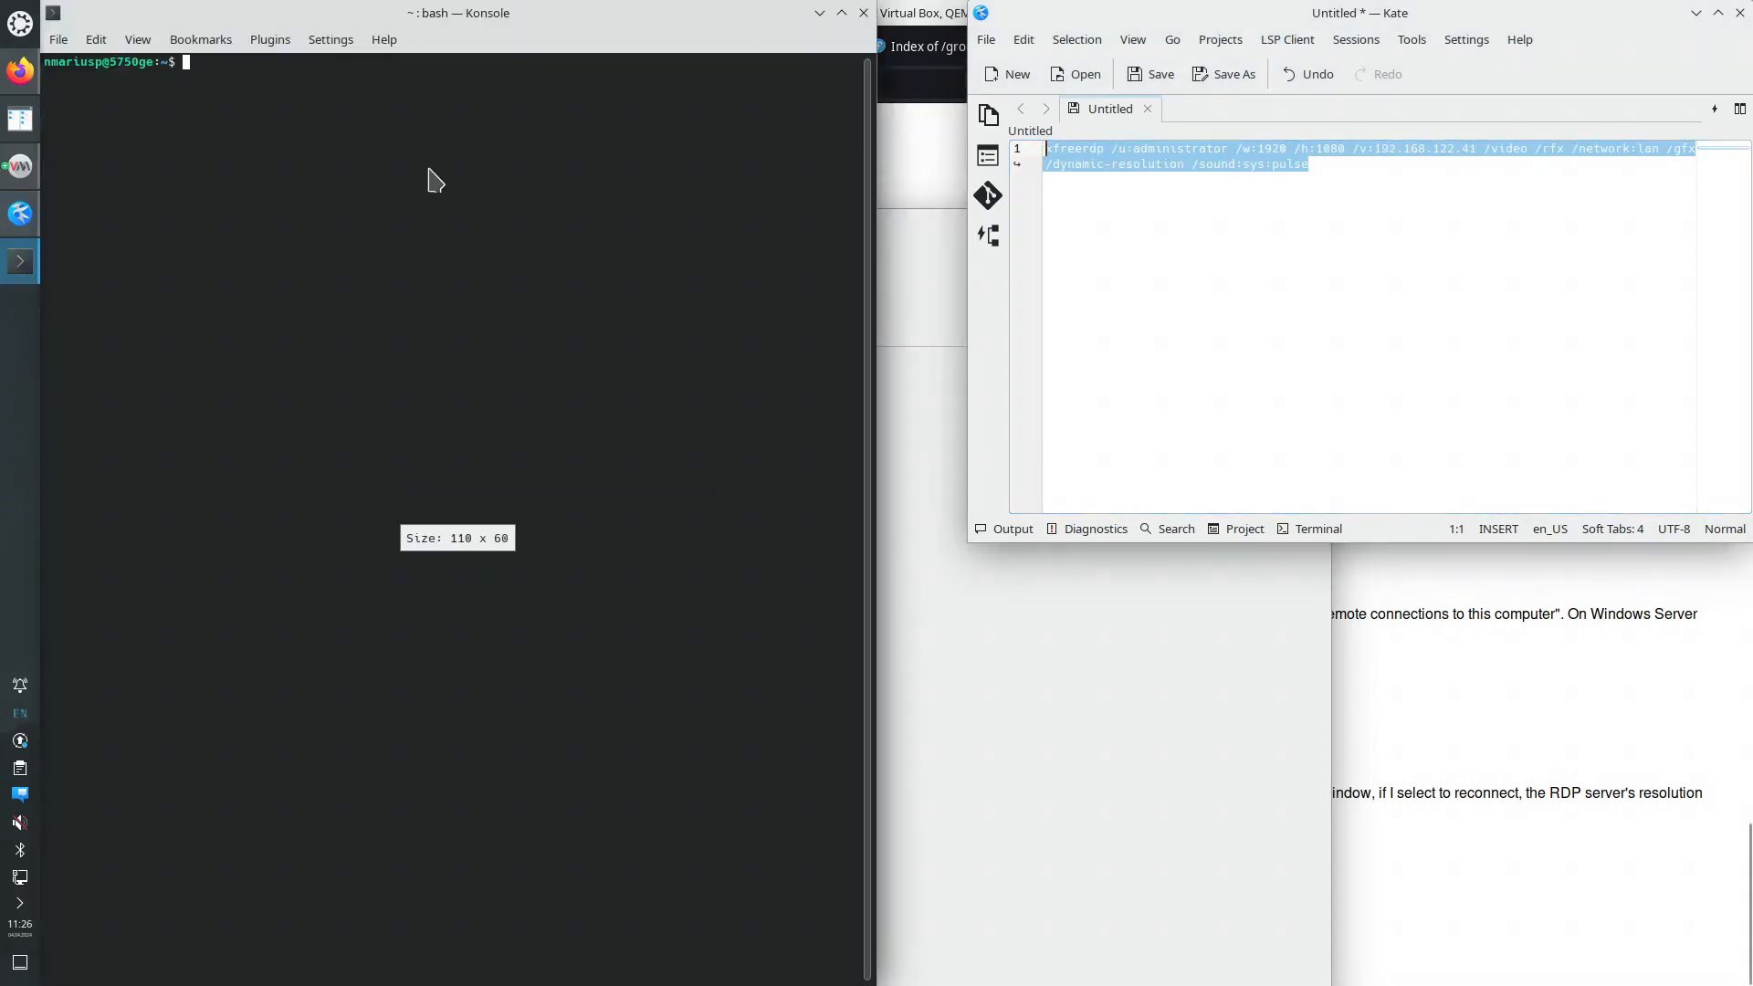
pyautogui.rightClick(434, 180)
pyautogui.click(496, 216)
pyautogui.press('Return')
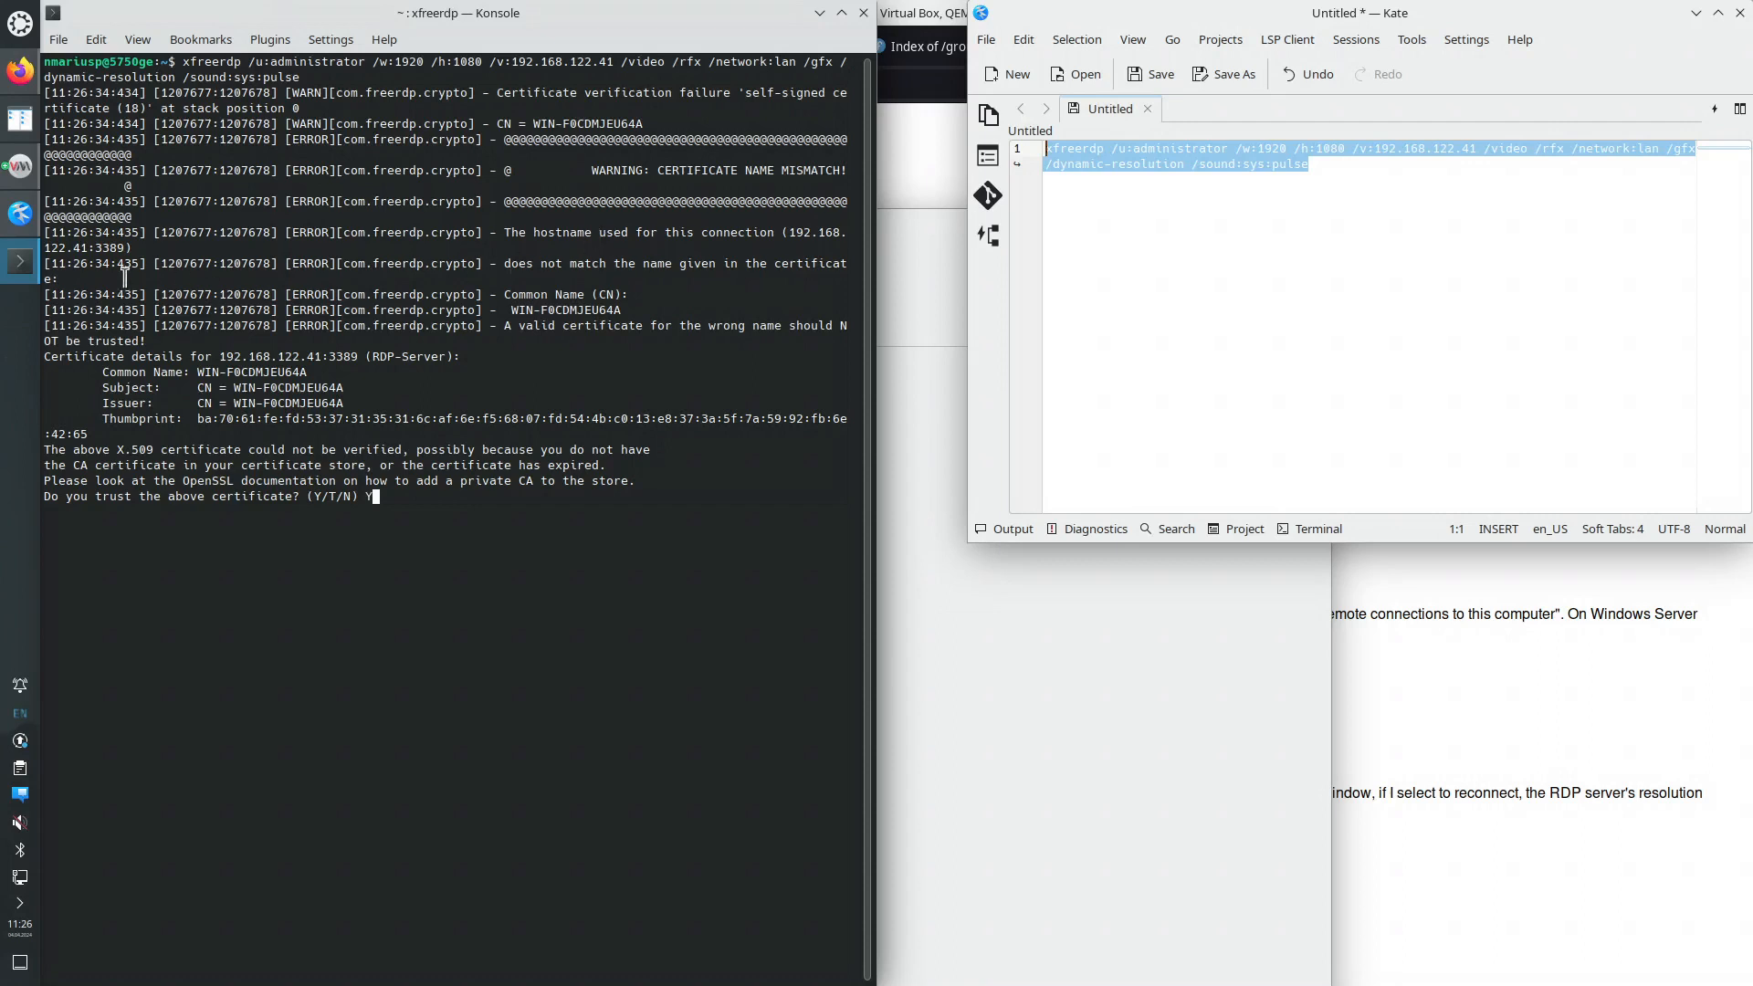
# - On the winserver2025 console, send Ctrl+Alt+Delete and sign in with the Administrator password
pyautogui.moveTo(29, 175)
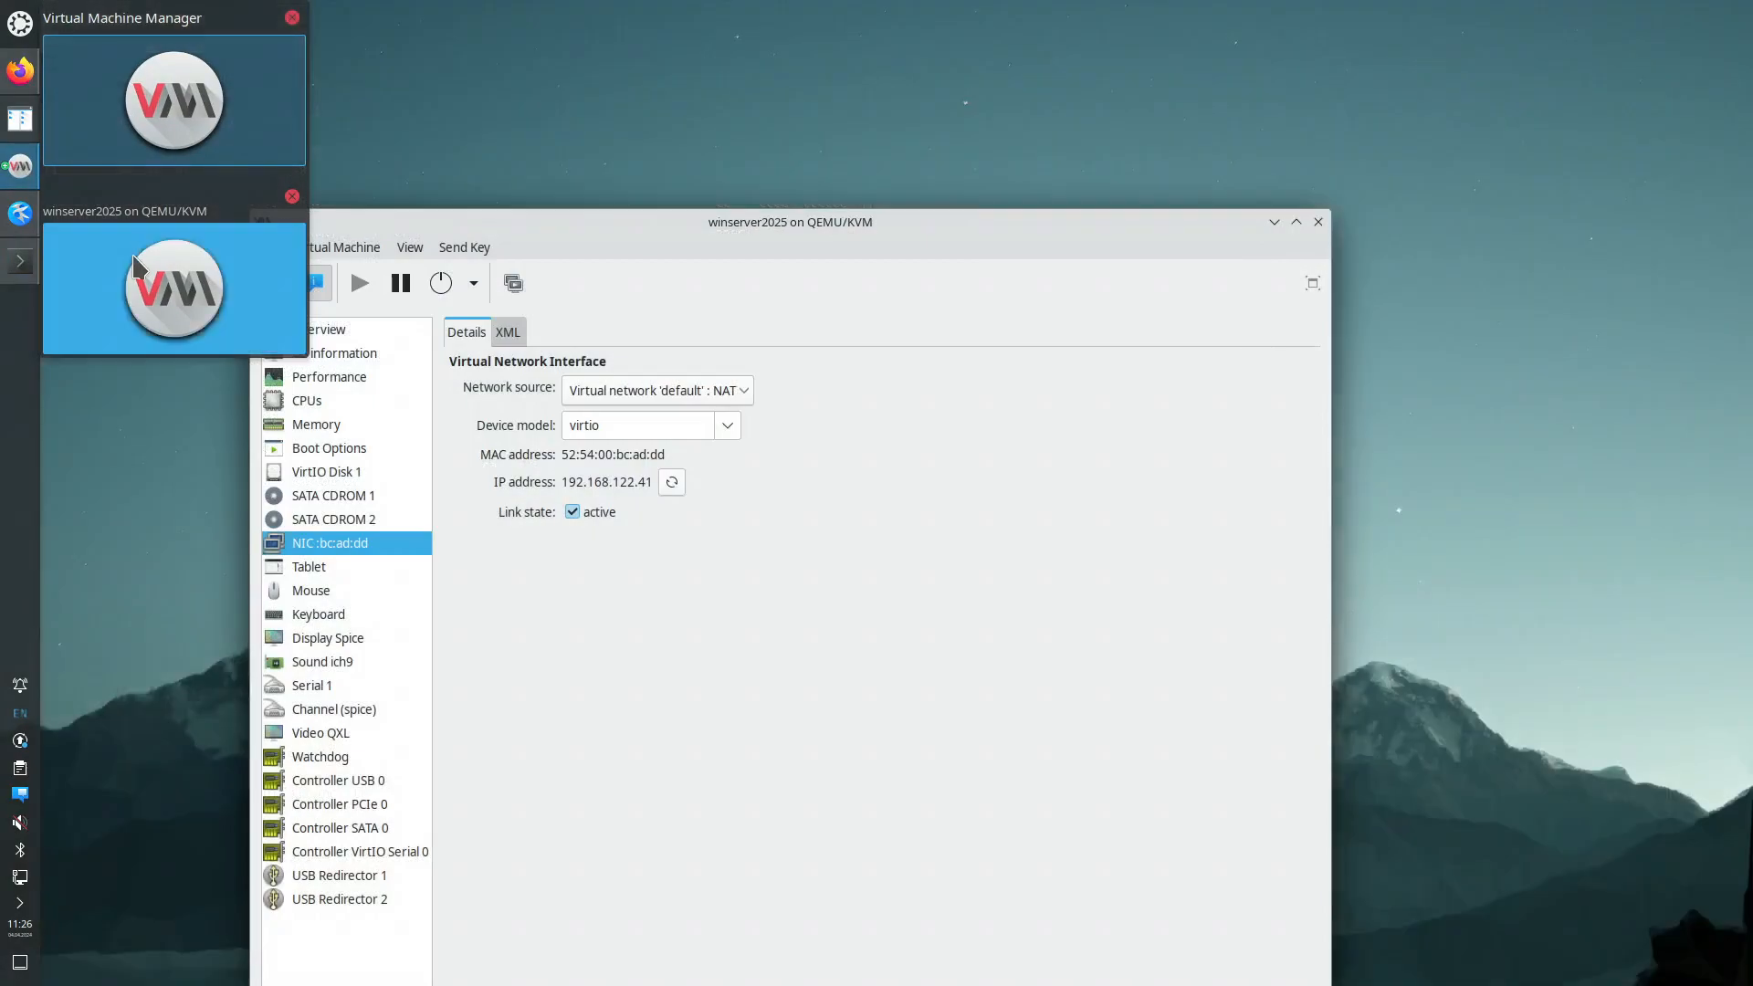
pyautogui.click(176, 288)
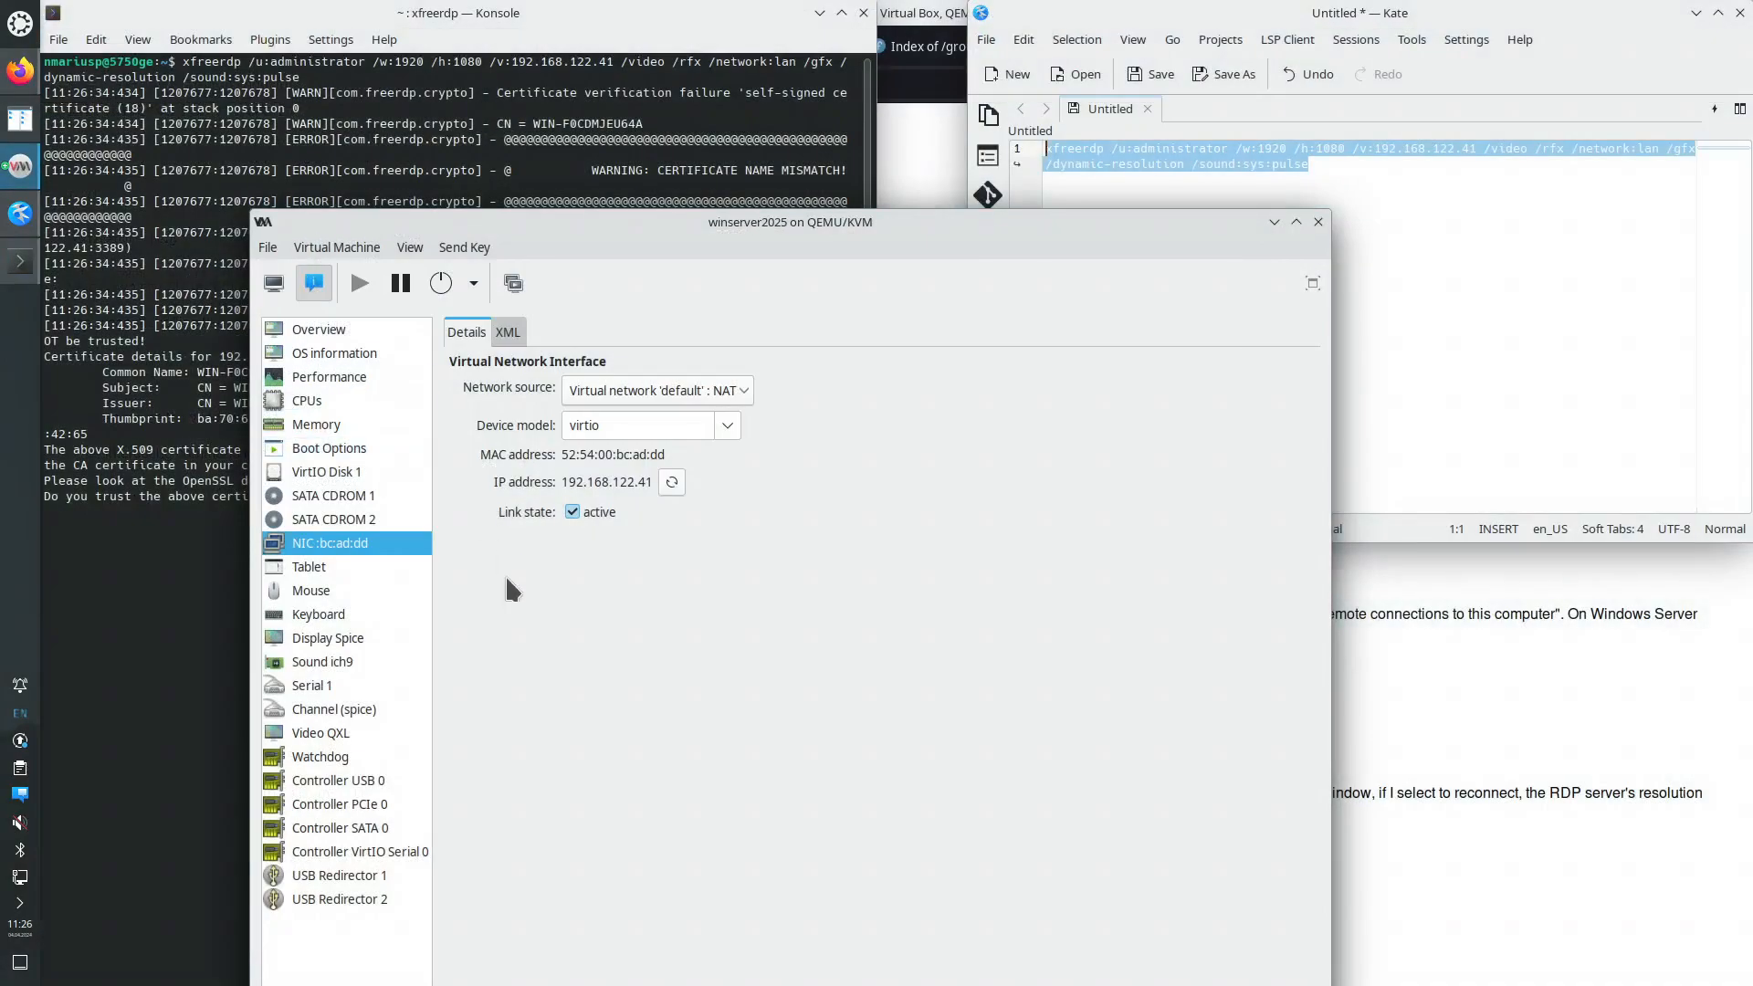
pyautogui.click(273, 283)
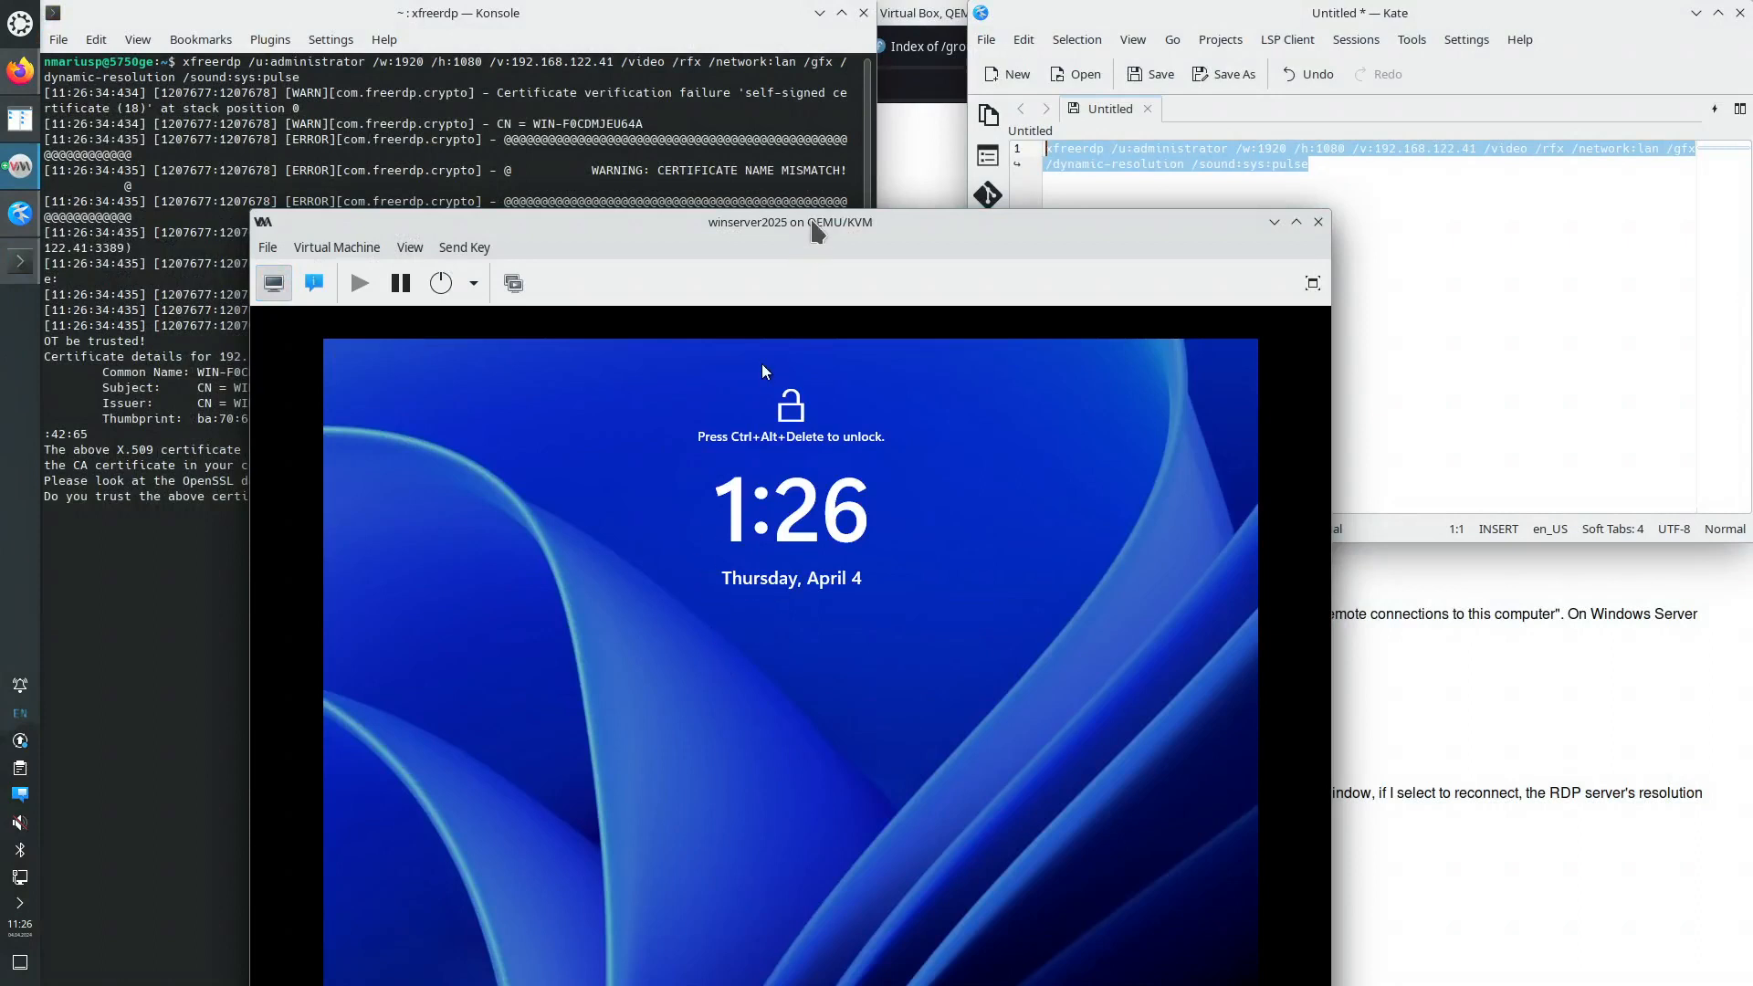
pyautogui.moveTo(817, 223); pyautogui.dragTo(823, 112)
pyautogui.click(470, 135)
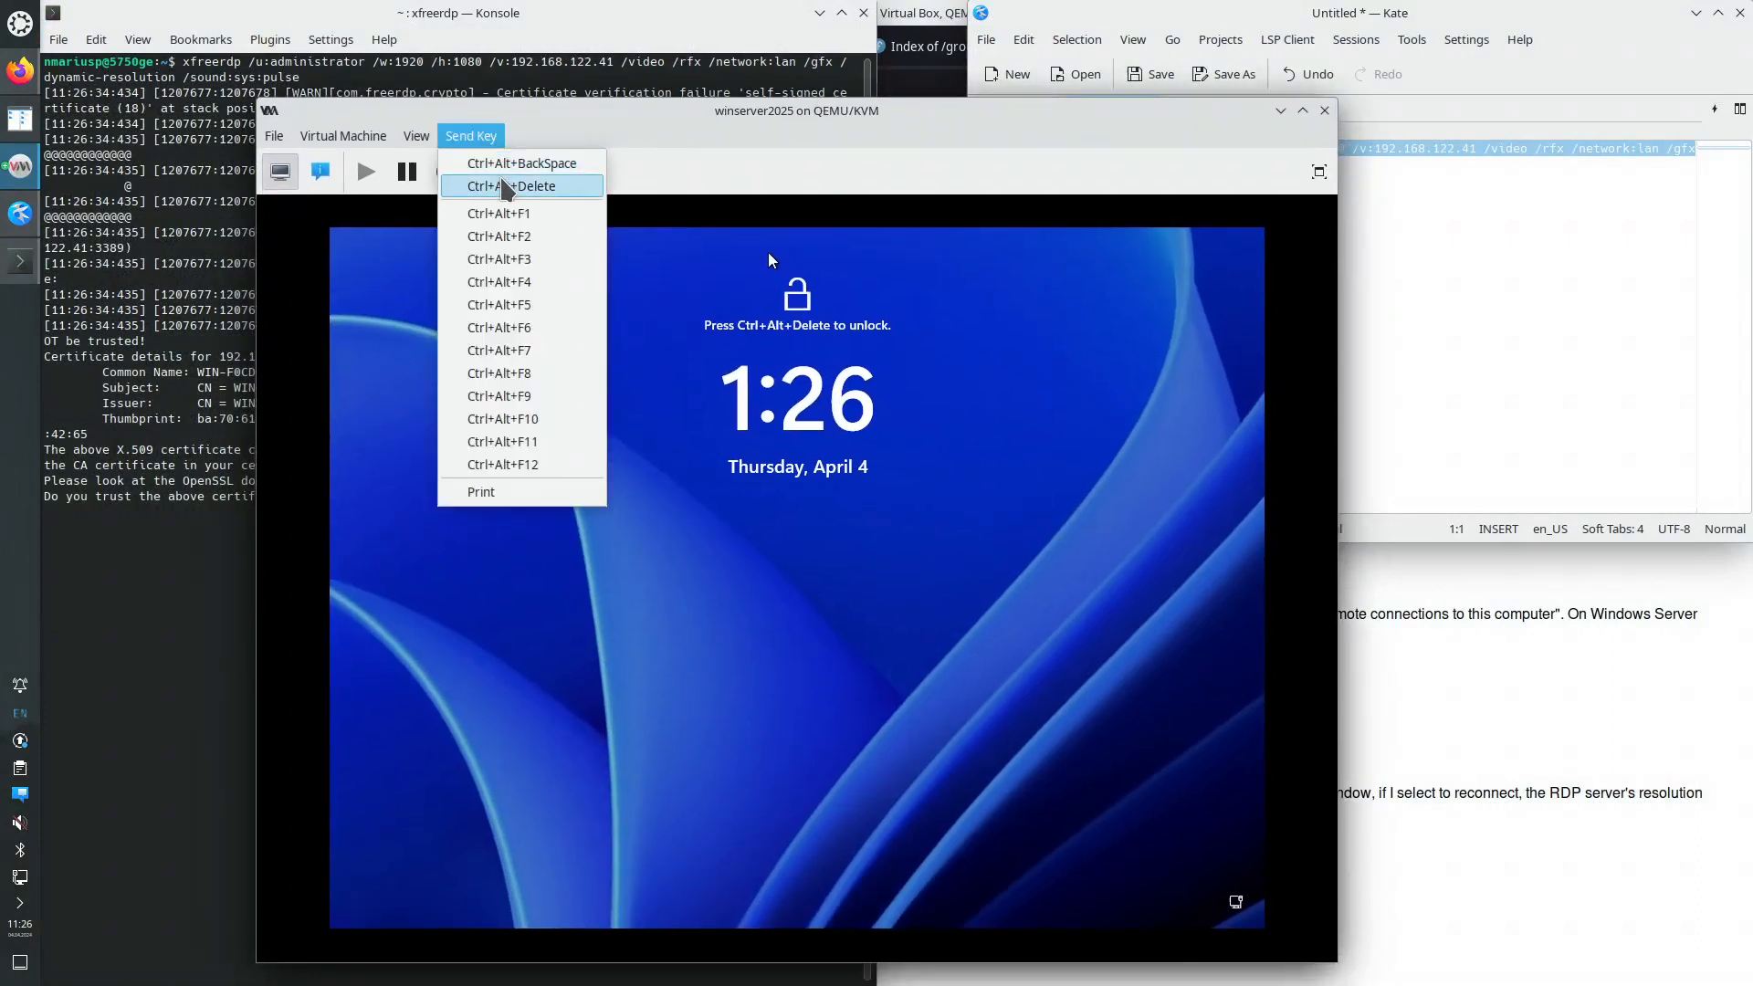
pyautogui.click(501, 180)
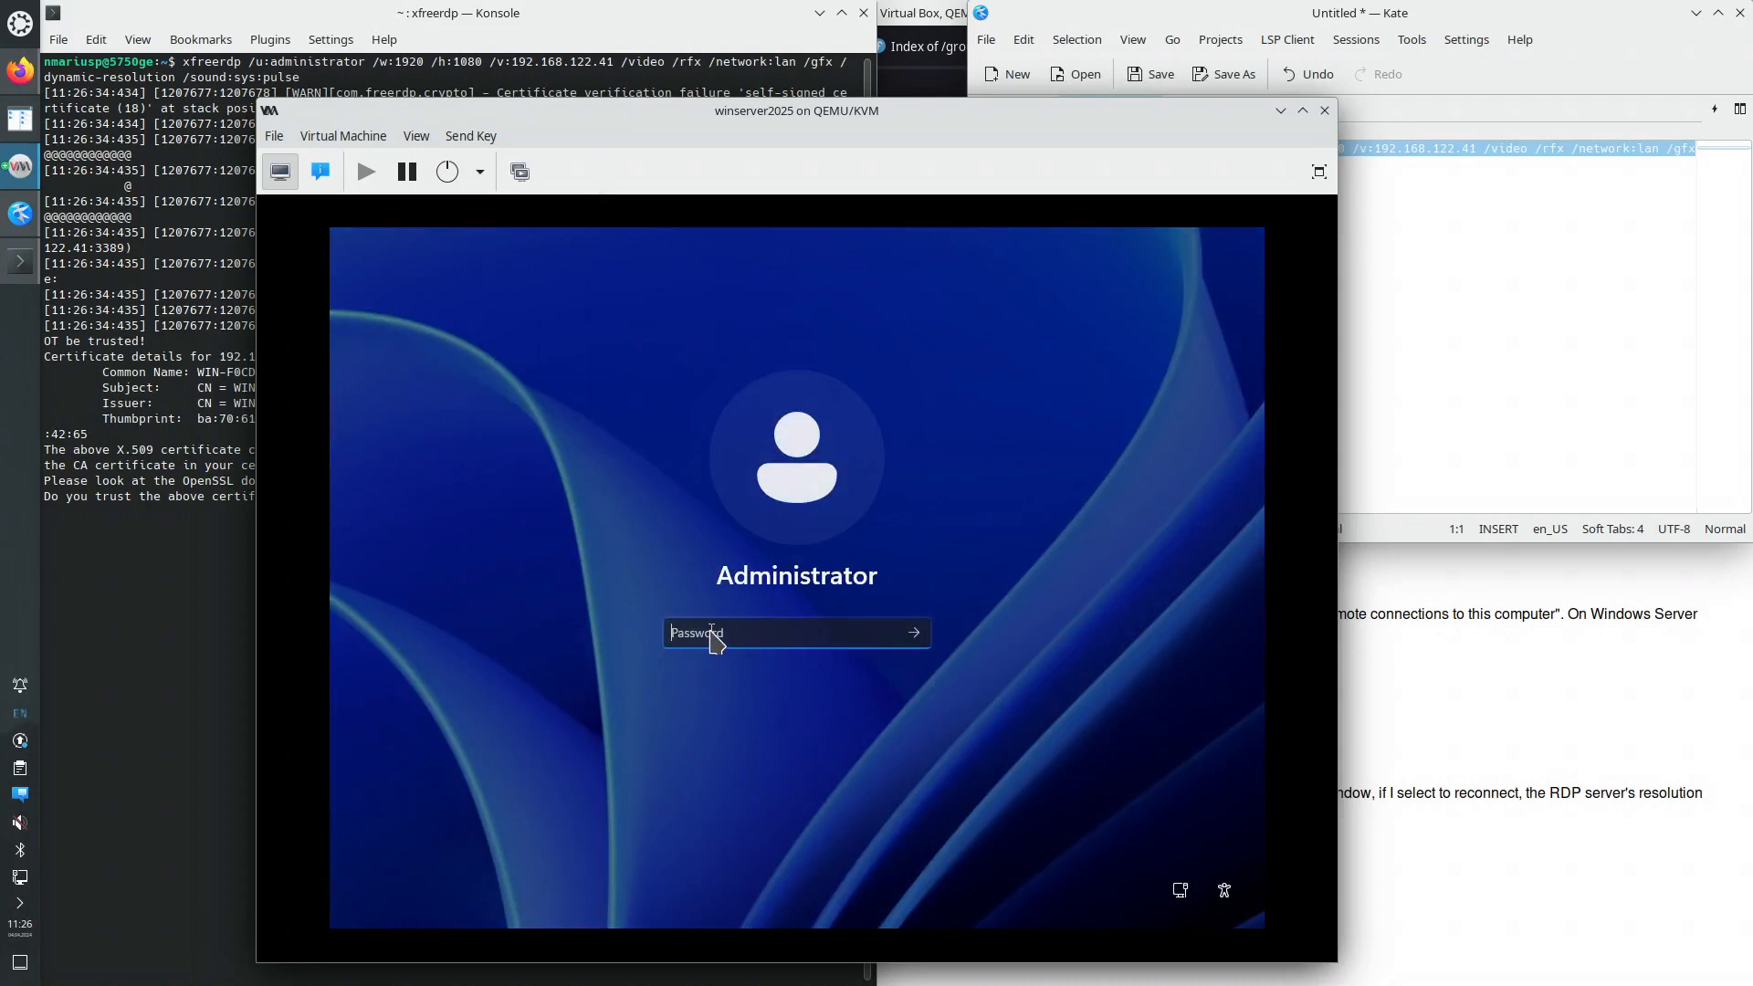
pyautogui.write('•')
pyautogui.press('Return')
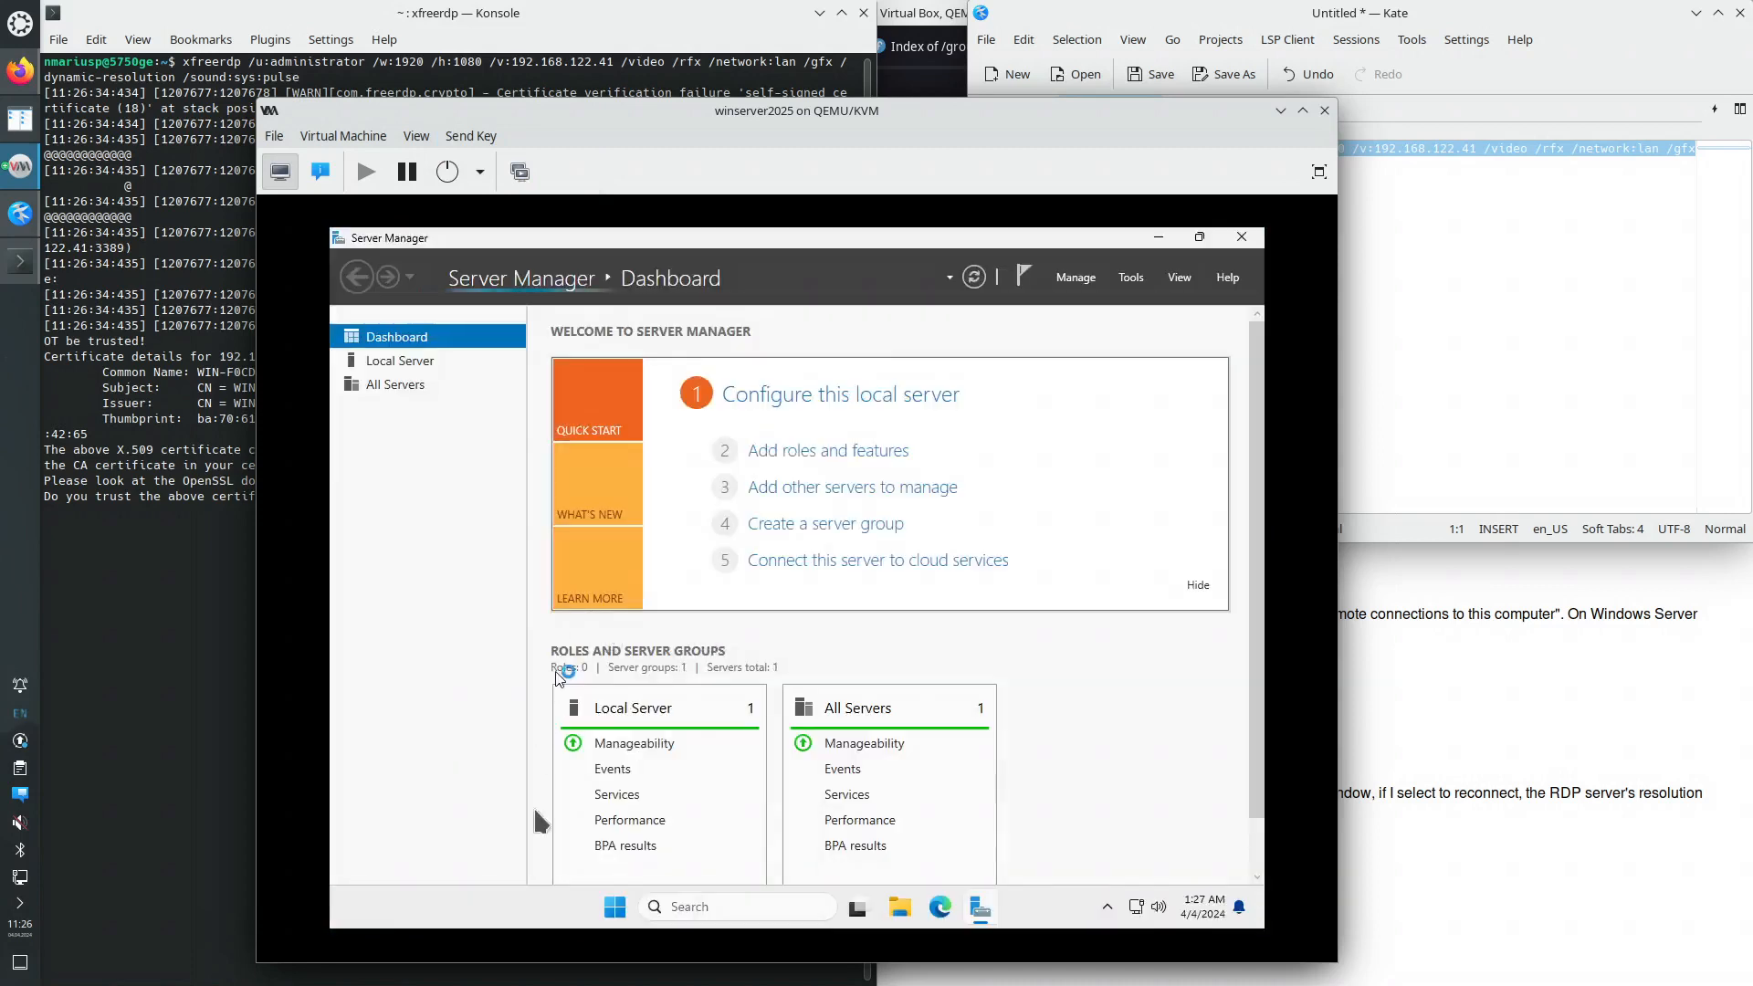
# - Rename the computer to winserver2025 from the System settings page
pyautogui.rightClick(617, 908)
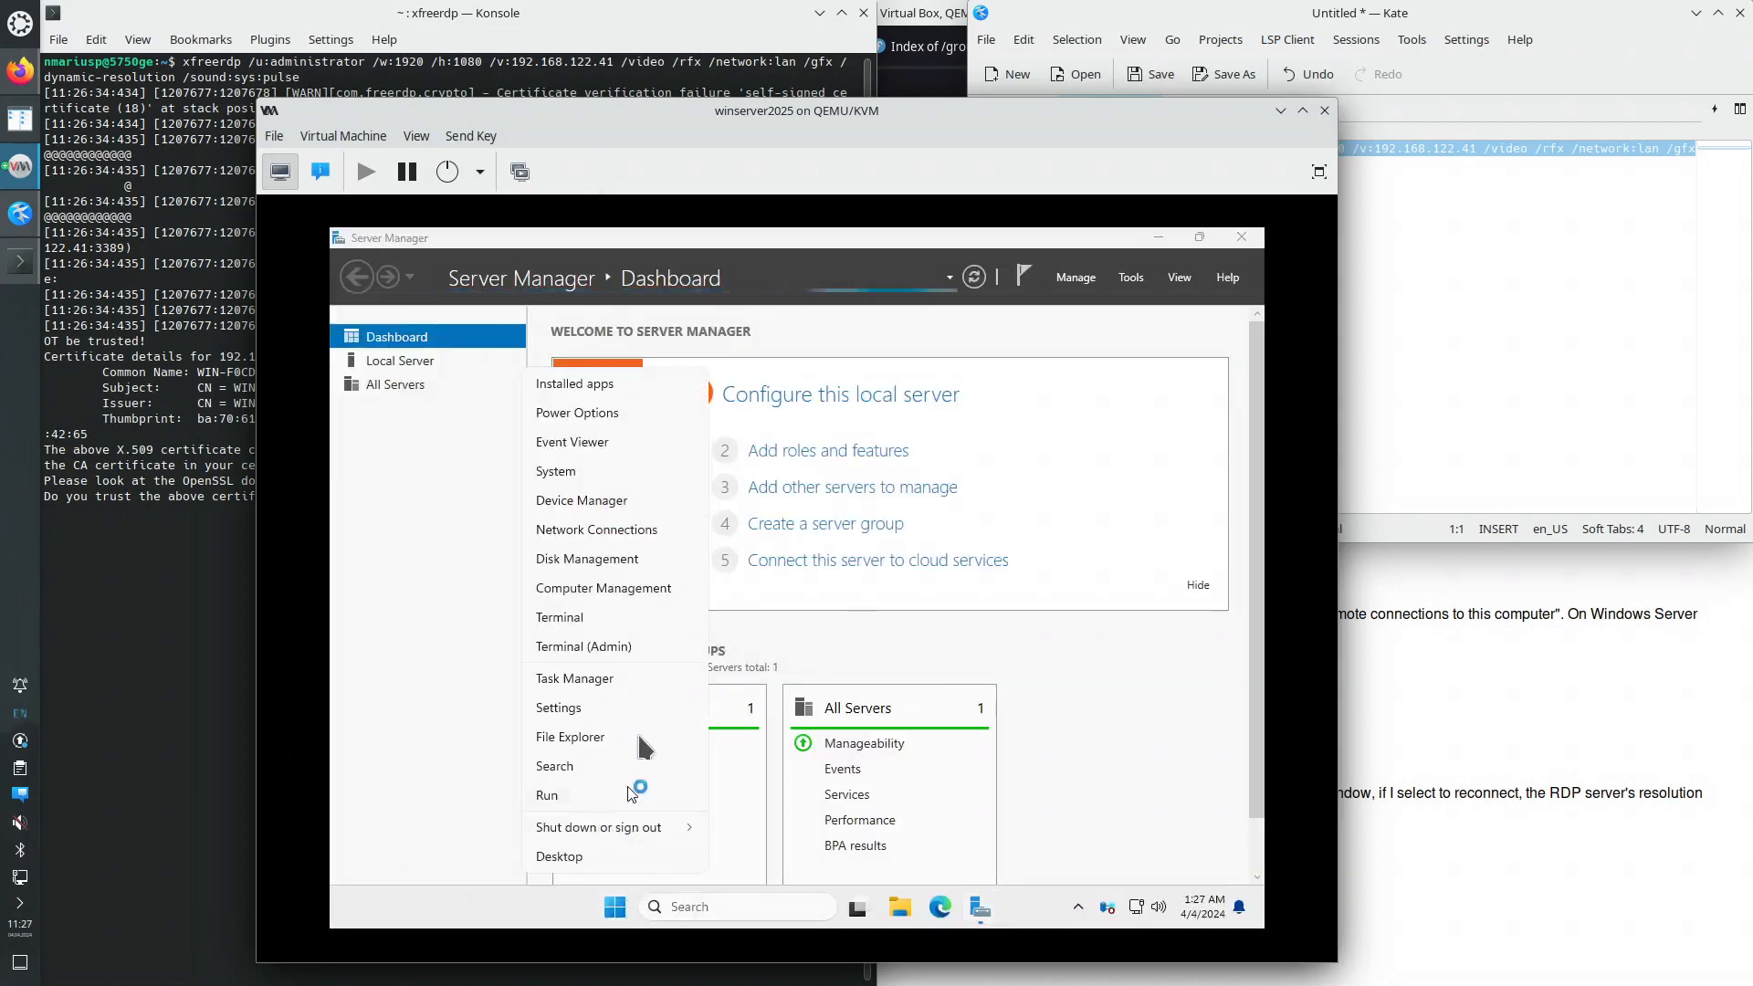
pyautogui.click(598, 473)
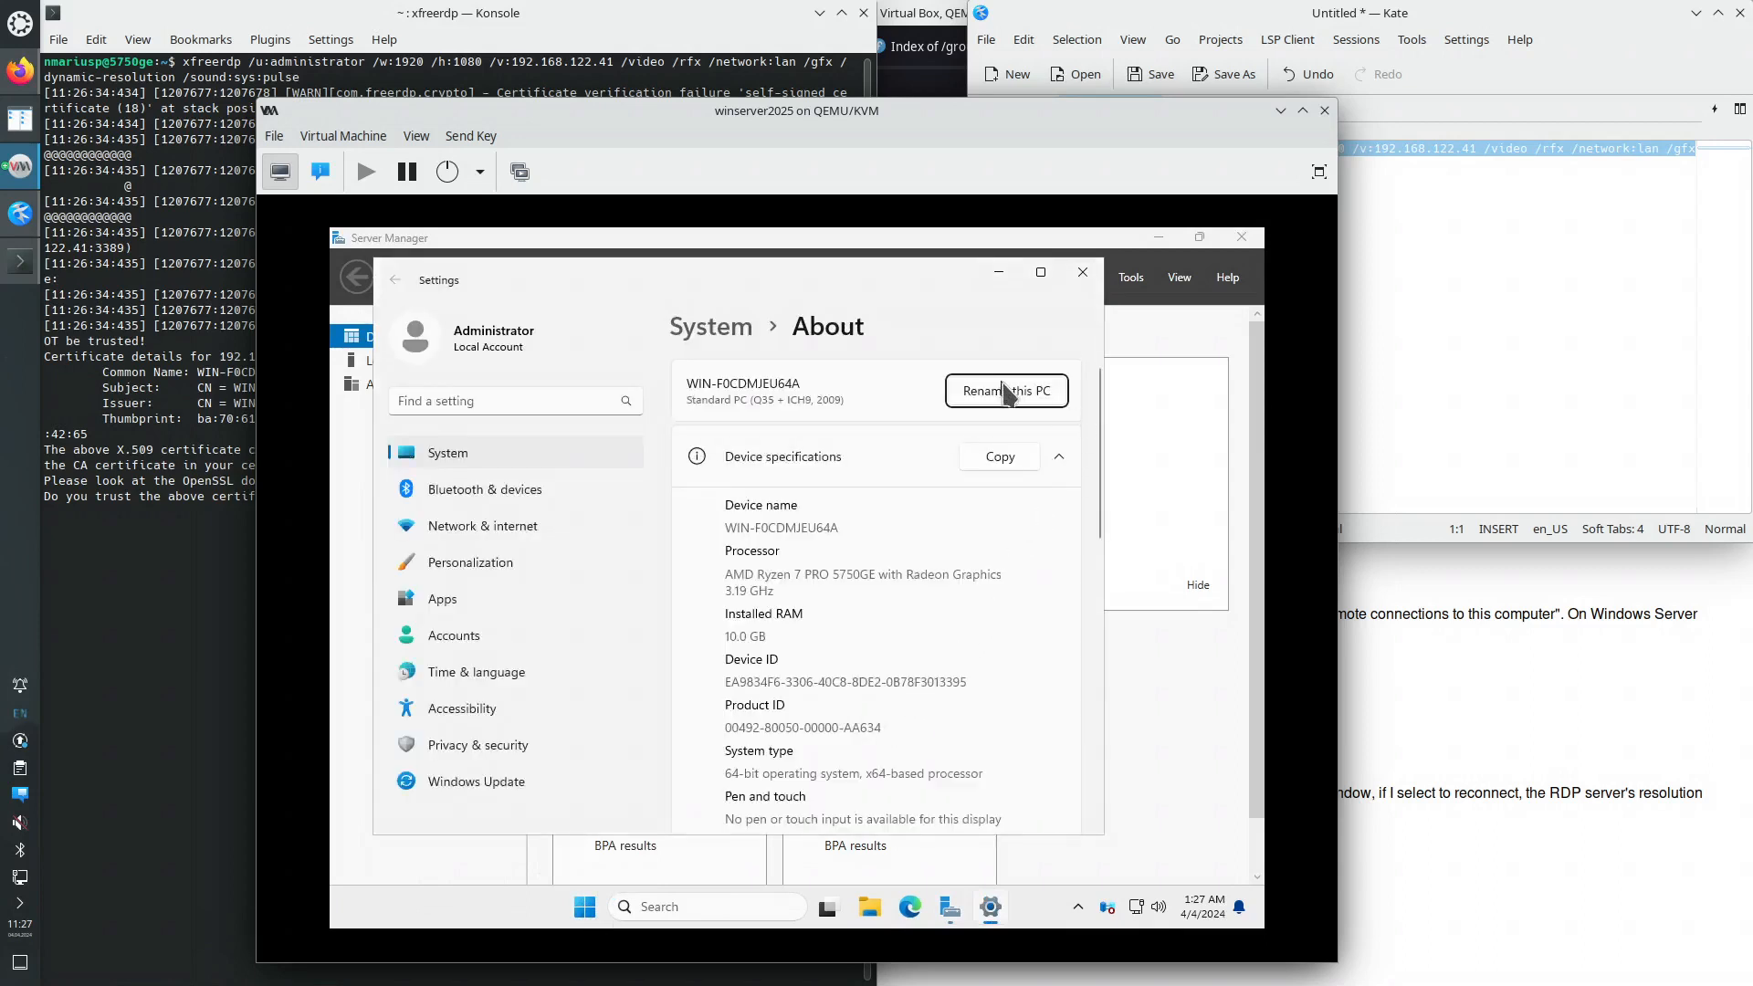
pyautogui.click(1007, 393)
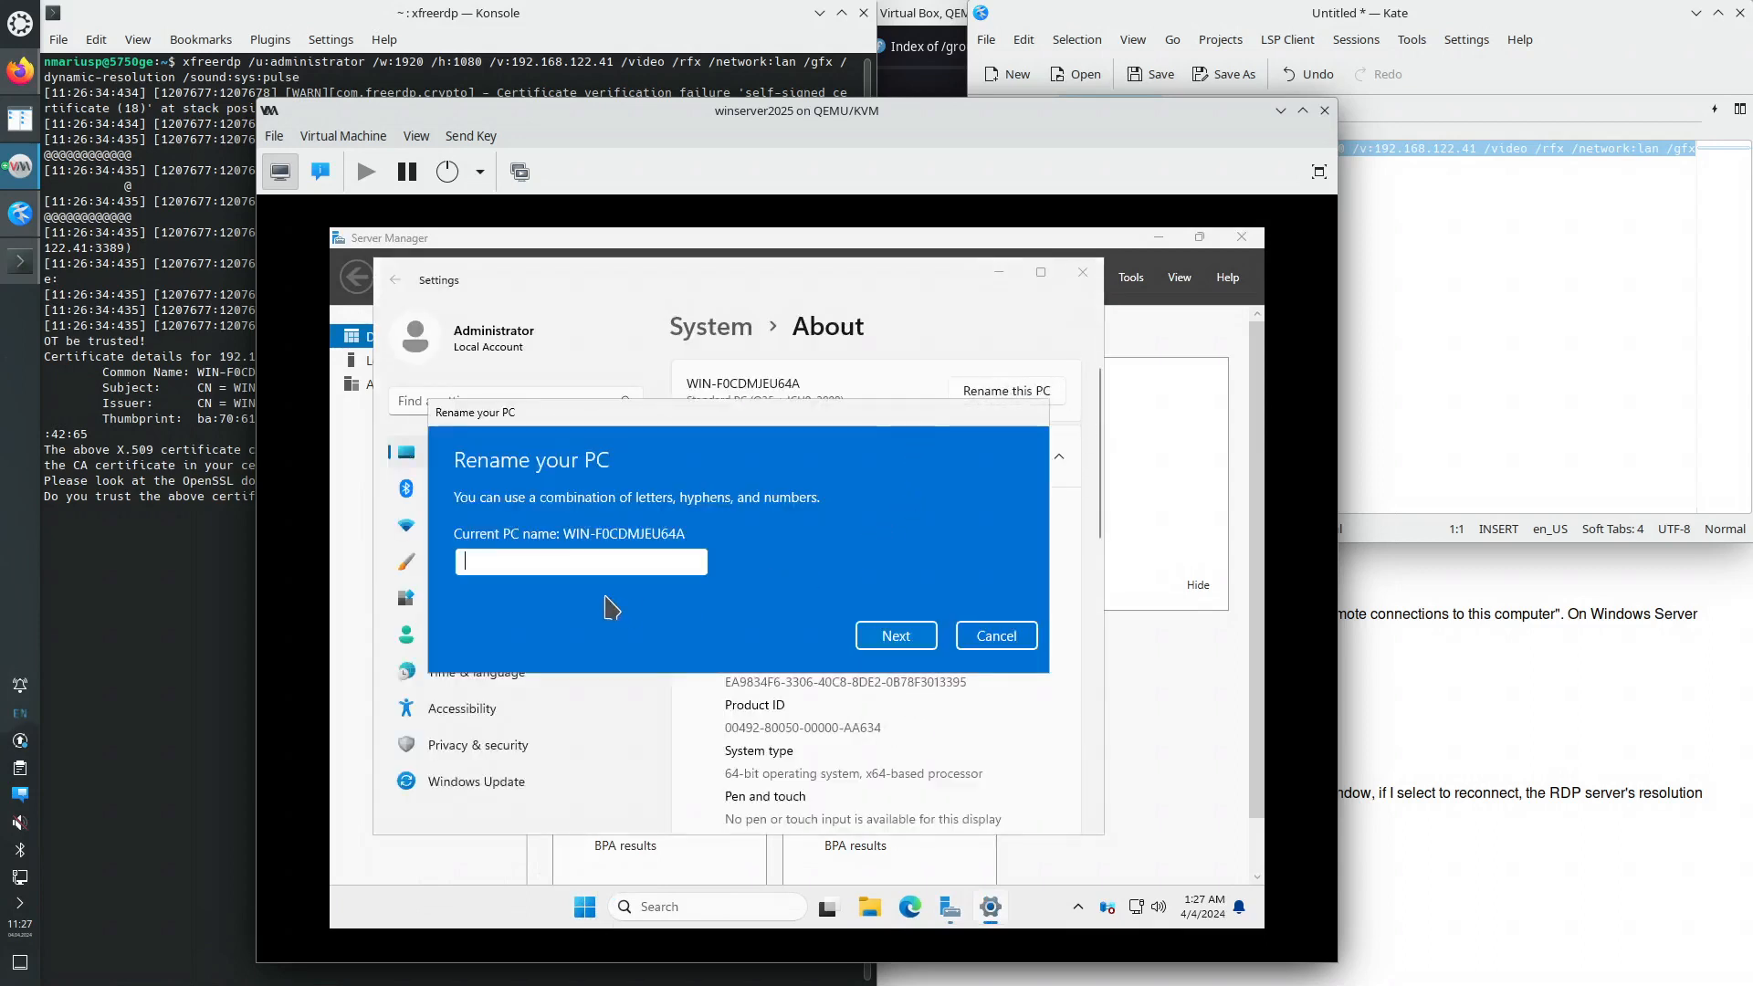
pyautogui.write('winser')
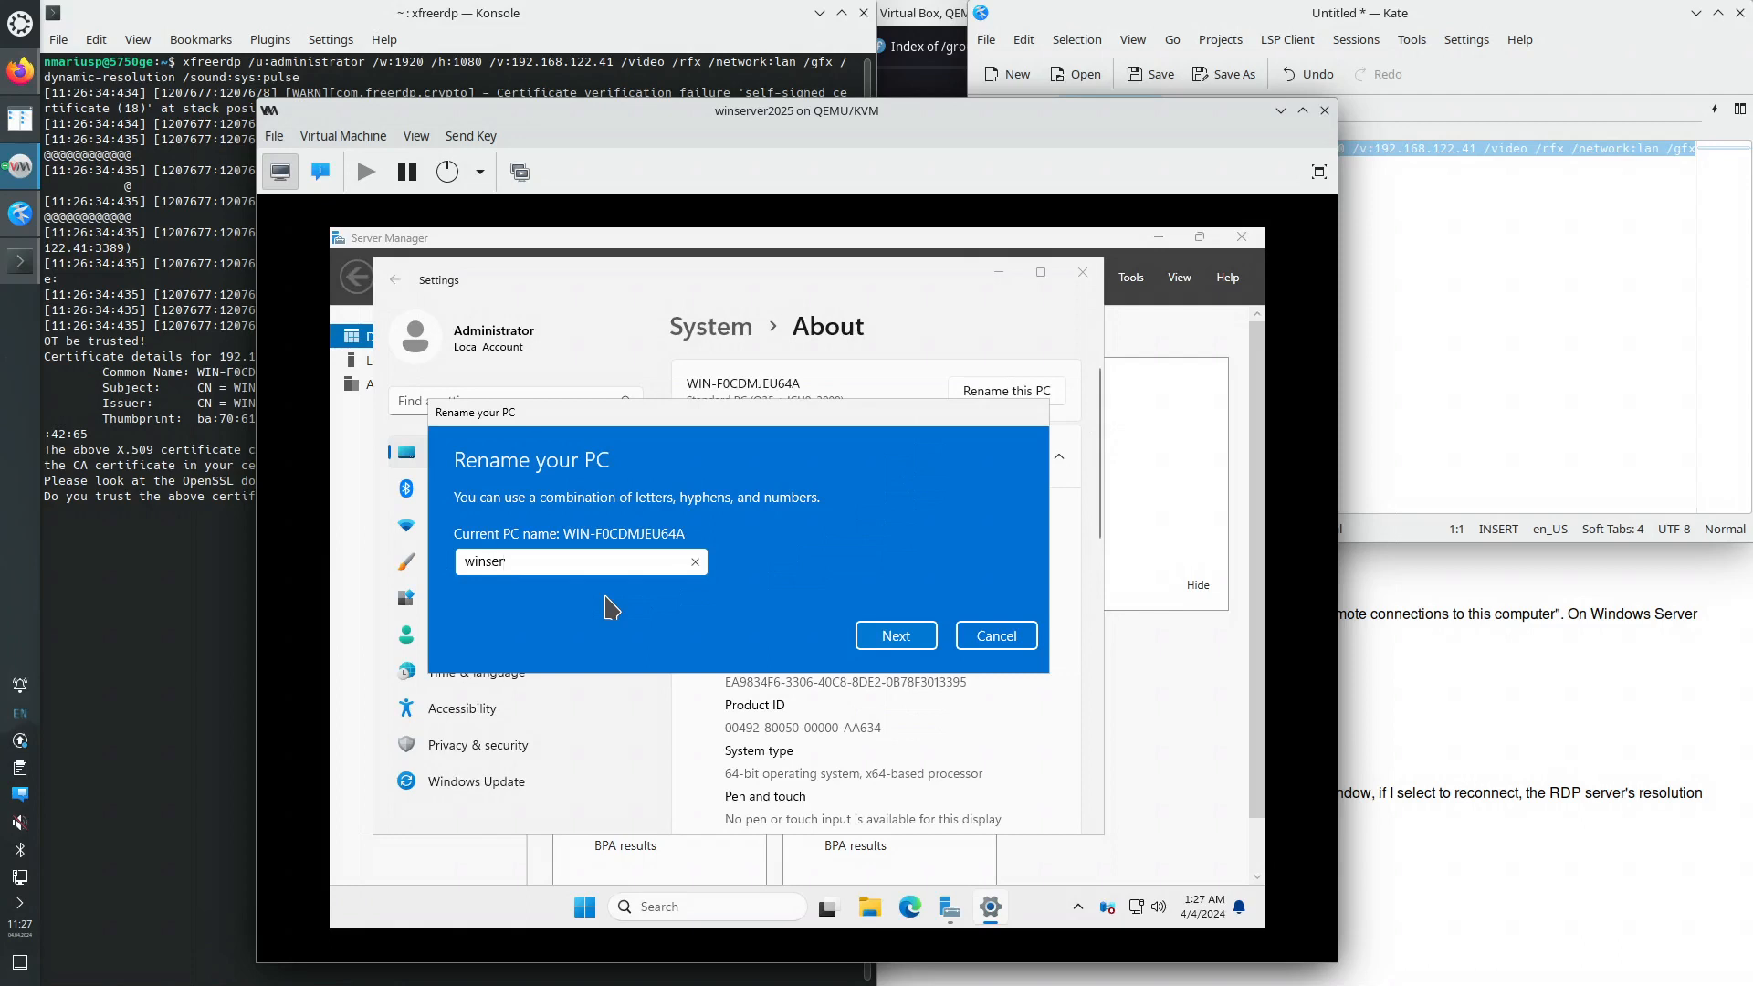
pyautogui.write('ver2025')
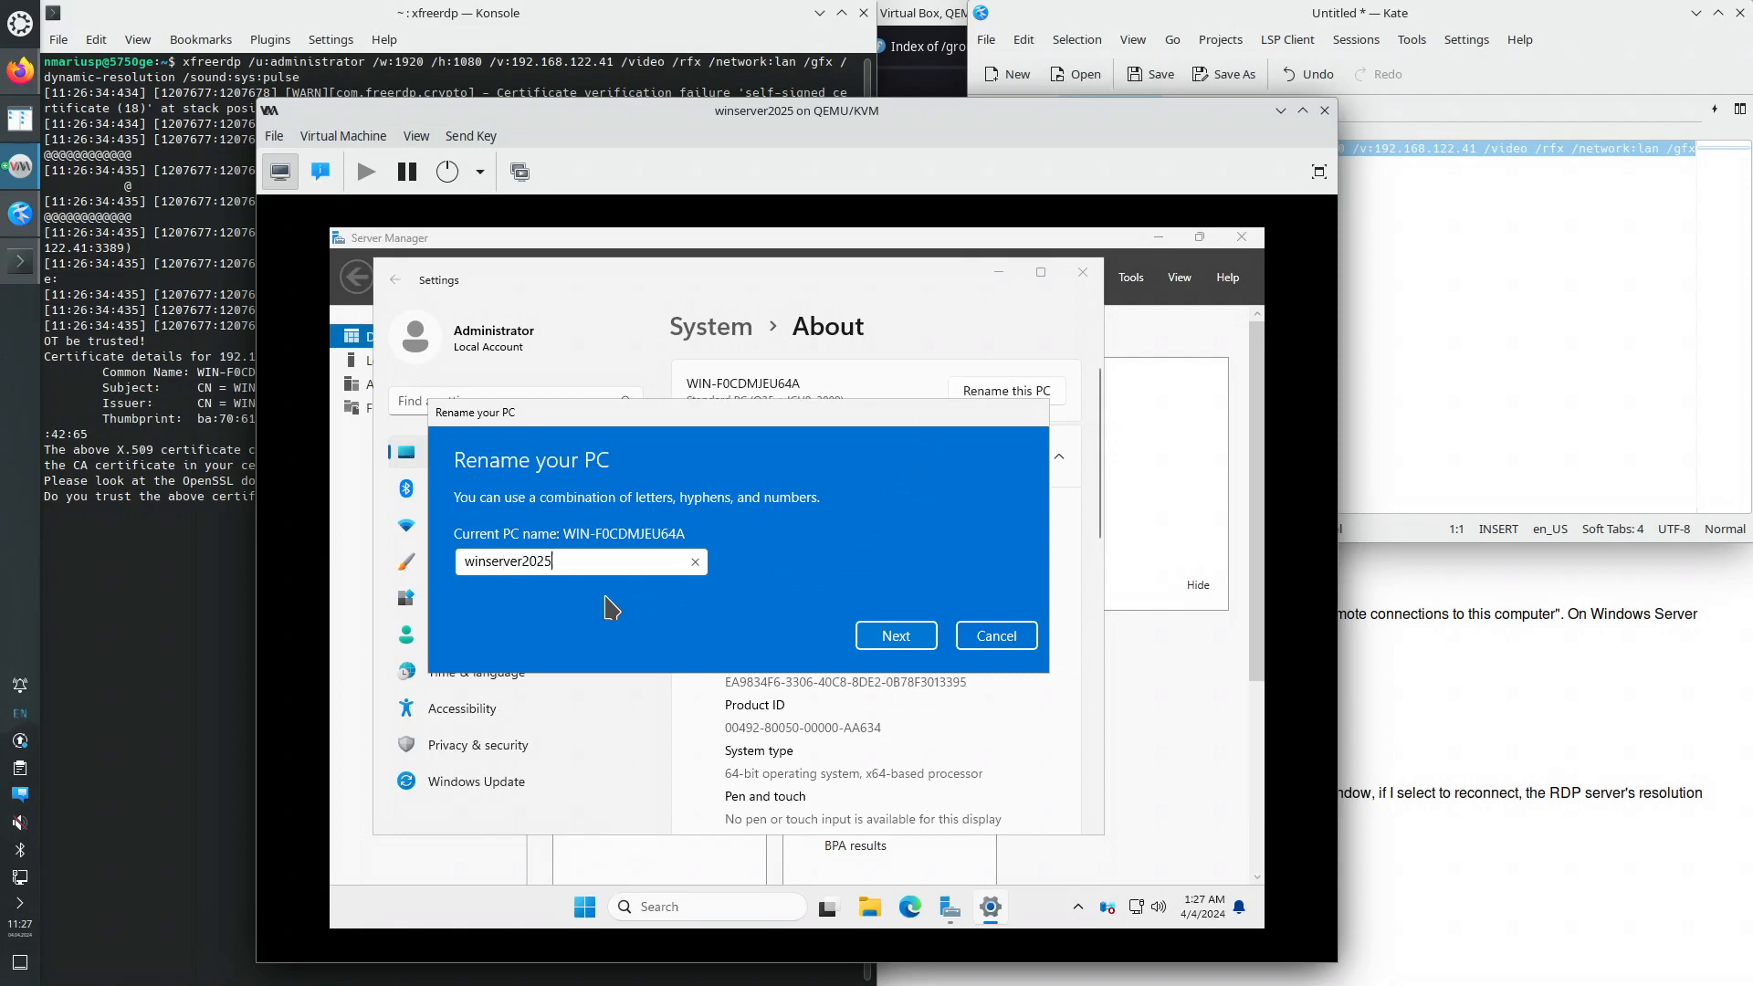
pyautogui.click(896, 637)
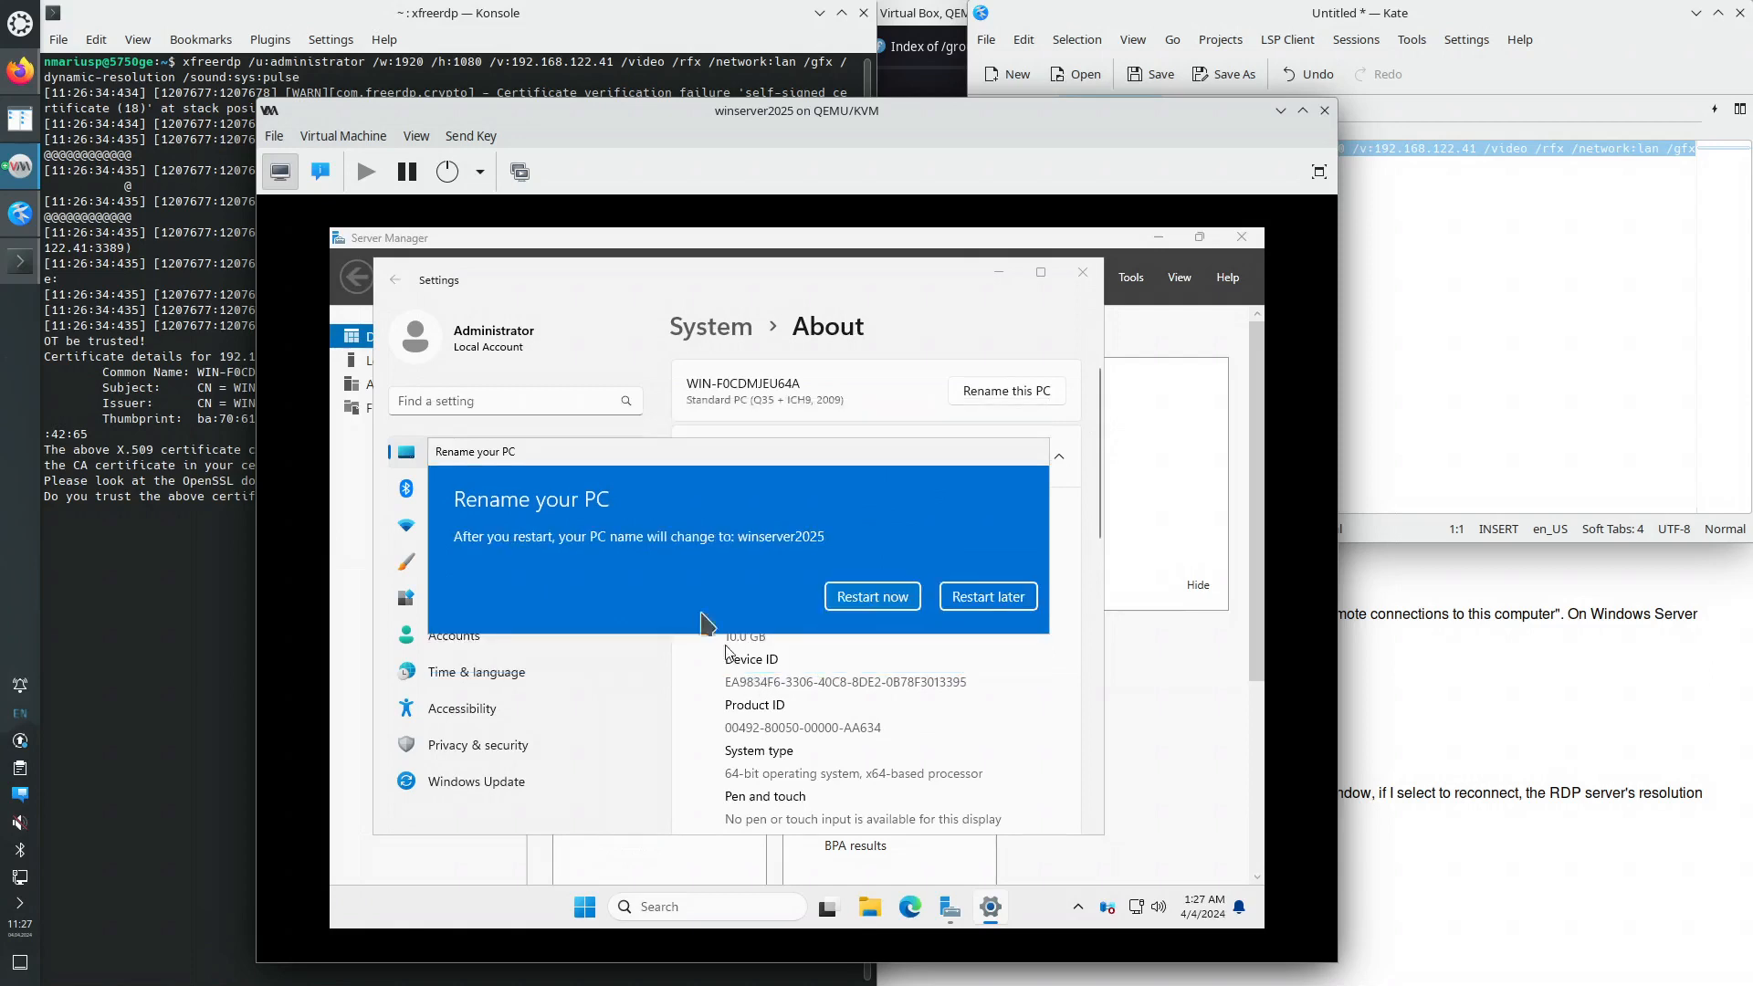
# - Restart the server with Other (Unplanned) as the shutdown reason
pyautogui.click(883, 606)
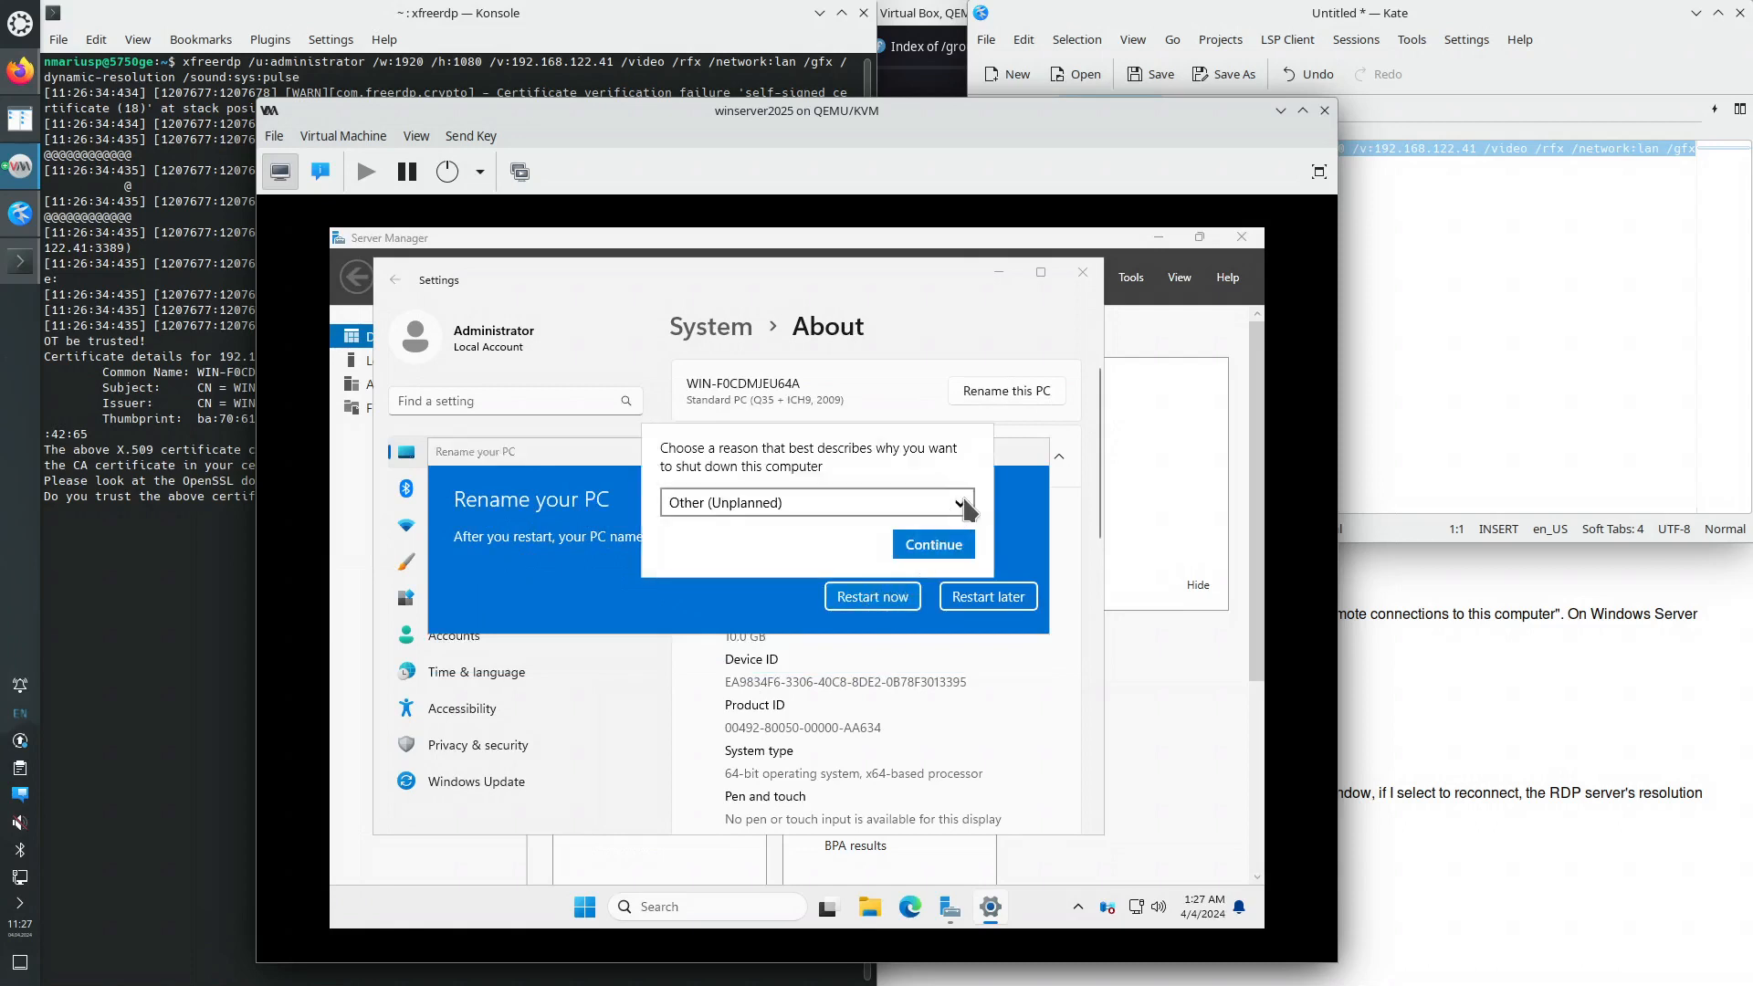
pyautogui.click(966, 507)
pyautogui.click(968, 510)
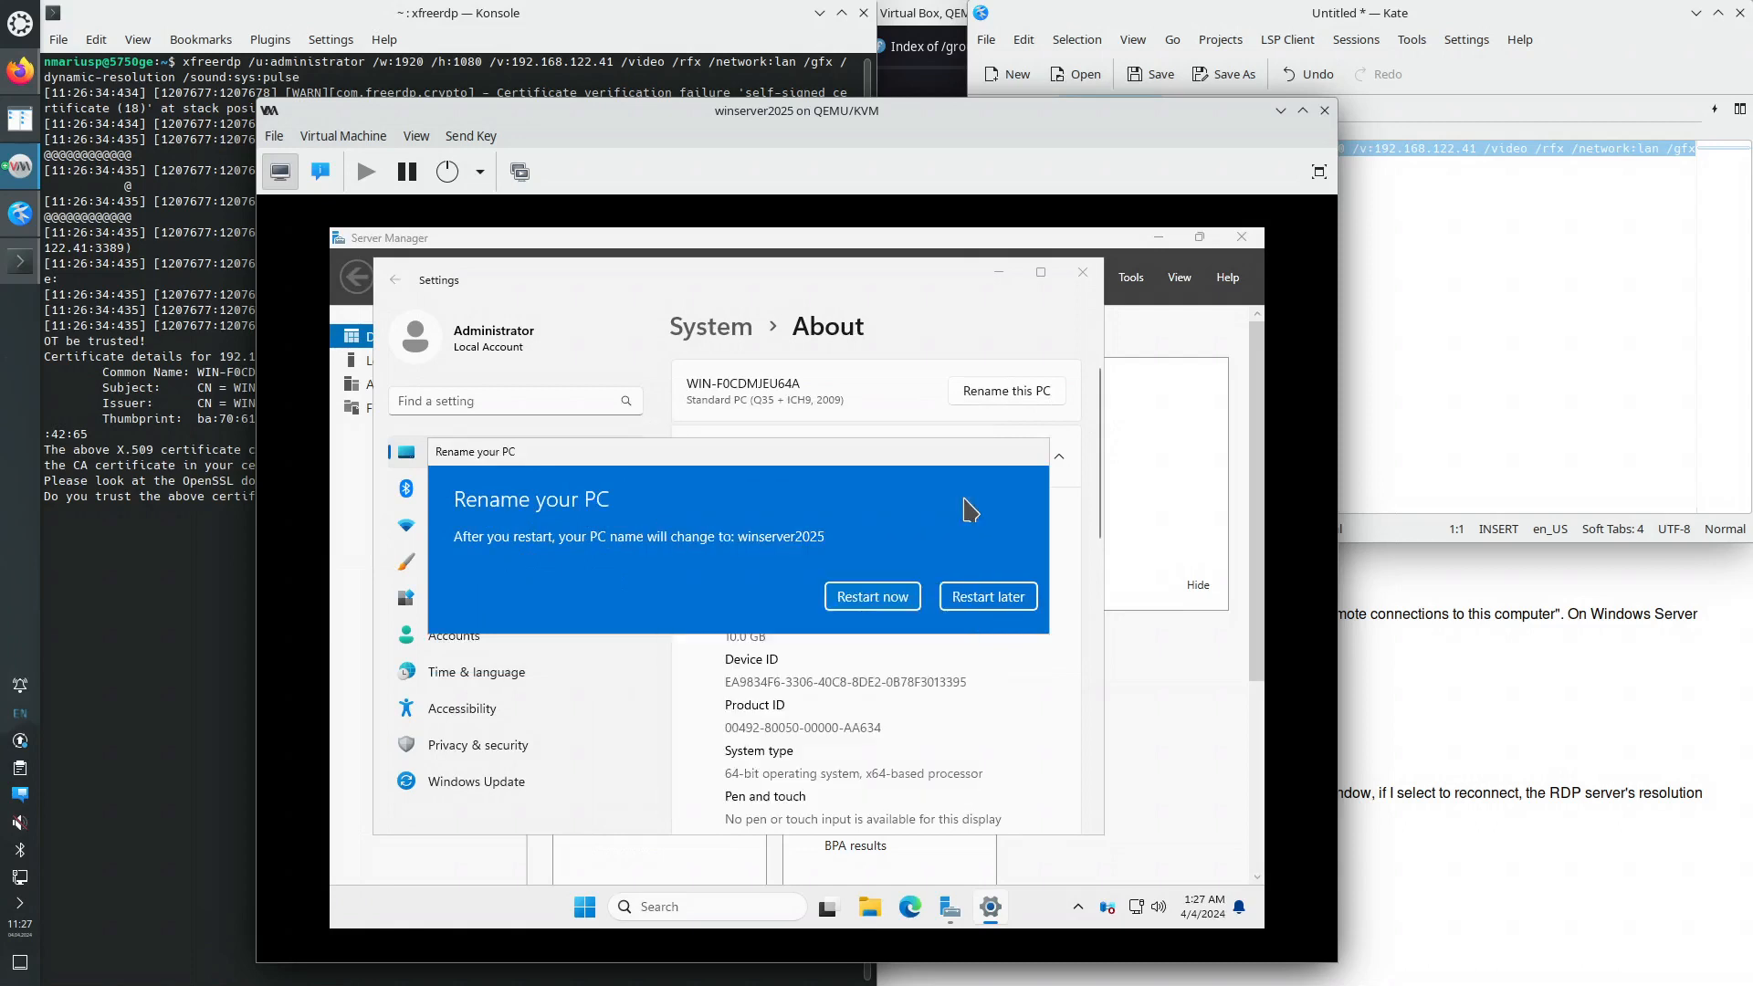
pyautogui.click(884, 603)
pyautogui.click(931, 506)
pyautogui.click(929, 507)
pyautogui.click(904, 599)
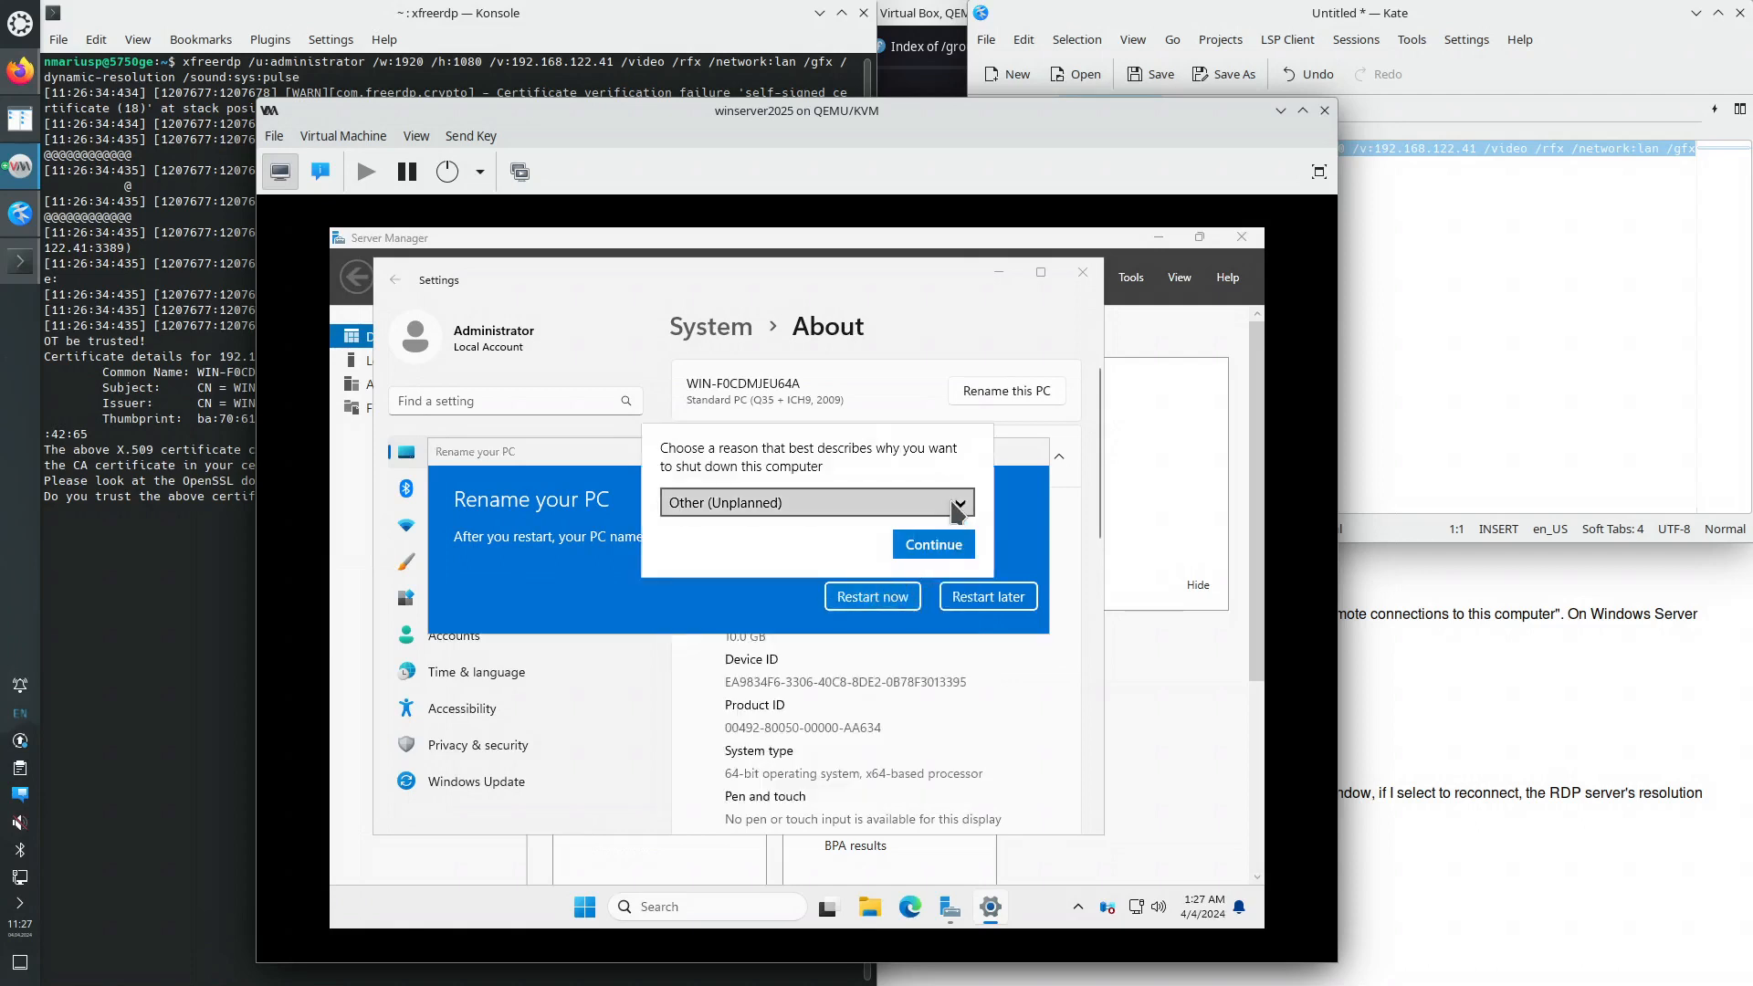
pyautogui.click(957, 508)
pyautogui.click(955, 507)
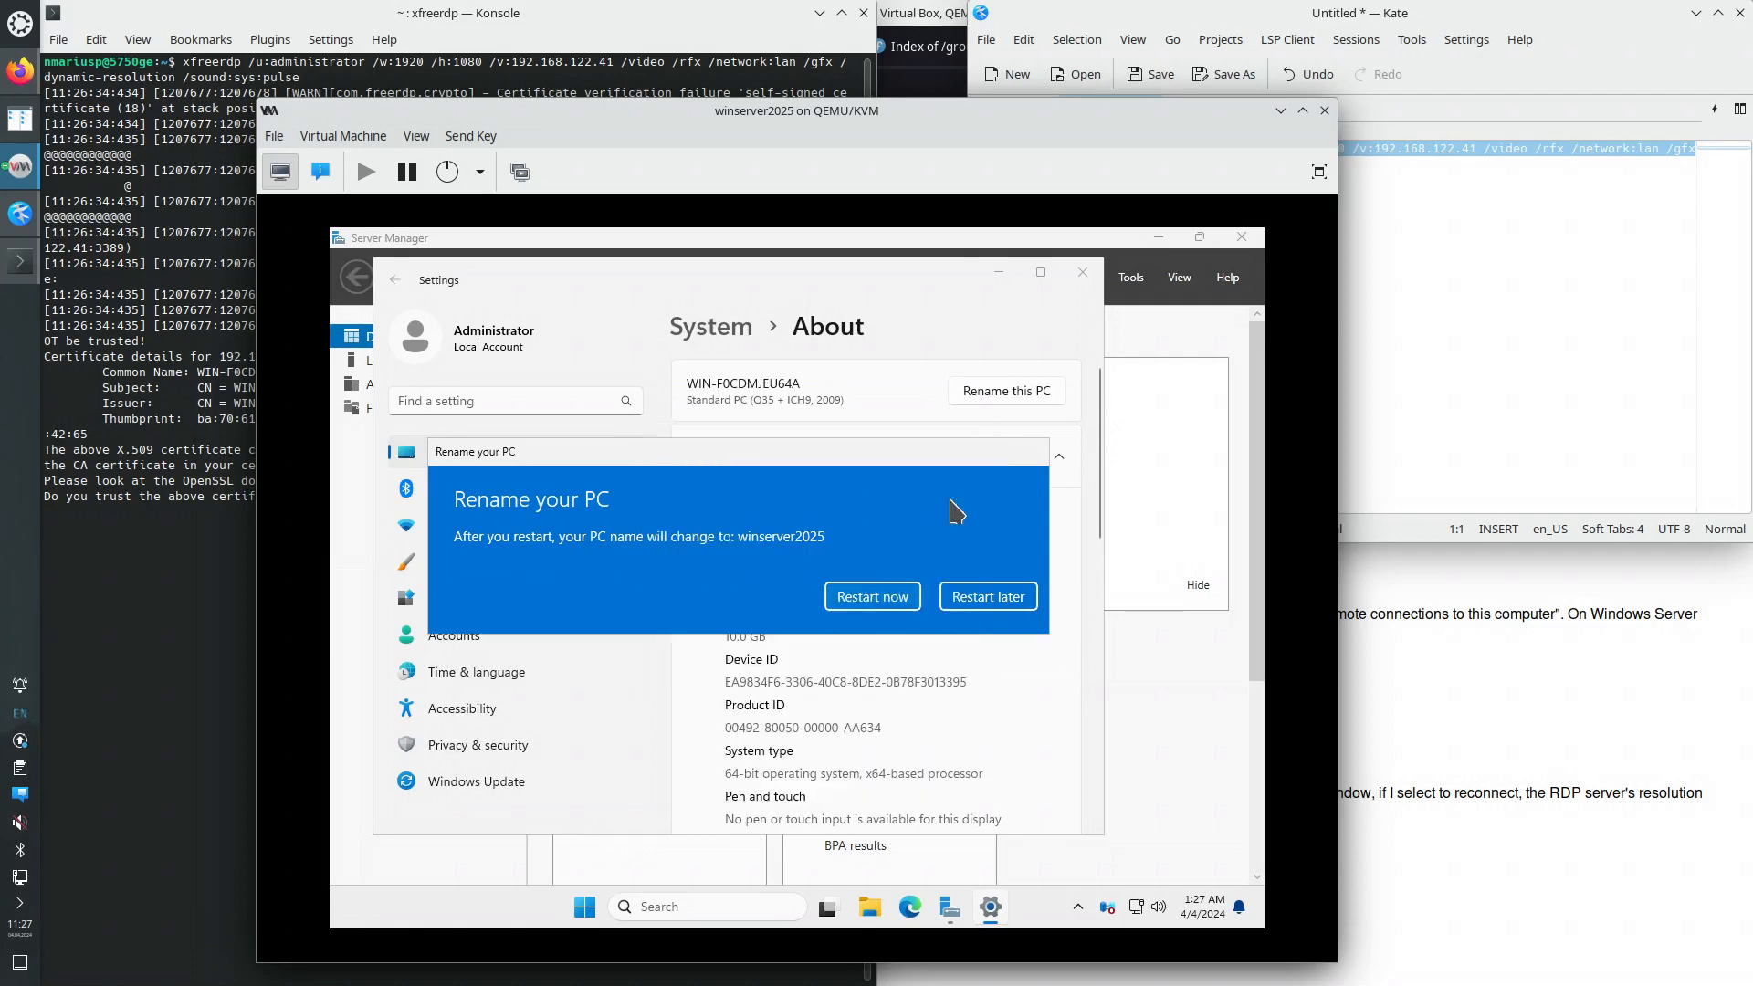
pyautogui.click(890, 607)
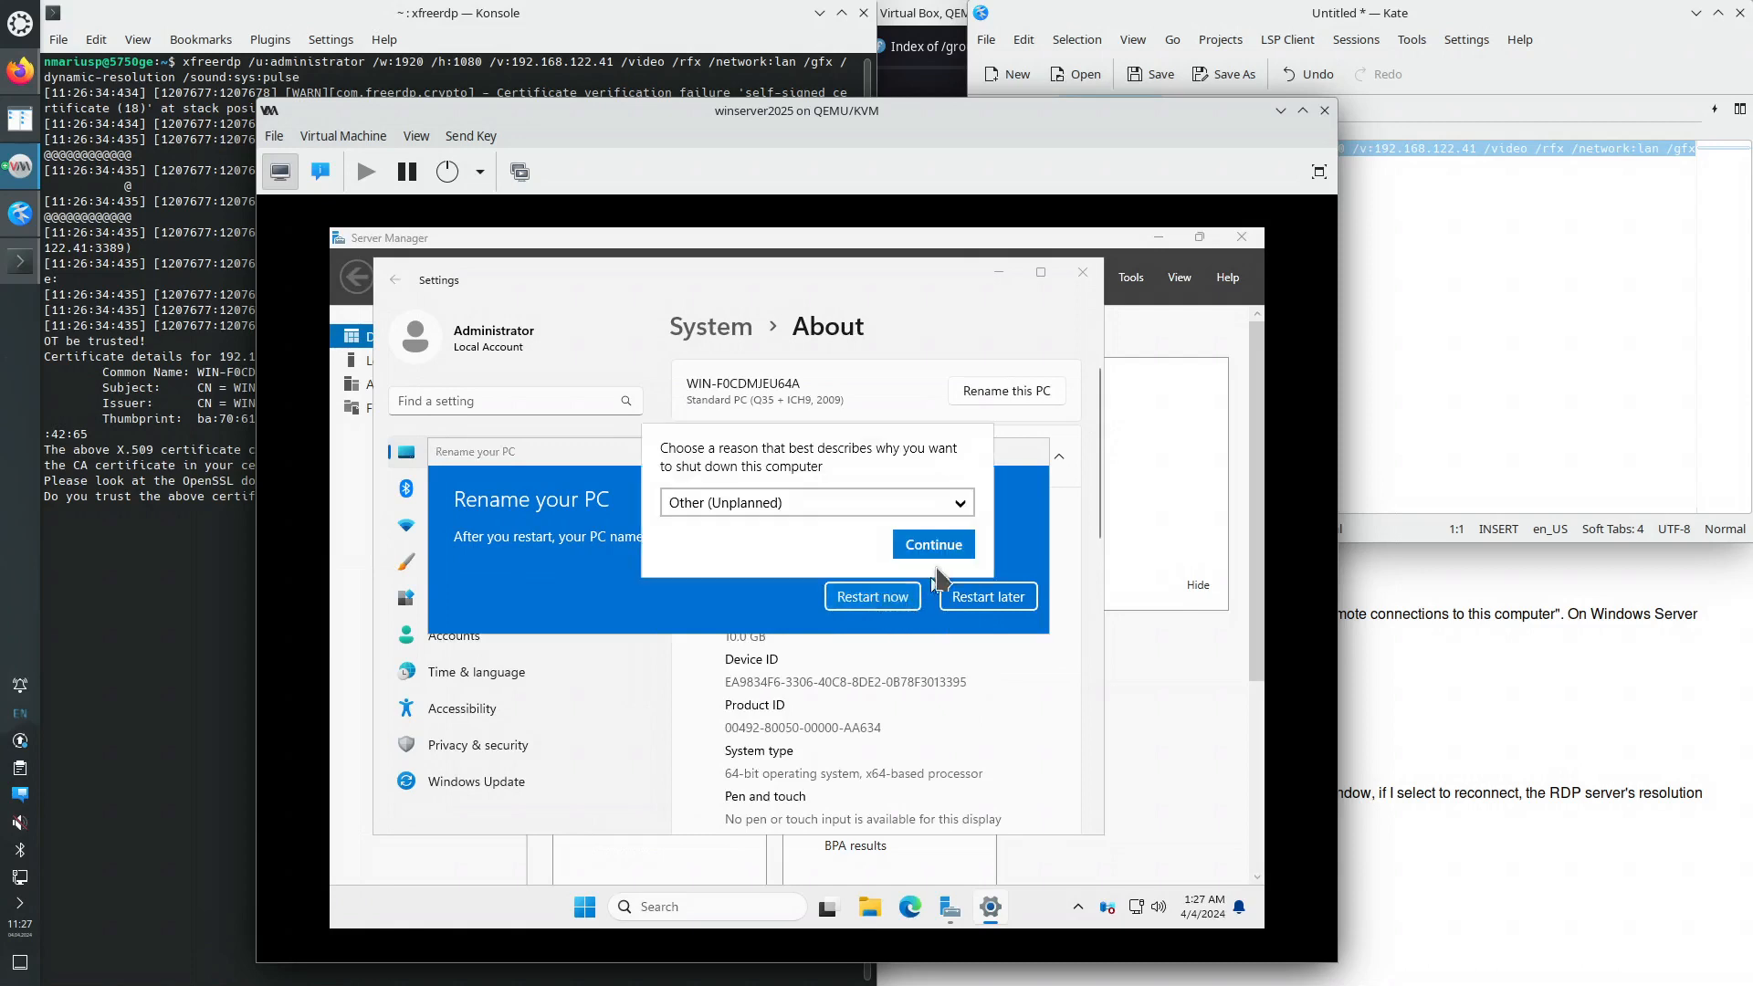
pyautogui.click(936, 550)
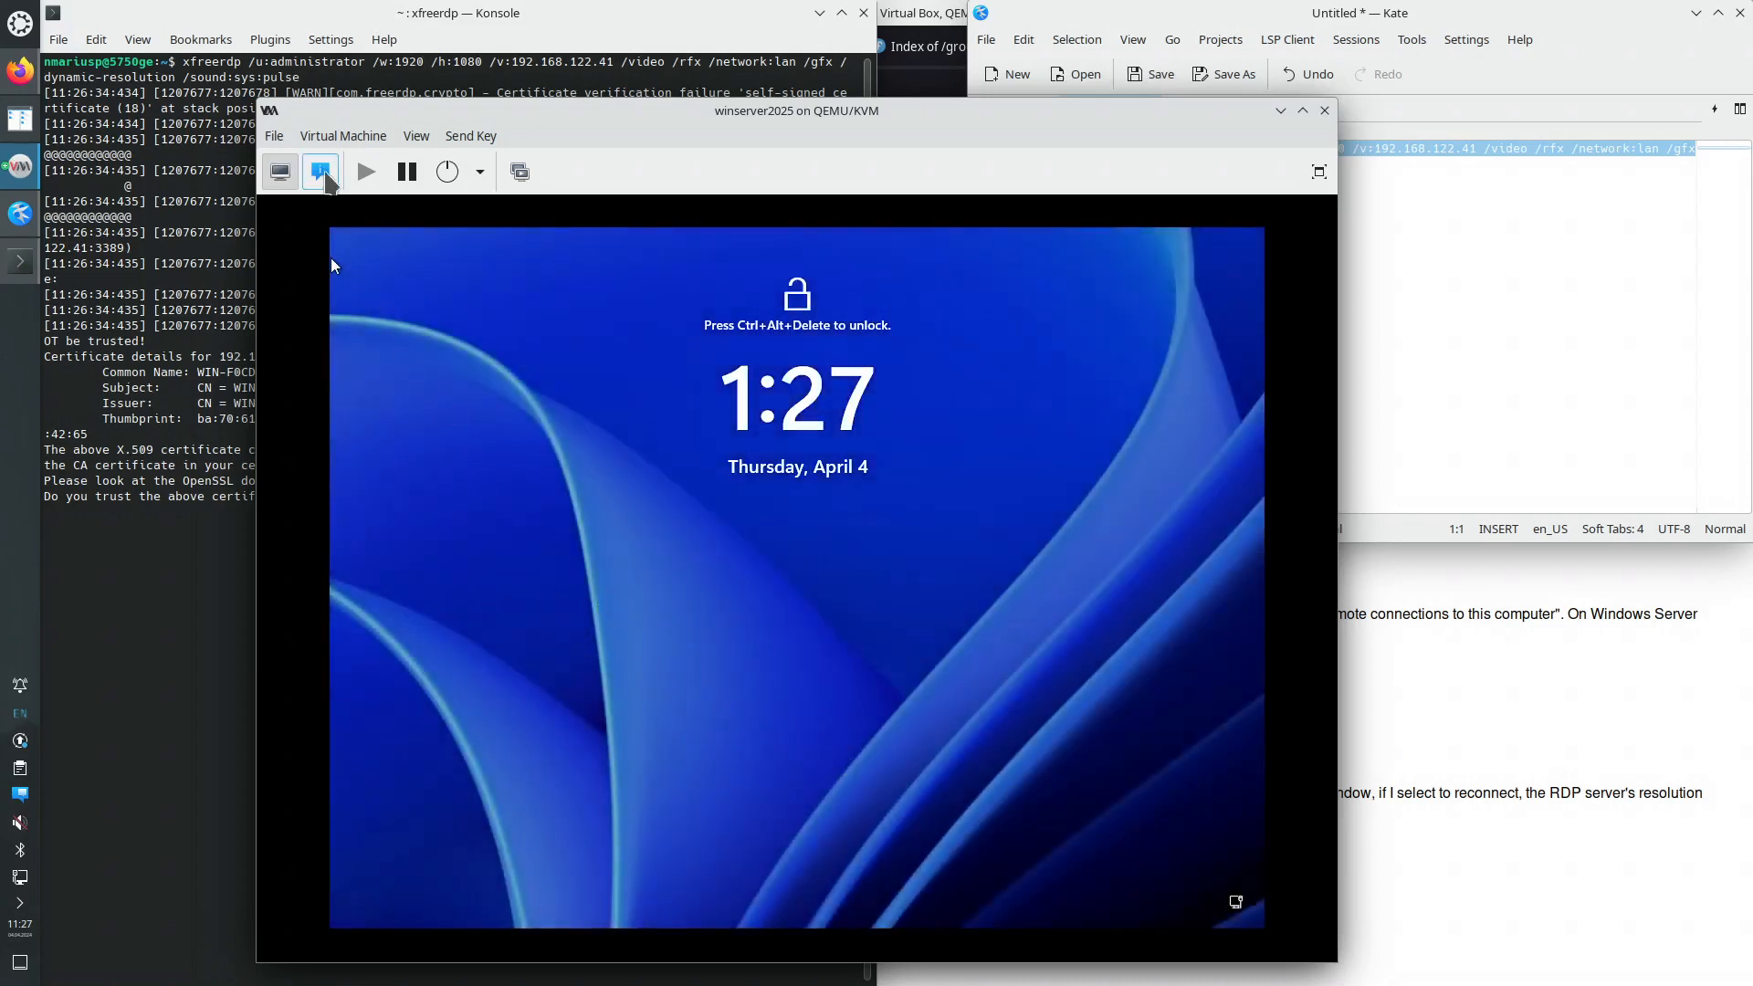
# - Confirm the VM's 192.168.122.41 address in hardware details, then return to Konsole
pyautogui.click(320, 171)
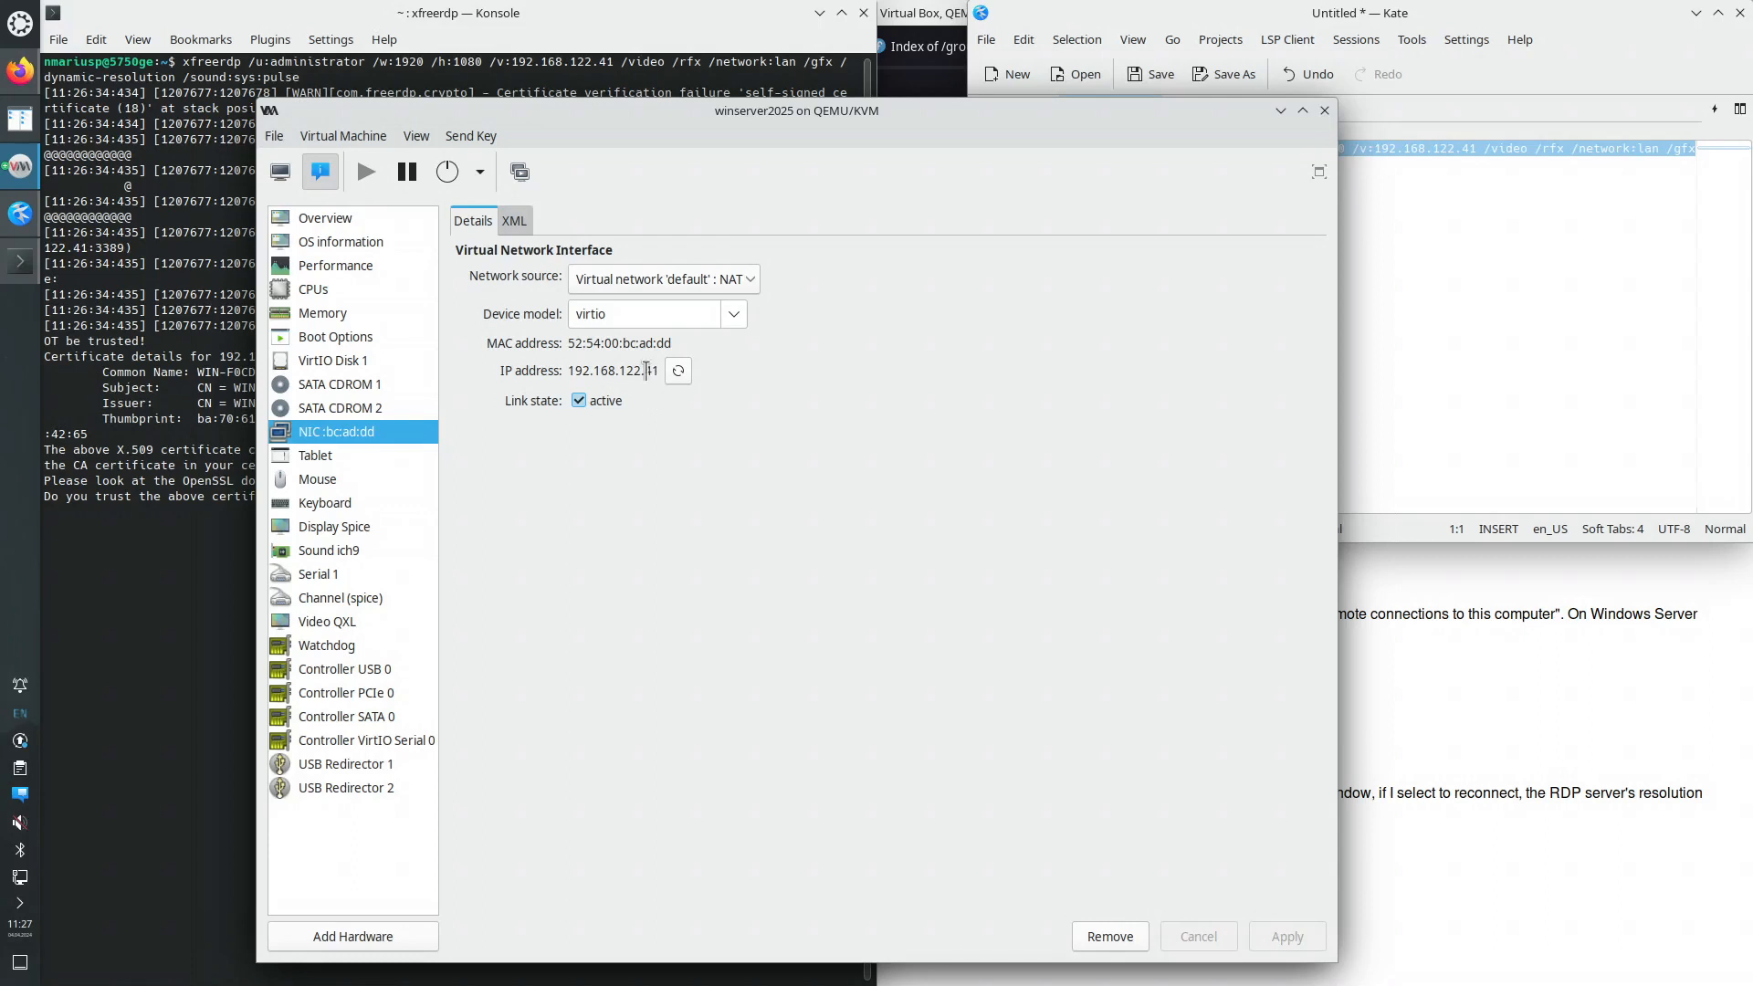
pyautogui.click(231, 449)
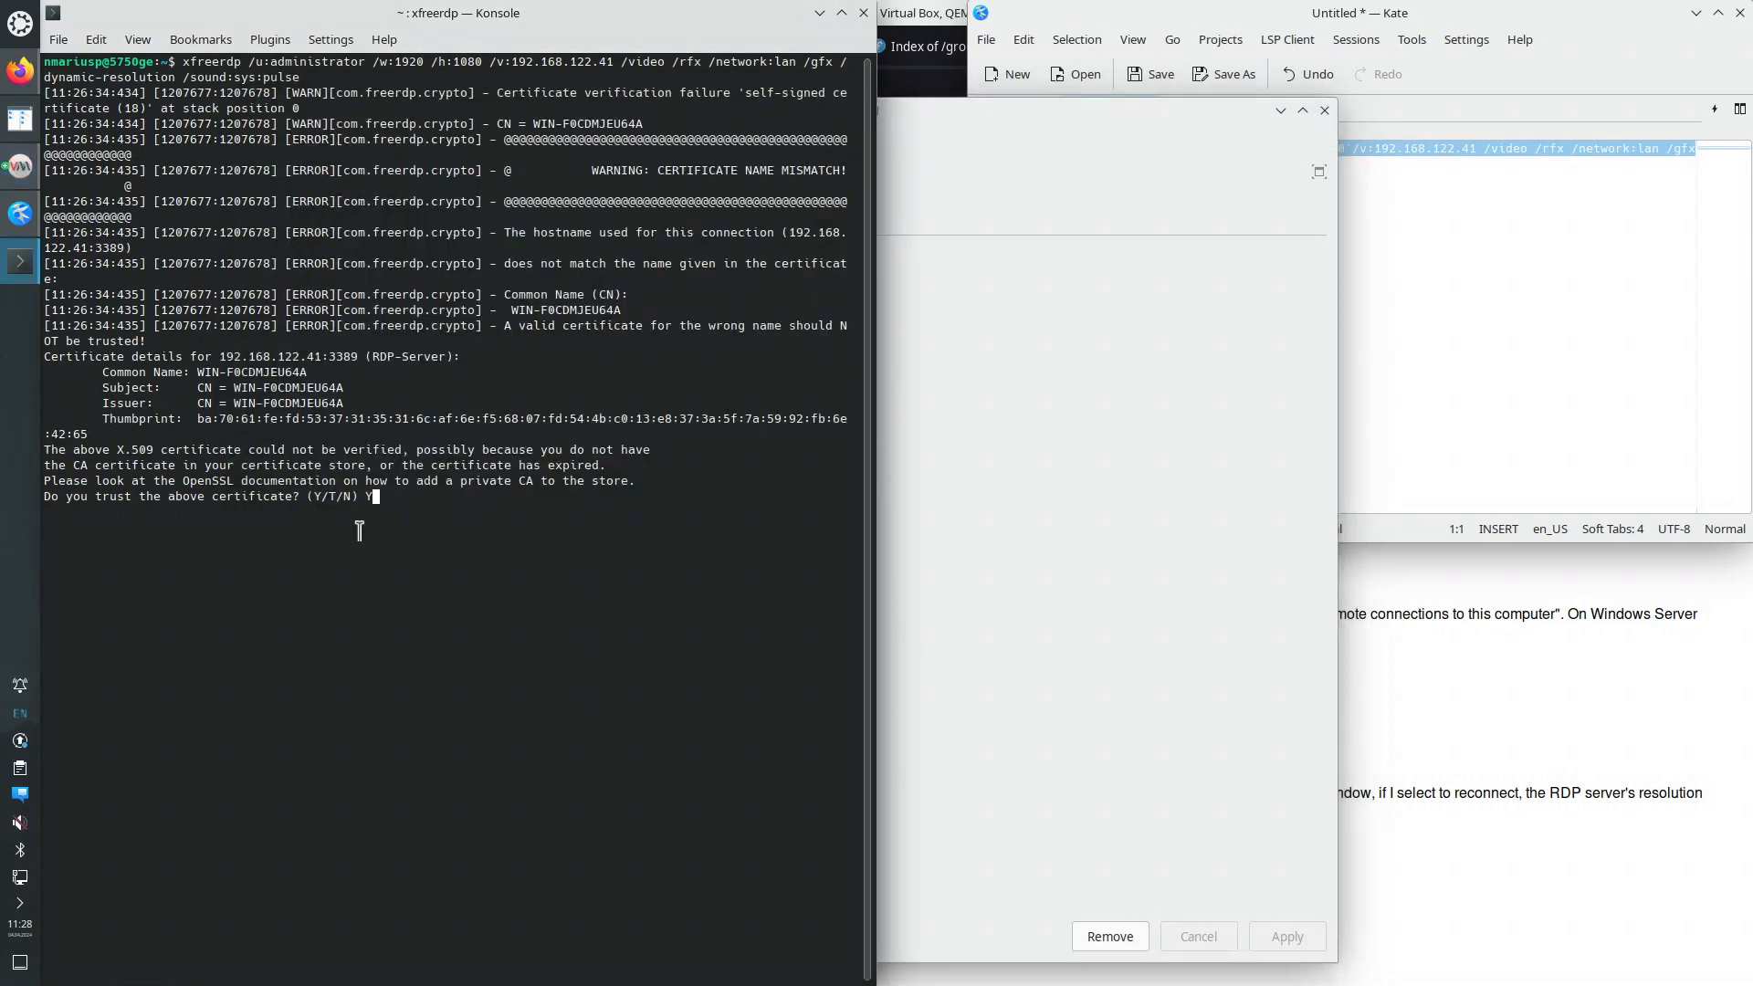
# - Cancel the stalled xfreerdp session and rerun the same command
pyautogui.press('BackSpace')
pyautogui.hotkey('ctrl', 'c')
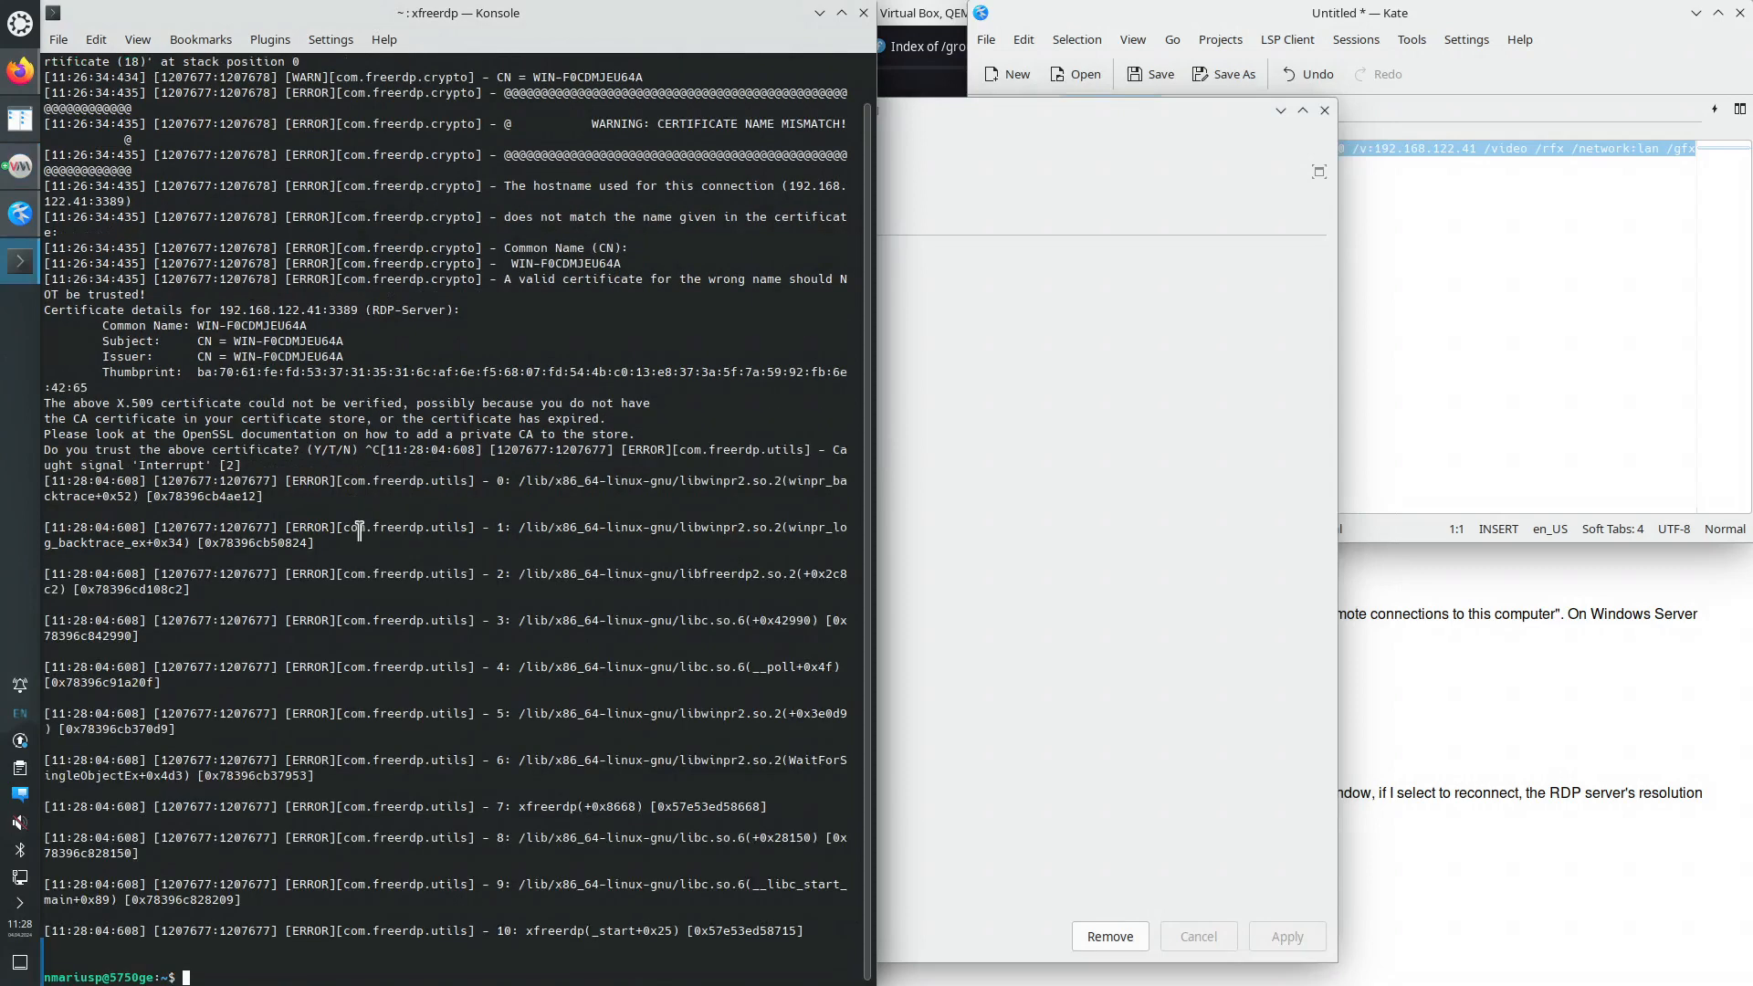
pyautogui.press('Up')
pyautogui.press('Return')
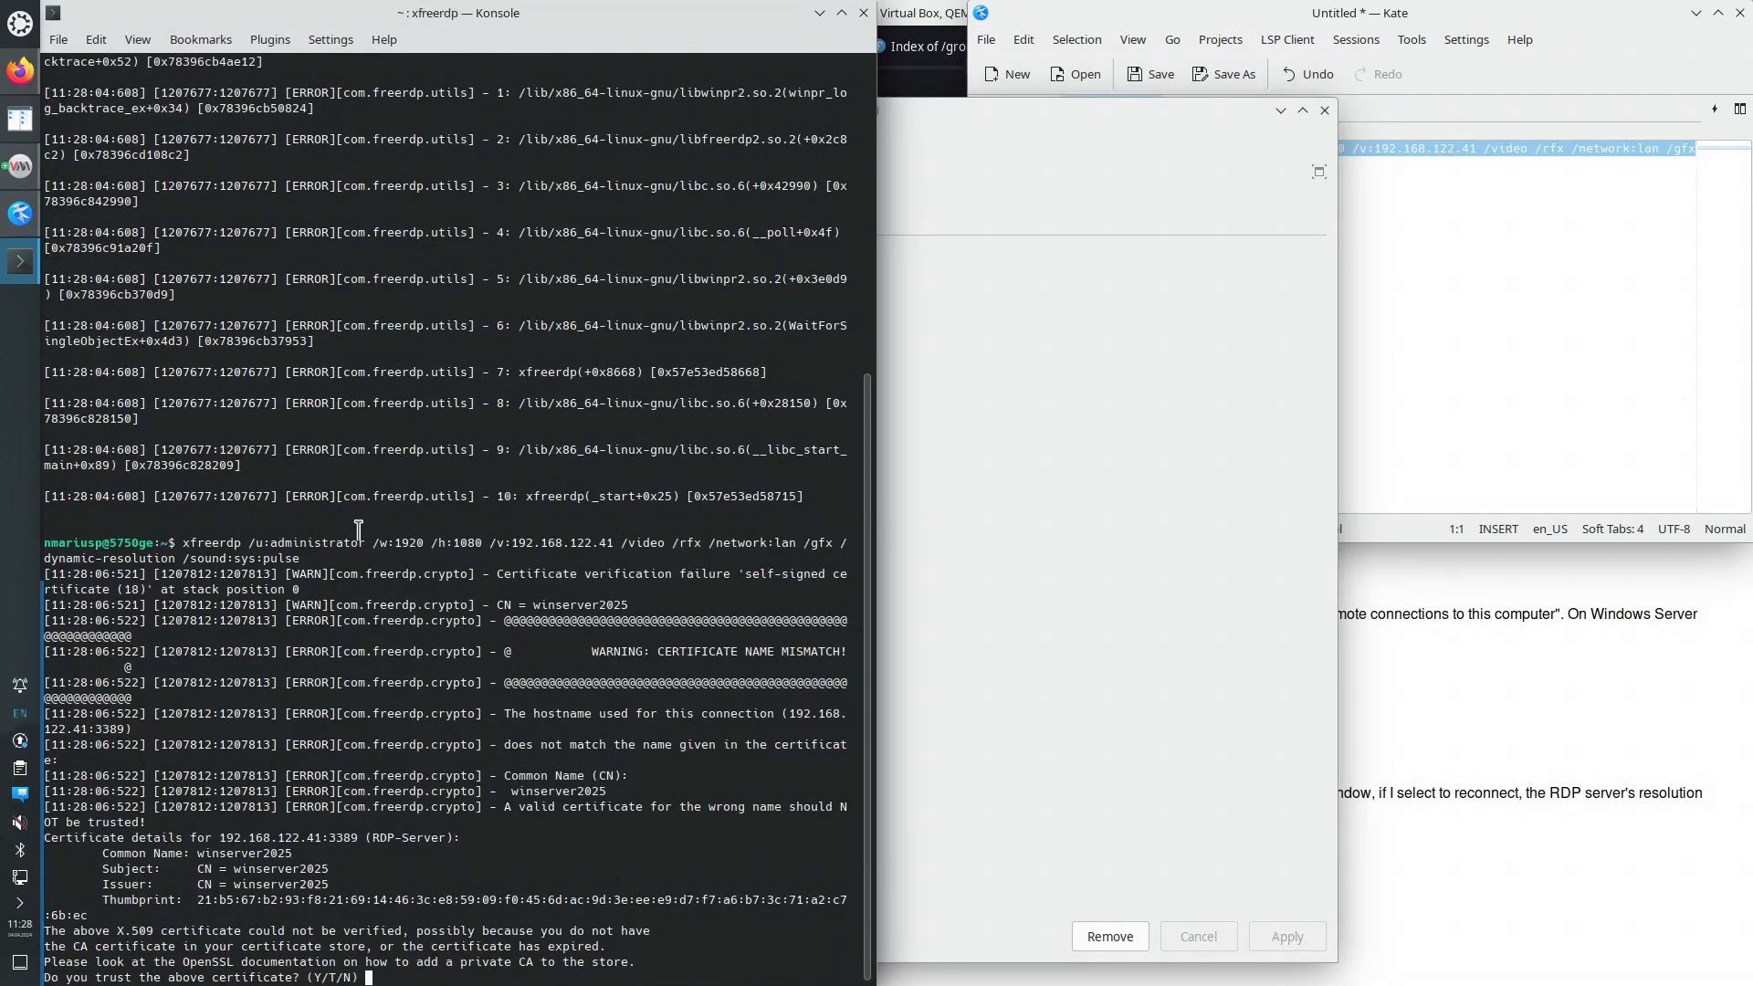
# - Trust the new winserver2025 certificate with Y and submit the administrator password
pyautogui.hotkey('ctrl', '+')
pyautogui.hotkey('ctrl', '+')
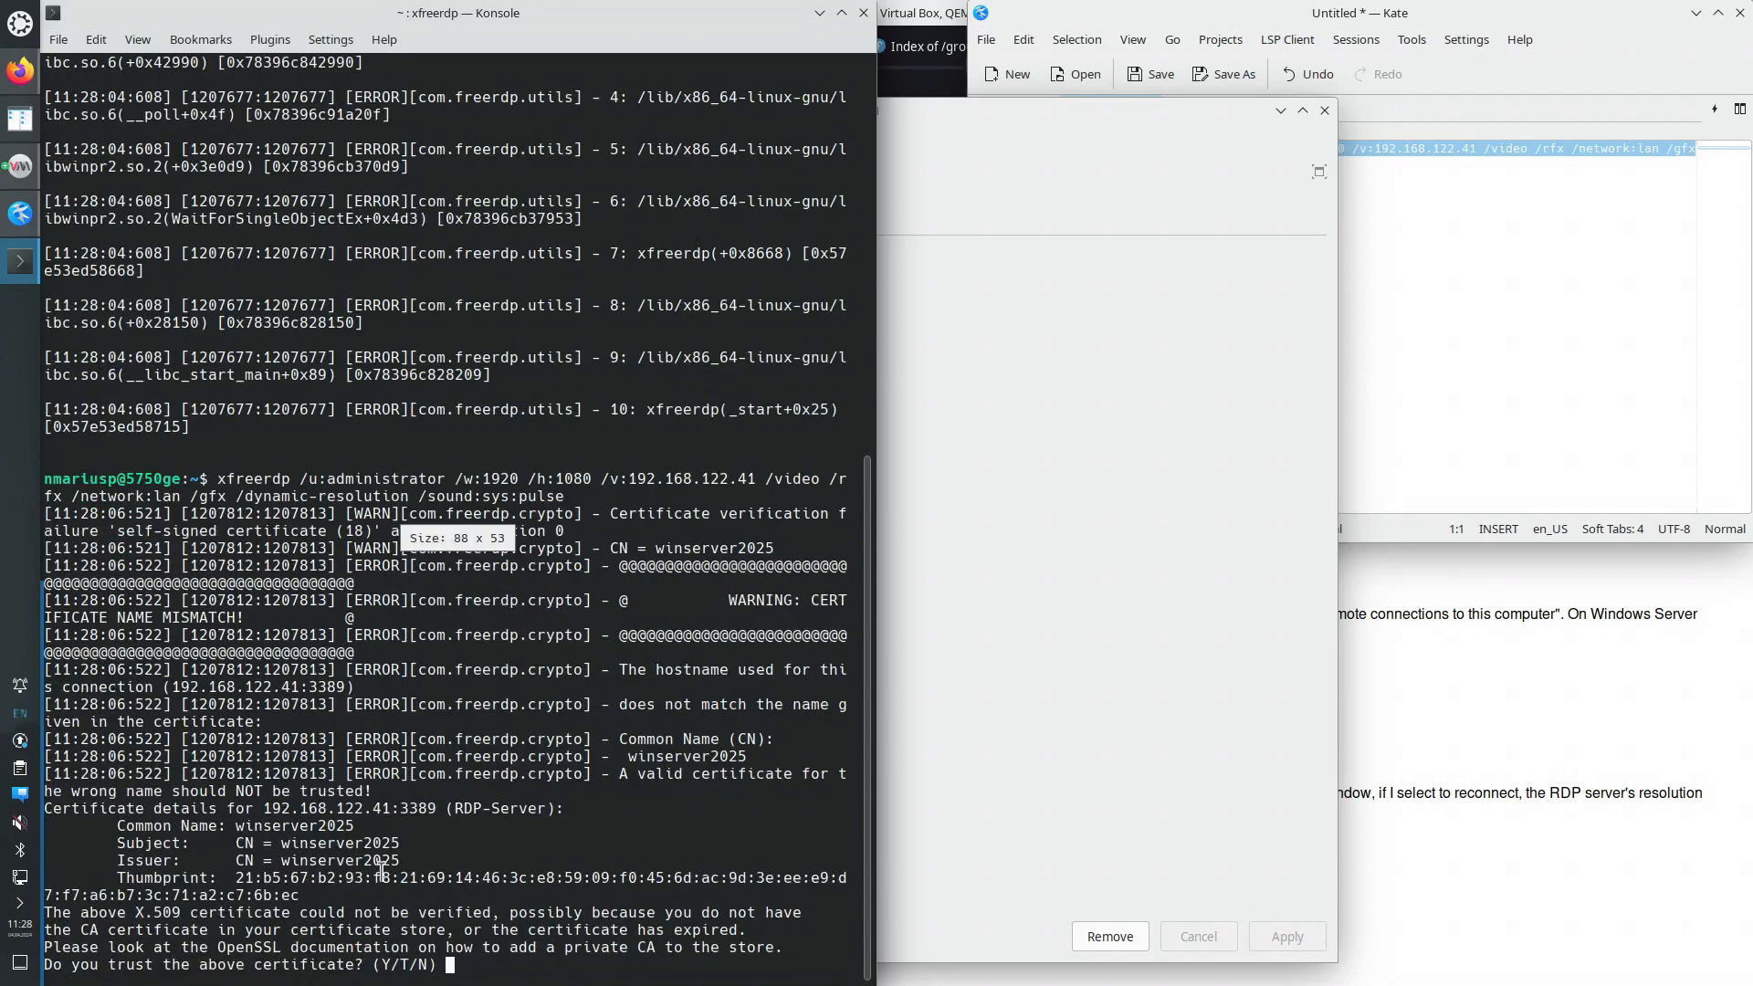
pyautogui.doubleClick(343, 843)
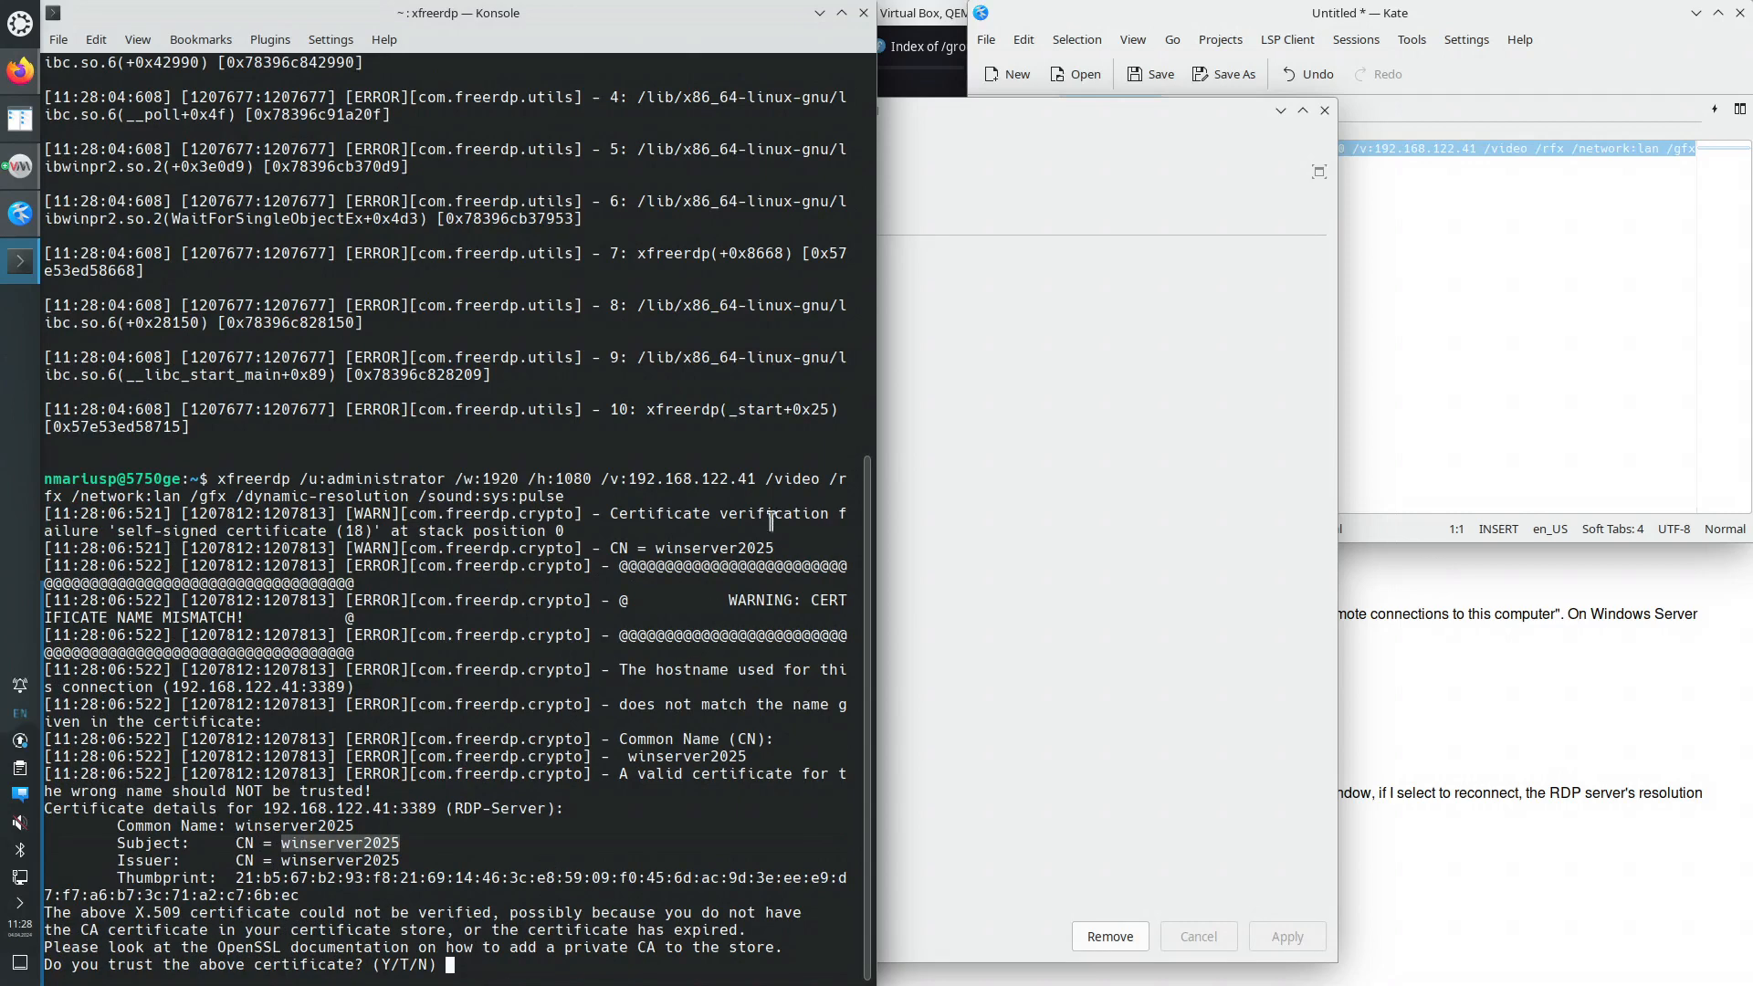
pyautogui.click(948, 113)
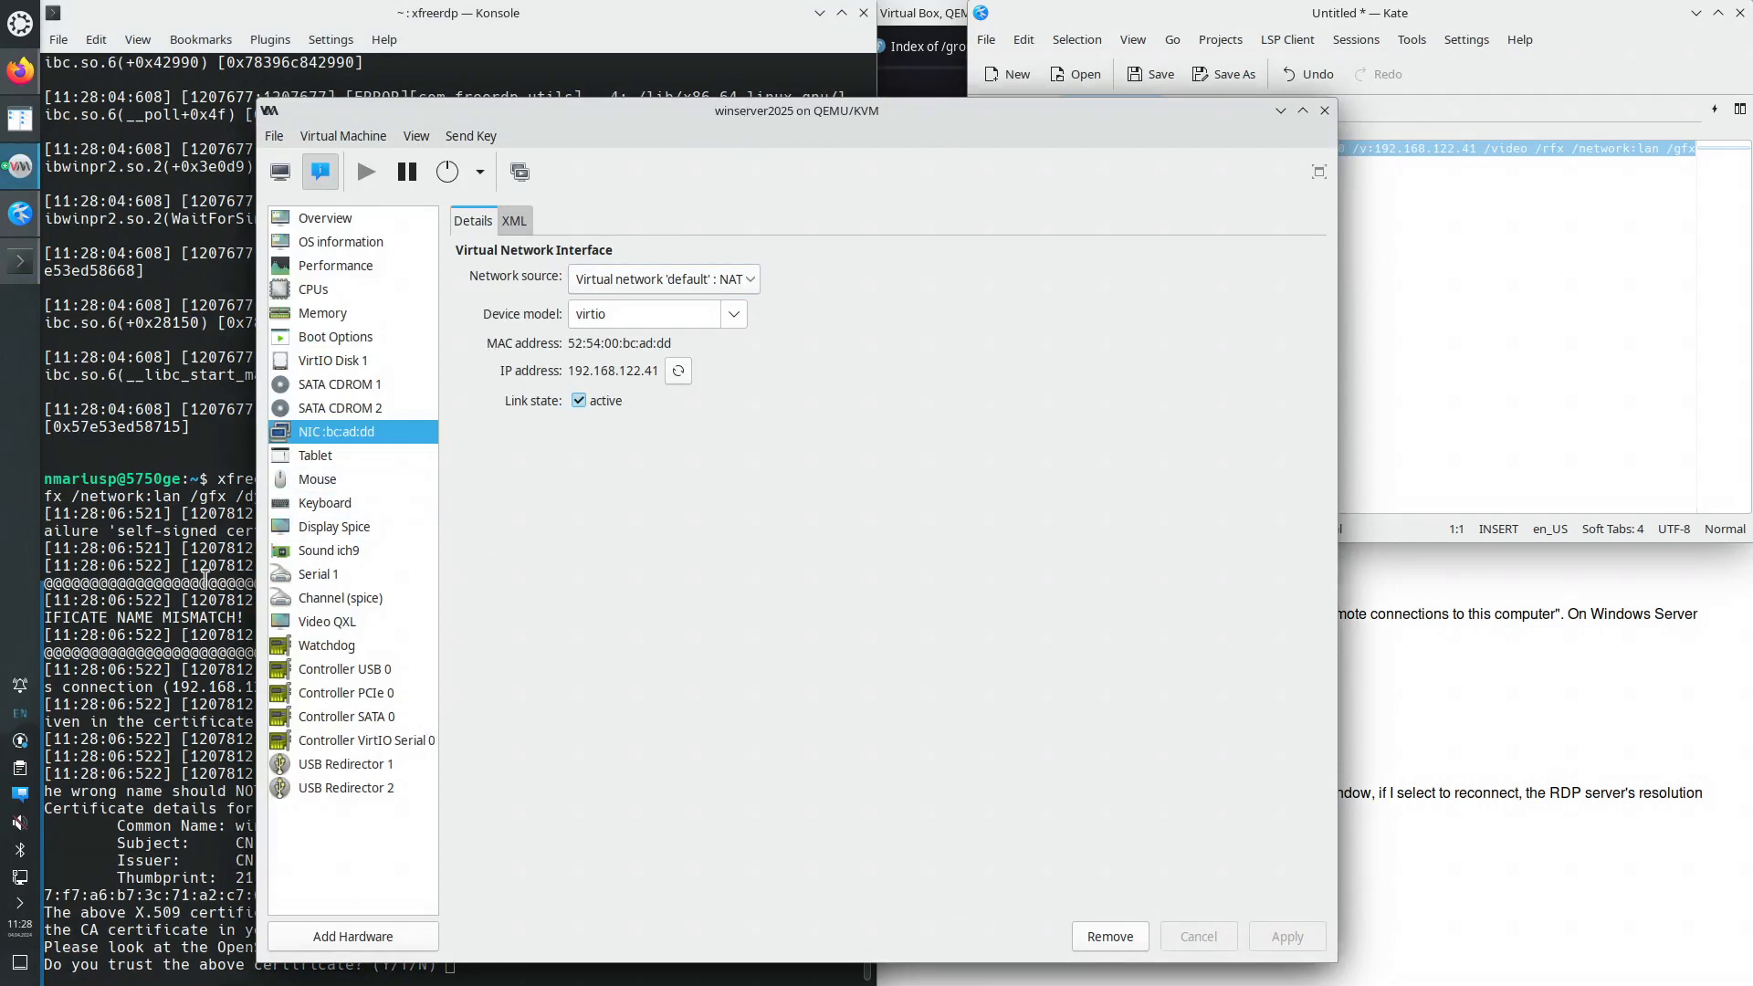
pyautogui.click(150, 614)
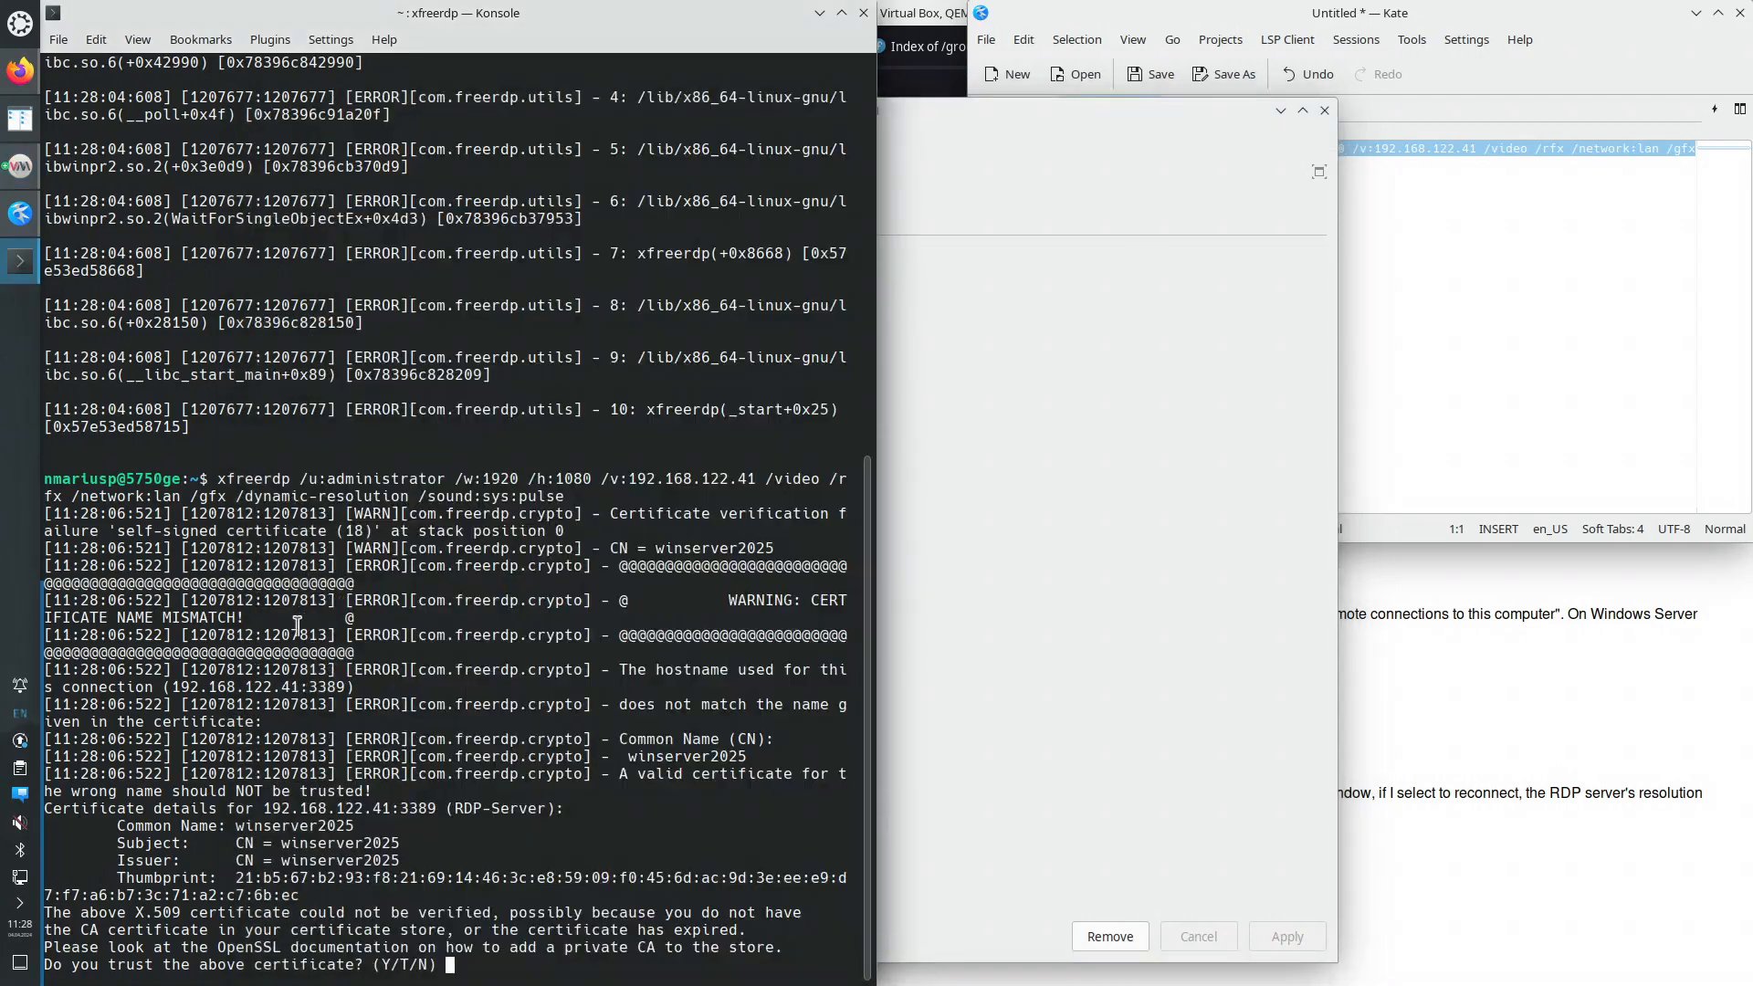
pyautogui.write('Y')
pyautogui.press('Return')
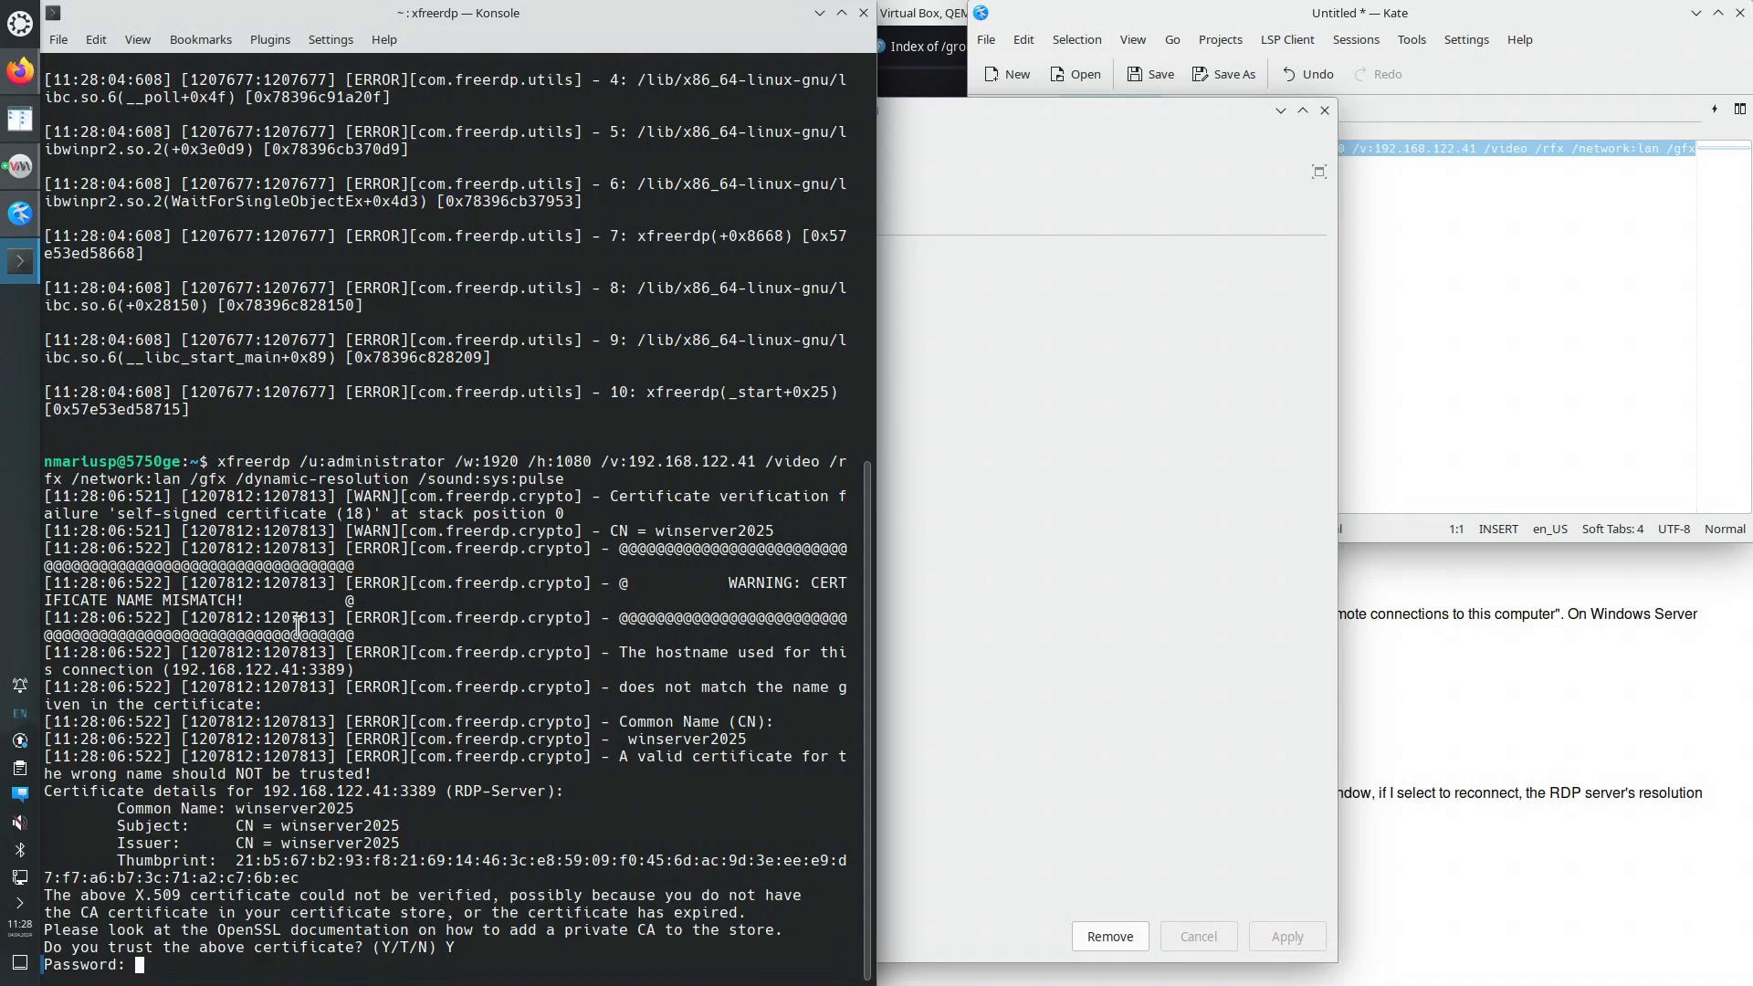
pyautogui.press('Return')
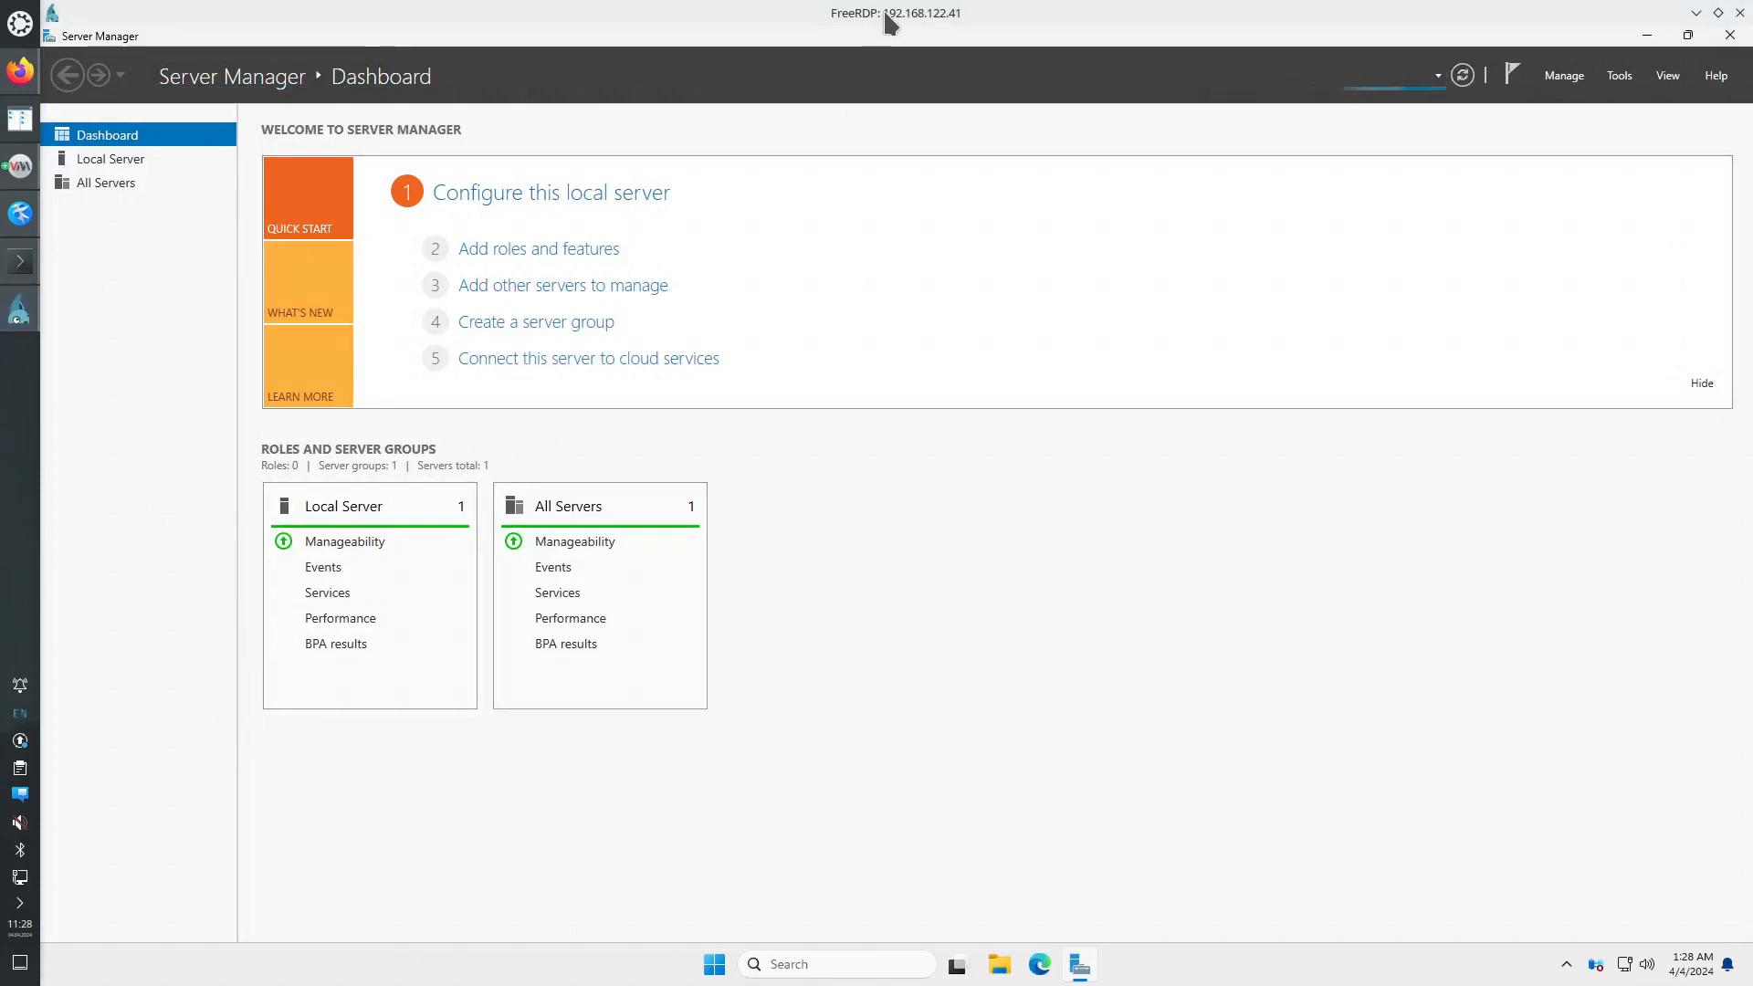
# - Dock the FreeRDP session at the screen's left and launch Notepad on the server
pyautogui.moveTo(824, 25); pyautogui.dragTo(4, 274)
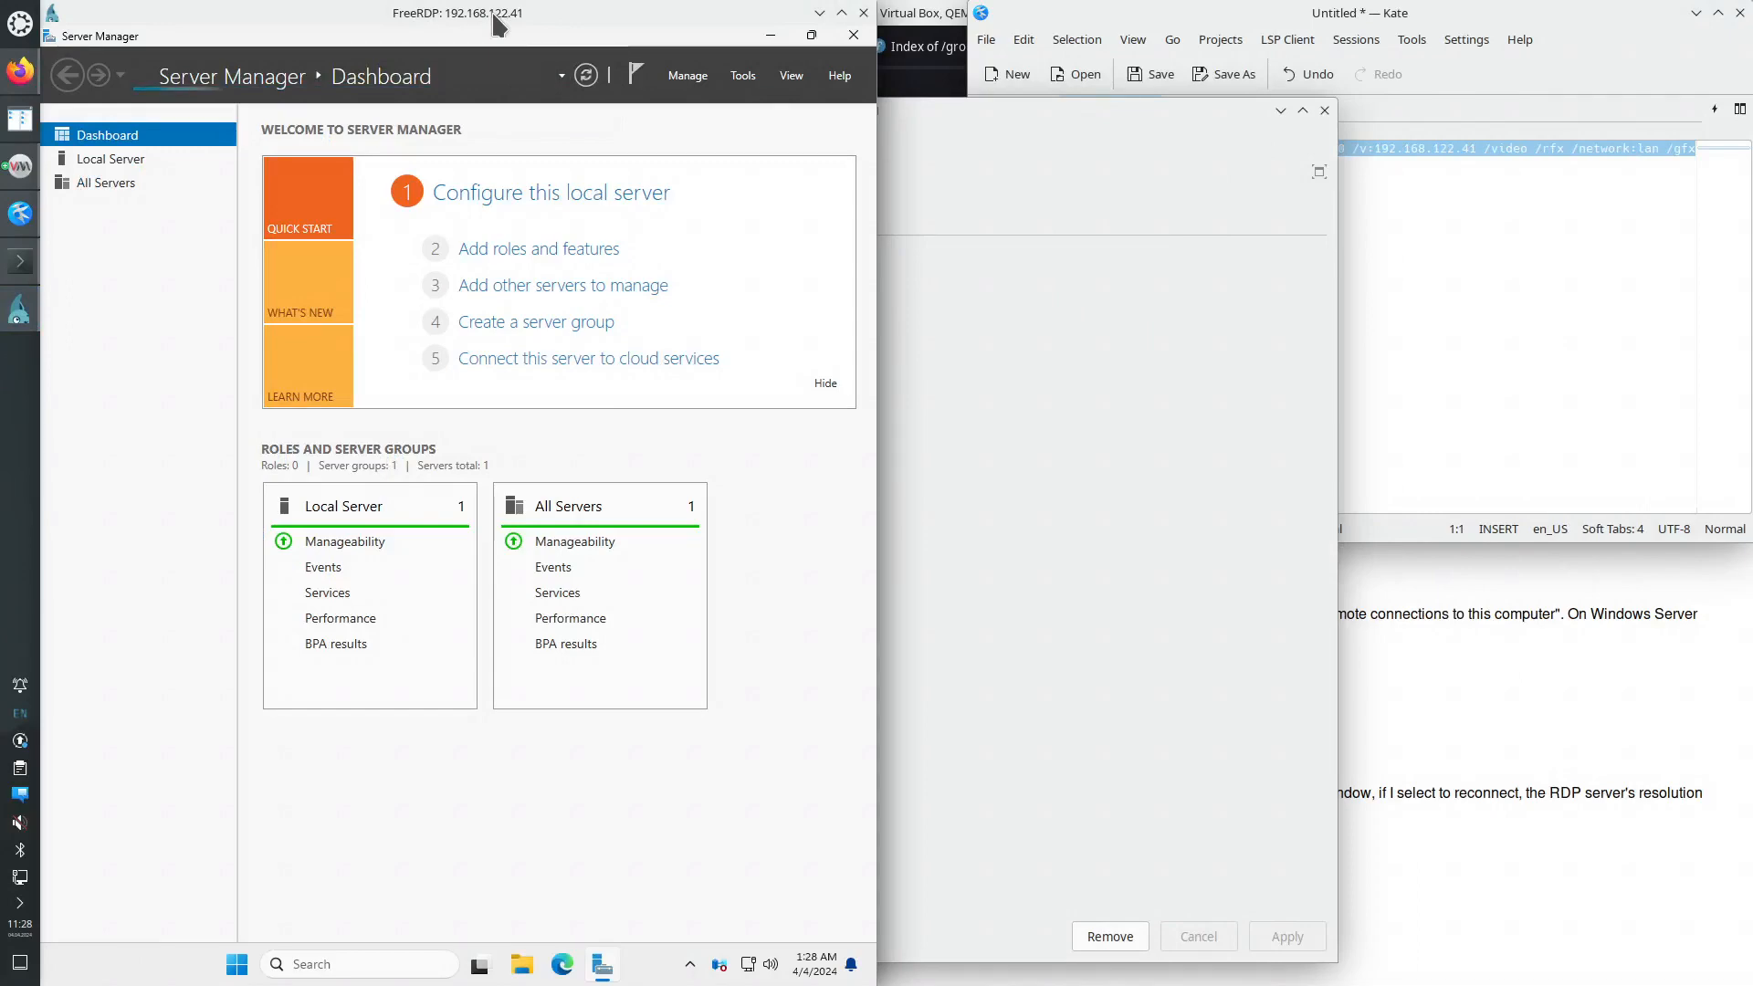
pyautogui.moveTo(374, 24); pyautogui.dragTo(28, 25)
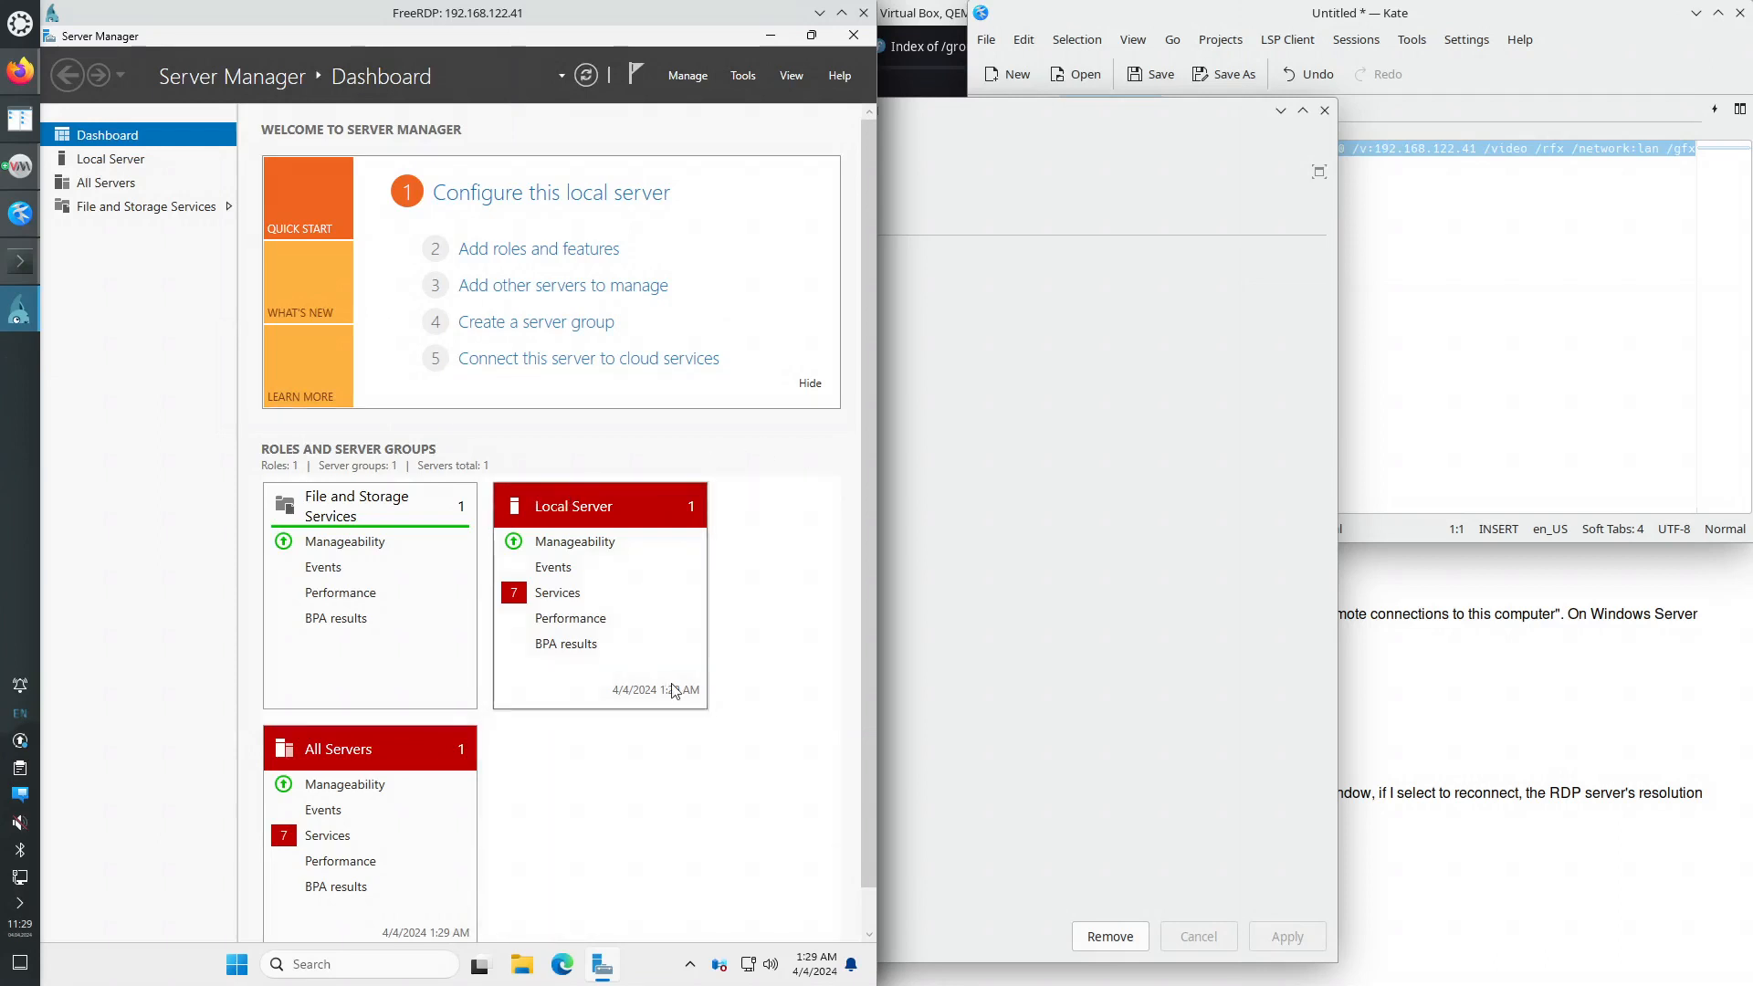
pyautogui.click(236, 966)
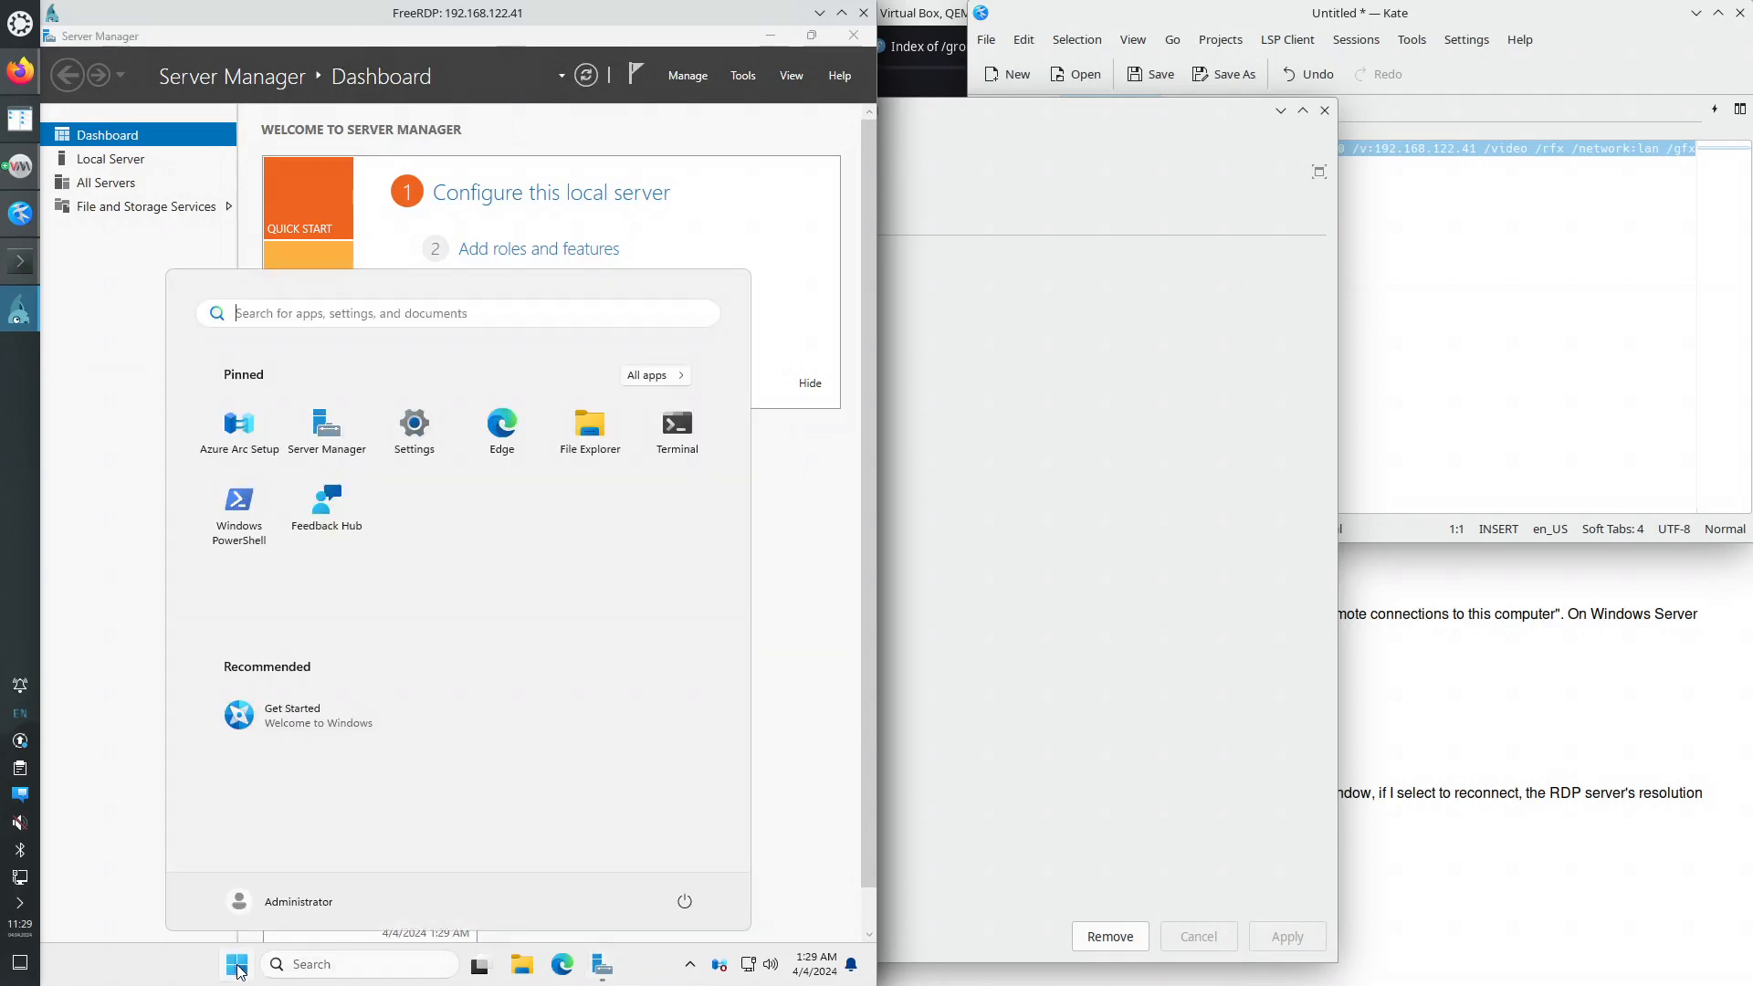
pyautogui.write('not')
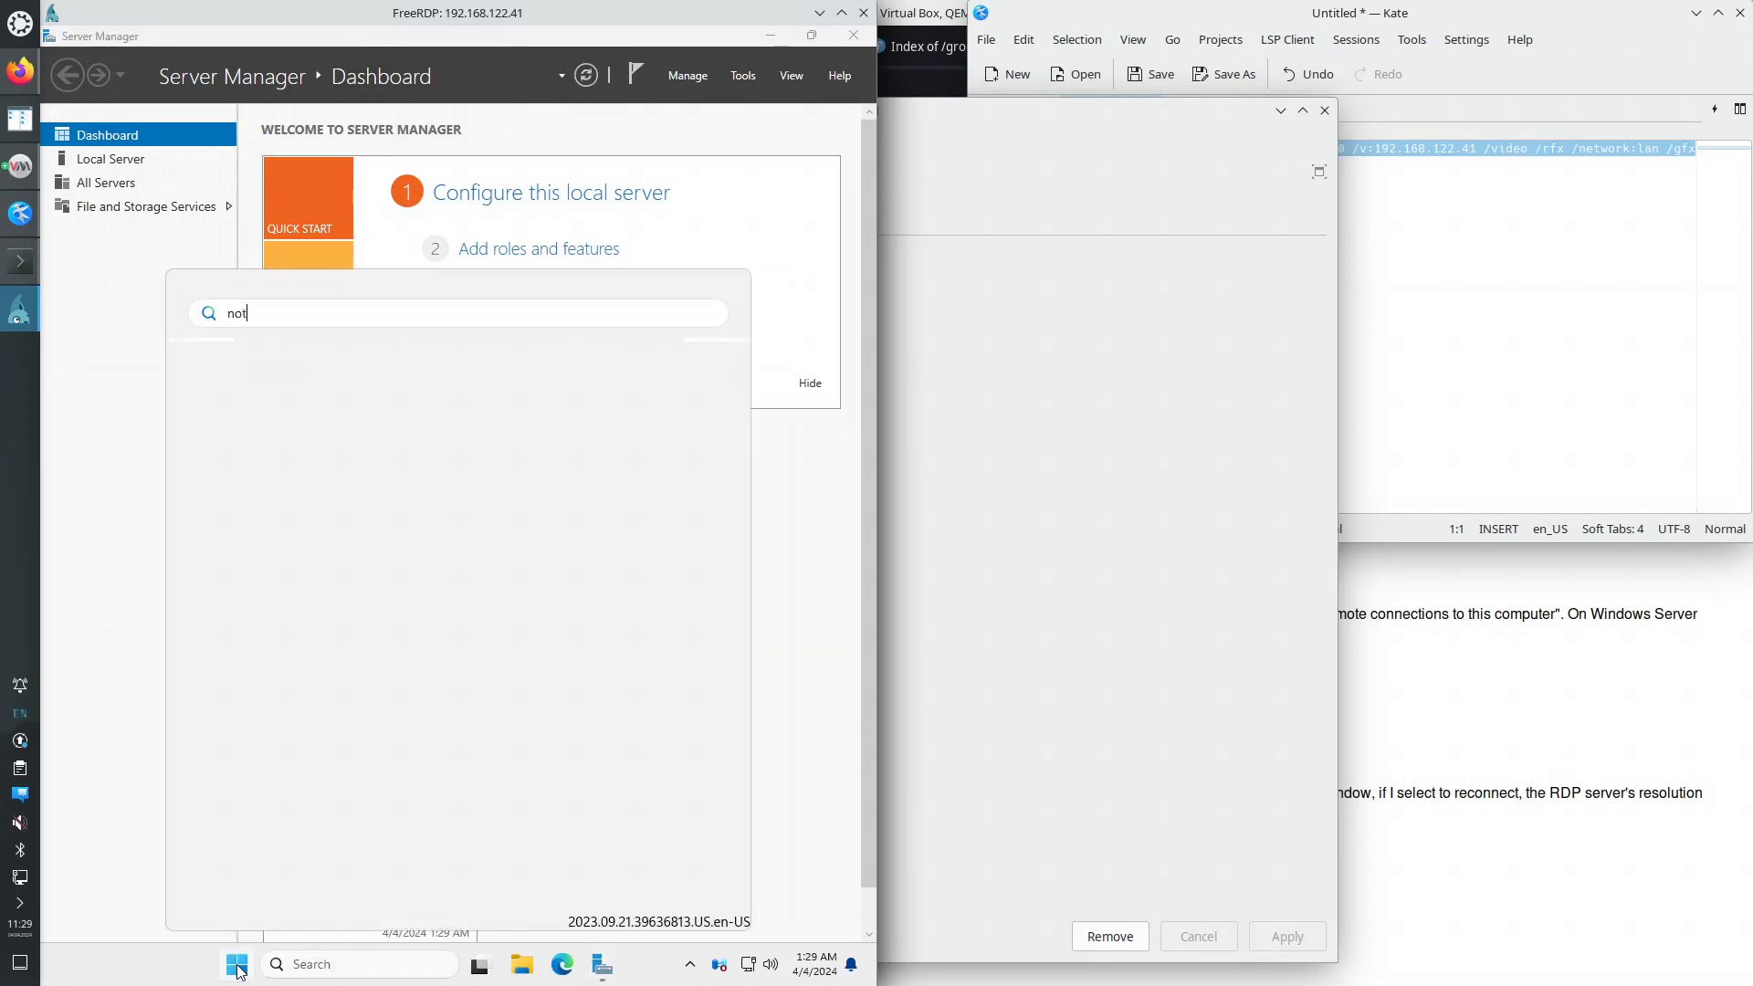
pyautogui.write('e')
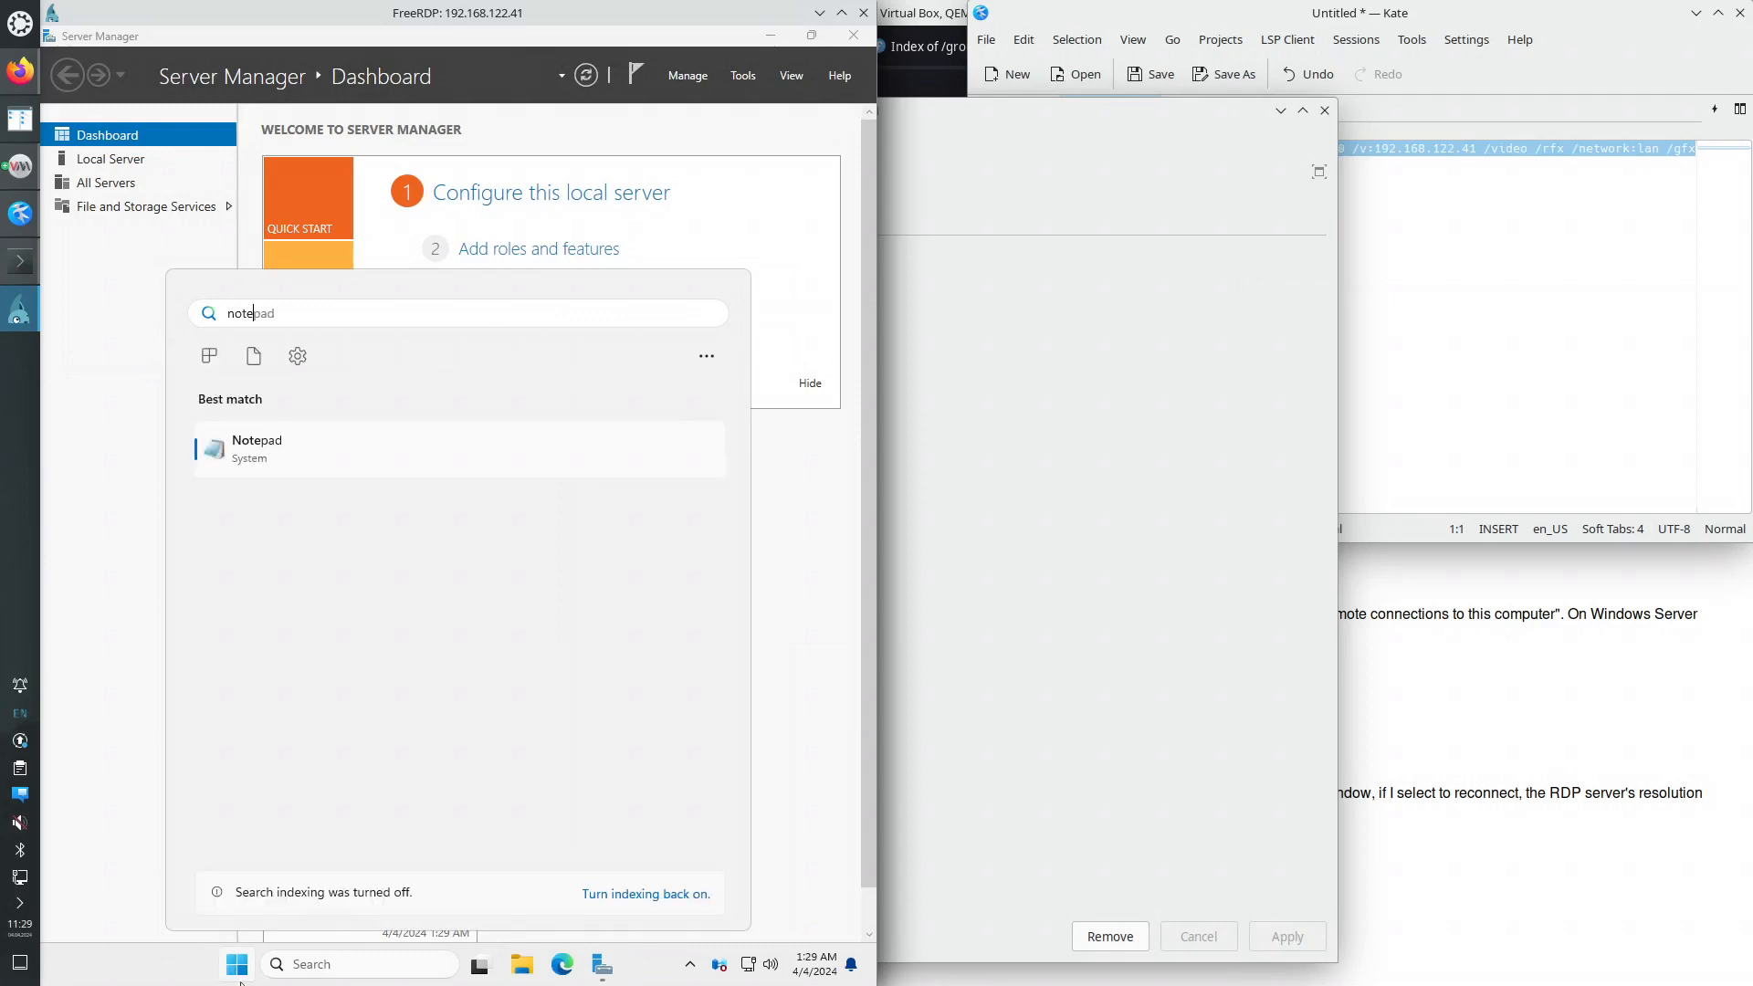
pyautogui.click(284, 469)
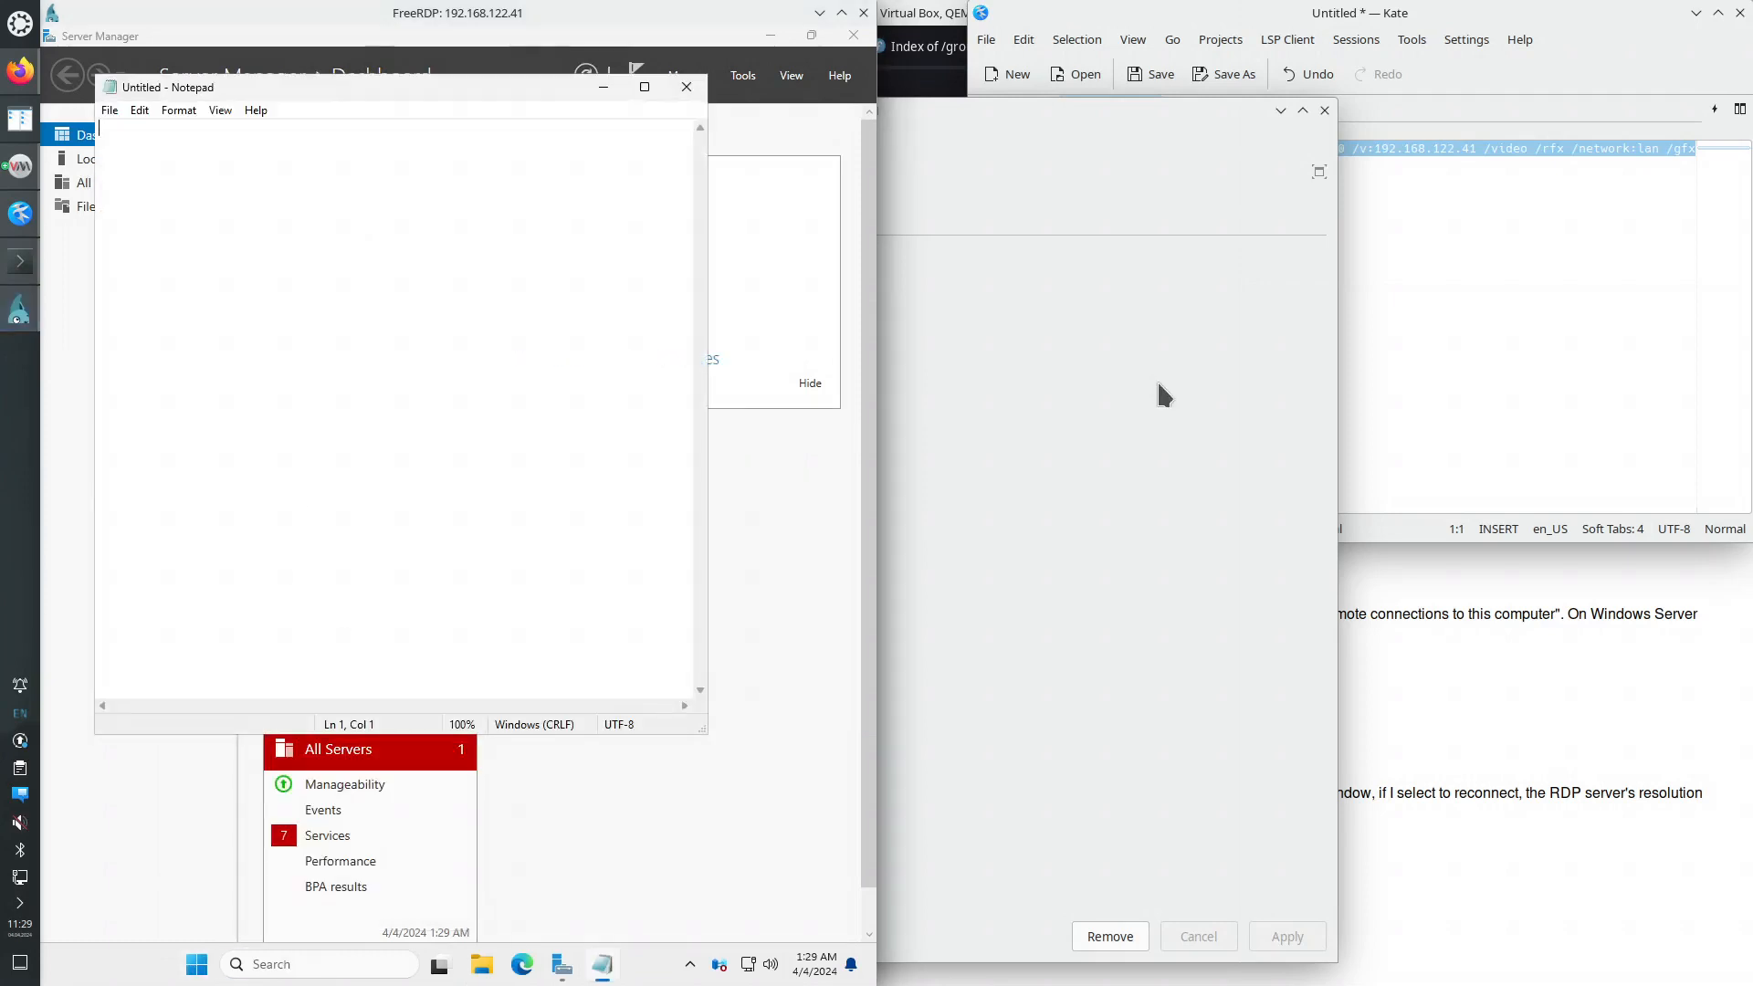
# - Copy the xfreerdp command line from Kate and paste it into the server's Notepad
pyautogui.rightClick(1411, 149)
pyautogui.click(1455, 185)
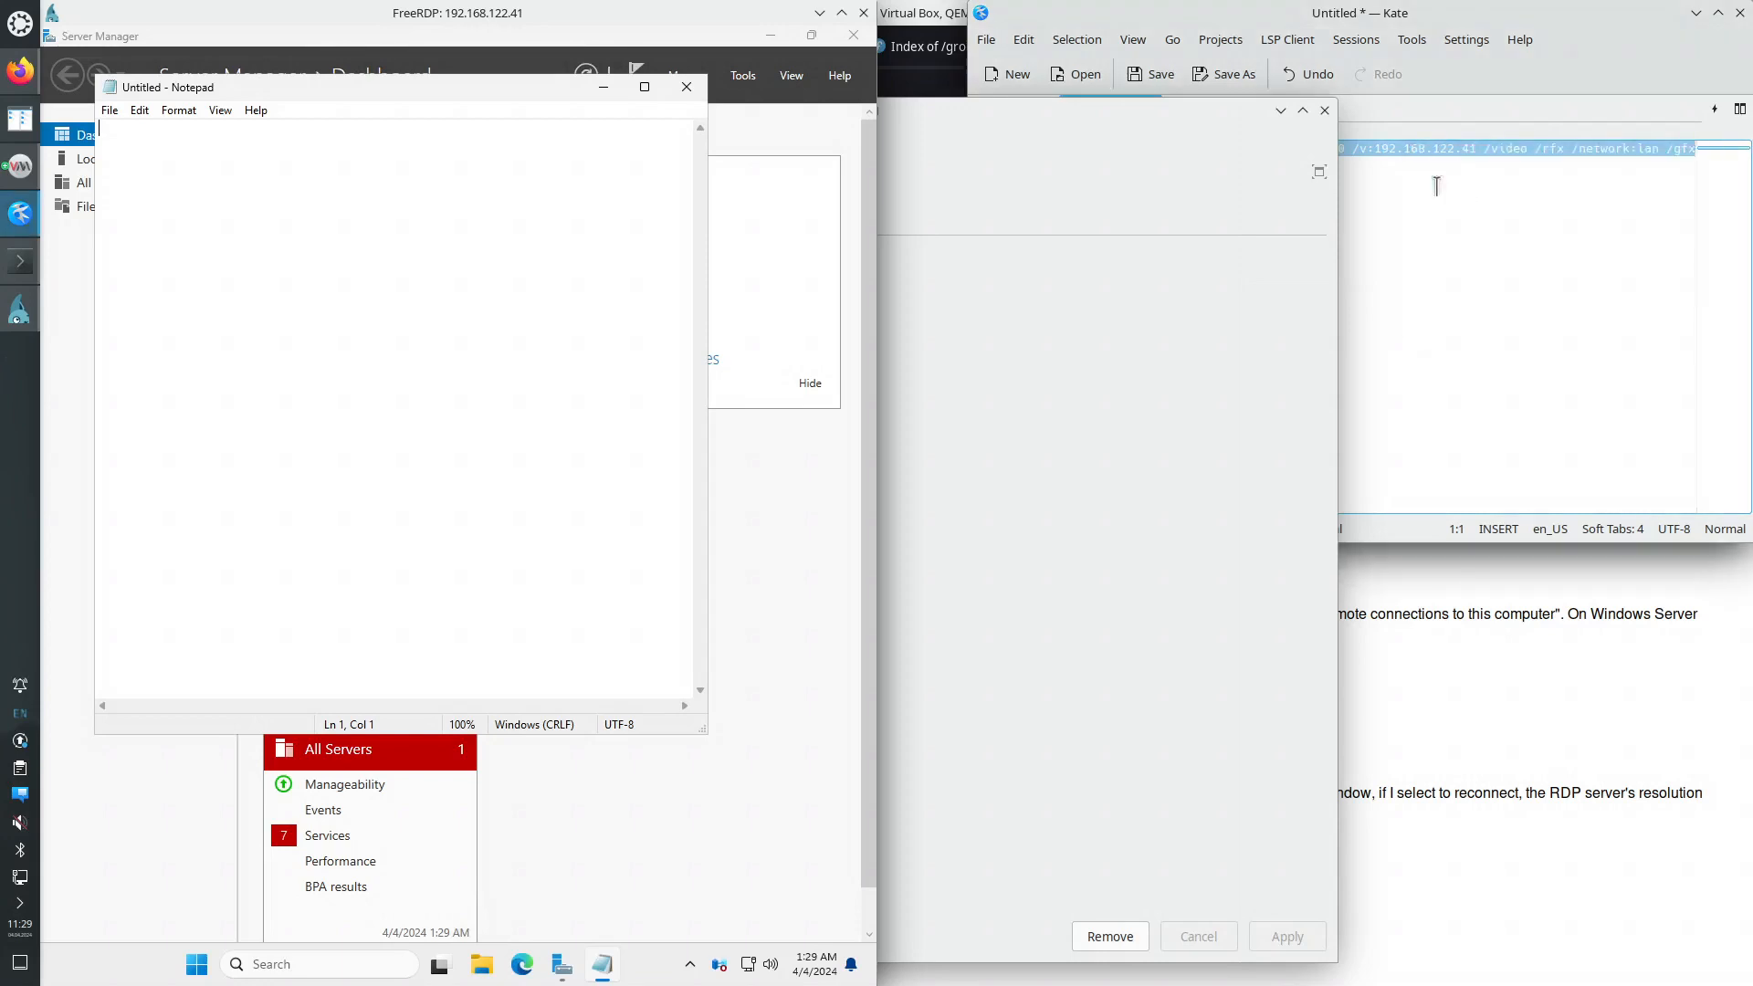
pyautogui.rightClick(297, 276)
pyautogui.click(340, 353)
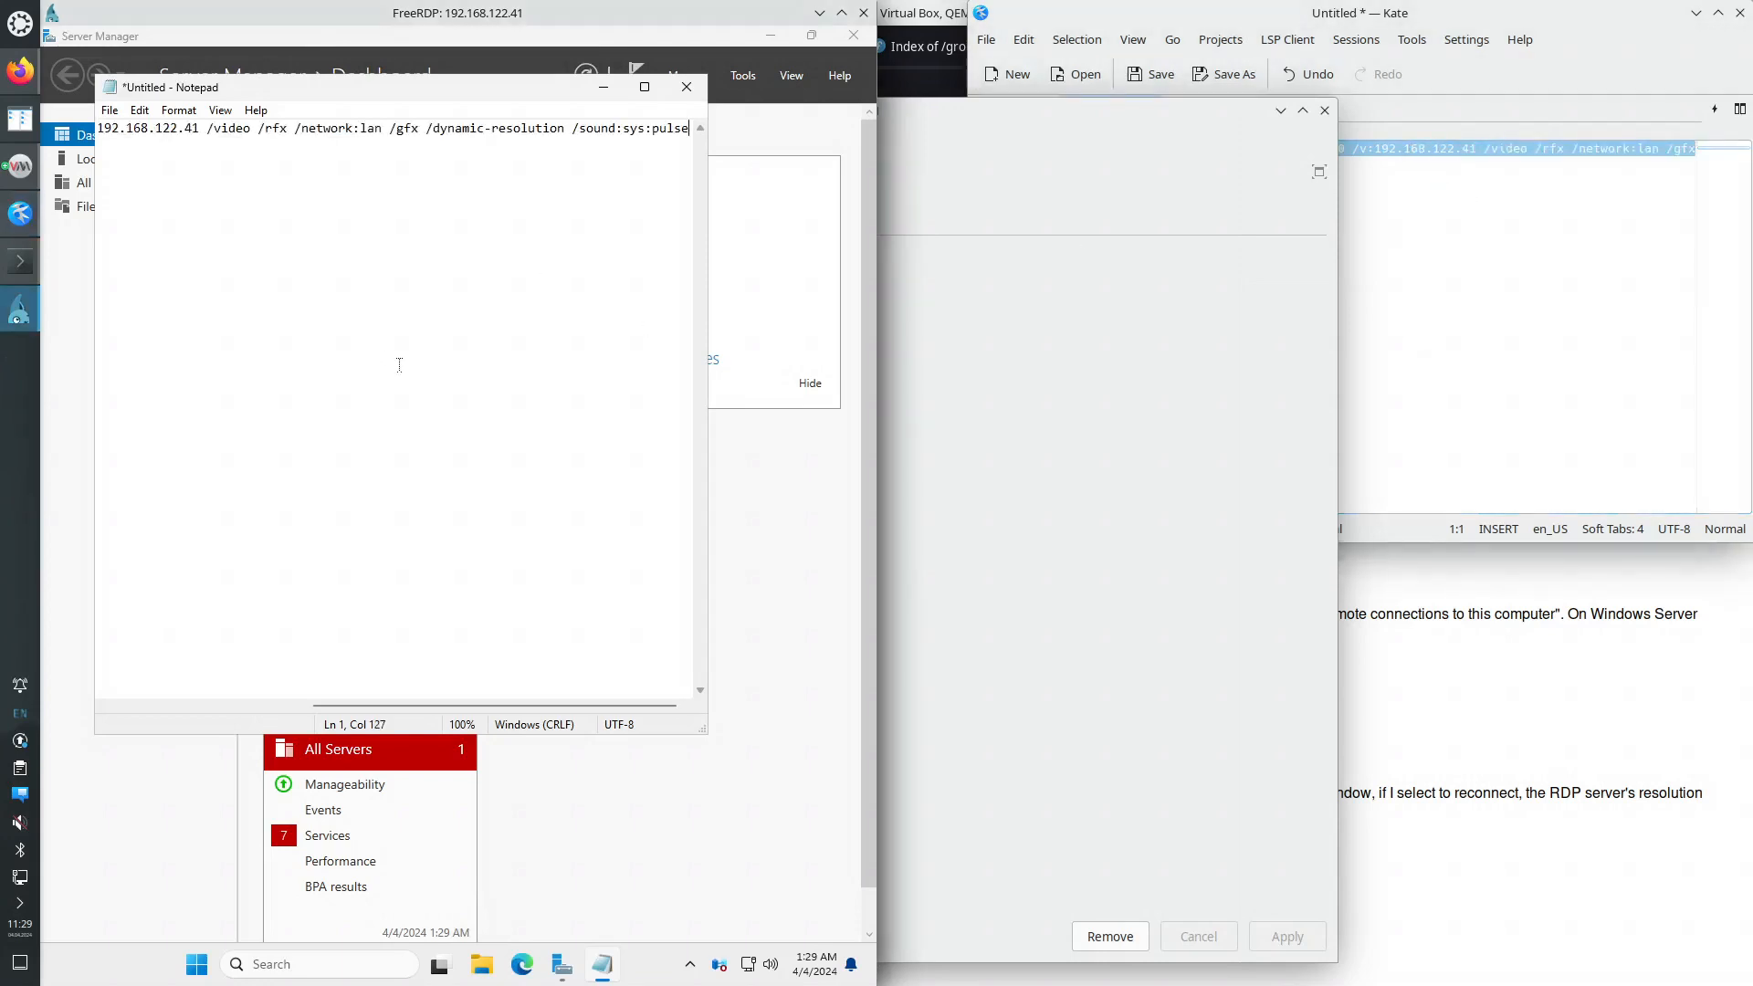
pyautogui.click(1169, 118)
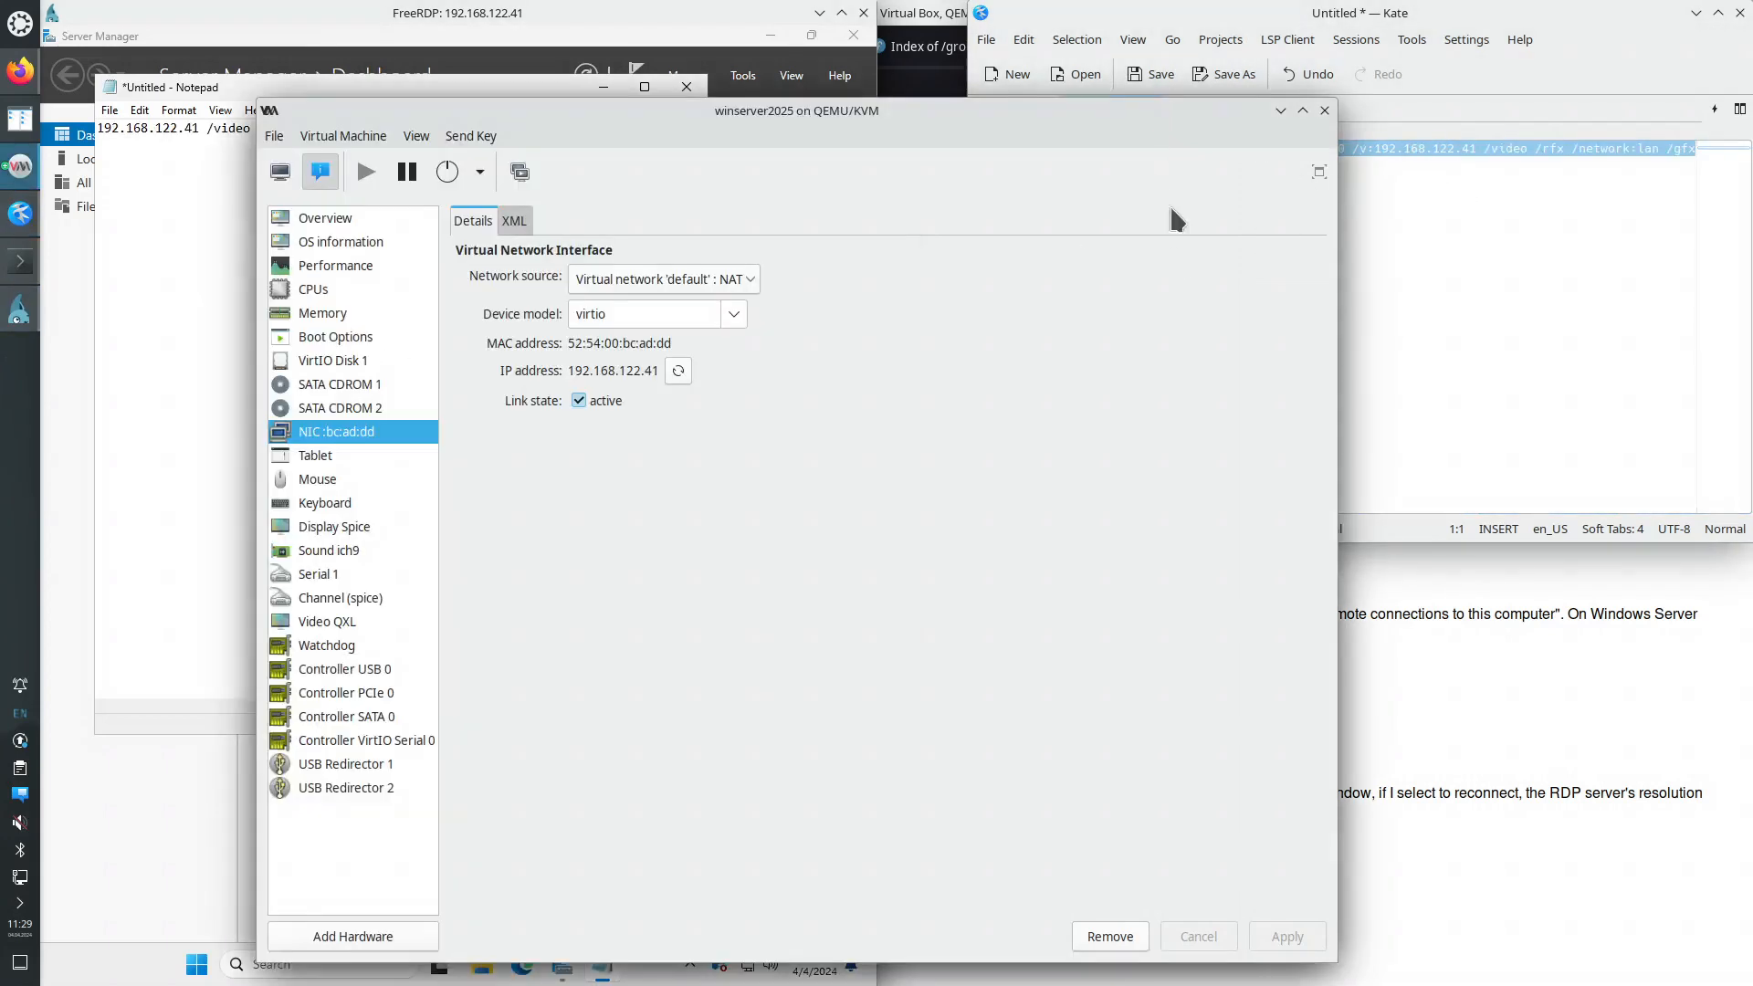
# - Switch the winserver2025 VM between console and details views, move it aside, and close it
pyautogui.click(281, 172)
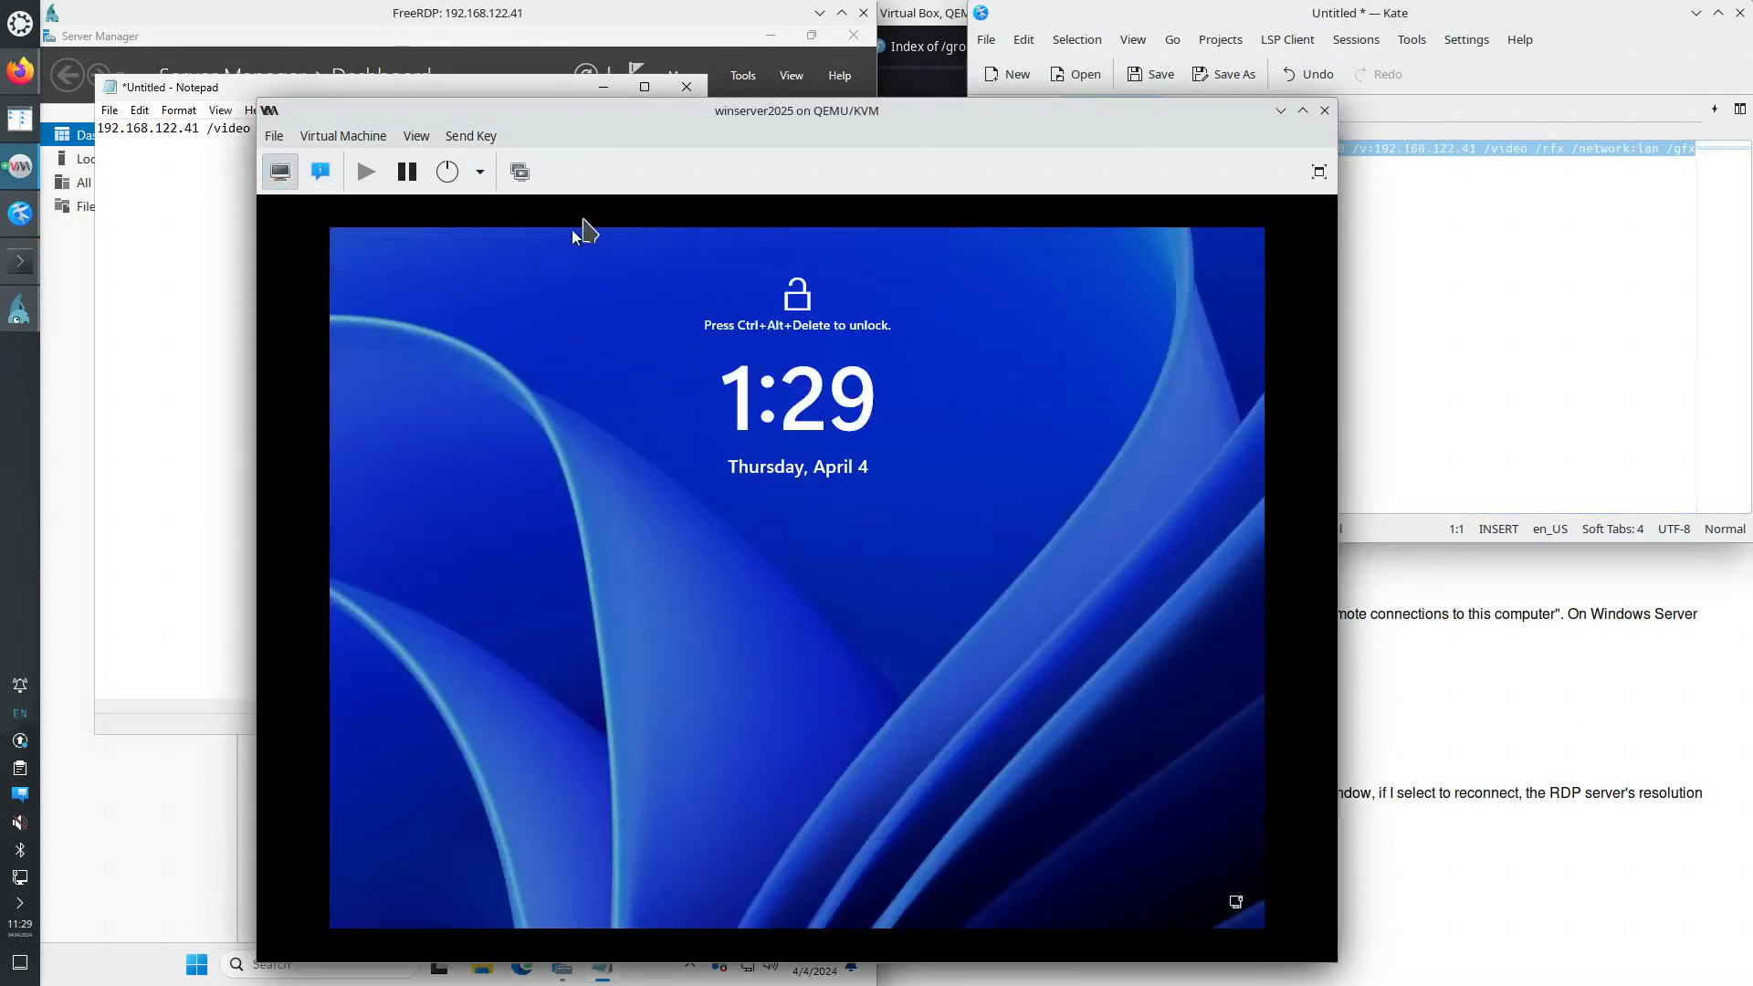
pyautogui.click(330, 181)
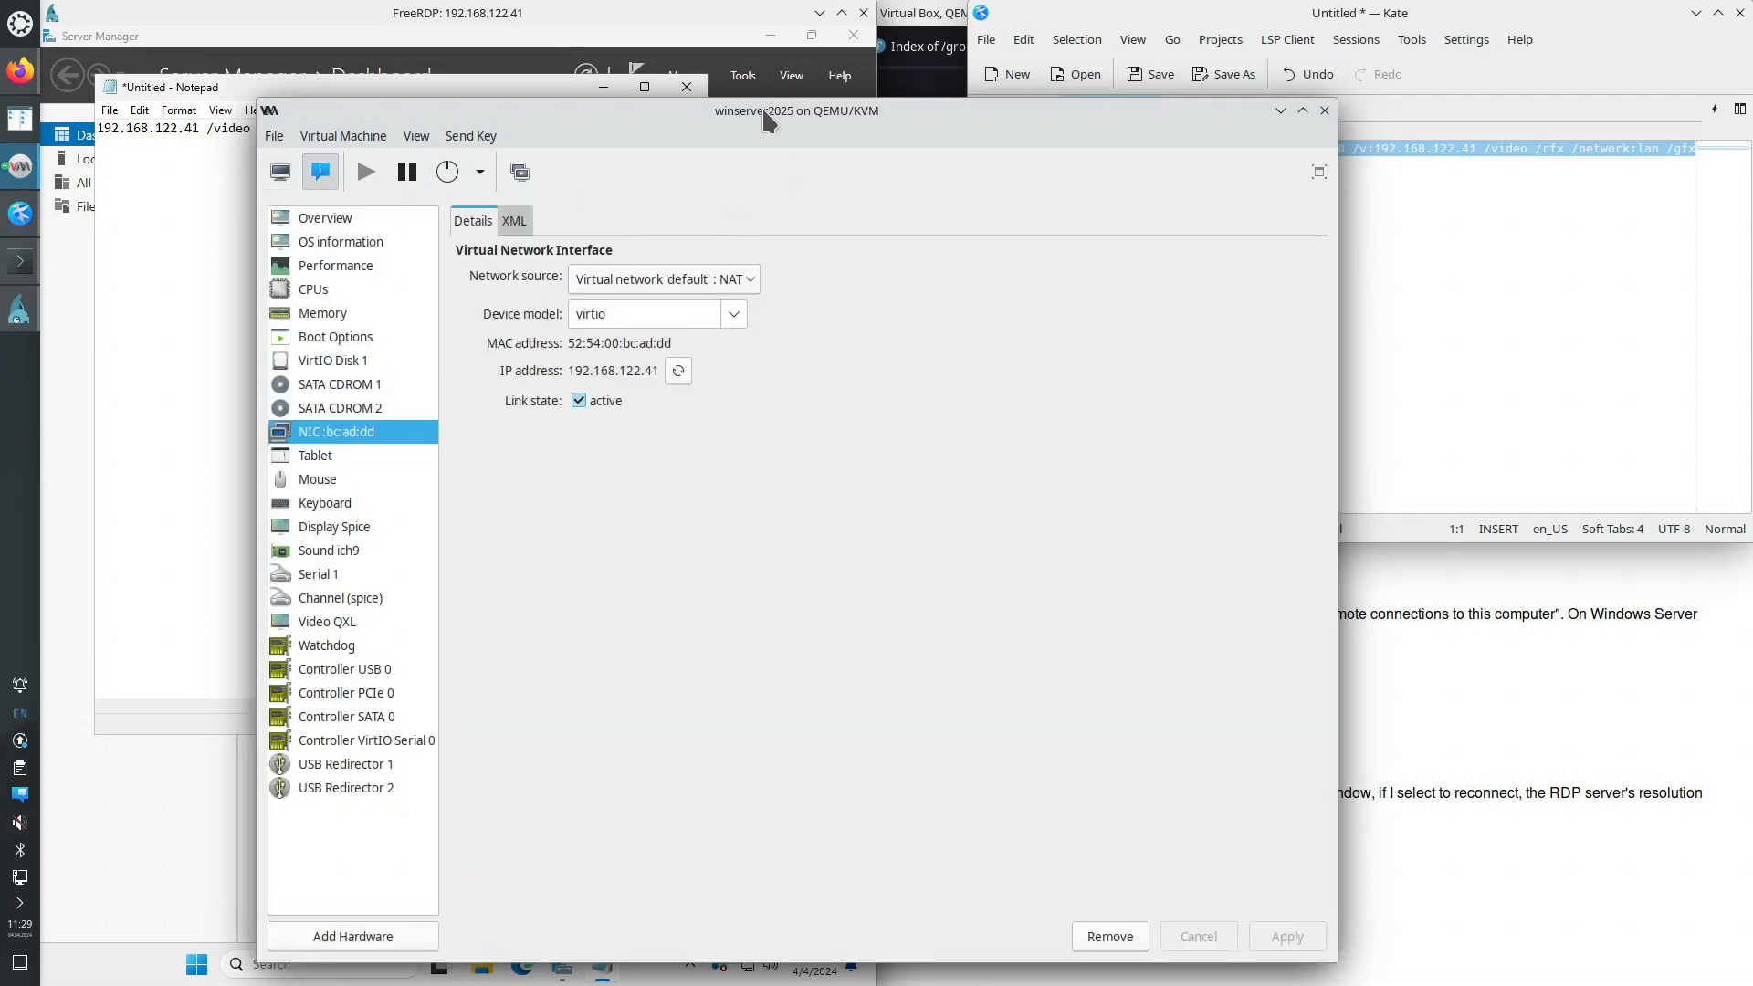
pyautogui.moveTo(771, 117); pyautogui.dragTo(919, 119)
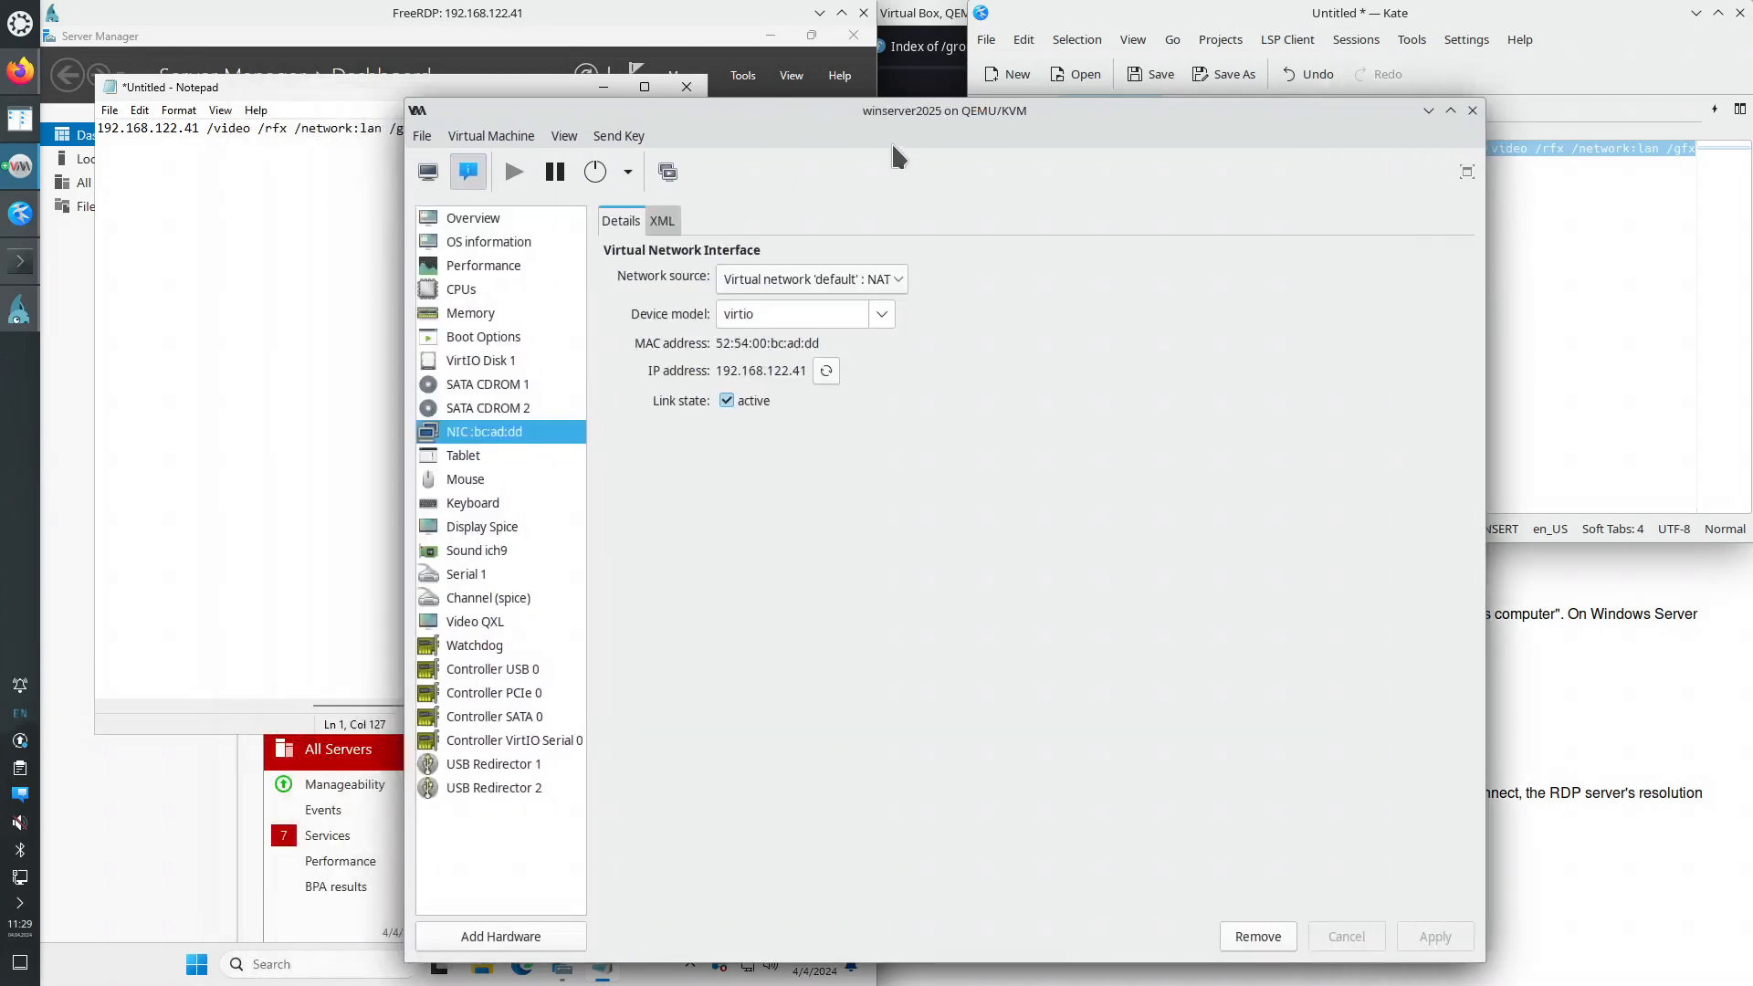
pyautogui.click(428, 173)
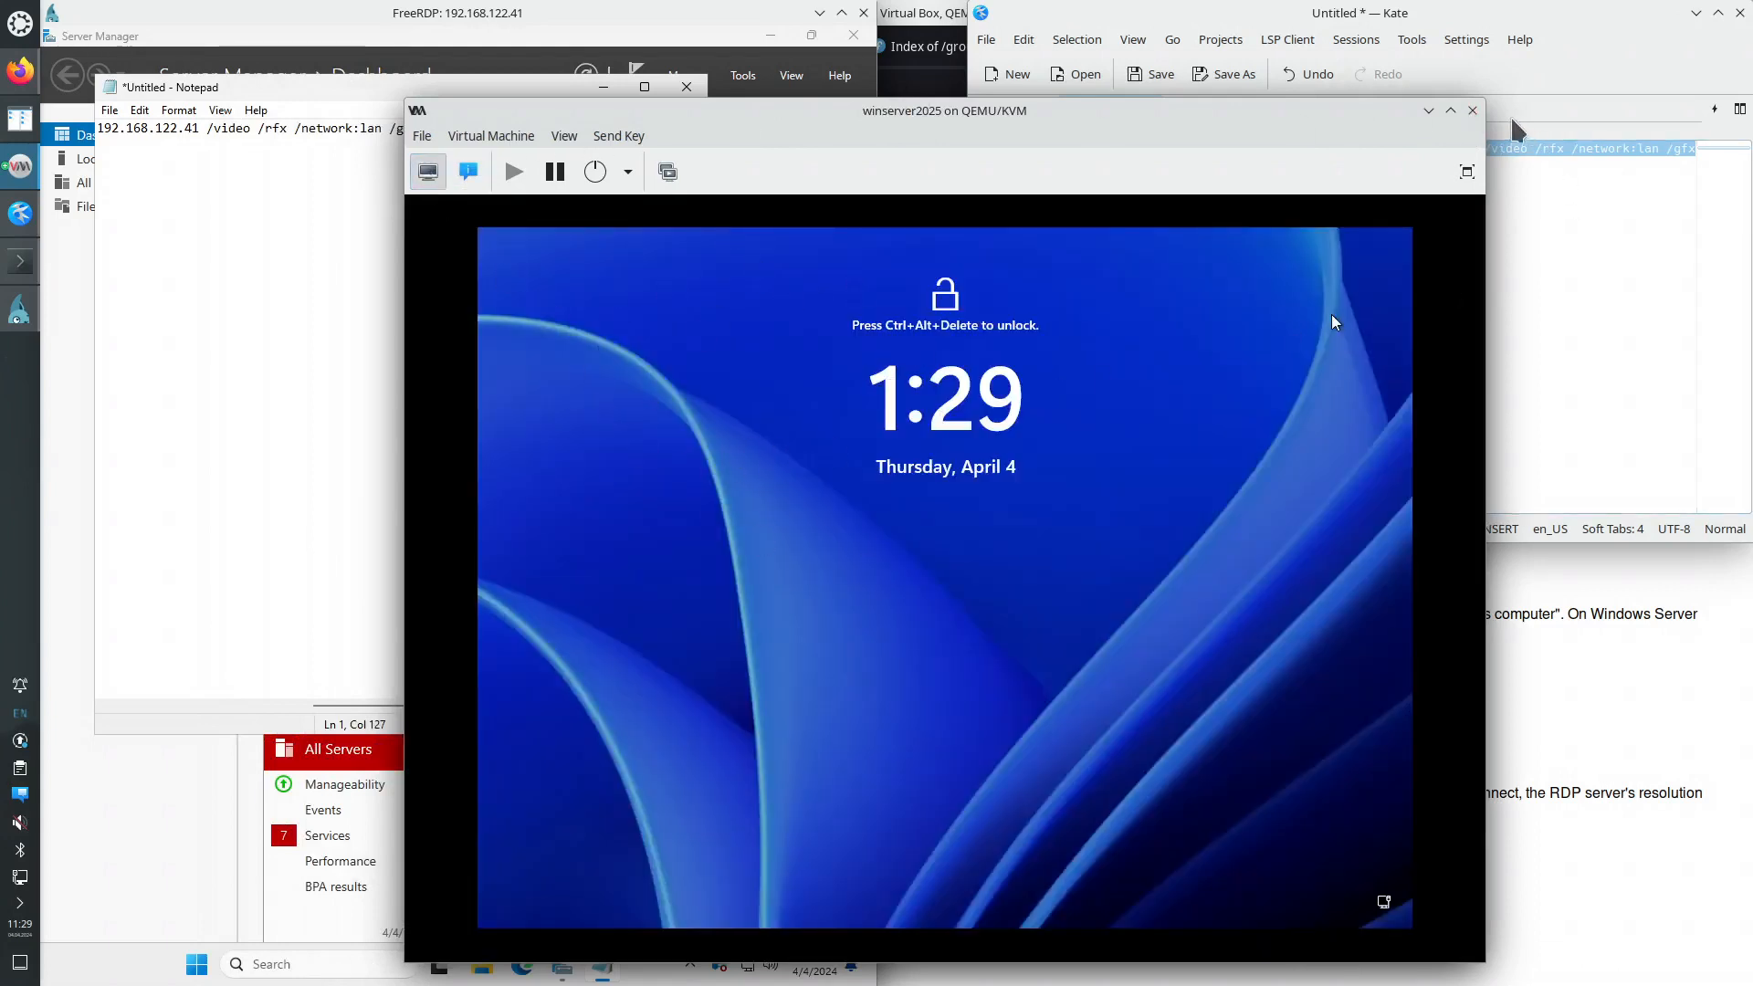
pyautogui.click(1473, 109)
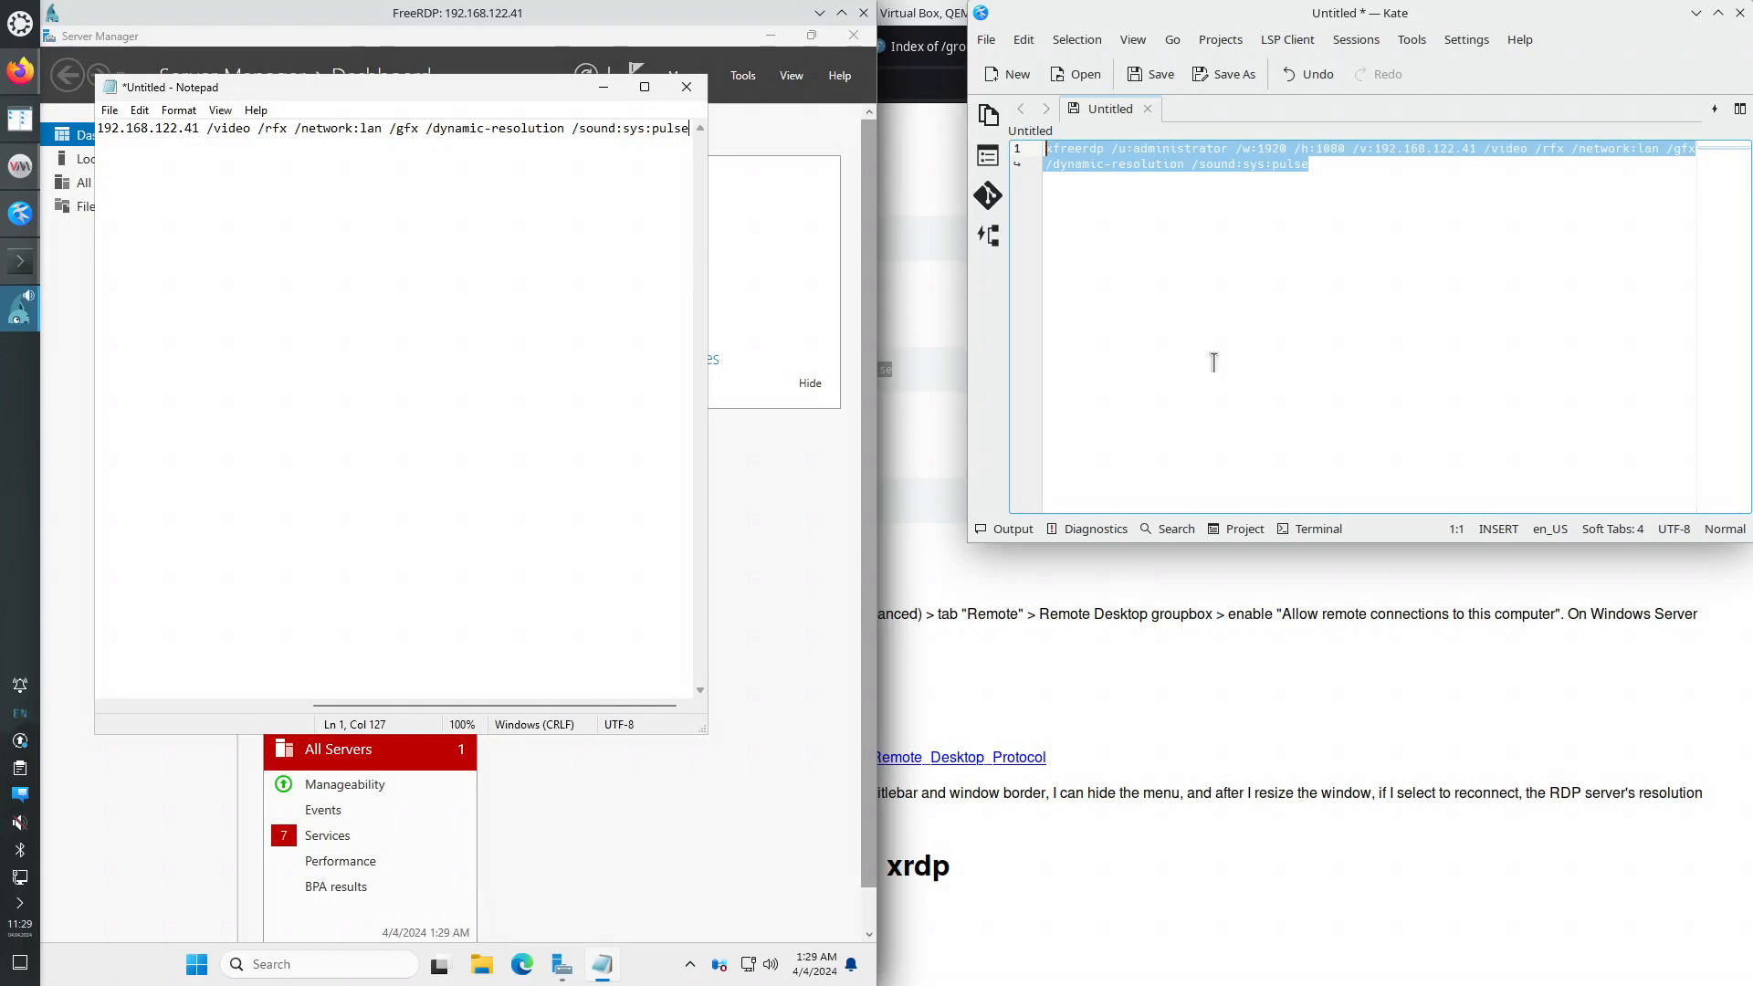
# - Minimise the remote Notepad and Server Manager, restore Firefox's RDP guide, and focus the remote session
pyautogui.click(604, 92)
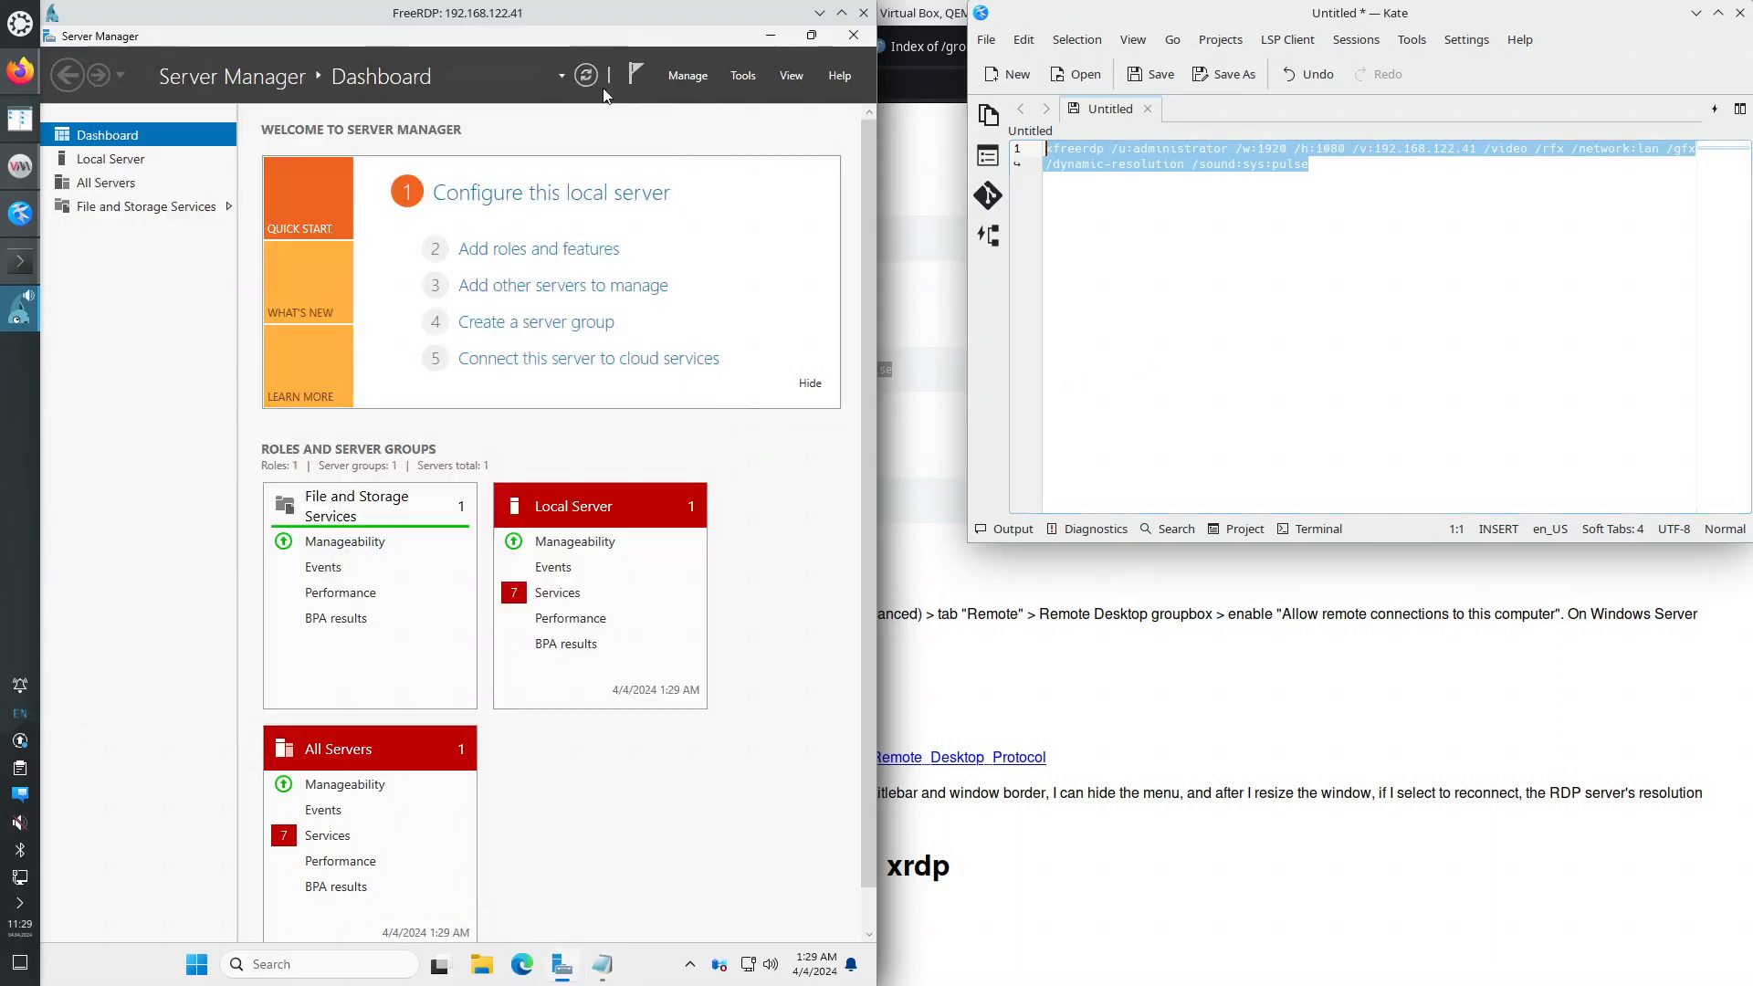
pyautogui.click(768, 36)
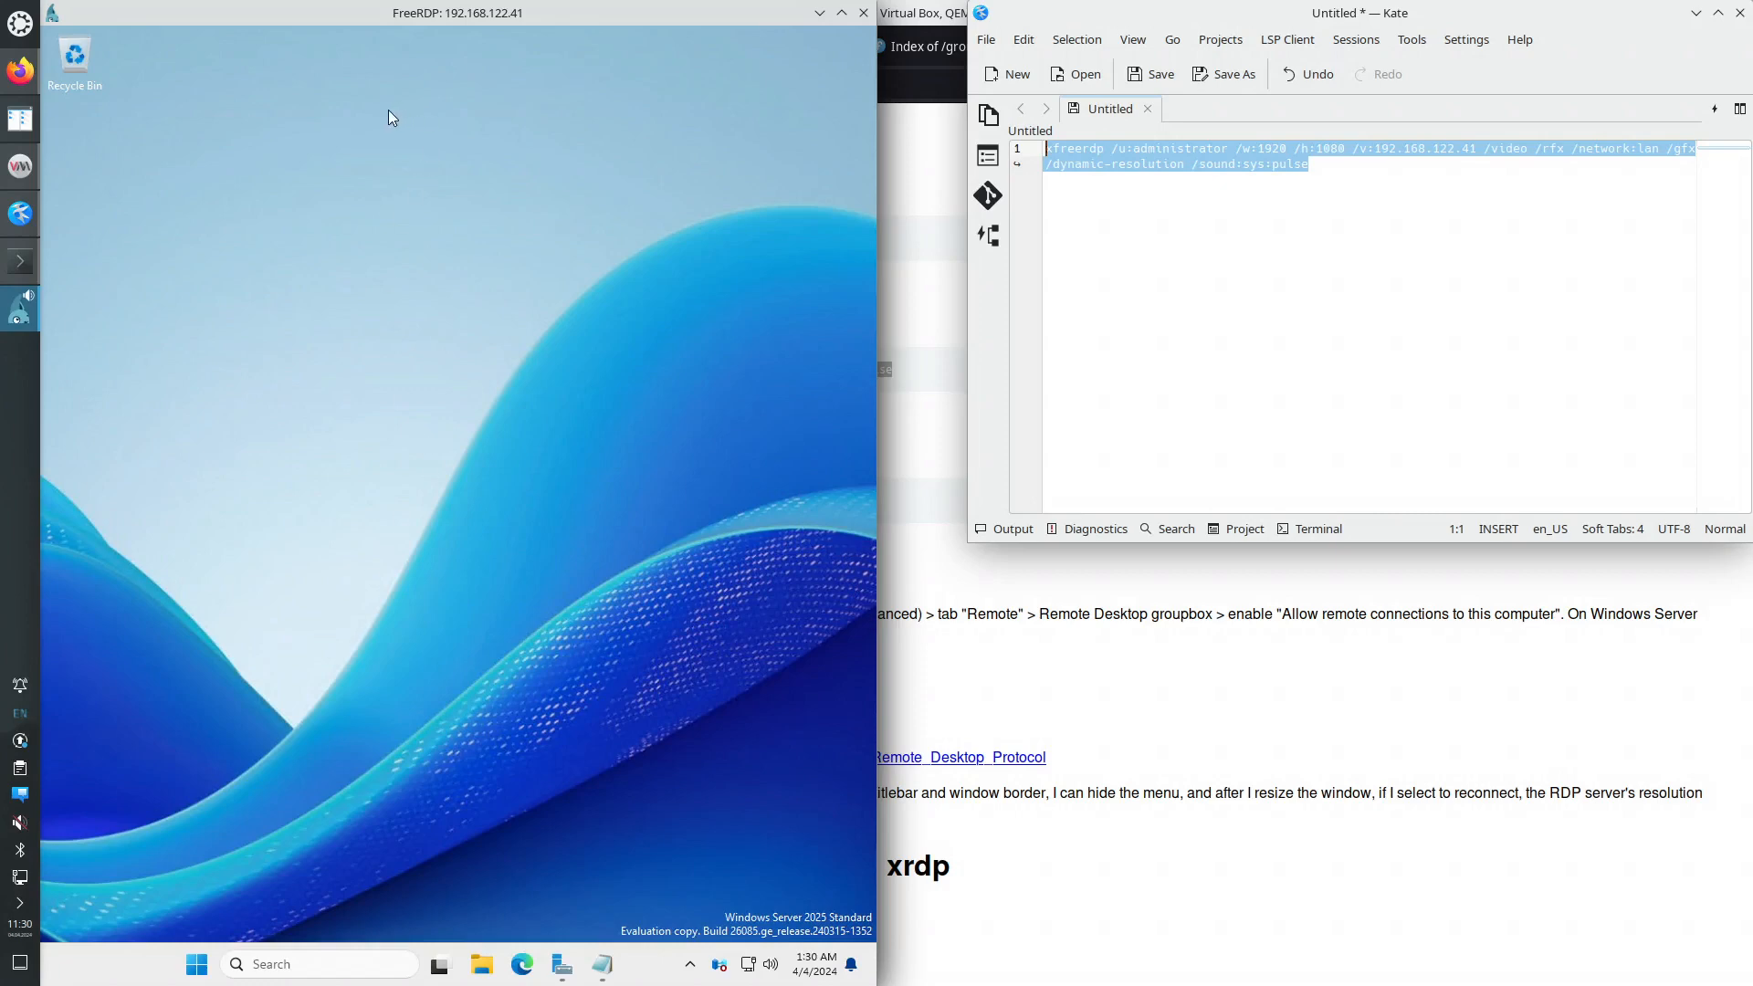
pyautogui.click(20, 70)
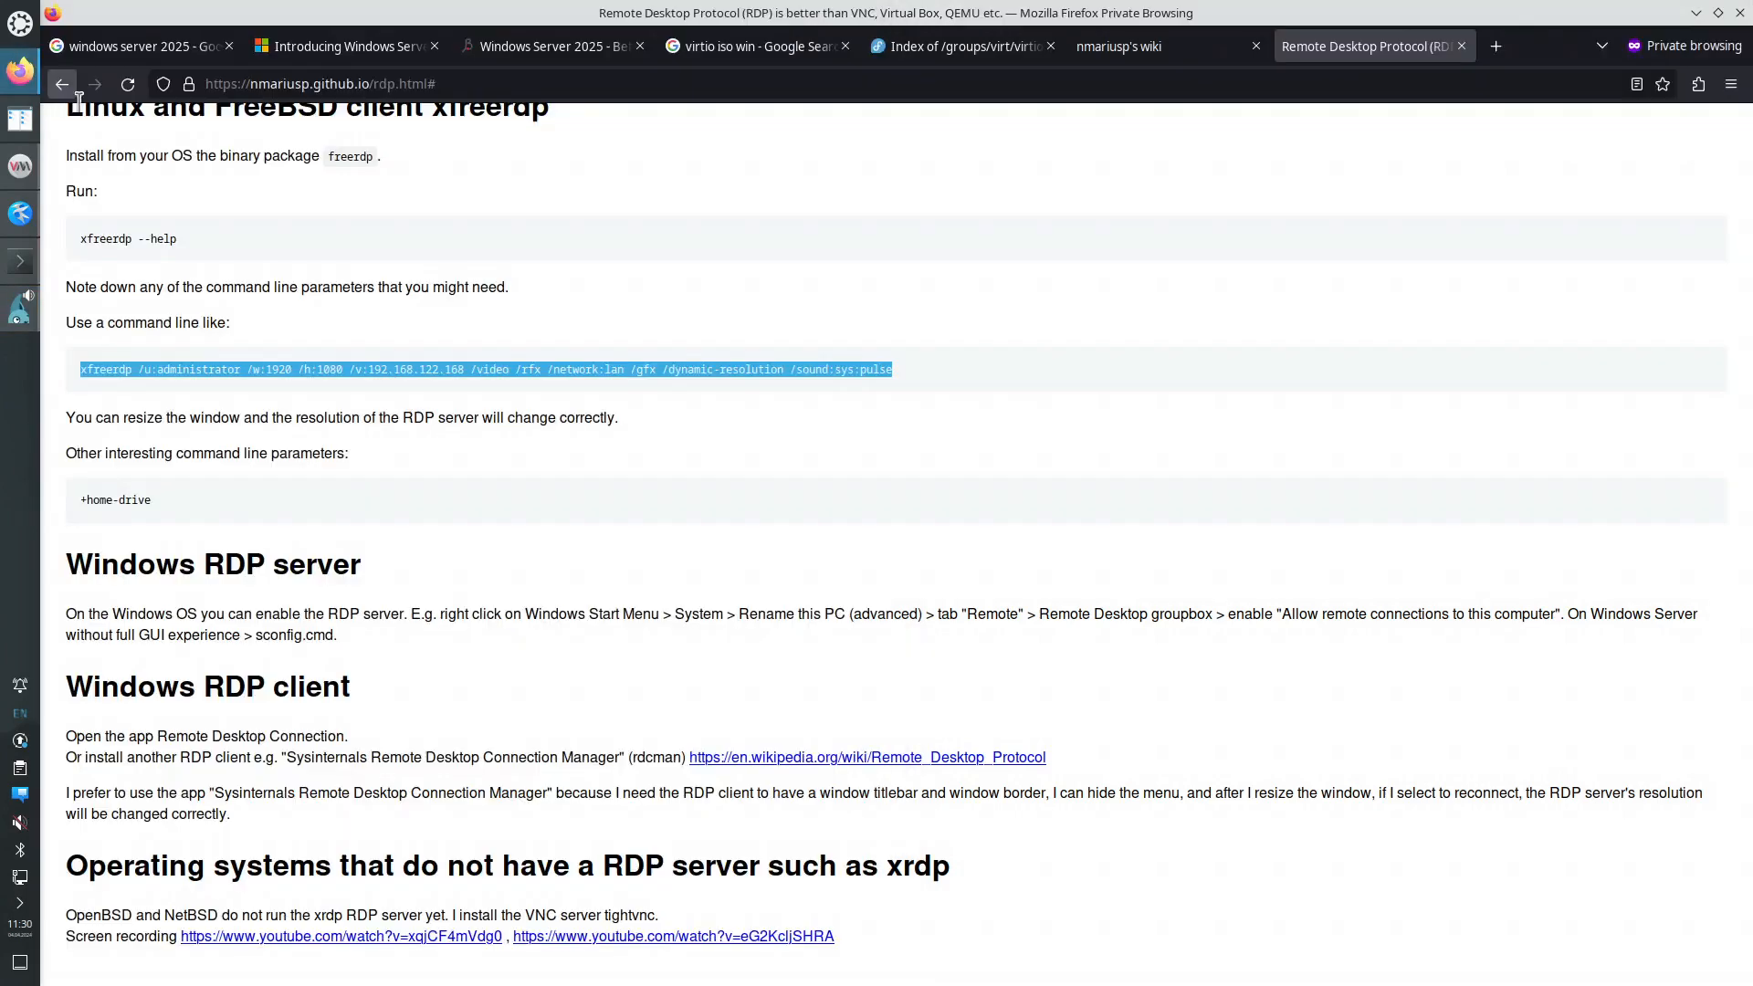
pyautogui.doubleClick(651, 16)
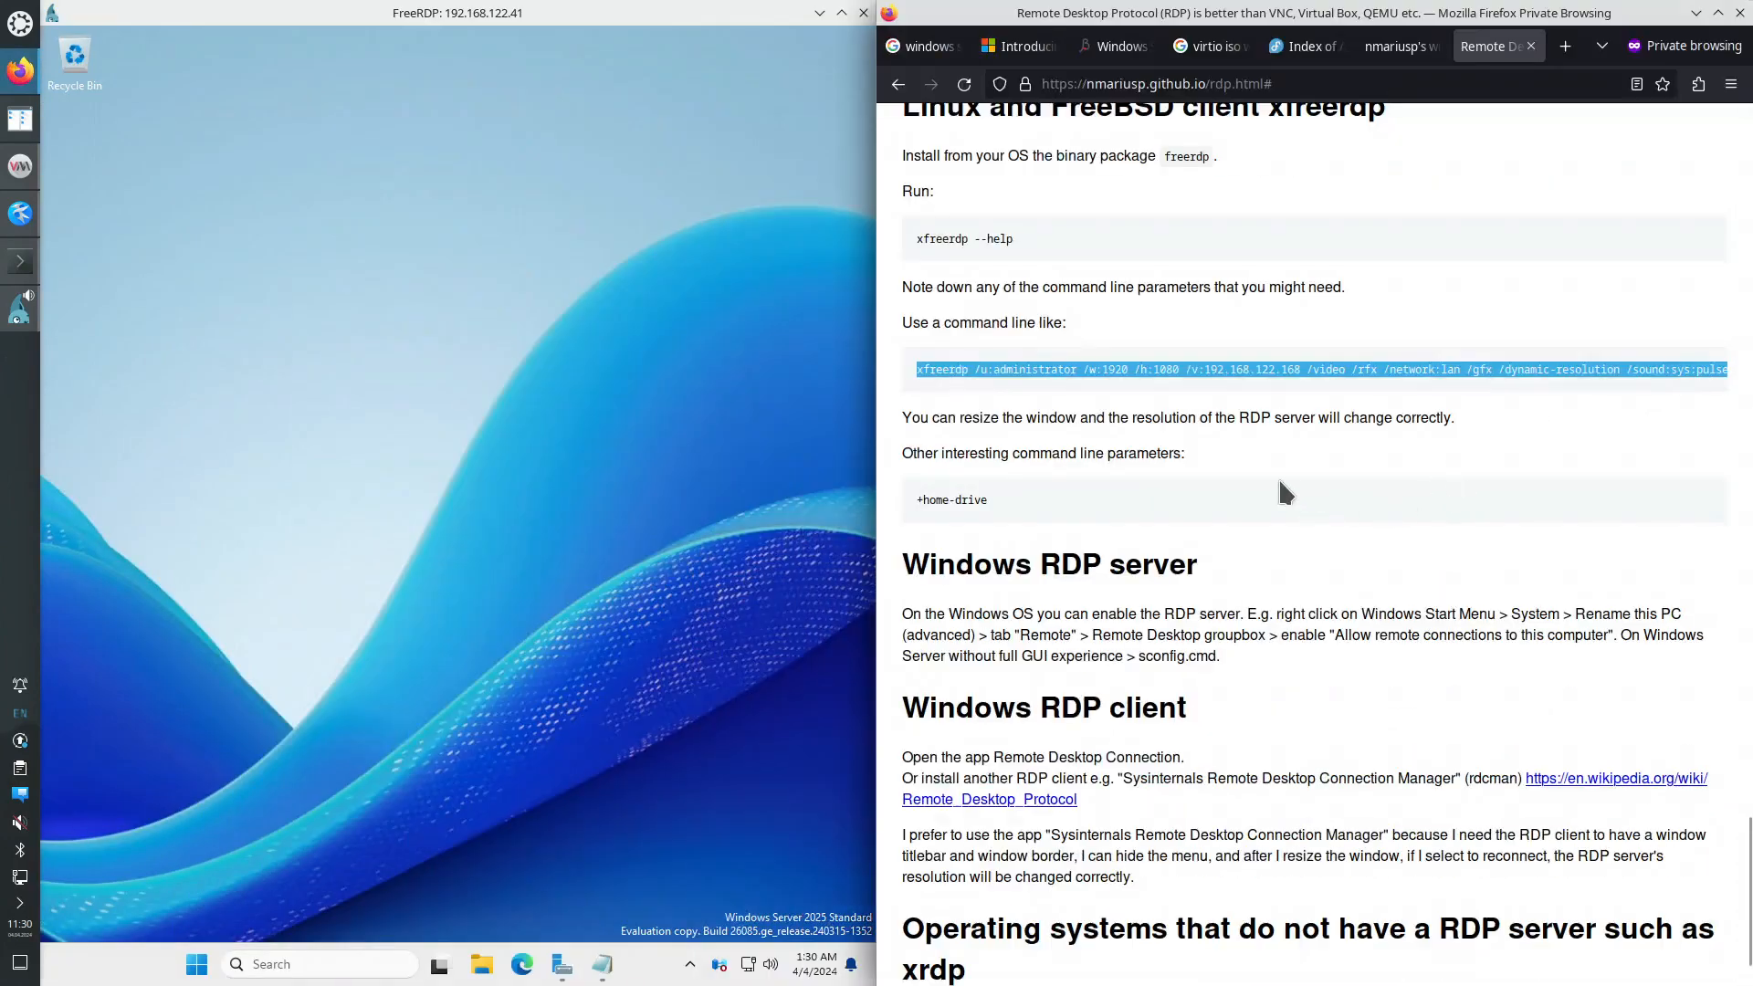
pyautogui.click(611, 633)
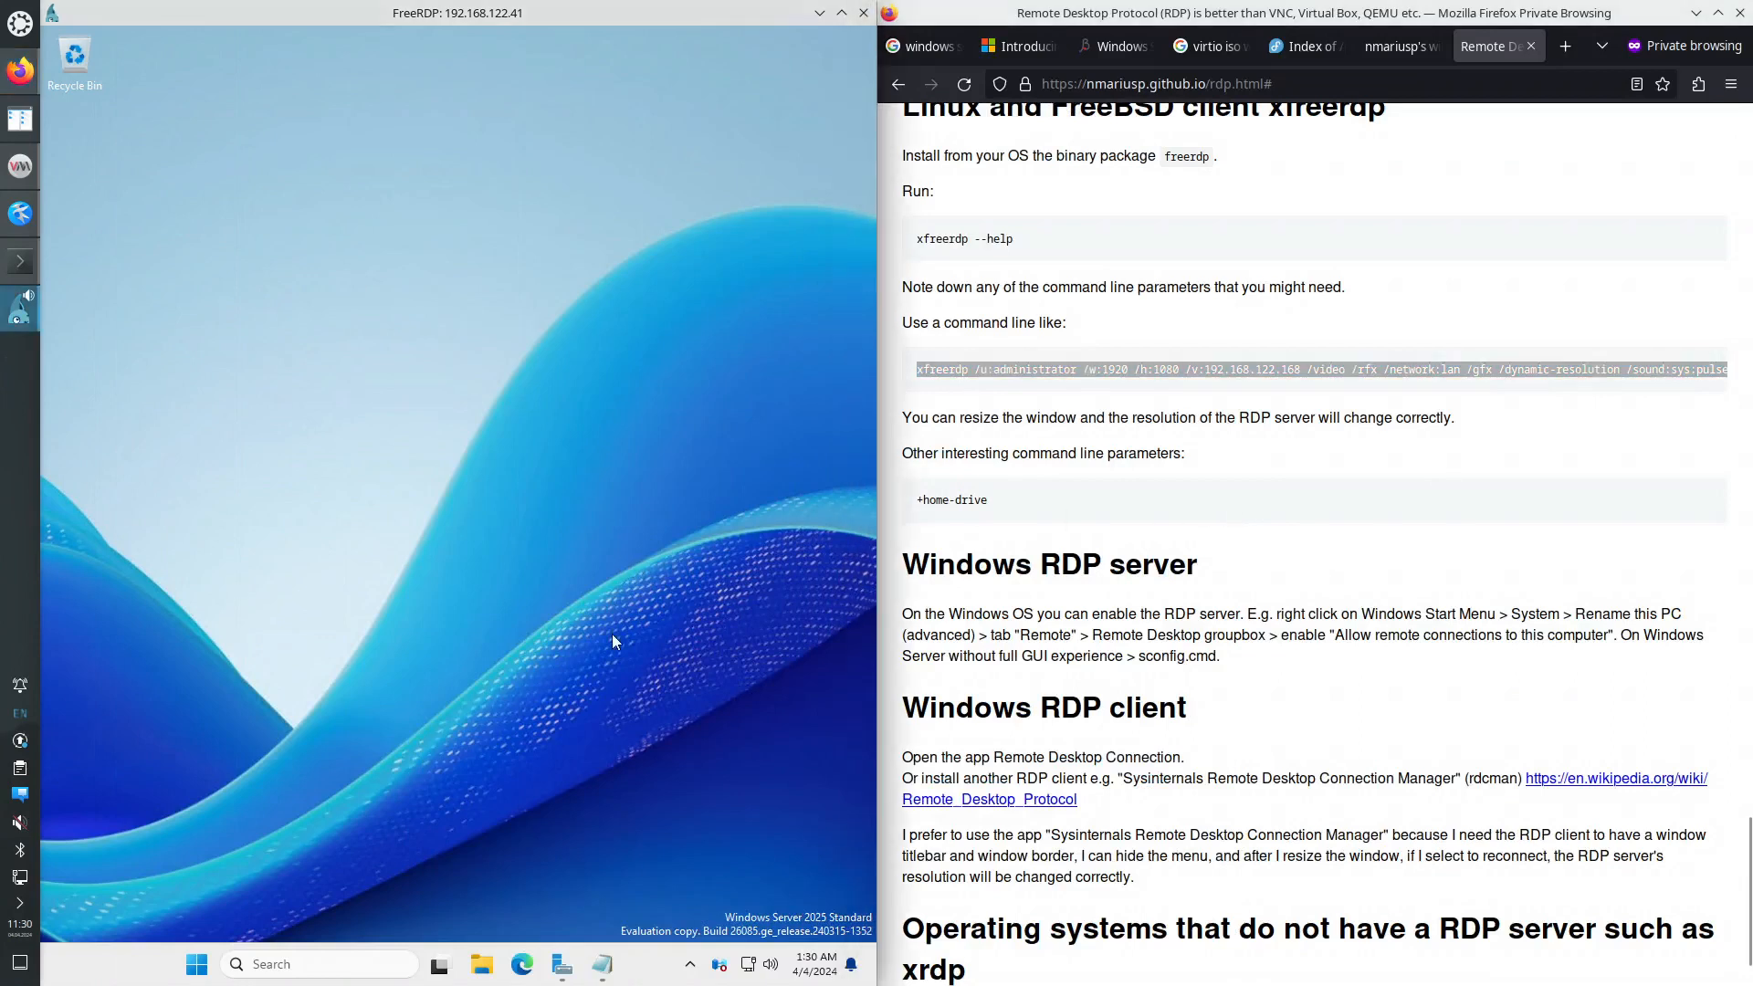
# - Search Start for 'adva' and launch Windows Defender Firewall with Advanced Security
pyautogui.click(196, 973)
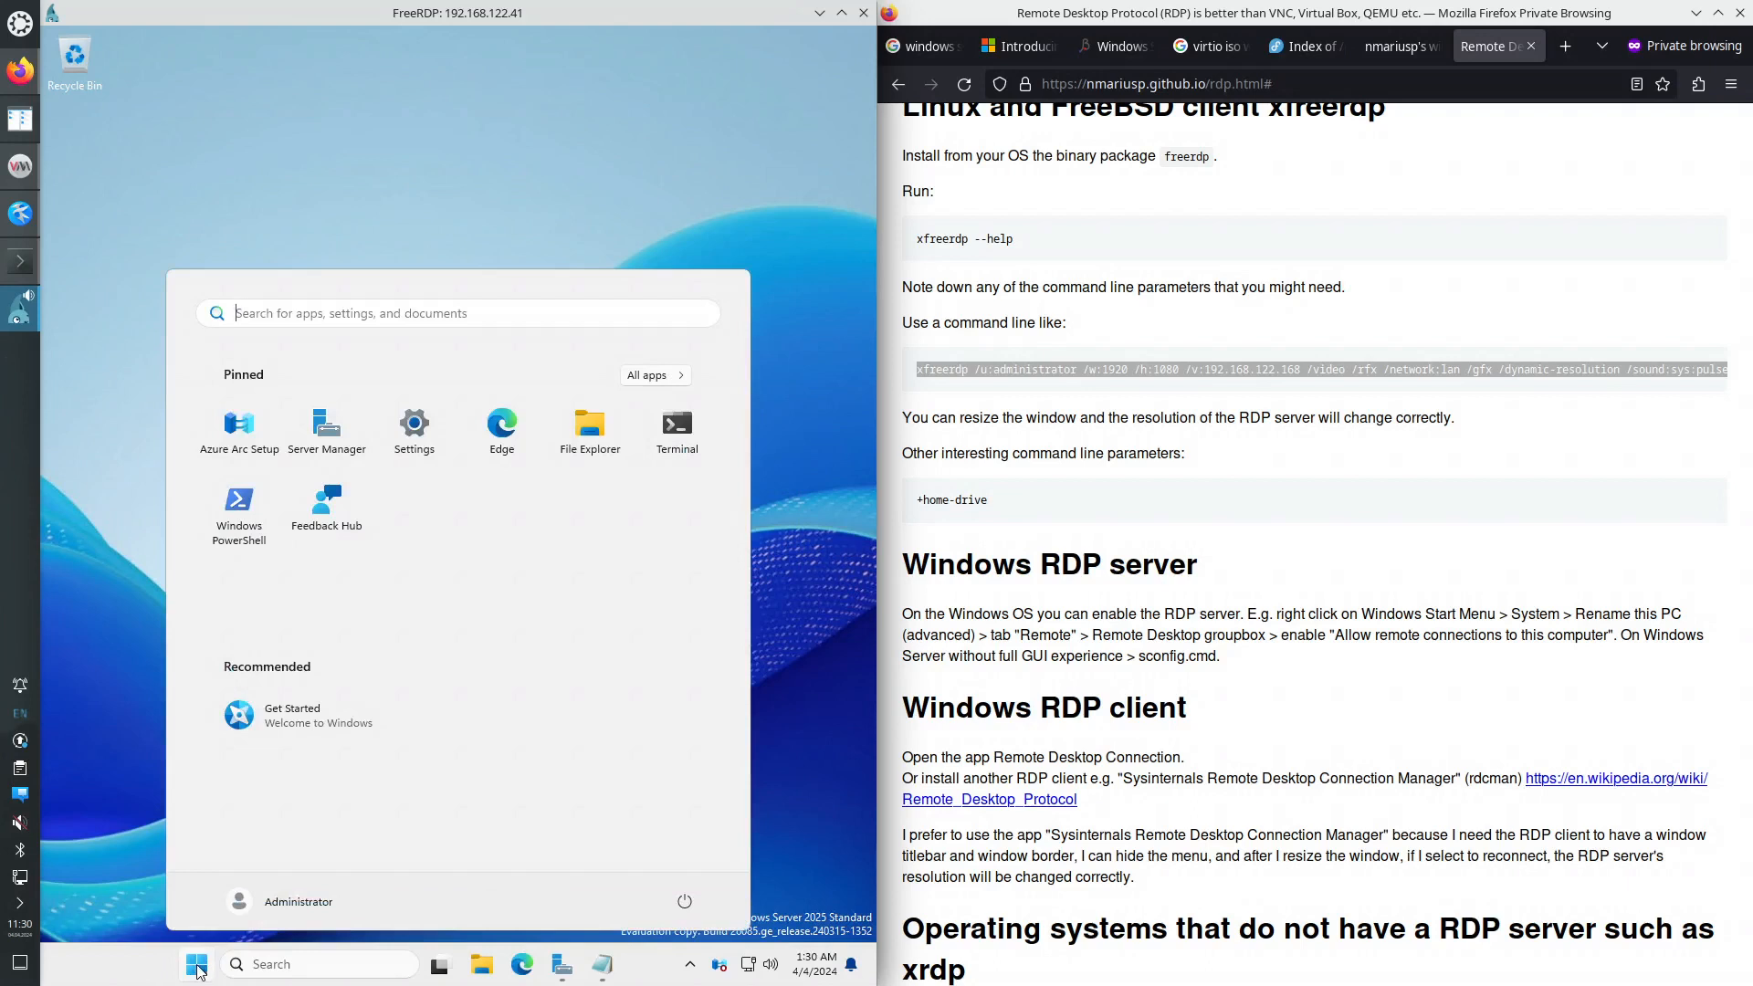
pyautogui.write('ad')
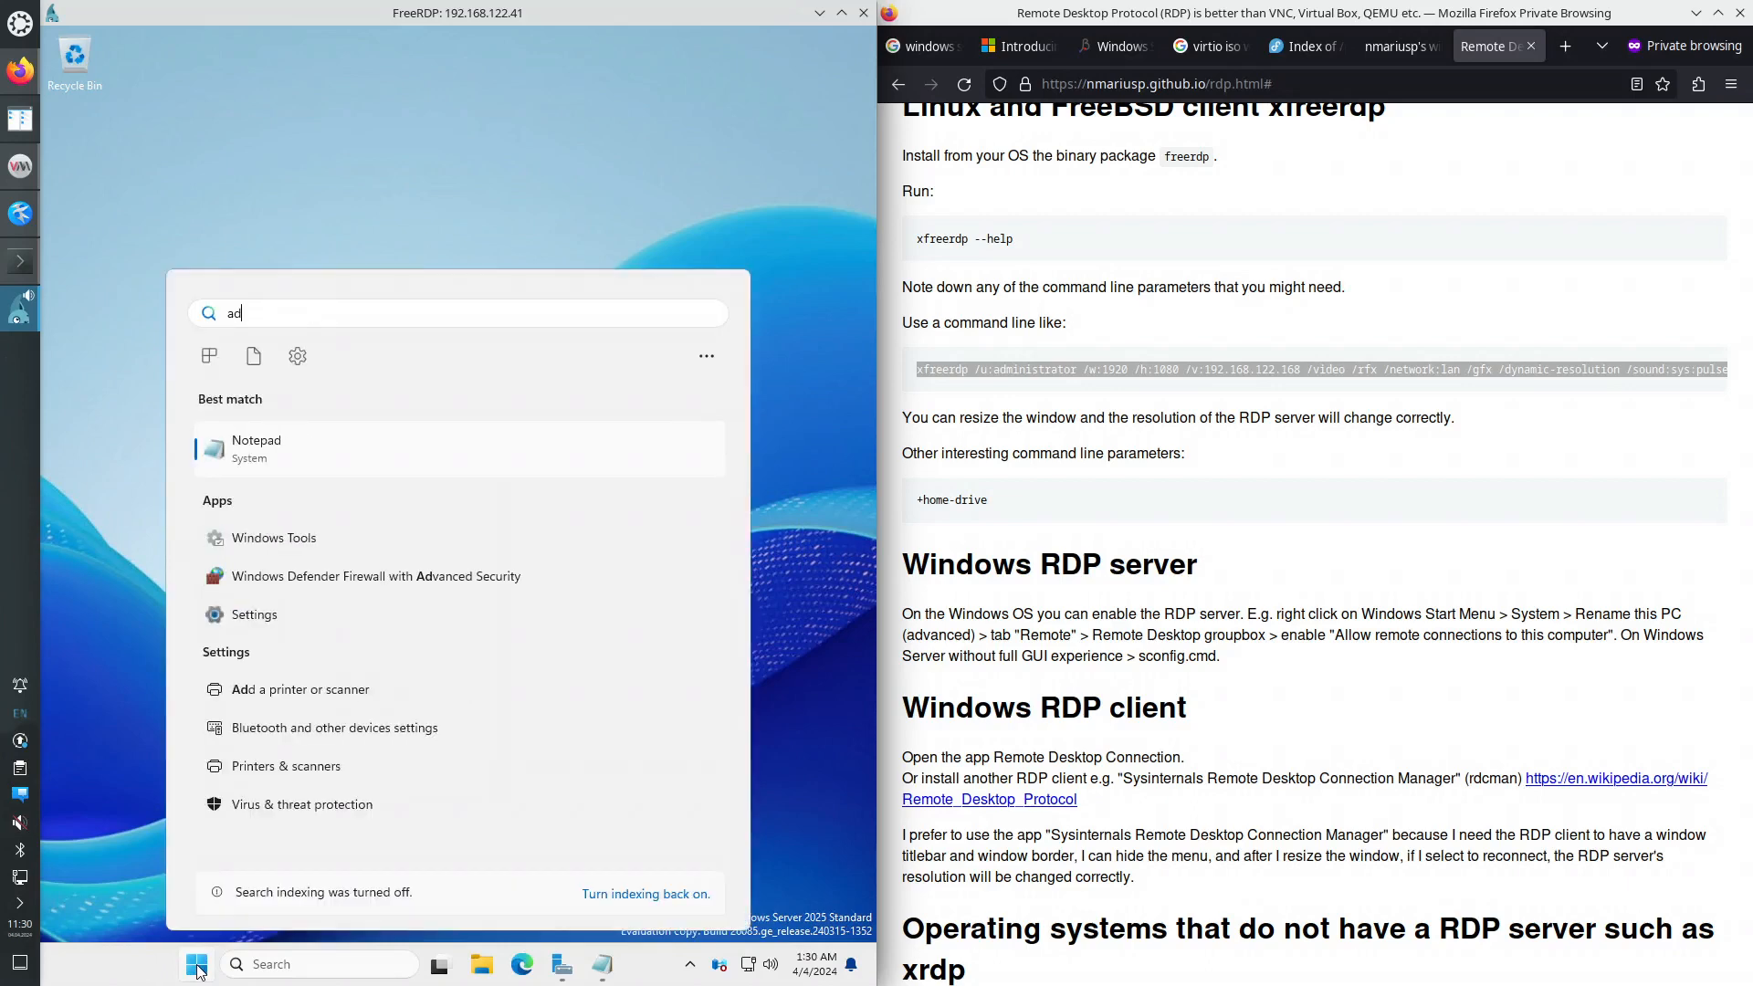
pyautogui.write('va')
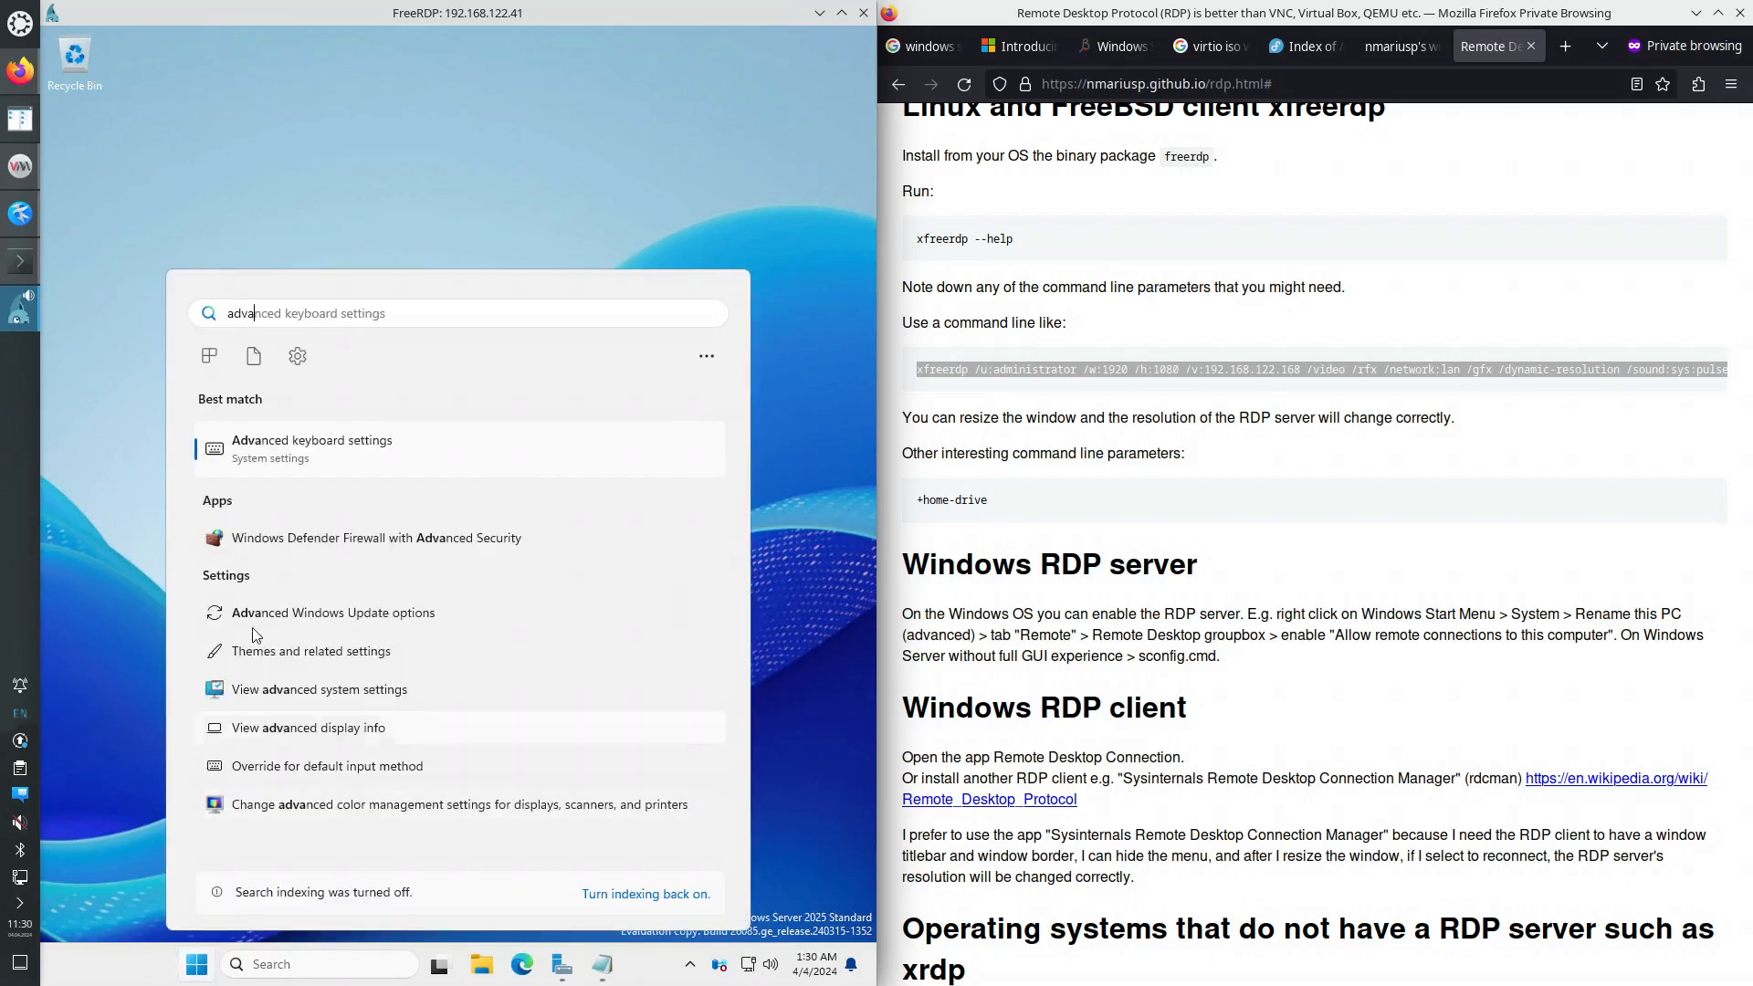
pyautogui.click(334, 537)
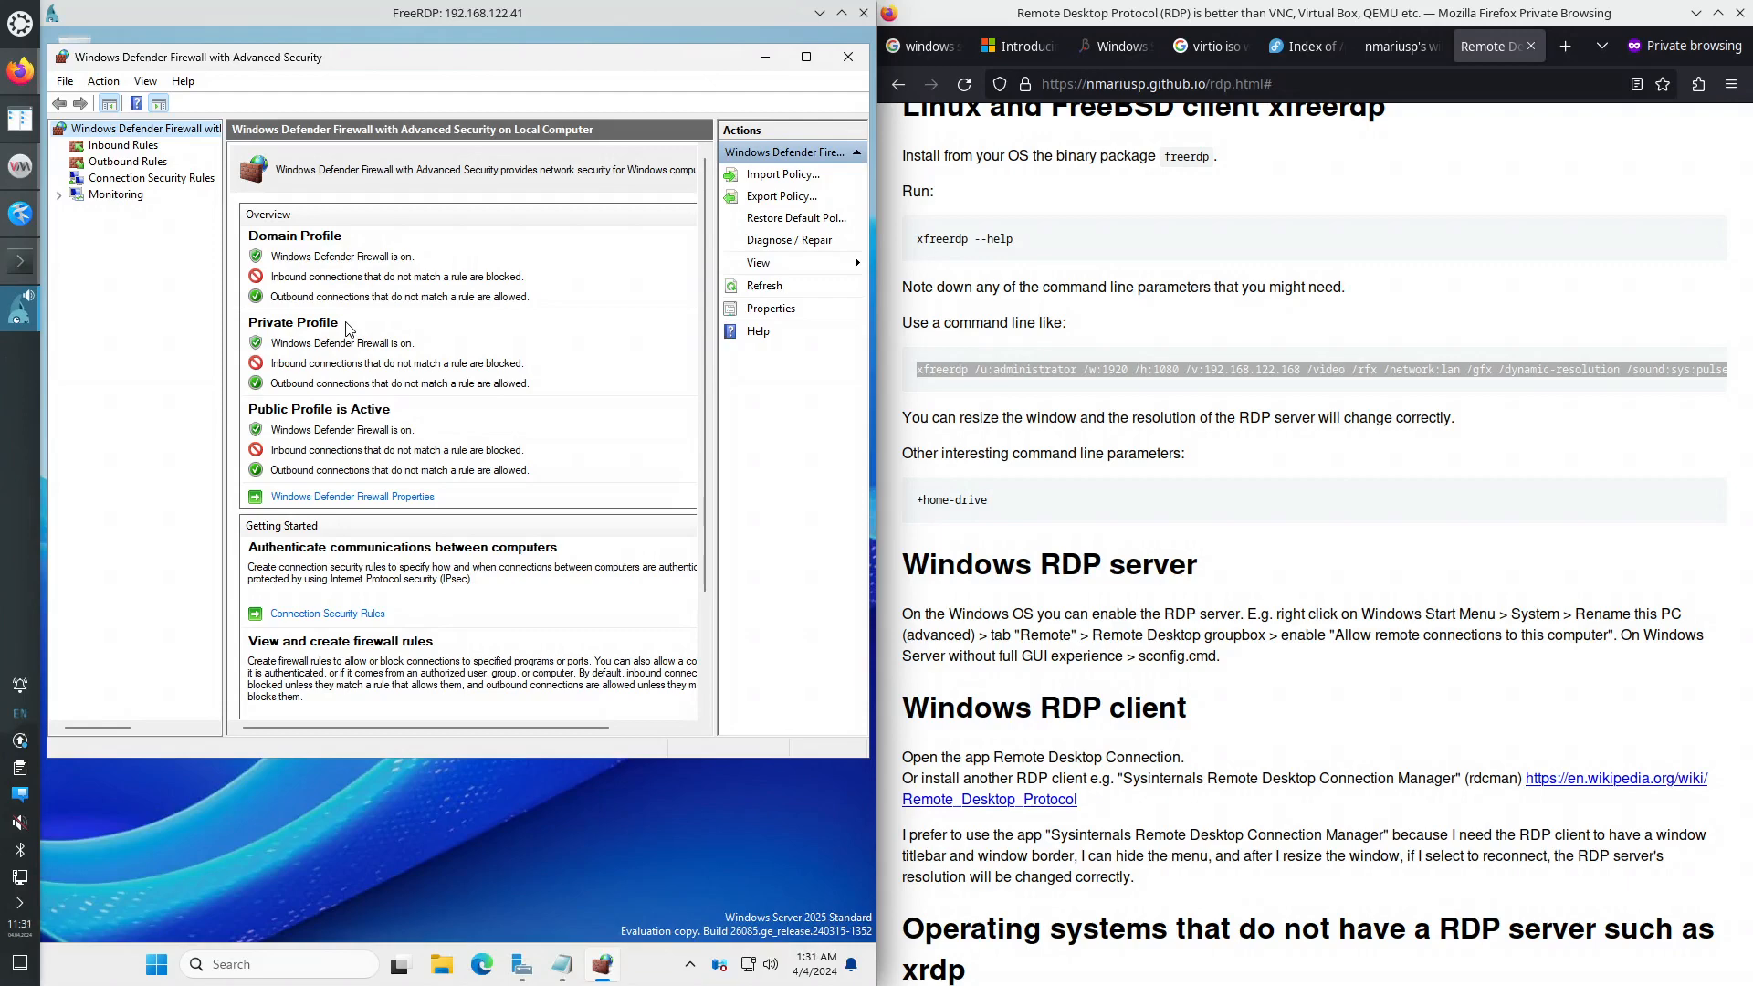
# - In Firewall Properties, set Firewall state to Off on the Domain, Private and Public profiles, then apply
pyautogui.click(356, 497)
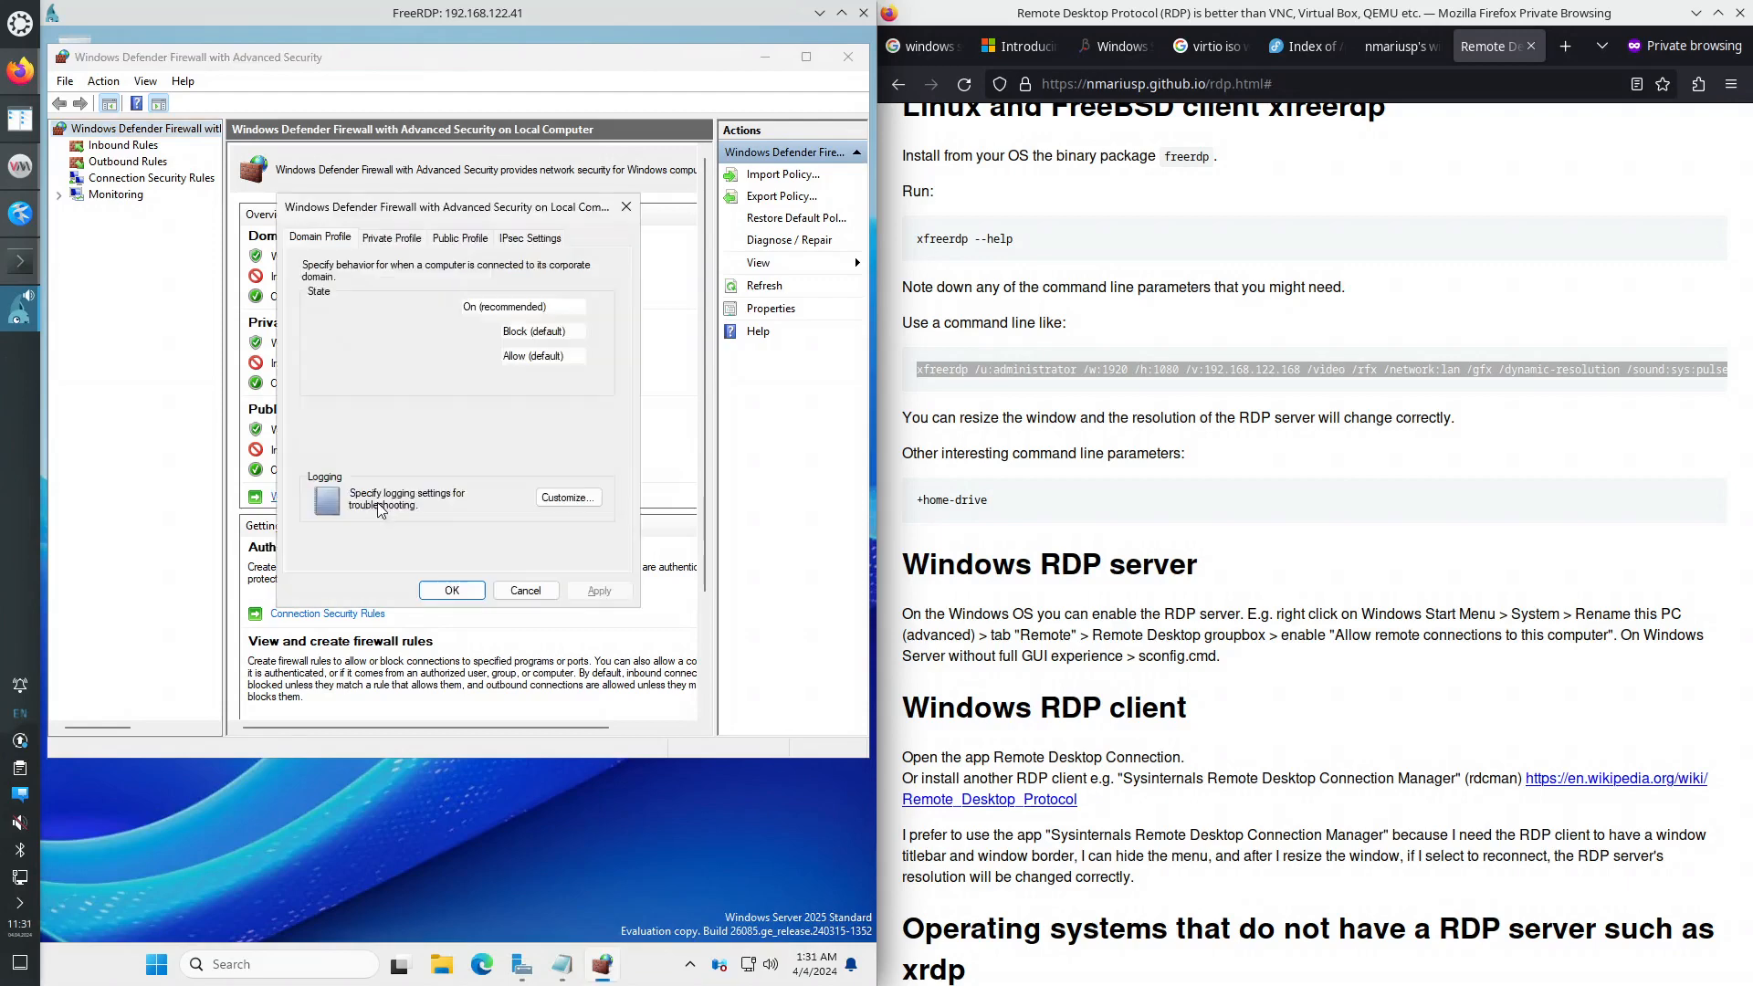
pyautogui.click(511, 307)
pyautogui.click(484, 331)
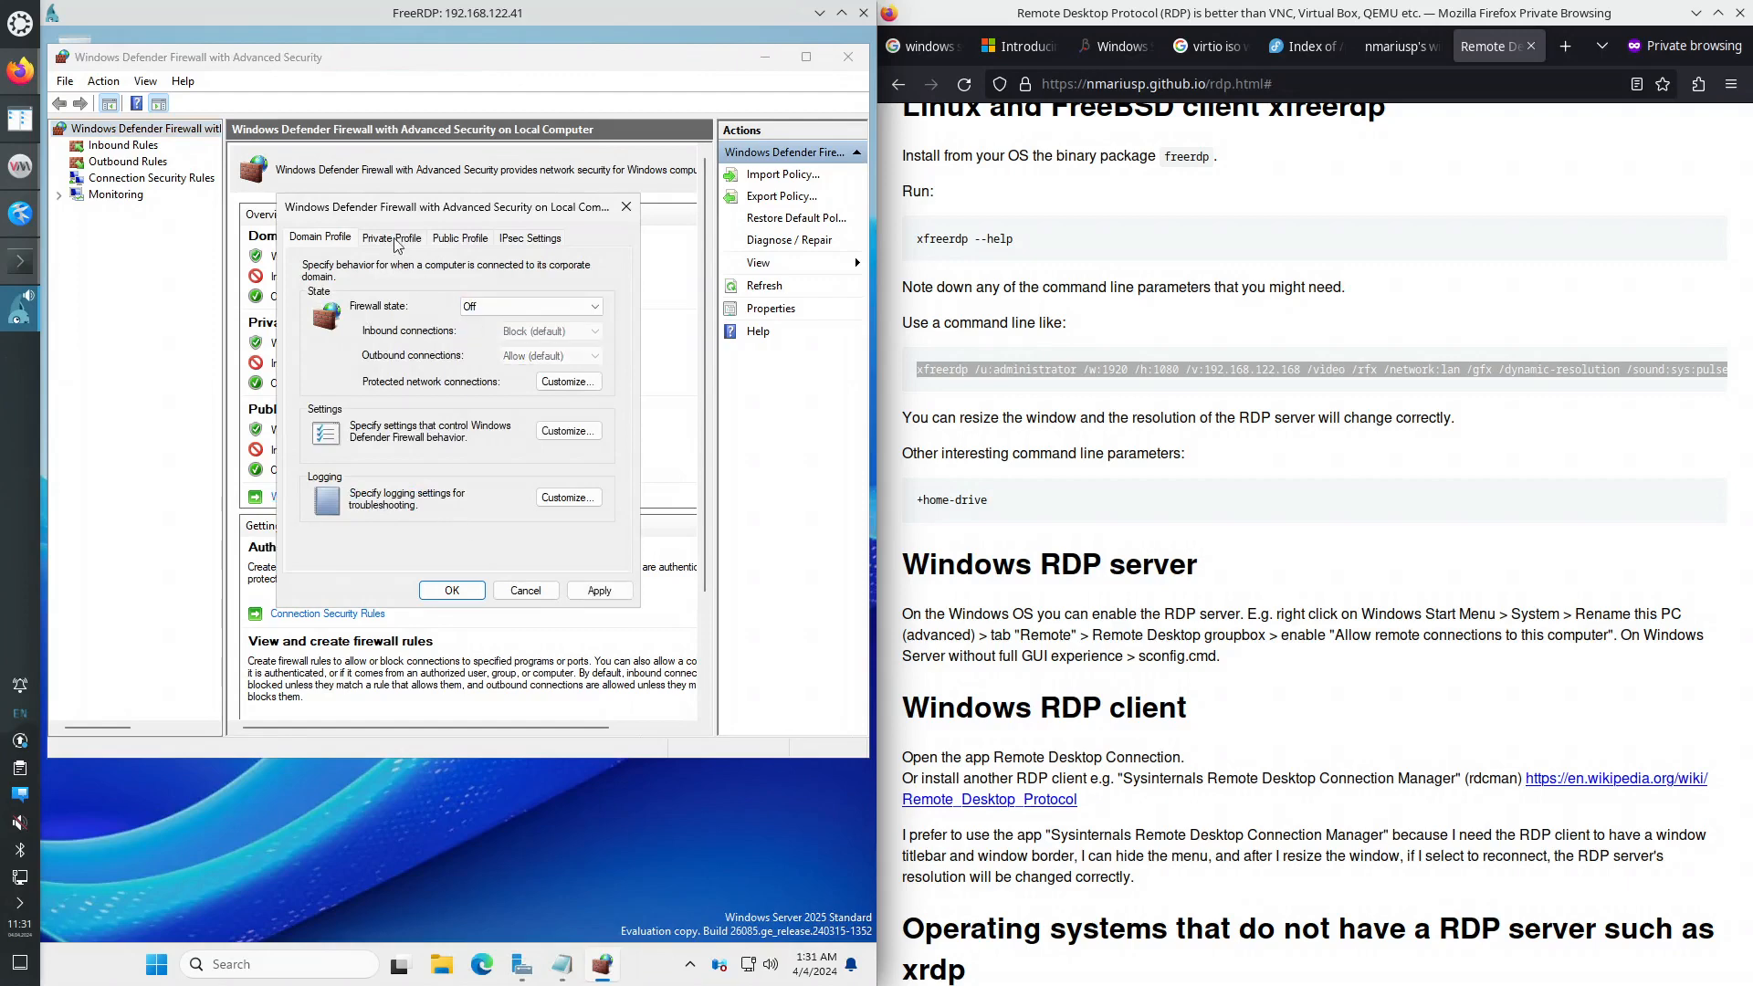
pyautogui.click(395, 245)
pyautogui.click(497, 308)
pyautogui.click(486, 335)
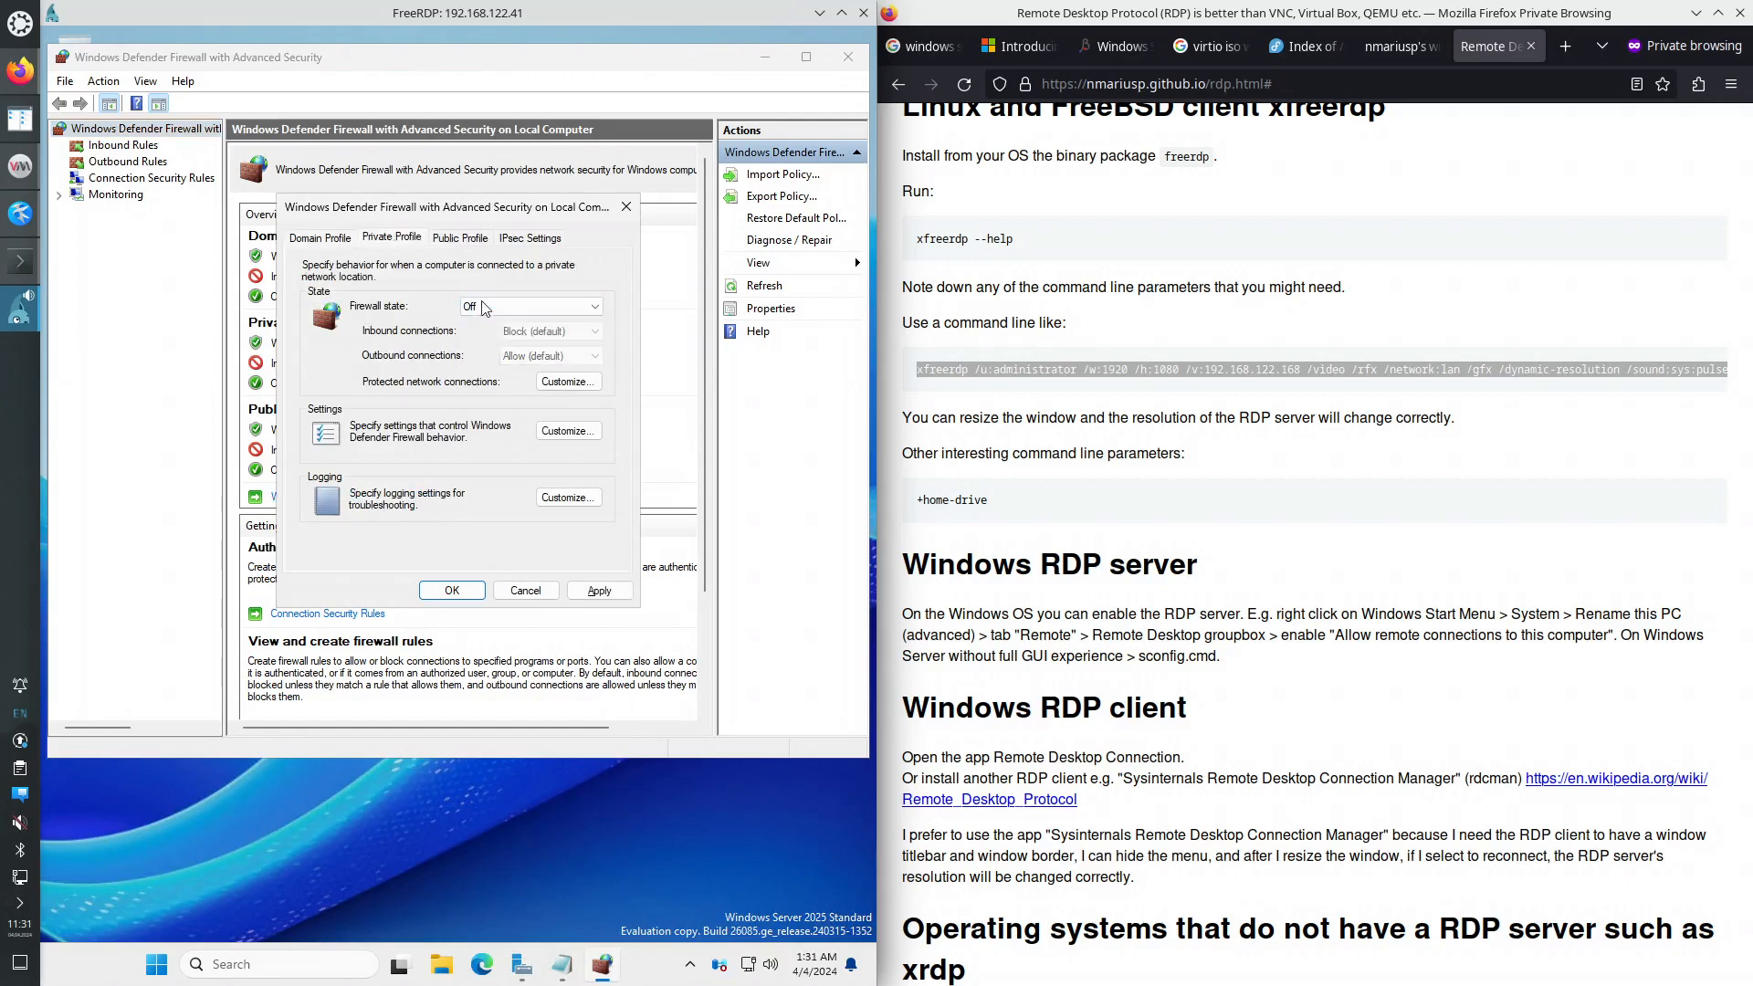
pyautogui.click(459, 245)
pyautogui.click(473, 334)
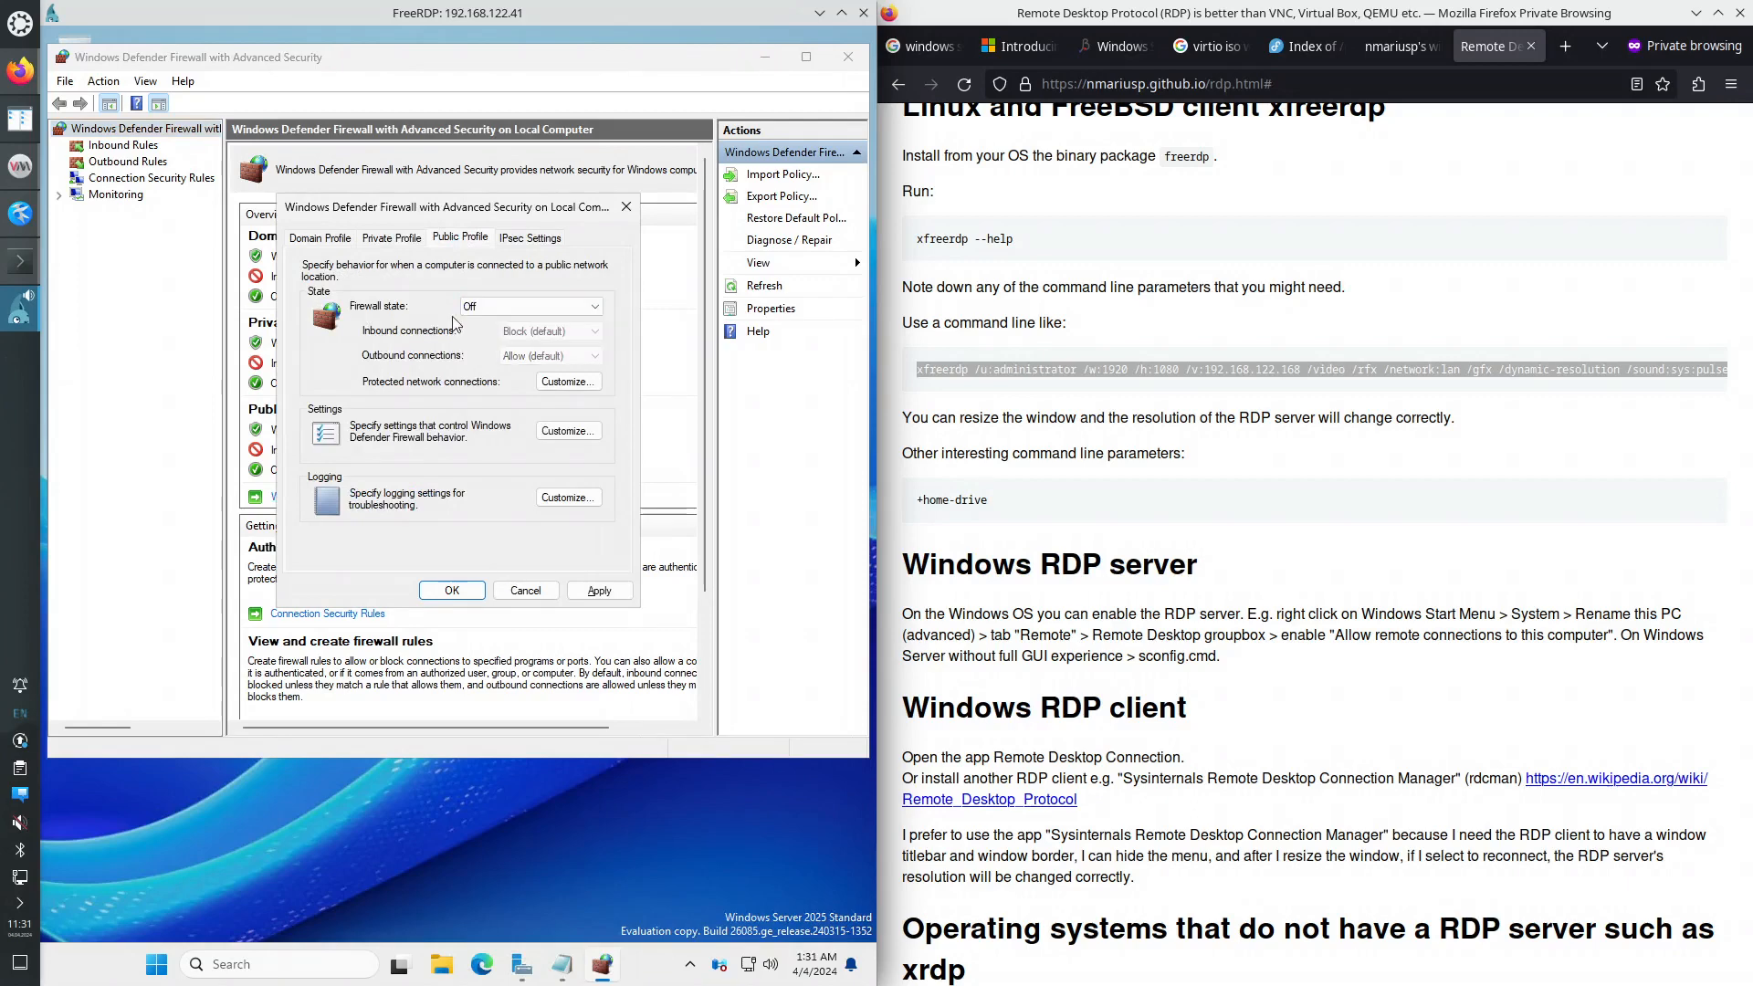
pyautogui.click(319, 237)
pyautogui.click(603, 589)
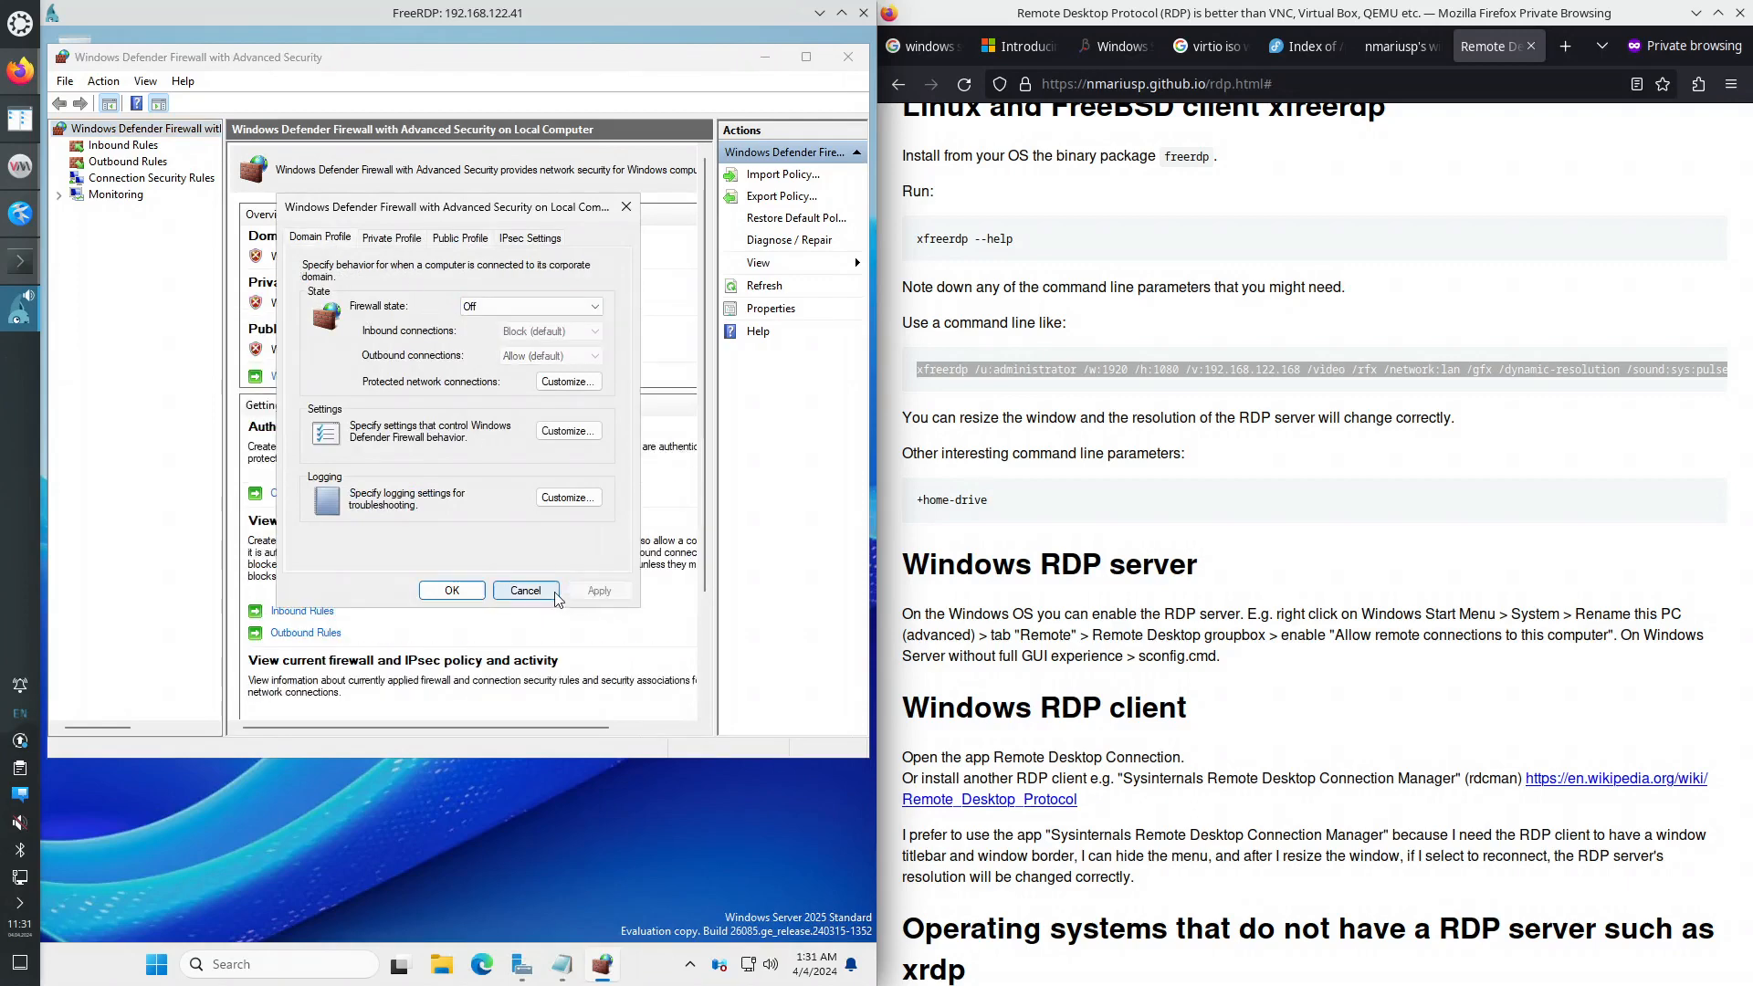
pyautogui.click(452, 589)
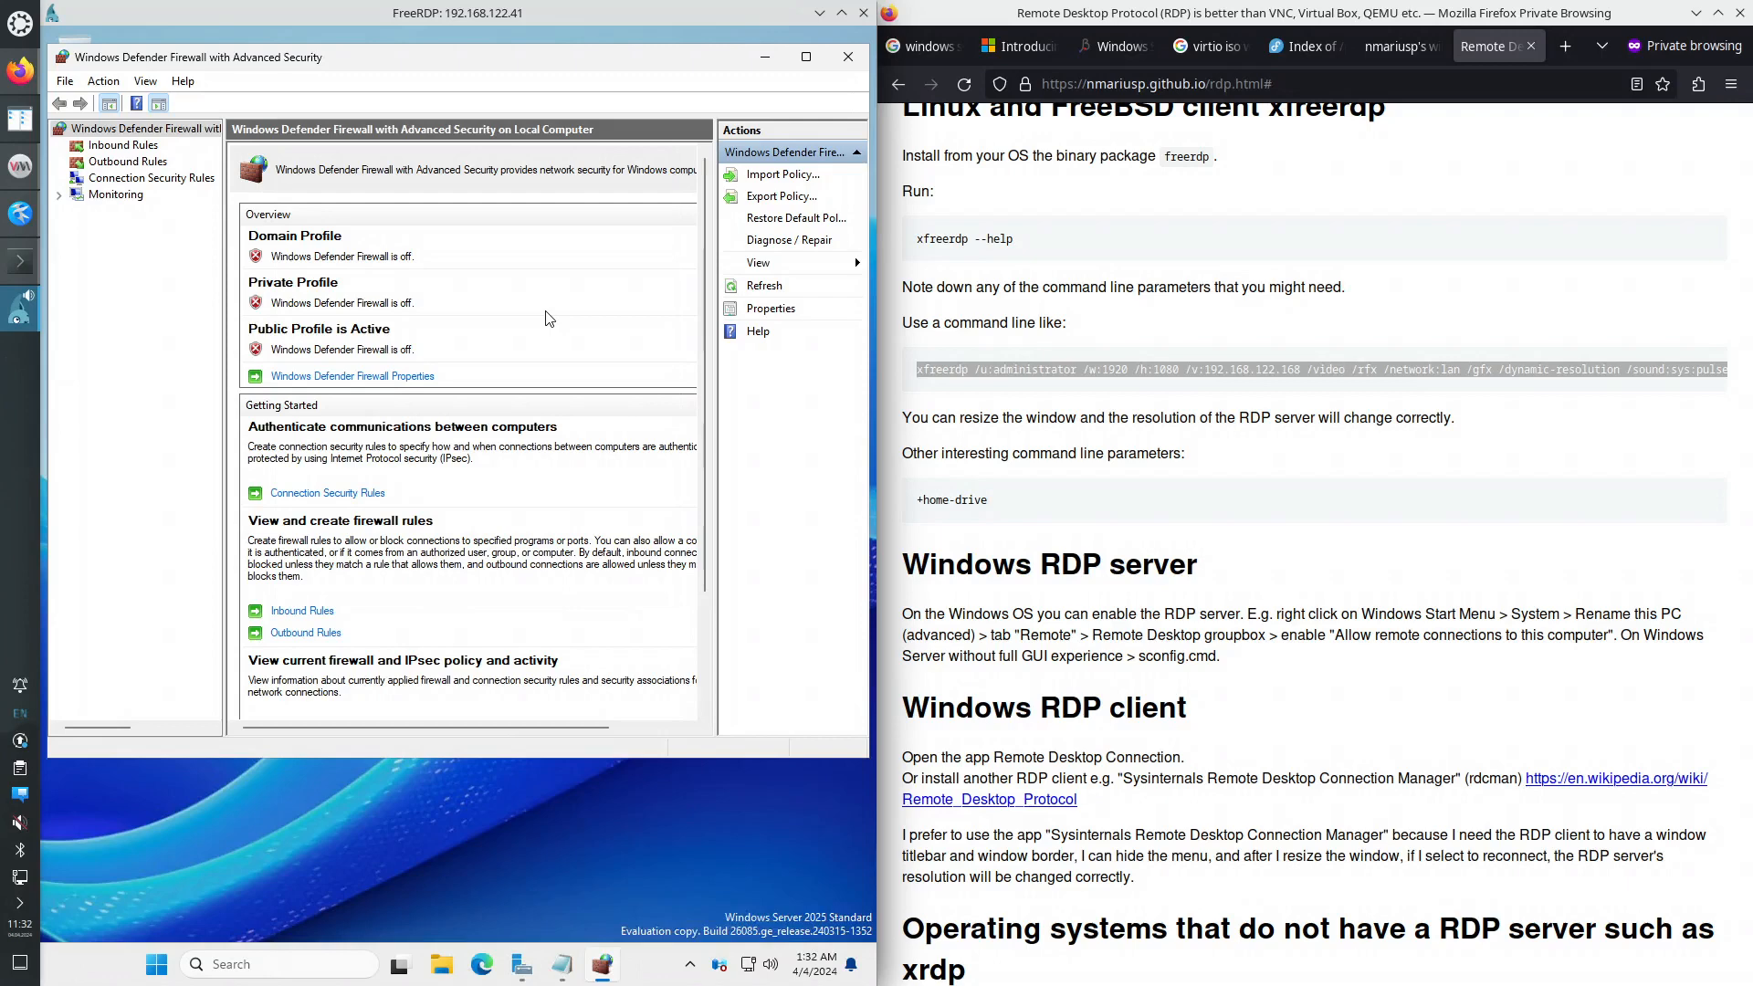
# - Close the firewall console and open Local Security Policy by searching 'loca'
pyautogui.click(848, 57)
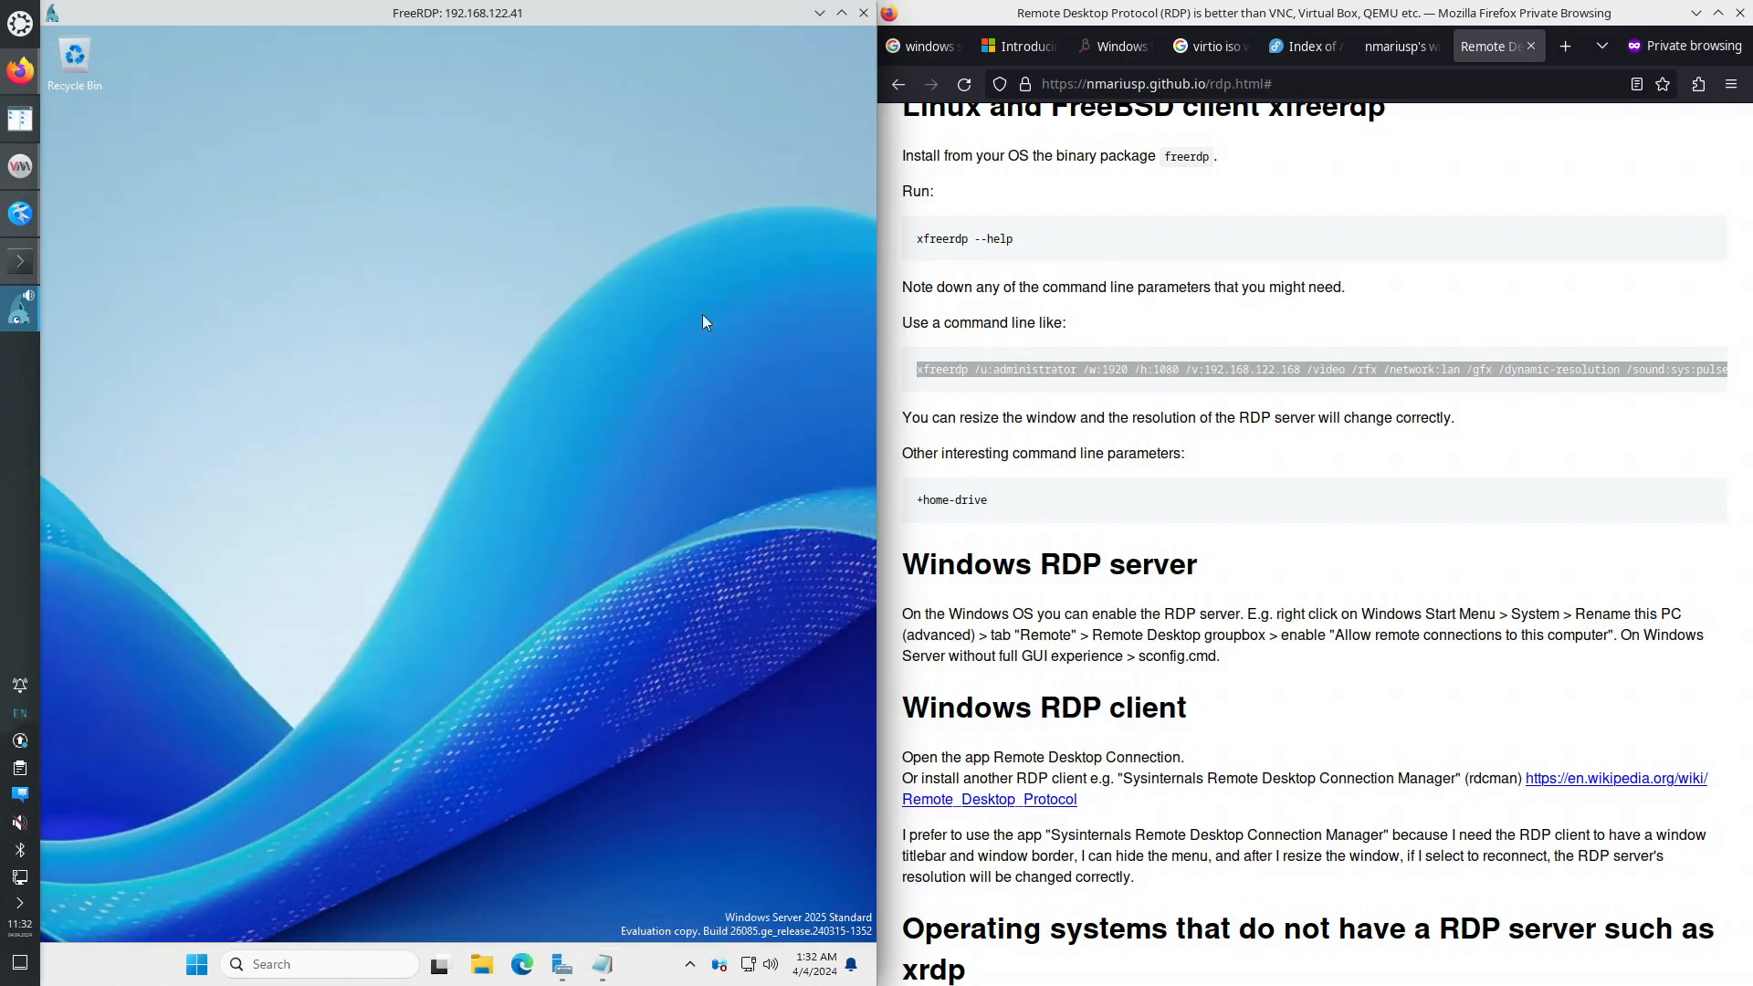
pyautogui.rightClick(200, 970)
pyautogui.click(199, 975)
pyautogui.click(199, 973)
pyautogui.write('loca')
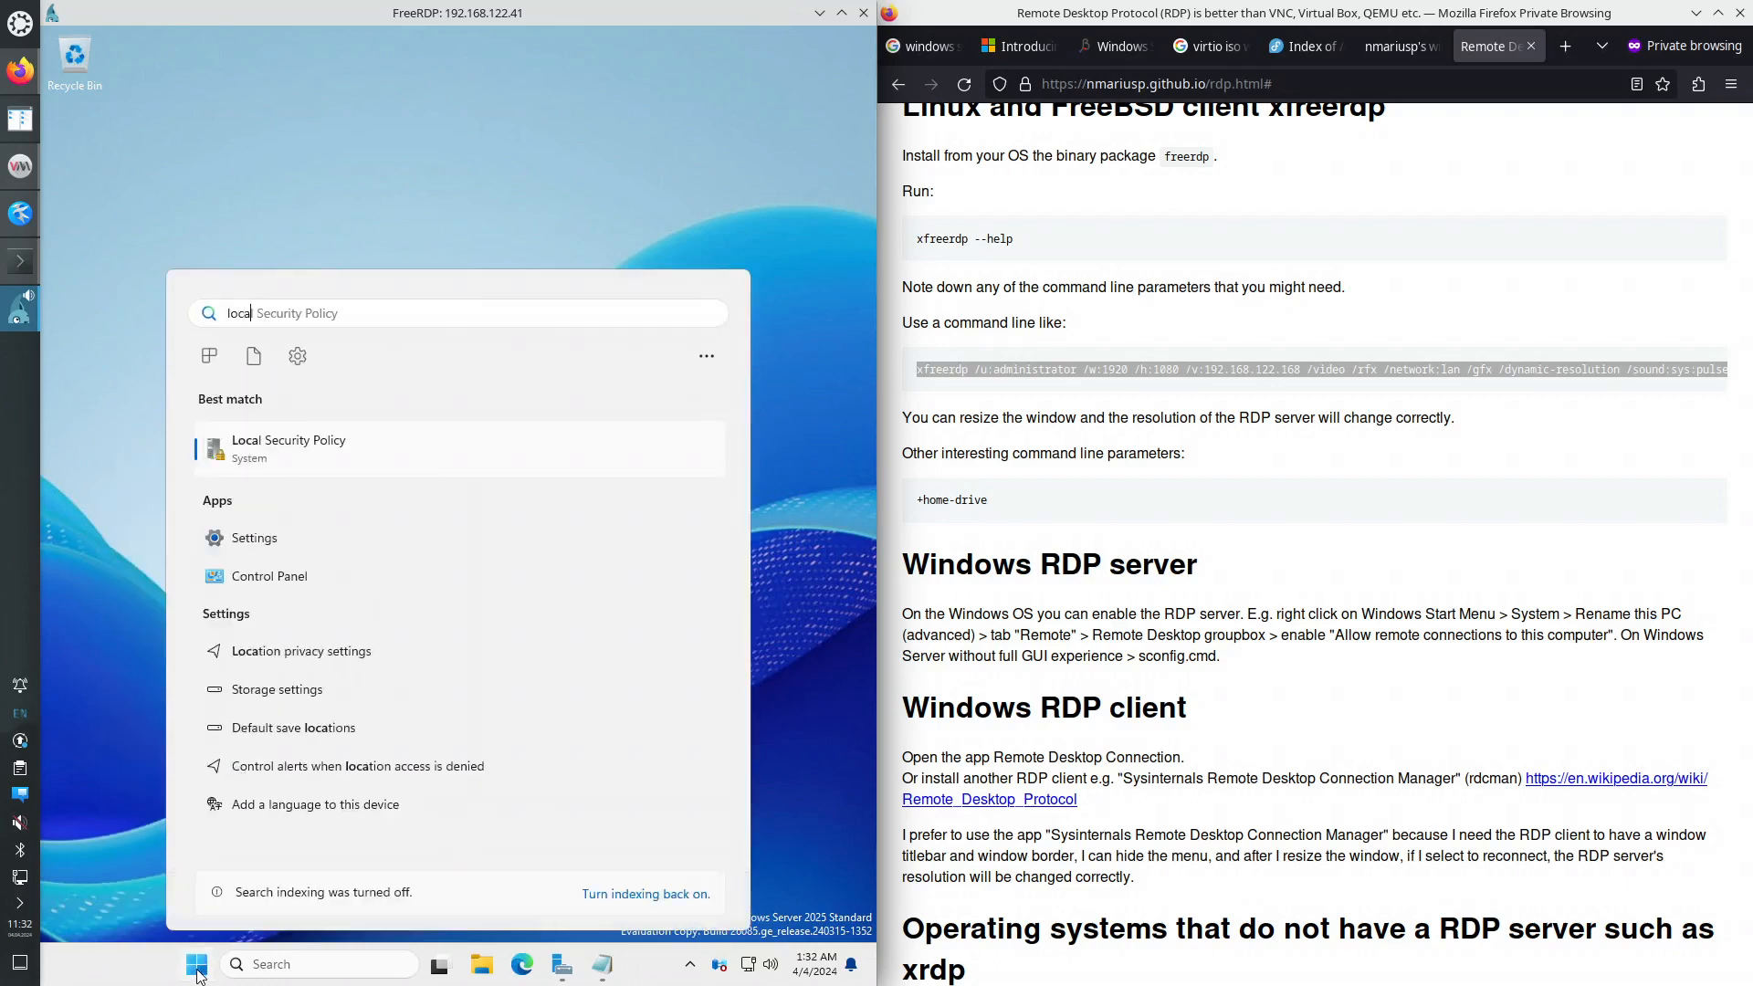
pyautogui.press('Return')
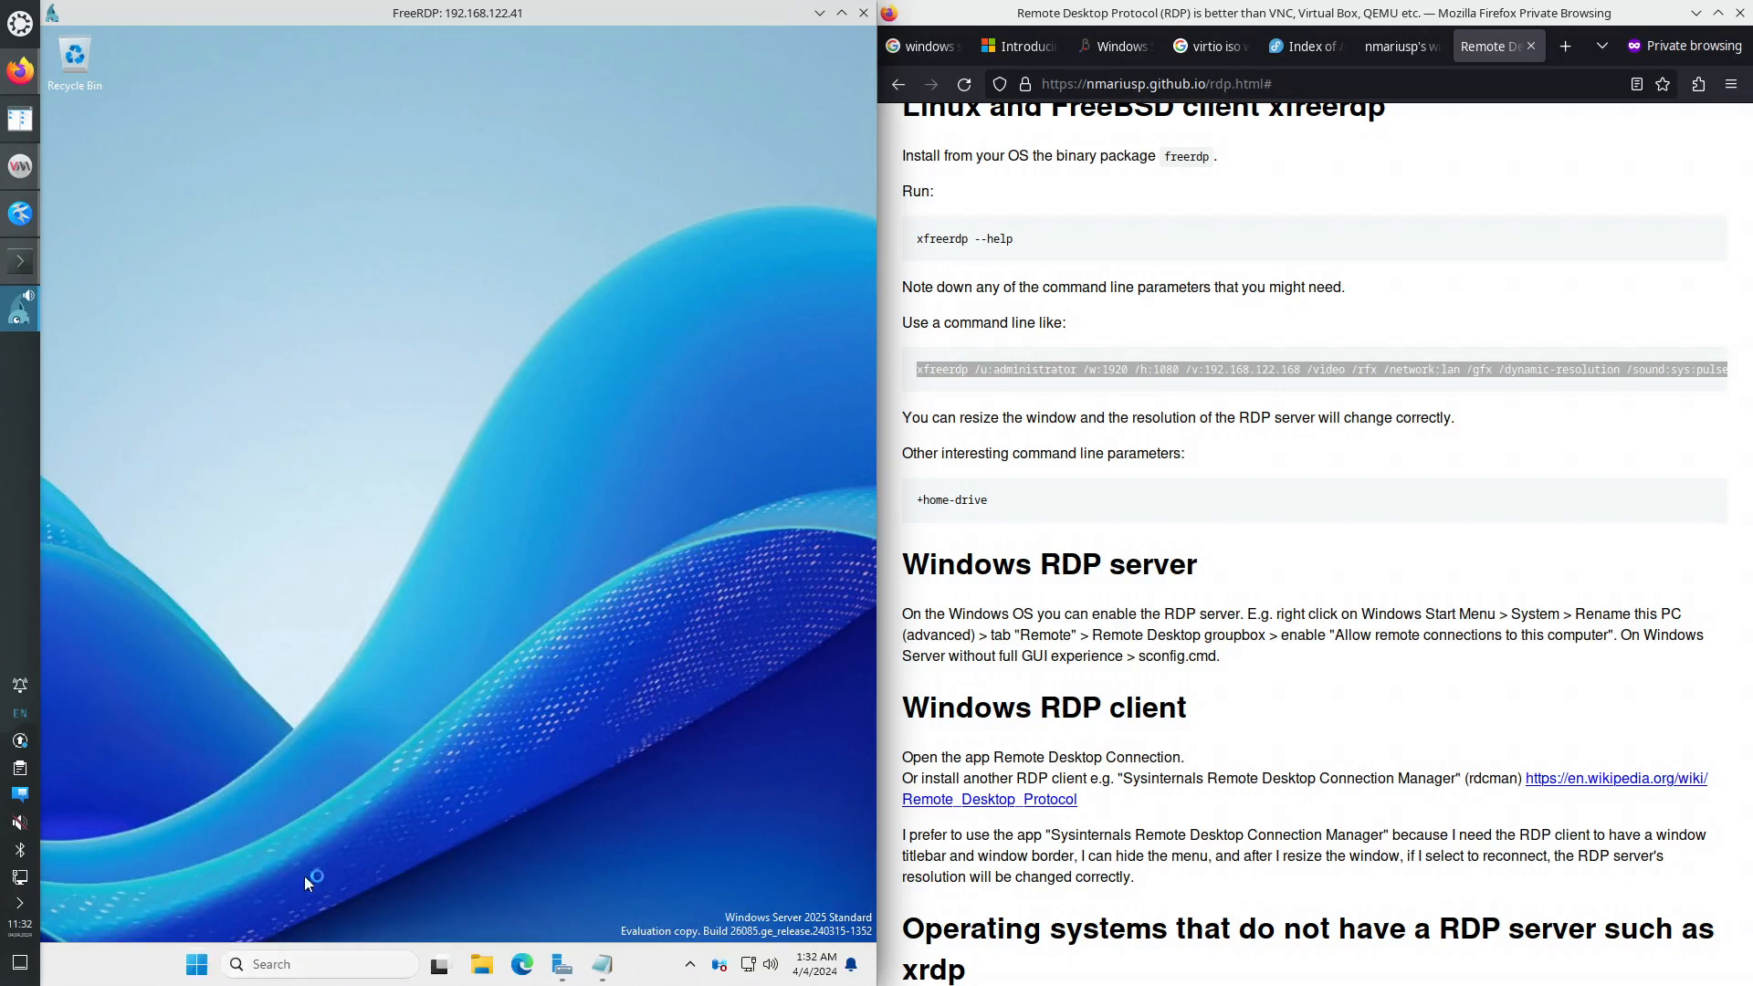
# - Search 'grou' and launch Edit group policy
pyautogui.click(197, 964)
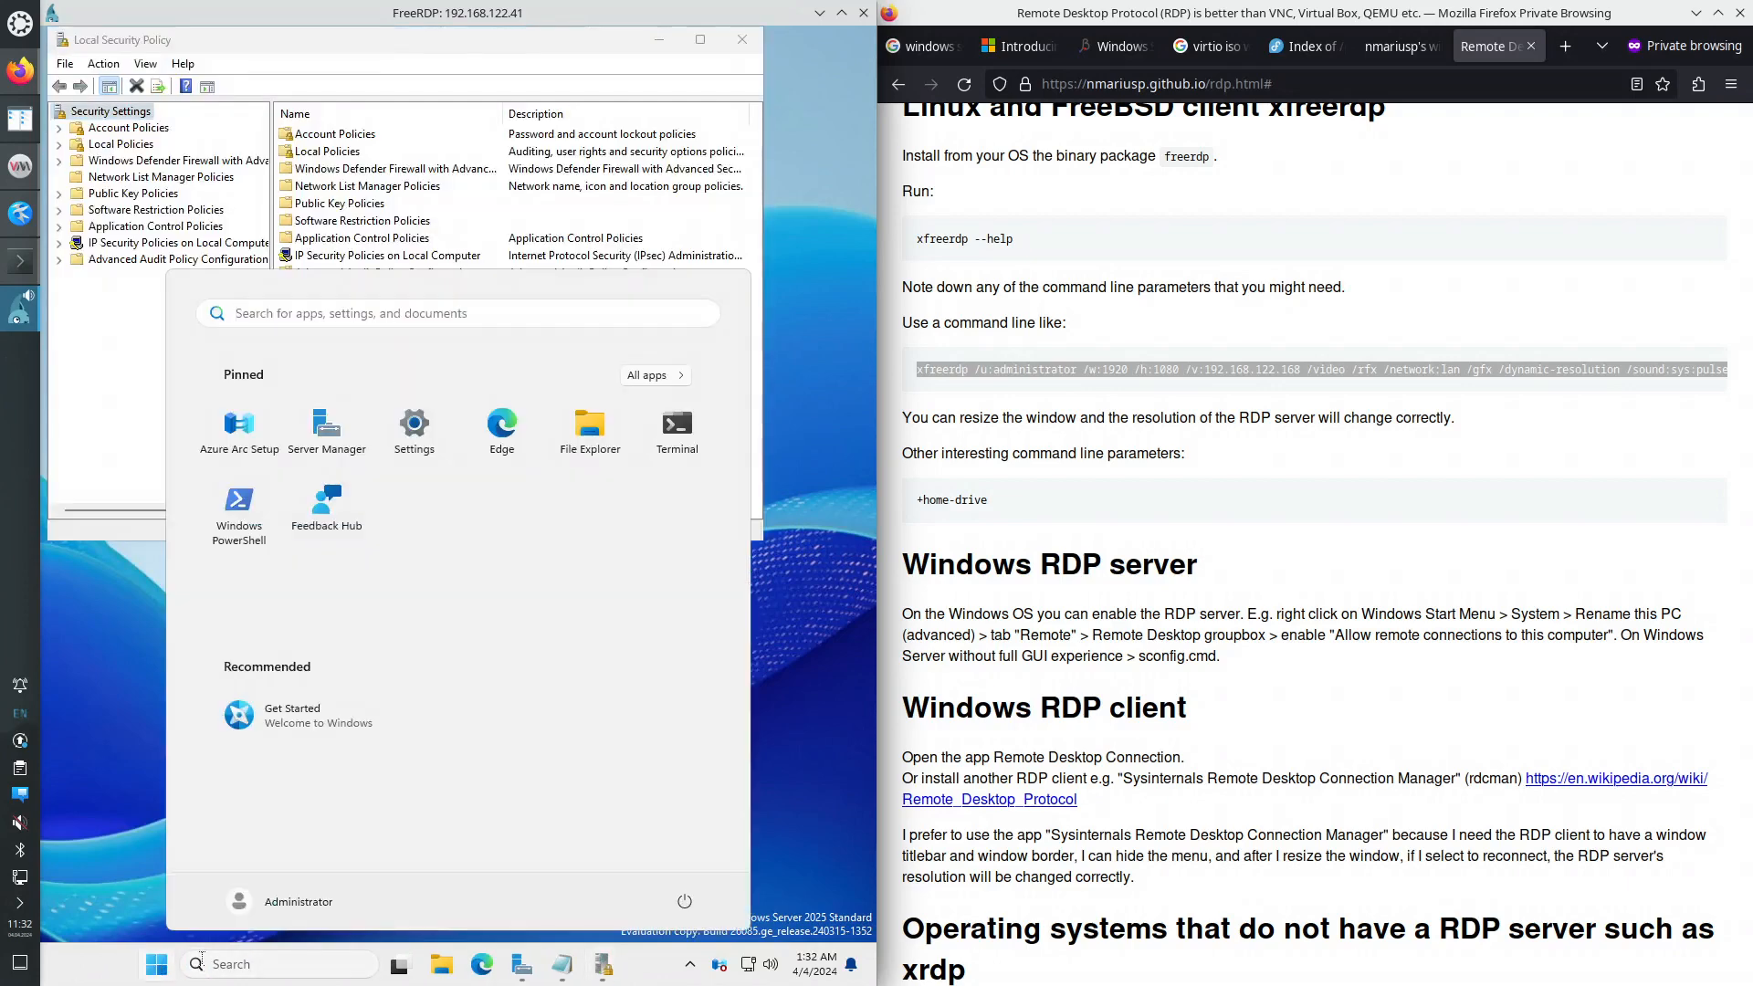
pyautogui.click(158, 968)
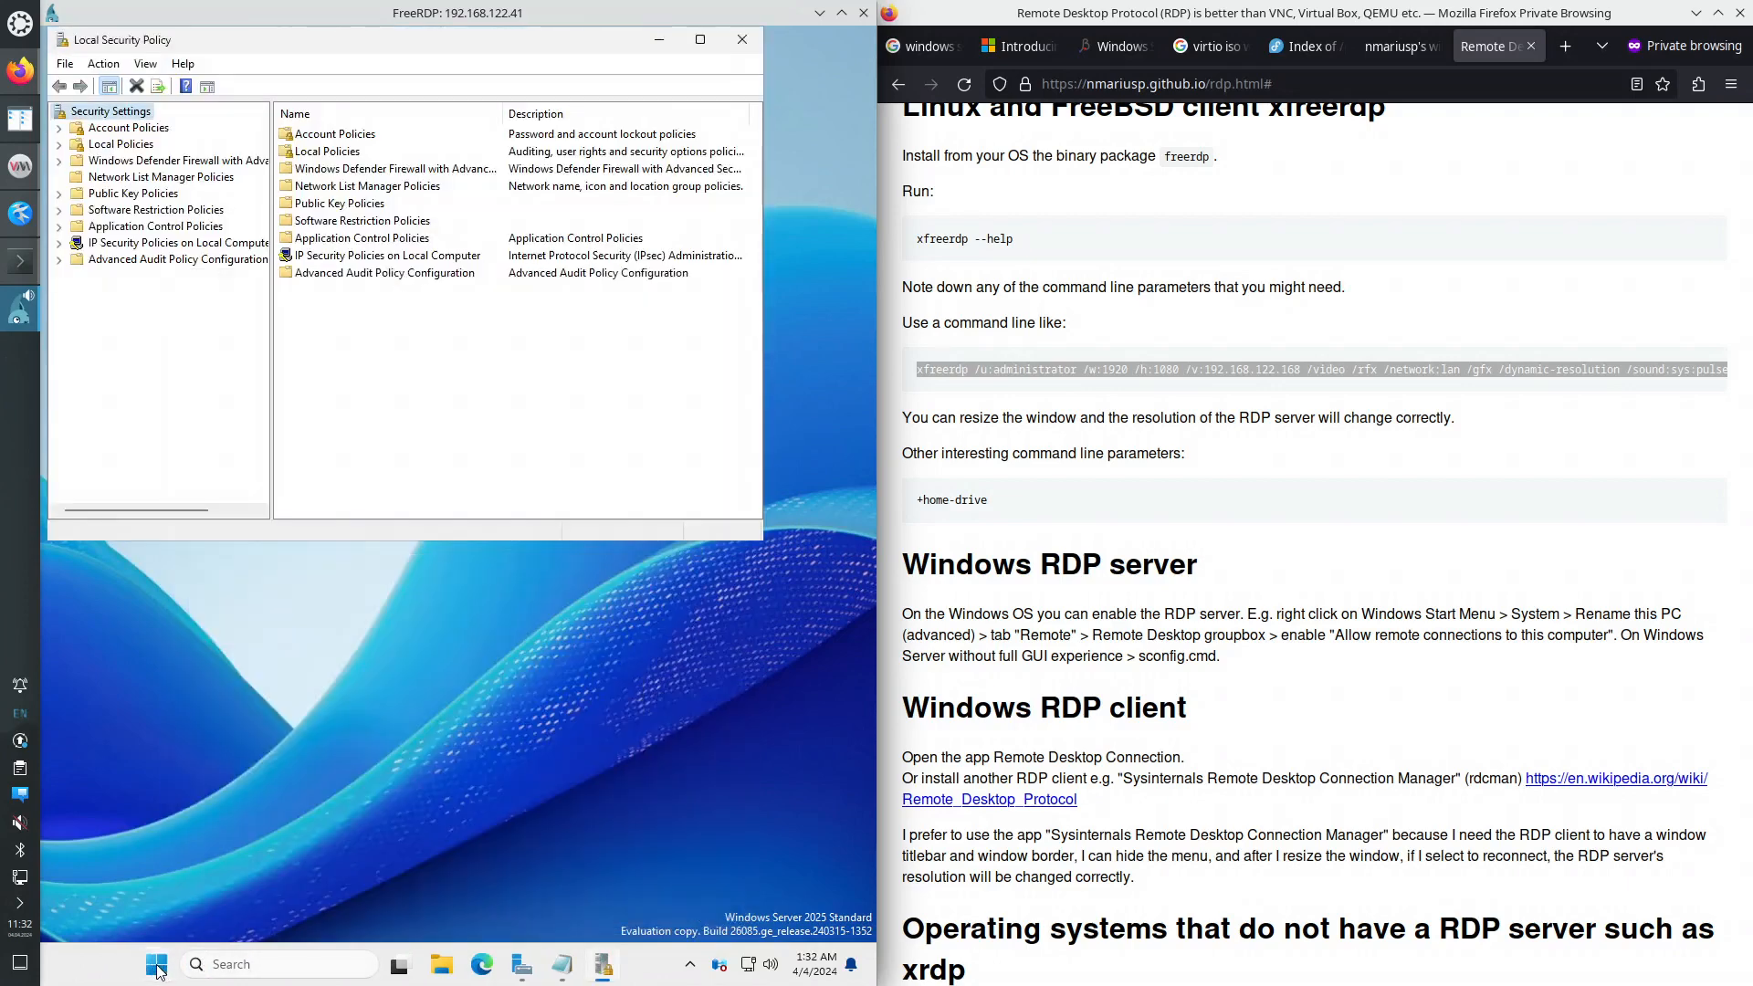
pyautogui.click(158, 968)
pyautogui.write('grou')
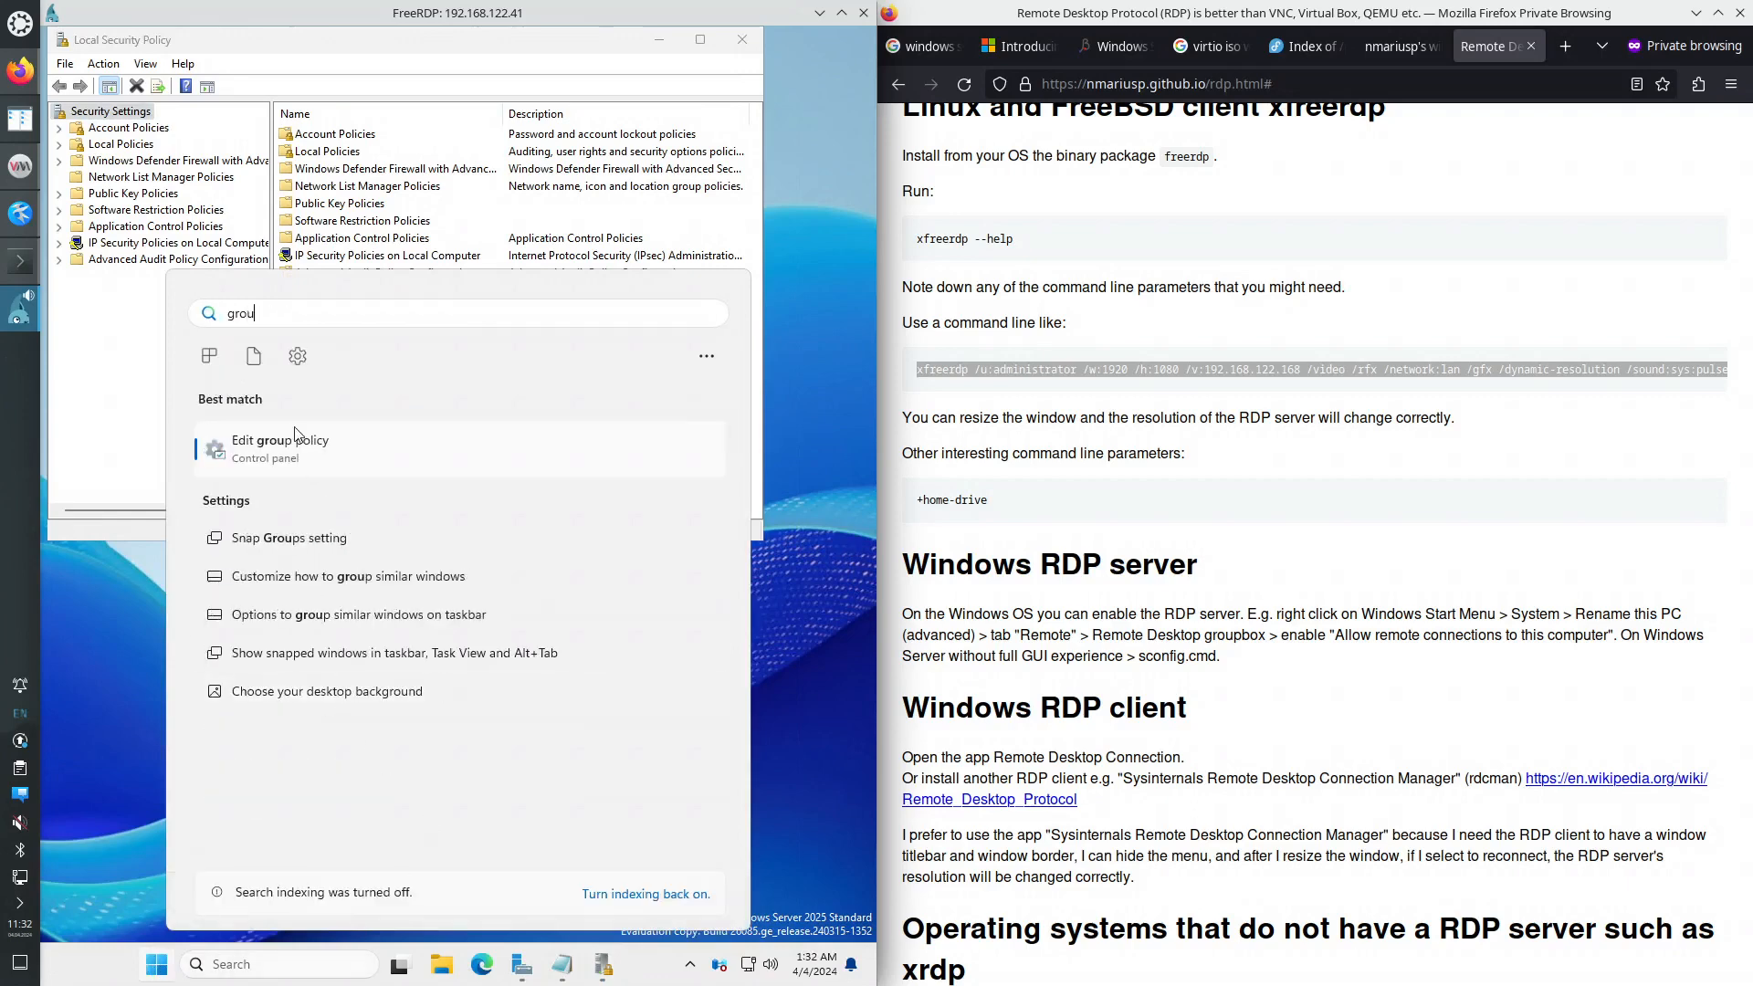
pyautogui.click(292, 449)
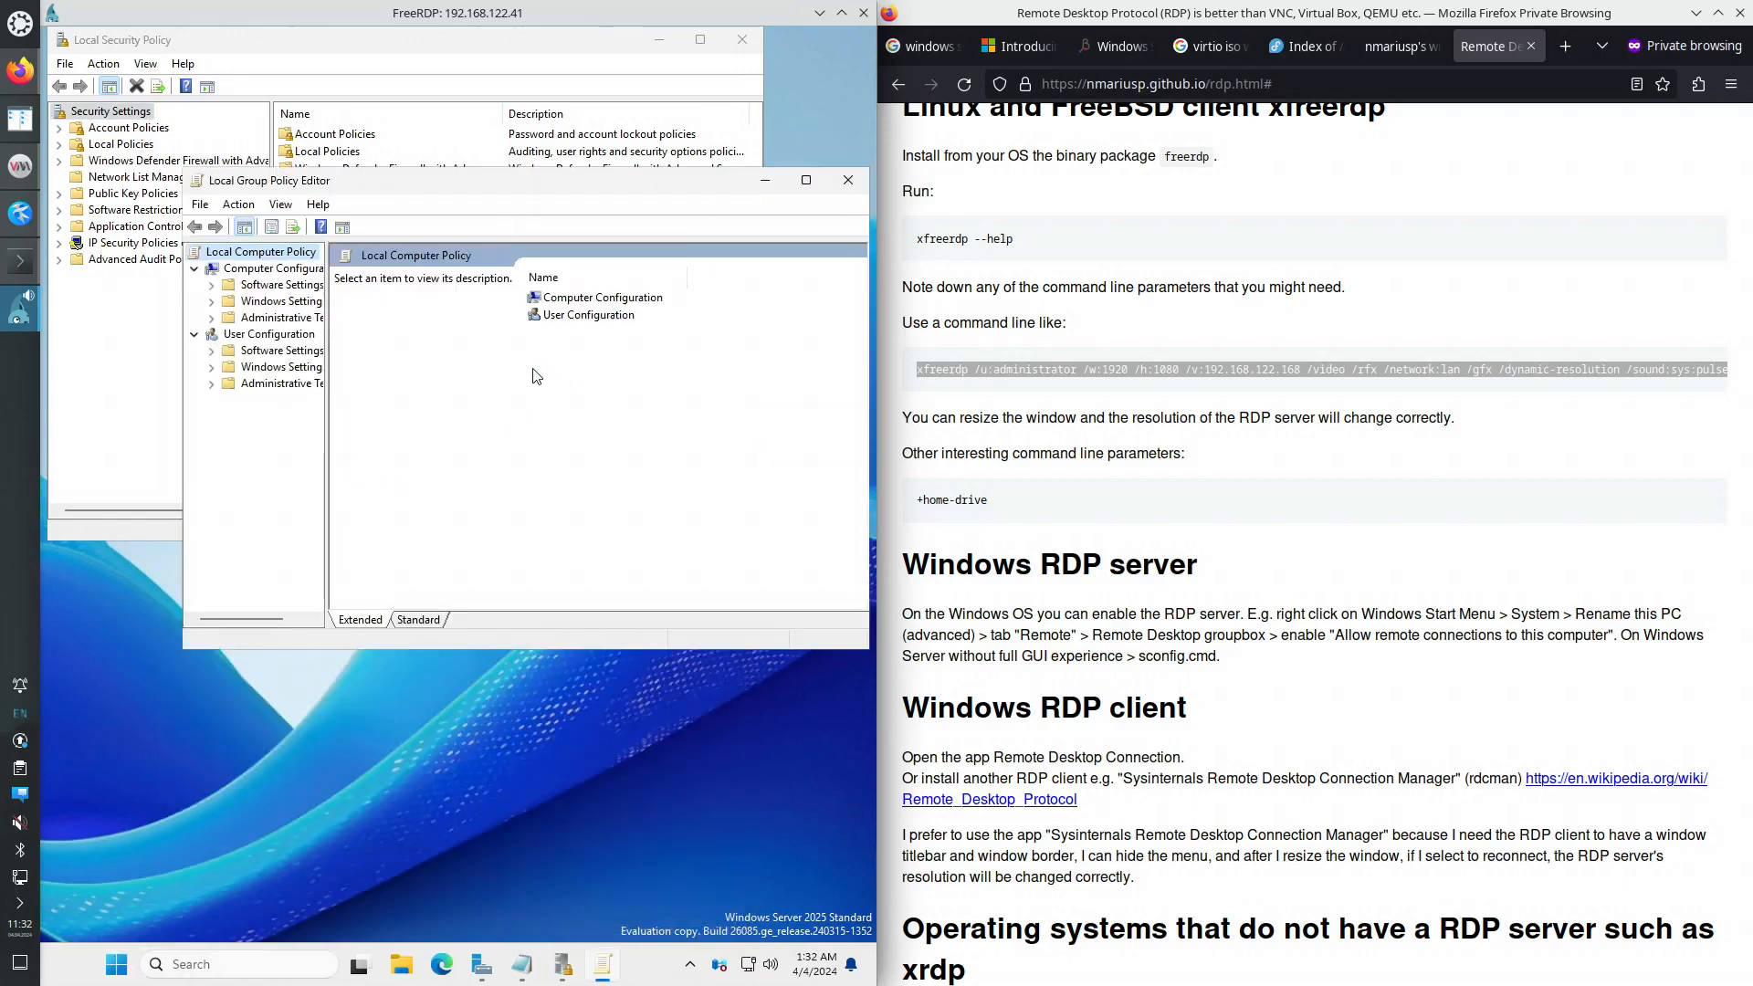
# - Close Local Security Policy, widen the editor and its tree, and expand Administrative Templates > Windows Components
pyautogui.click(744, 39)
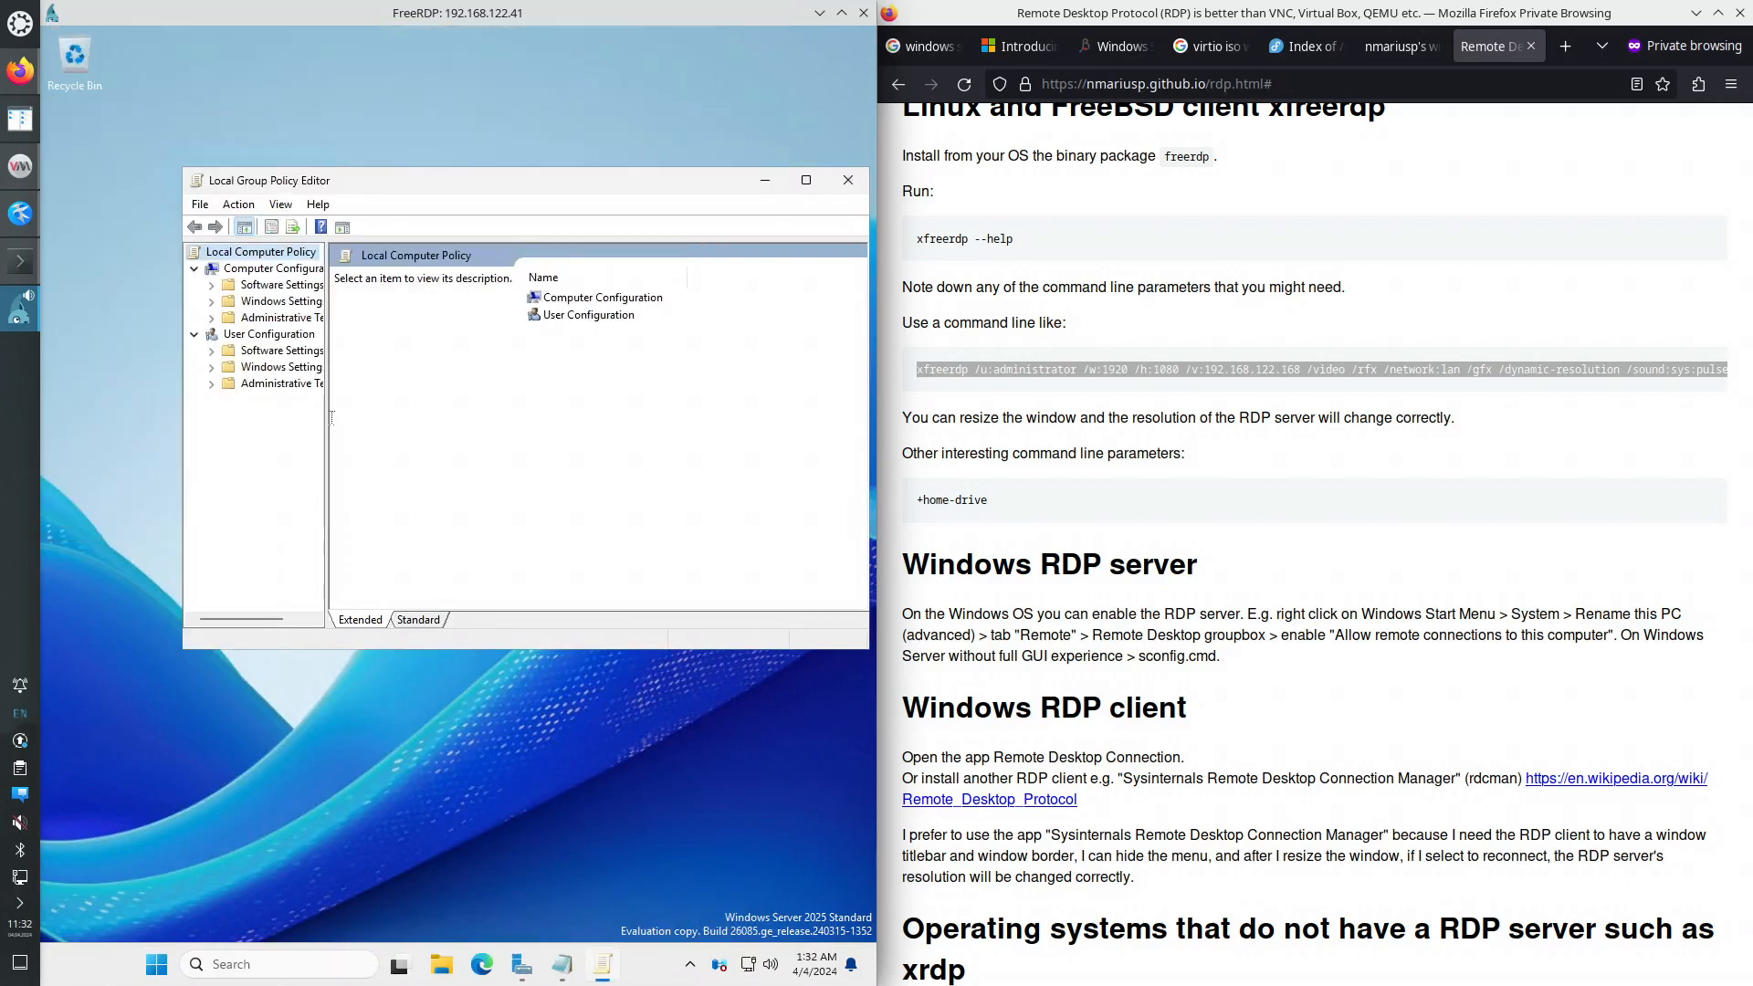
pyautogui.moveTo(183, 433); pyautogui.dragTo(43, 433)
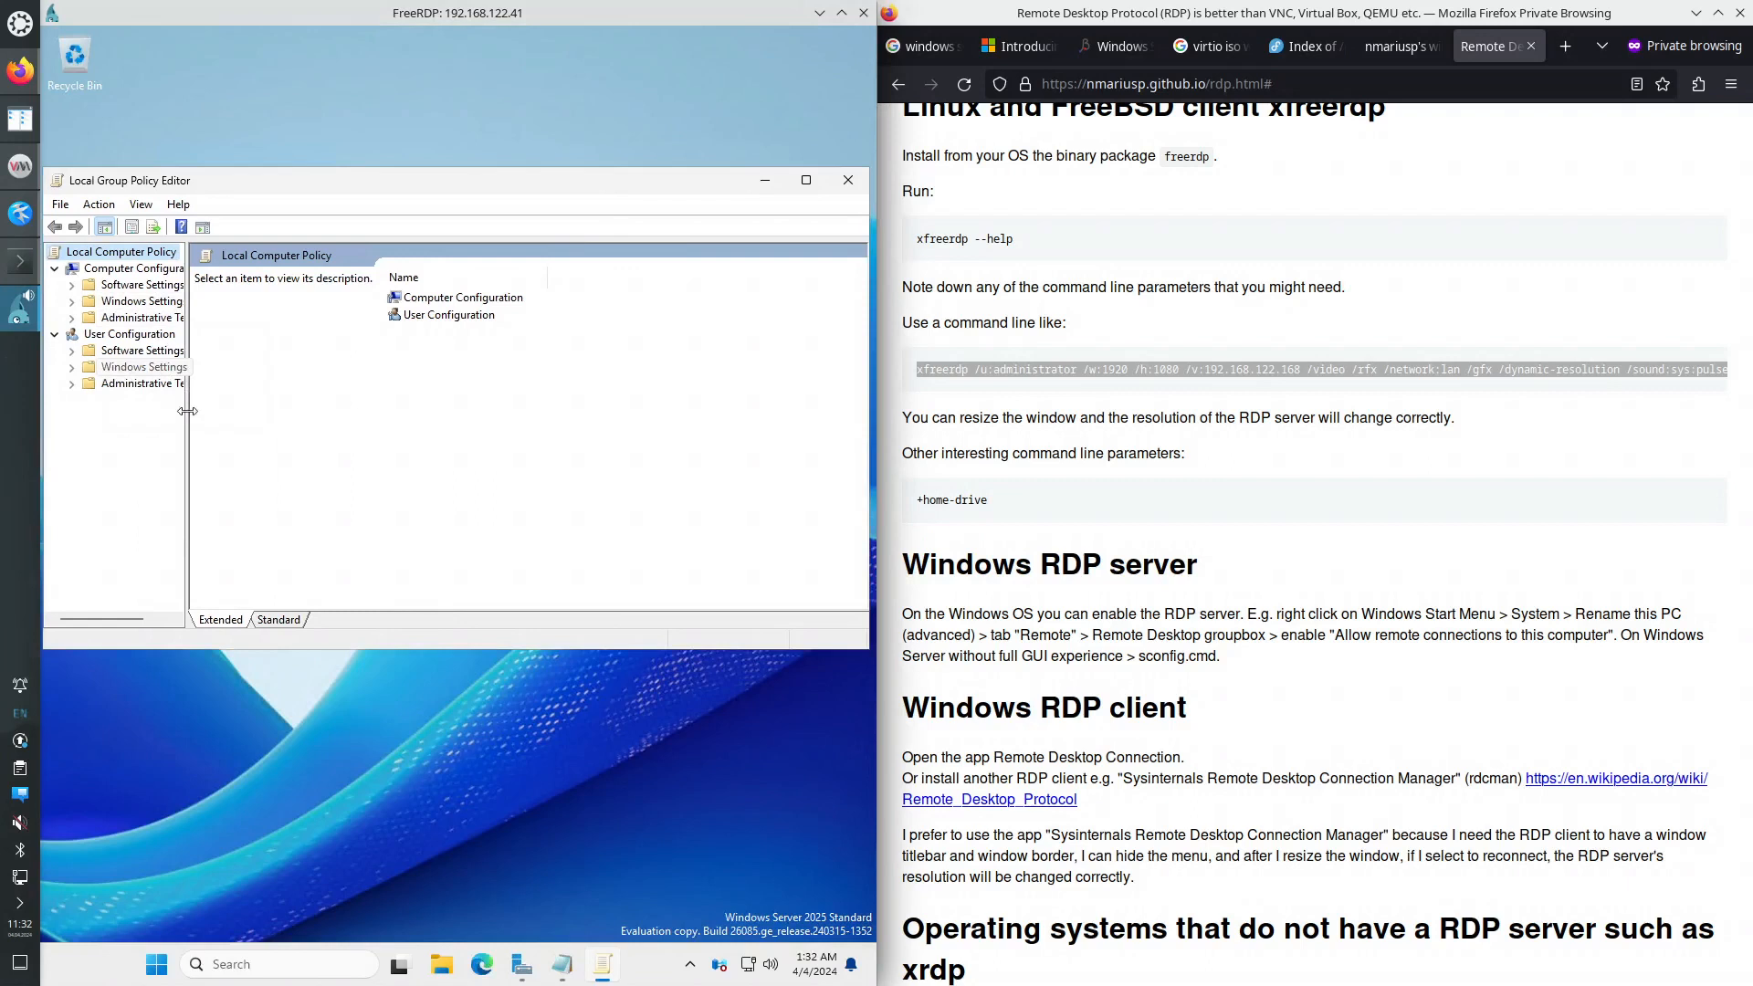
pyautogui.moveTo(187, 411); pyautogui.dragTo(328, 401)
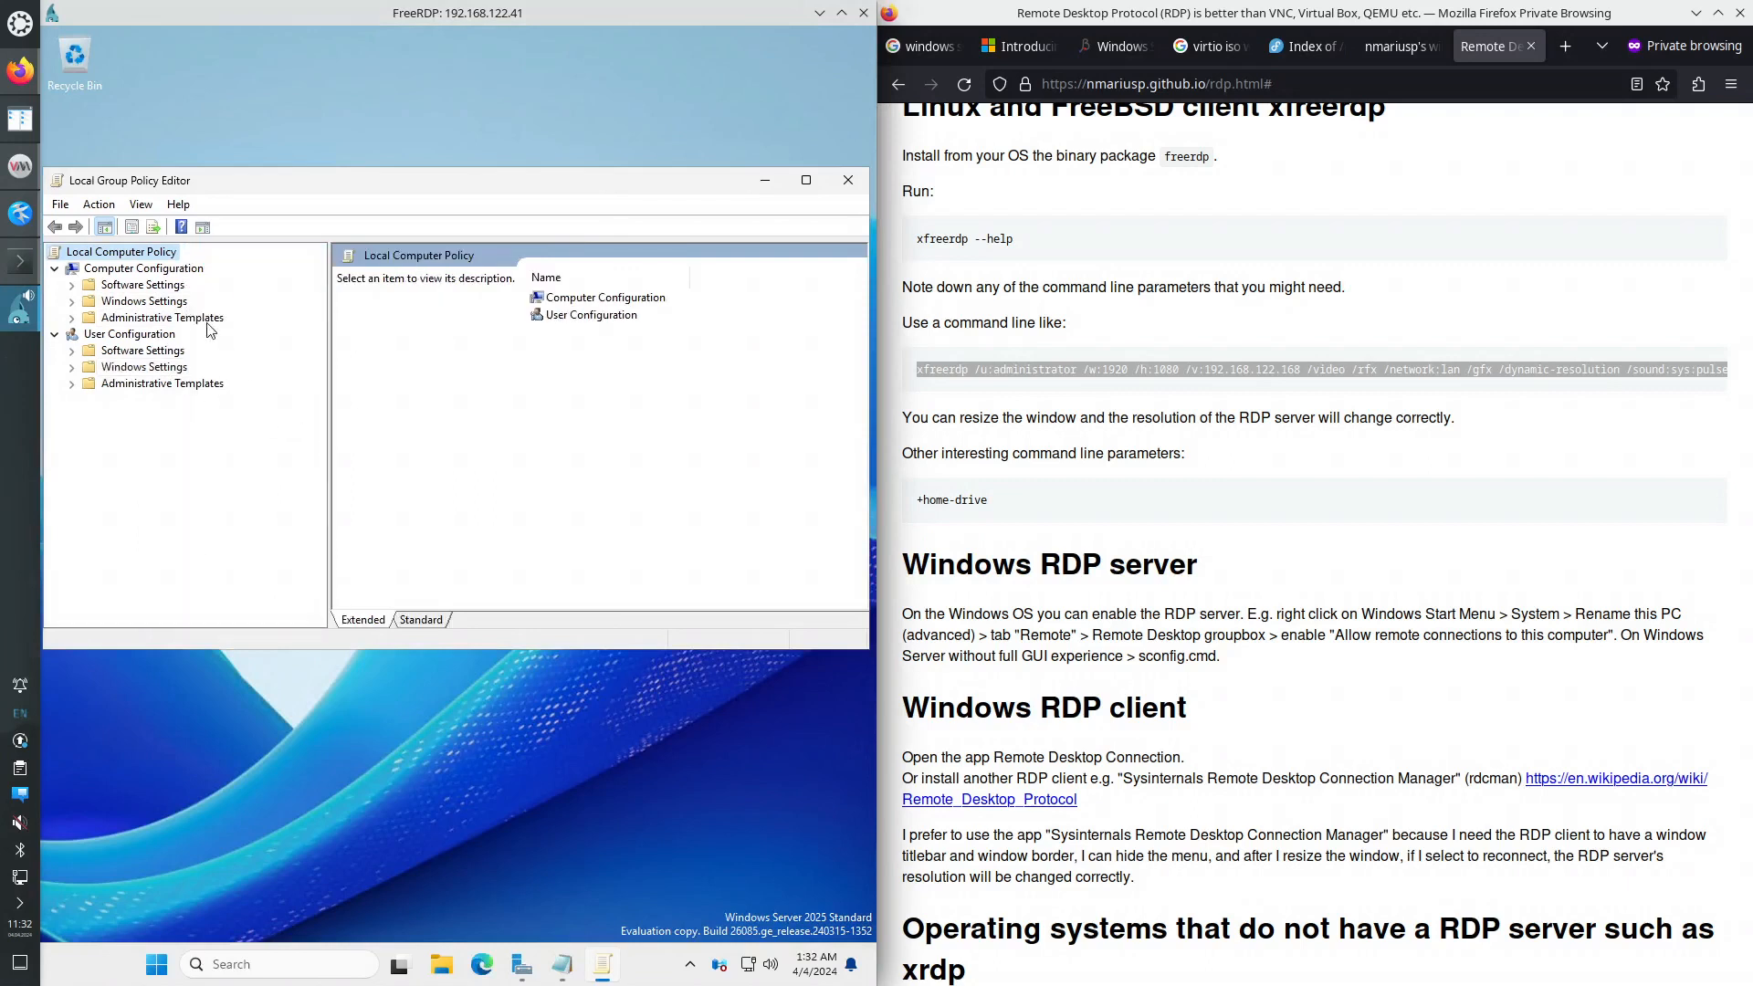
pyautogui.doubleClick(149, 320)
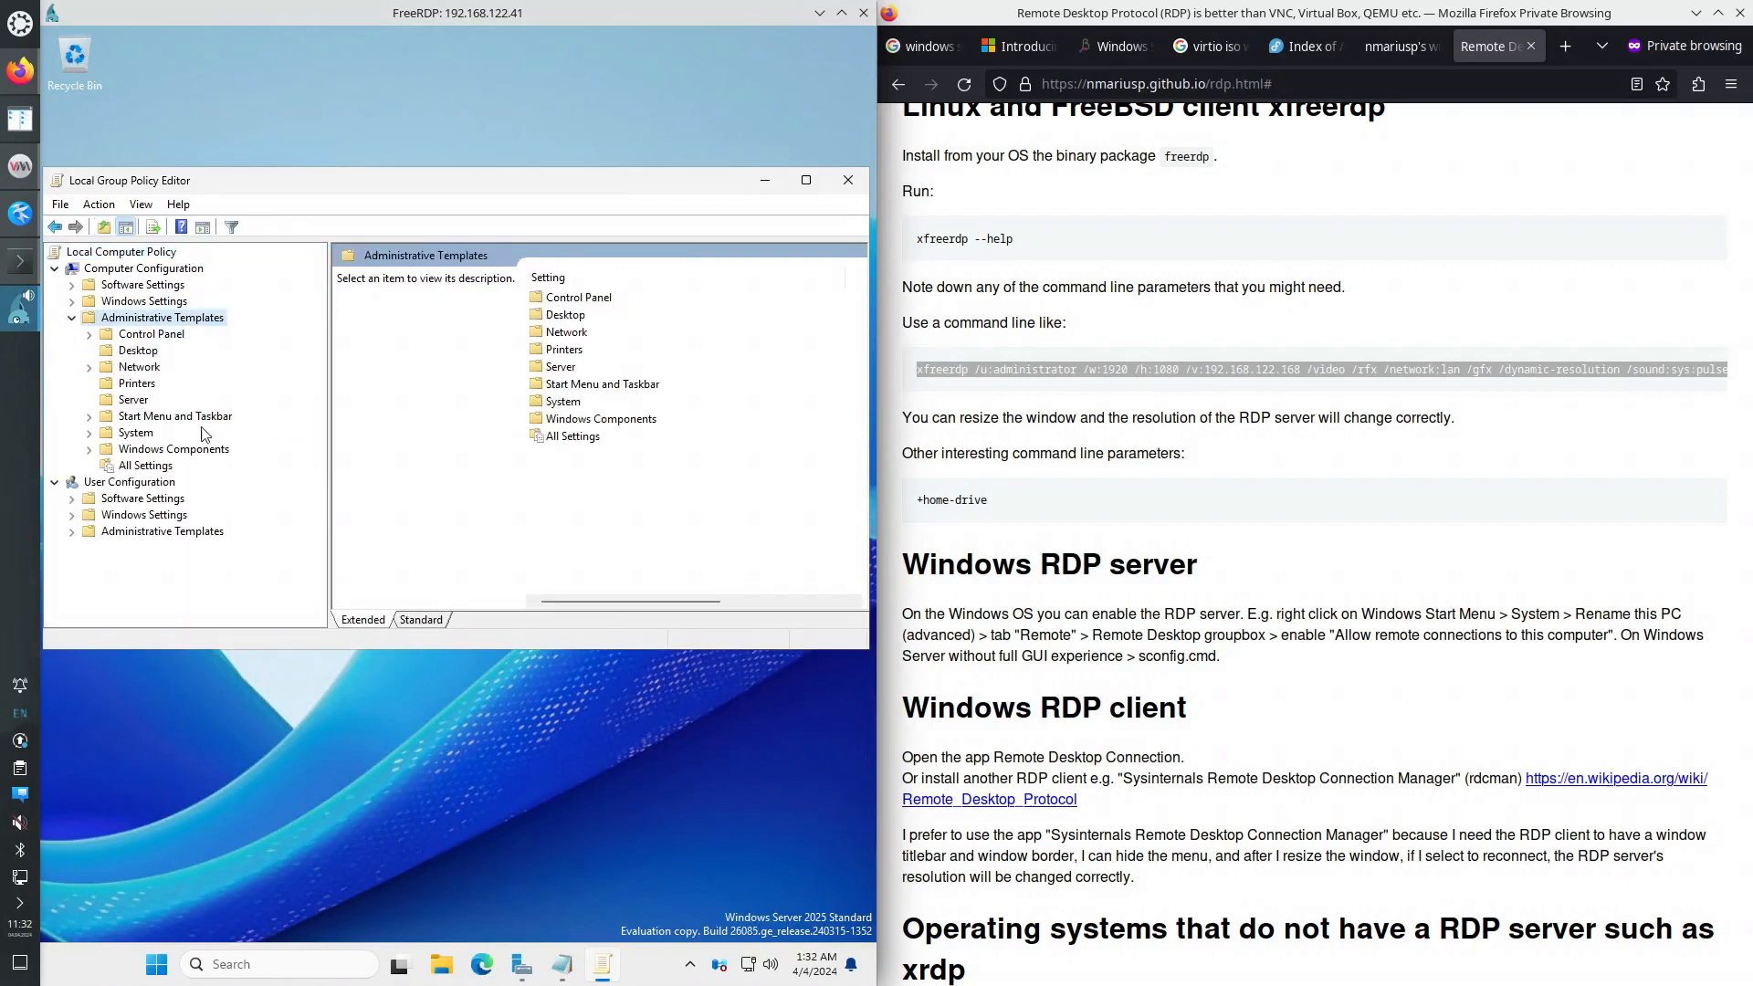
pyautogui.doubleClick(174, 449)
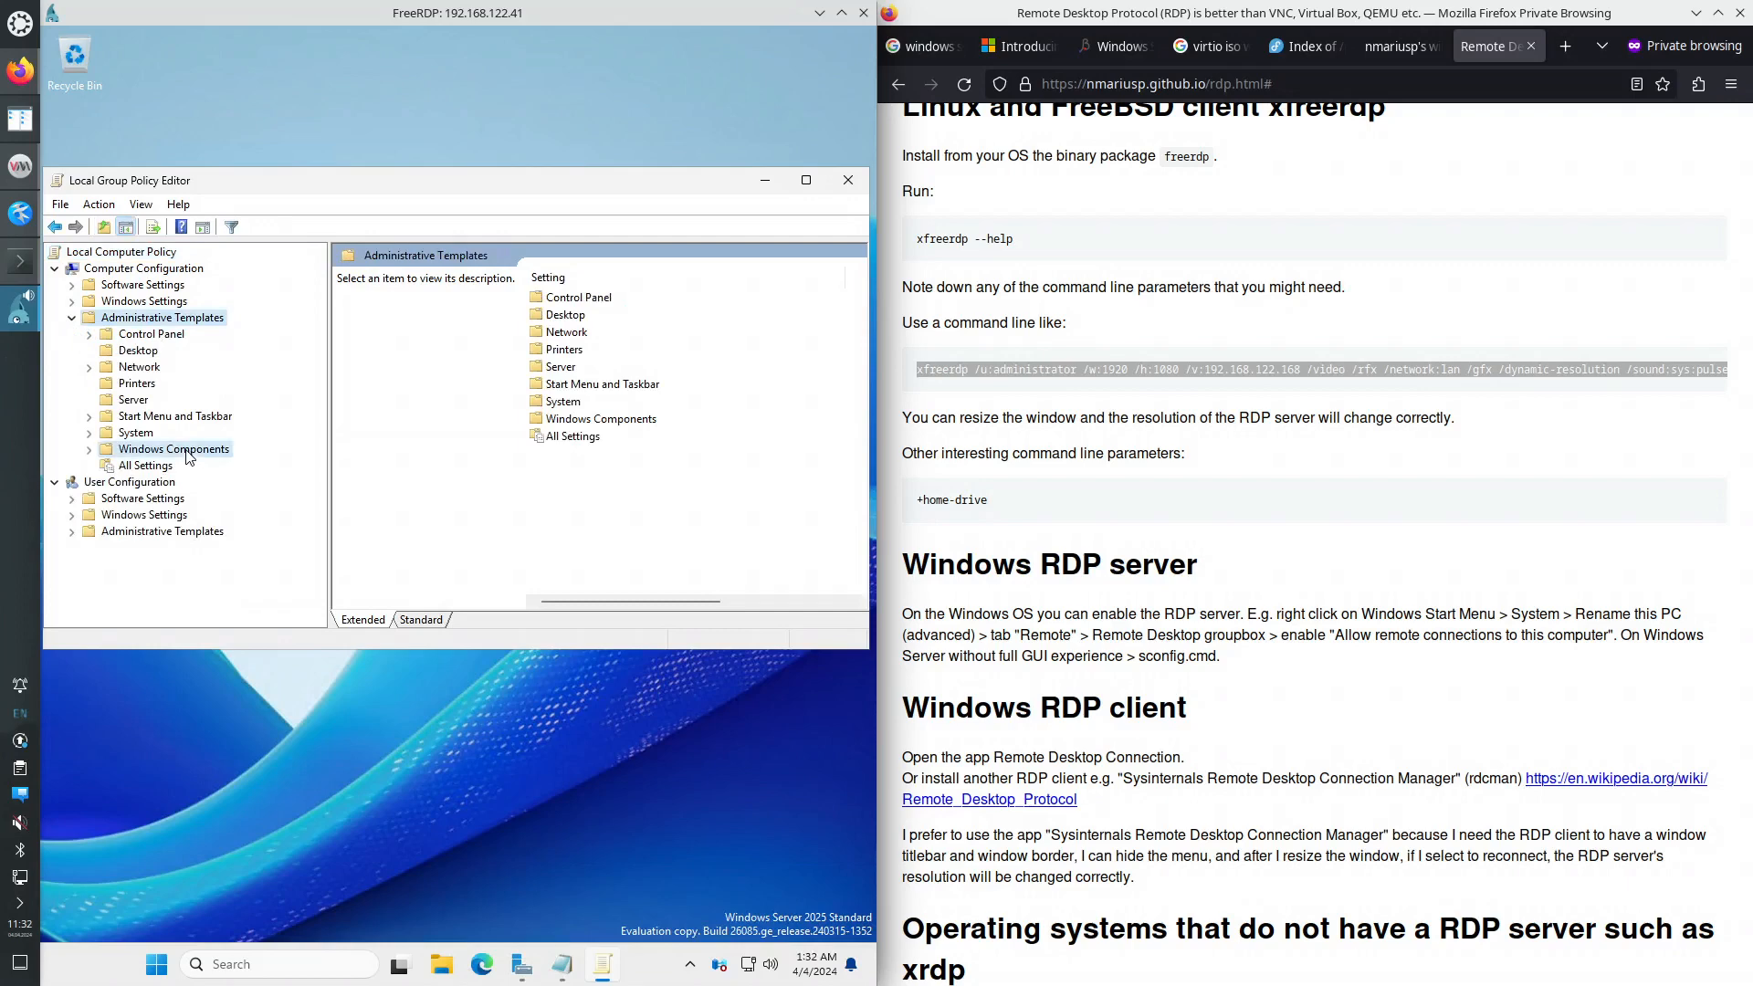
# - Open the Microsoft Defender Antivirus folder, maximise the editor, and open Turn off Microsoft Defender Antivirus
pyautogui.click(613, 473)
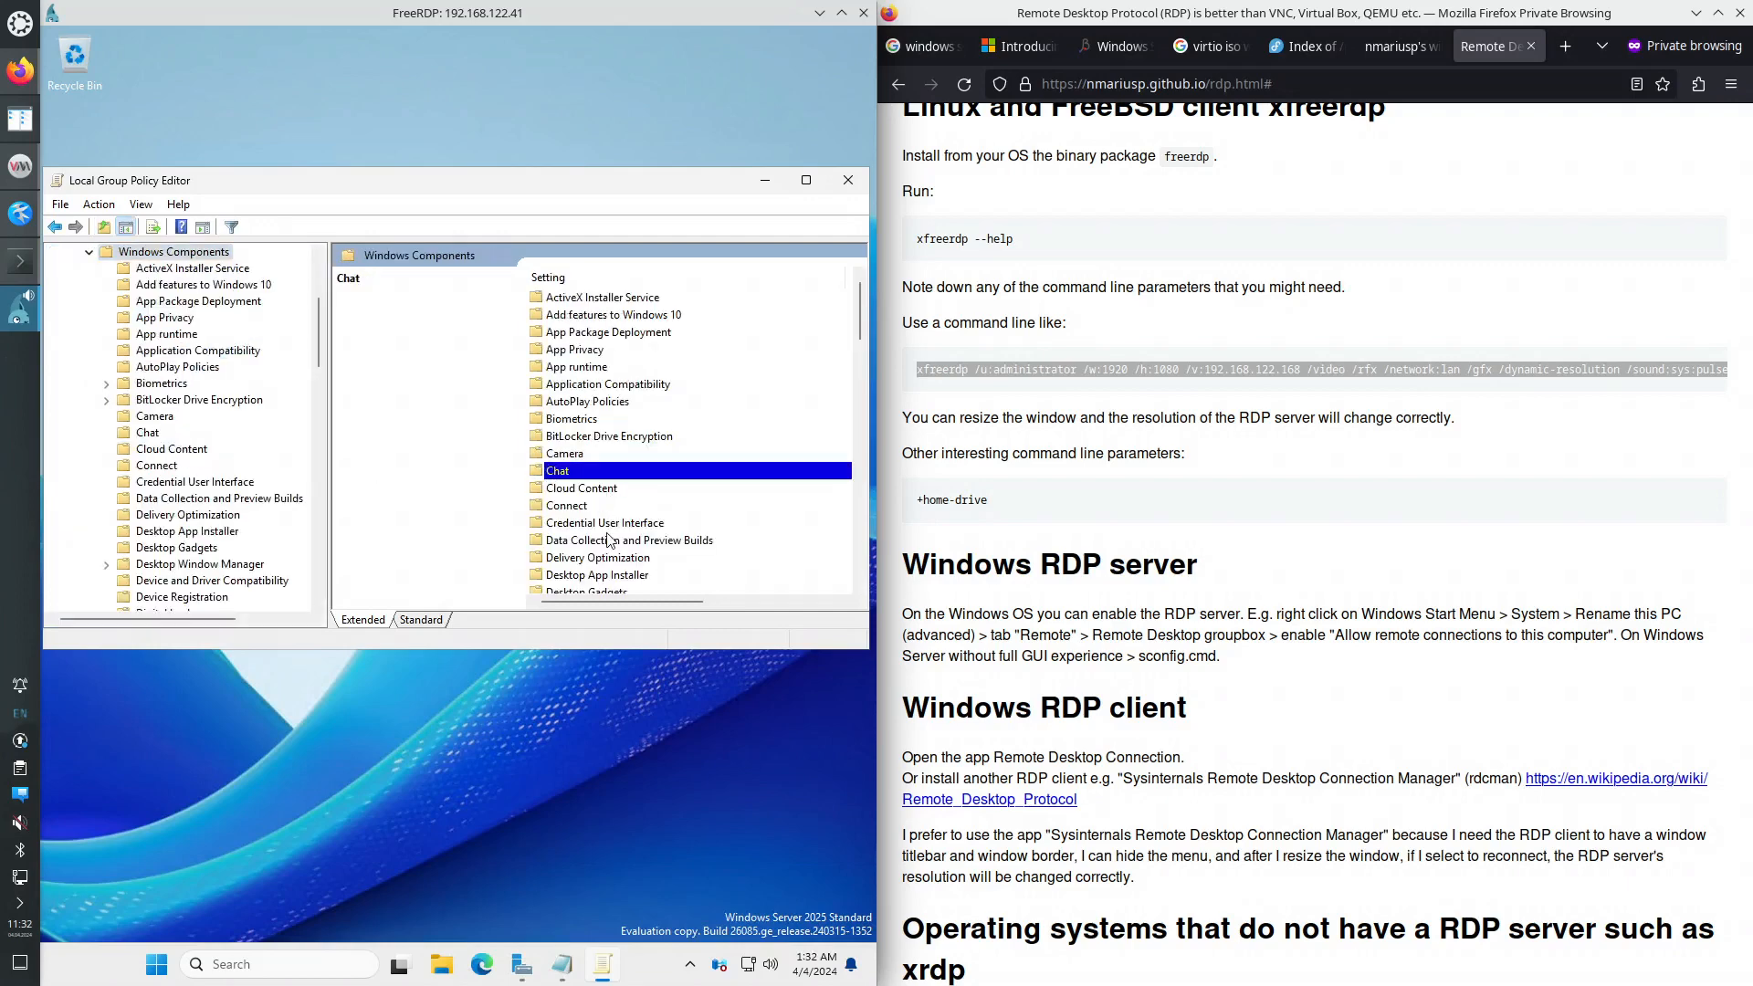
pyautogui.write('mi')
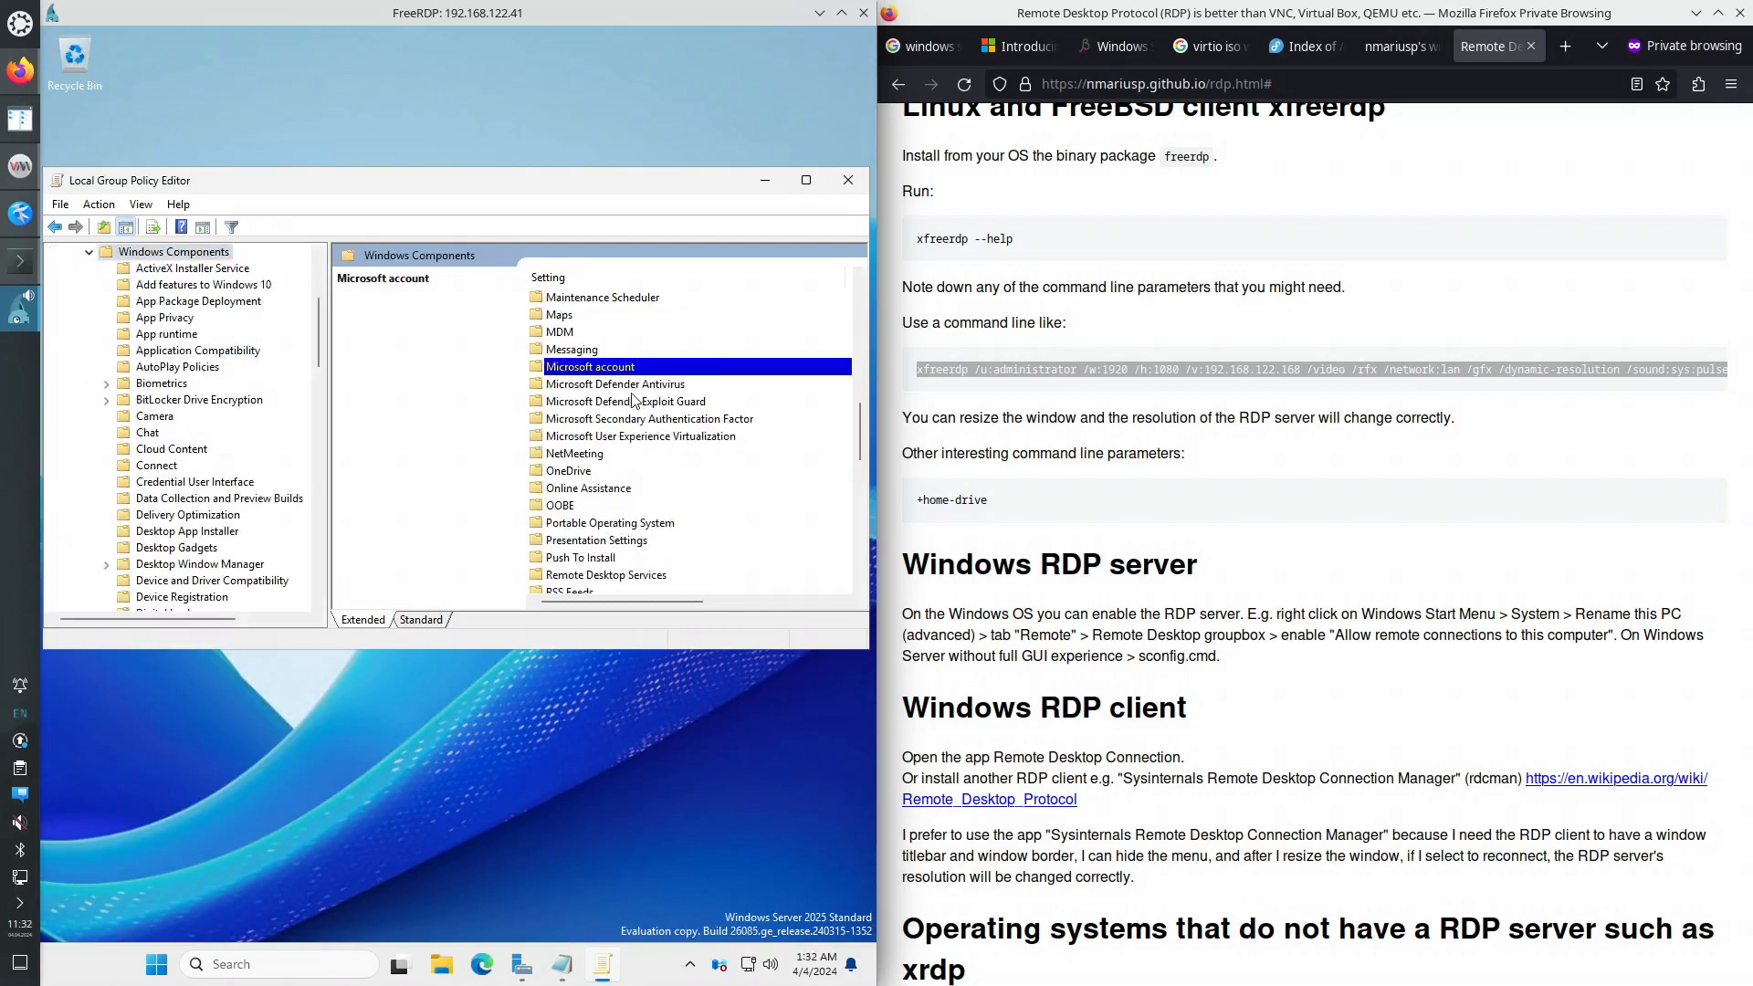
pyautogui.doubleClick(630, 385)
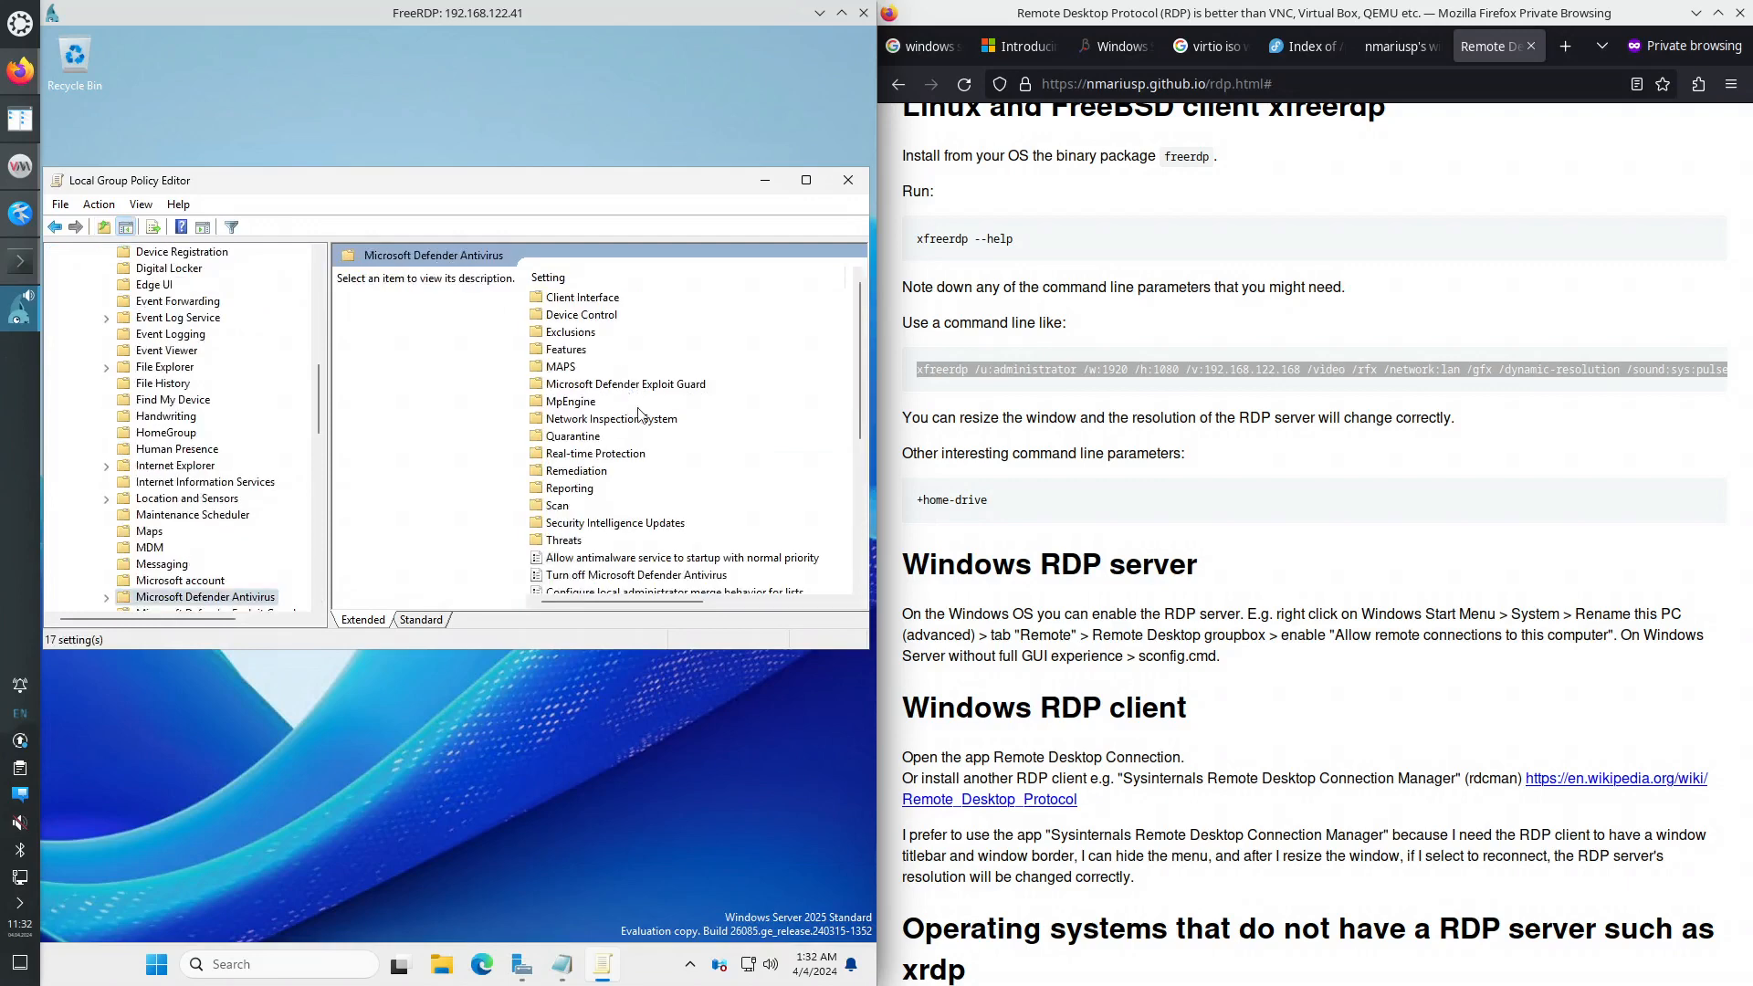
pyautogui.click(806, 180)
pyautogui.click(806, 183)
pyautogui.doubleClick(655, 427)
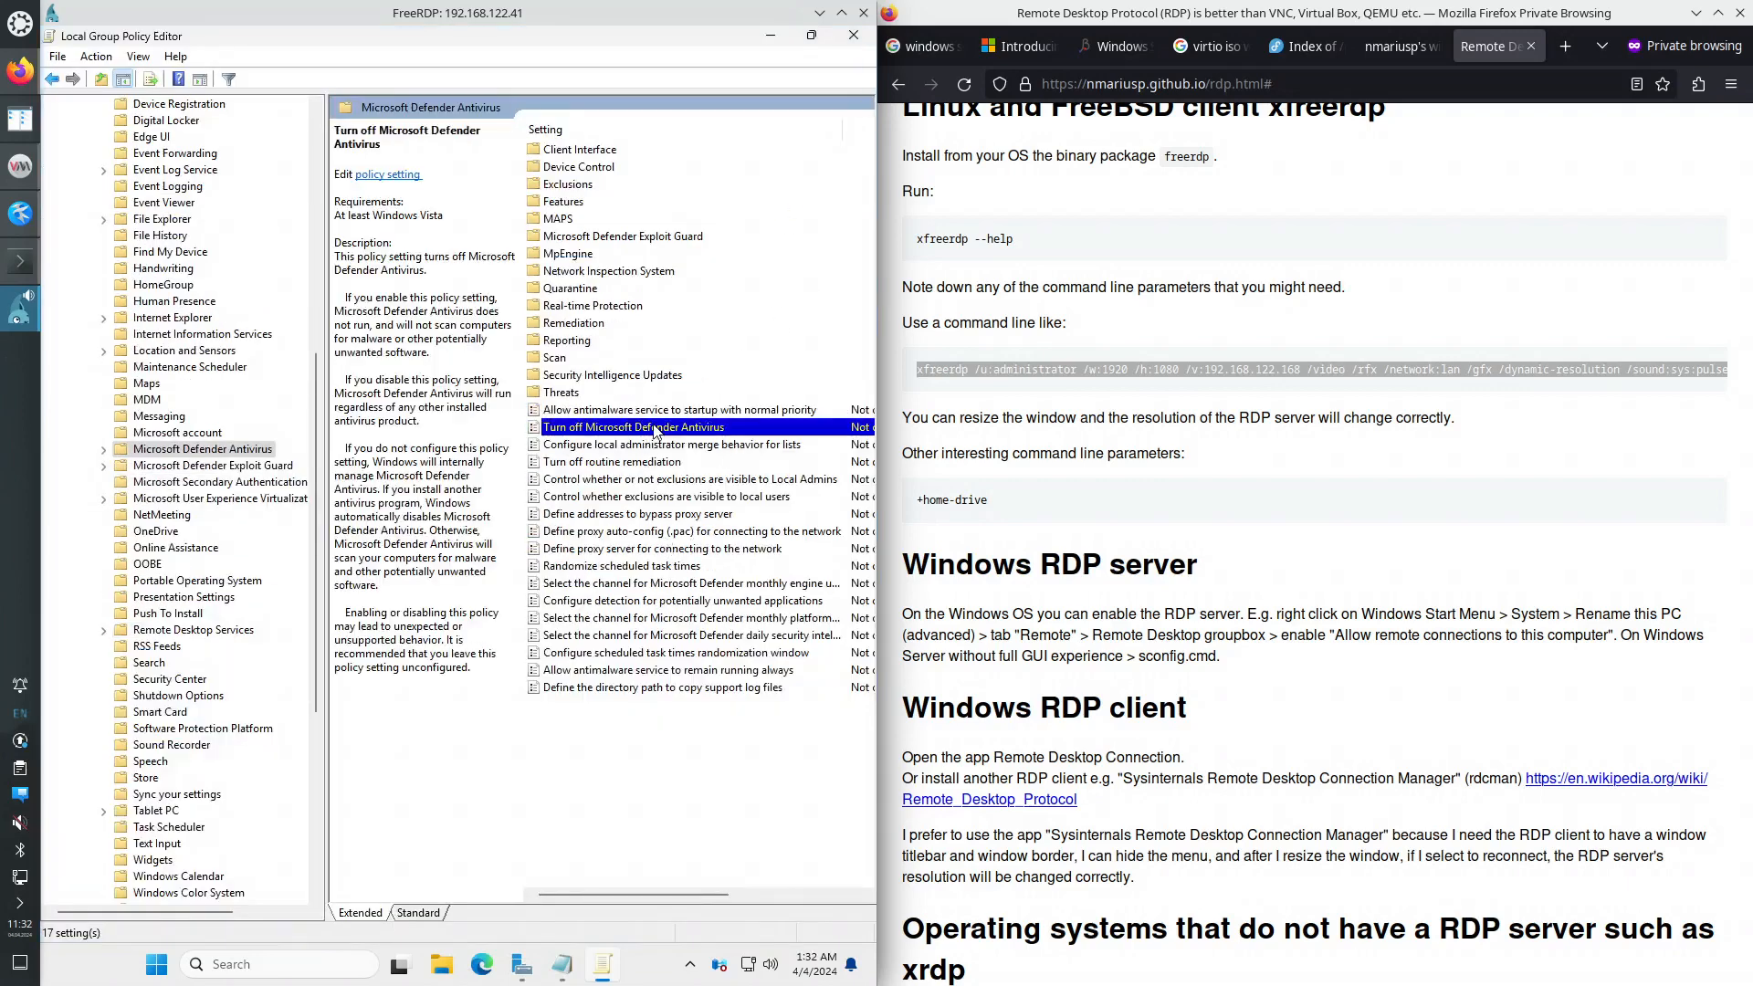
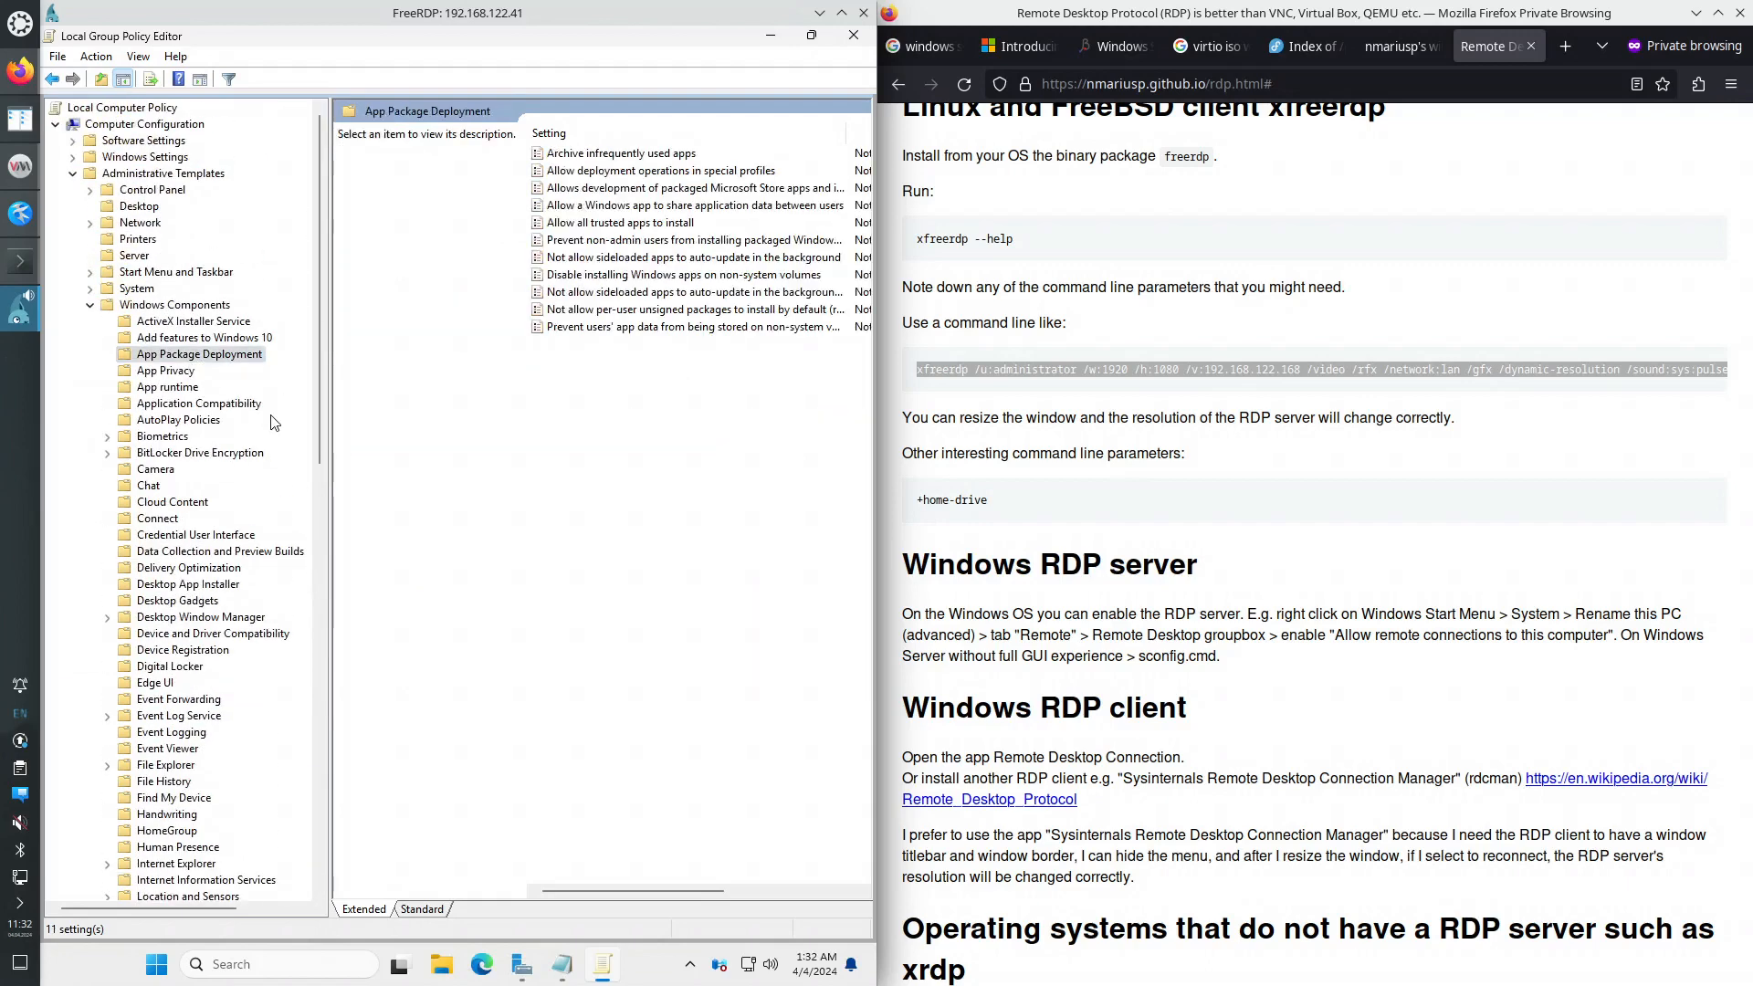
# - Expand Windows Components and jump to the Windows Update policy folder by typing 'windows u'
pyautogui.click(175, 305)
pyautogui.click(600, 399)
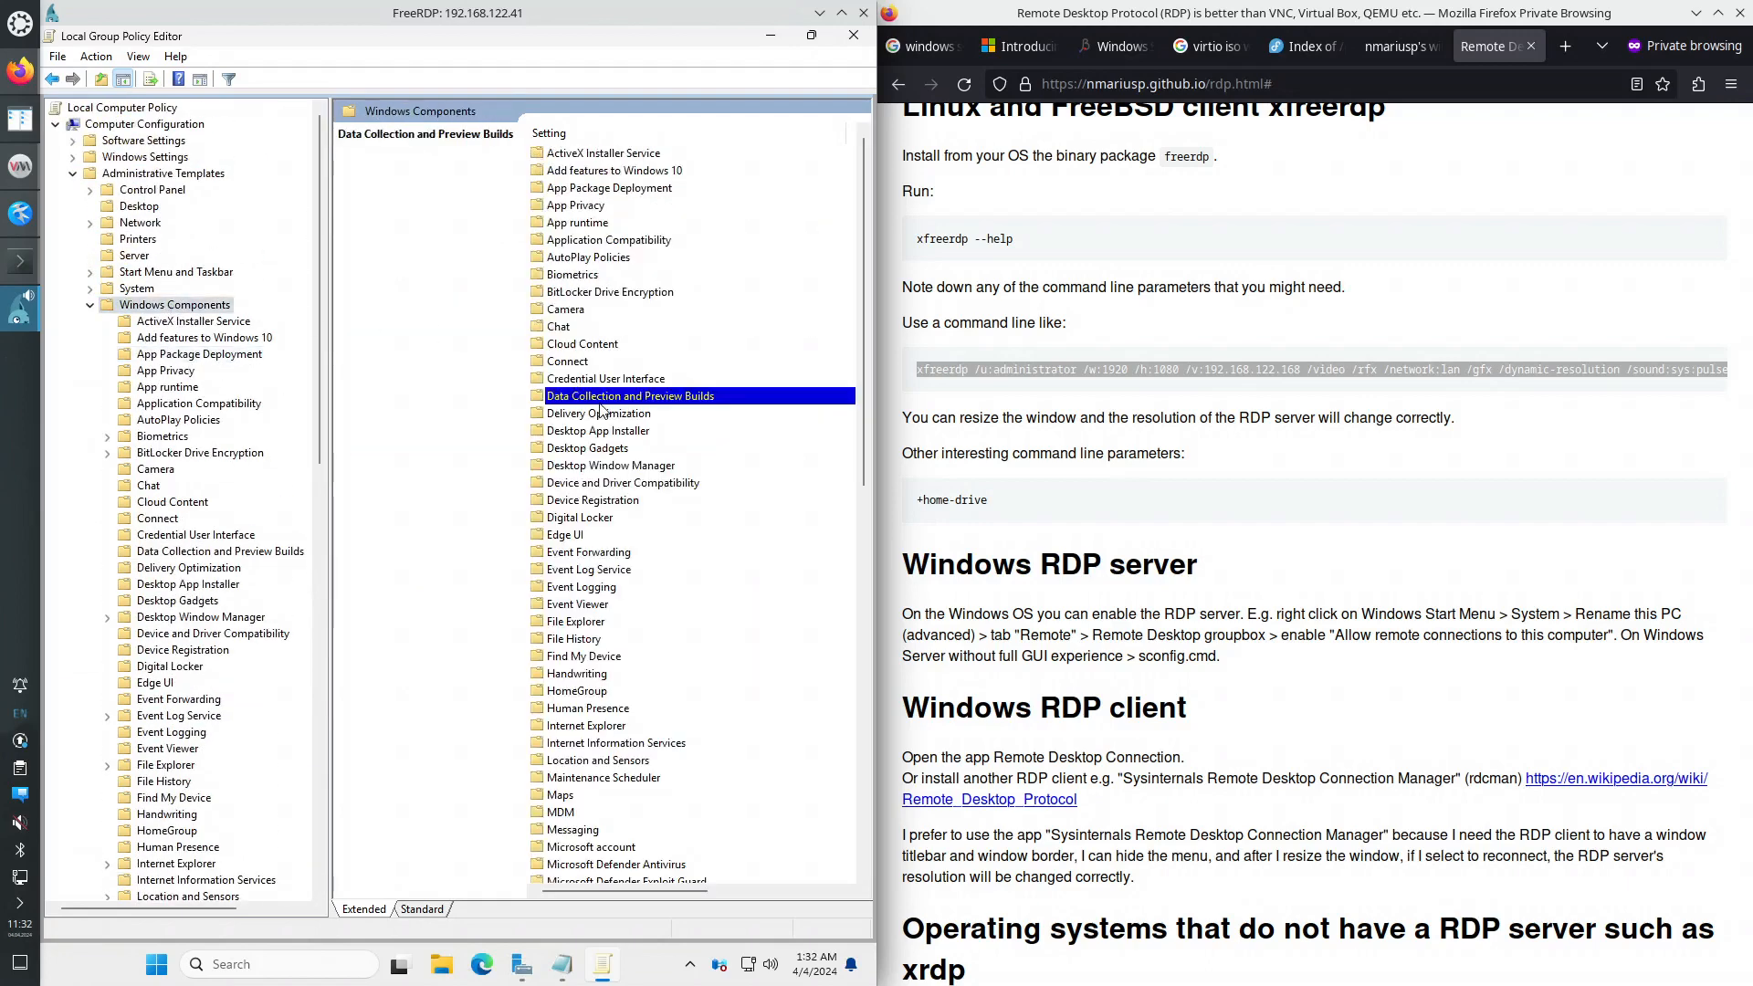
pyautogui.write('windows u')
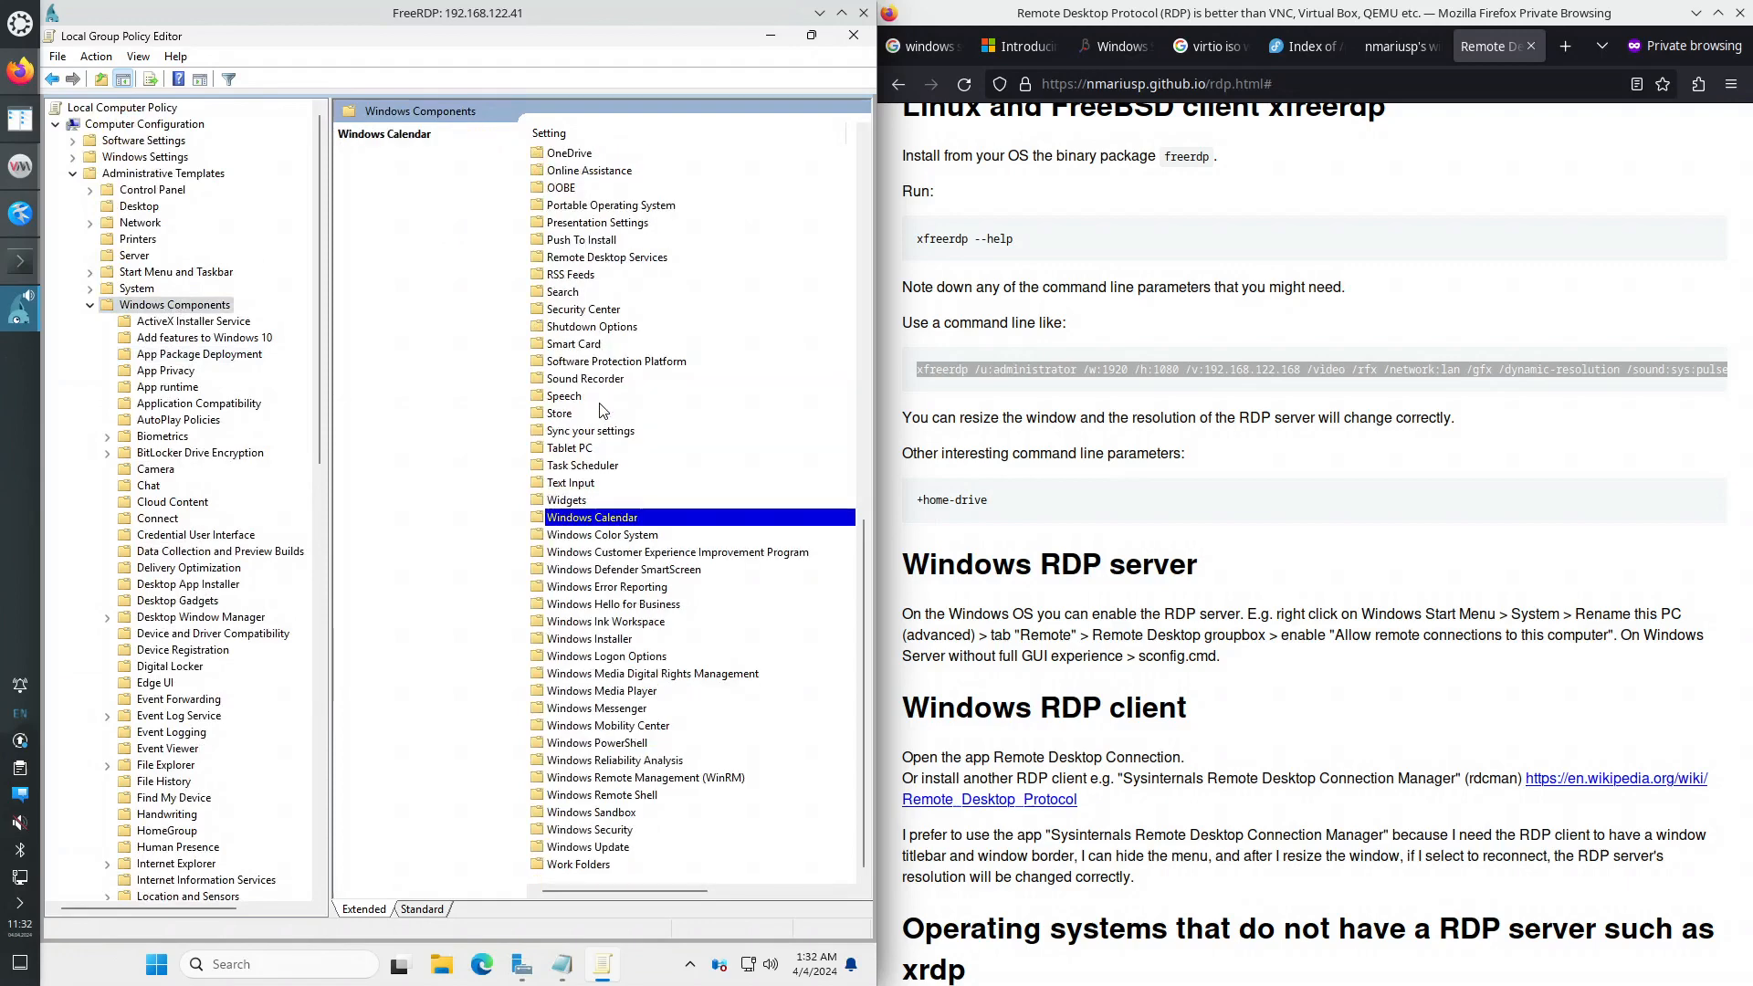
pyautogui.doubleClick(598, 847)
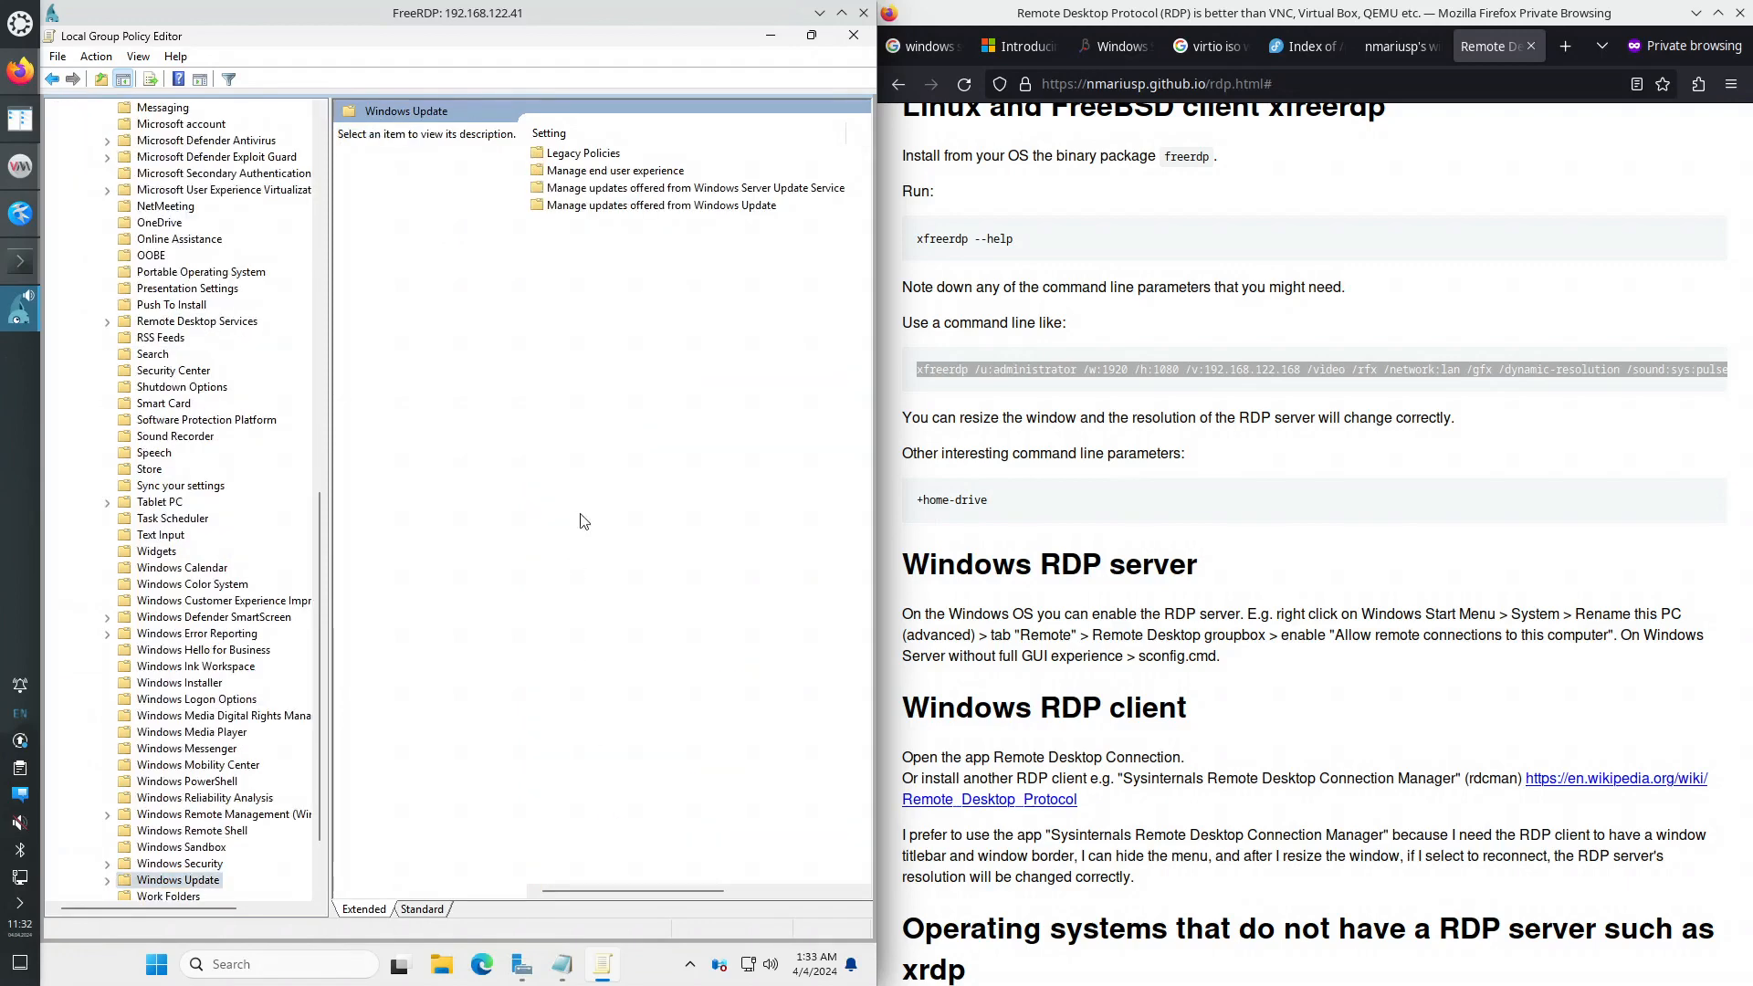
# - Under Manage end user experience, set Configure Automatic Updates to Disabled and apply
pyautogui.doubleClick(634, 171)
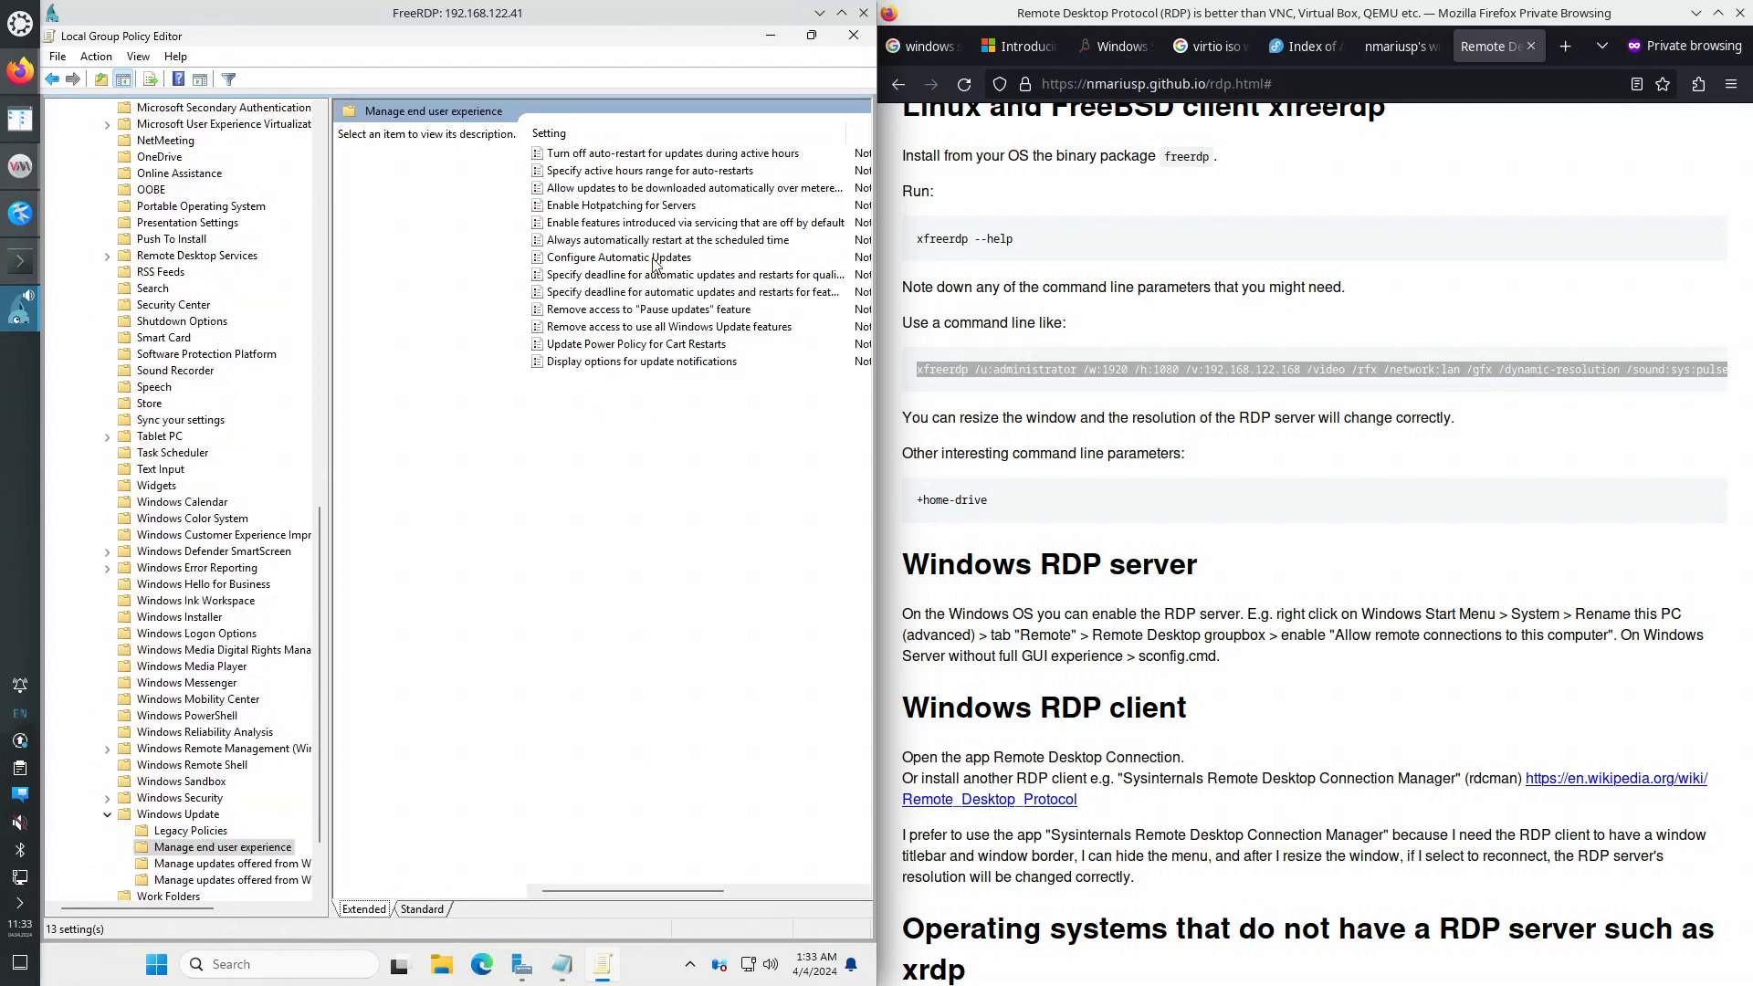
pyautogui.doubleClick(653, 259)
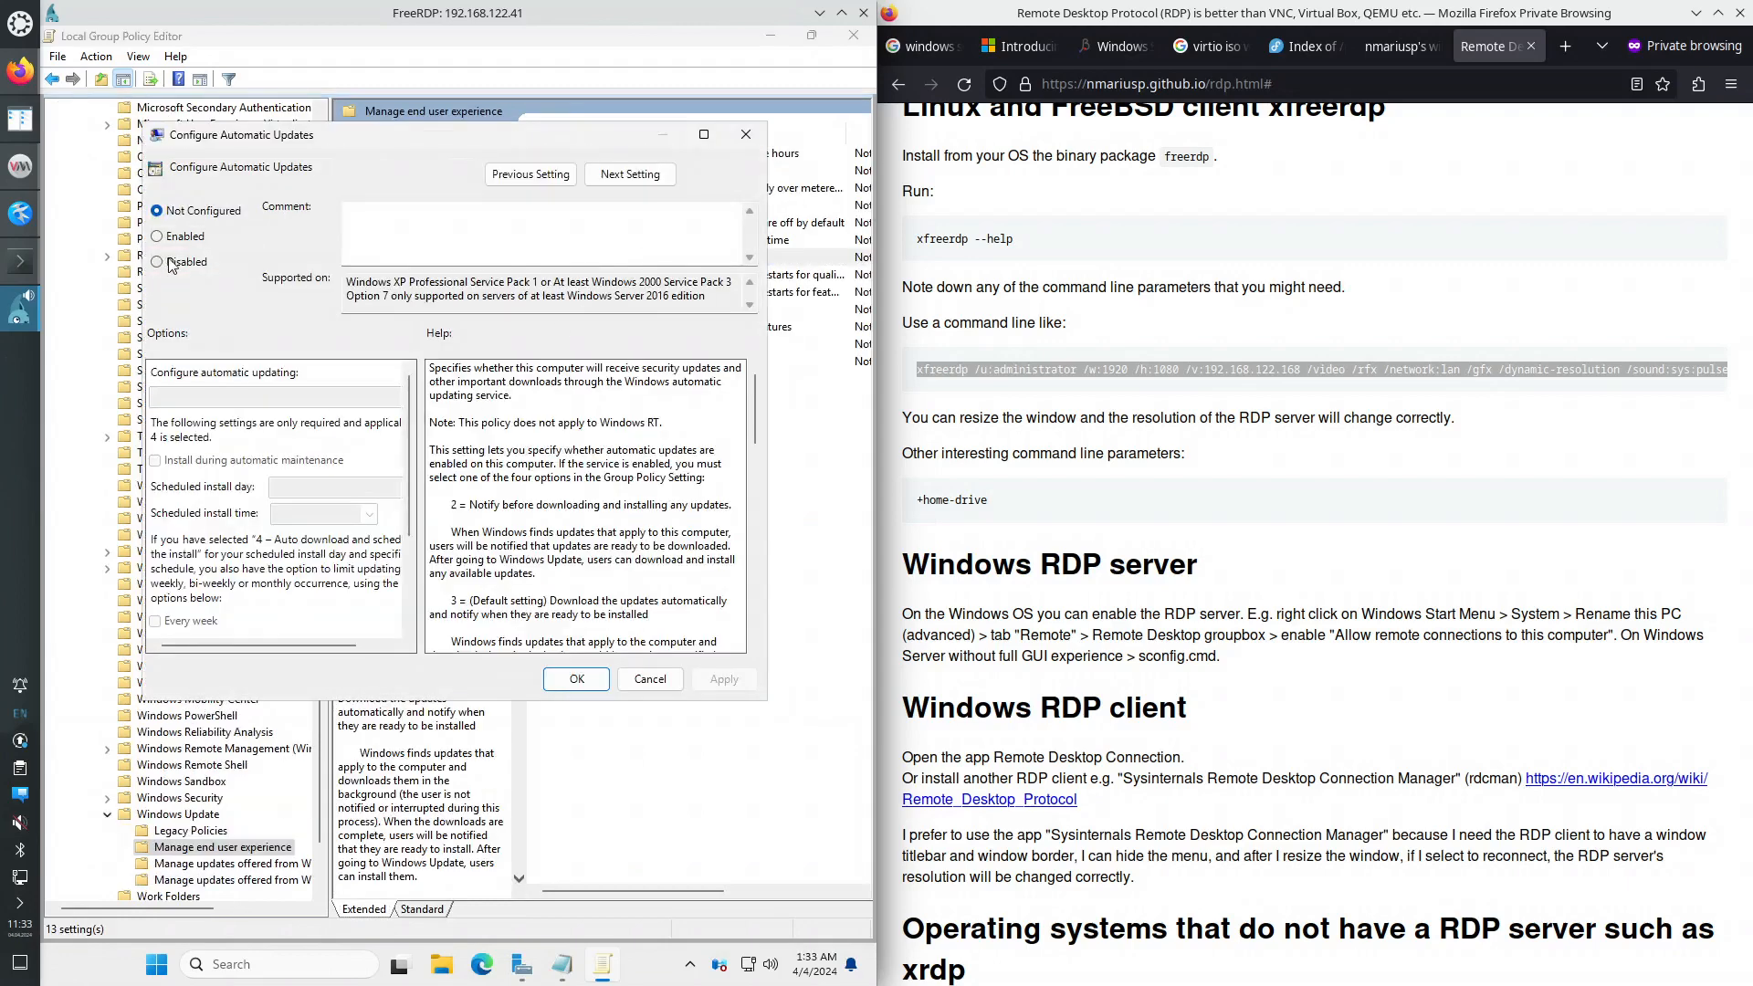
pyautogui.click(157, 262)
pyautogui.click(721, 681)
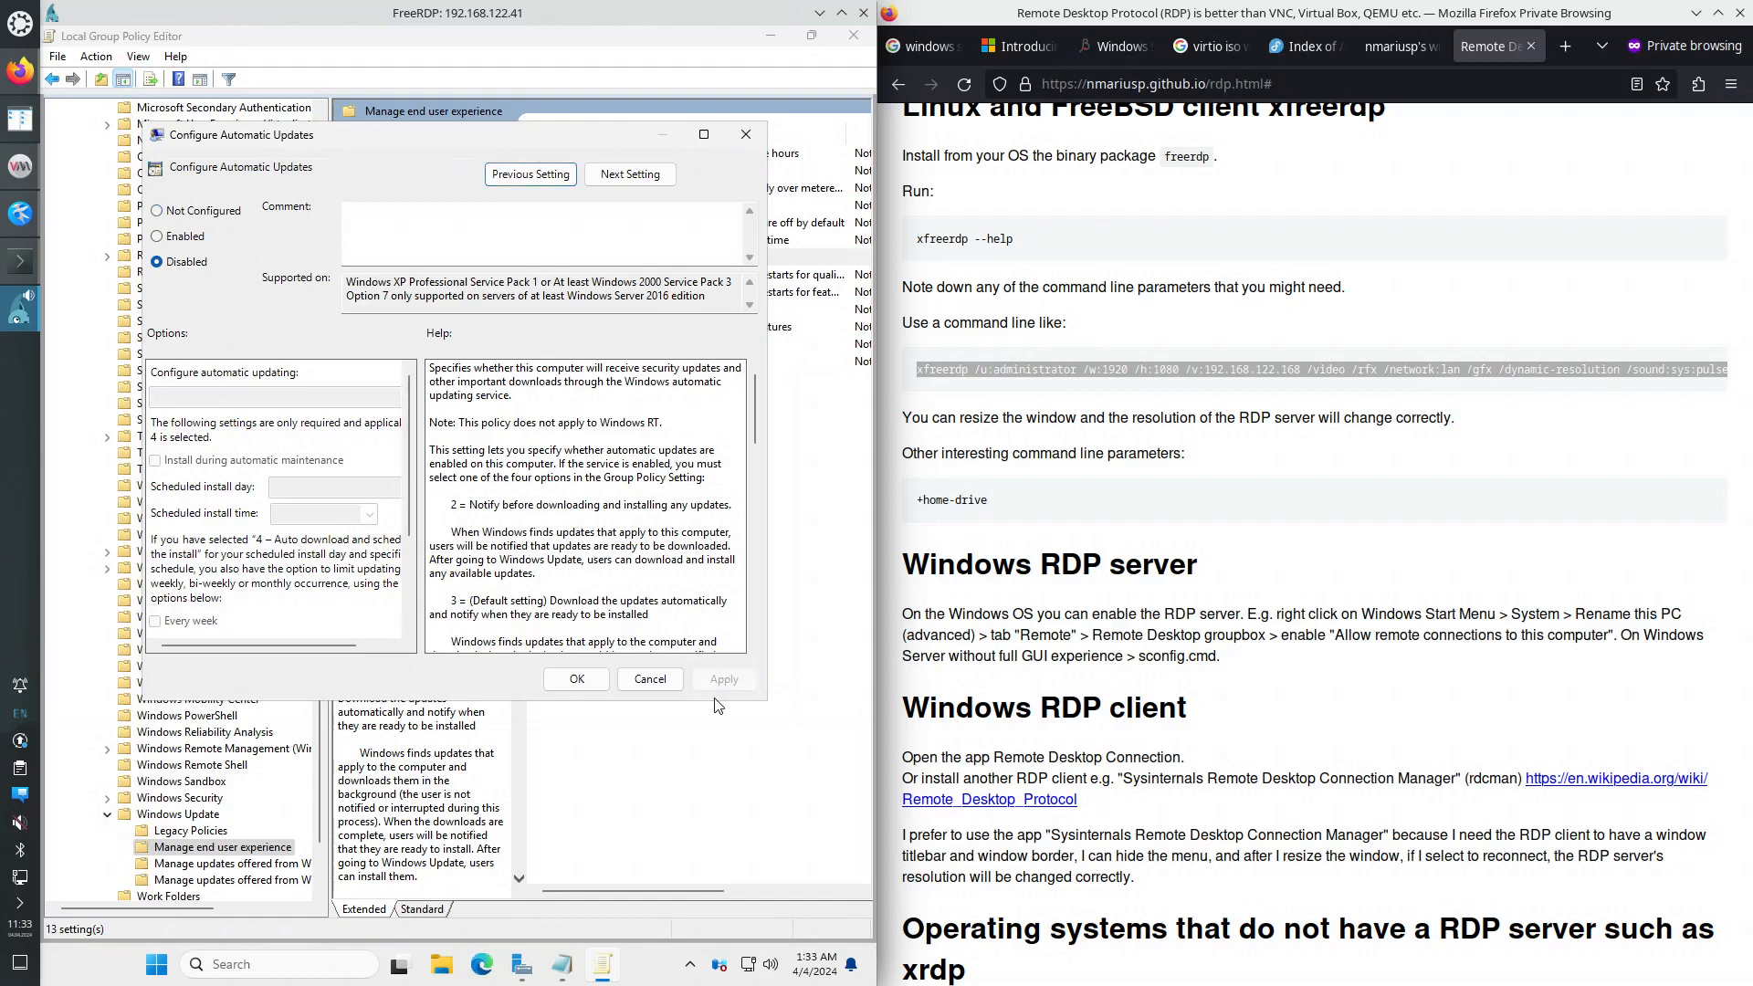
pyautogui.click(577, 682)
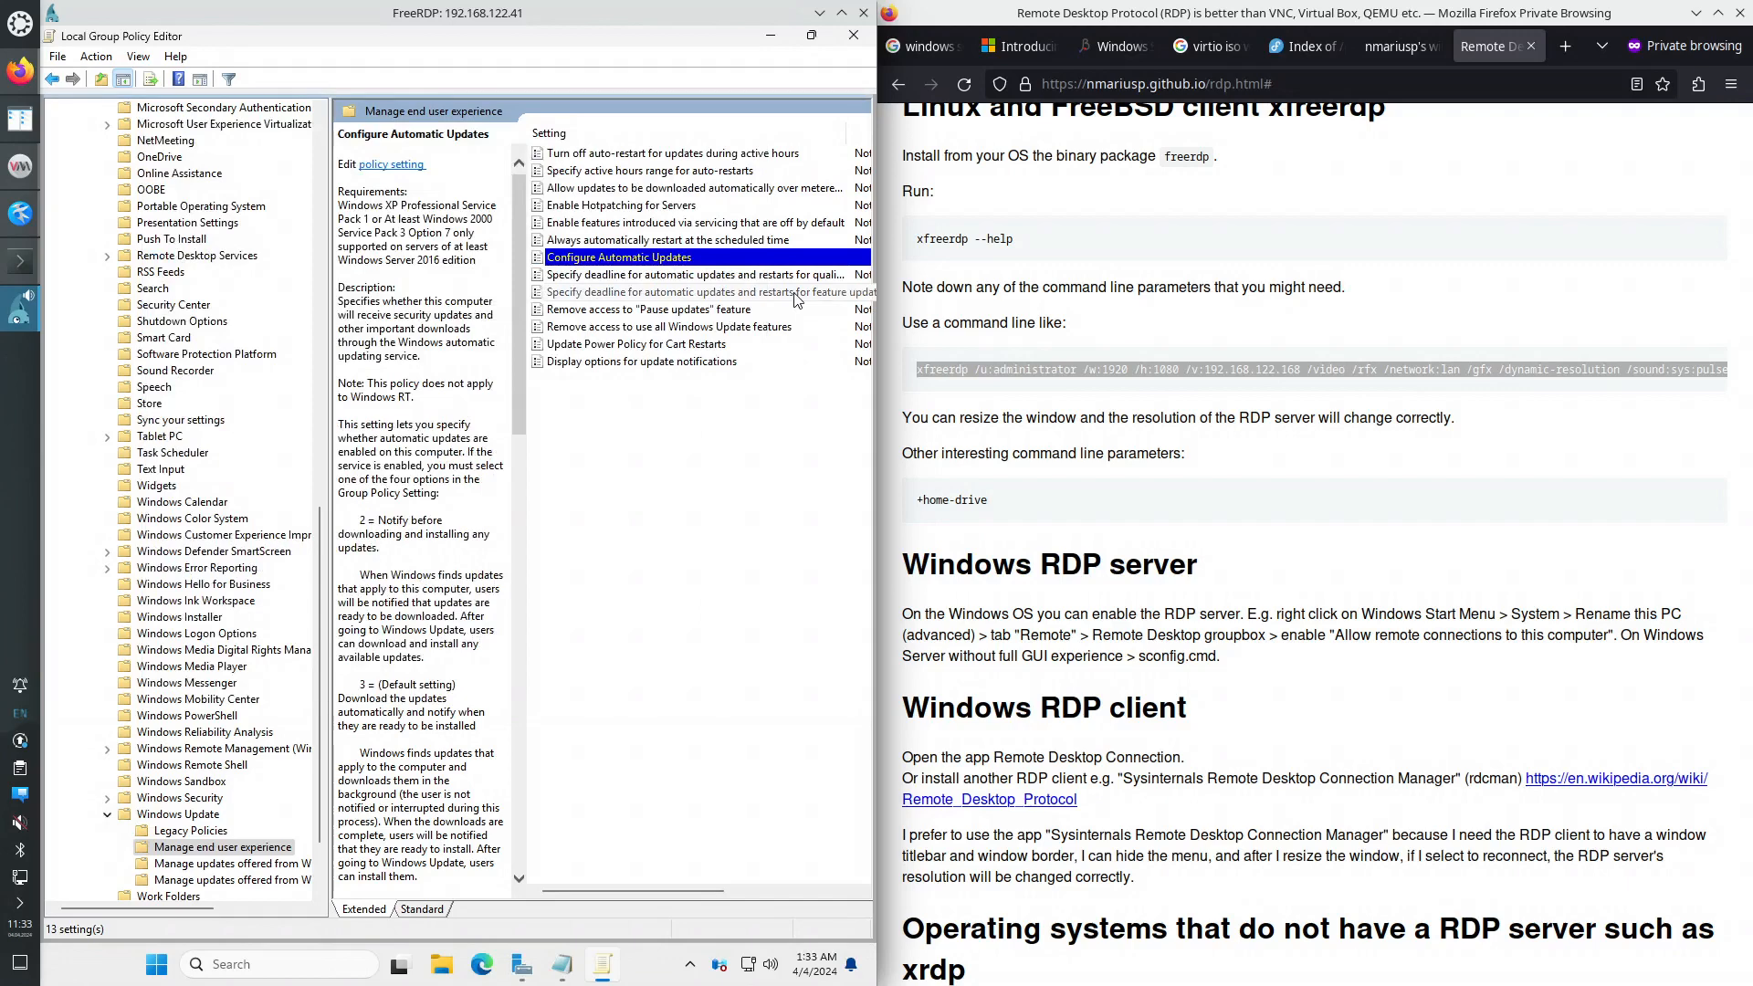
# - Close the Group Policy Editor, then briefly check the hidden tray icons and Start menu
pyautogui.click(854, 36)
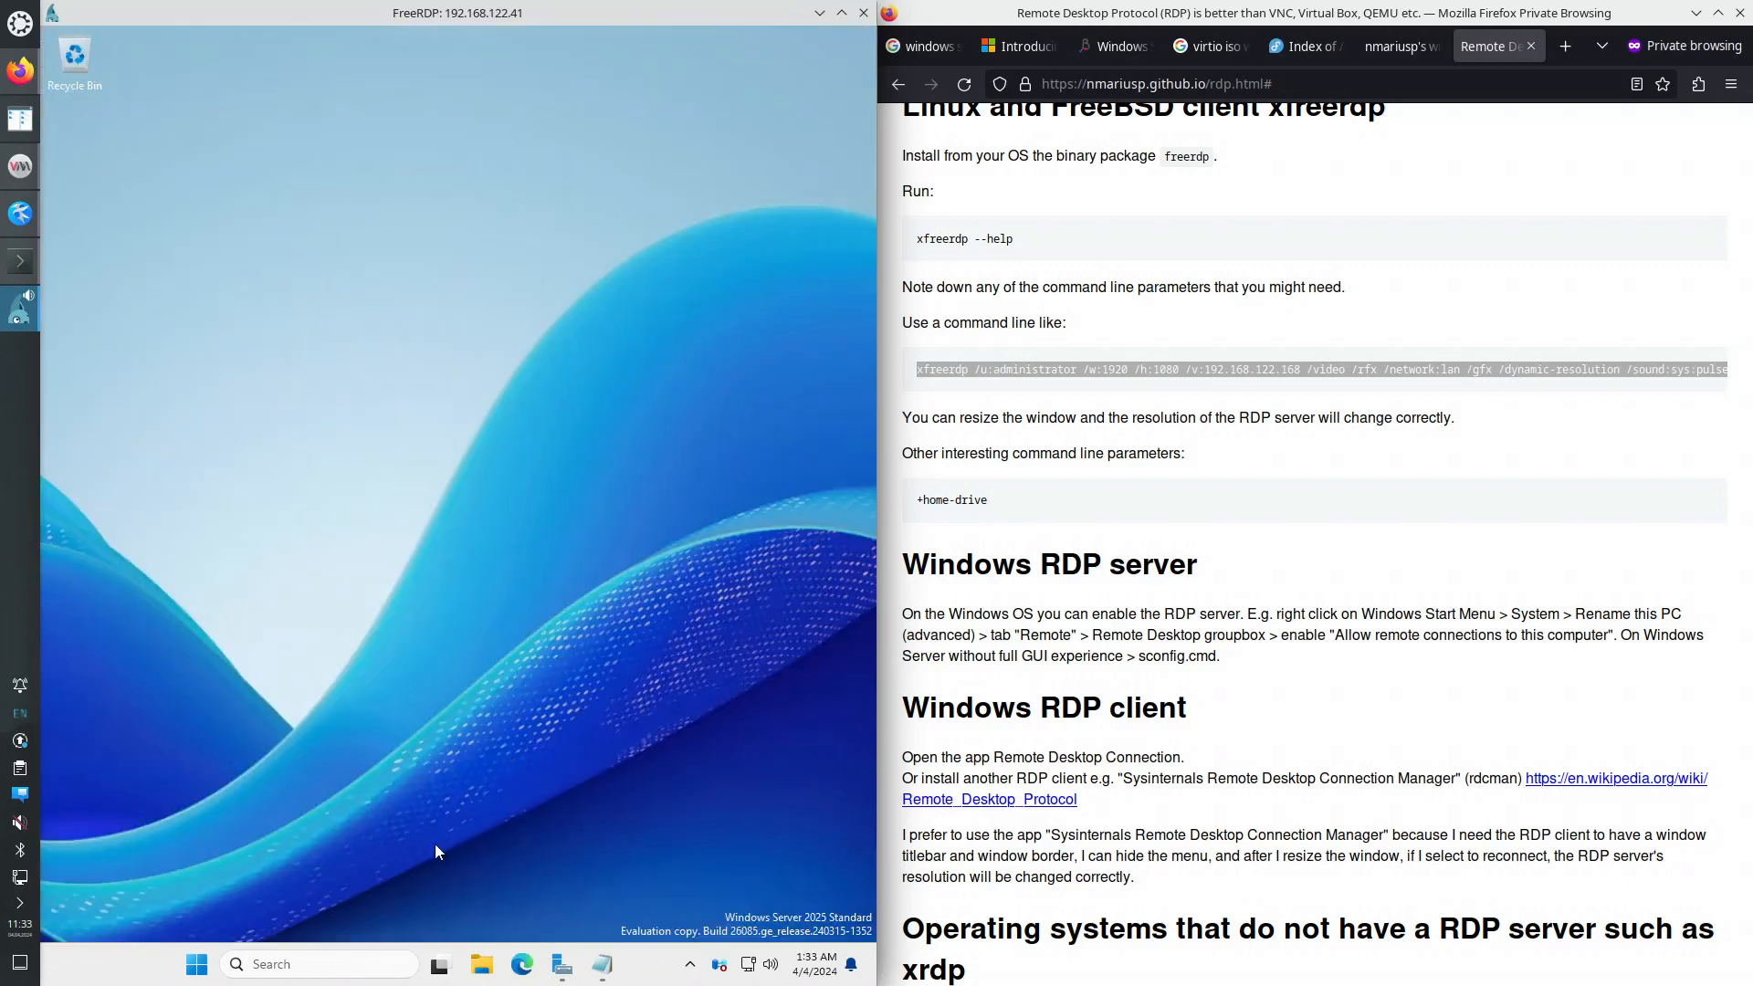
pyautogui.click(689, 965)
pyautogui.click(689, 973)
pyautogui.click(196, 965)
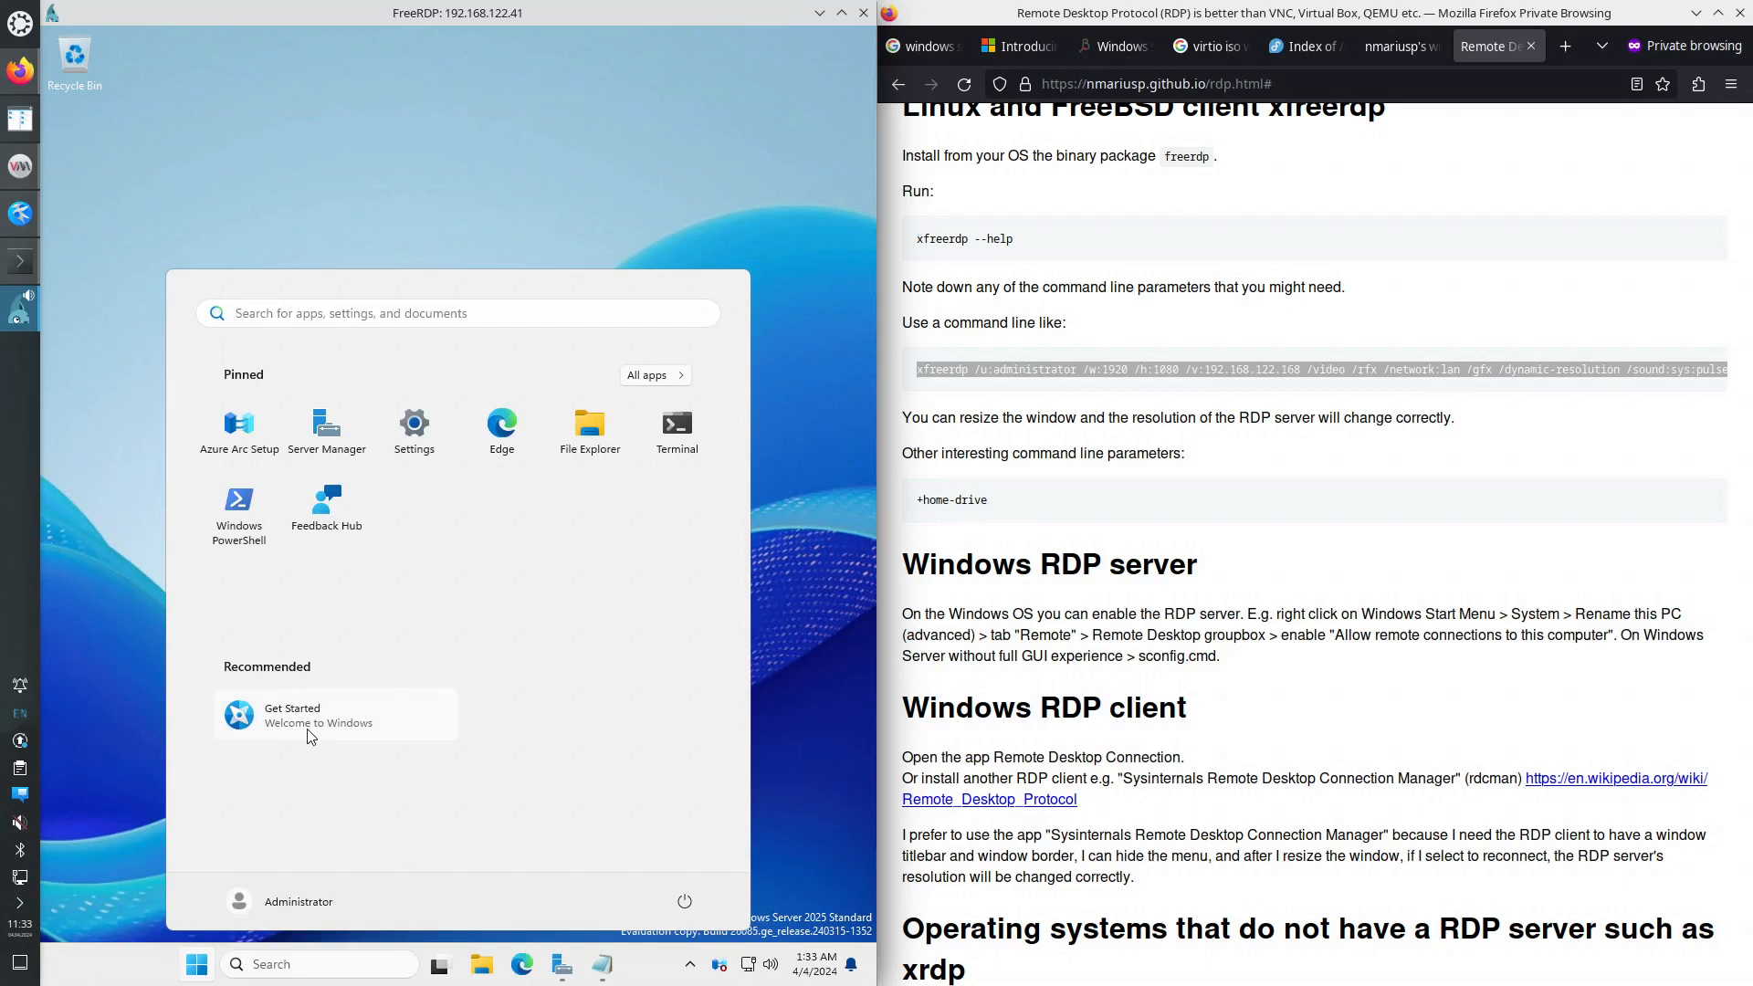
pyautogui.click(125, 958)
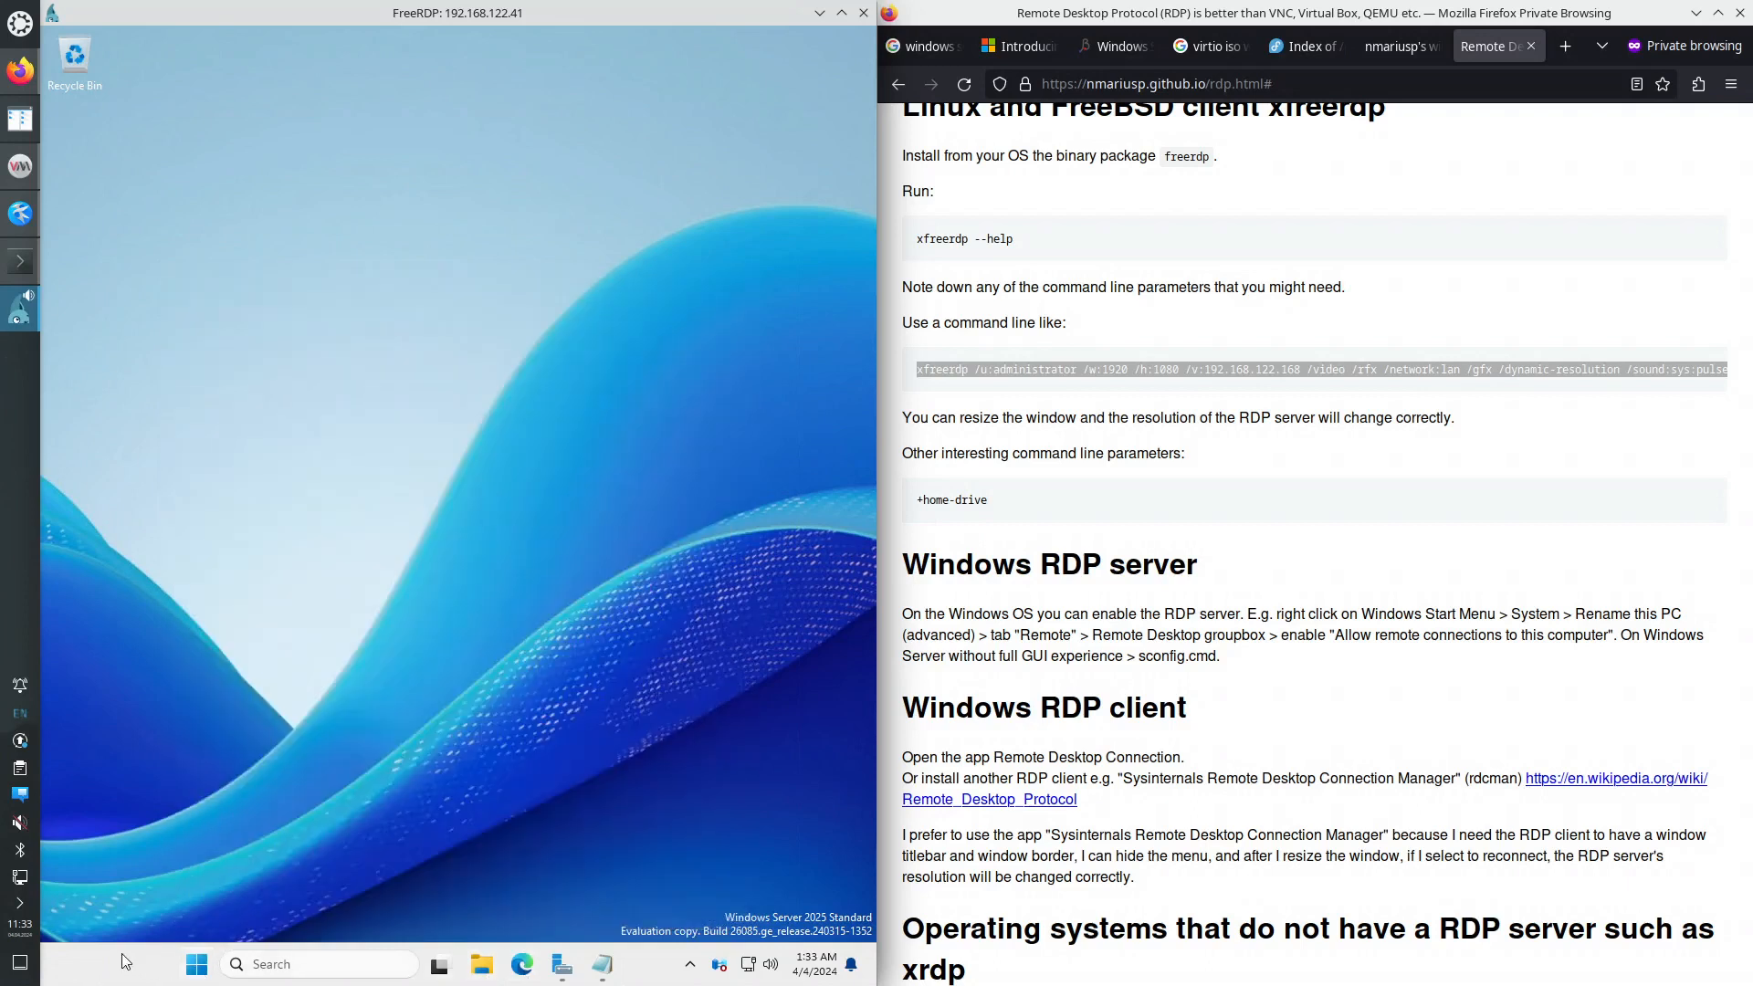